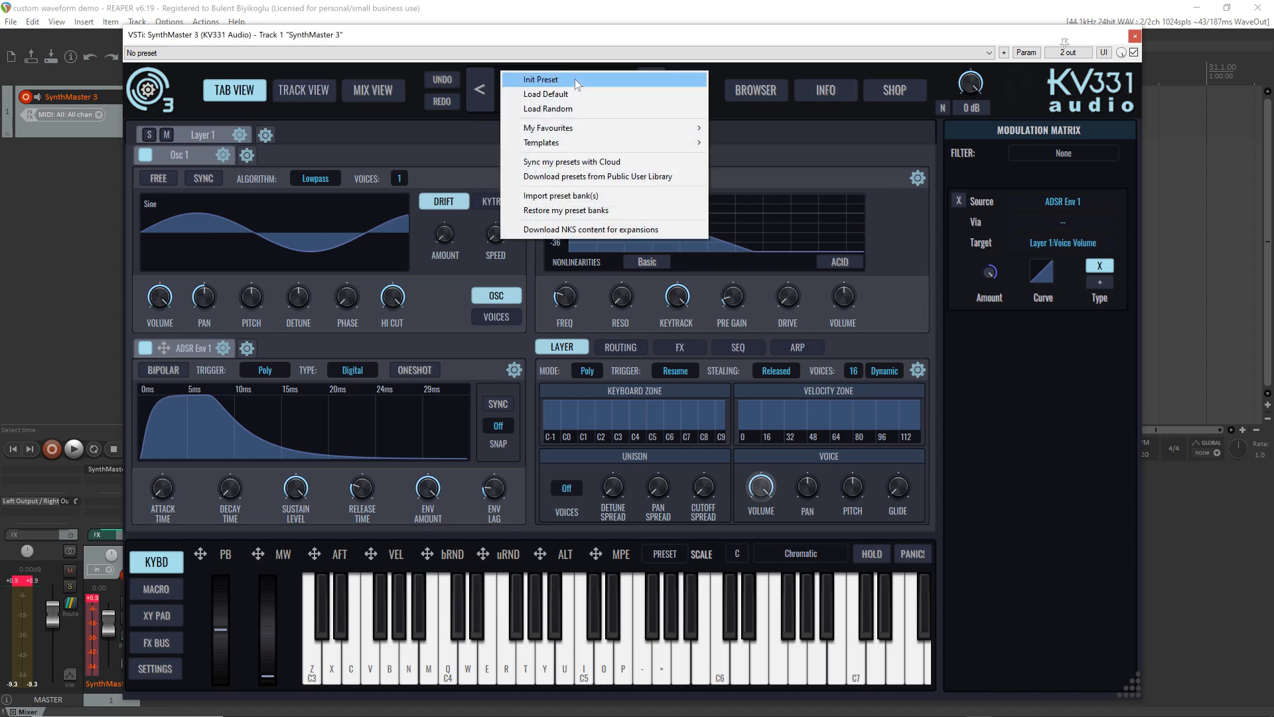
# Step: Initialise a new preset and arrange the Osc 1, Filter 1 and FX modules in the layer's routing diagram
pyautogui.click(575, 81)
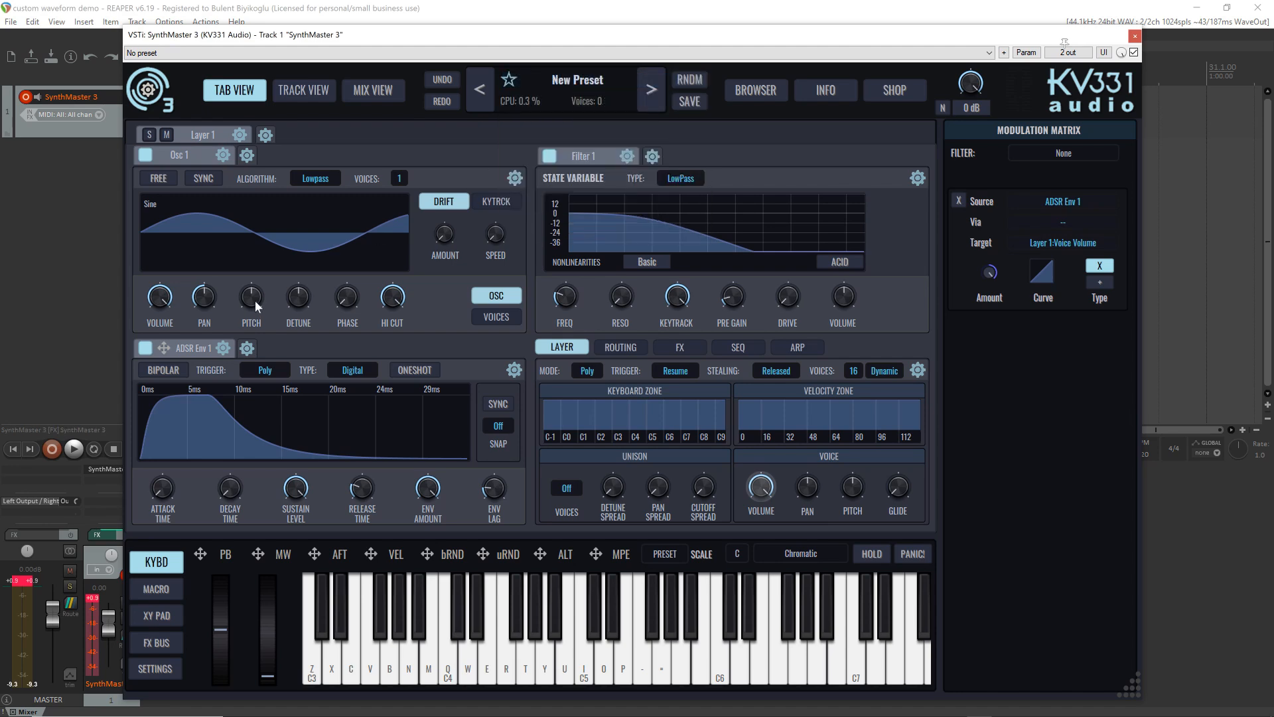
pyautogui.click(620, 349)
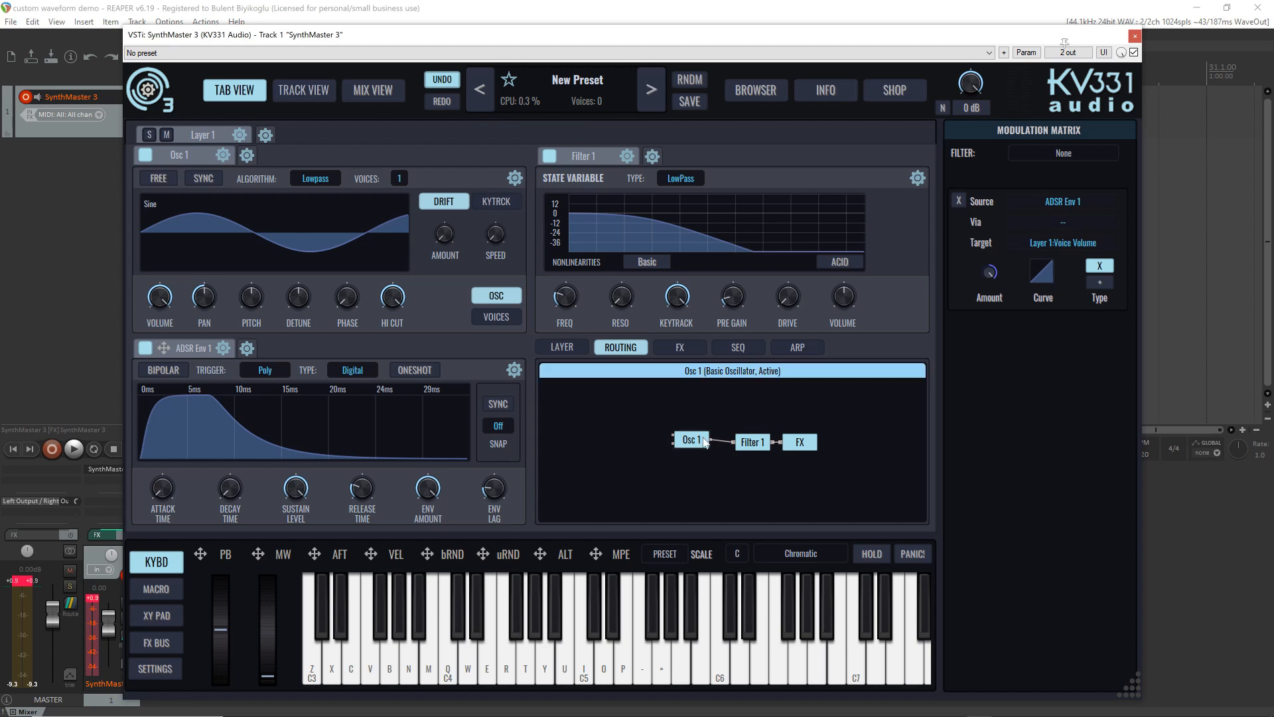
pyautogui.moveTo(805, 446); pyautogui.dragTo(684, 434)
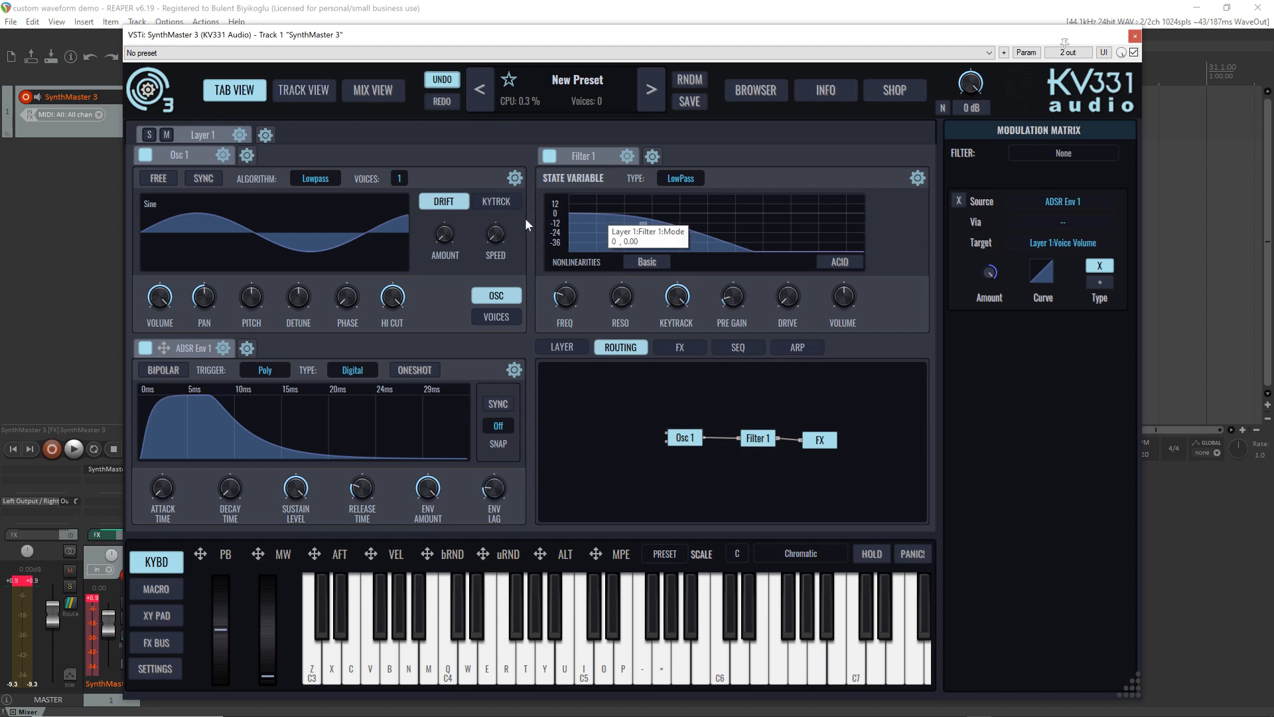
# Step: Set the Osc 1 waveform to the factory Basic single-cycle Sawtooth
pyautogui.click(191, 233)
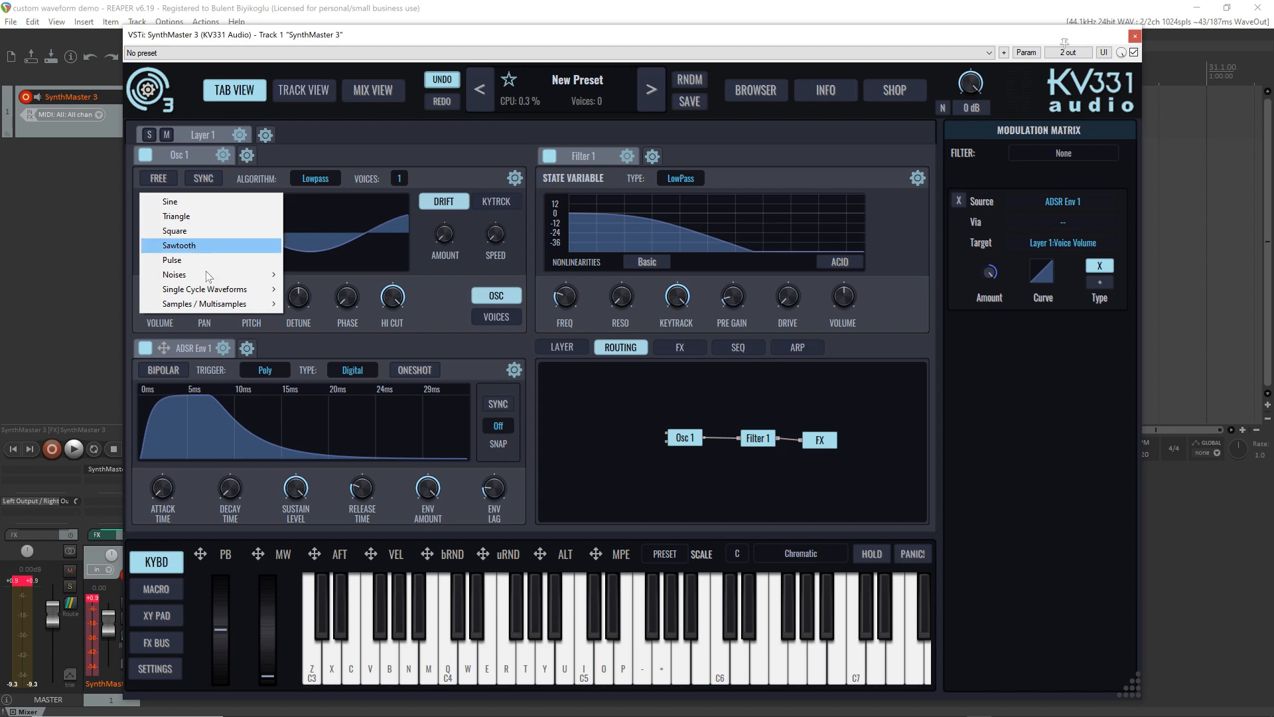
pyautogui.moveTo(221, 290)
pyautogui.moveTo(325, 323)
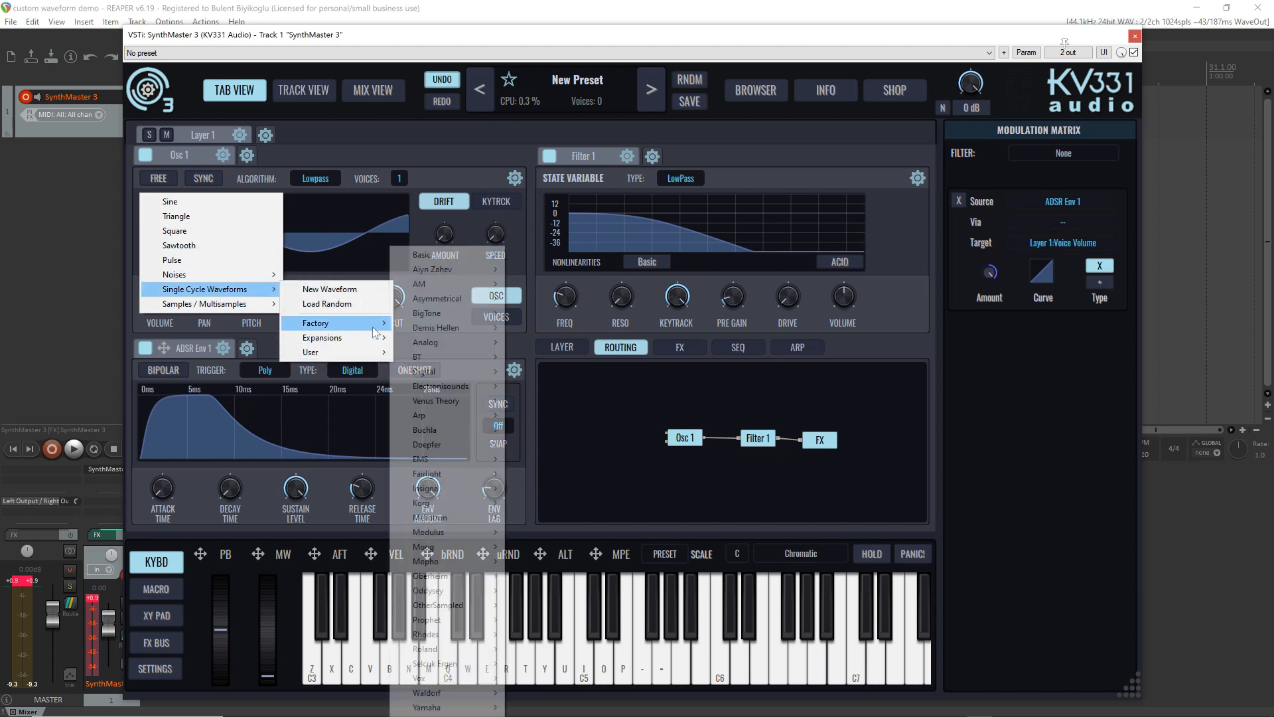
pyautogui.moveTo(487, 261)
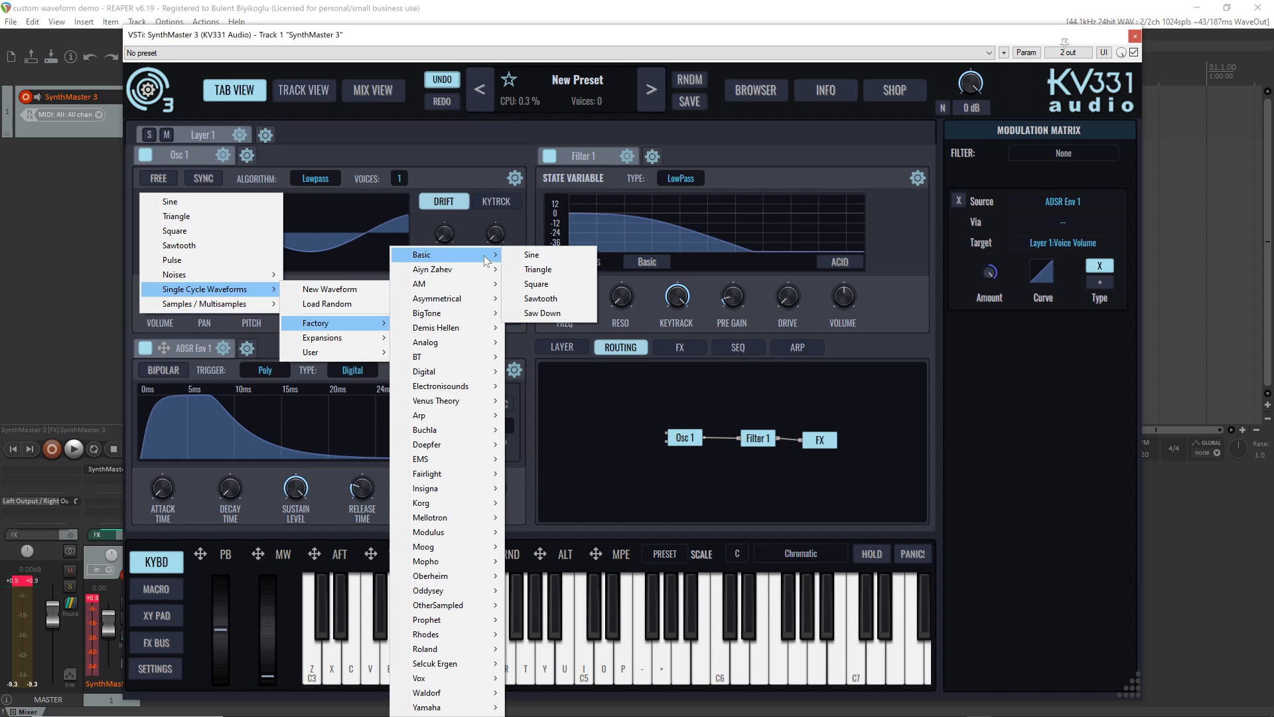
pyautogui.click(564, 300)
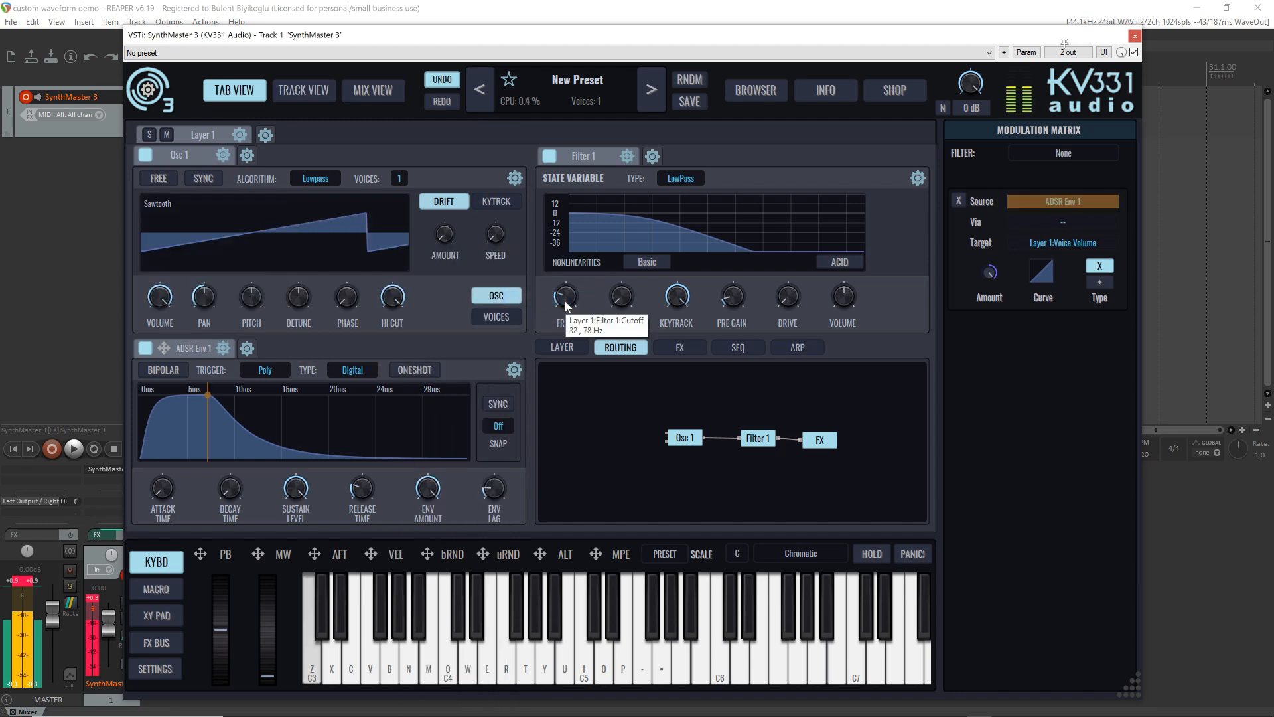
# Step: Play an ascending scale from C3 to C4 to hear the sawtooth through the lowpass filter
pyautogui.press('z')
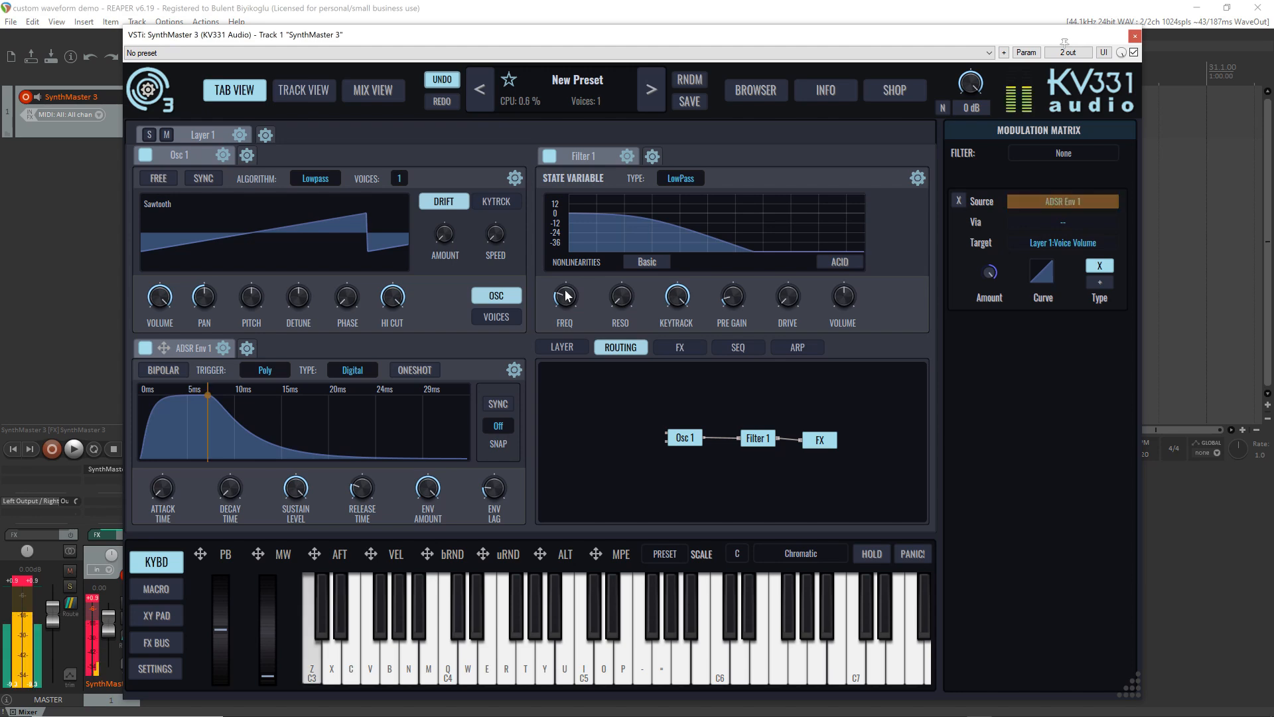
pyautogui.press('x')
pyautogui.press('c')
pyautogui.press('v')
pyautogui.press('b')
pyautogui.press('n')
pyautogui.press('m')
pyautogui.press('q')
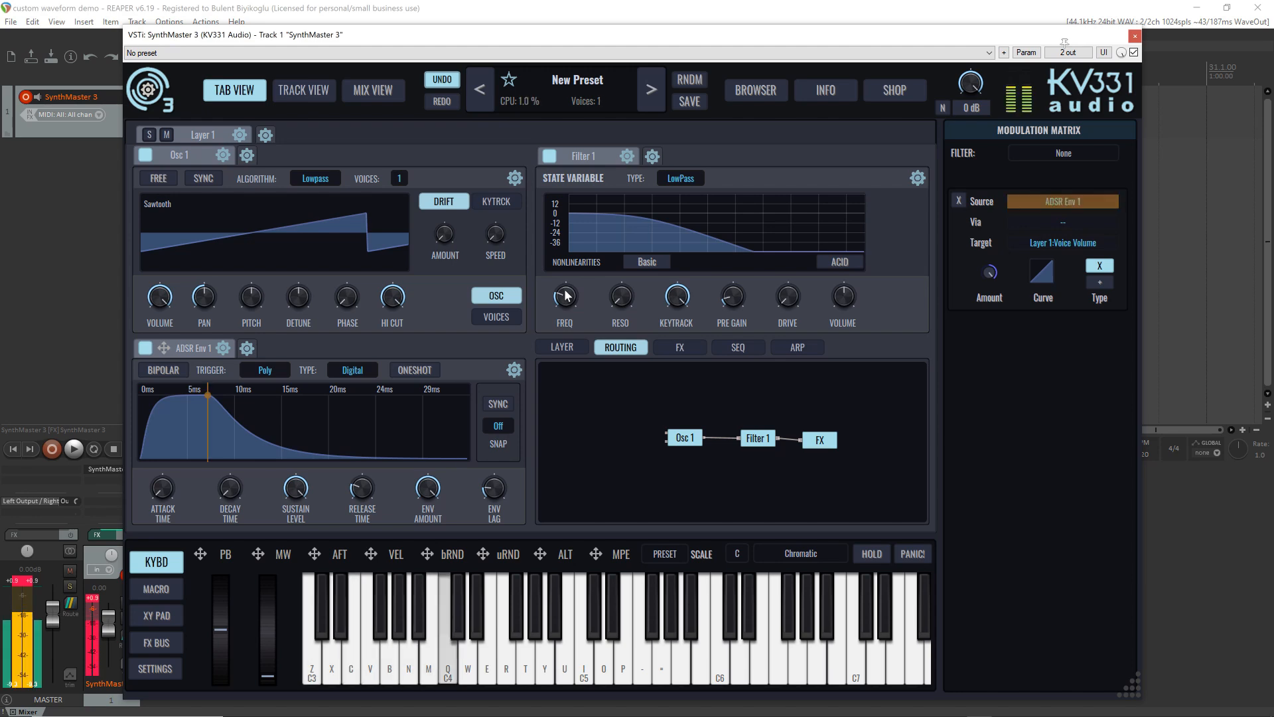
# Step: Assign the mod wheel (MW) as a modulation source for the Filter 1 cutoff frequency
pyautogui.click(256, 555)
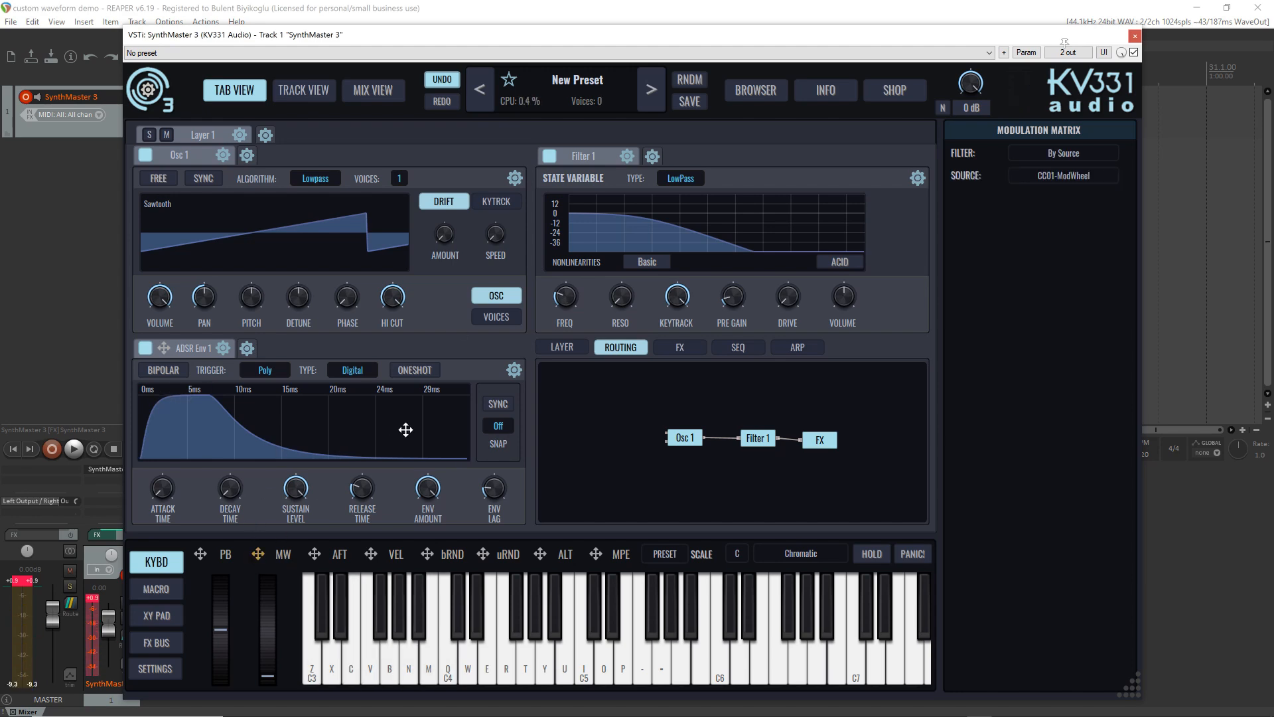
pyautogui.moveTo(406, 430); pyautogui.dragTo(559, 300)
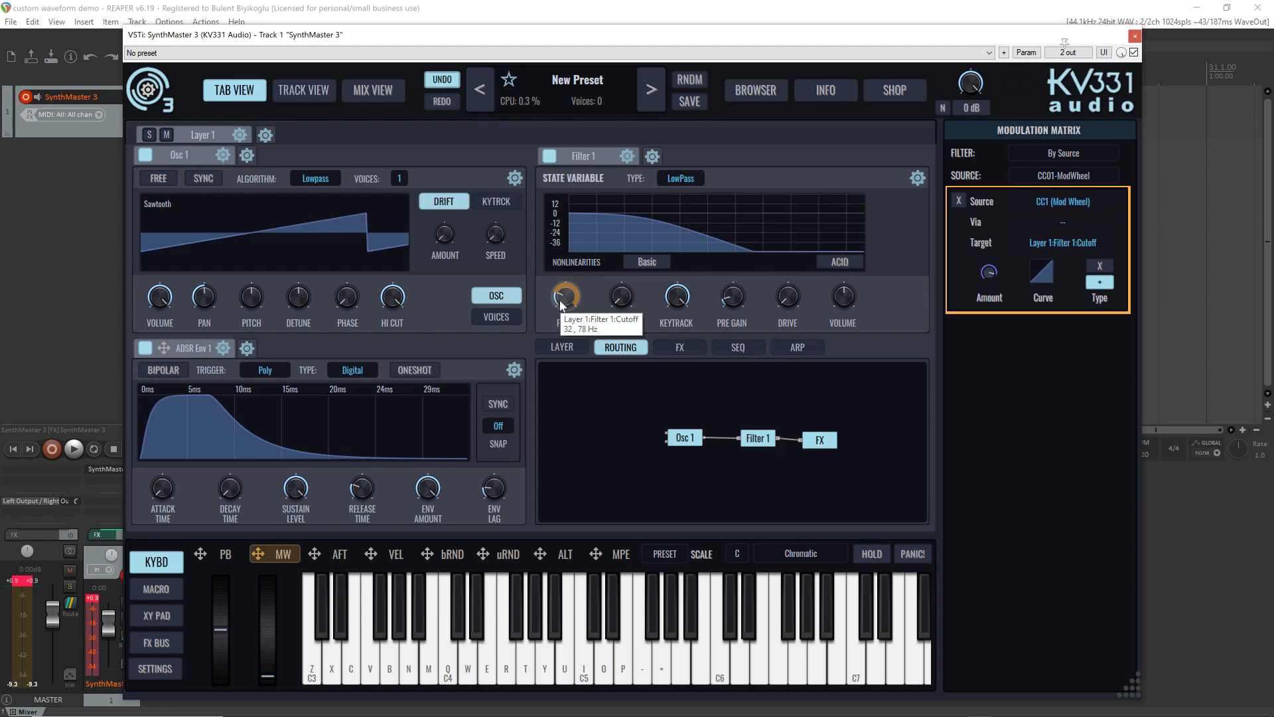
pyautogui.moveTo(692, 716)
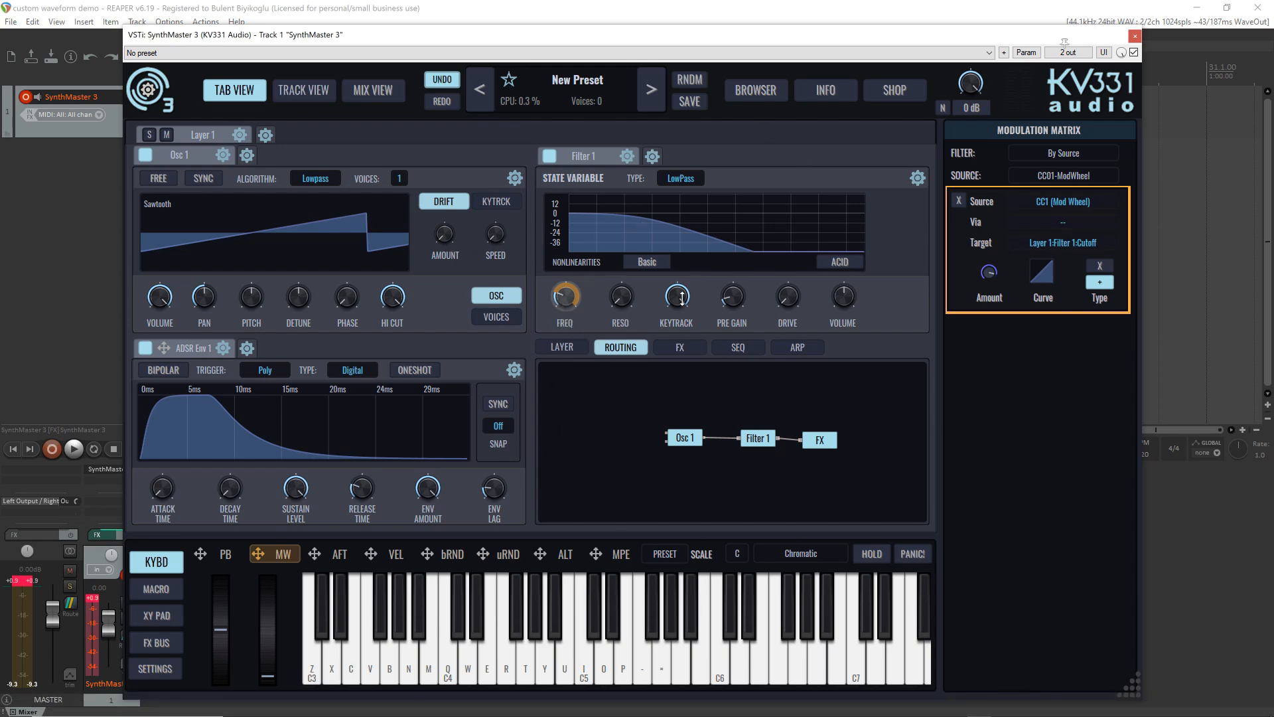
# Step: Raise Filter 1's resonance to produce a clear peak at the cutoff frequency
pyautogui.moveTo(682, 299)
pyautogui.moveTo(624, 302); pyautogui.dragTo(611, 250)
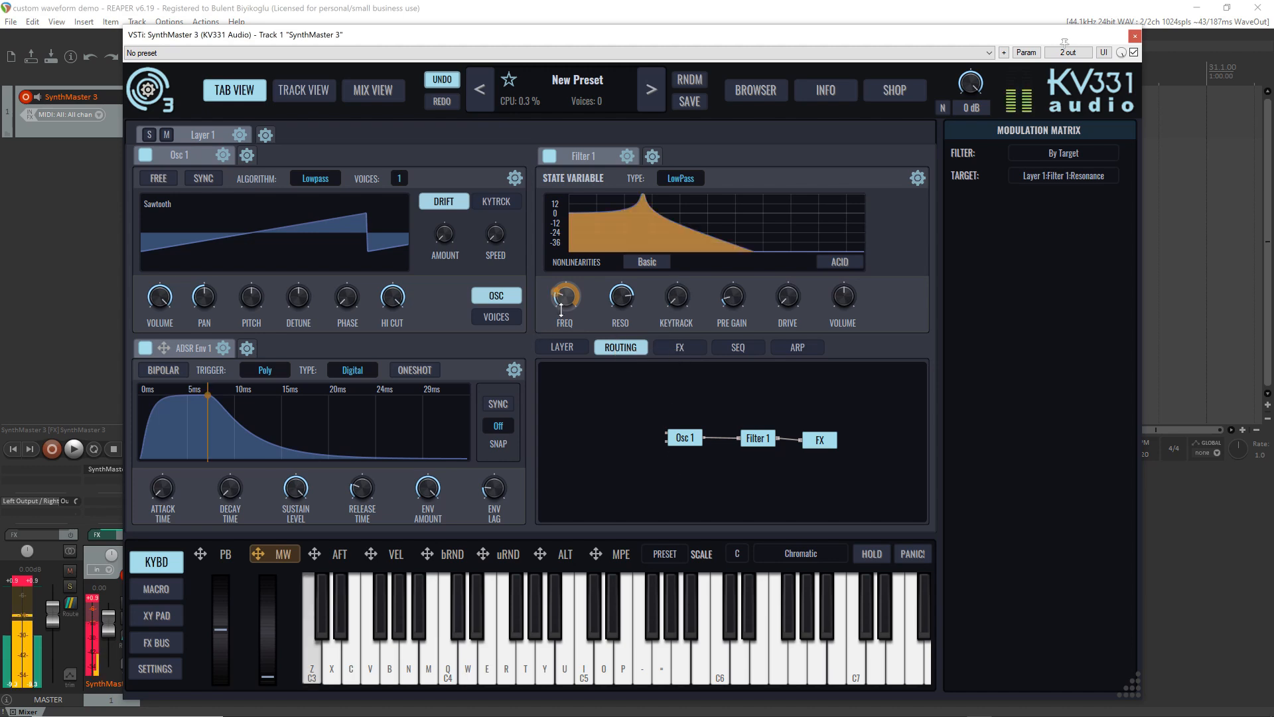
pyautogui.moveTo(561, 310)
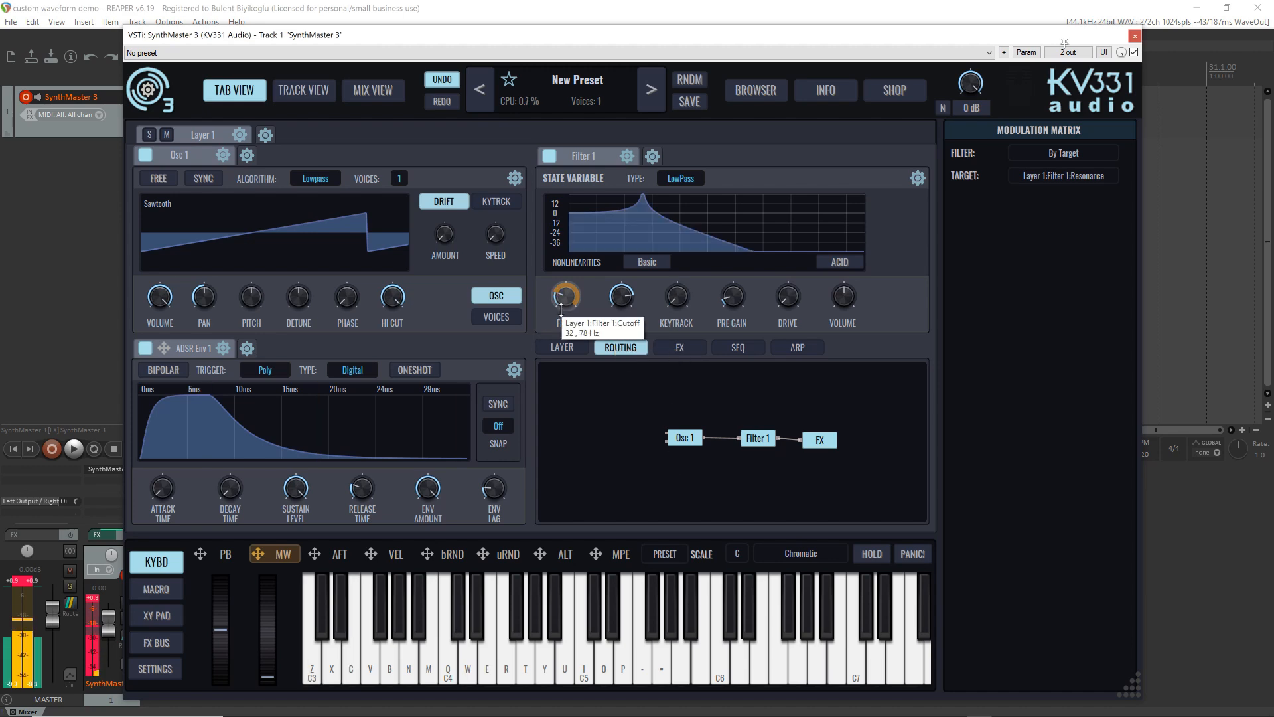
# Step: Show the layer settings and raise Filter 1's keytrack to its maximum
pyautogui.click(562, 347)
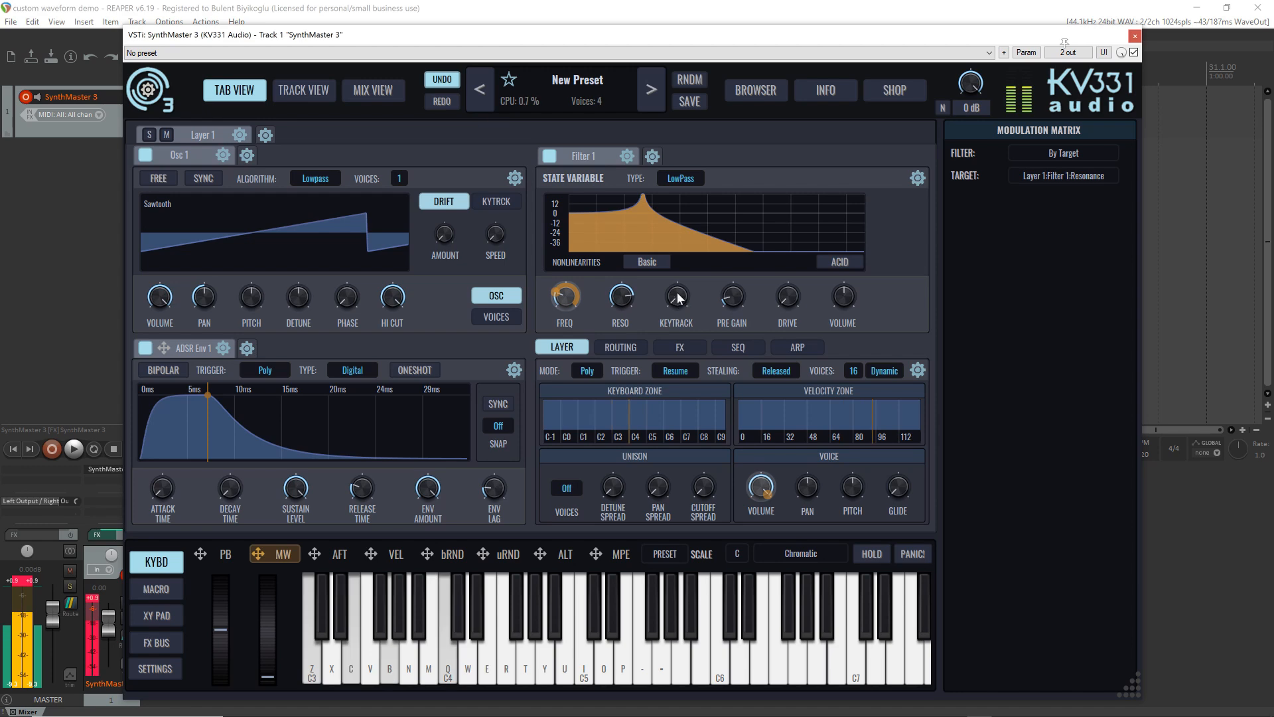
pyautogui.moveTo(684, 300); pyautogui.dragTo(680, 245)
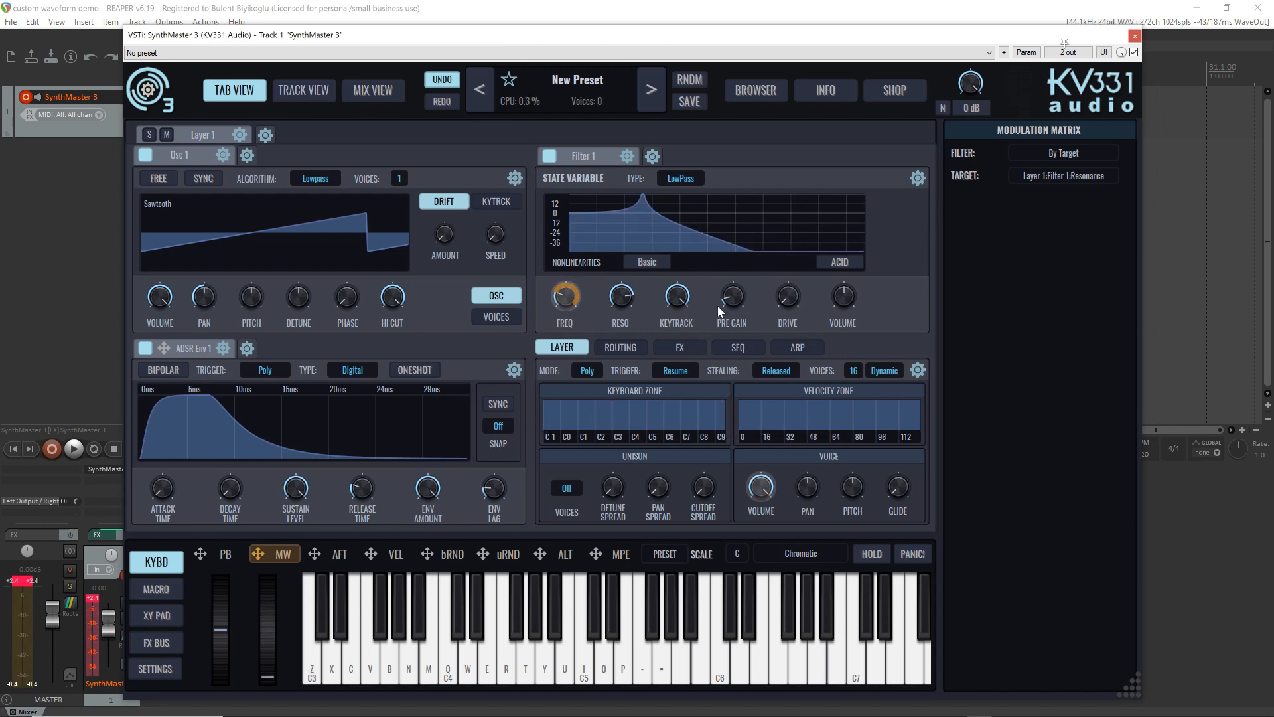
# Step: Lower Filter 1's pre gain to 0, playing C3 before and after the change to compare the sound
pyautogui.moveTo(718, 307)
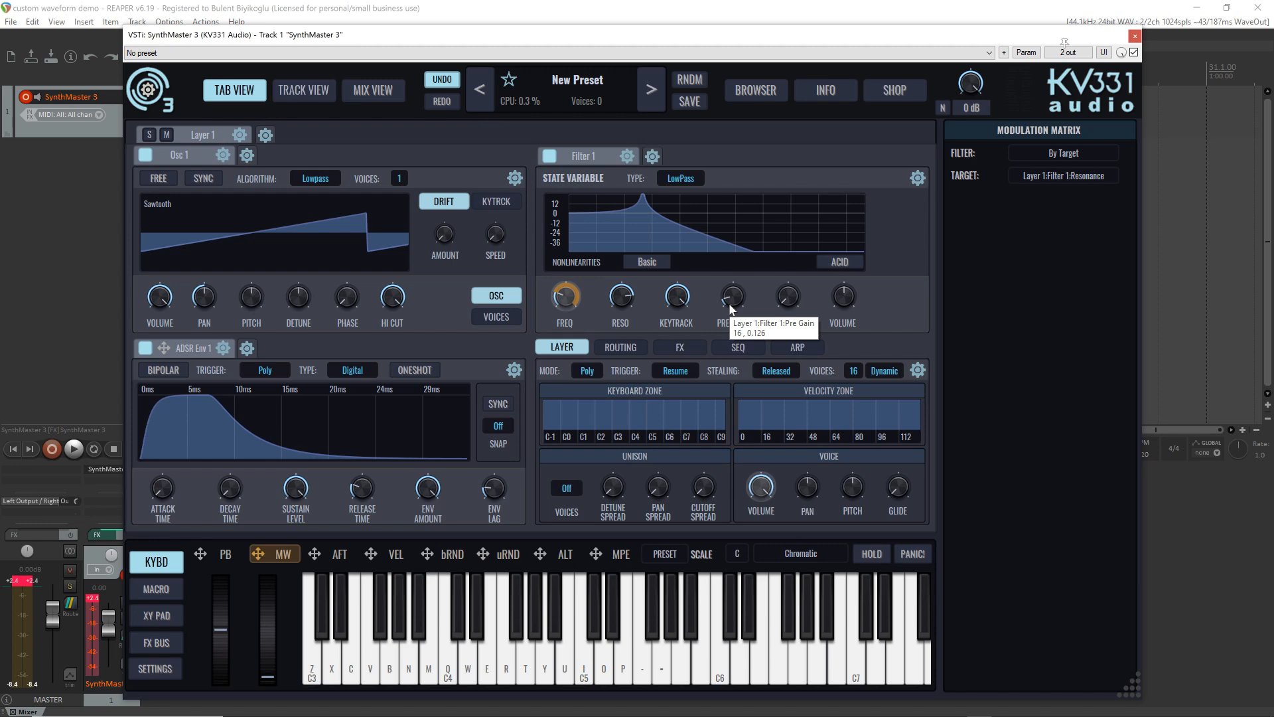
pyautogui.press('z')
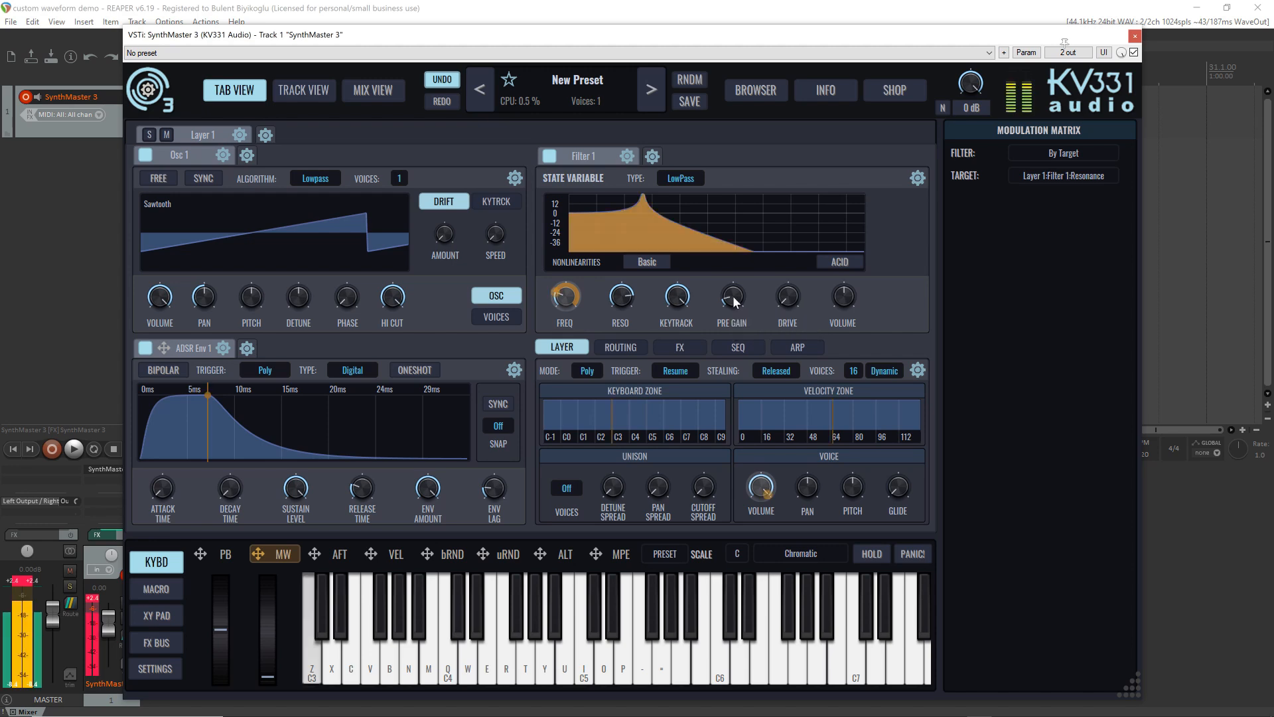
pyautogui.moveTo(733, 296); pyautogui.dragTo(736, 305)
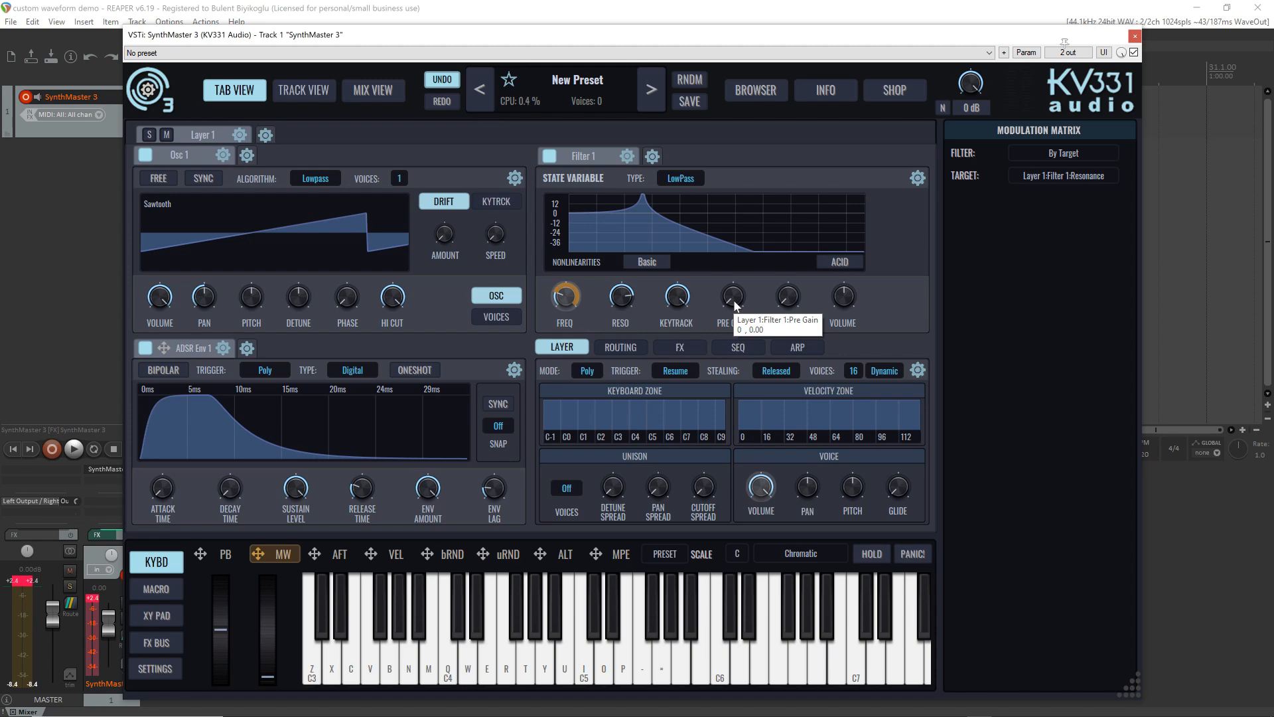
pyautogui.press('z')
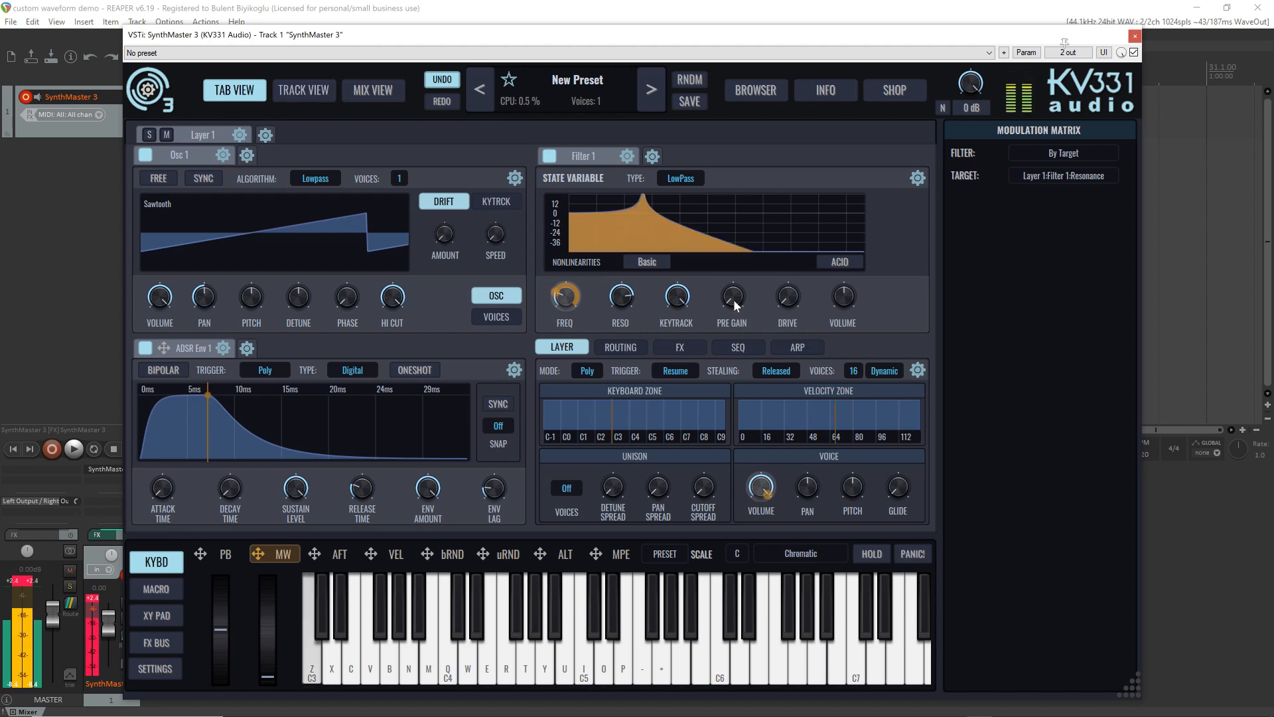
# Step: Raise Filter 1's pre gain in stages to 127 while auditioning C3, and reduce it to roughly a quarter of its range
pyautogui.moveTo(734, 300); pyautogui.dragTo(726, 264)
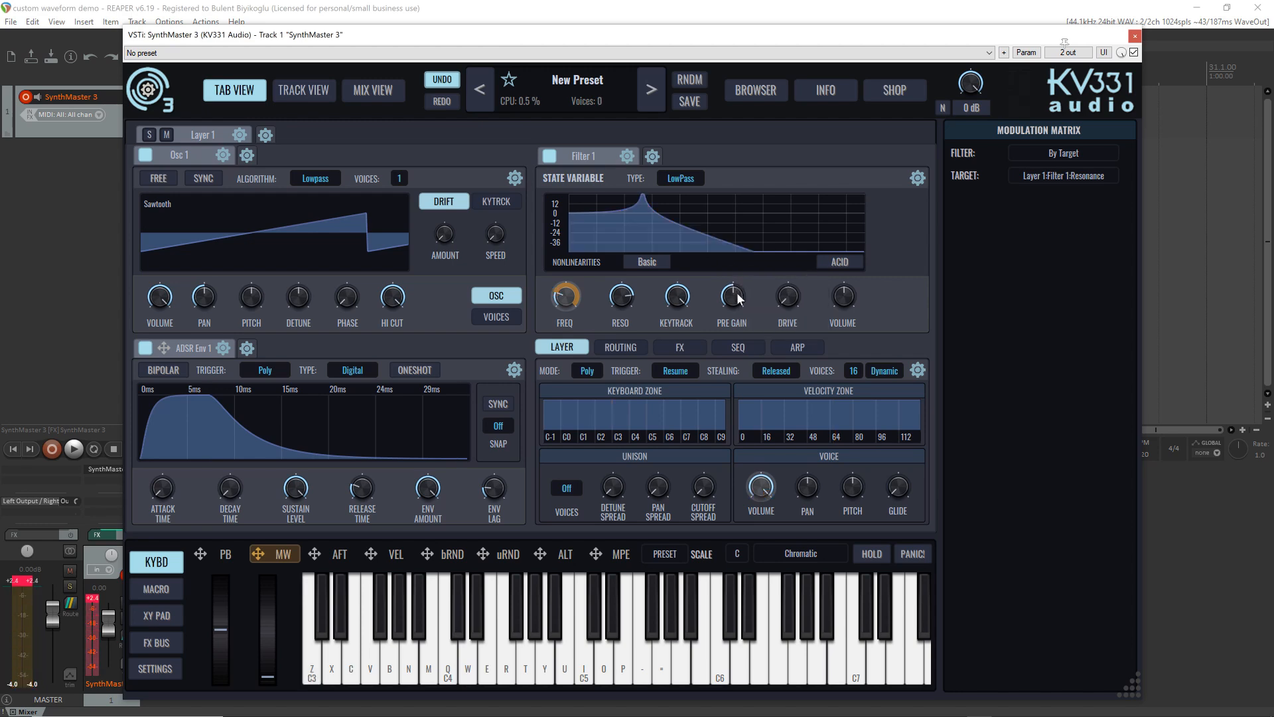
pyautogui.press('z')
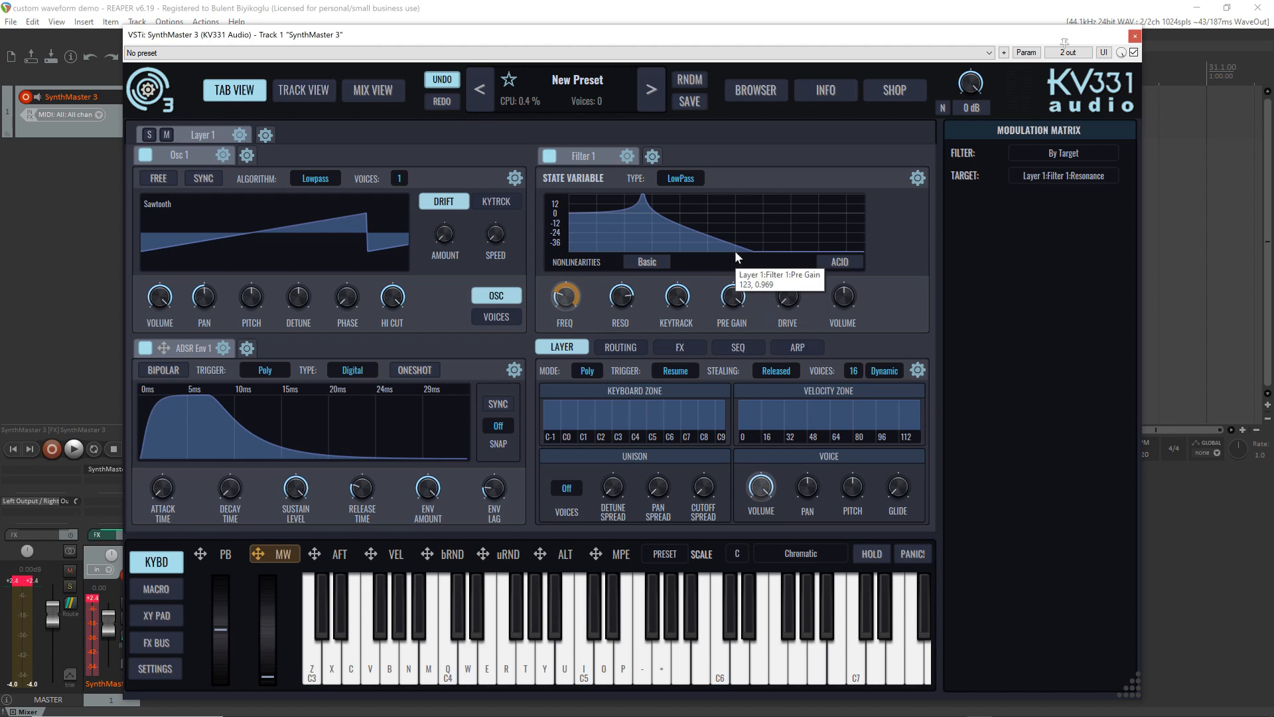
pyautogui.moveTo(742, 313); pyautogui.dragTo(739, 301)
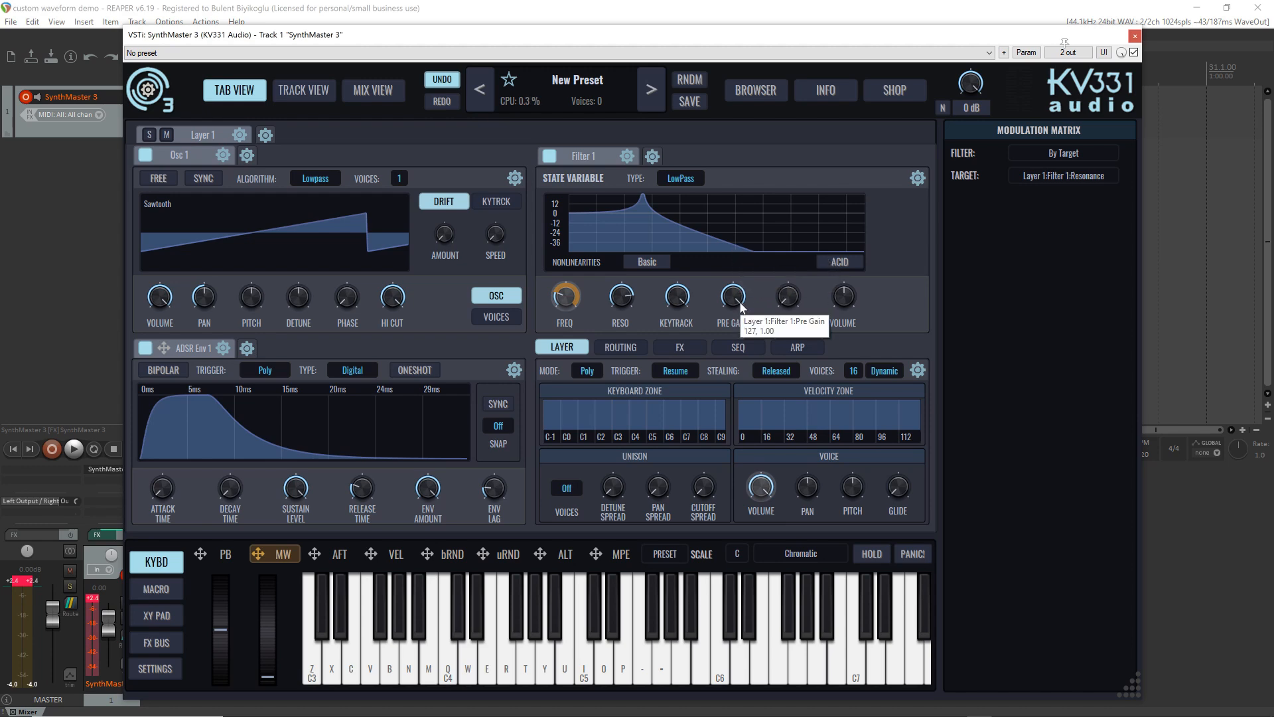
pyautogui.press('z')
pyautogui.press('z')
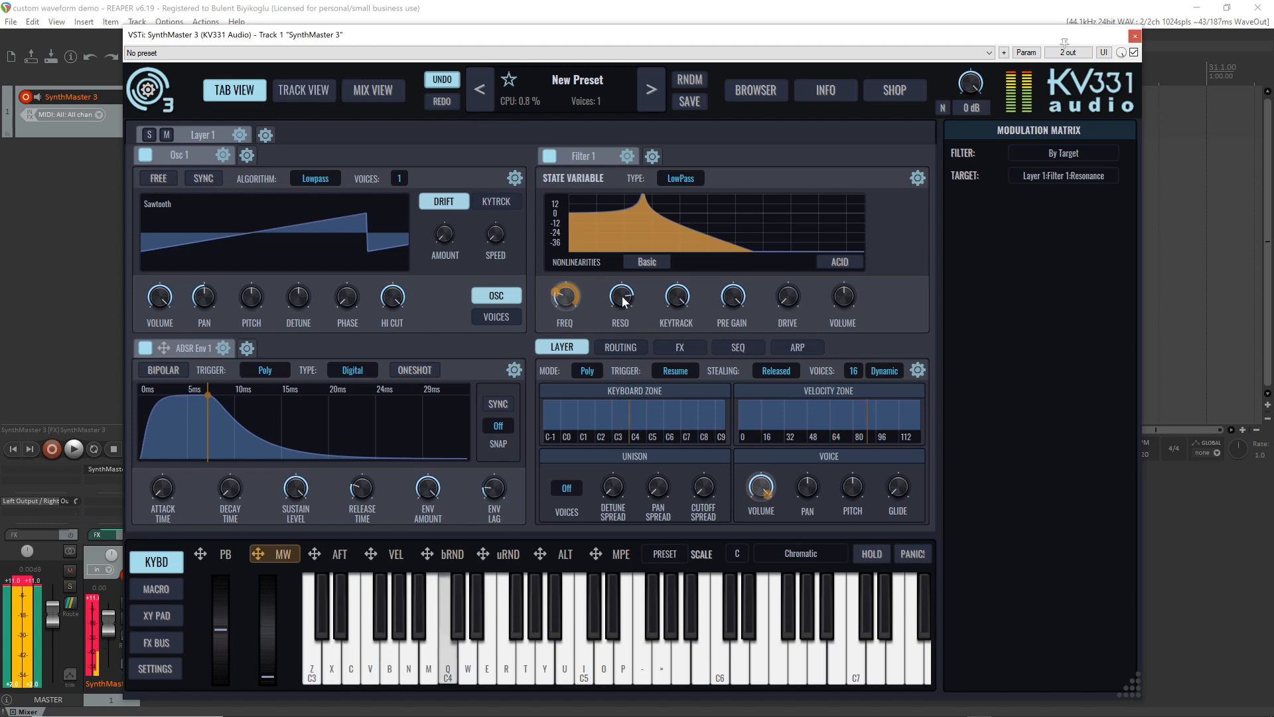
pyautogui.moveTo(732, 305); pyautogui.dragTo(741, 361)
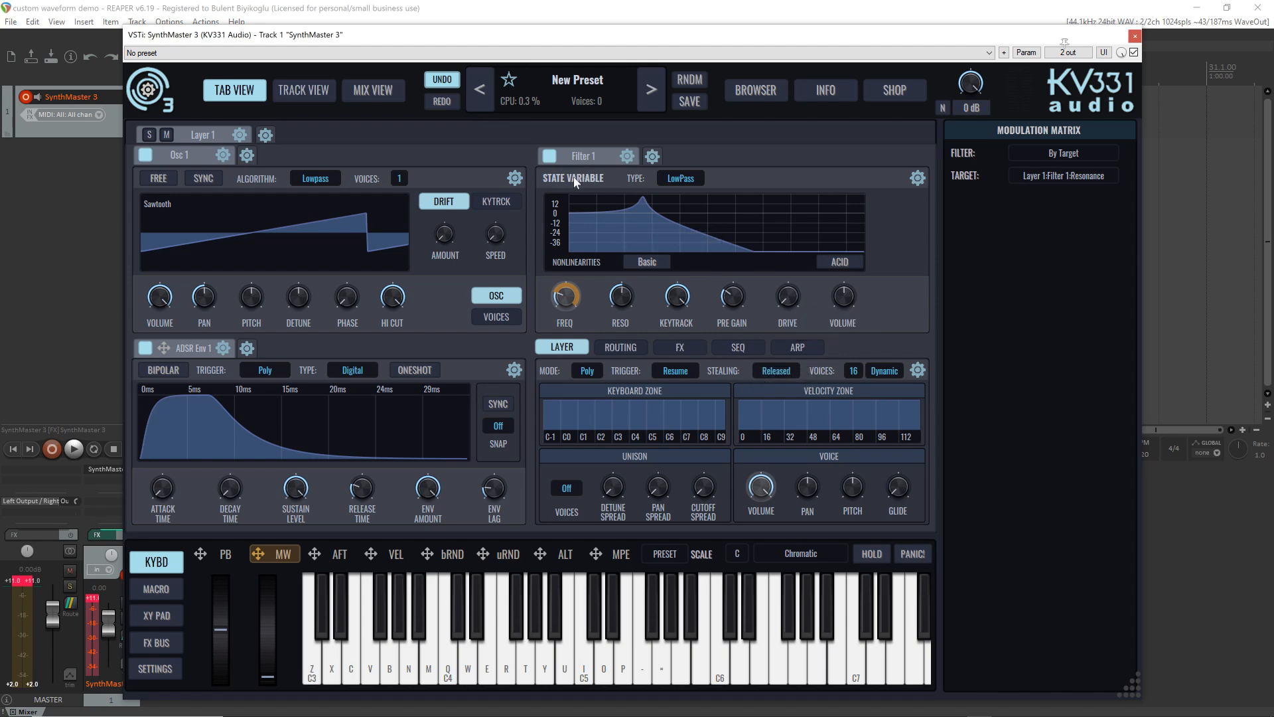
# Step: Raise Filter 1's drive to roughly a quarter of its range and try a higher filter volume while playing C3
pyautogui.moveTo(796, 312)
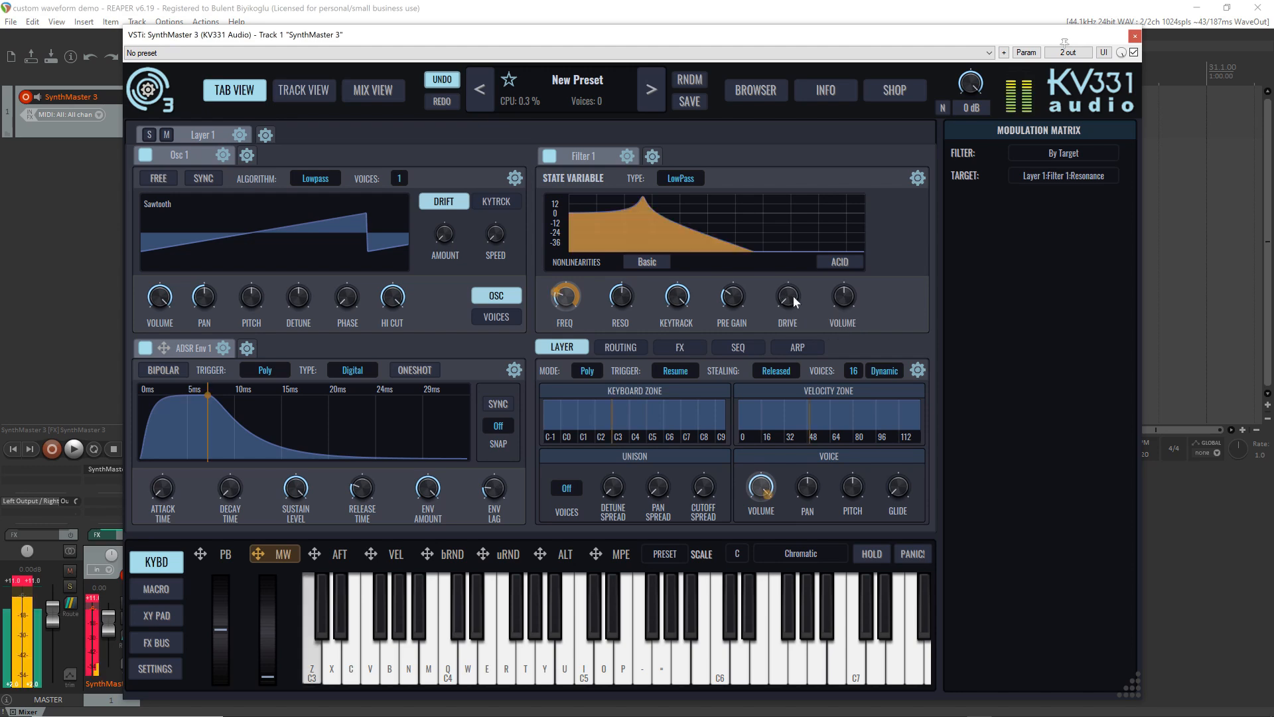
pyautogui.moveTo(790, 296)
pyautogui.mouseDown()
pyautogui.moveTo(778, 248)
pyautogui.moveTo(783, 275)
pyautogui.mouseUp()
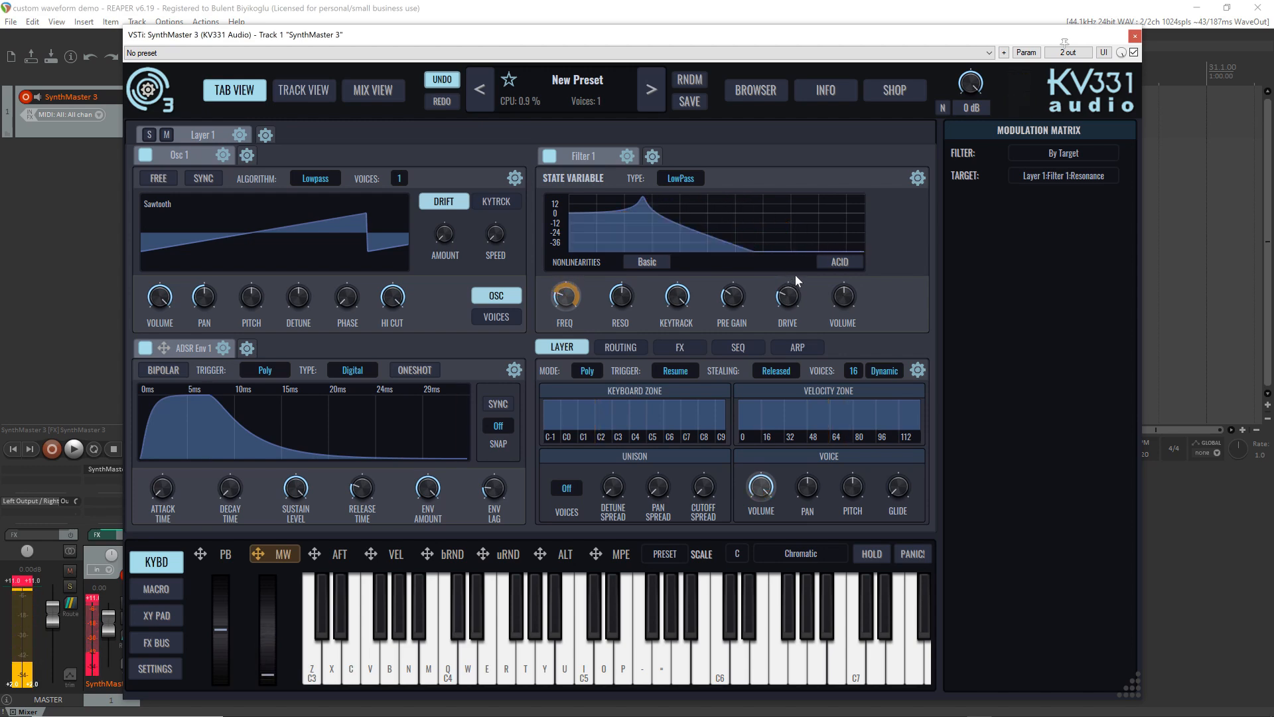
pyautogui.moveTo(838, 294)
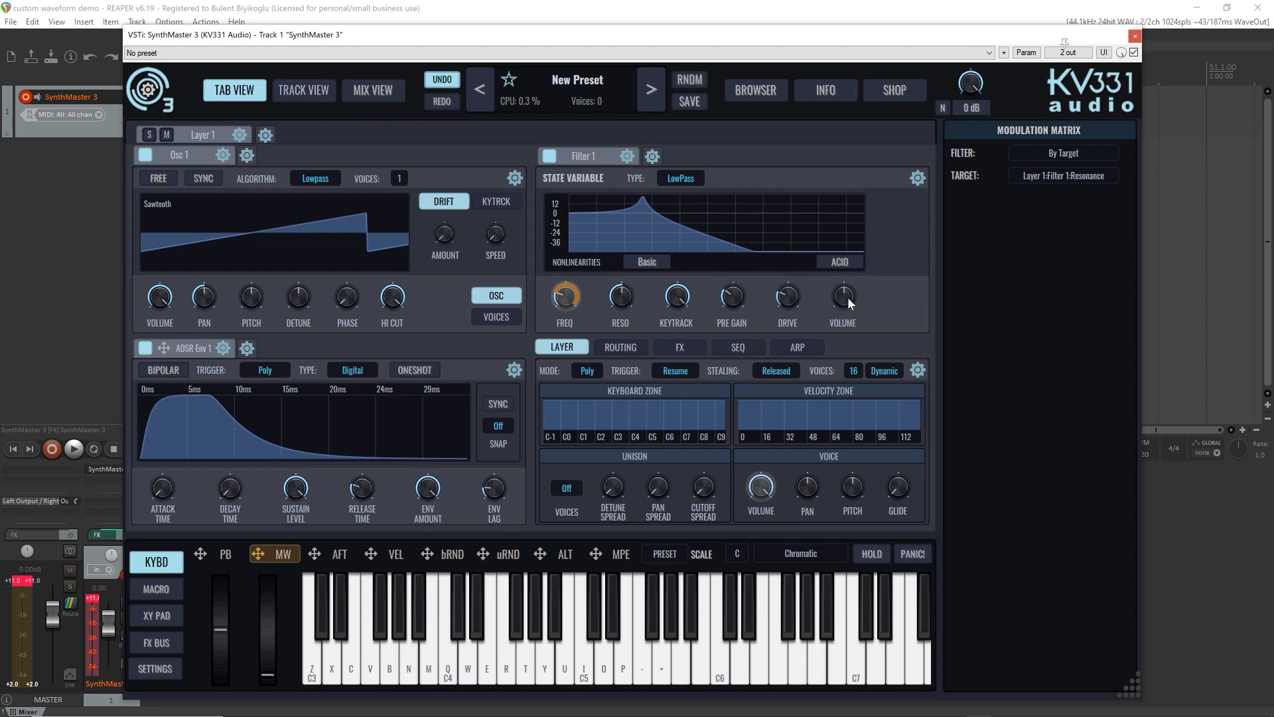
pyautogui.press('z')
pyautogui.moveTo(847, 296); pyautogui.dragTo(849, 259)
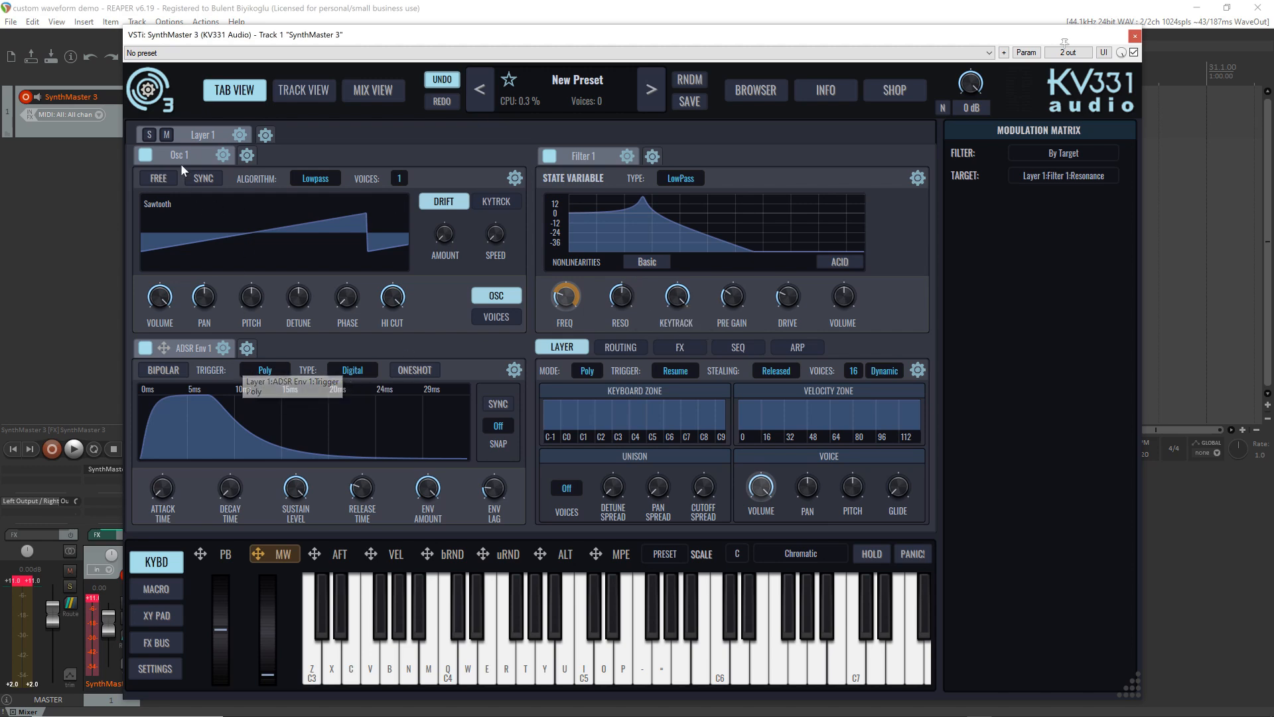
# Step: Change the Osc 1 waveform to White Noise
pyautogui.click(201, 218)
pyautogui.moveTo(218, 272)
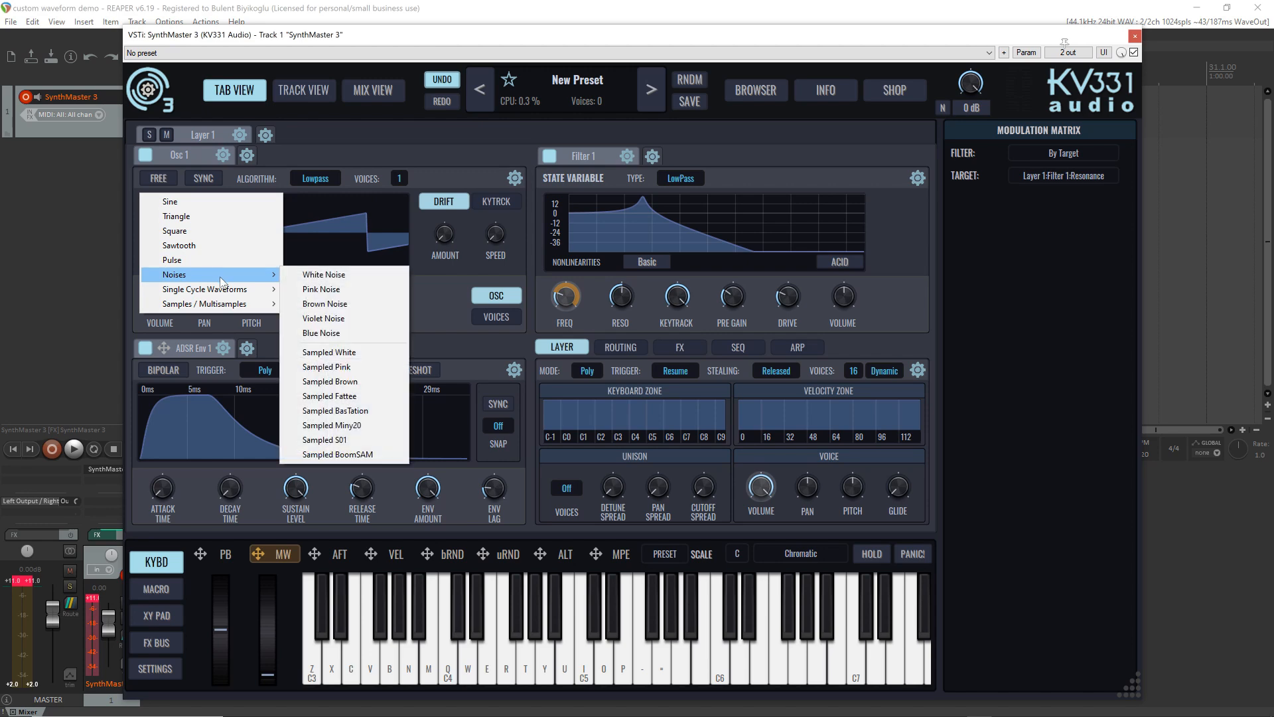
pyautogui.click(330, 277)
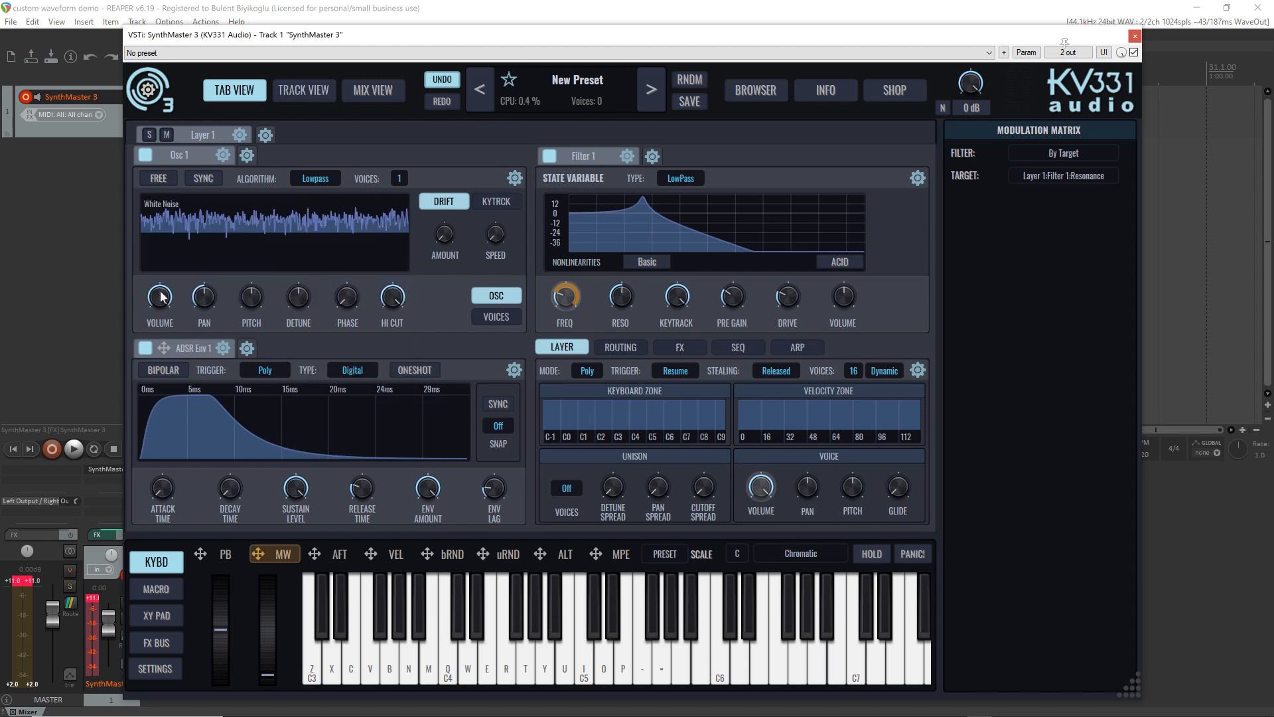
# Step: Play C3 and lower Osc 1's volume to 0, making fine adjustments between 0 and 2 to hear the filter
pyautogui.press('z')
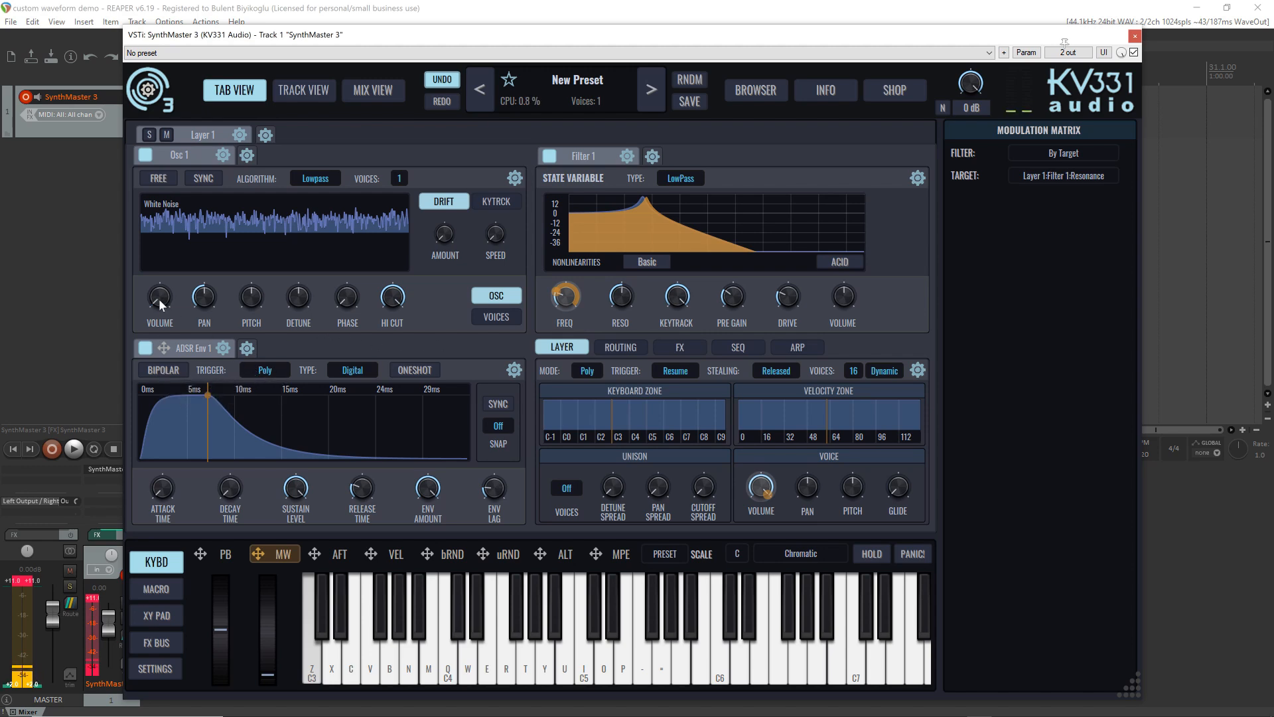
pyautogui.moveTo(160, 305)
pyautogui.moveTo(159, 301); pyautogui.dragTo(163, 320)
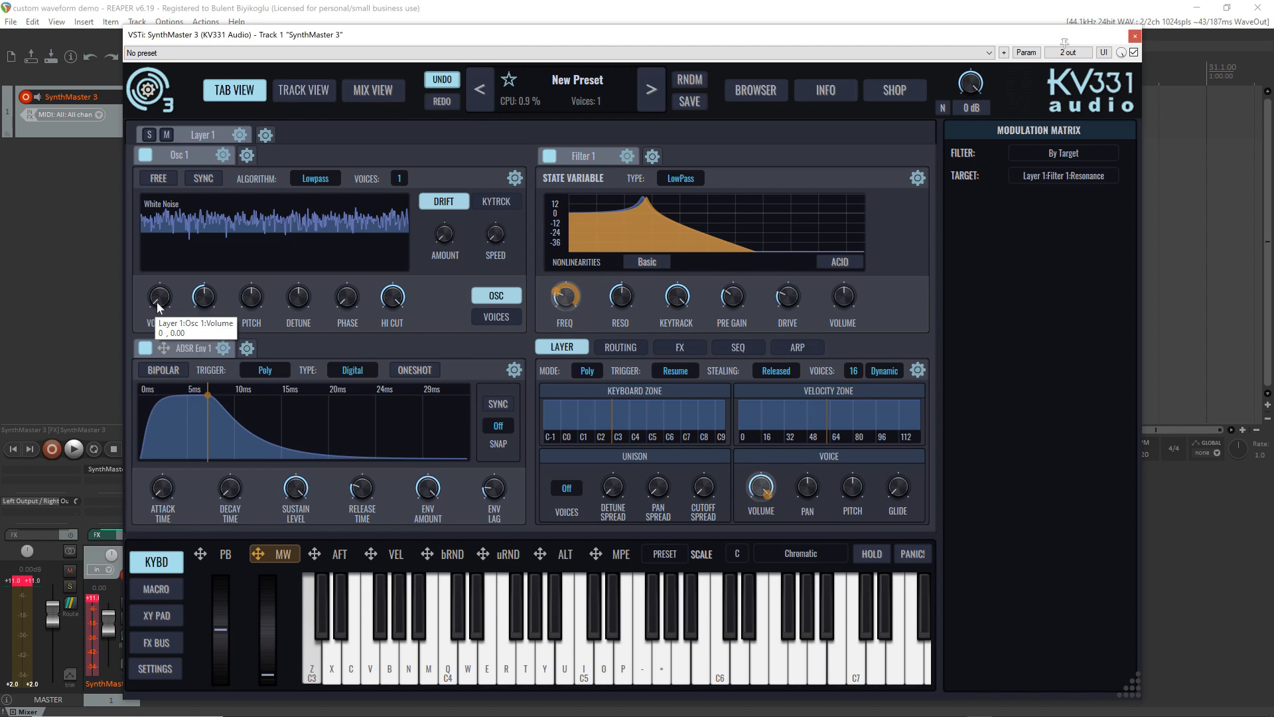
pyautogui.scroll(3, 157, 303)
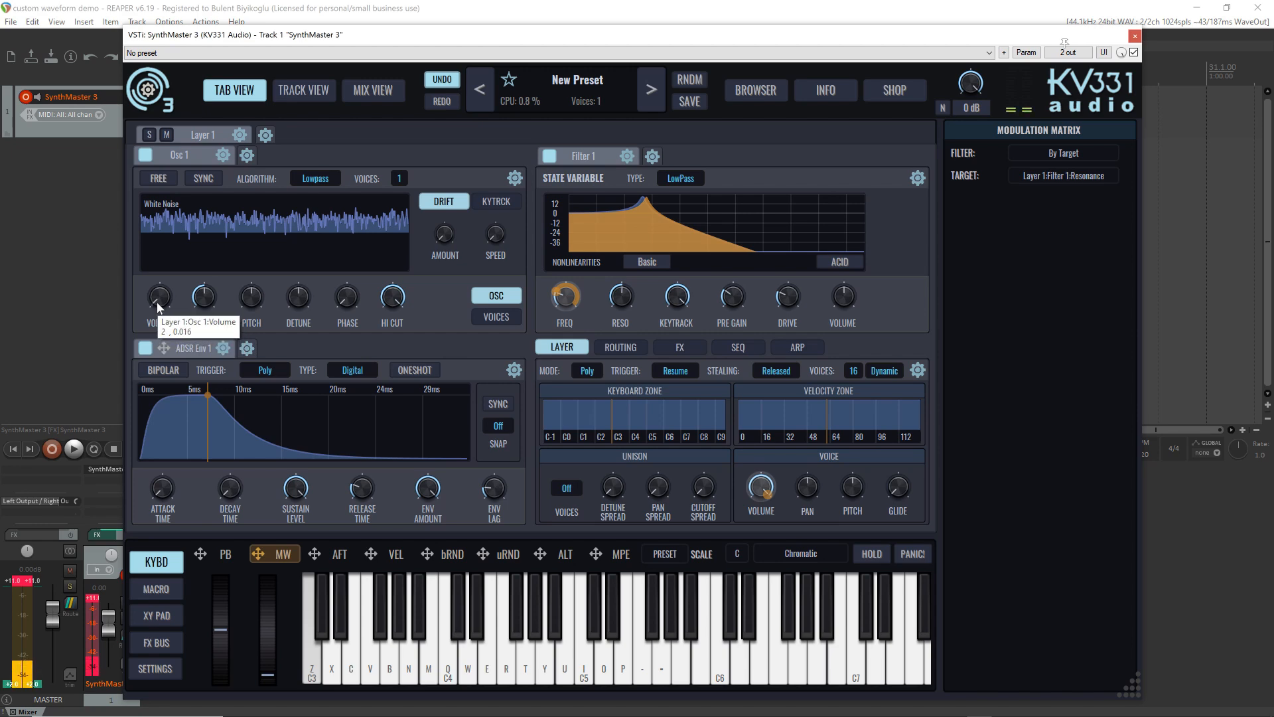
pyautogui.scroll(-1, 160, 305)
pyautogui.scroll(-1, 159, 306)
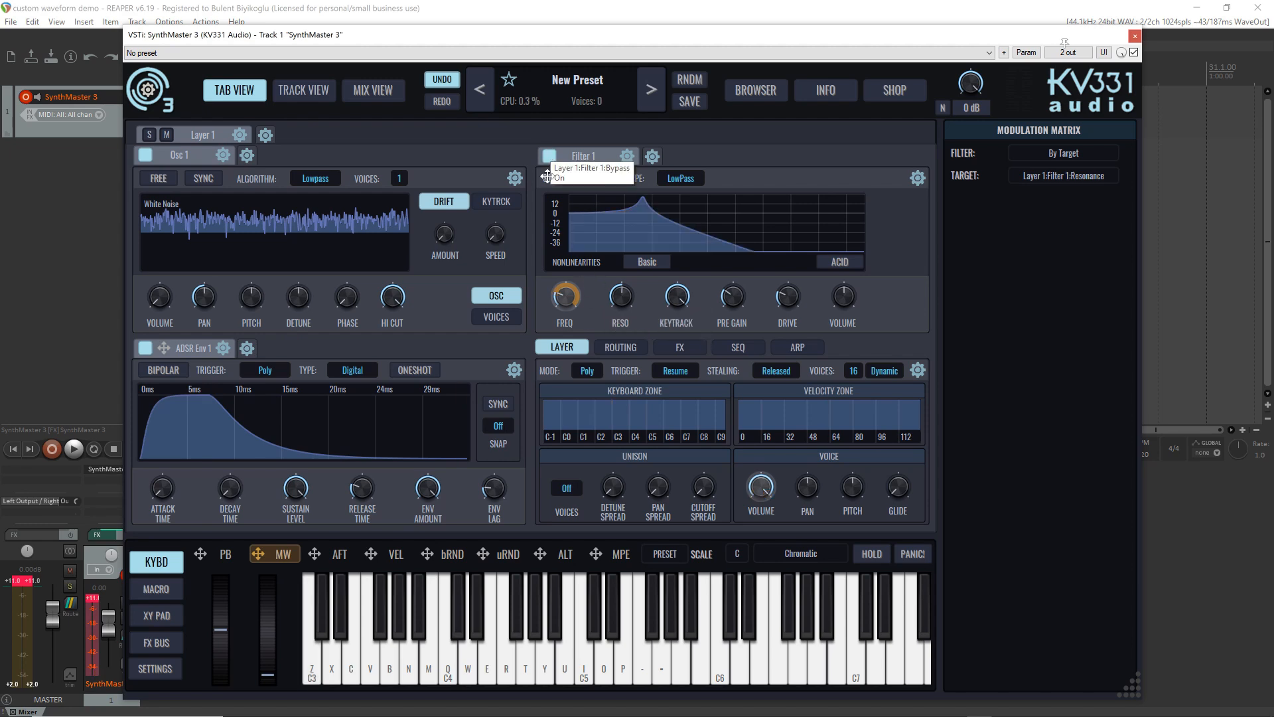
# Step: Play C3, raise Filter 1's resonance to 127 and its drive to roughly a quarter of its range
pyautogui.press('z')
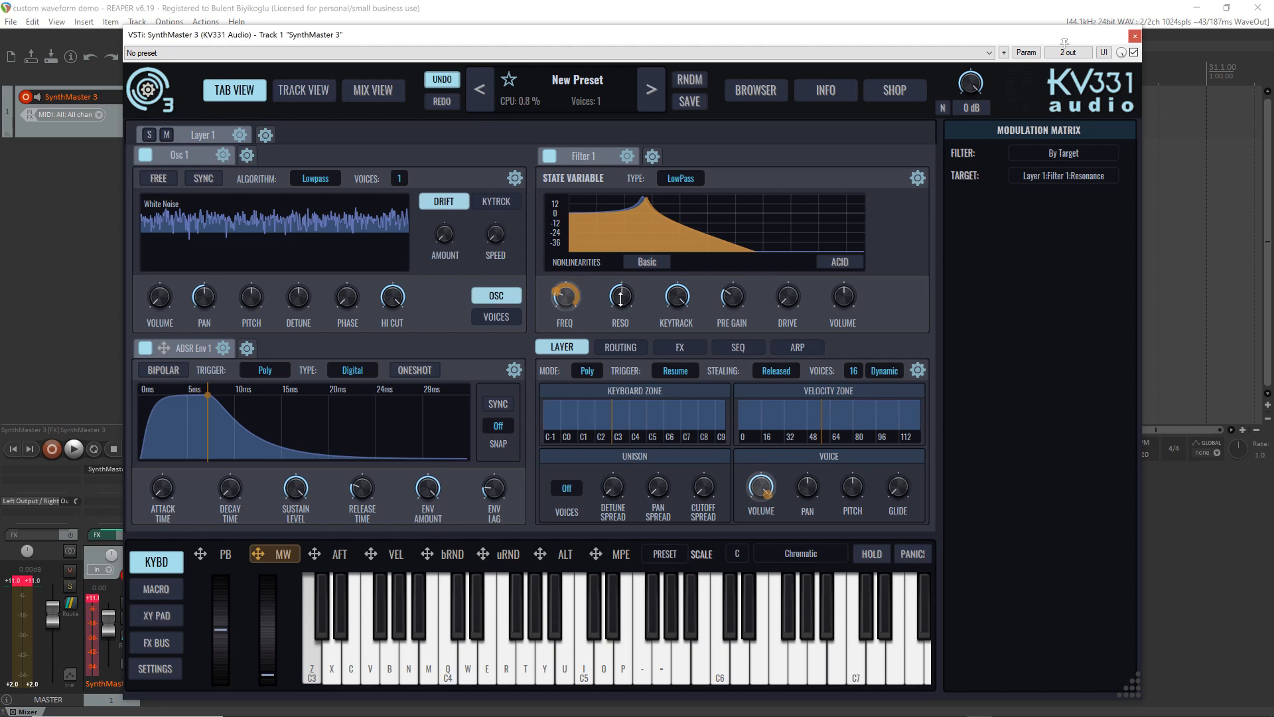
pyautogui.moveTo(621, 296); pyautogui.dragTo(622, 265)
pyautogui.moveTo(788, 298); pyautogui.dragTo(790, 256)
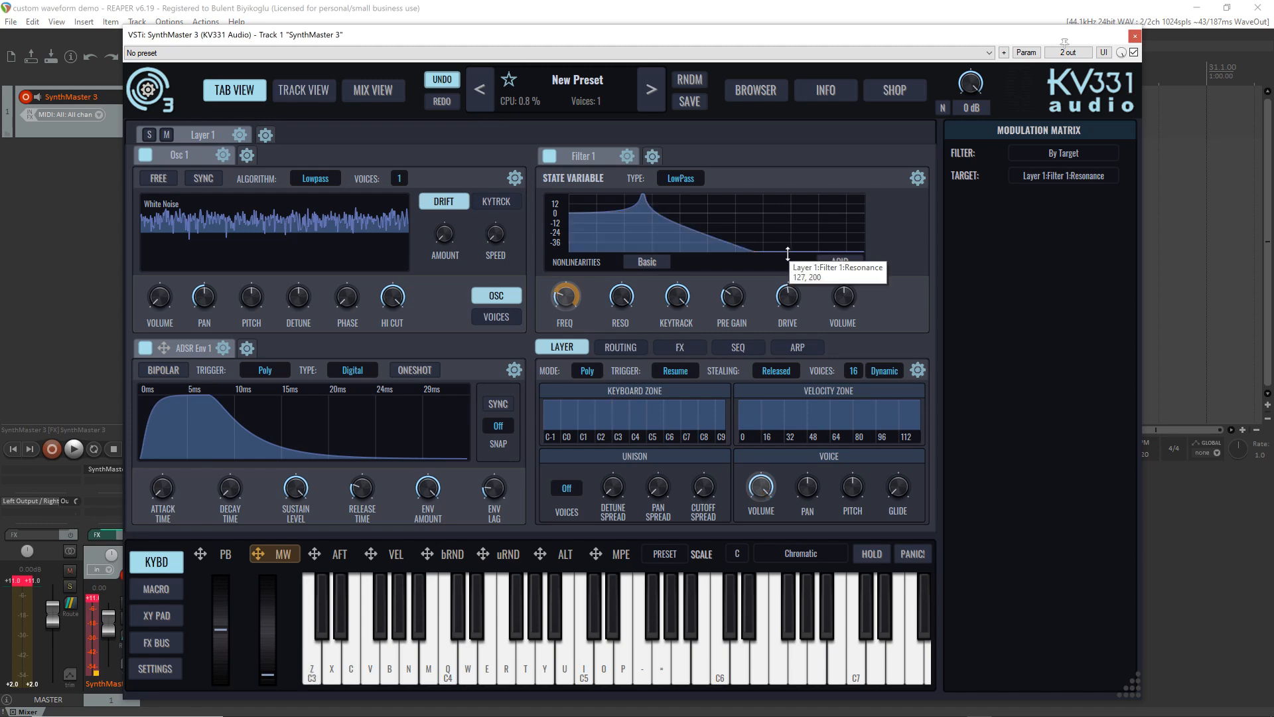
# Step: Fine-tune Osc 1's volume to 2 and switch Filter 1 off and back on to compare the raw noise level
pyautogui.moveTo(155, 298); pyautogui.dragTo(156, 294)
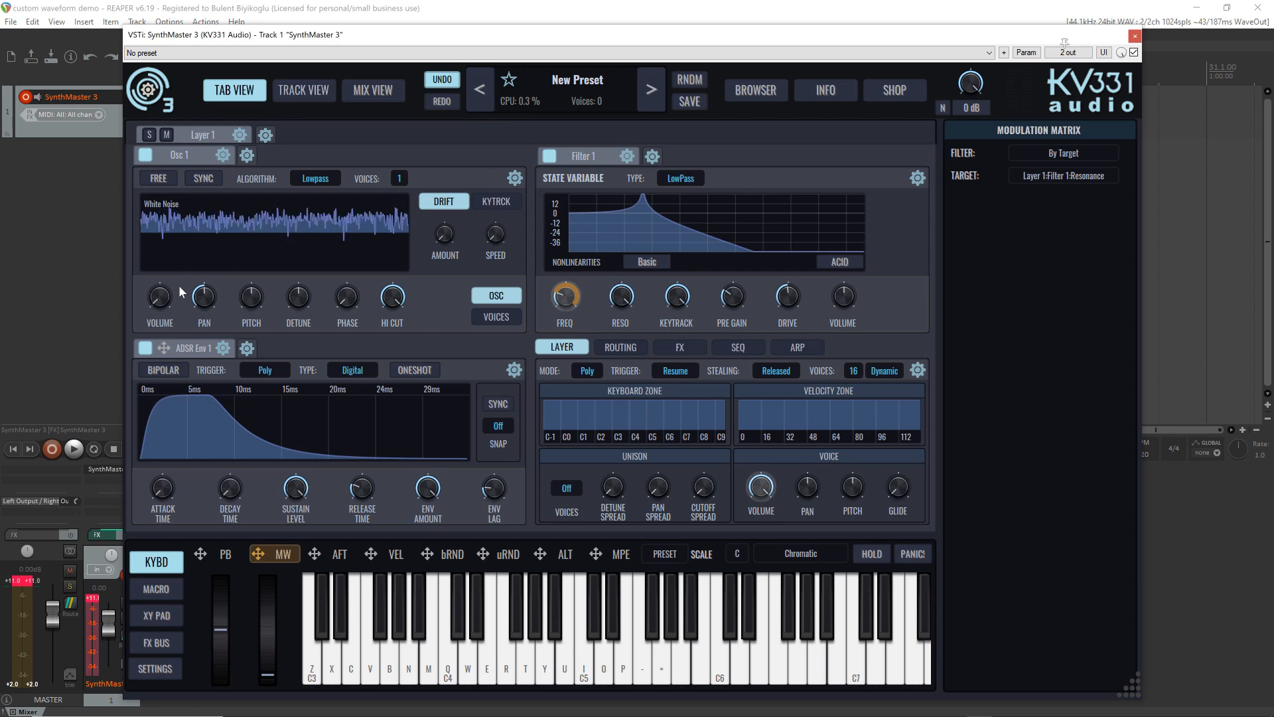
pyautogui.moveTo(164, 303)
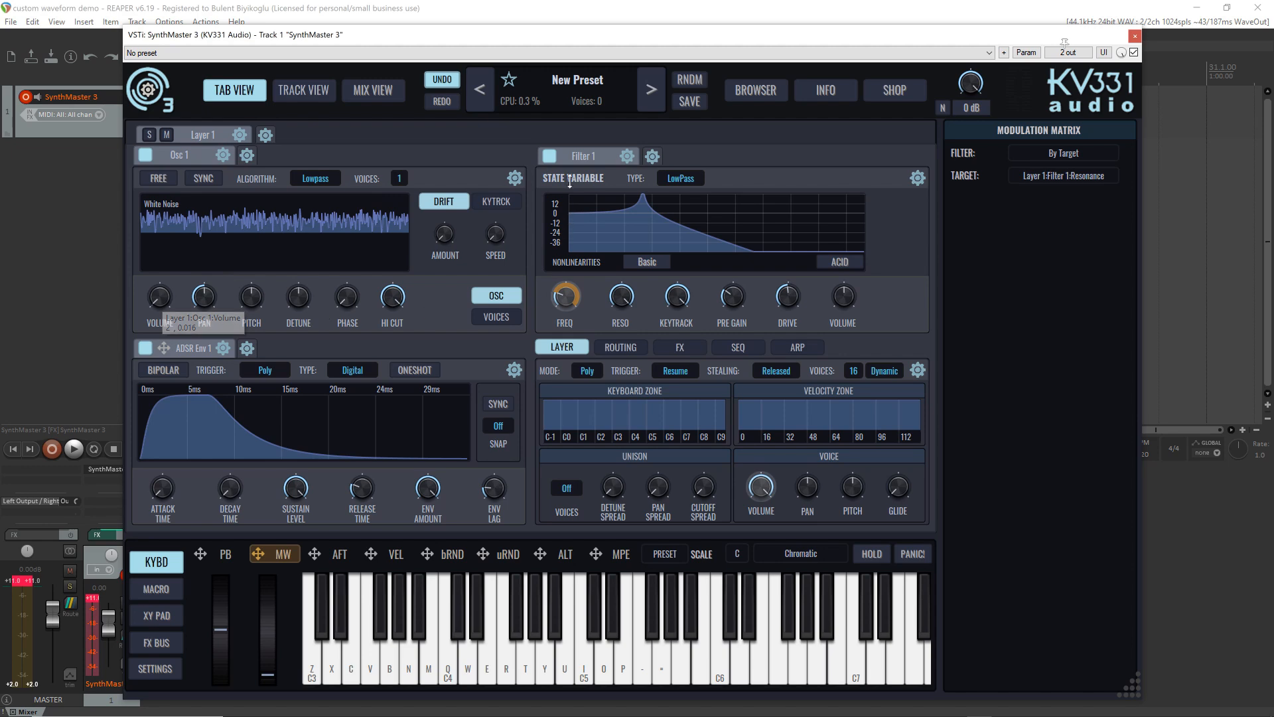
pyautogui.click(550, 159)
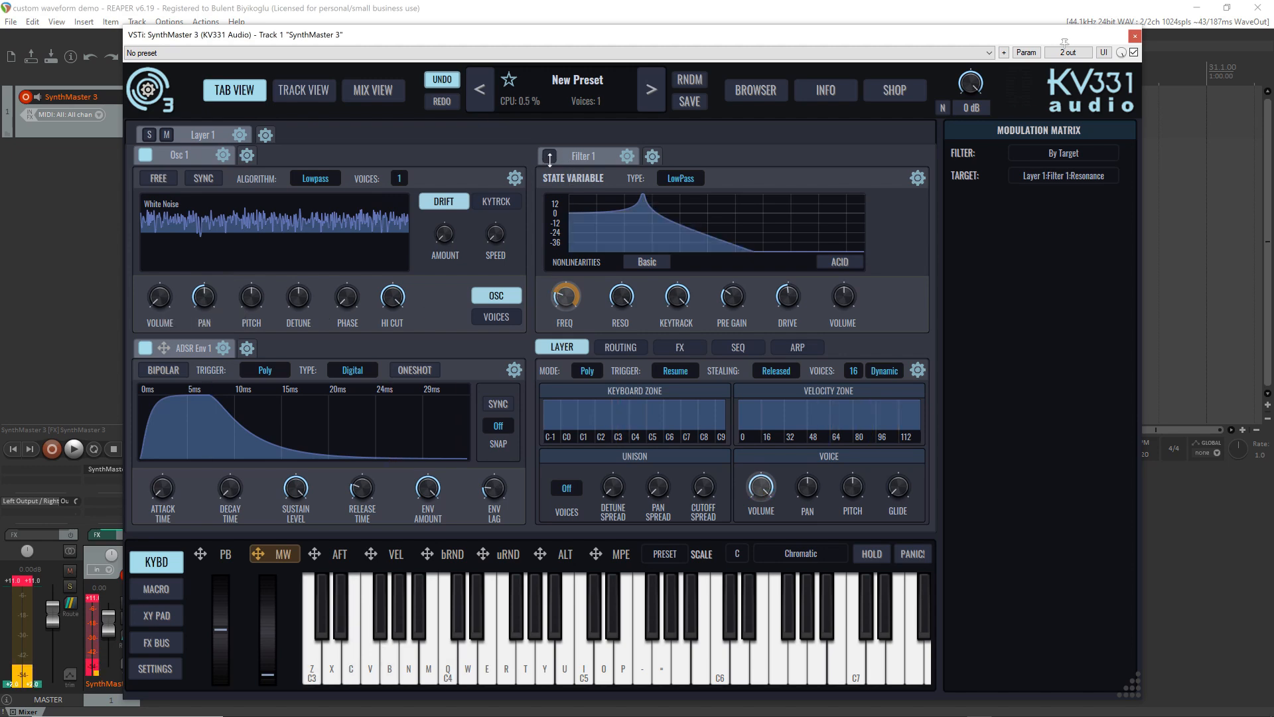
pyautogui.click(550, 157)
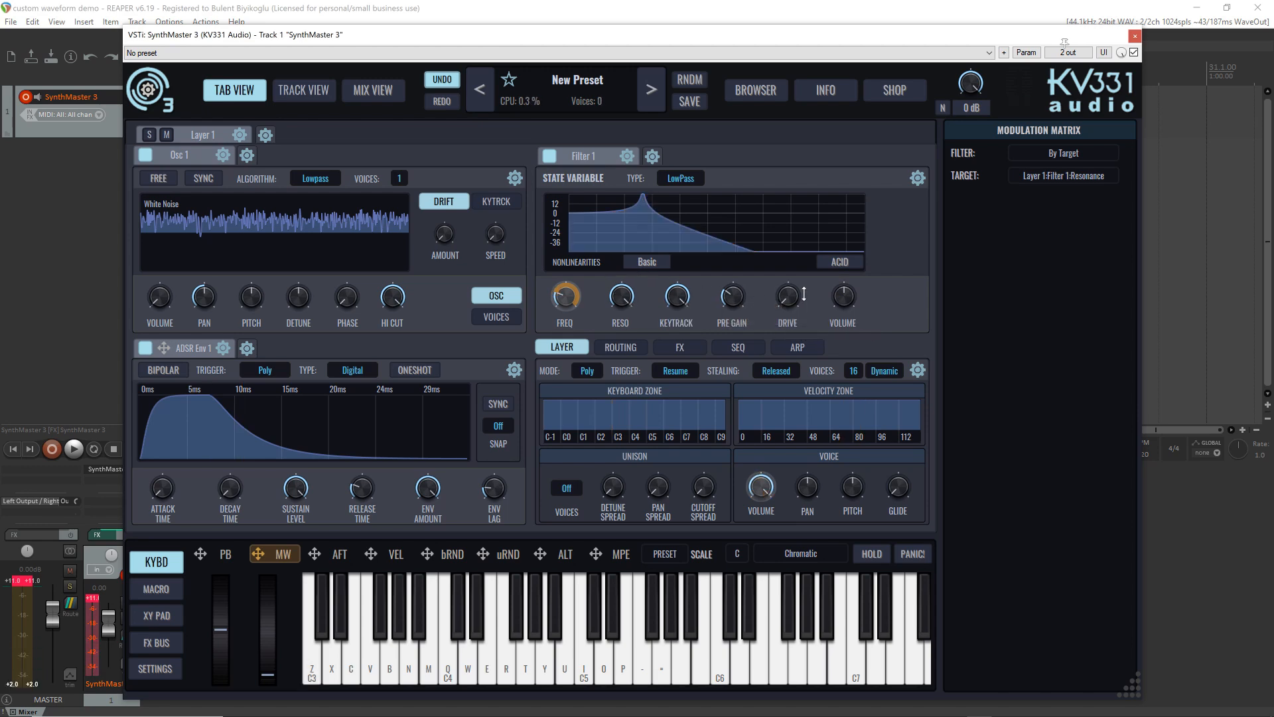
# Step: Raise Filter 1's drive slightly from 0 and play notes descending from C4 to C3 through the resonating filter
pyautogui.moveTo(798, 294)
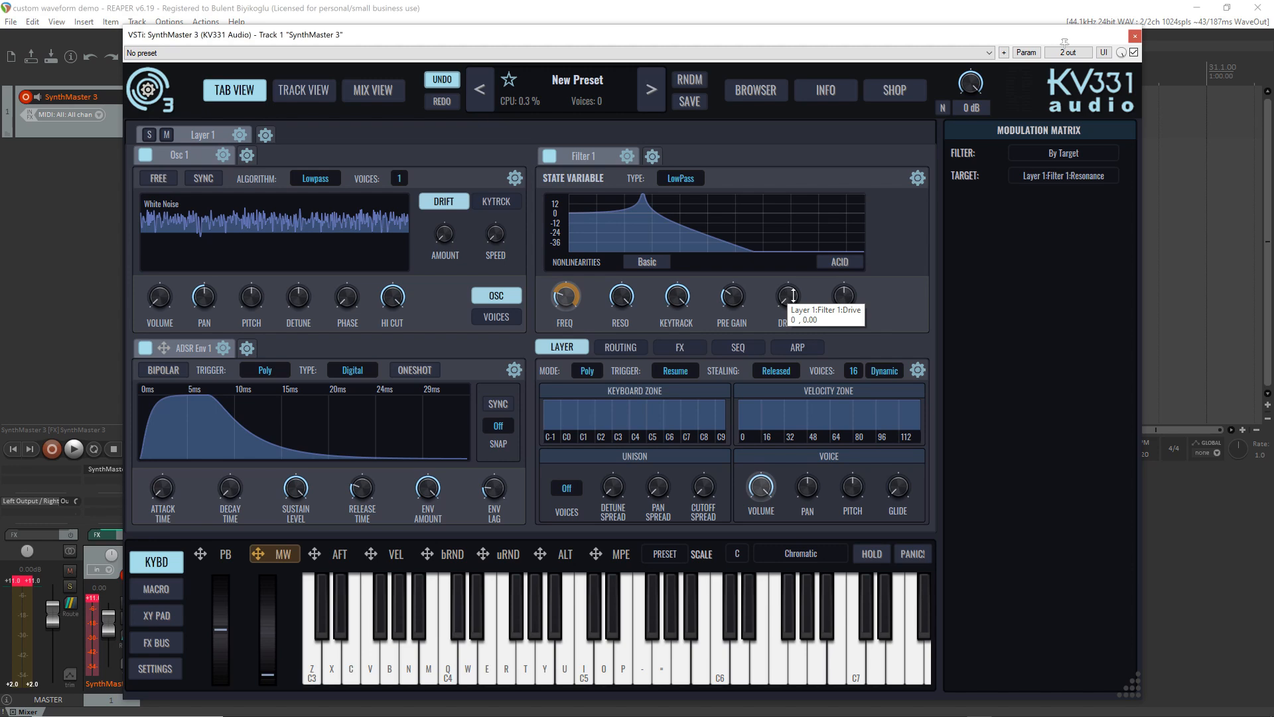
pyautogui.moveTo(793, 296); pyautogui.dragTo(748, 281)
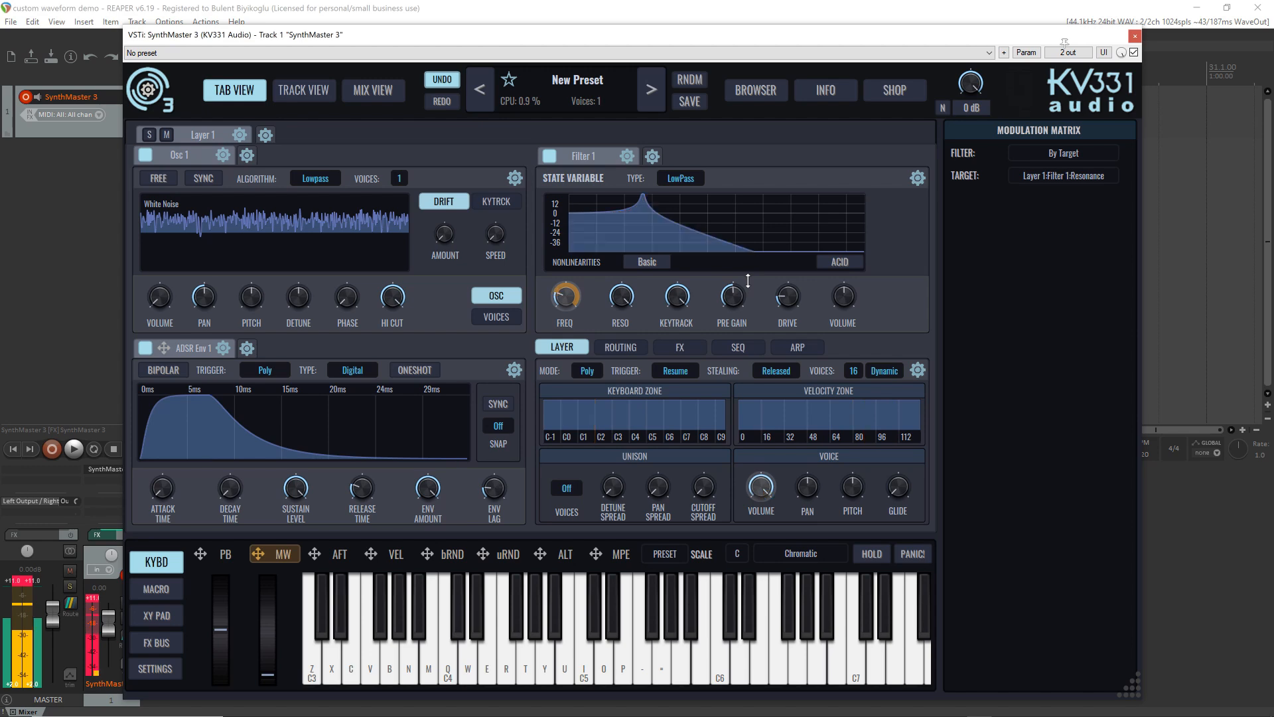
pyautogui.press('q')
pyautogui.press('n')
pyautogui.press('v')
pyautogui.press('c')
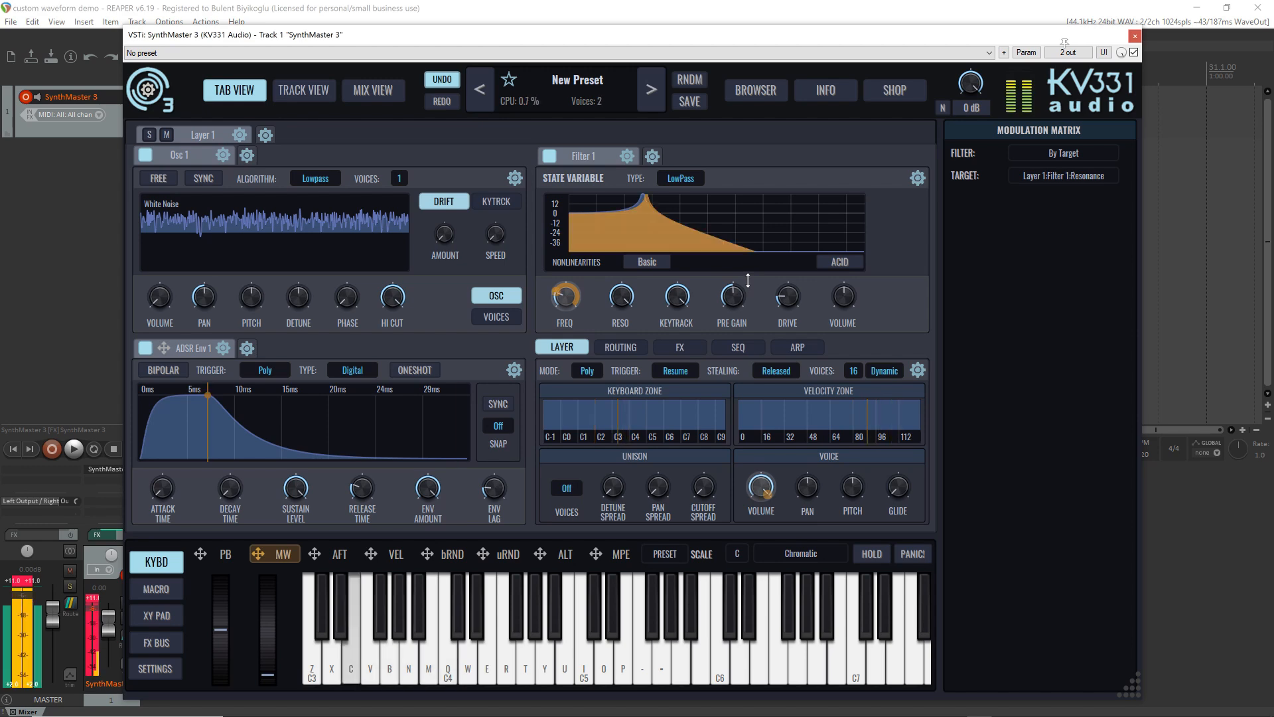
pyautogui.press('x')
pyautogui.press('z')
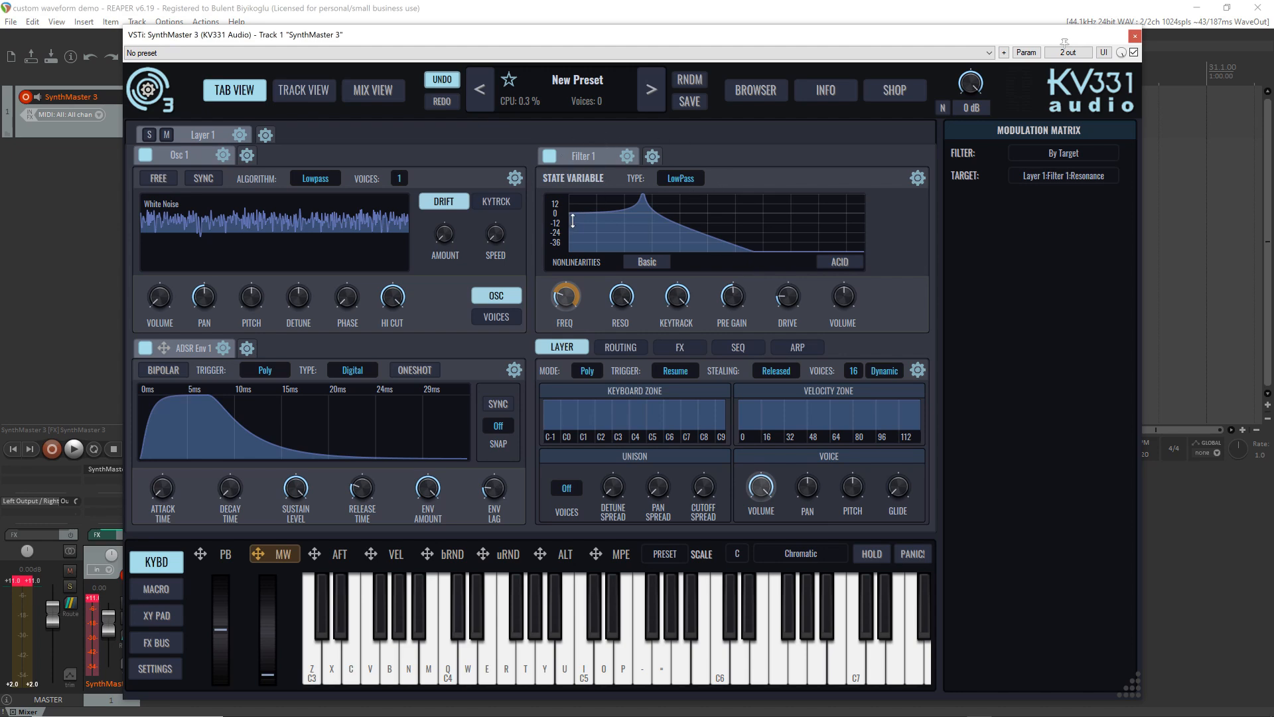
# Step: Play C3 and F3 to hear how the resonating filter's pitch follows the keyboard
pyautogui.moveTo(573, 221)
pyautogui.moveTo(782, 284)
pyautogui.moveTo(663, 299)
pyautogui.moveTo(742, 293)
pyautogui.press('z')
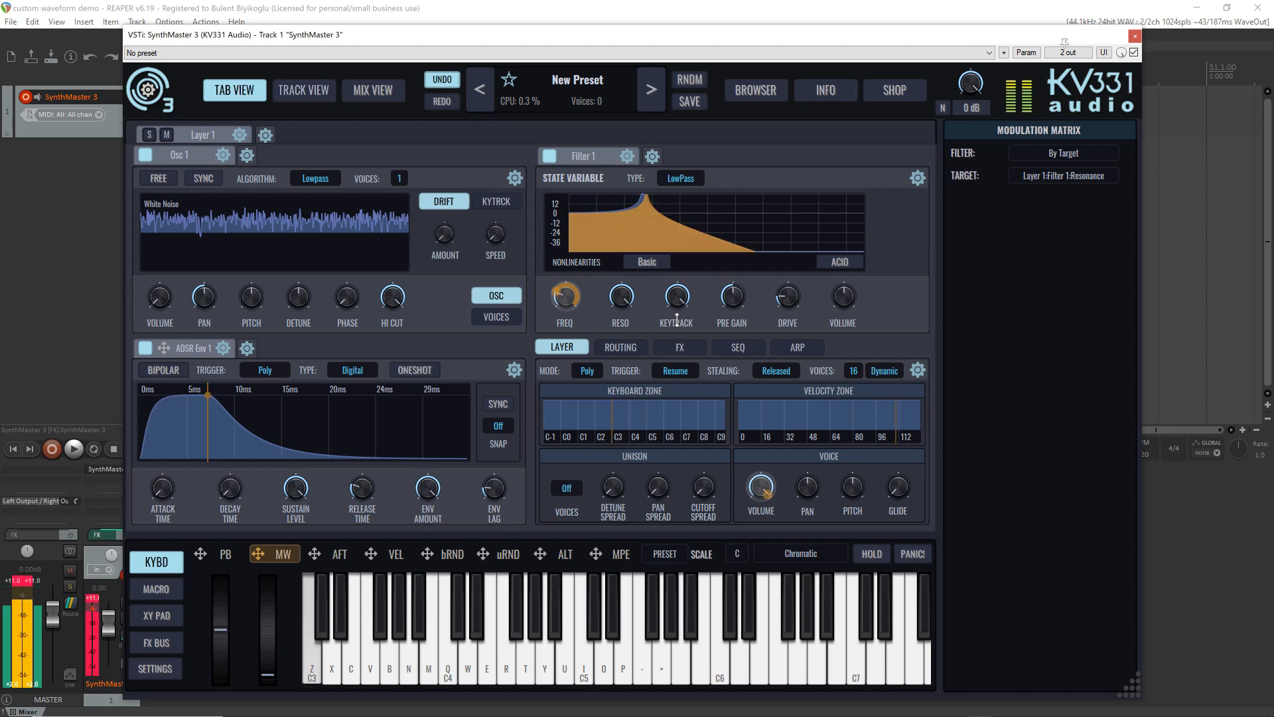
pyautogui.press('v')
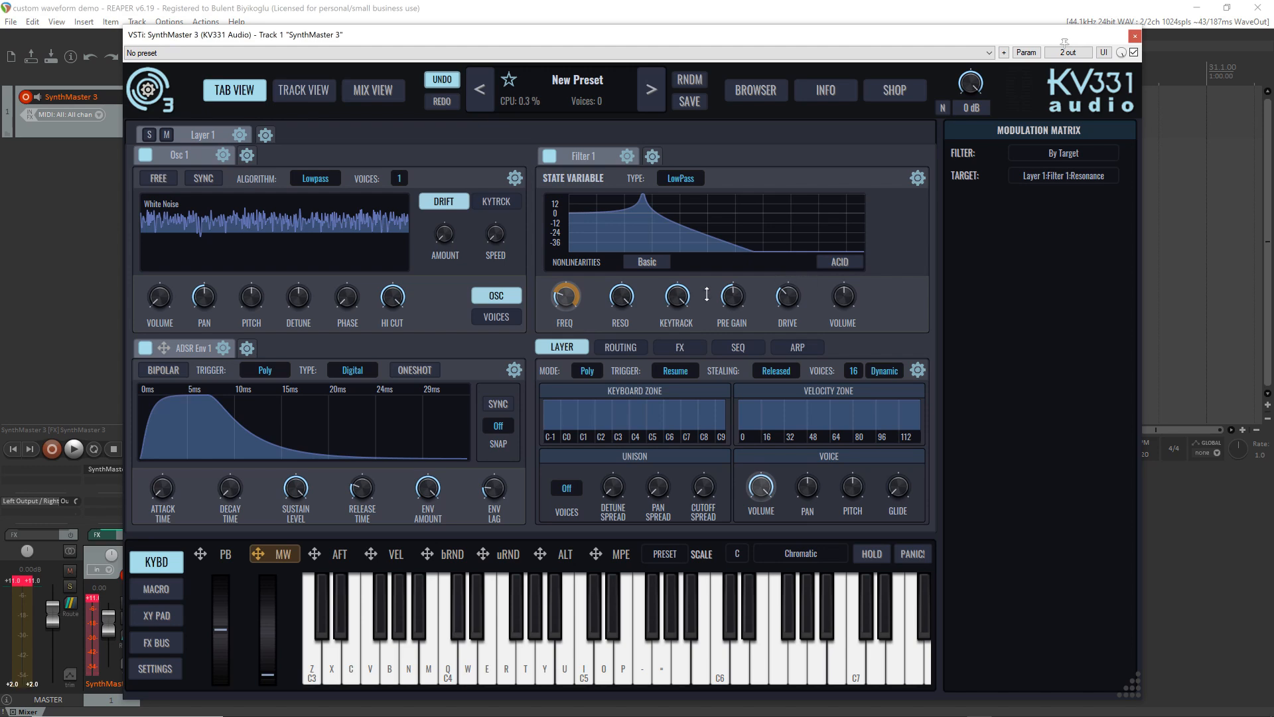
# Step: Review the available types for Filter 1 and keep LowPass
pyautogui.moveTo(648, 224)
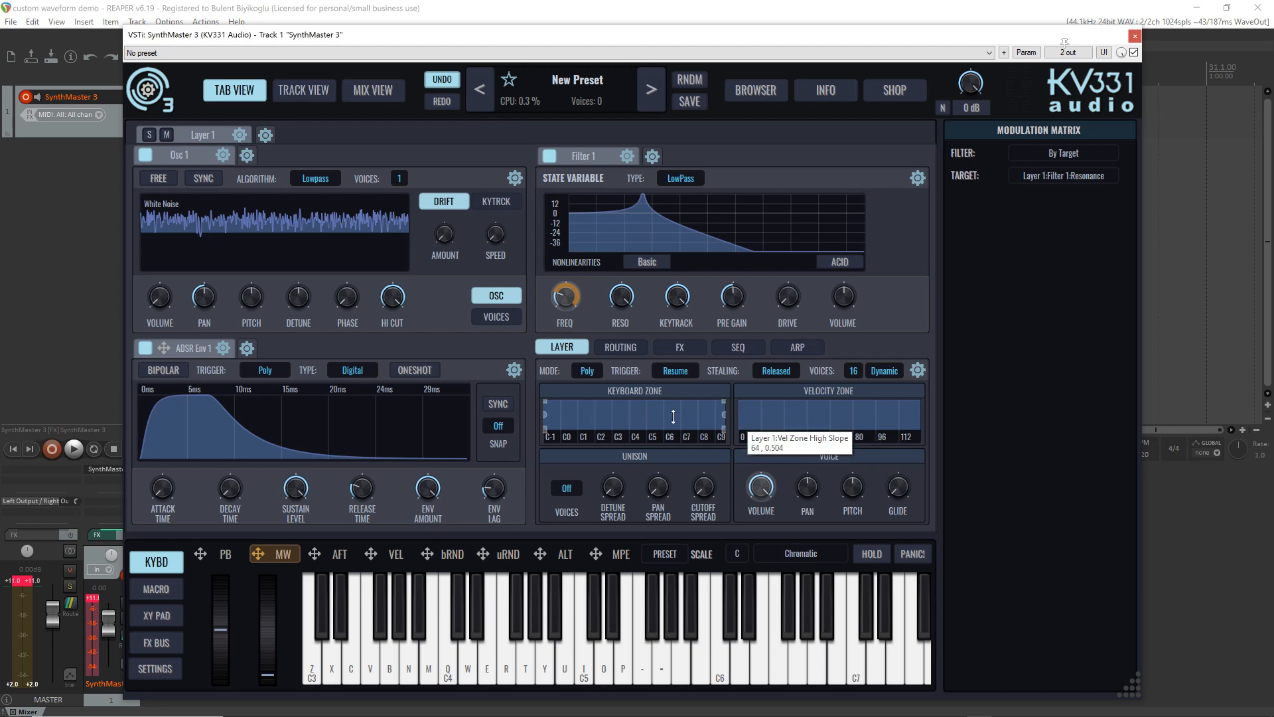
pyautogui.click(680, 178)
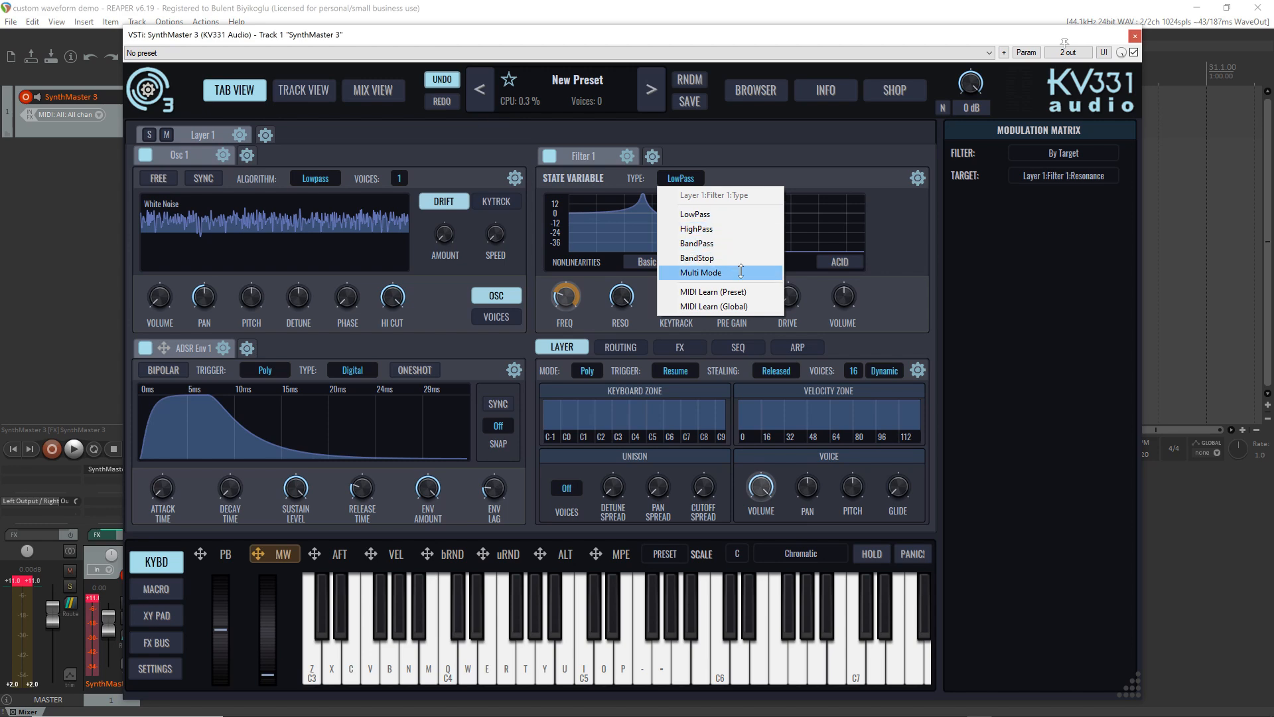
pyautogui.click(741, 217)
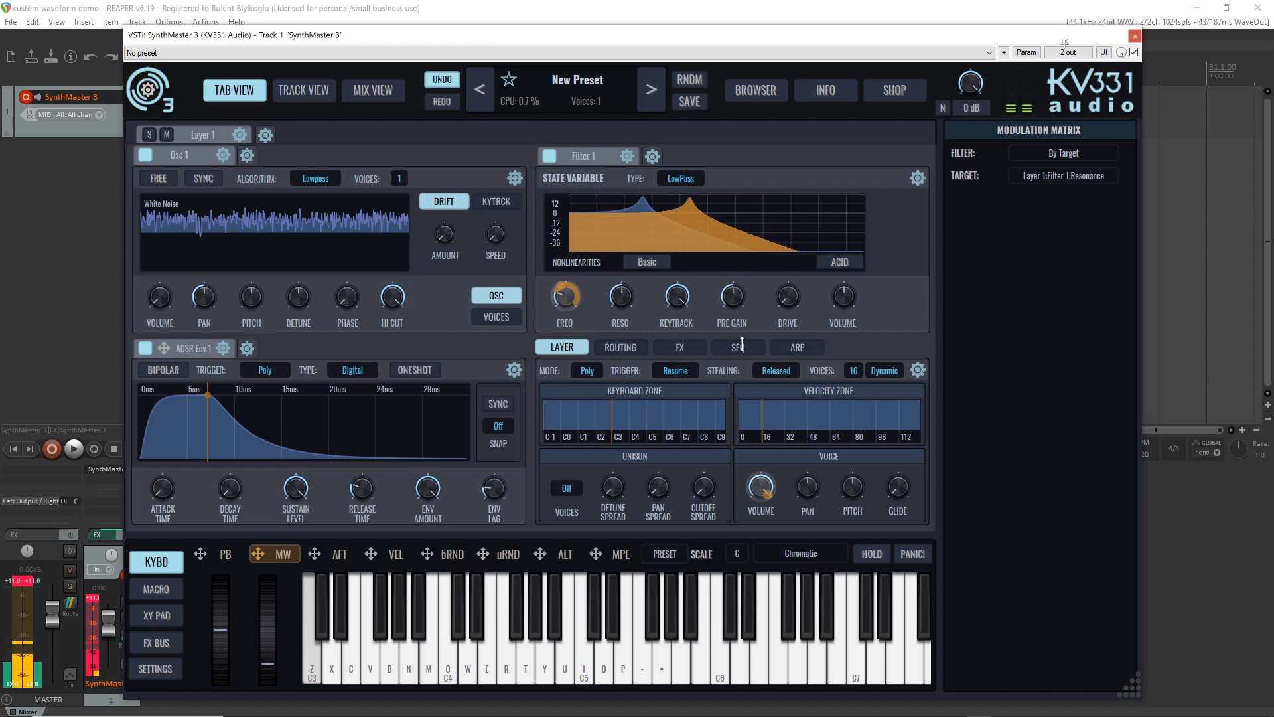
# Step: Change the Osc 1 waveform to the factory single-cycle Andremega Sawtooth from the Analog group
pyautogui.click(249, 210)
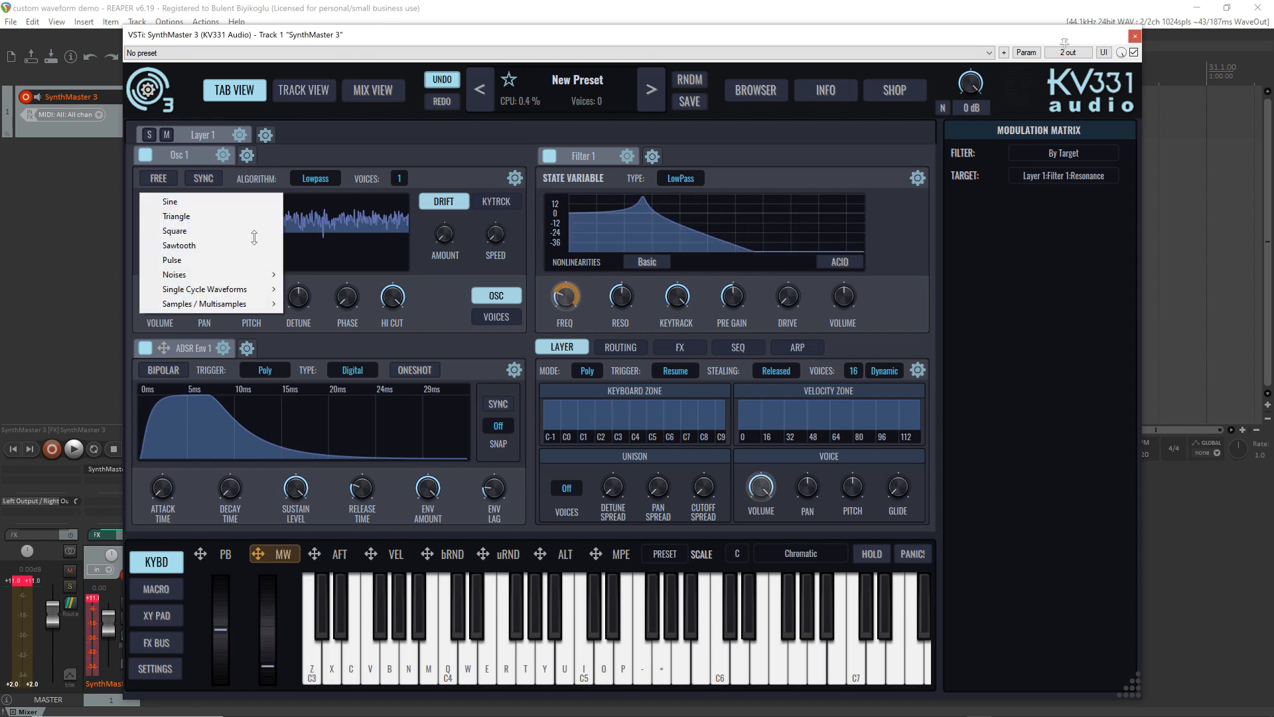
pyautogui.moveTo(256, 288)
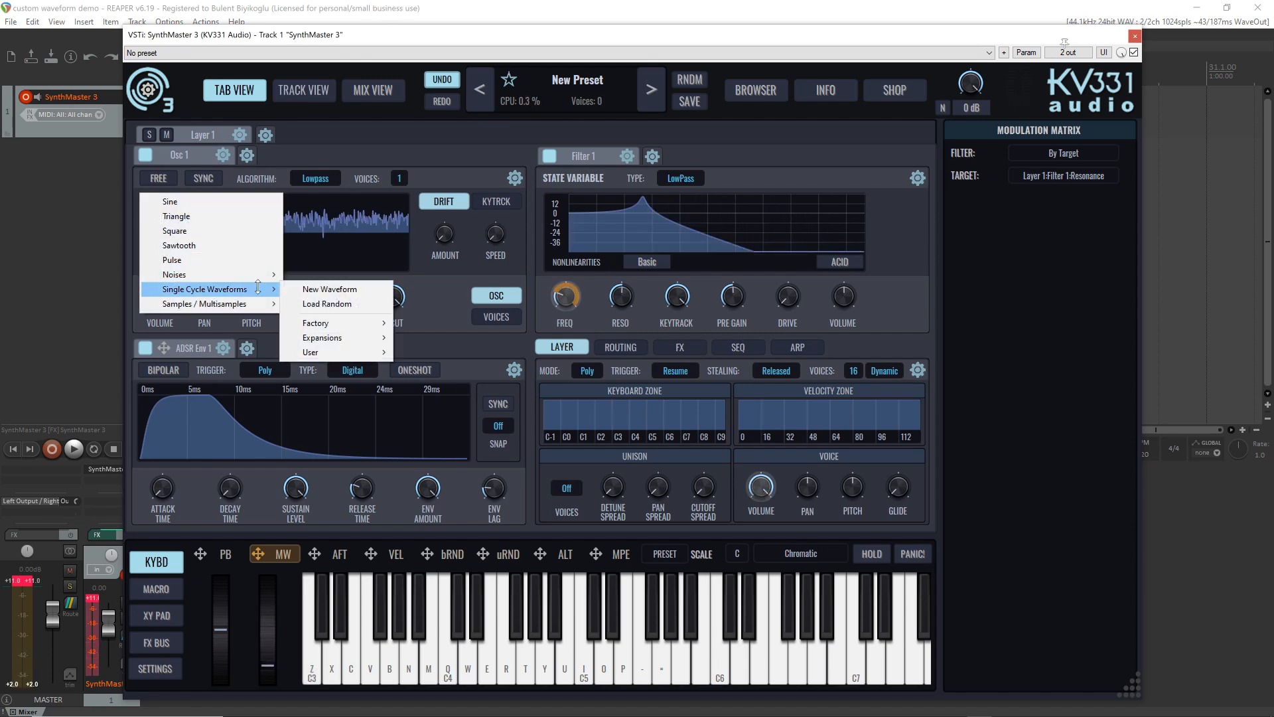
pyautogui.moveTo(365, 322)
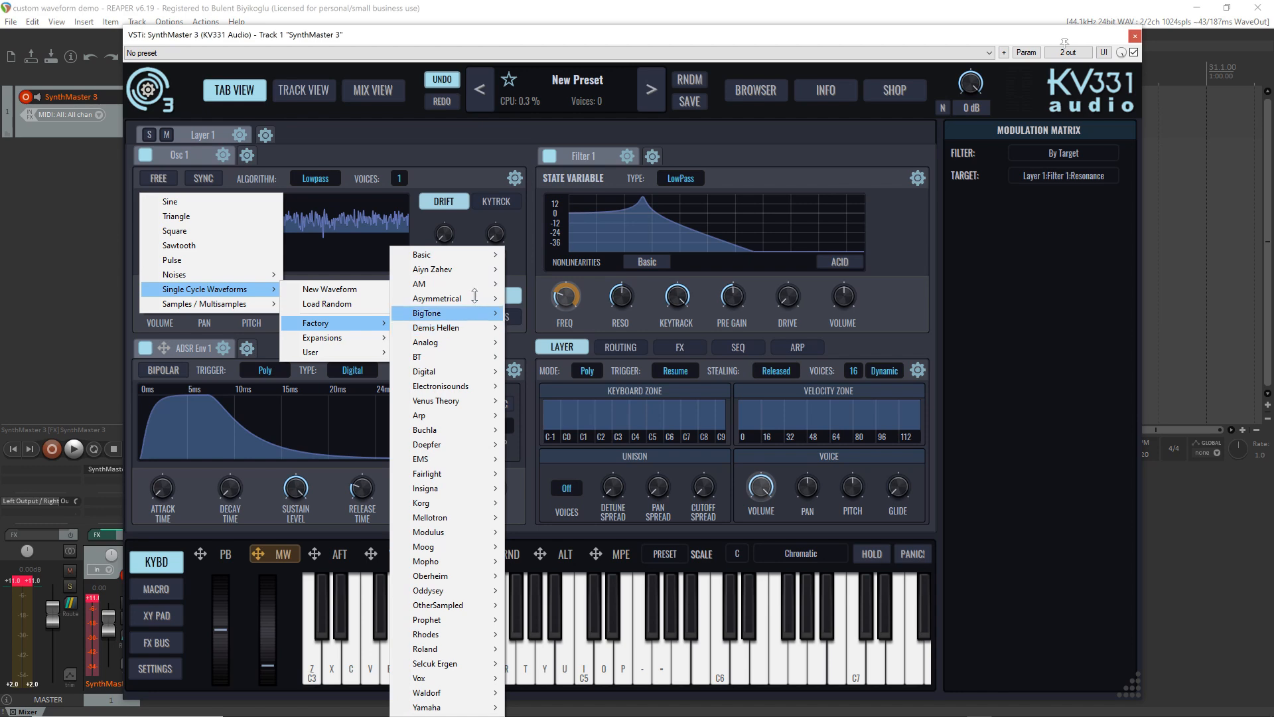
pyautogui.moveTo(492, 343)
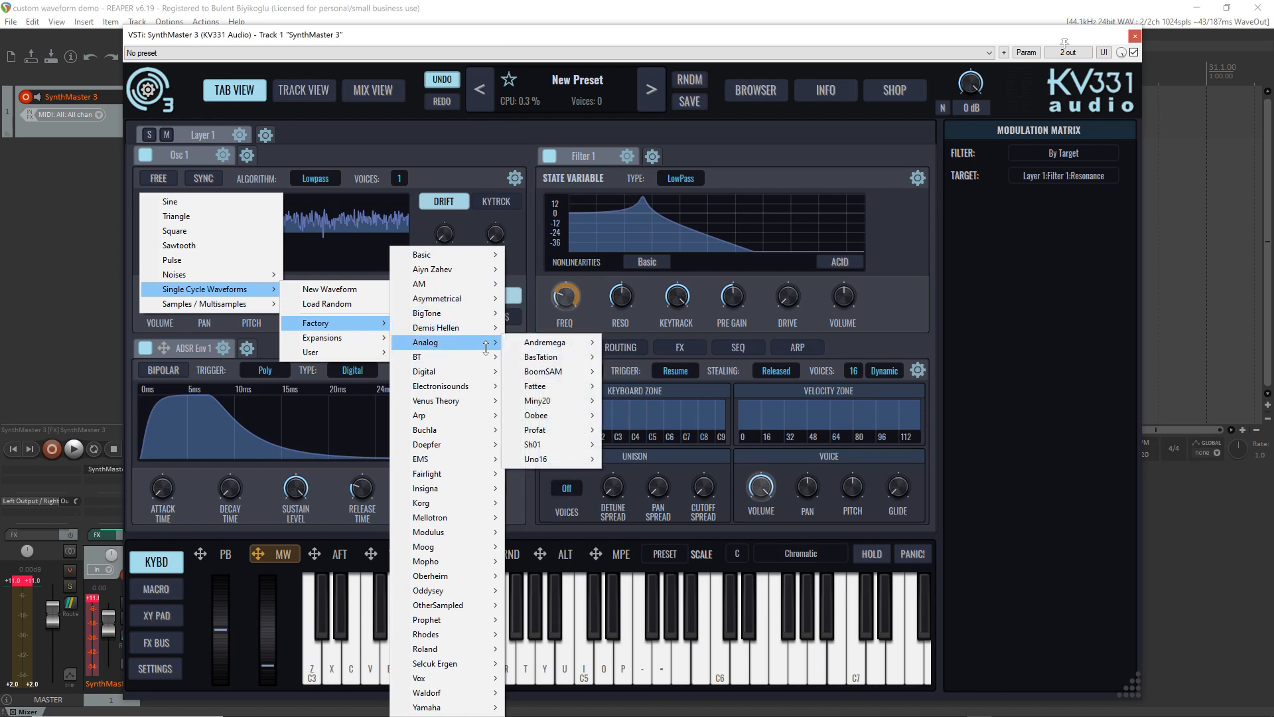
pyautogui.moveTo(565, 345)
pyautogui.click(630, 342)
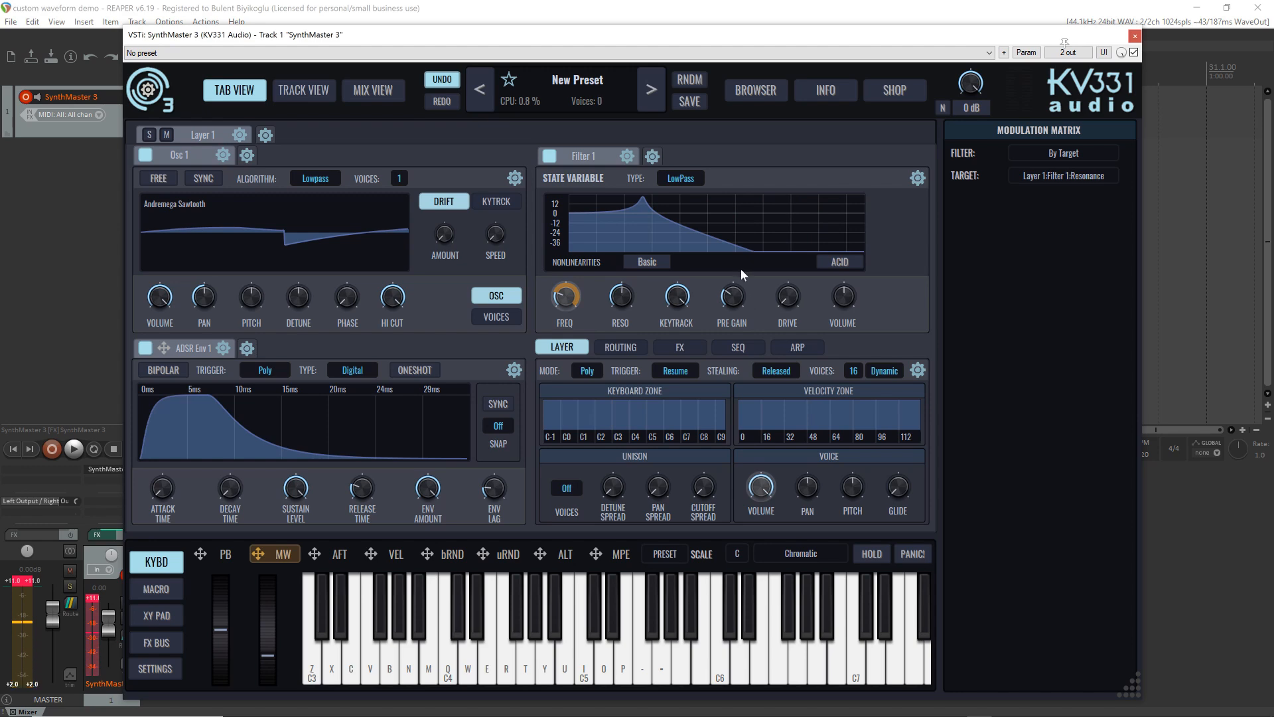
# Step: Try HighPass, BandPass and BandStop in turn as Filter 1's type, auditioning notes with them
pyautogui.click(680, 179)
pyautogui.click(705, 228)
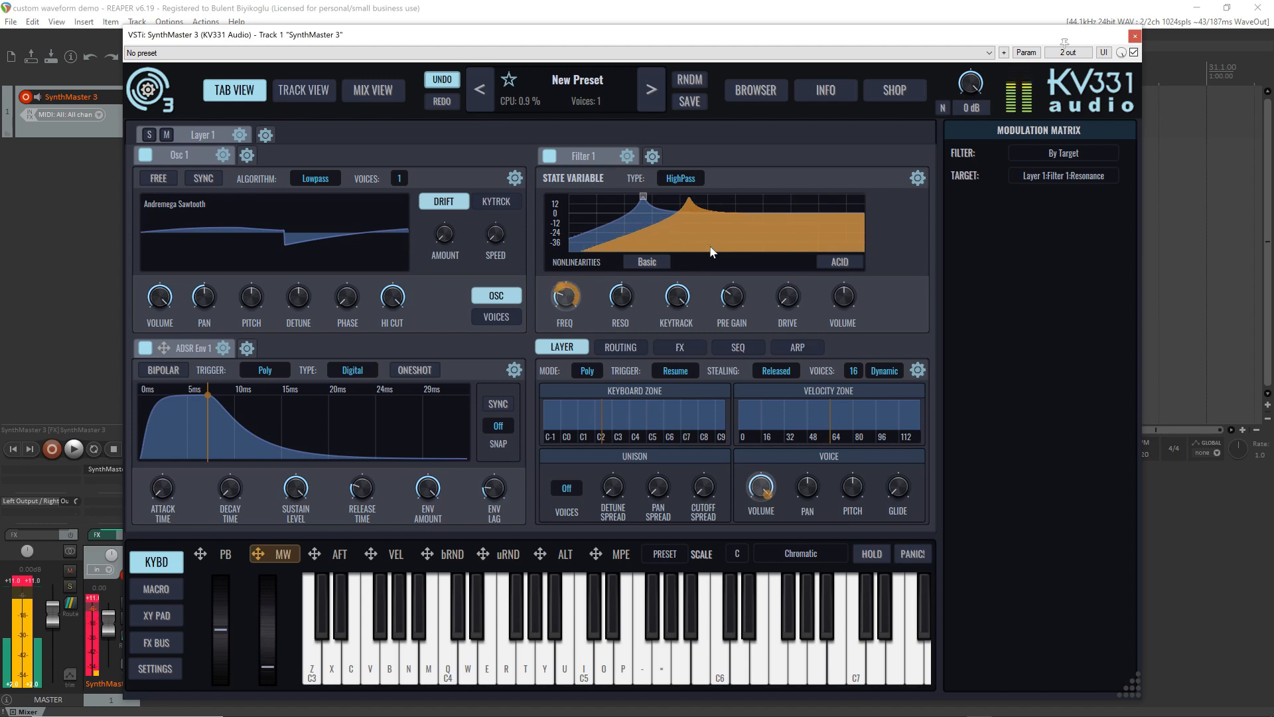
pyautogui.click(682, 181)
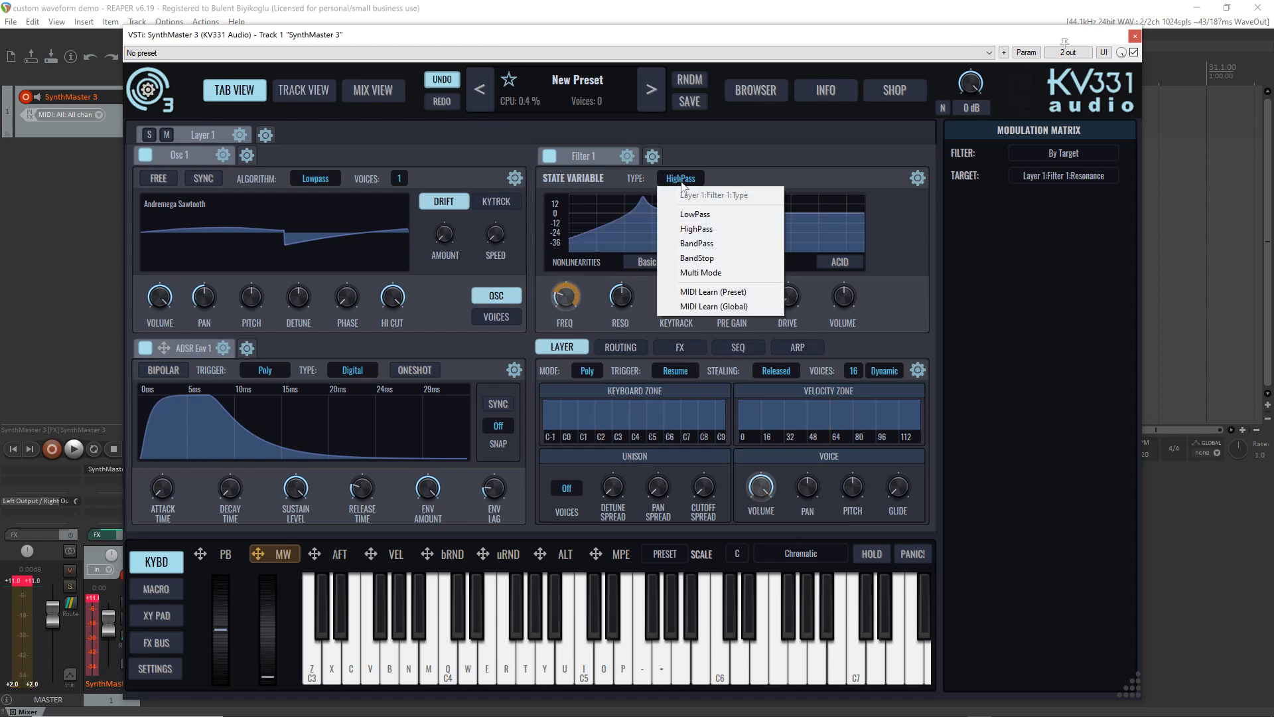
pyautogui.click(711, 248)
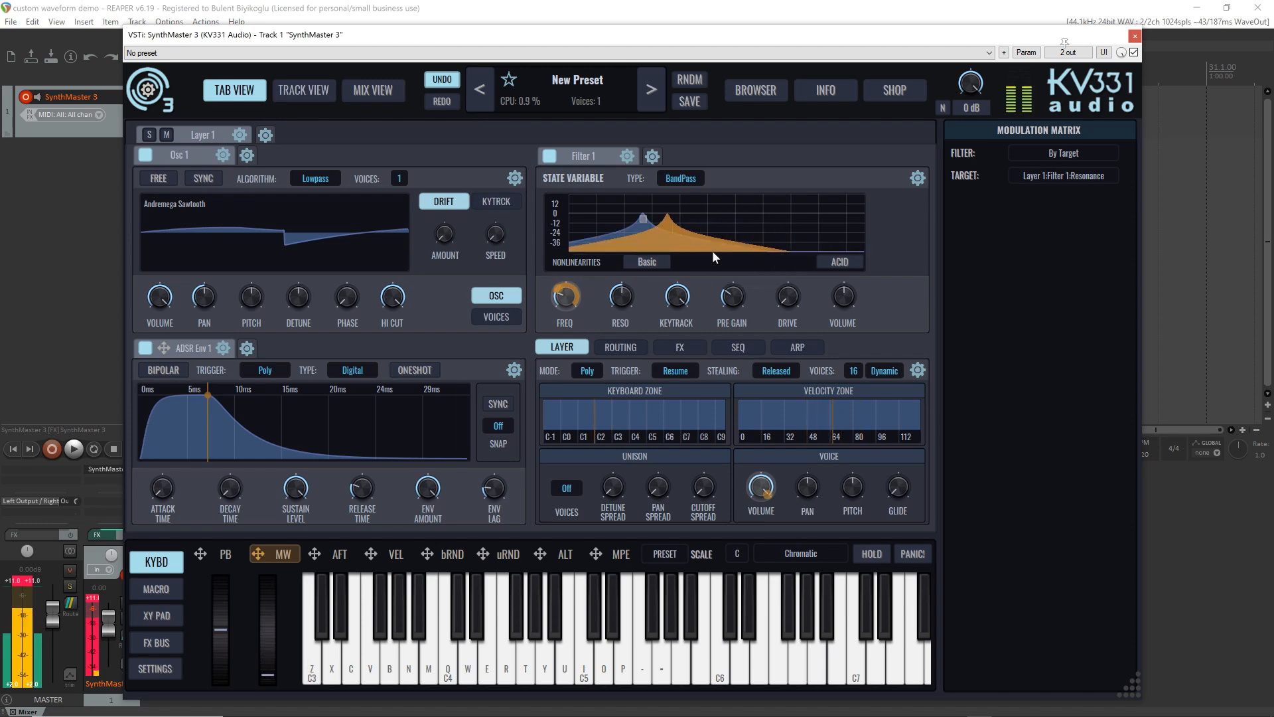
pyautogui.click(679, 184)
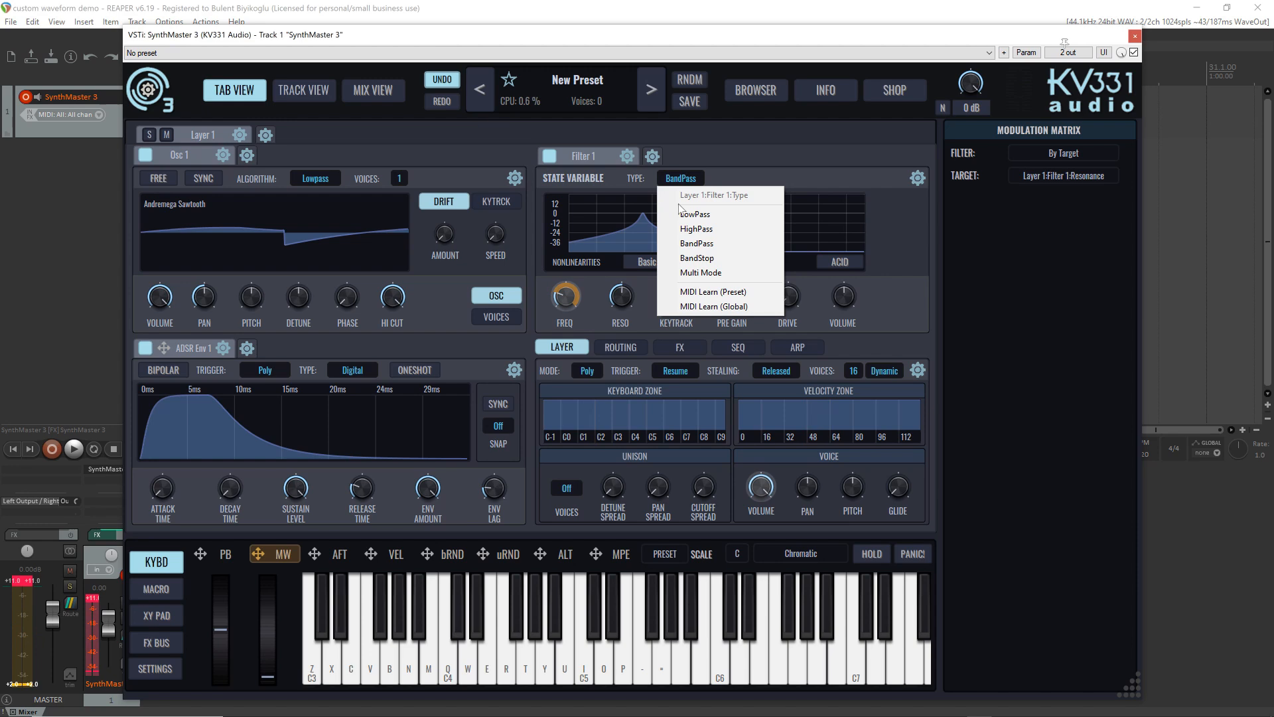
pyautogui.click(690, 256)
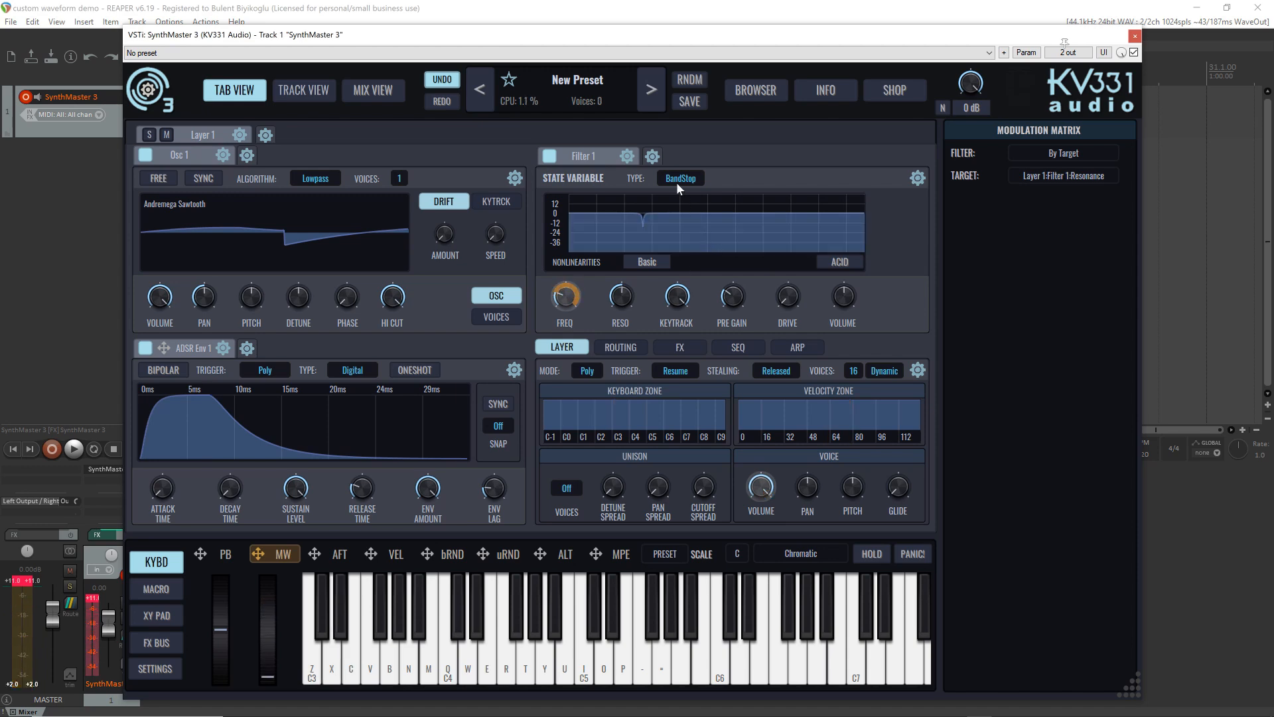
# Step: Set Filter 1's type to Multi Mode and try its Mode control, leaving it at 0
pyautogui.click(677, 184)
pyautogui.click(710, 275)
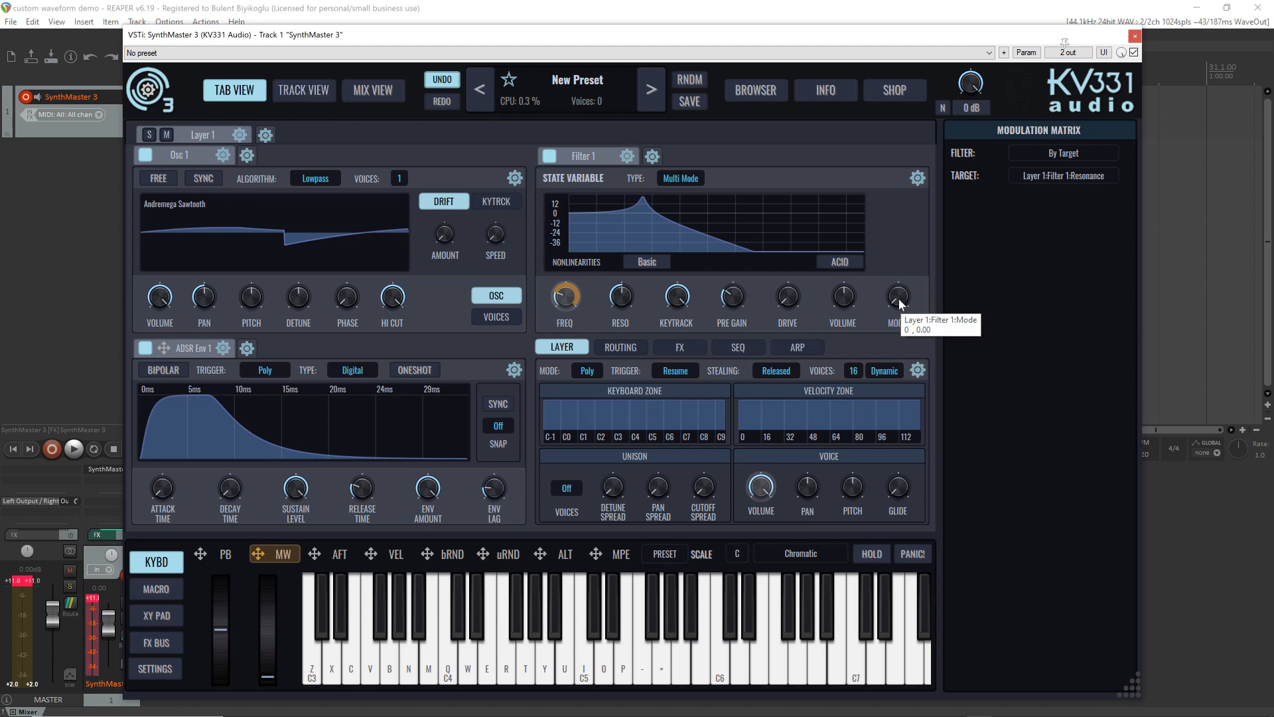
pyautogui.moveTo(899, 297); pyautogui.dragTo(920, 365)
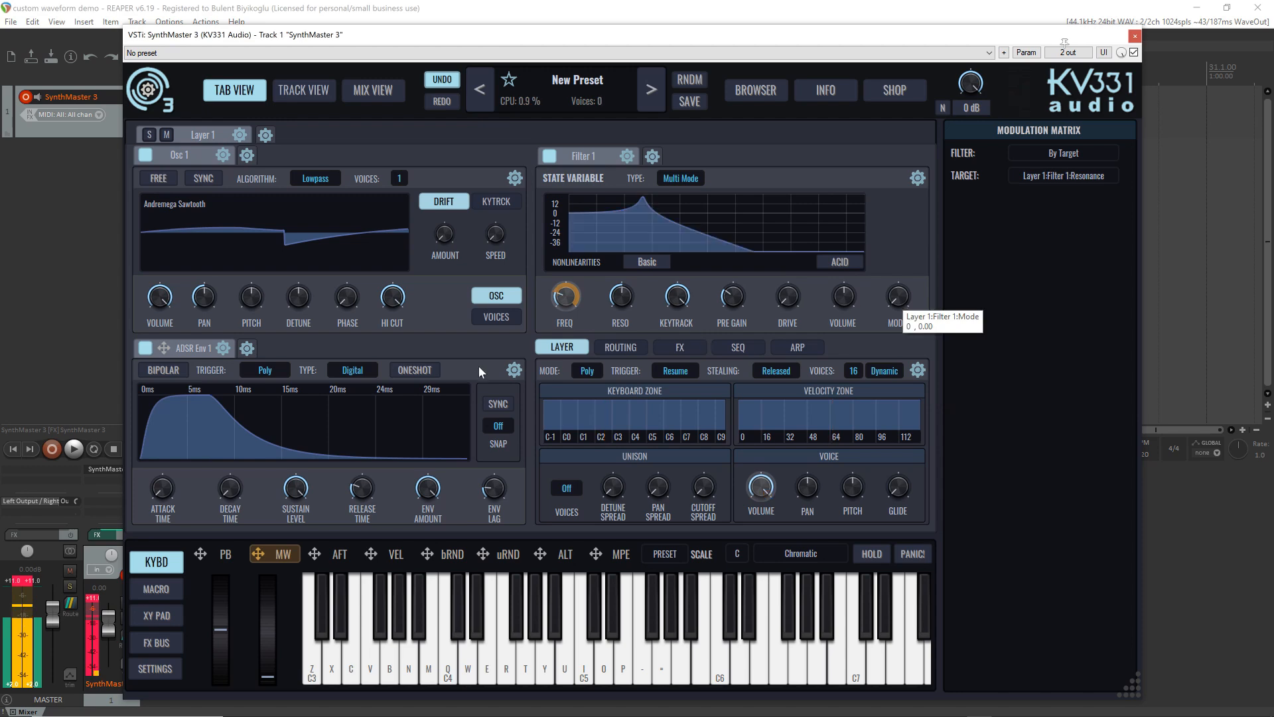
pyautogui.moveTo(895, 304)
pyautogui.mouseDown()
pyautogui.moveTo(878, 213)
pyautogui.moveTo(903, 317)
pyautogui.mouseUp()
# Step: Clear the modulations on Filter 1's cutoff and assign the mod wheel to Filter 1's Mode
pyautogui.rightClick(561, 303)
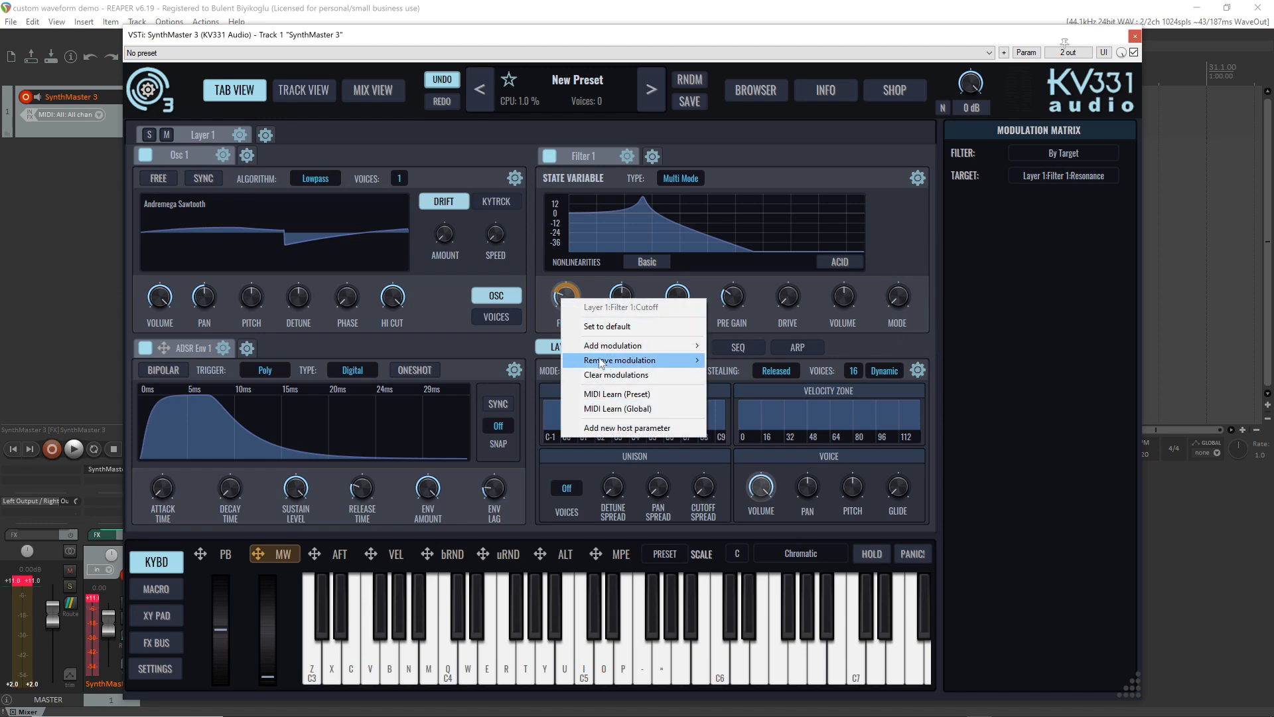
pyautogui.click(598, 377)
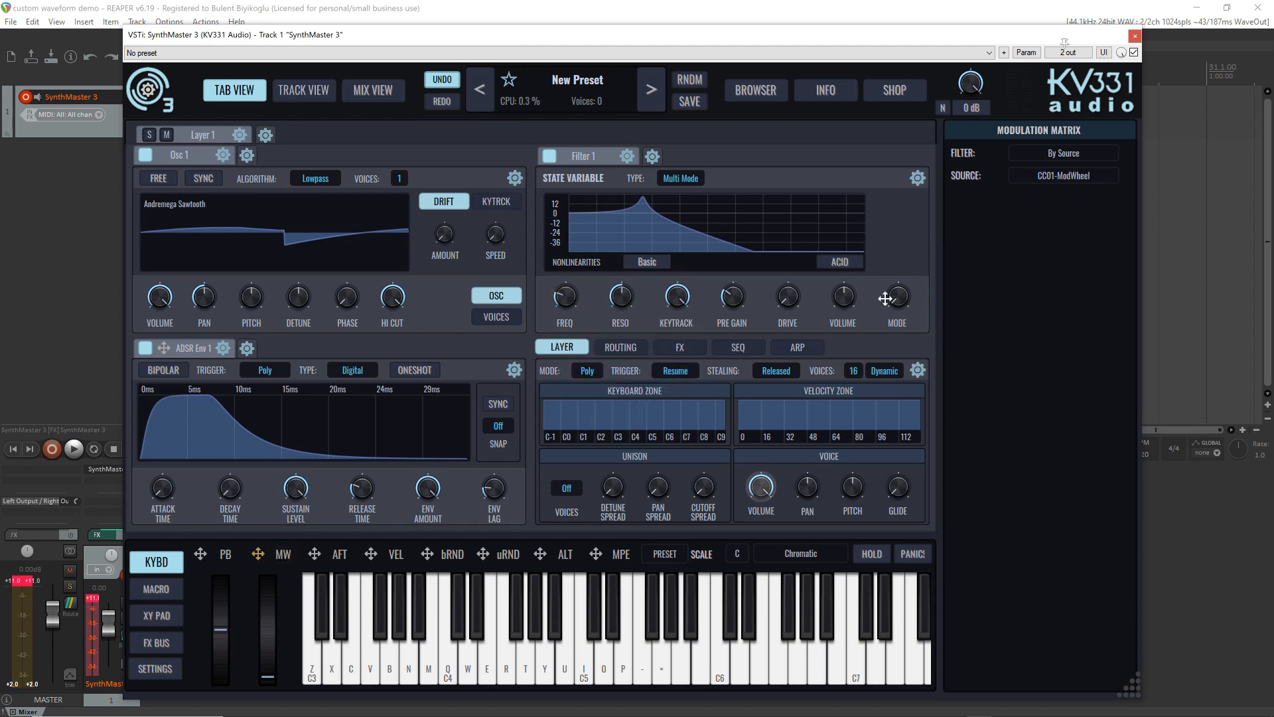
pyautogui.moveTo(884, 299); pyautogui.dragTo(886, 299)
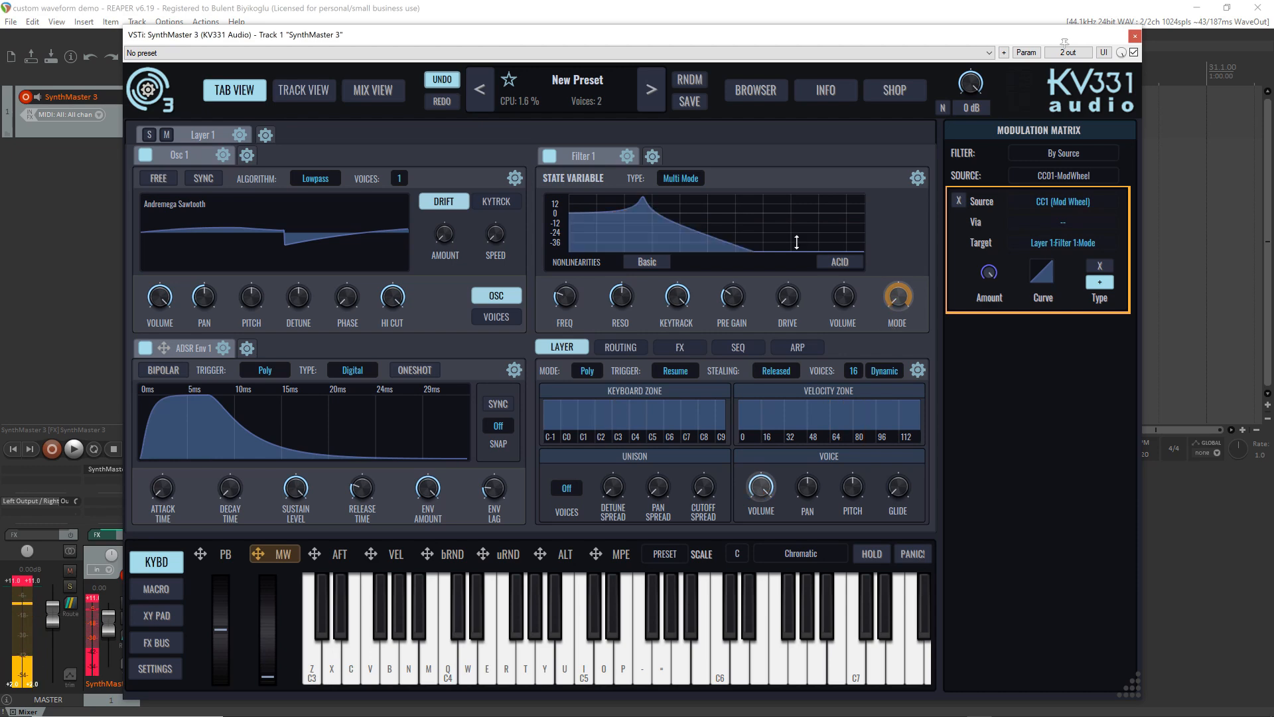
# Step: Set Filter 1's type back to LowPass
pyautogui.click(686, 179)
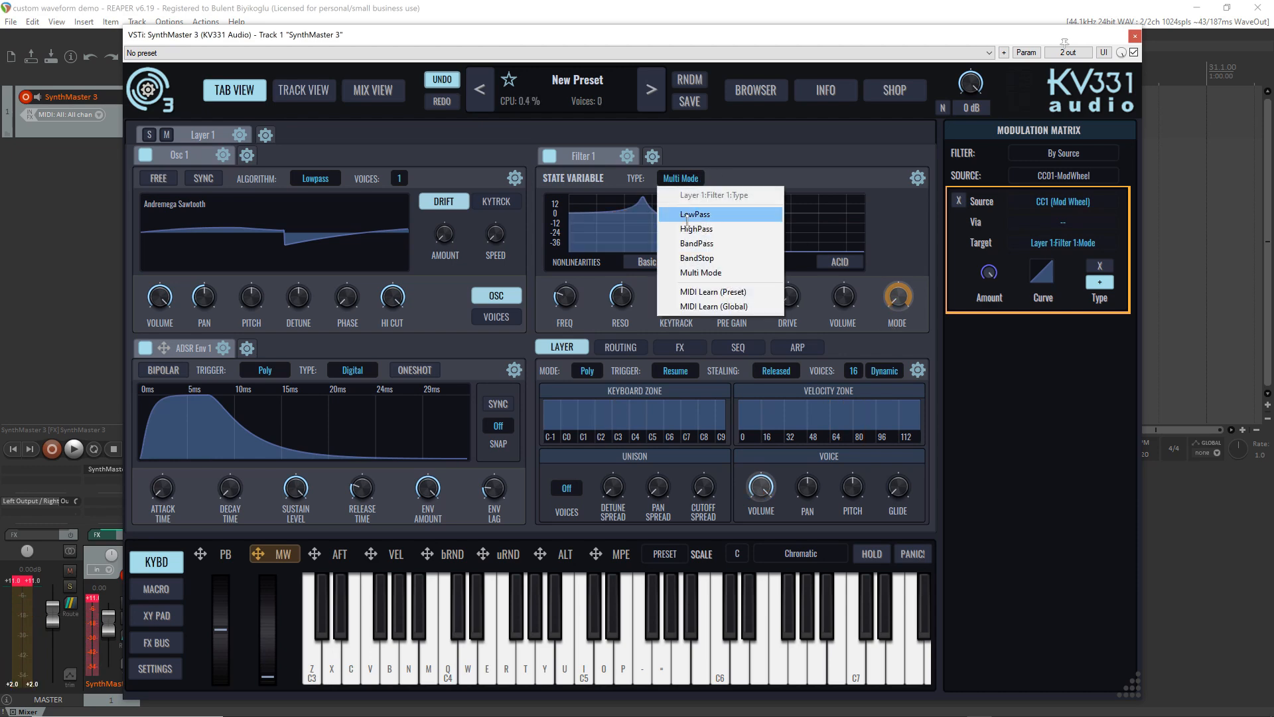
pyautogui.click(695, 213)
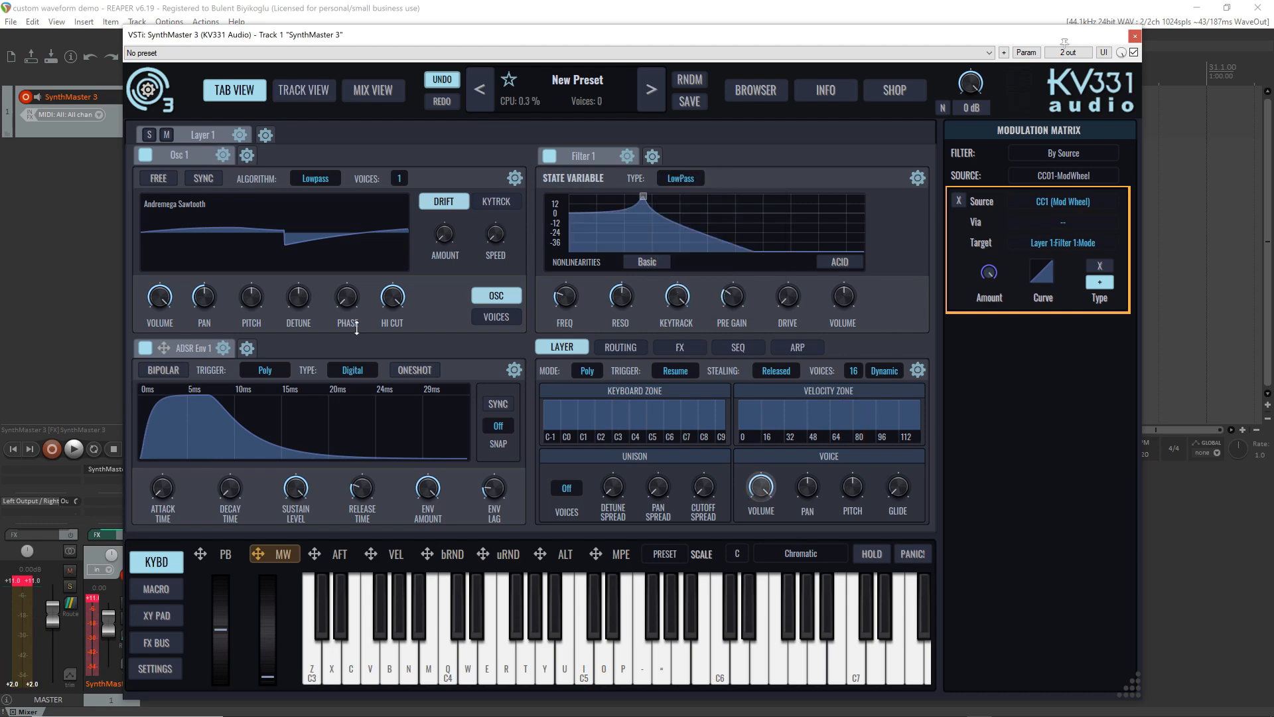
# Step: Add a second ADSR envelope to Layer 1 and select it
pyautogui.click(247, 348)
pyautogui.moveTo(272, 369)
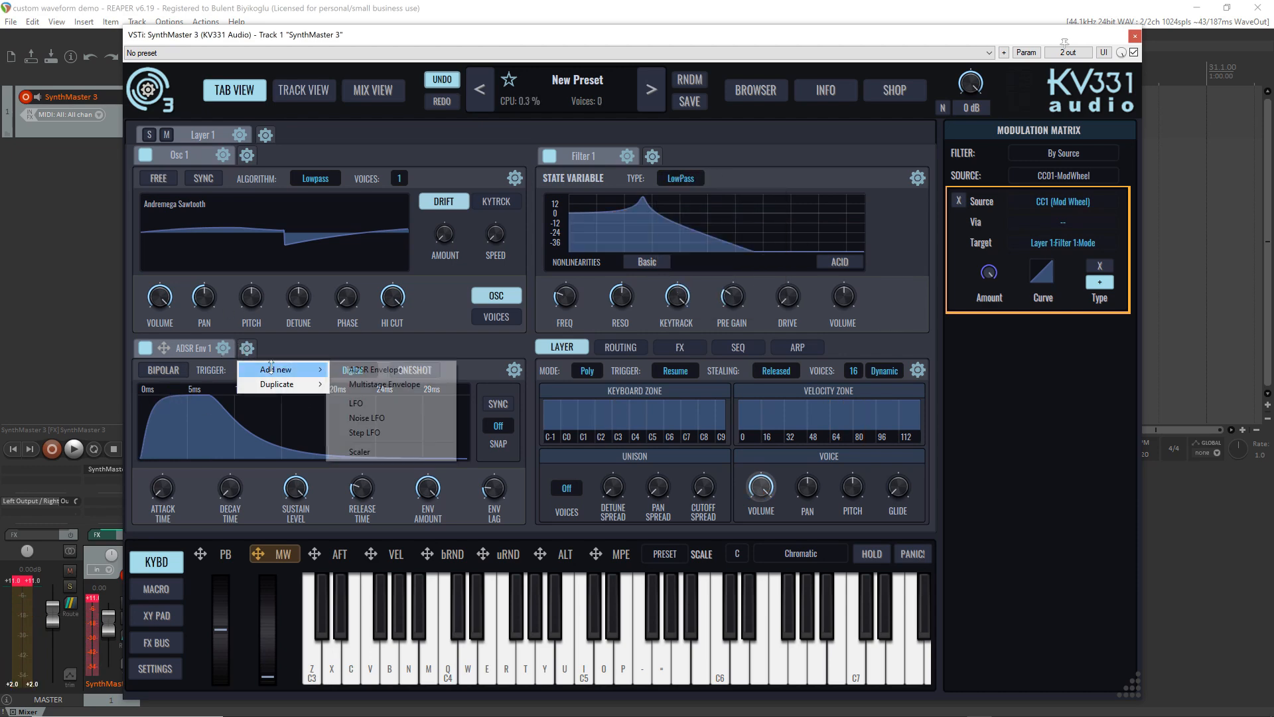
pyautogui.click(411, 369)
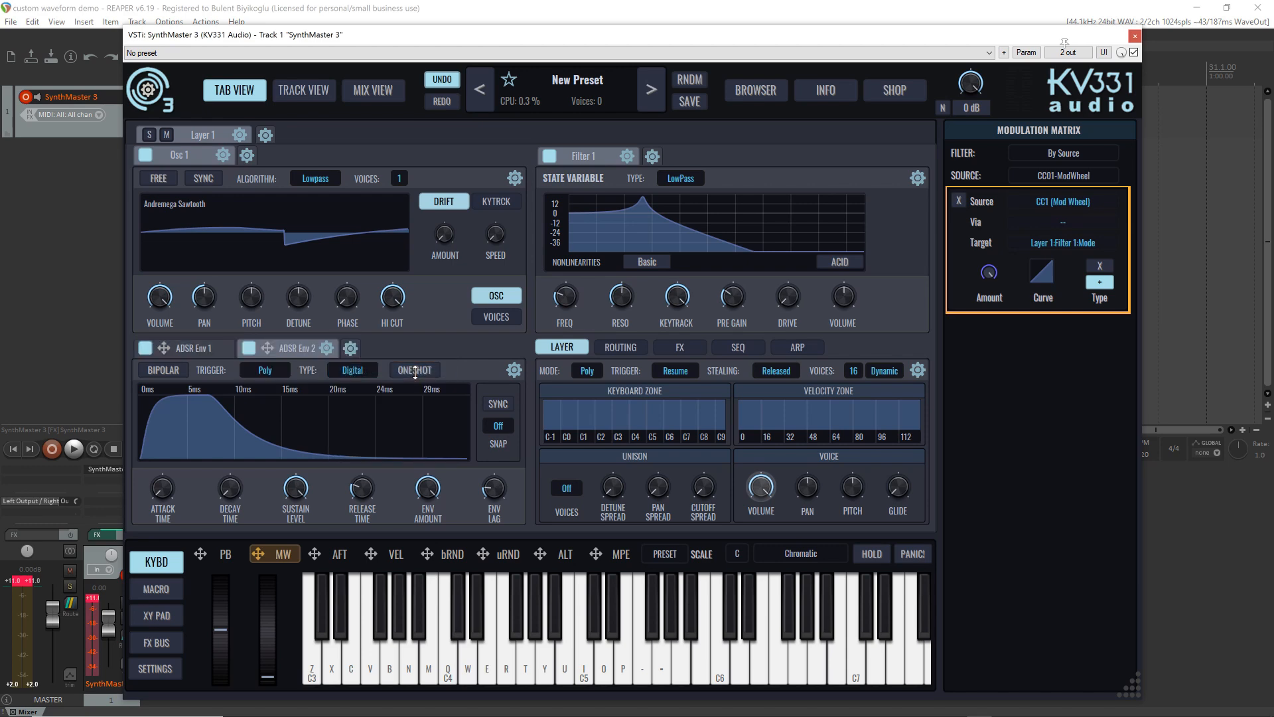
pyautogui.click(295, 350)
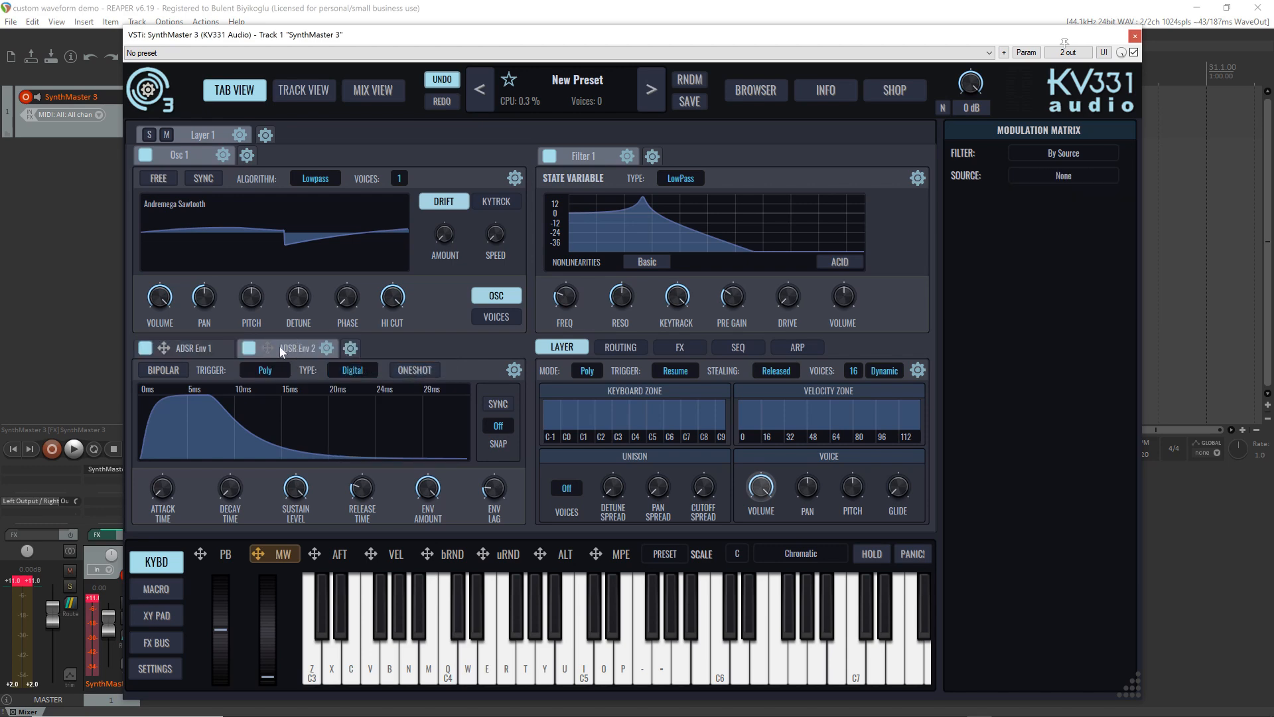
# Step: Route ADSR Env 2 to Filter 1's cutoff, shape its decay, sustain and 1.09 s release, and lower the filter's base frequency
pyautogui.moveTo(537, 306); pyautogui.dragTo(566, 298)
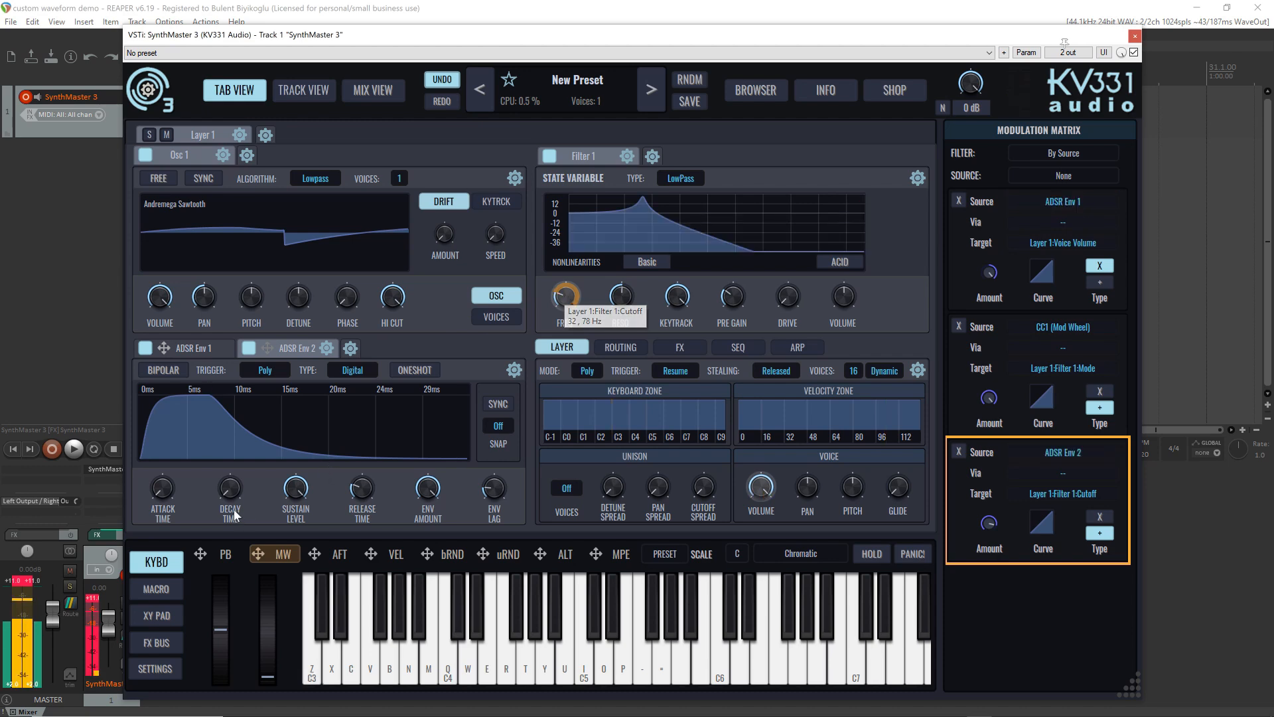
pyautogui.moveTo(231, 489); pyautogui.dragTo(339, 557)
pyautogui.moveTo(356, 508); pyautogui.dragTo(357, 454)
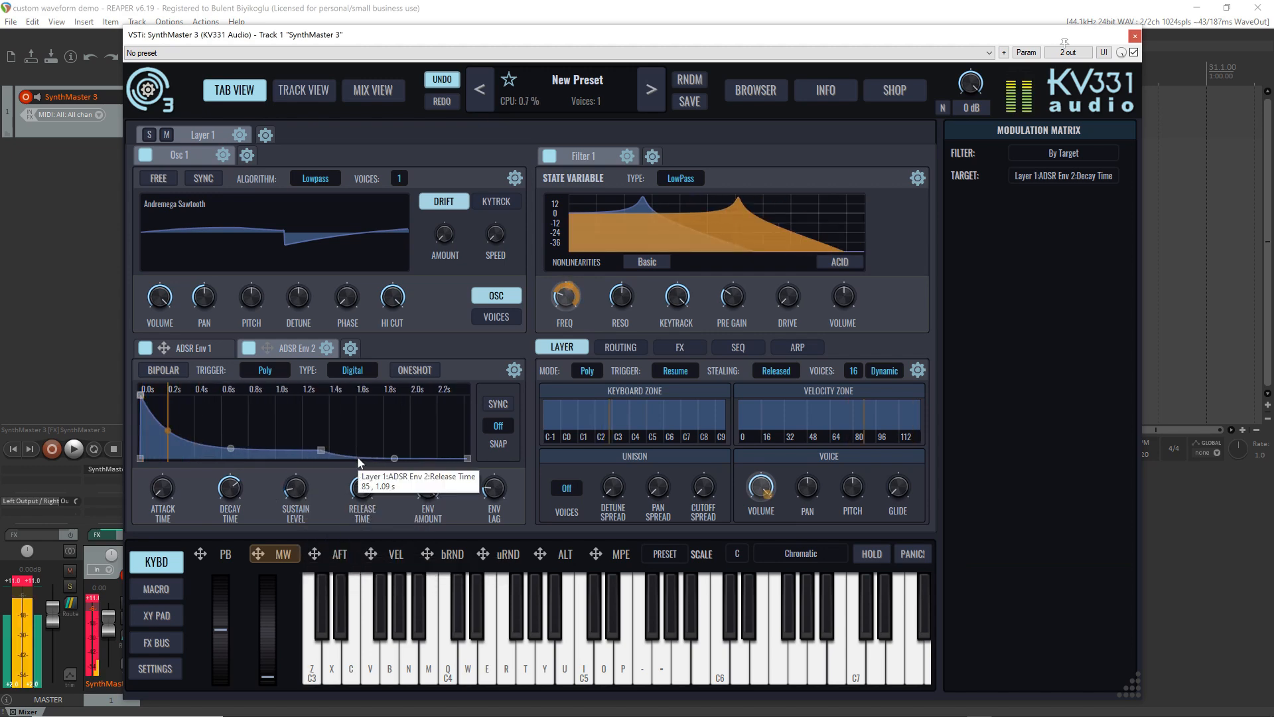
pyautogui.click(549, 300)
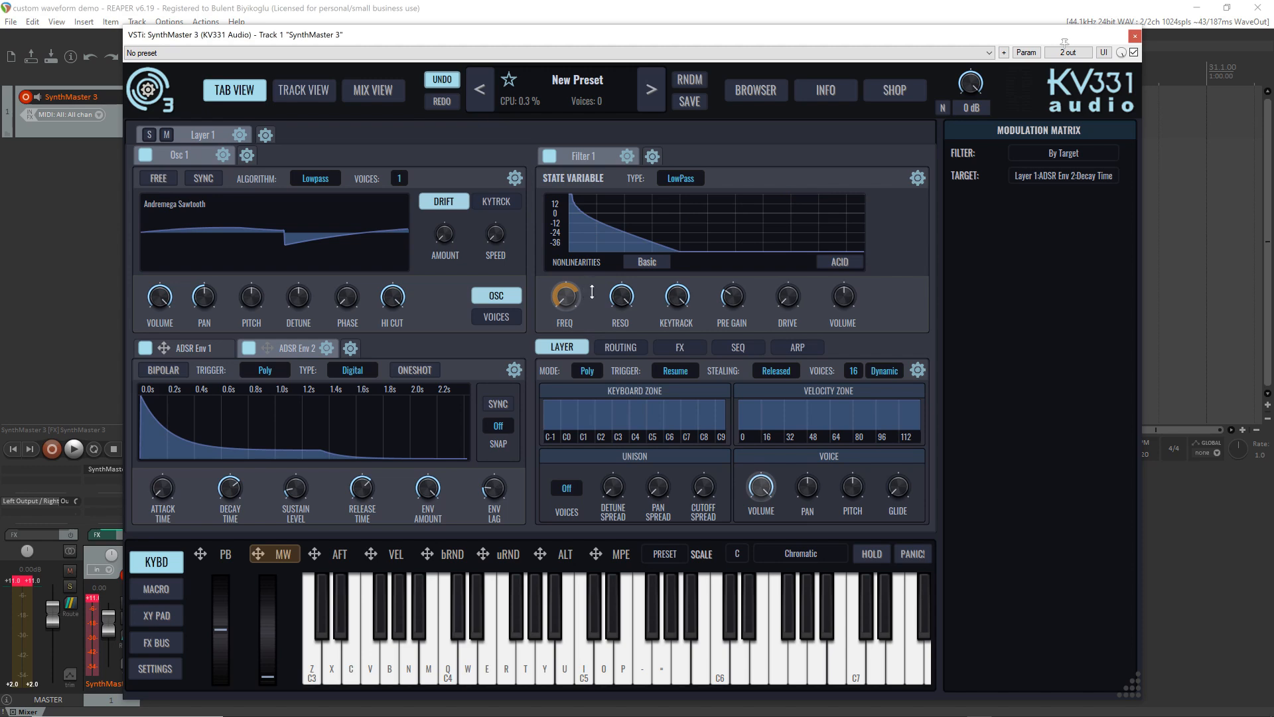
# Step: Compare Filter 1 with Acid on and off, leave it on, and adjust the filter's Drive and Pre Gain
pyautogui.click(839, 261)
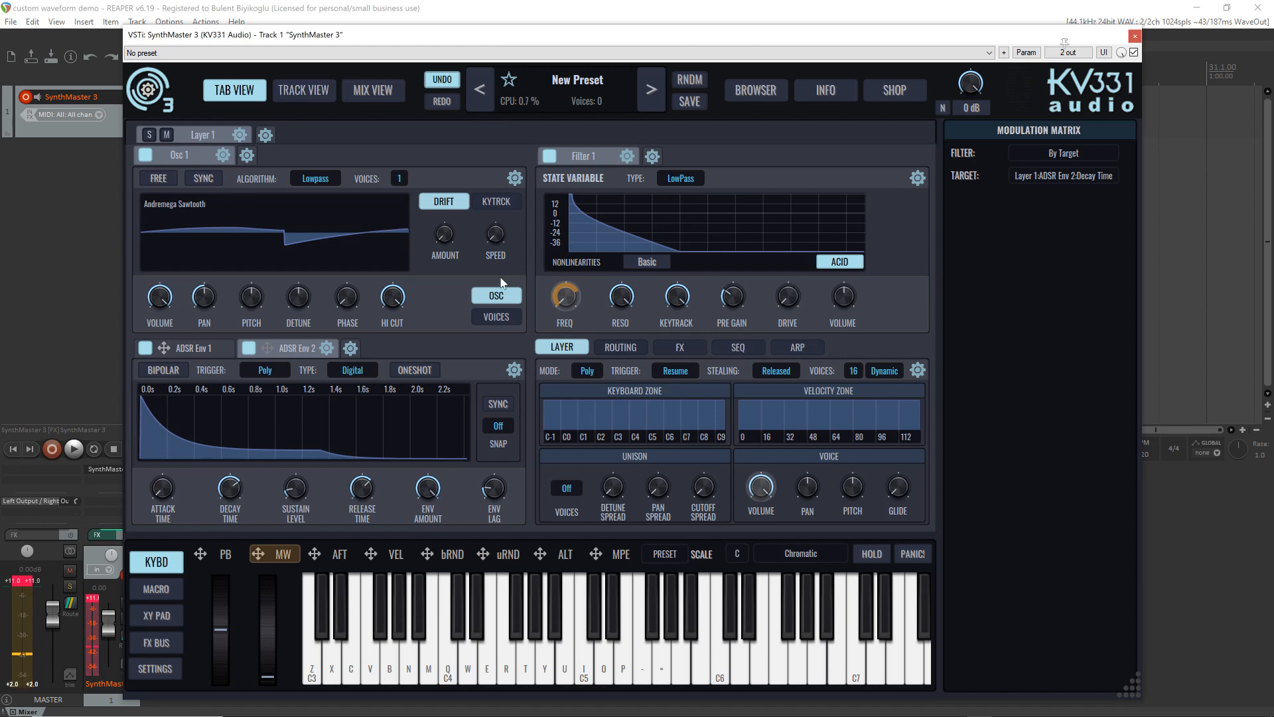
pyautogui.click(838, 262)
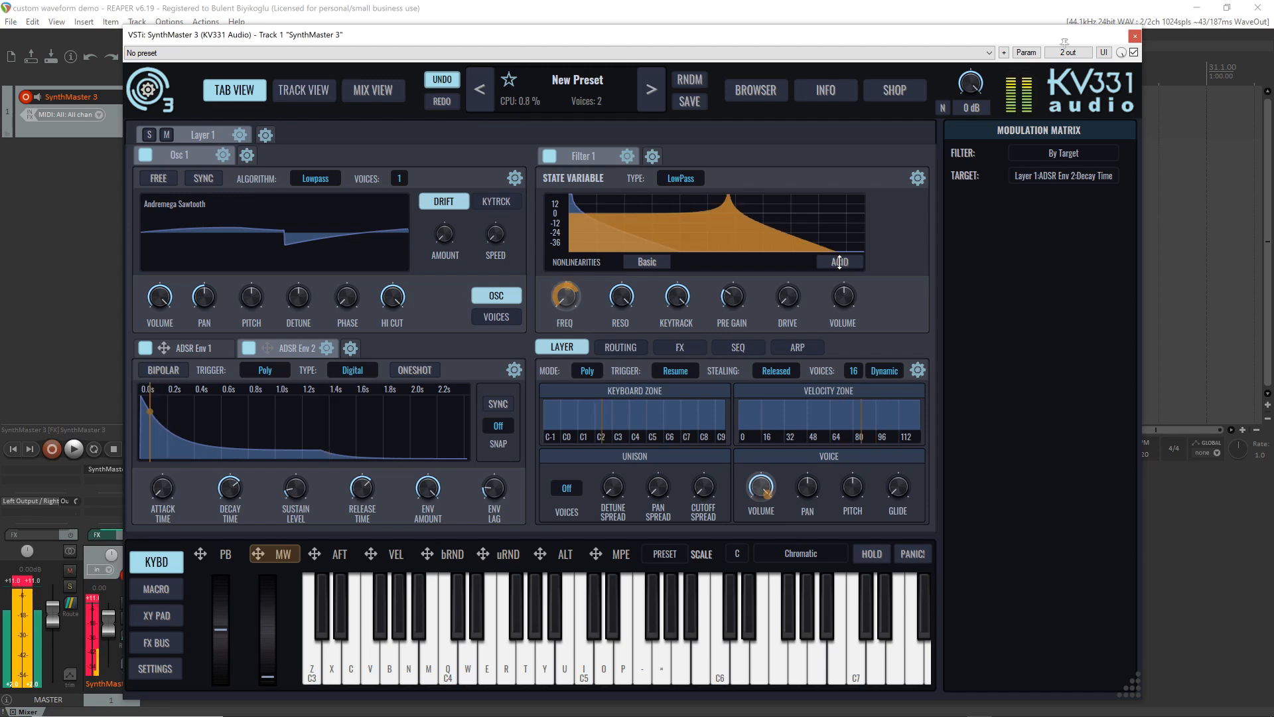
pyautogui.click(840, 262)
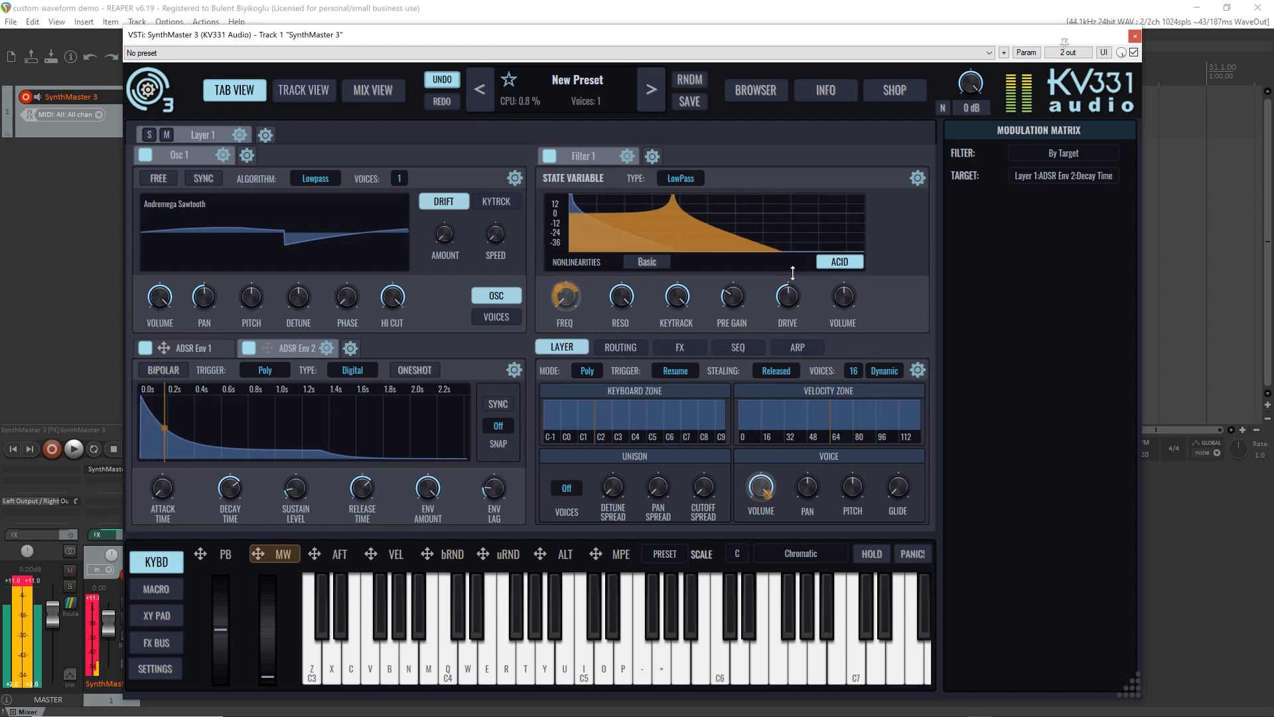
pyautogui.moveTo(791, 289)
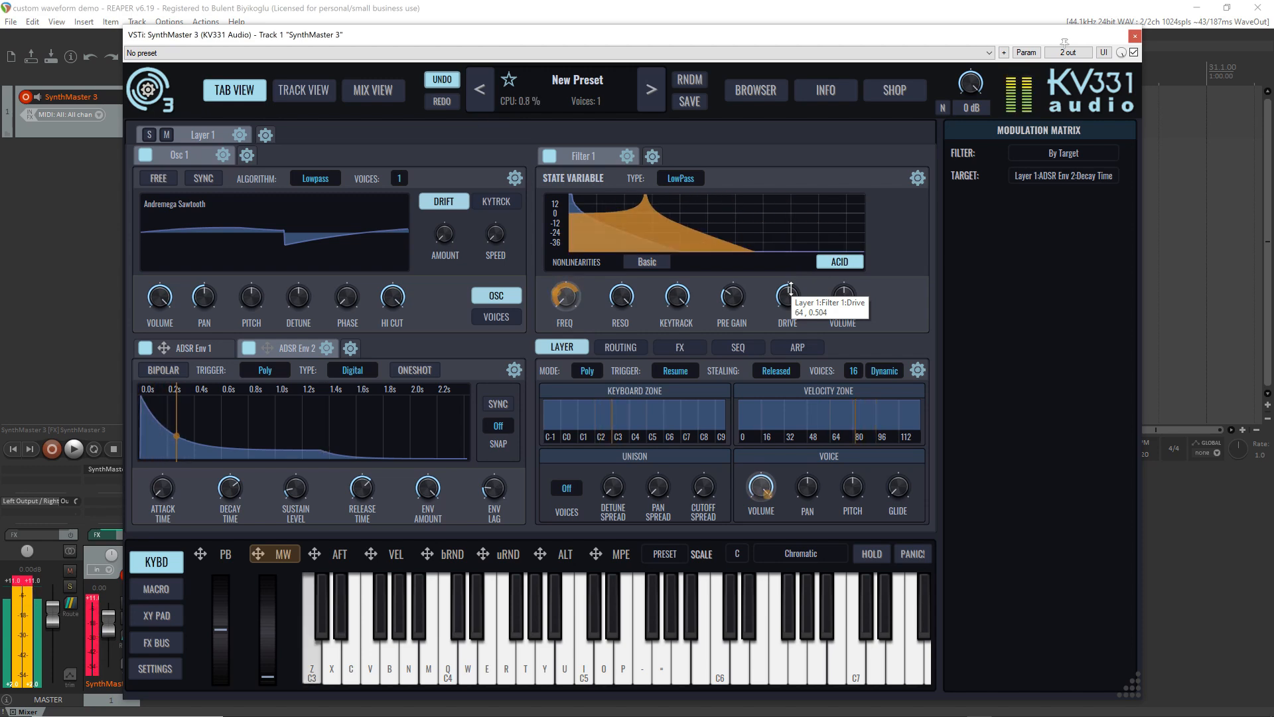
pyautogui.moveTo(785, 297); pyautogui.dragTo(739, 310)
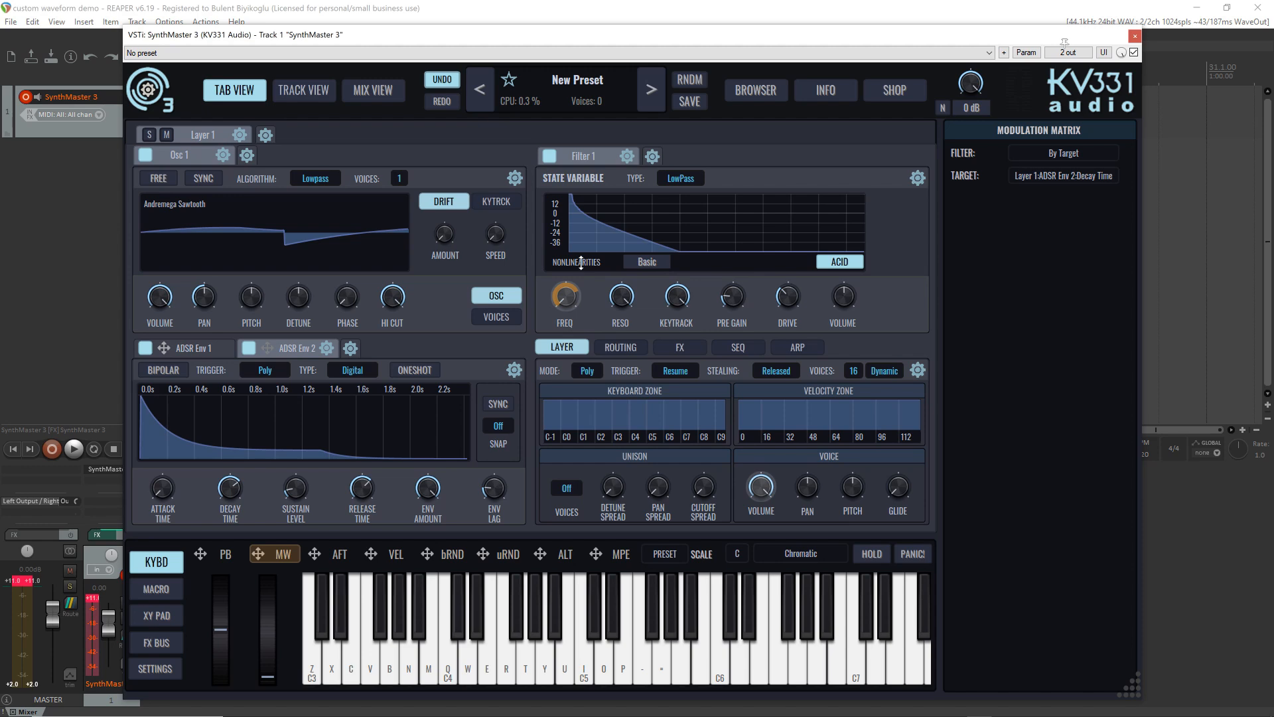
# Step: Try the Normal and High nonlinearities on Filter 1, return to Basic, and play a test note
pyautogui.click(645, 259)
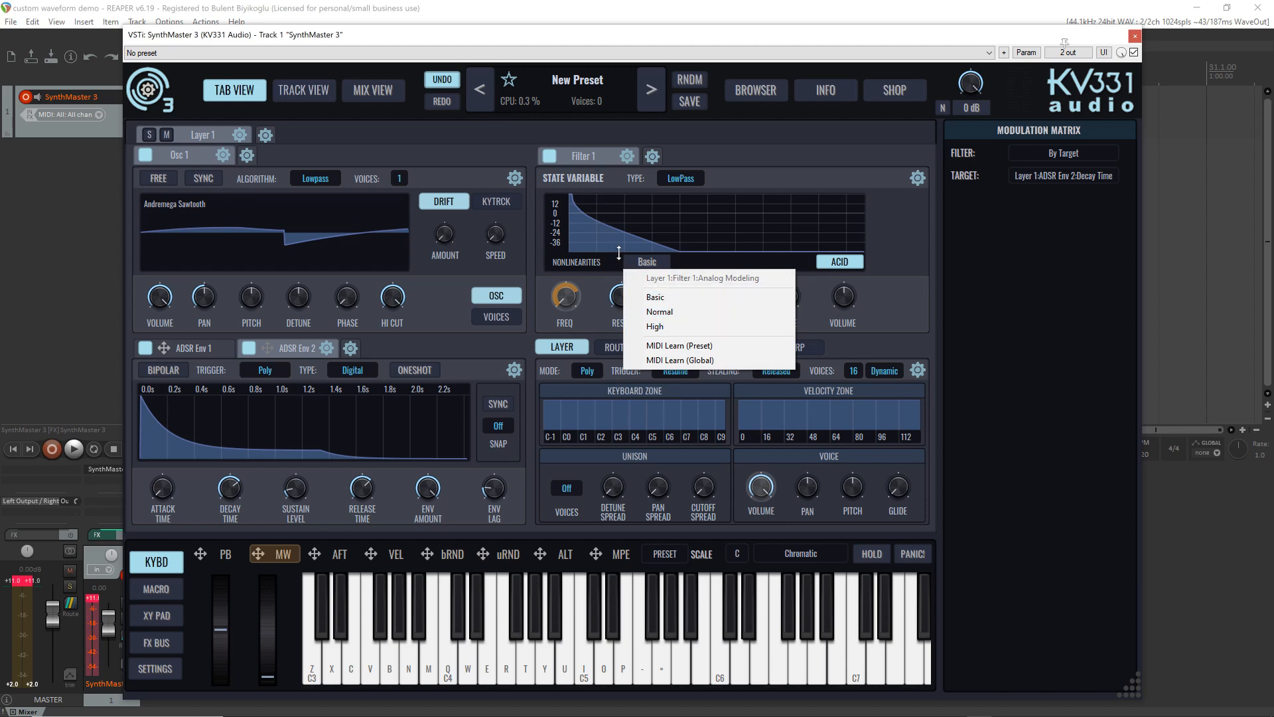
pyautogui.click(683, 312)
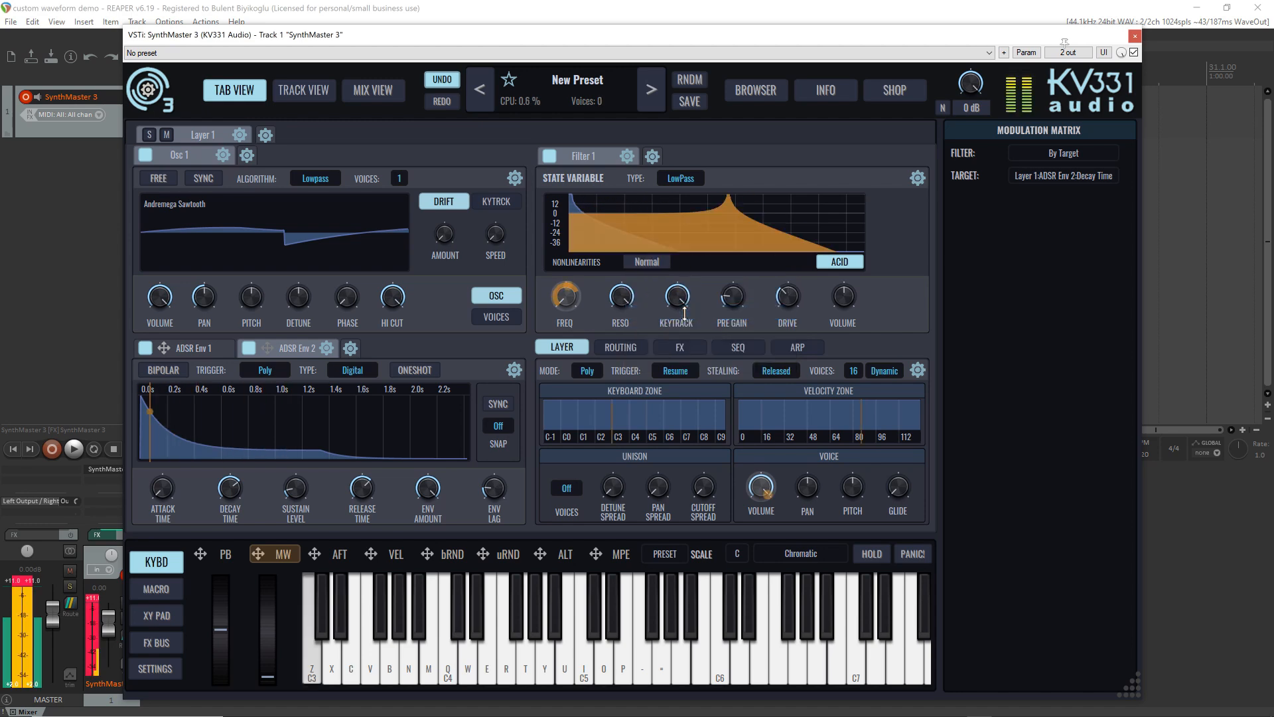
pyautogui.click(650, 262)
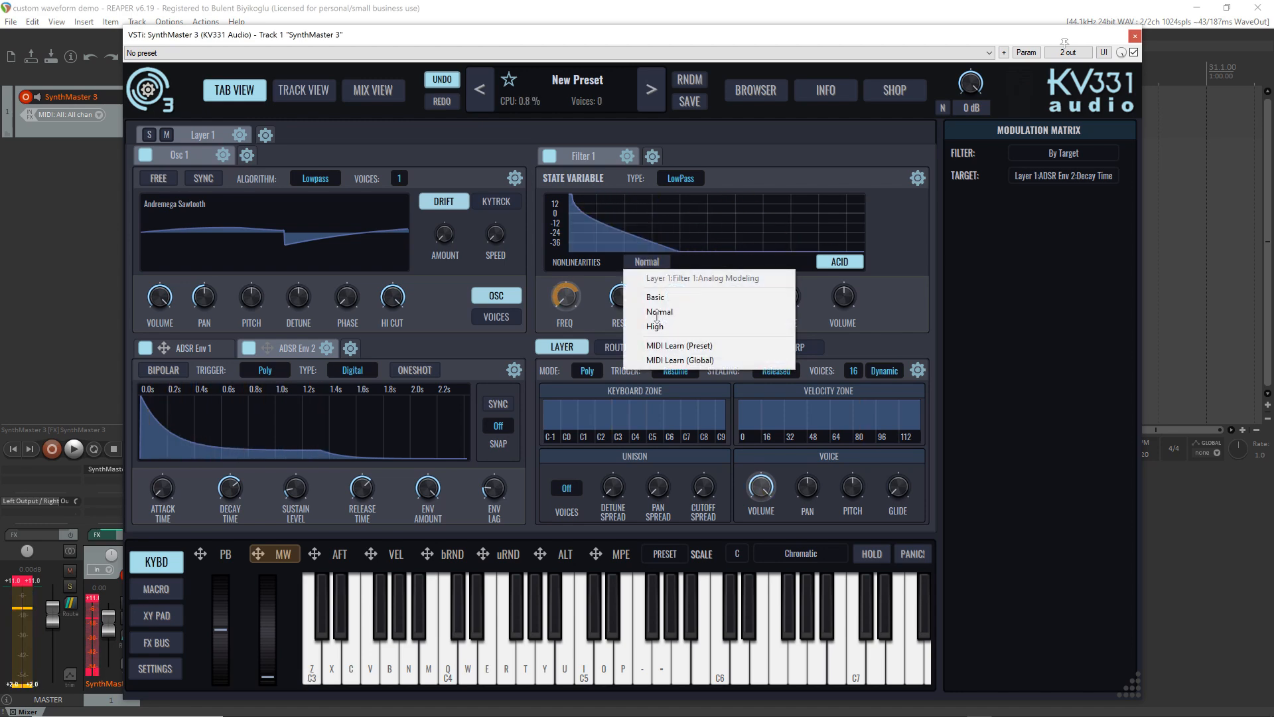
pyautogui.click(657, 326)
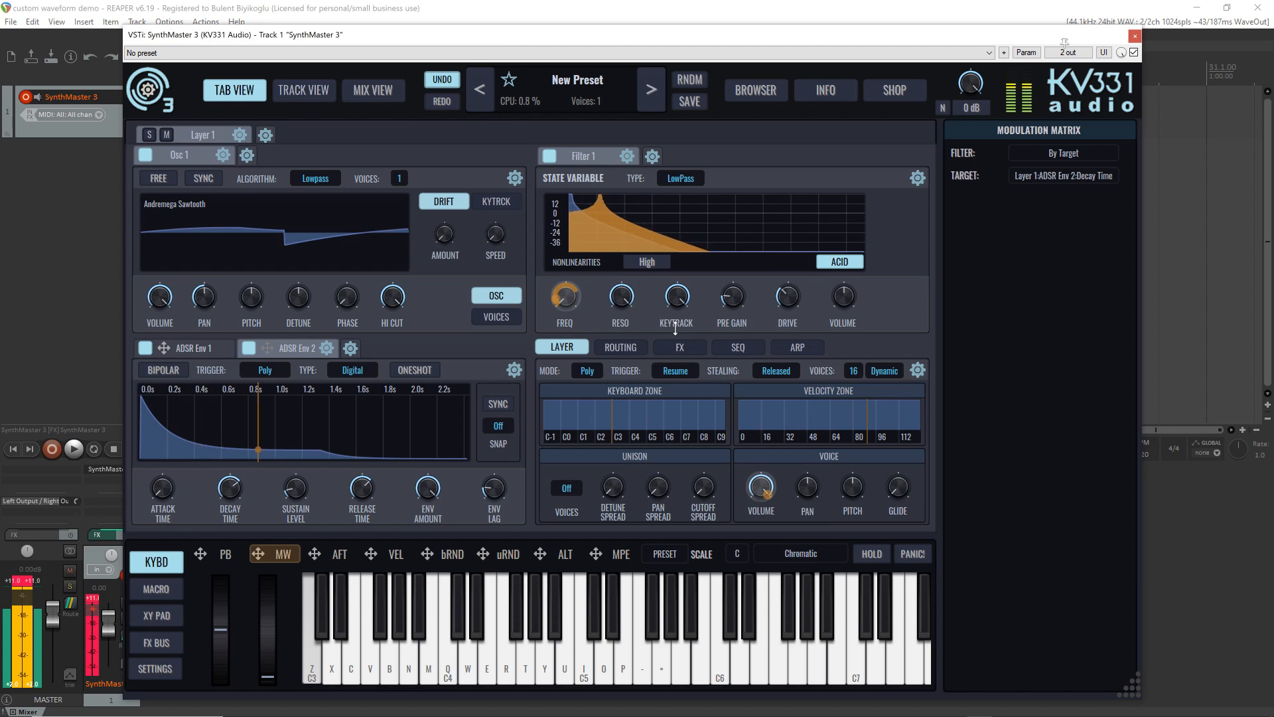
pyautogui.click(648, 262)
pyautogui.click(663, 296)
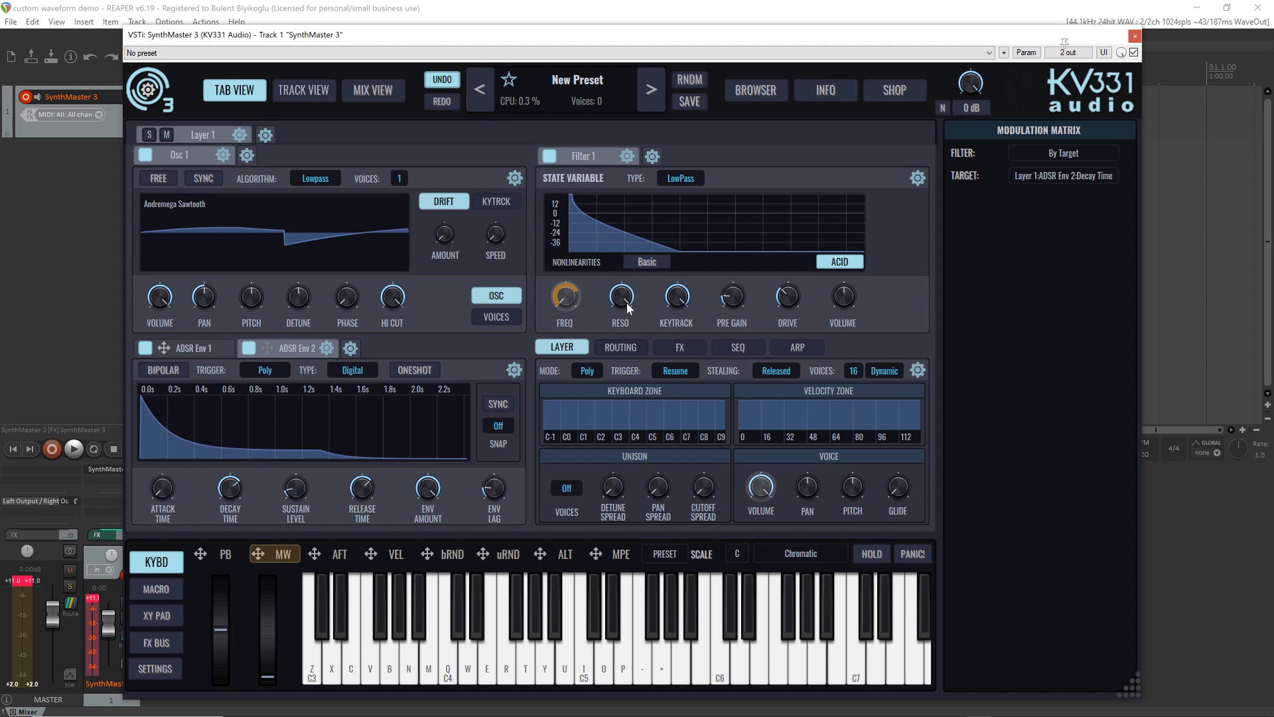
pyautogui.press('z')
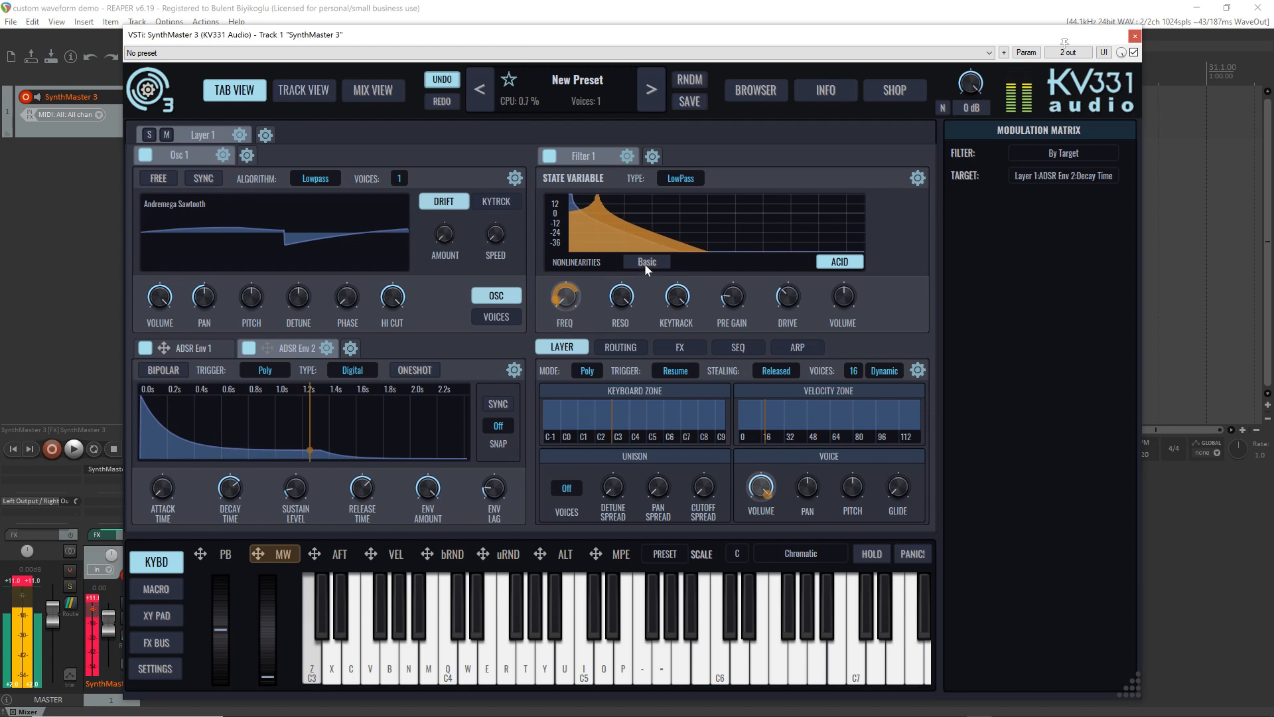
# Step: Switch Filter 1's nonlinearities through Normal and High during a held note, ending on Normal
pyautogui.click(646, 262)
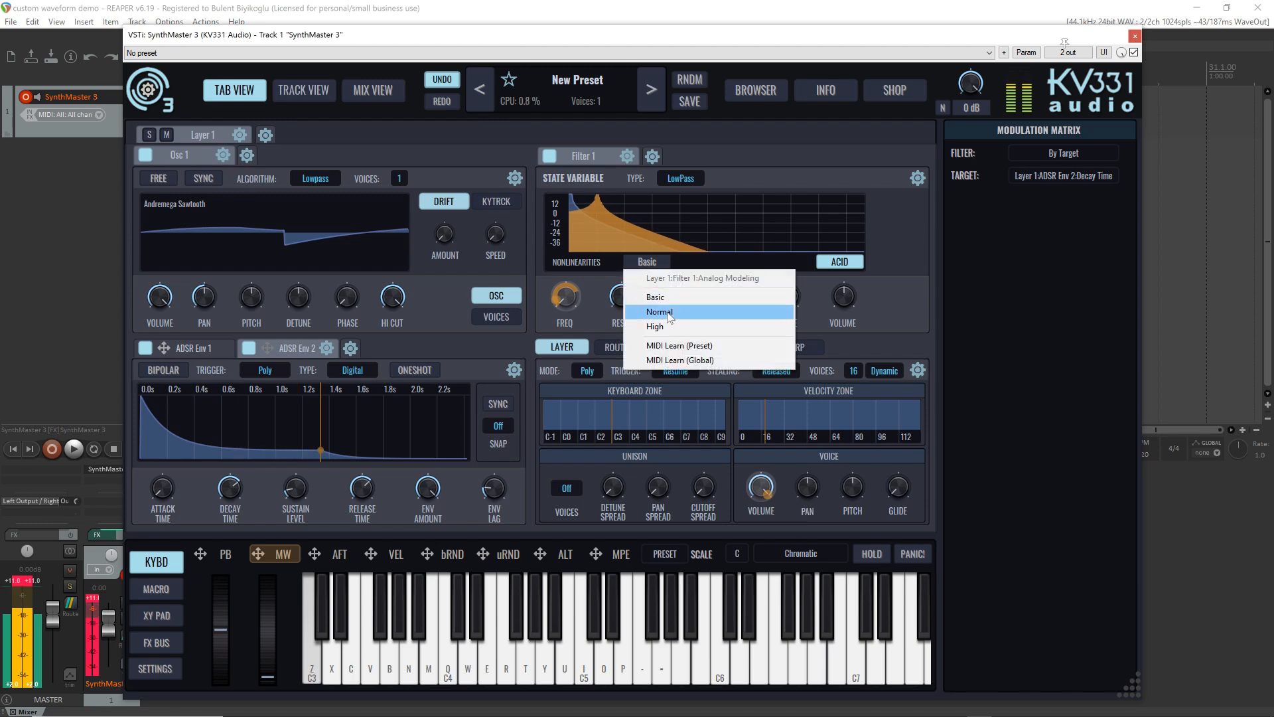
pyautogui.click(667, 312)
pyautogui.click(647, 262)
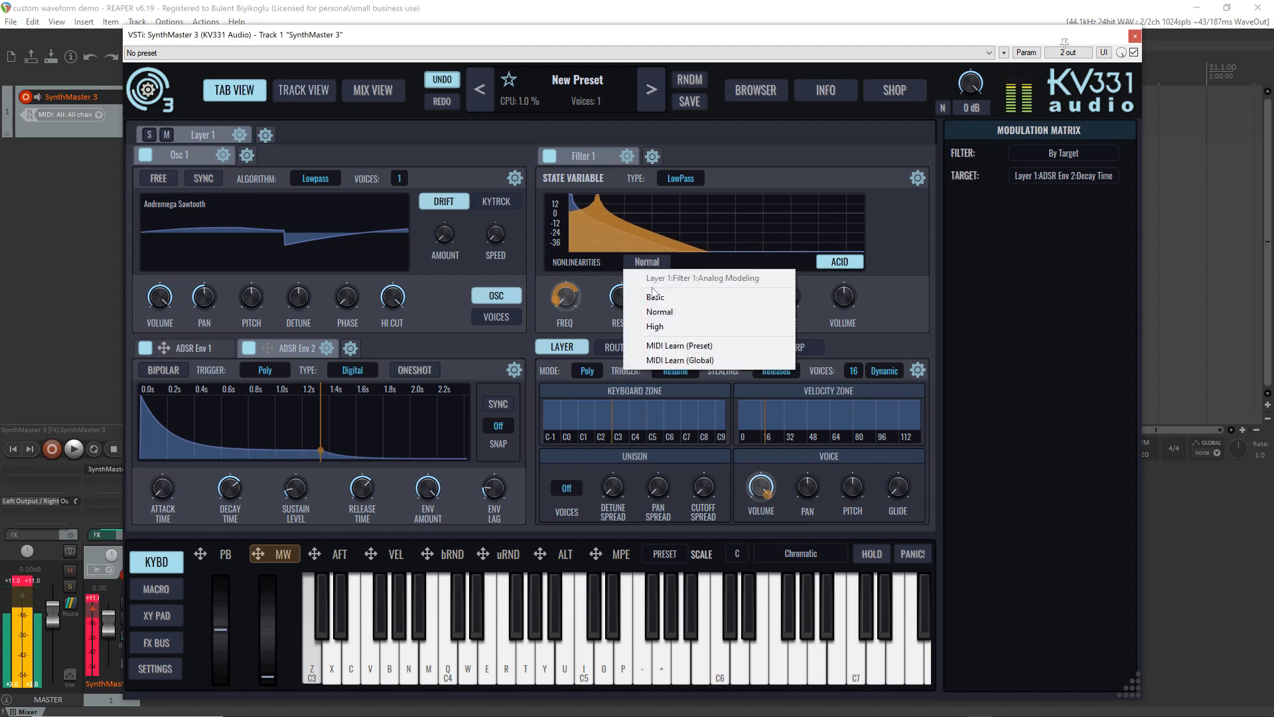
pyautogui.click(663, 324)
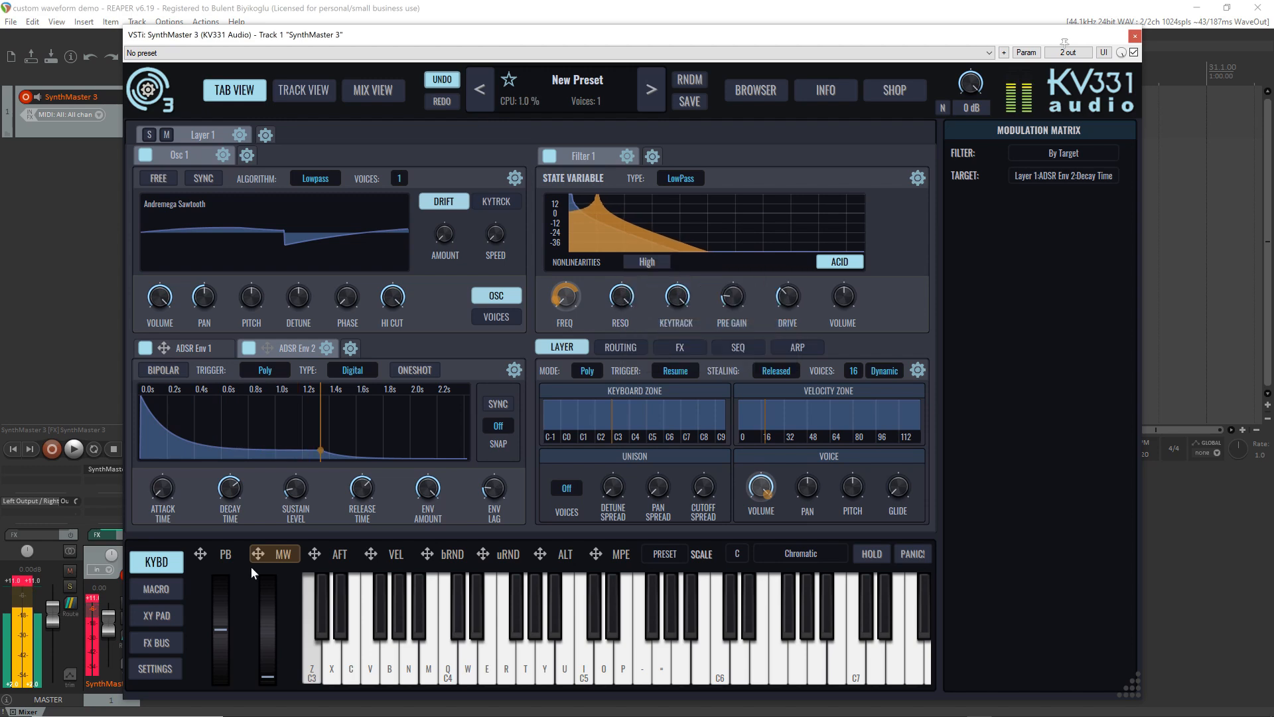
pyautogui.click(650, 260)
pyautogui.click(666, 312)
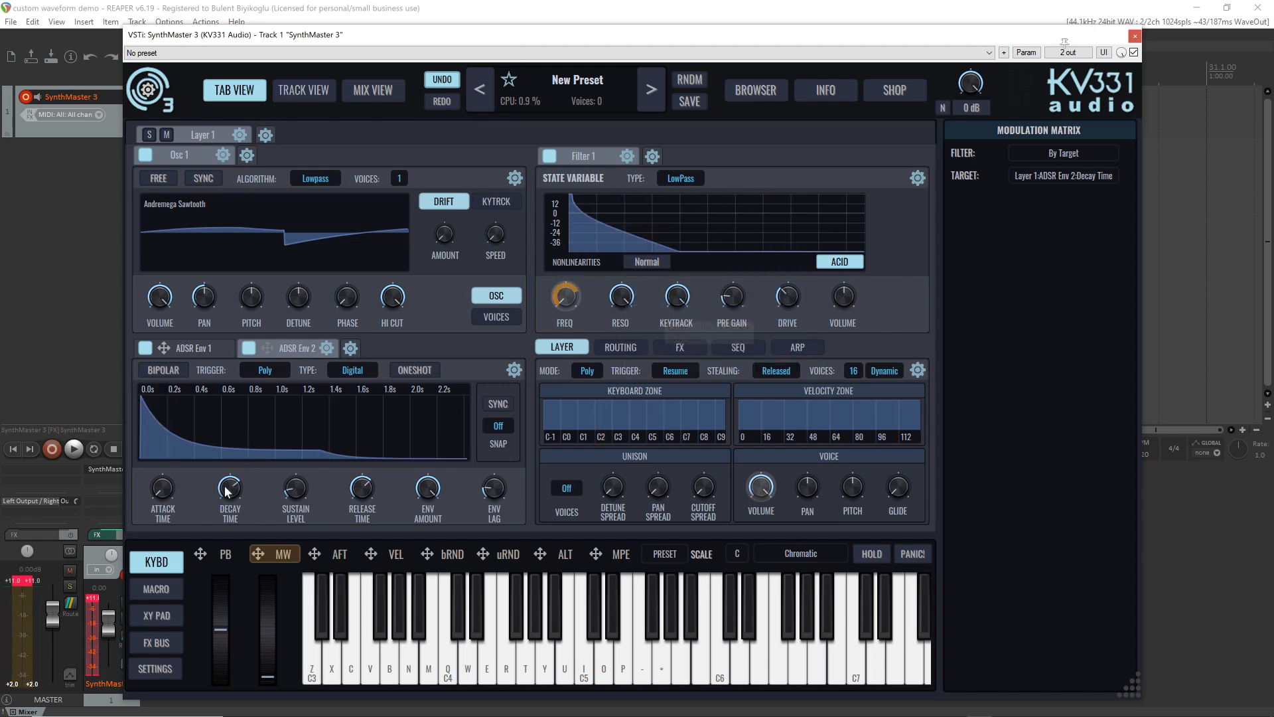
# Step: Lengthen ADSR Env 2's decay time to about 8.1 s and play test notes to hear the slower filter sweep
pyautogui.moveTo(230, 489); pyautogui.dragTo(227, 471)
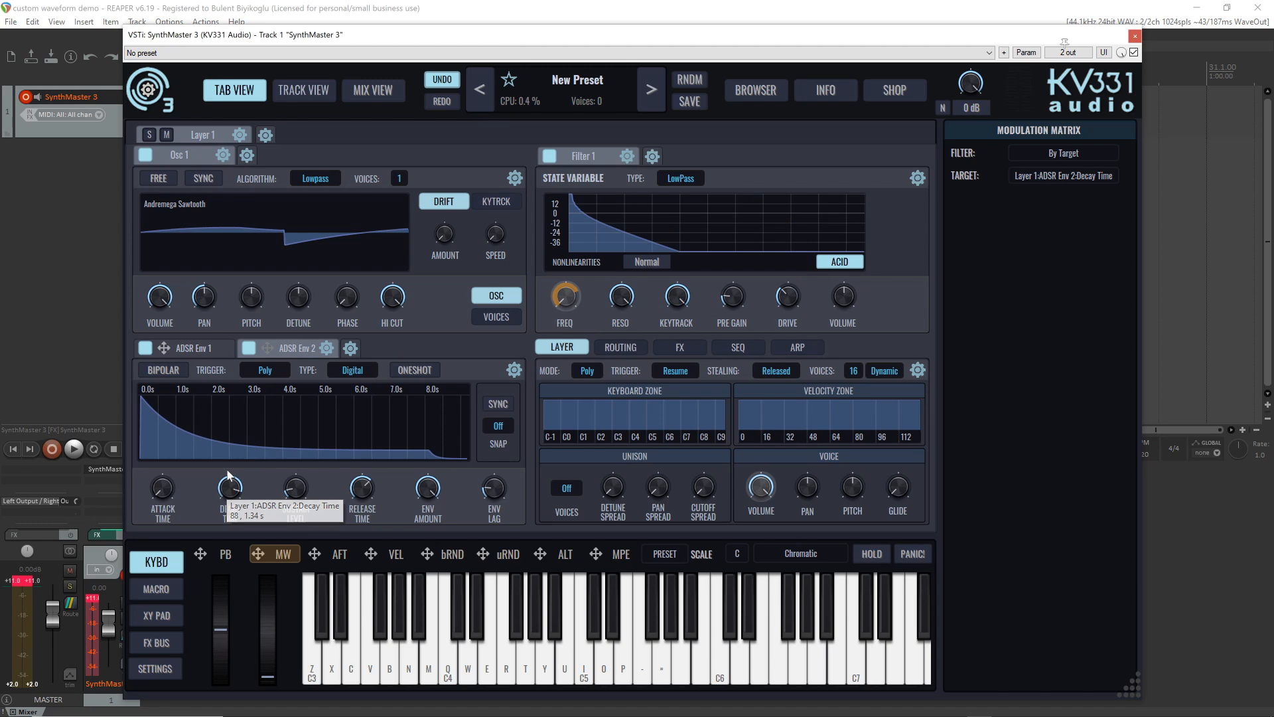
pyautogui.press('z')
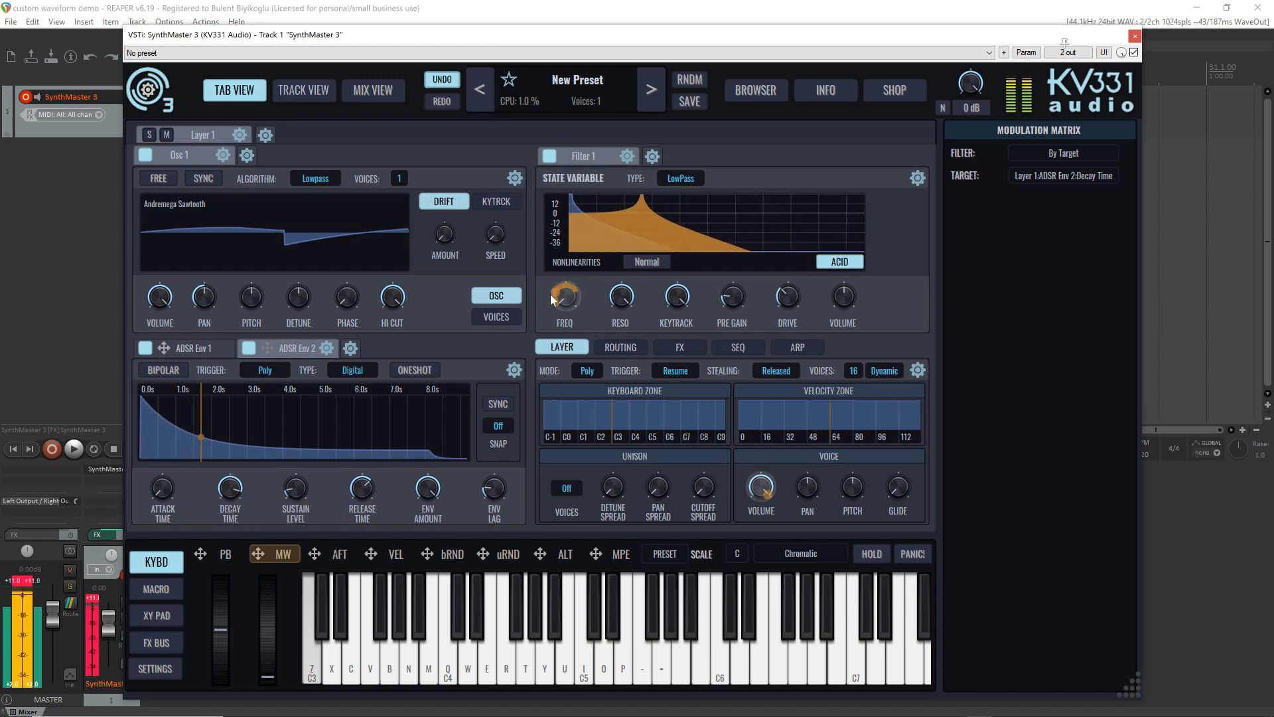
pyautogui.press('z')
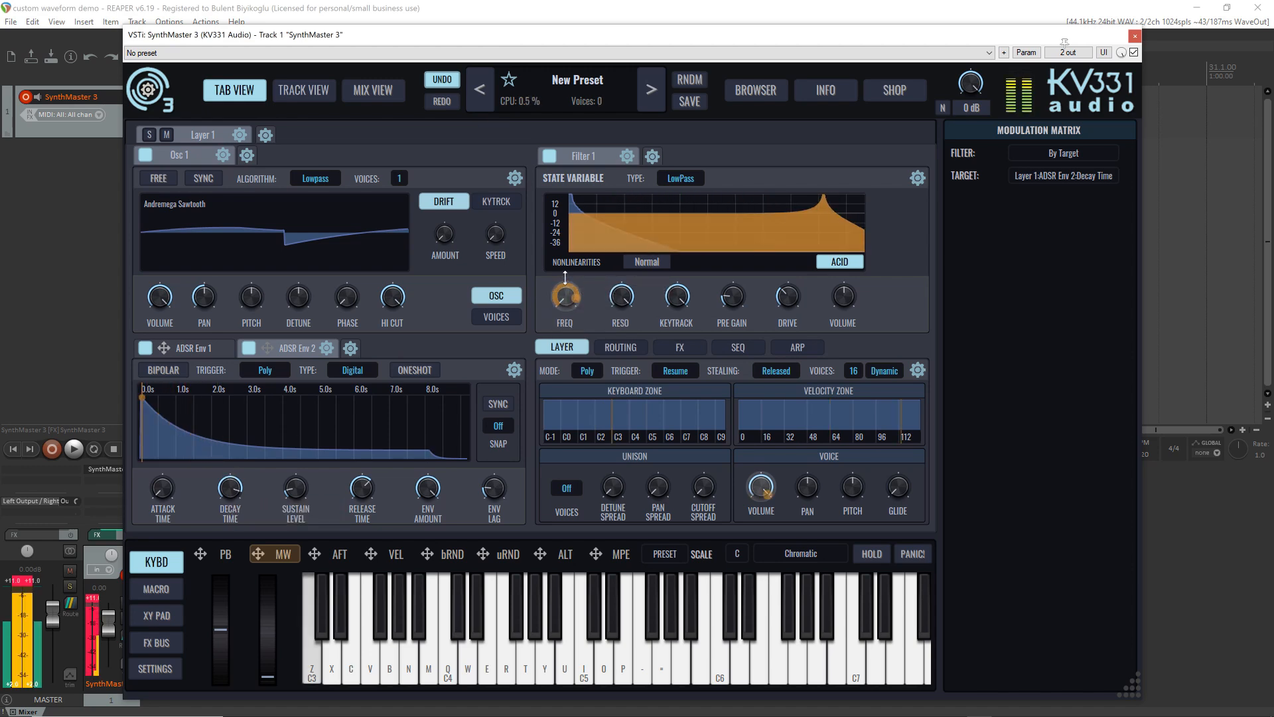
# Step: Compare Basic and Normal nonlinearities on Filter 1 by playing a note with each, ending on Normal
pyautogui.click(647, 262)
pyautogui.click(667, 296)
pyautogui.press('z')
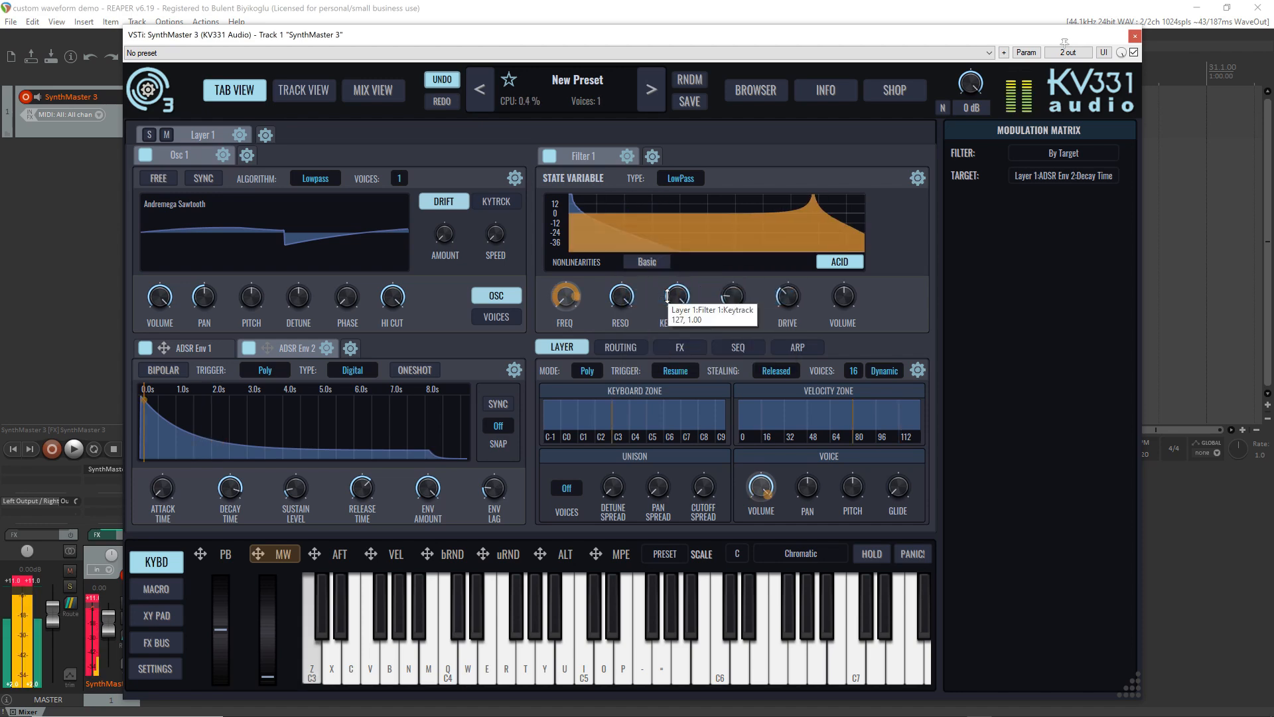
pyautogui.click(664, 262)
pyautogui.click(660, 312)
pyautogui.press('z')
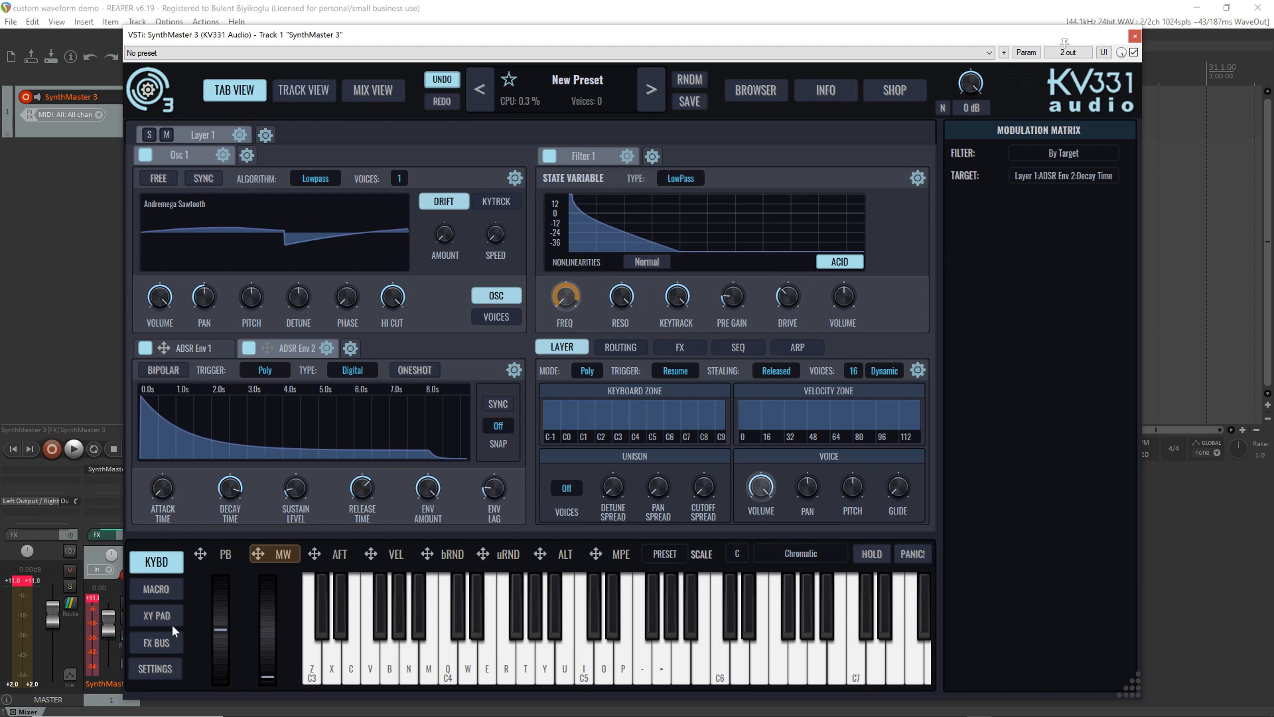
# Step: Open the audio engine settings and compare the global Engine Quality at Draft and Good
pyautogui.click(160, 668)
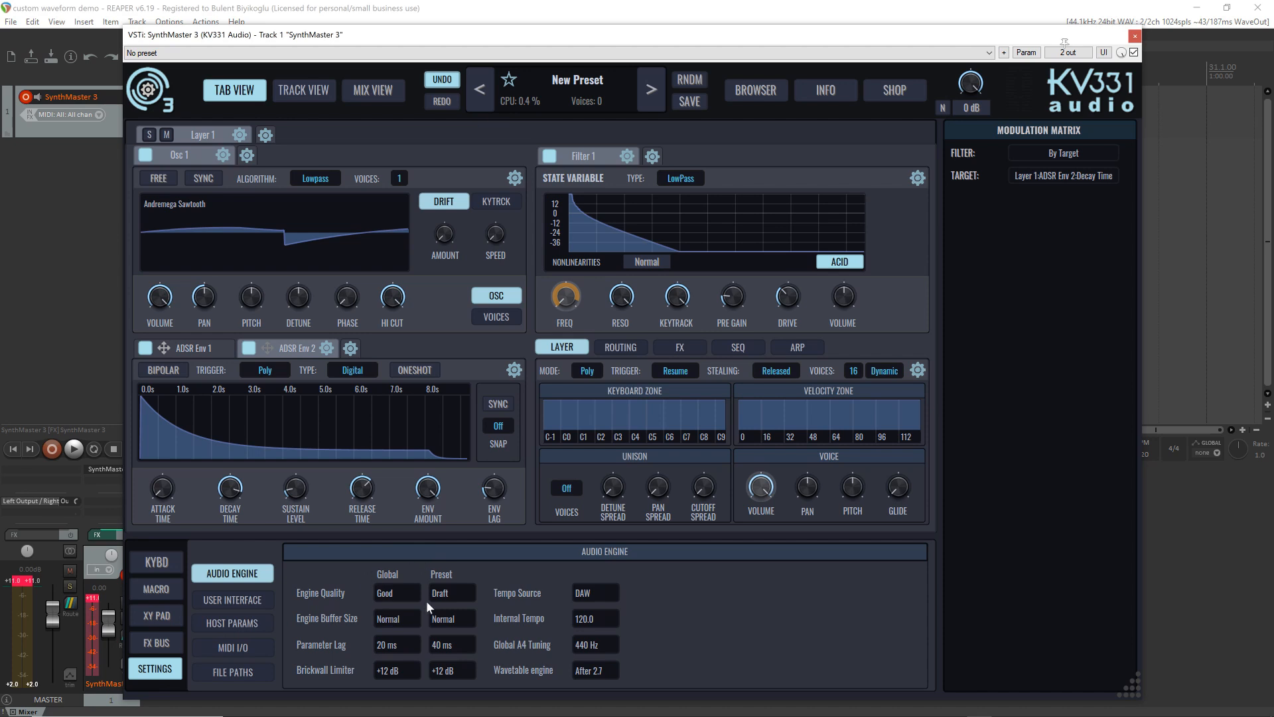
pyautogui.click(385, 596)
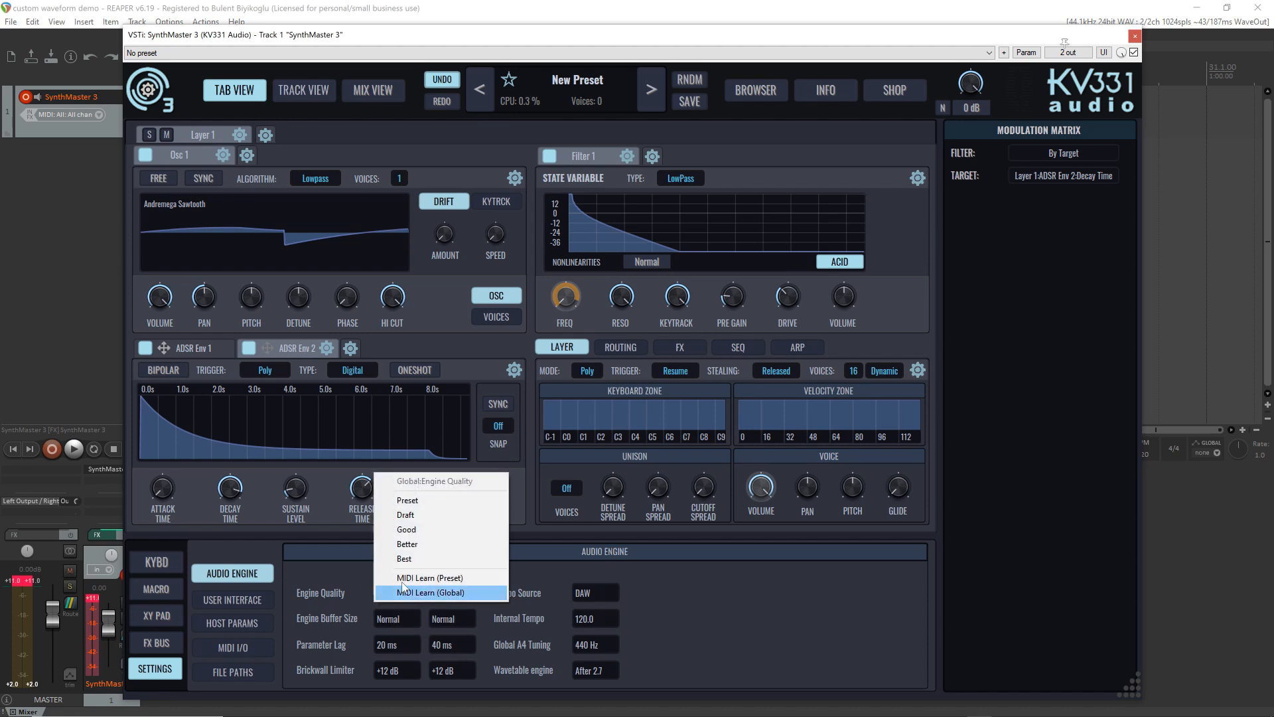
pyautogui.click(420, 514)
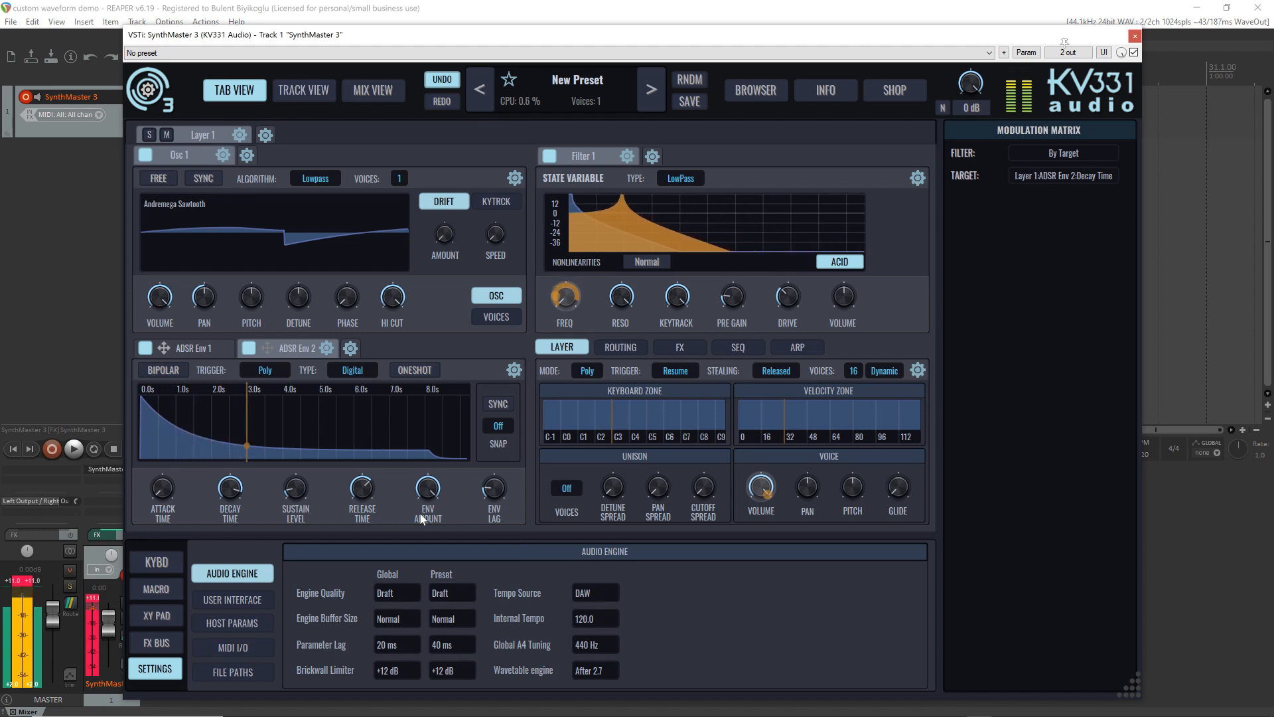
pyautogui.click(398, 593)
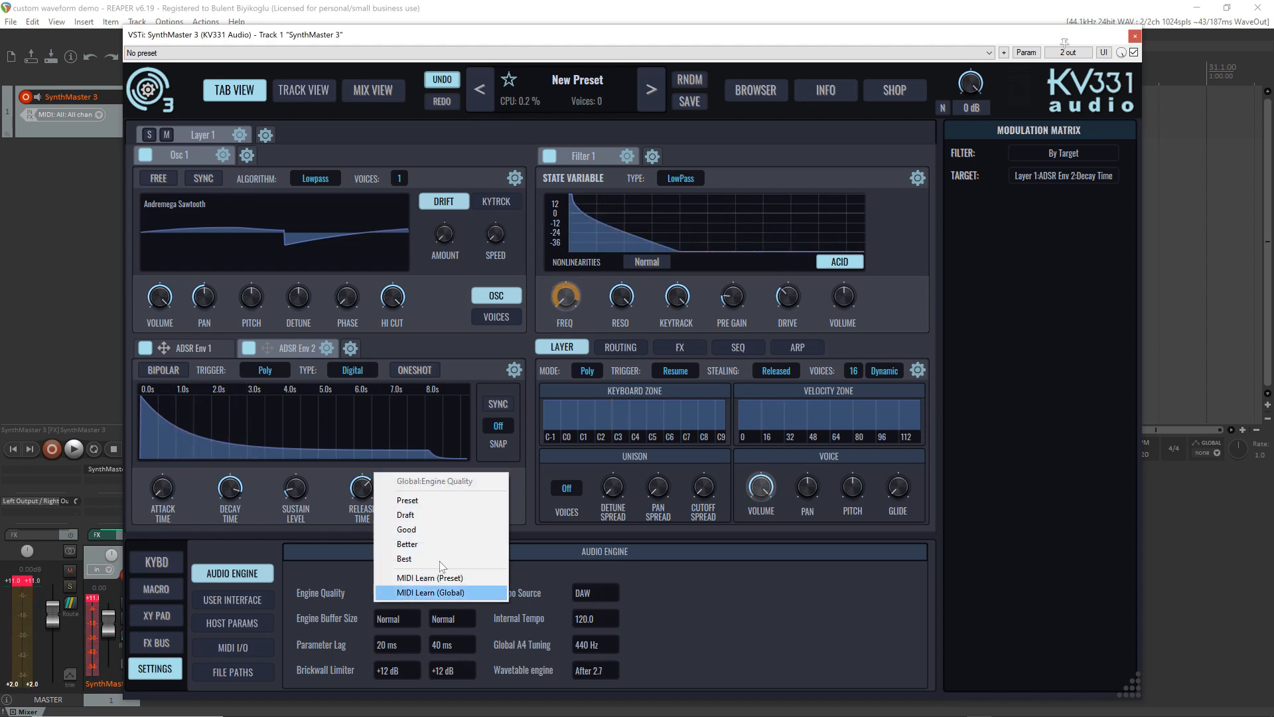
pyautogui.click(440, 528)
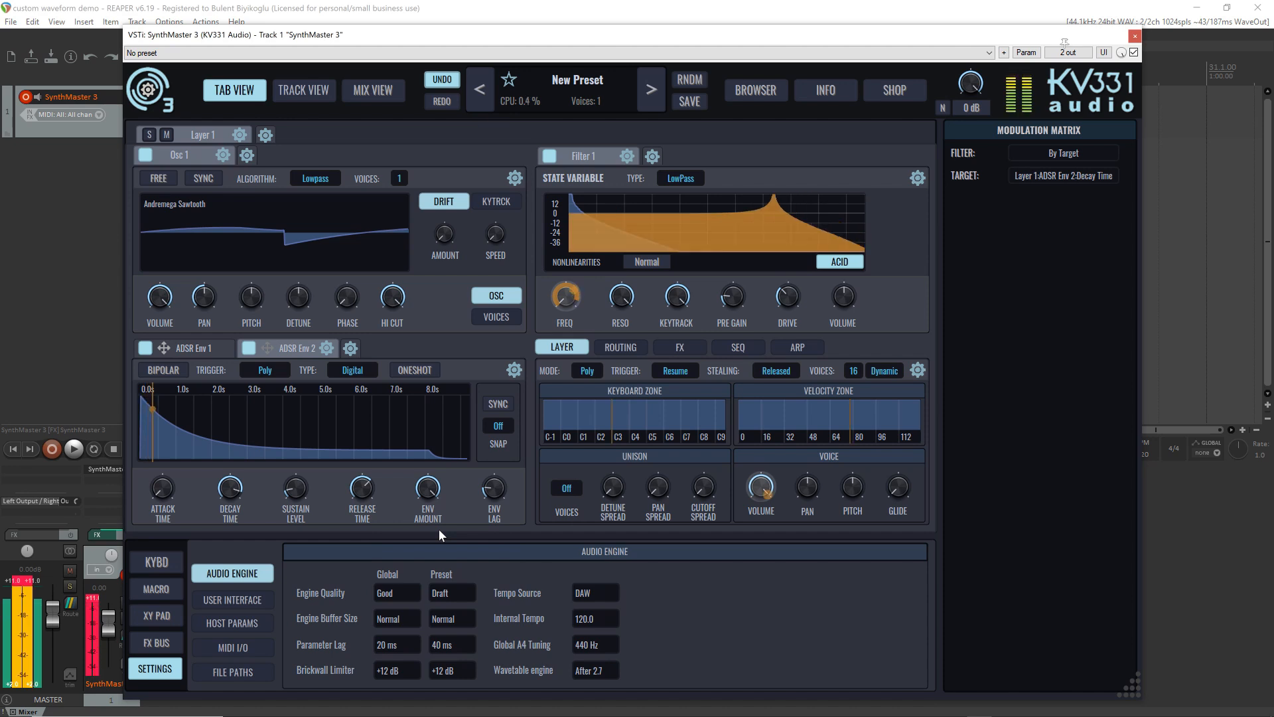
# Step: Set the global Engine Quality to Best and switch Filter 1's nonlinearities to Basic
pyautogui.click(408, 596)
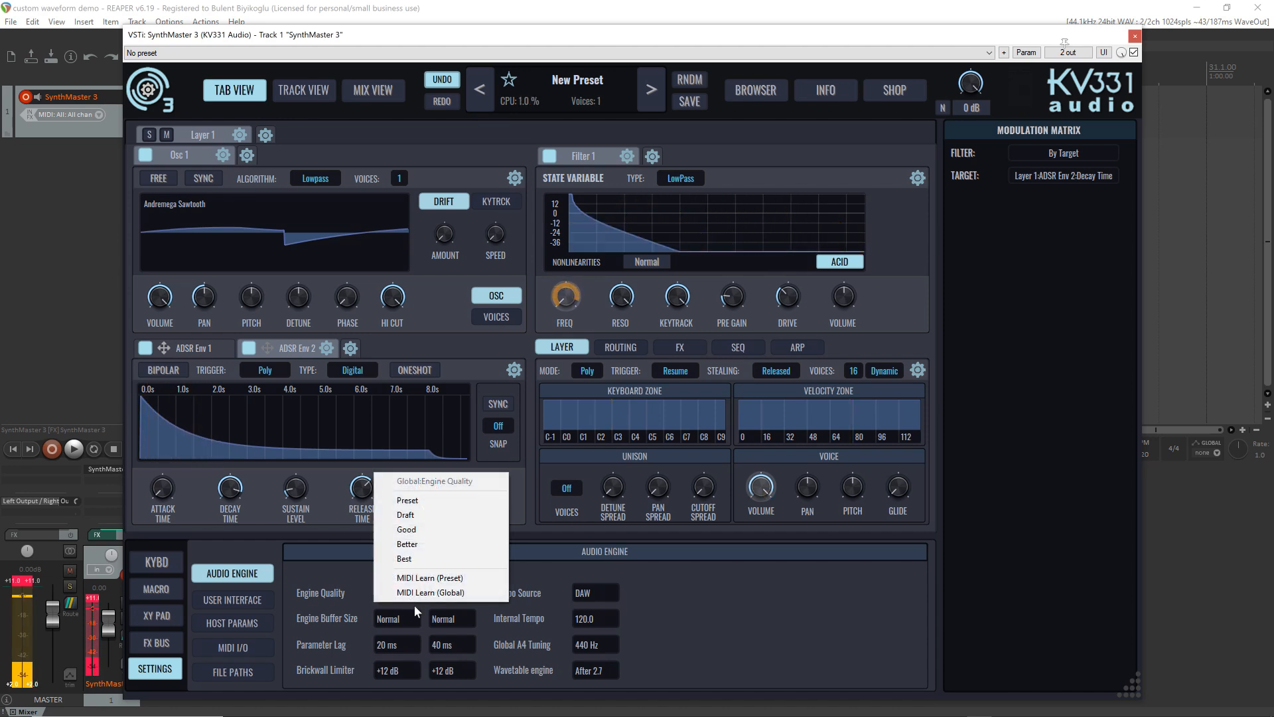
pyautogui.click(429, 555)
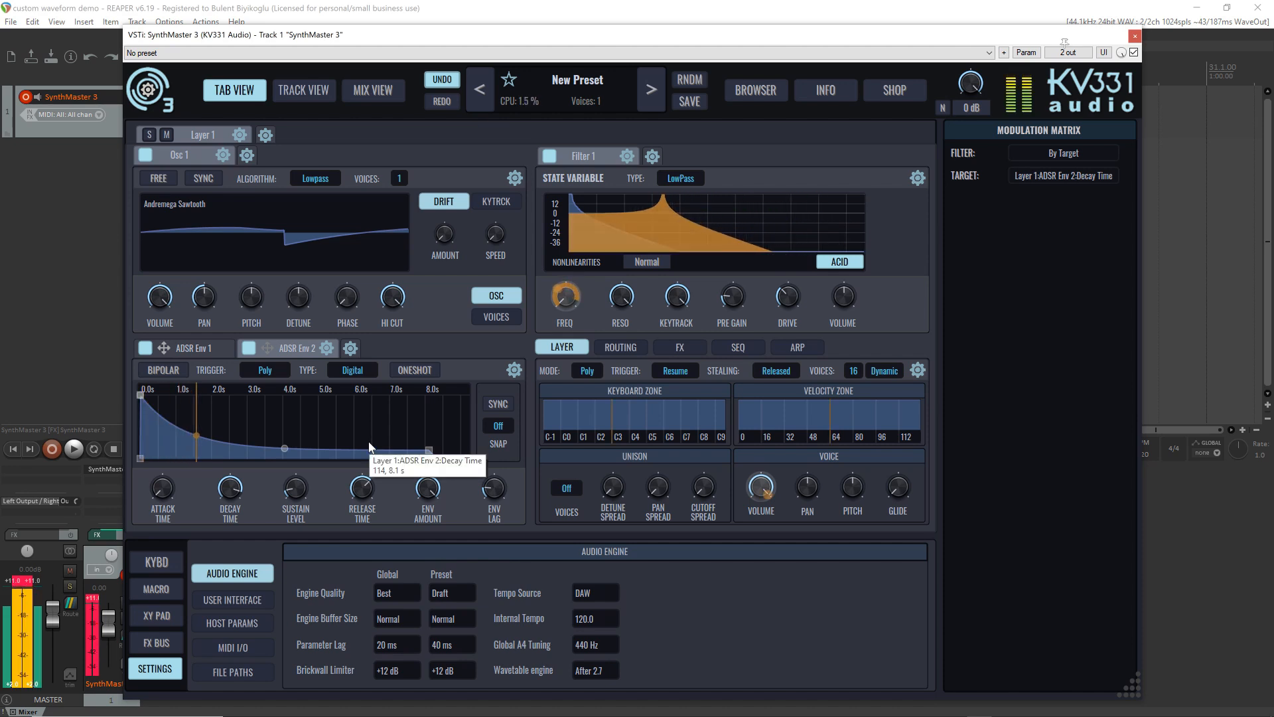
pyautogui.click(640, 262)
pyautogui.click(658, 300)
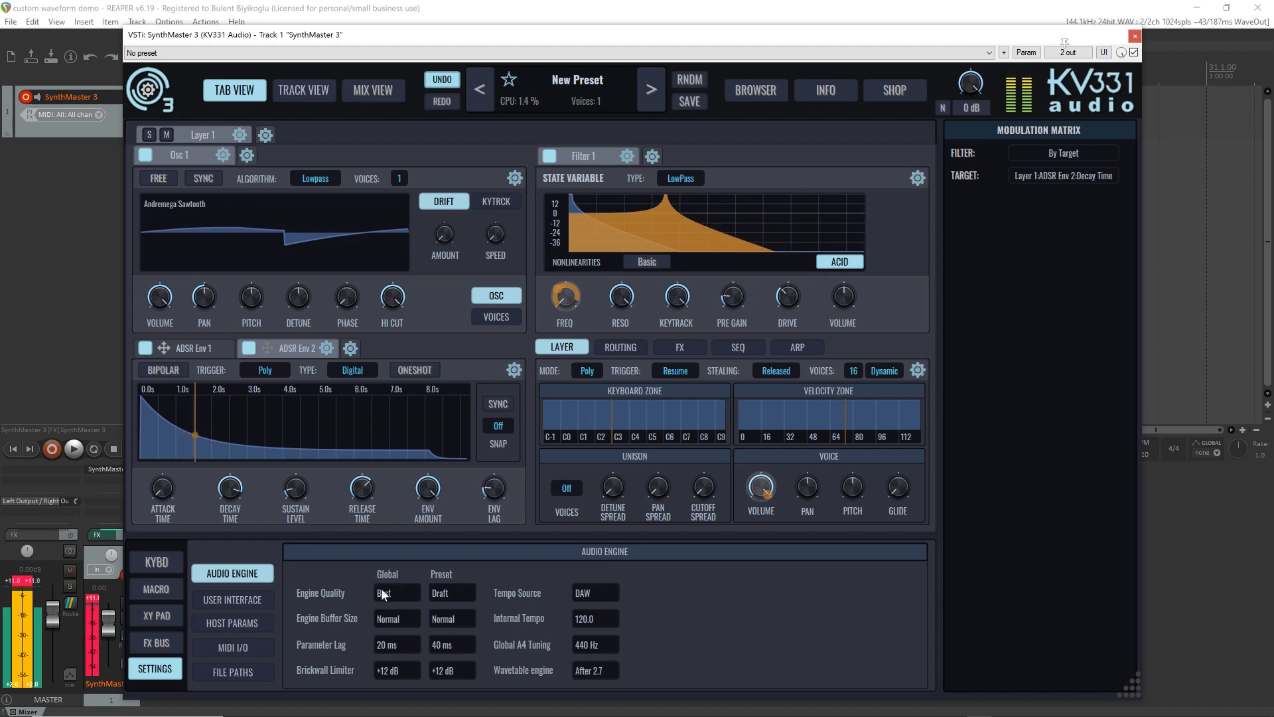
# Step: Try the global Engine Quality at Draft, then set it back to Good
pyautogui.click(403, 591)
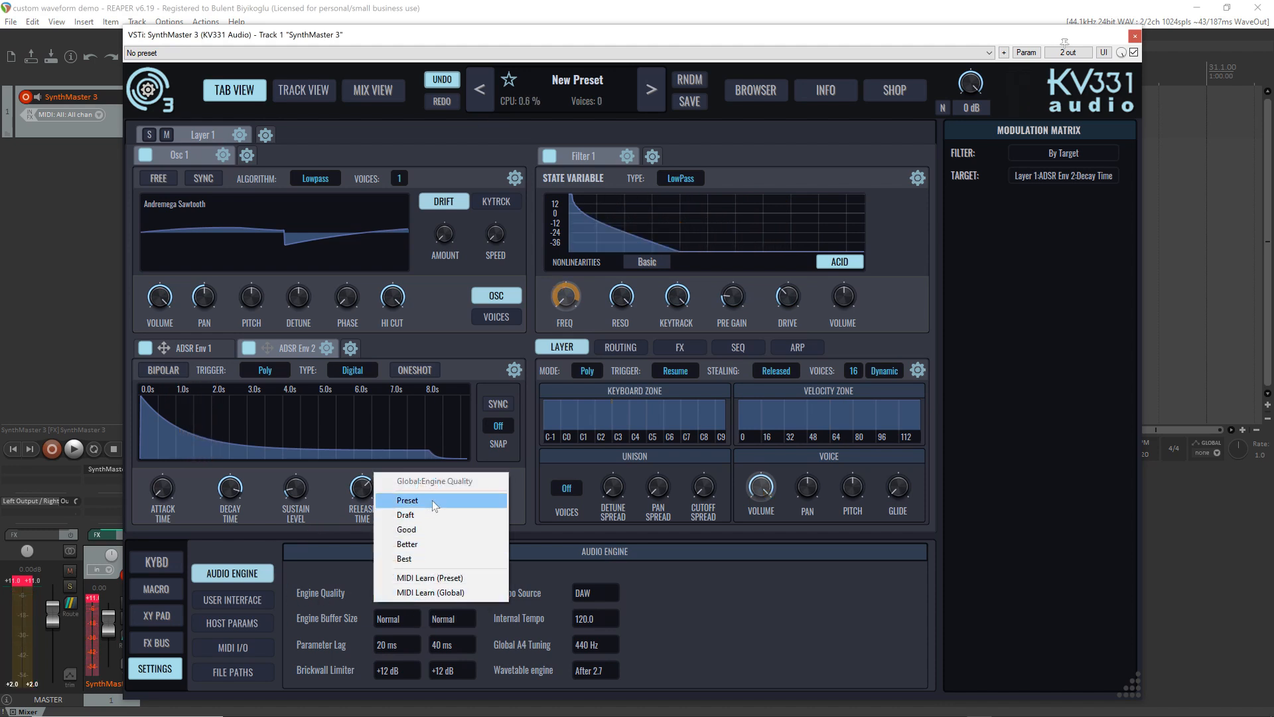
pyautogui.click(432, 514)
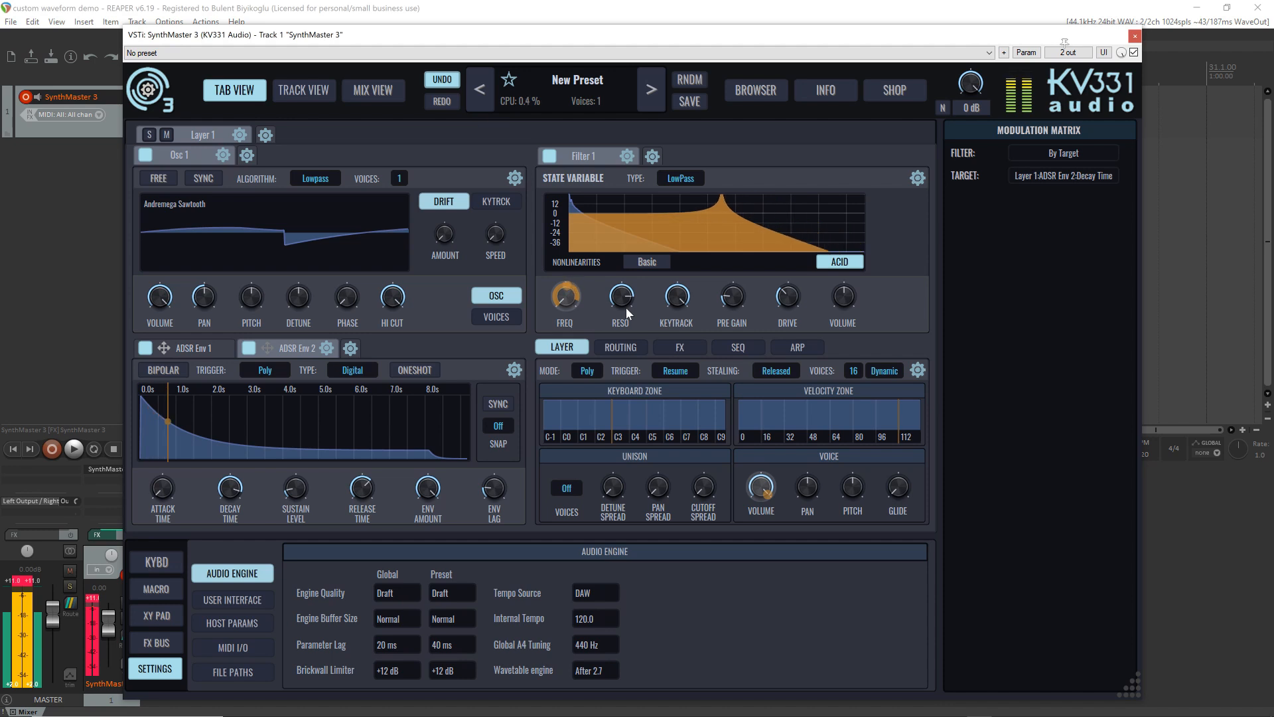
pyautogui.click(397, 593)
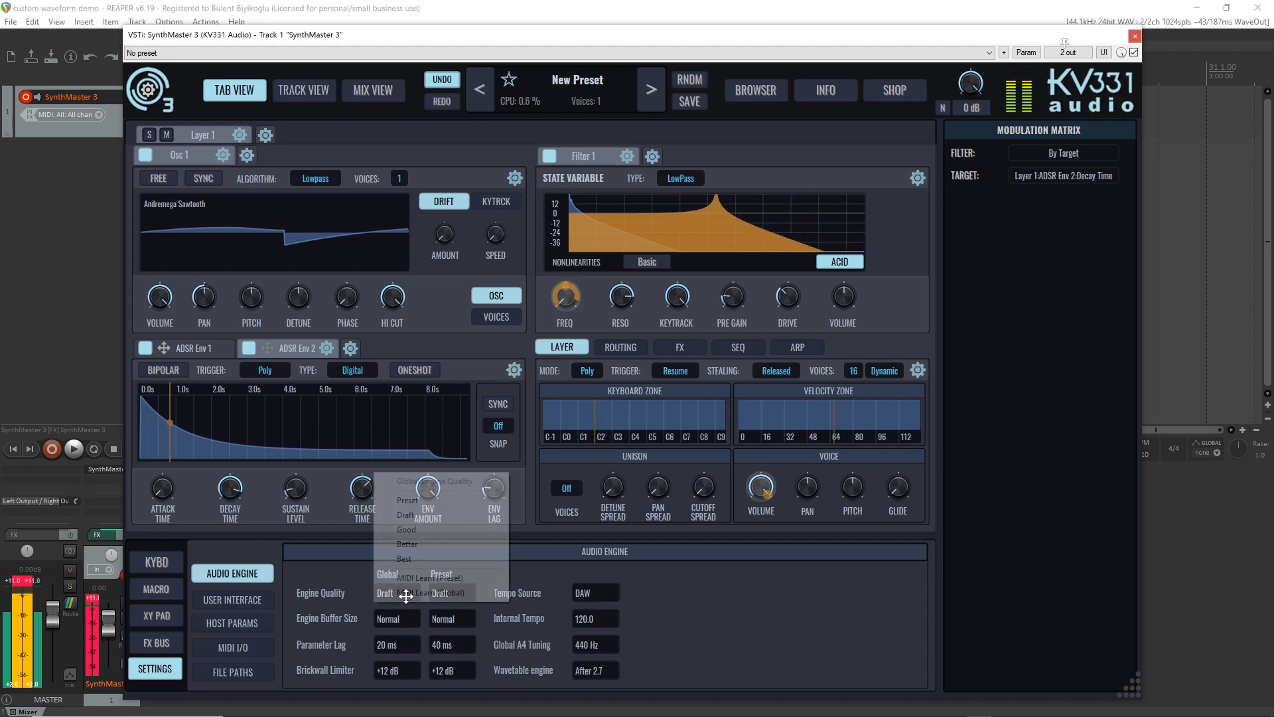
pyautogui.click(433, 528)
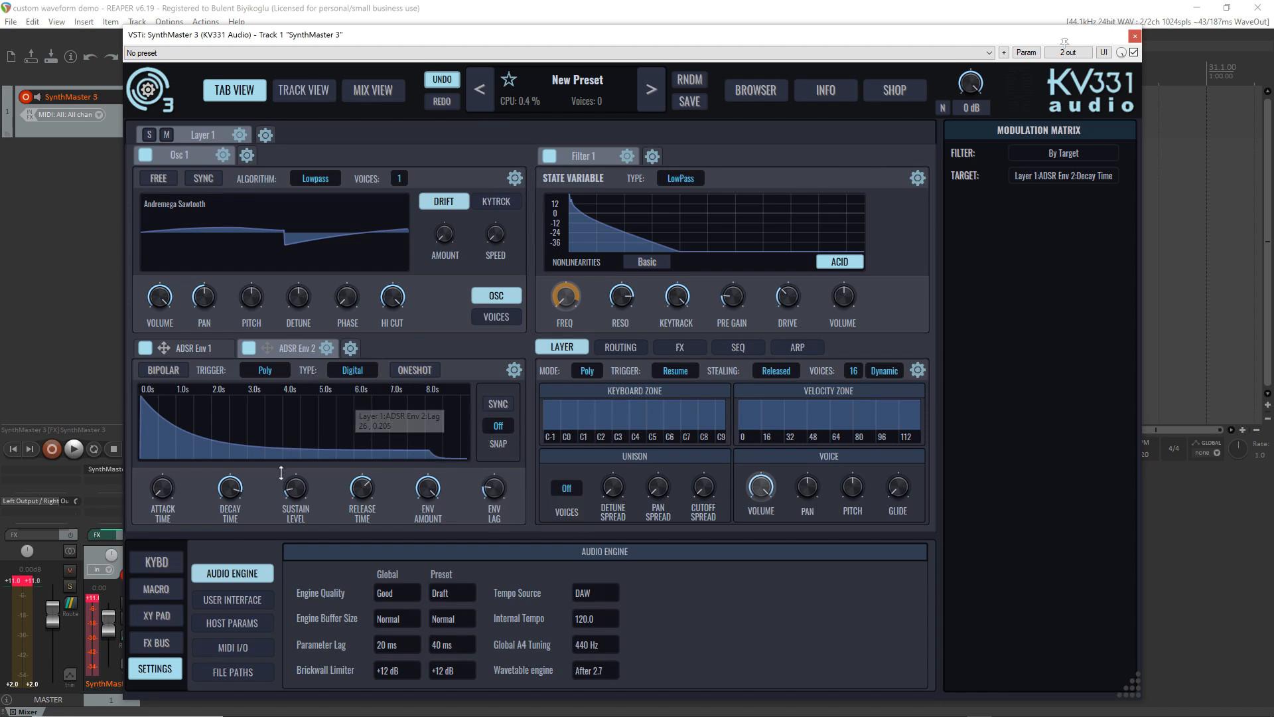
# Step: Shorten the decay time of ADSR Env 2 and adjust its envelope lag
pyautogui.moveTo(232, 498); pyautogui.dragTo(237, 508)
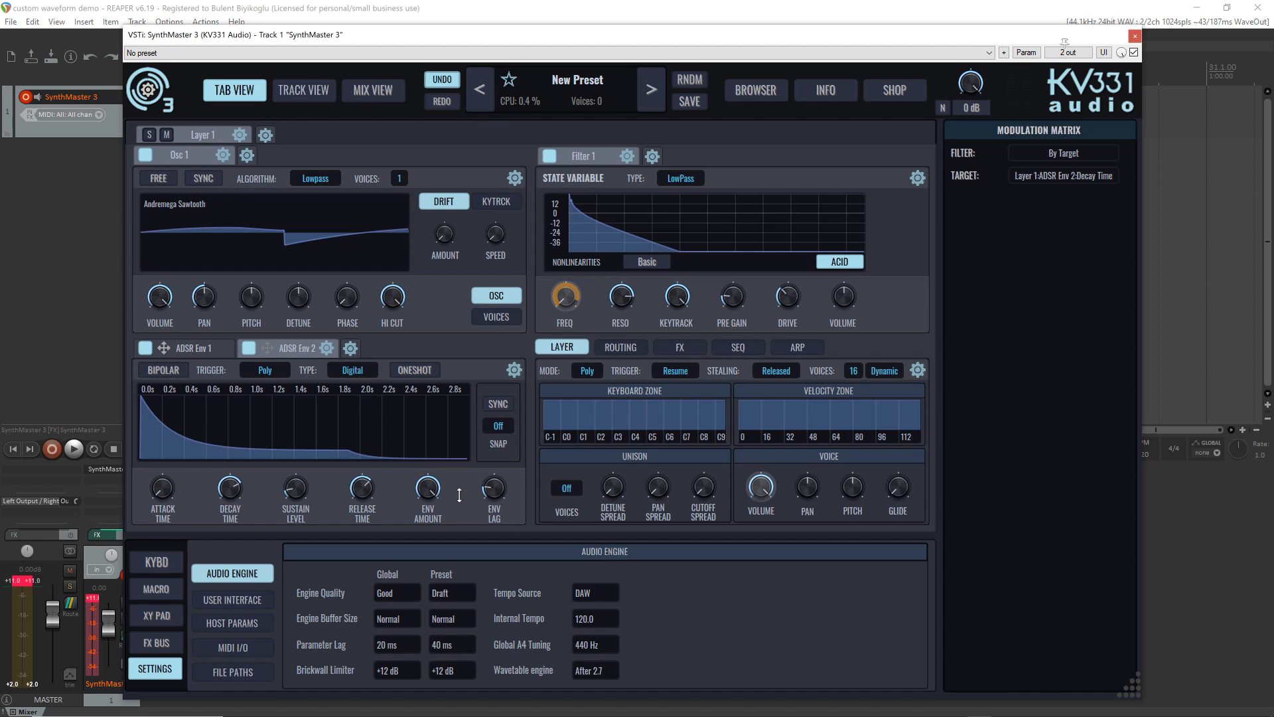
pyautogui.moveTo(494, 492); pyautogui.dragTo(505, 459)
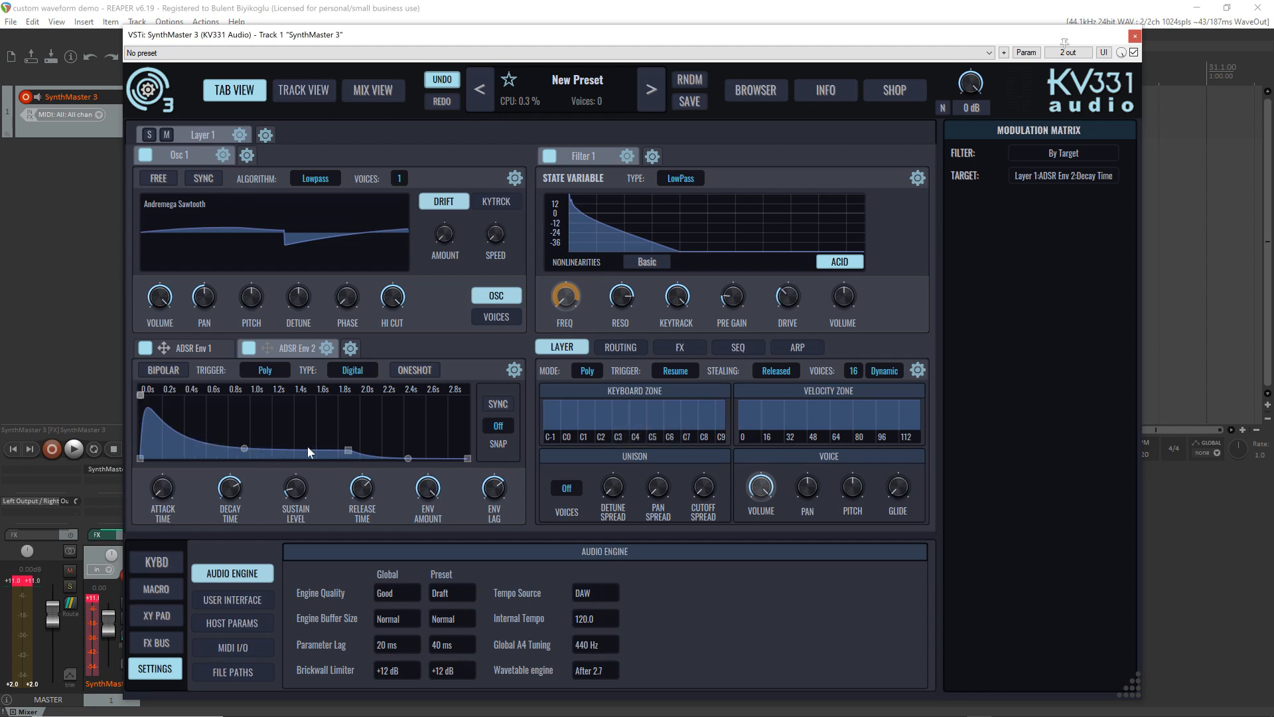
pyautogui.moveTo(494, 517); pyautogui.dragTo(492, 490)
# Step: Replace Filter 1's state variable filter with the Ladder Filter
pyautogui.click(627, 156)
pyautogui.moveTo(662, 235)
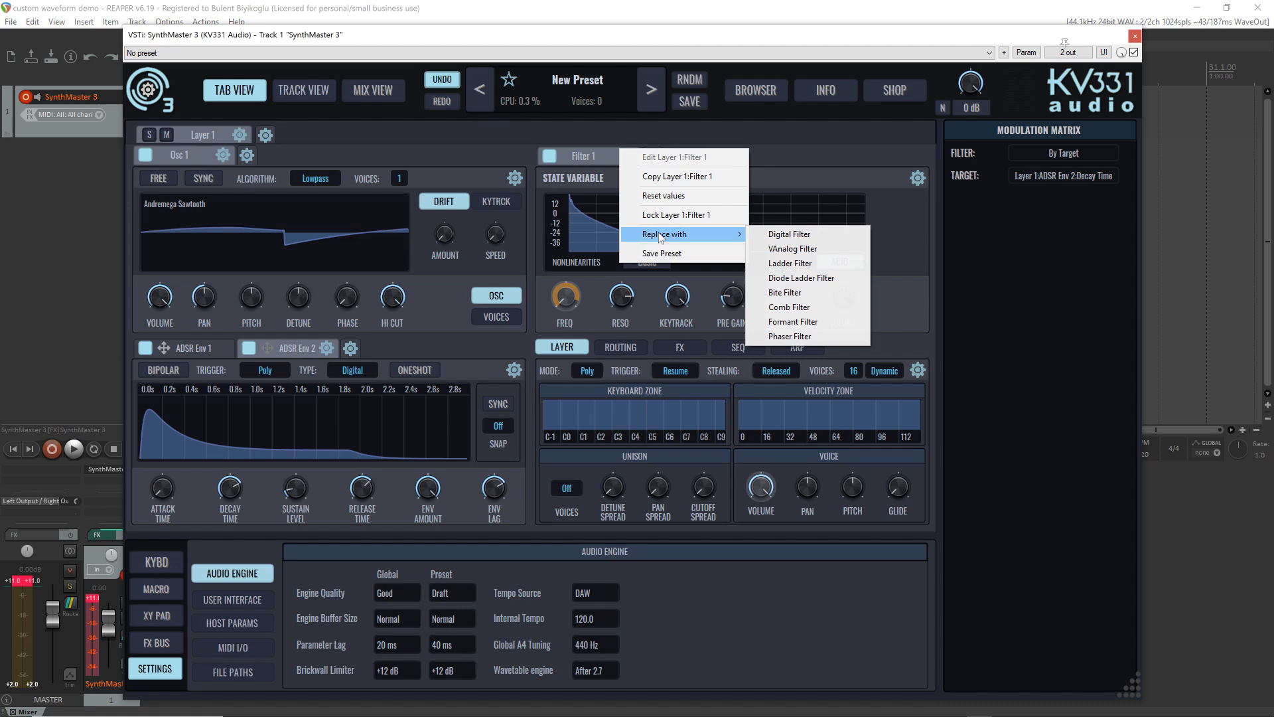
pyautogui.click(838, 264)
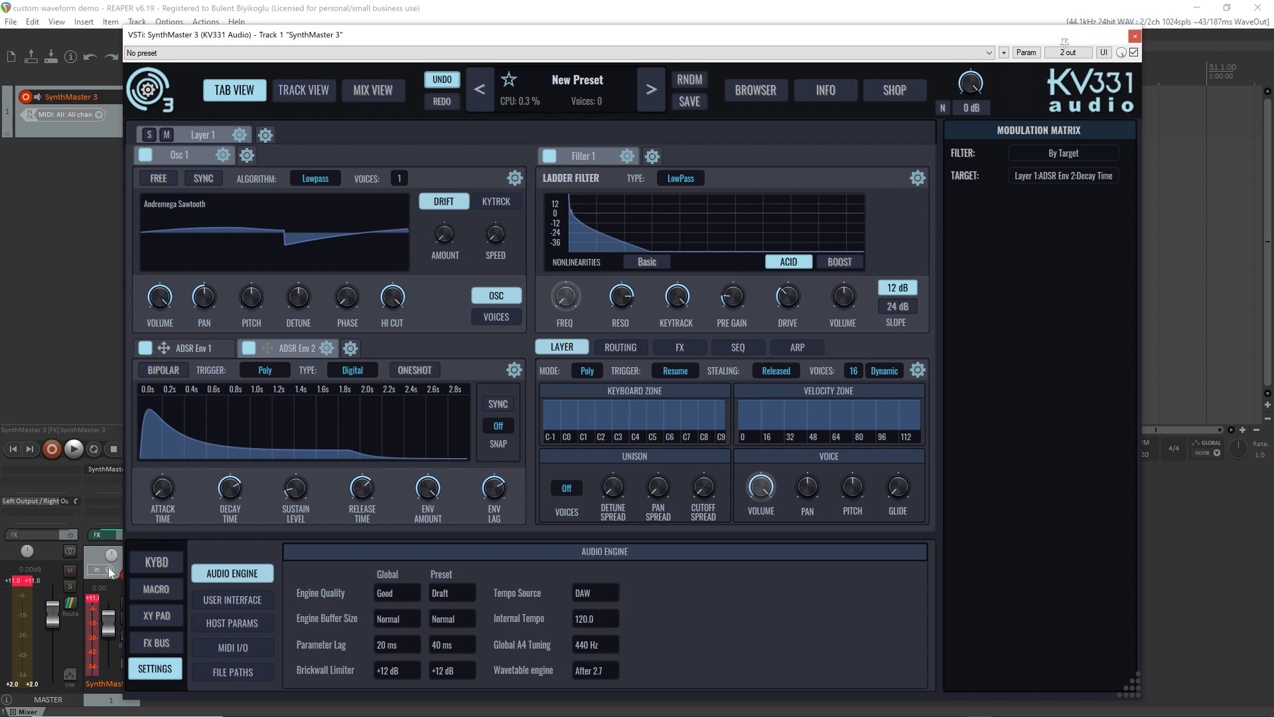
# Step: Show the on-screen keyboard and assign ADSR Env 2 to modulate Filter 1's cutoff
pyautogui.click(157, 562)
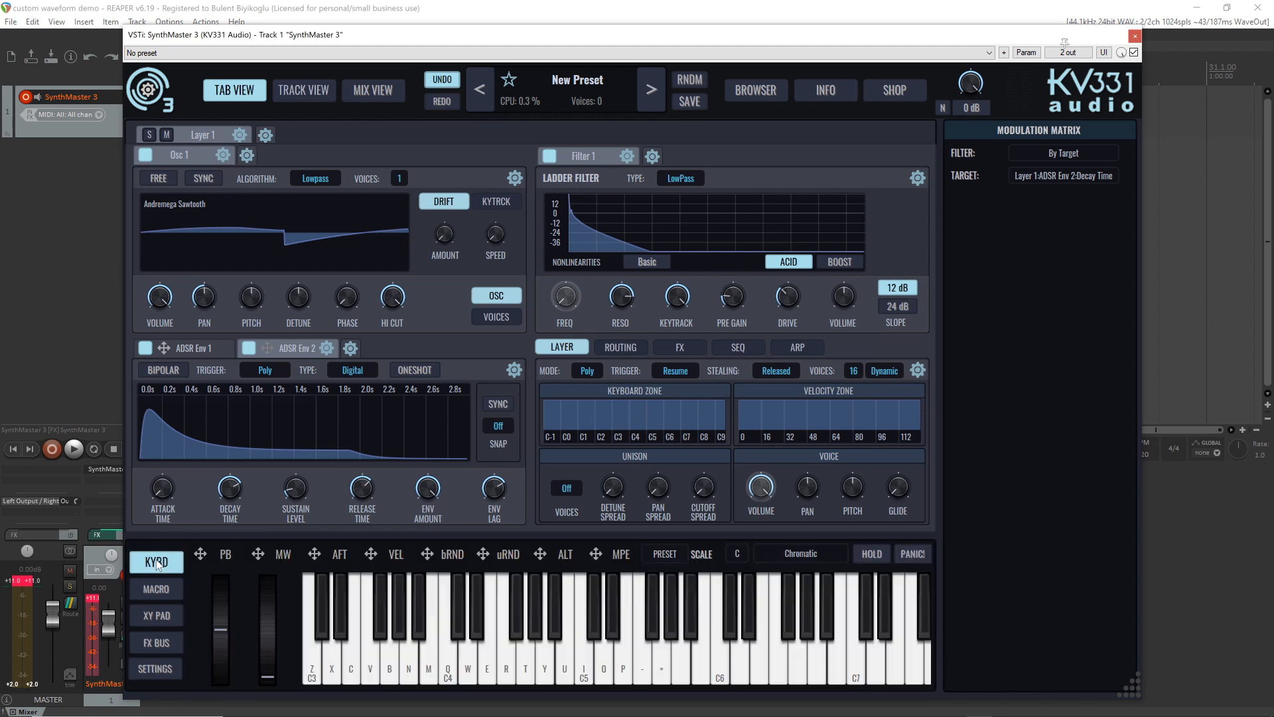
pyautogui.click(288, 349)
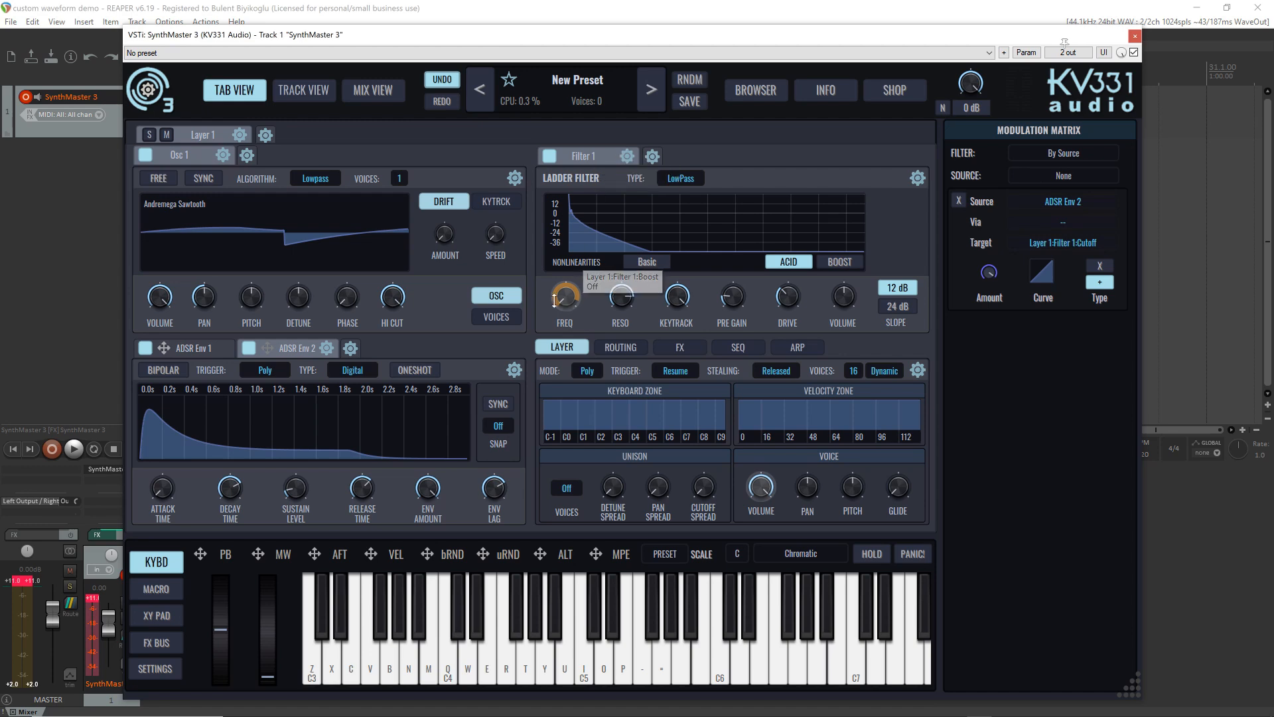
pyautogui.moveTo(575, 301)
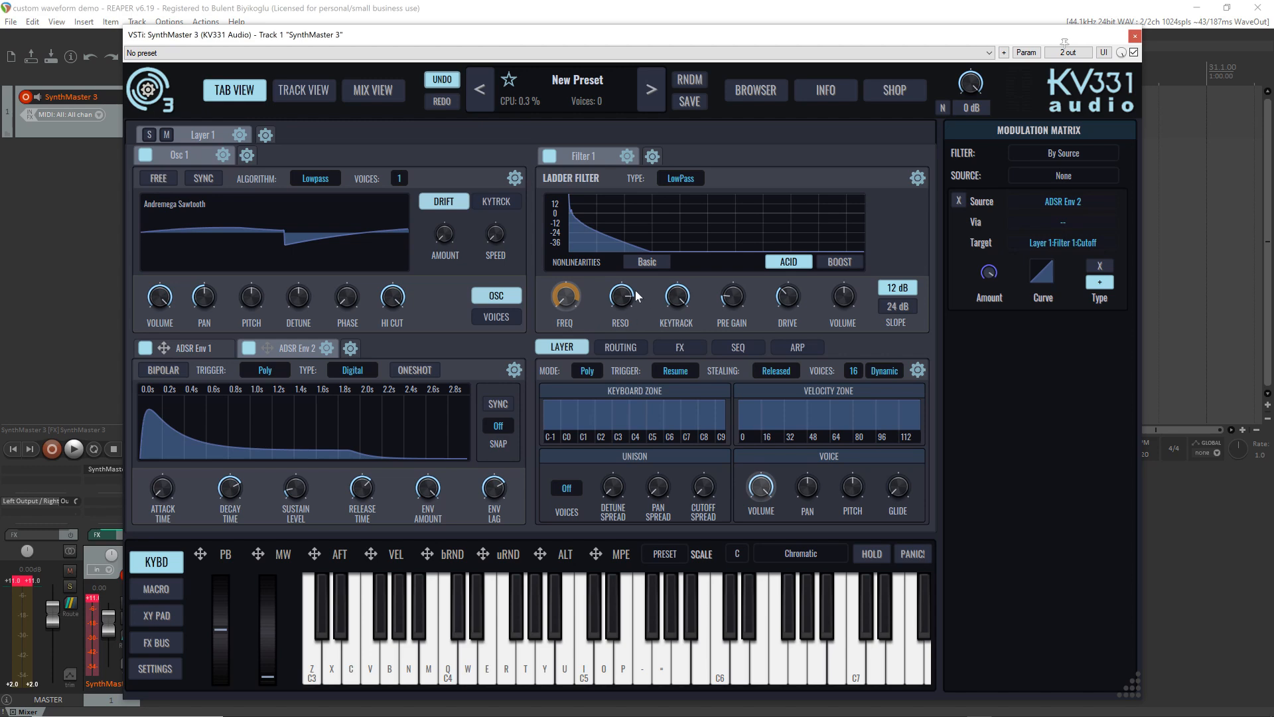
# Step: Lower Filter 1's resonance, turn off Acid with a 24 dB slope, and reduce the lag of ADSR Env 2
pyautogui.moveTo(636, 291); pyautogui.dragTo(638, 317)
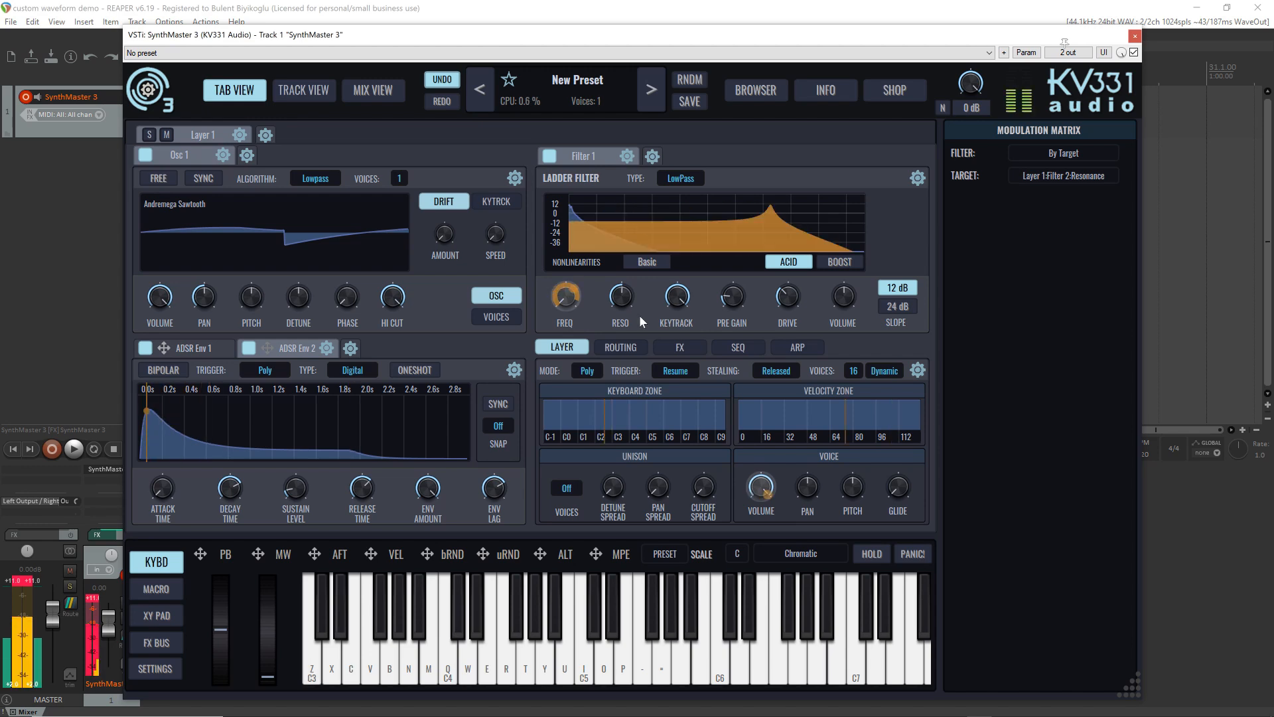
pyautogui.click(790, 263)
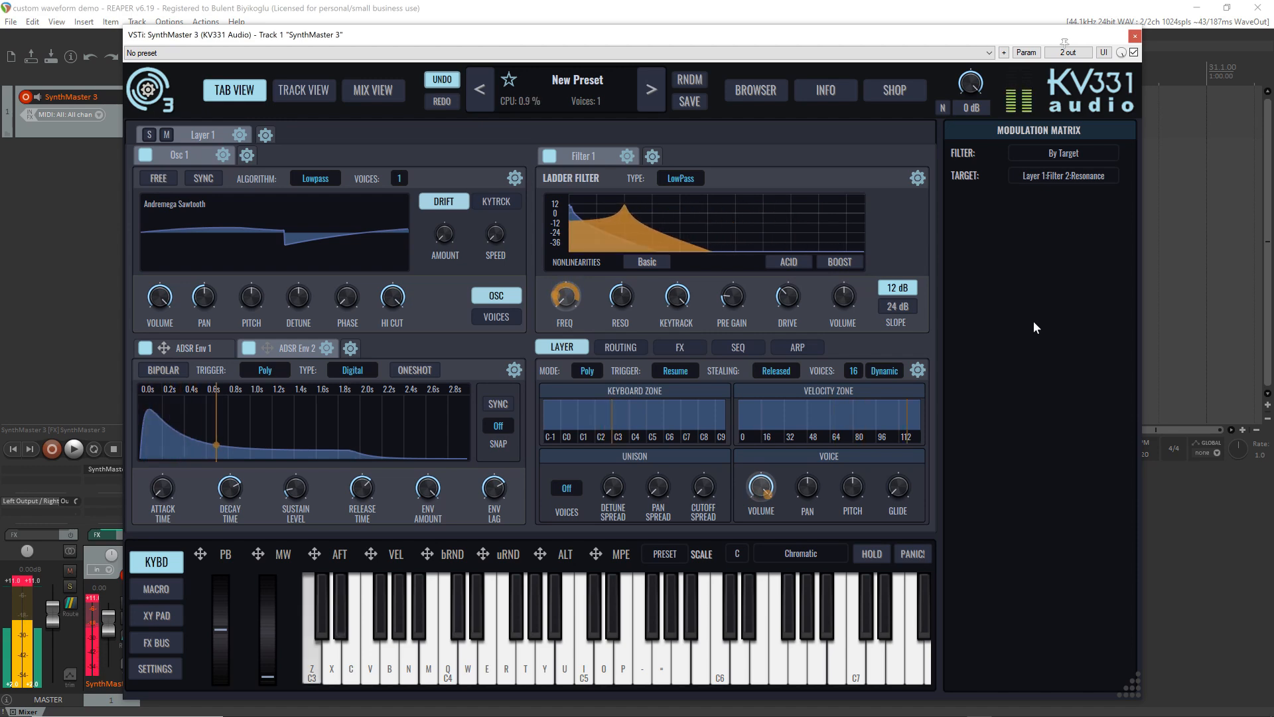
pyautogui.click(898, 306)
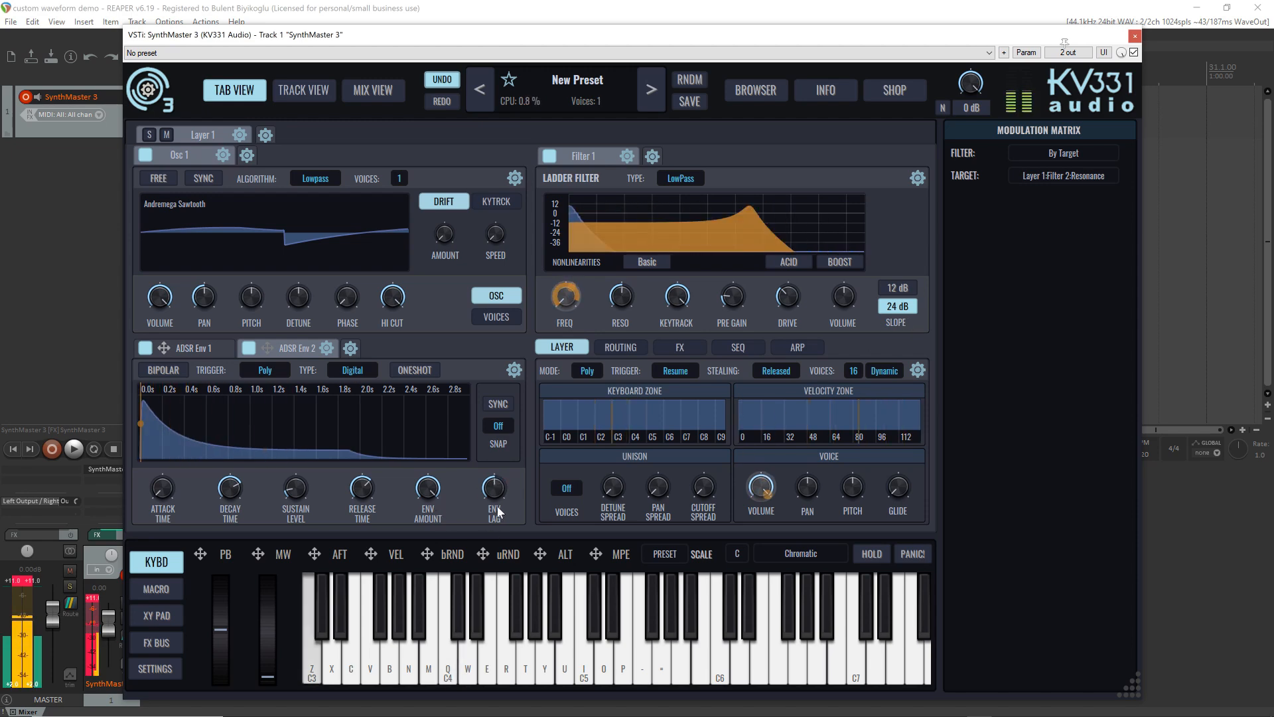
pyautogui.moveTo(500, 494)
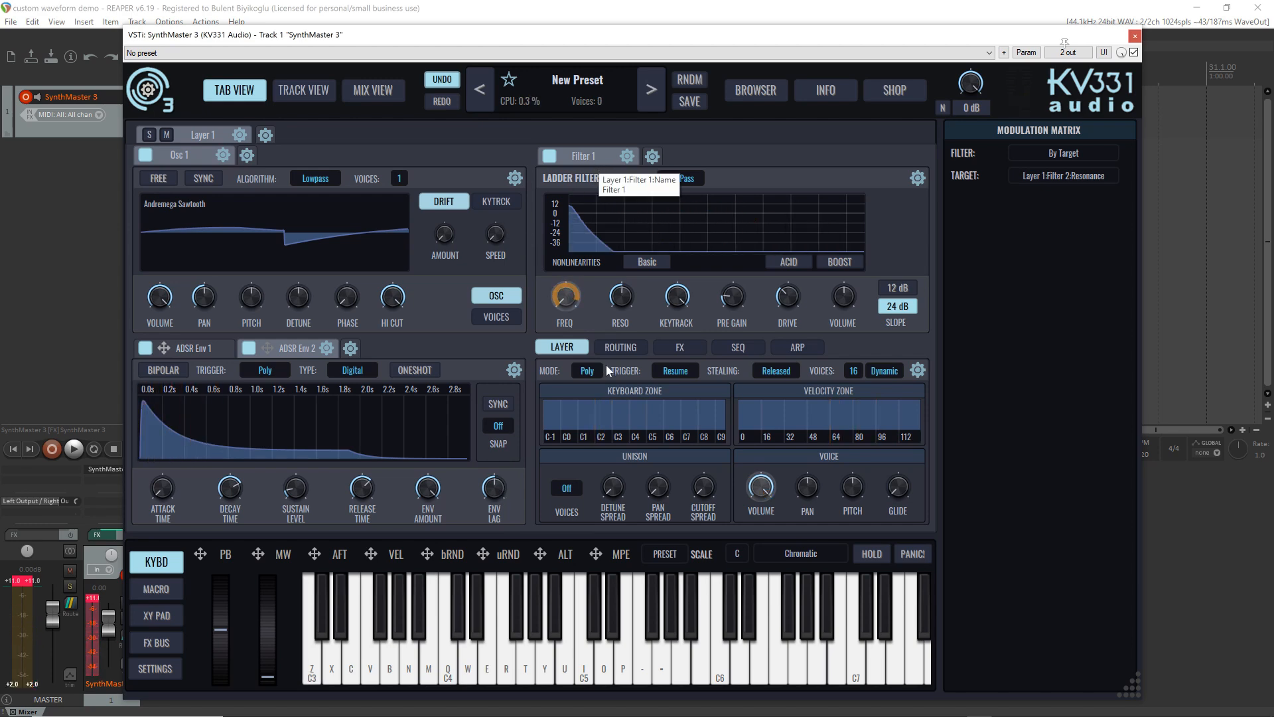
# Step: Open Layer 1's routing view and add two Basic Osc oscillators, Osc 2 and Osc 3
pyautogui.click(622, 348)
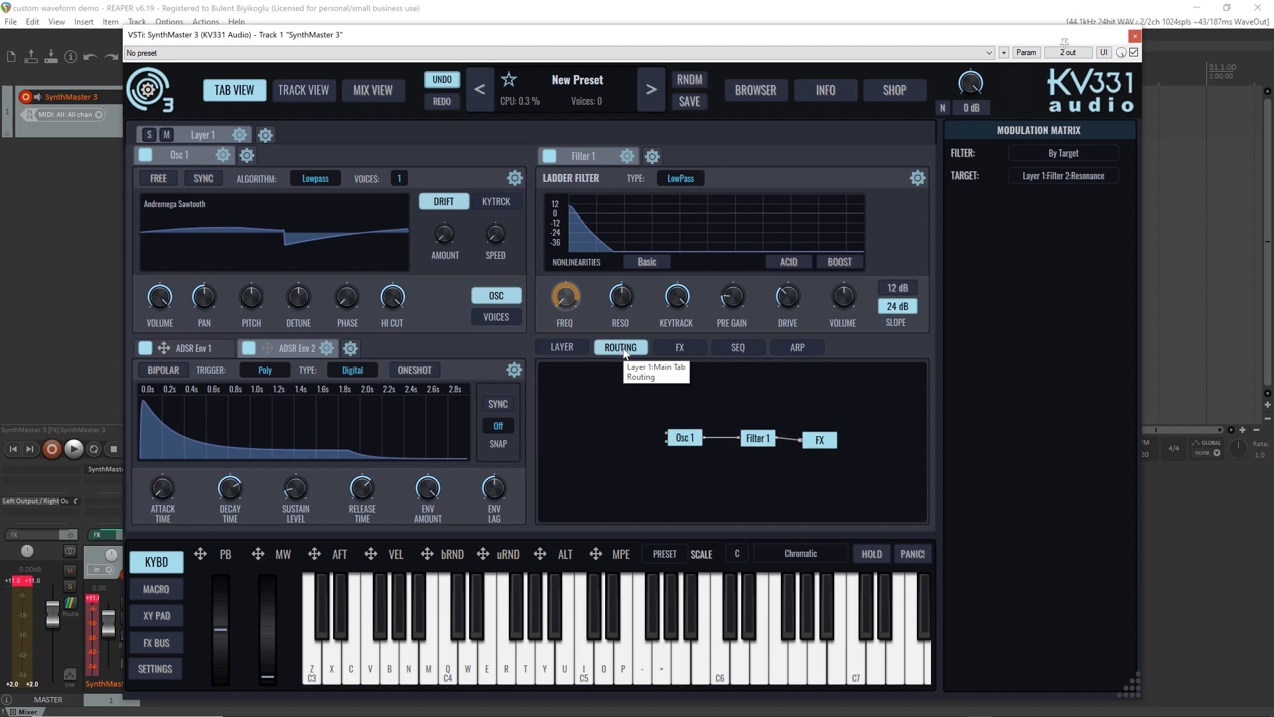
pyautogui.rightClick(574, 410)
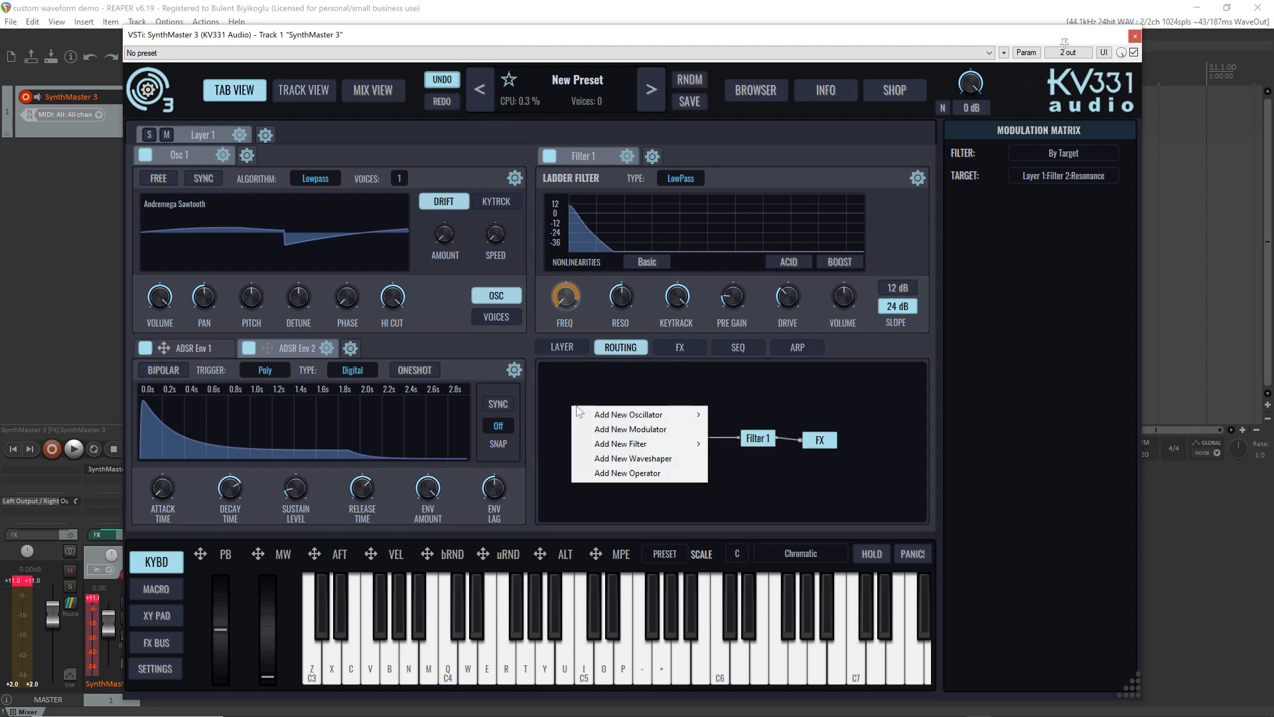
pyautogui.moveTo(631, 414)
pyautogui.click(744, 415)
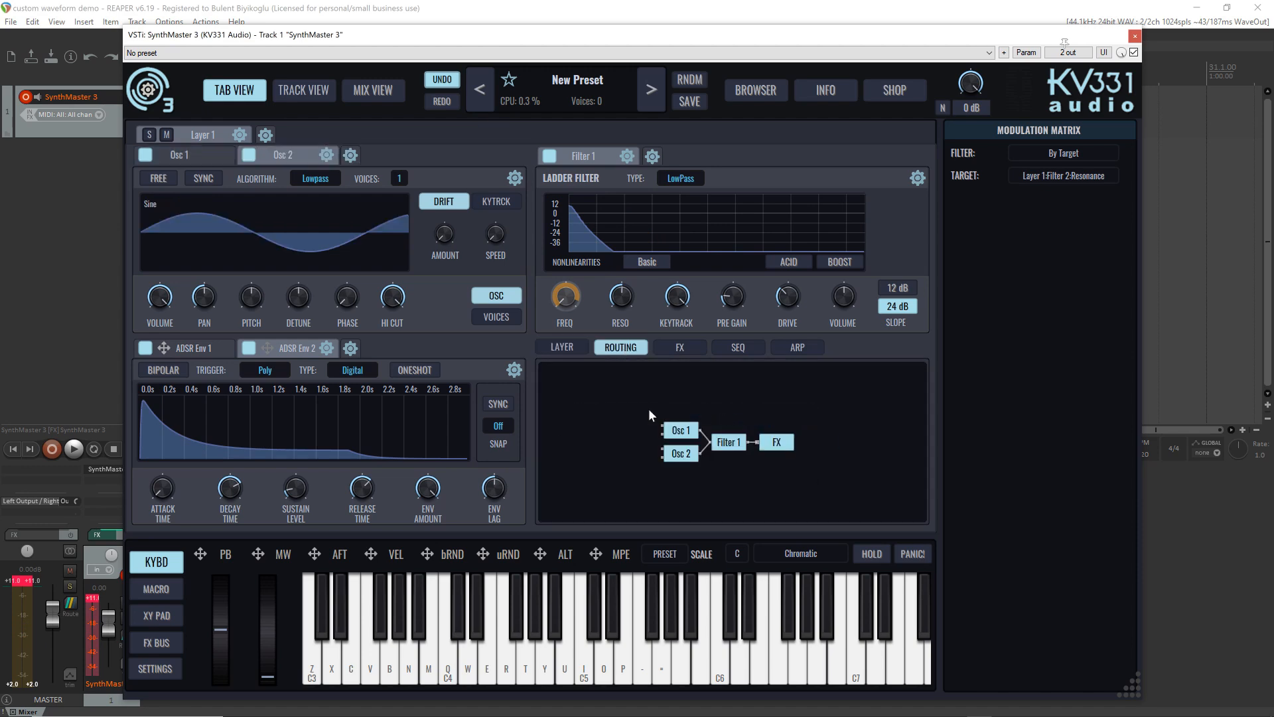
pyautogui.rightClick(564, 398)
pyautogui.click(744, 407)
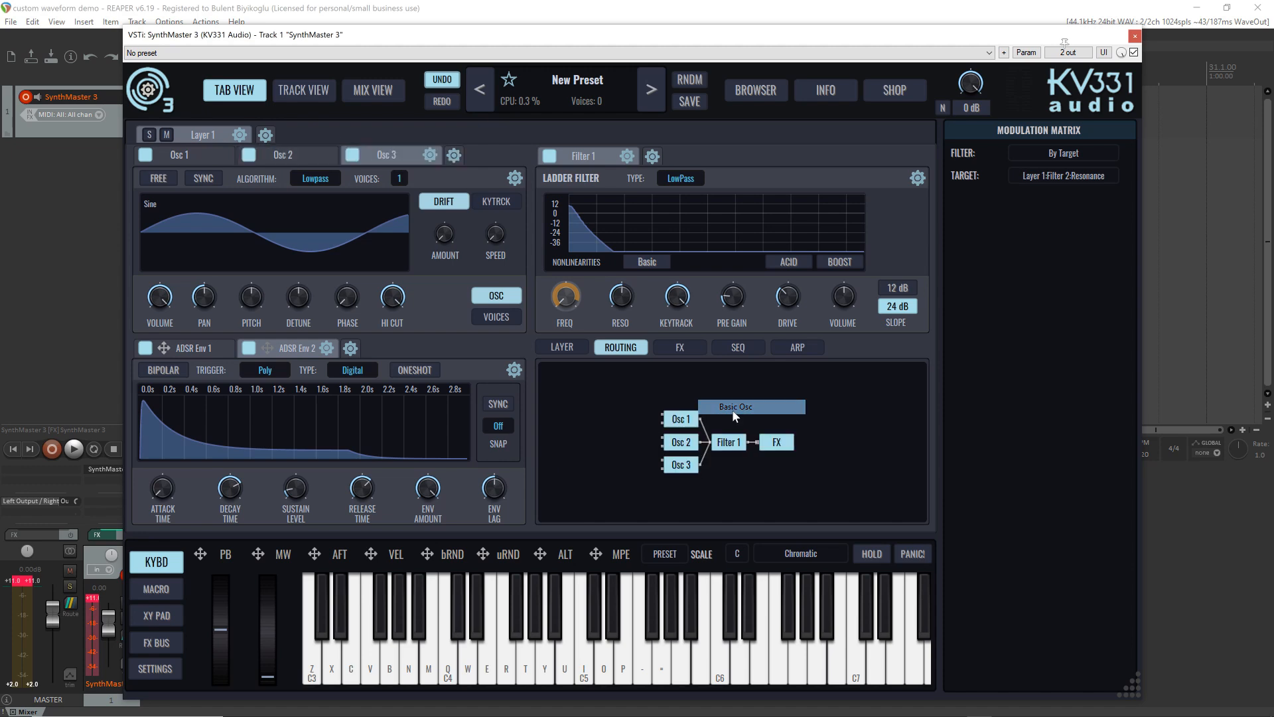
# Step: Set Osc 1's waveform to the factory analog single cycle waveform Oobee Sawtooth
pyautogui.click(205, 152)
pyautogui.click(198, 230)
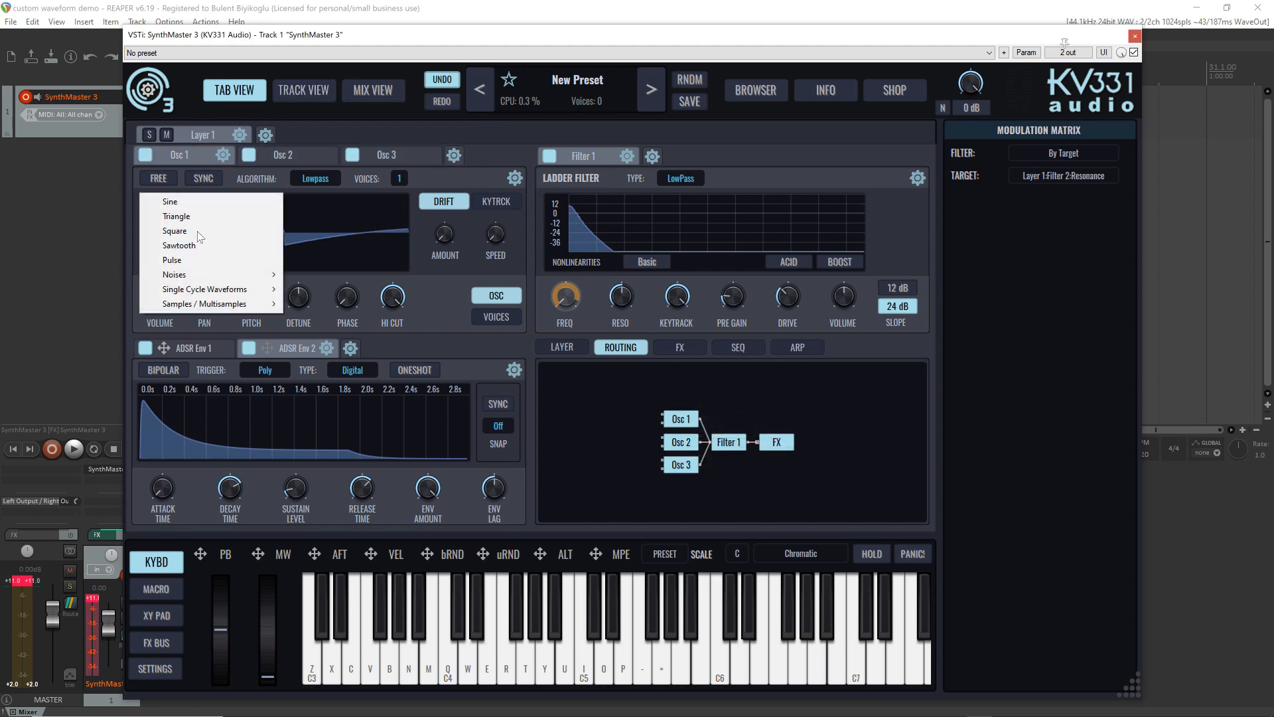
pyautogui.moveTo(241, 296)
pyautogui.moveTo(385, 326)
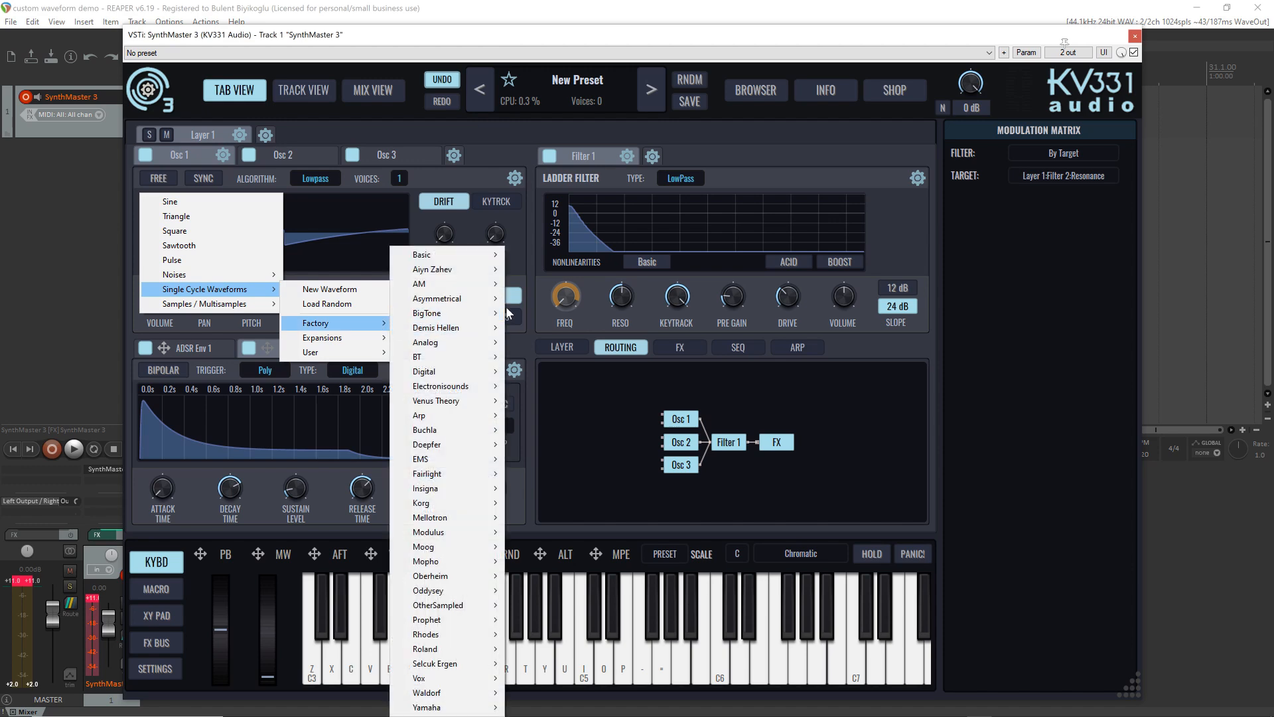
pyautogui.moveTo(468, 346)
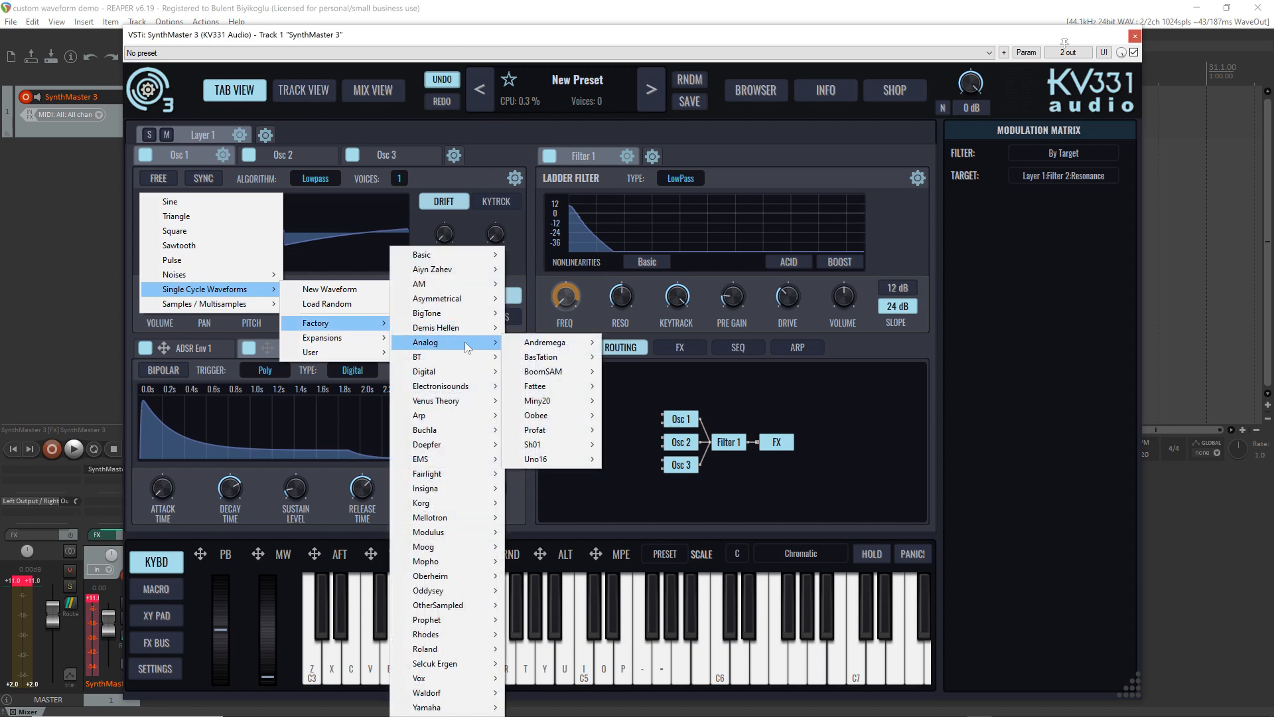
pyautogui.moveTo(575, 420)
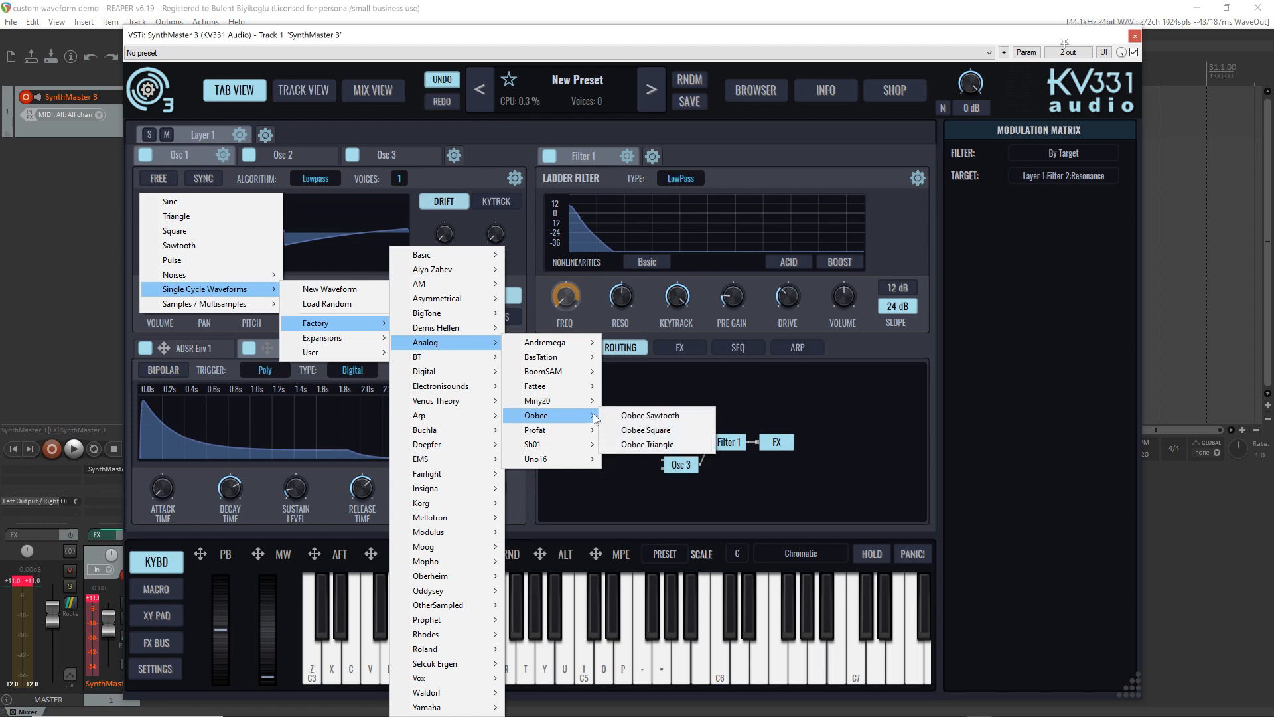
pyautogui.click(647, 415)
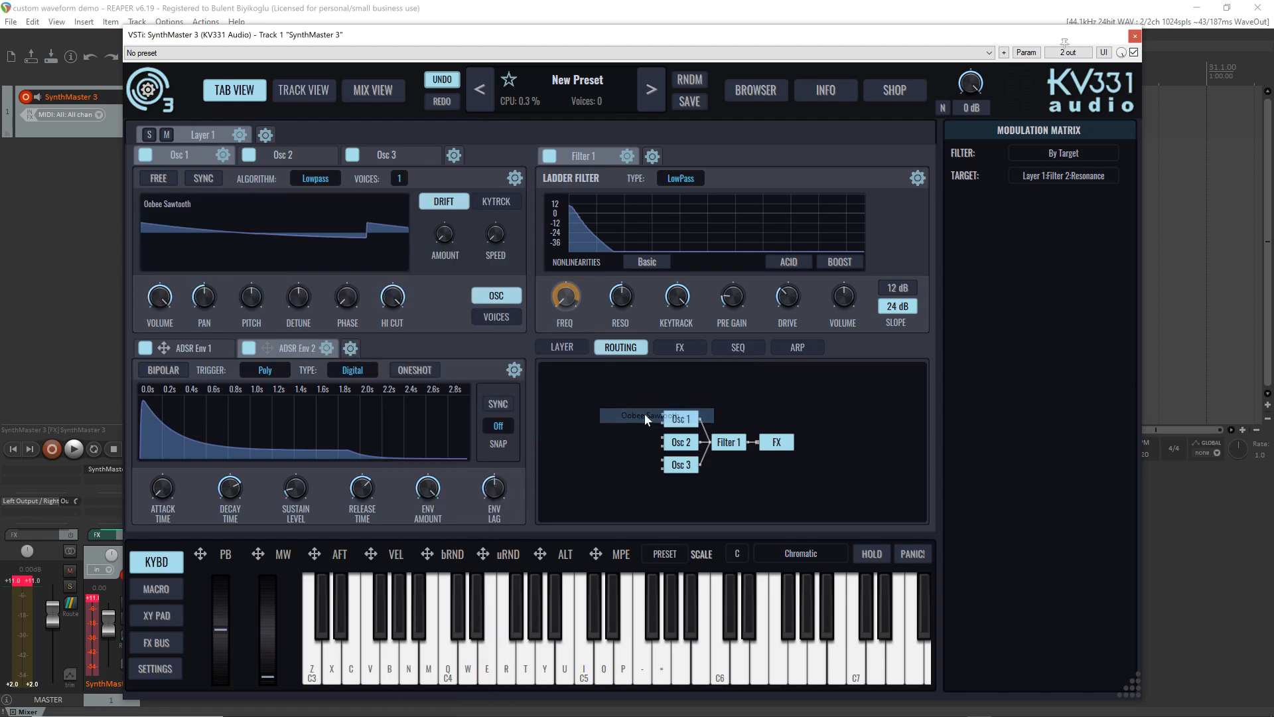
# Step: Set Osc 2's waveform to the factory analog Oobee Square and raise its pitch while playing test notes
pyautogui.click(282, 155)
pyautogui.click(261, 221)
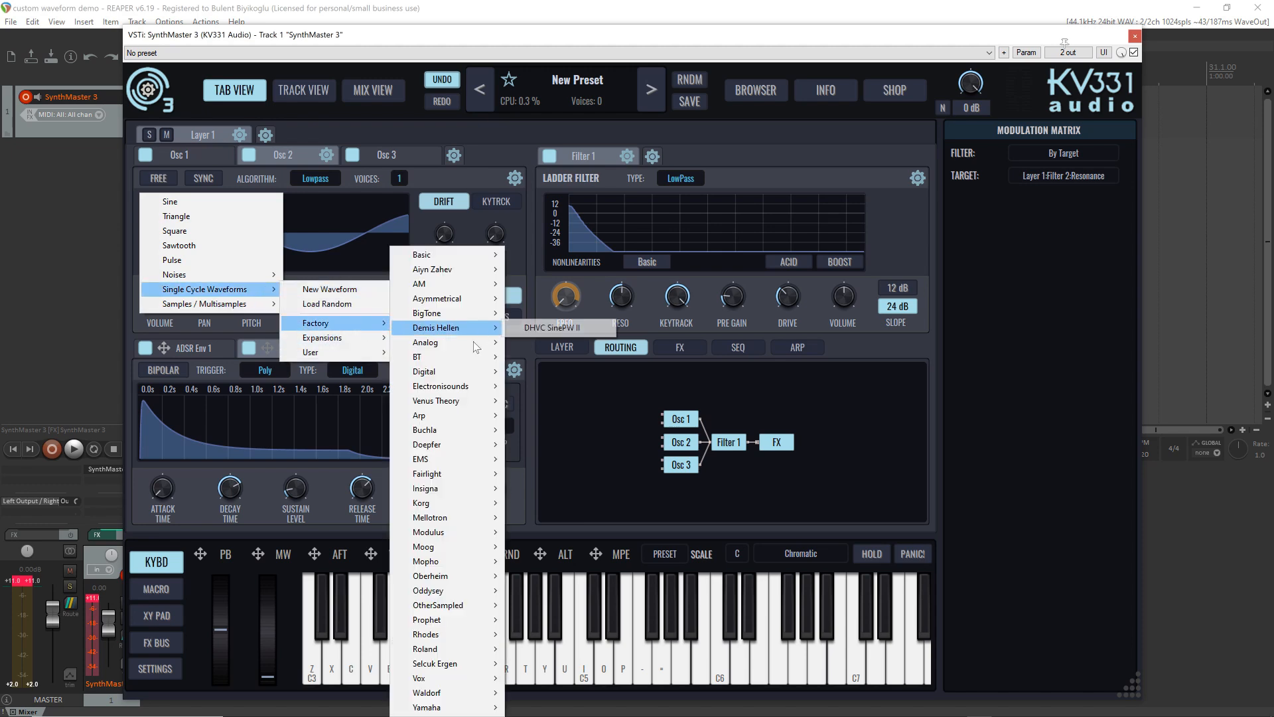
pyautogui.moveTo(588, 424)
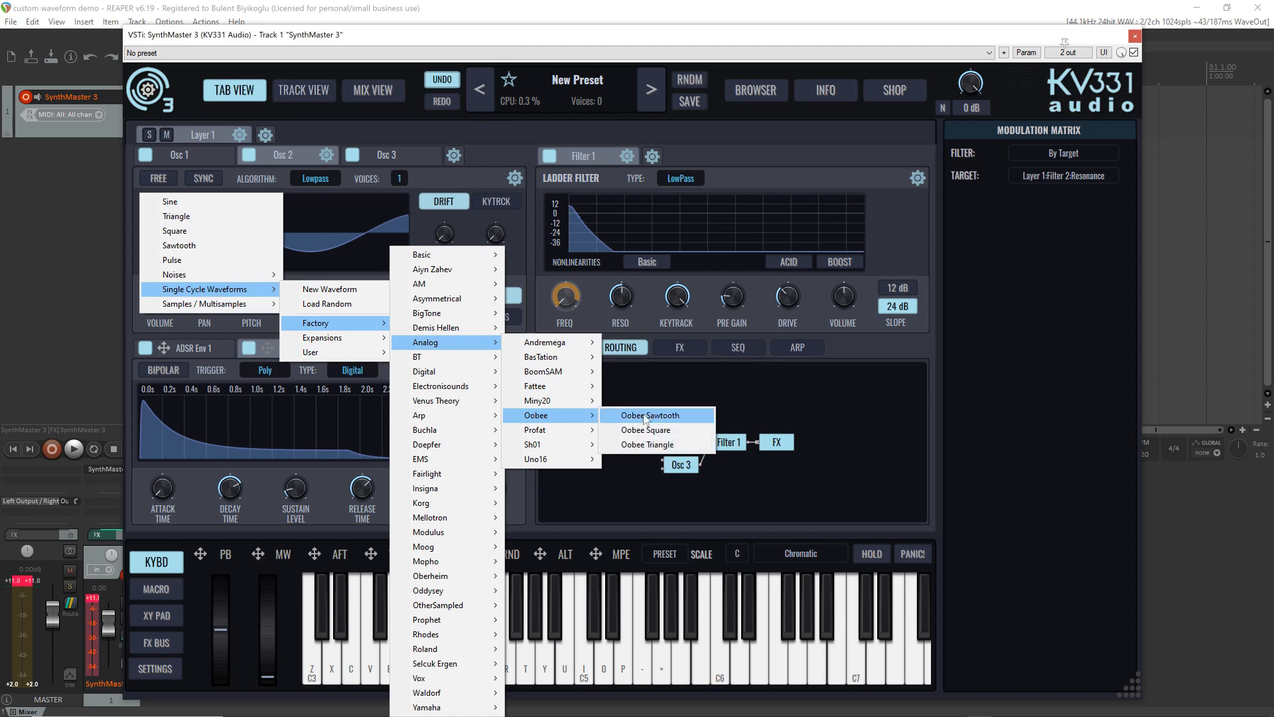
pyautogui.click(655, 432)
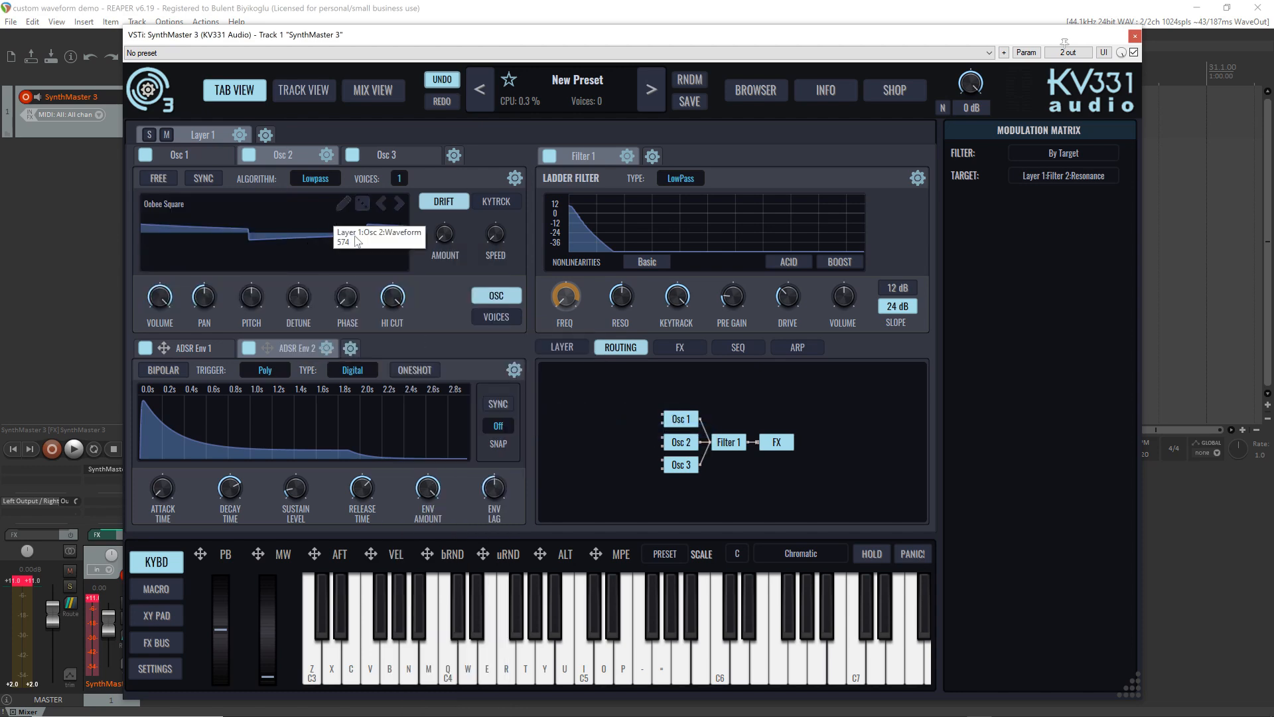
pyautogui.press('z')
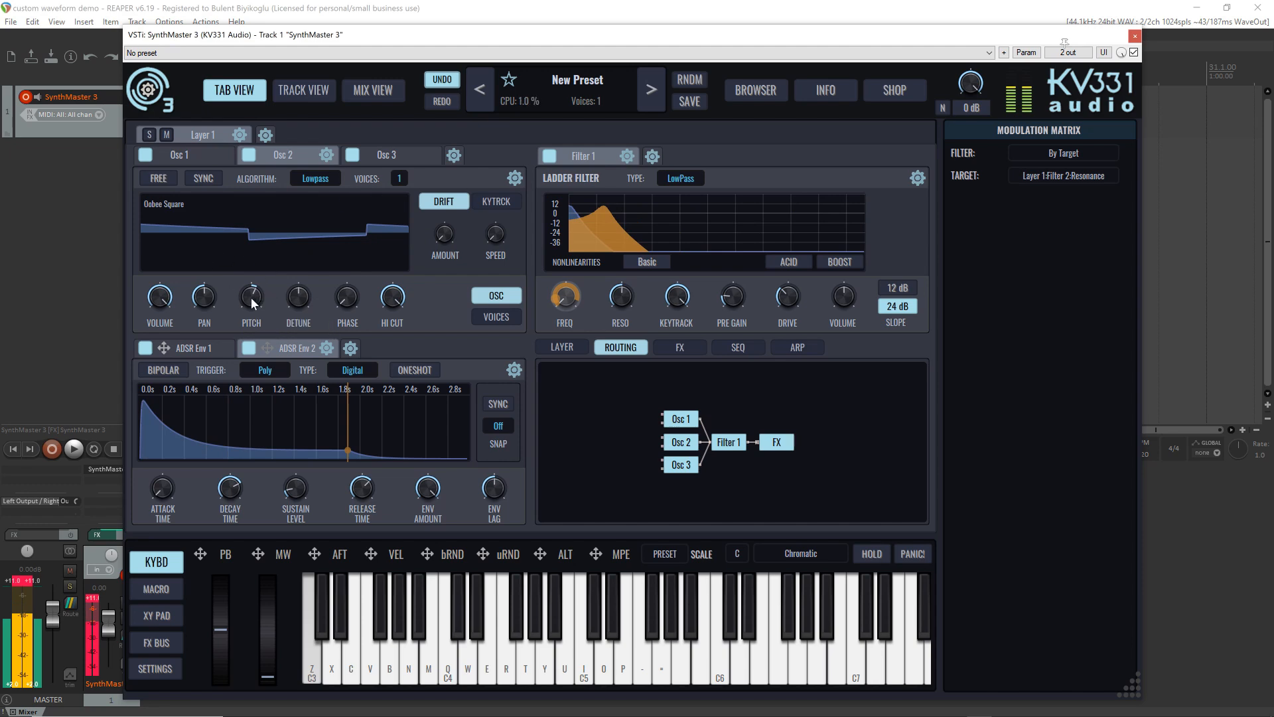
pyautogui.press('z')
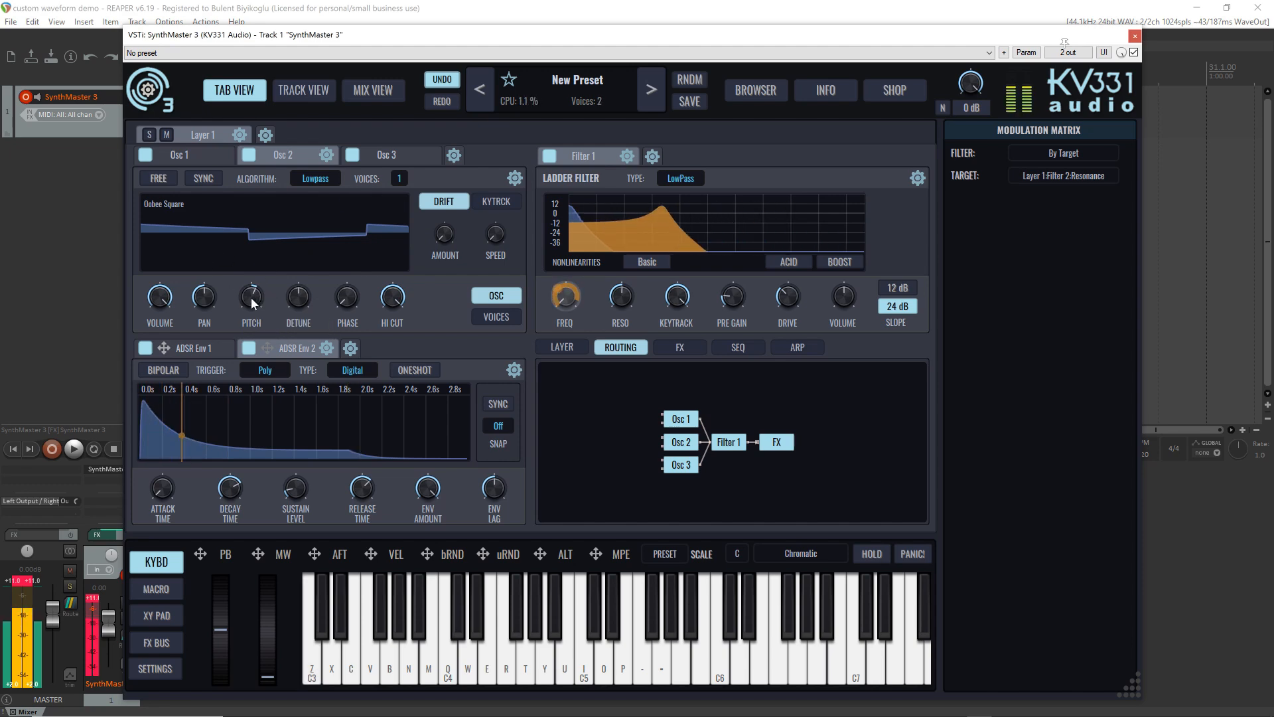
# Step: Set Osc 3's waveform to the factory analog single cycle waveform Oobee Sawtooth
pyautogui.click(377, 151)
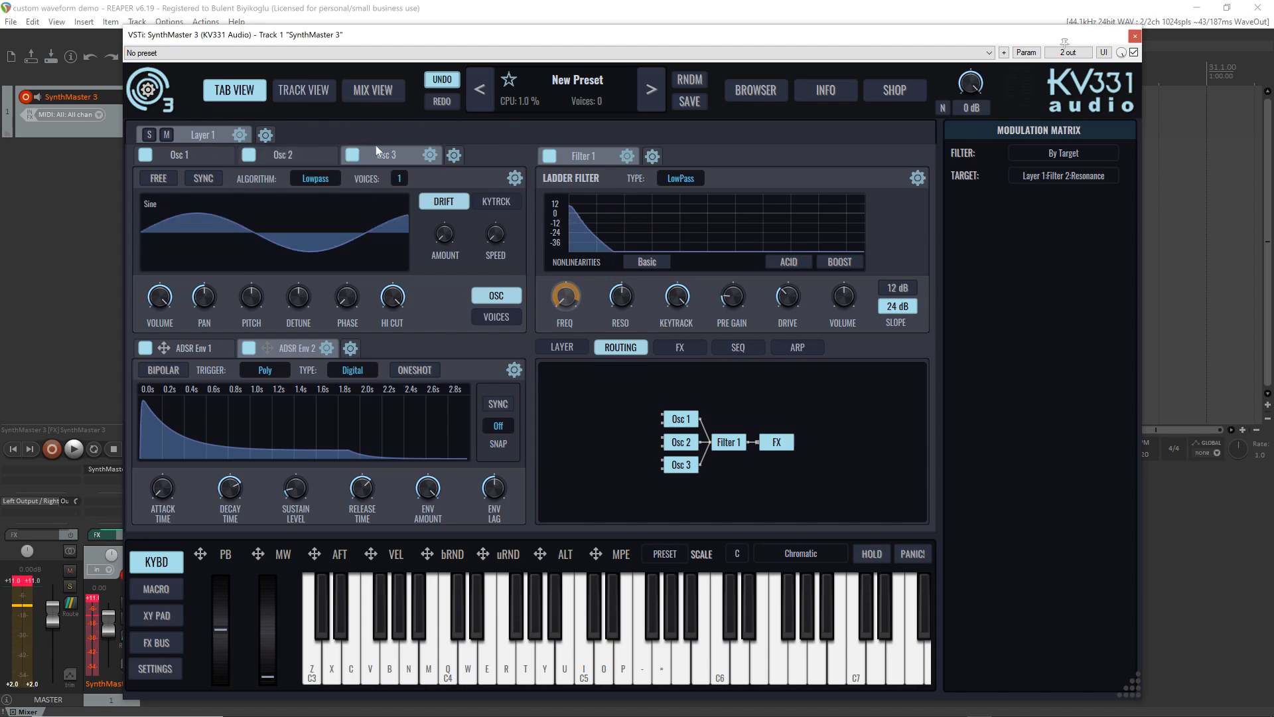
pyautogui.click(203, 224)
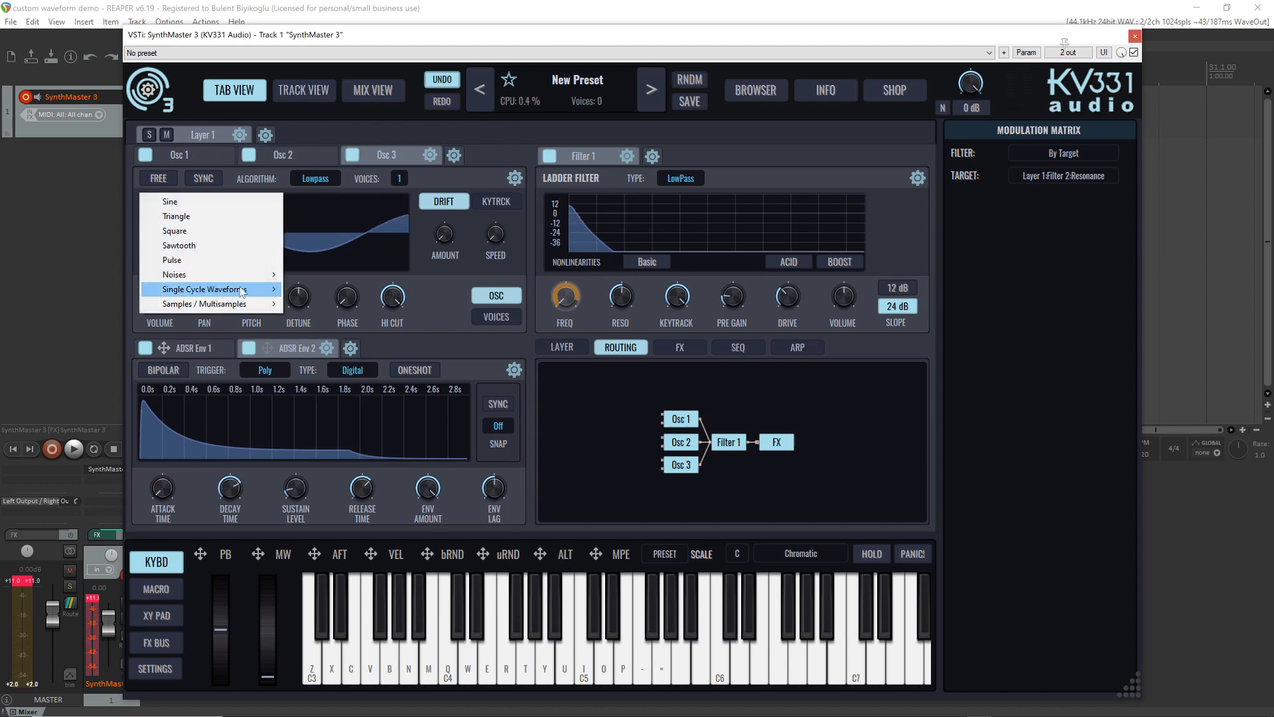
pyautogui.moveTo(367, 329)
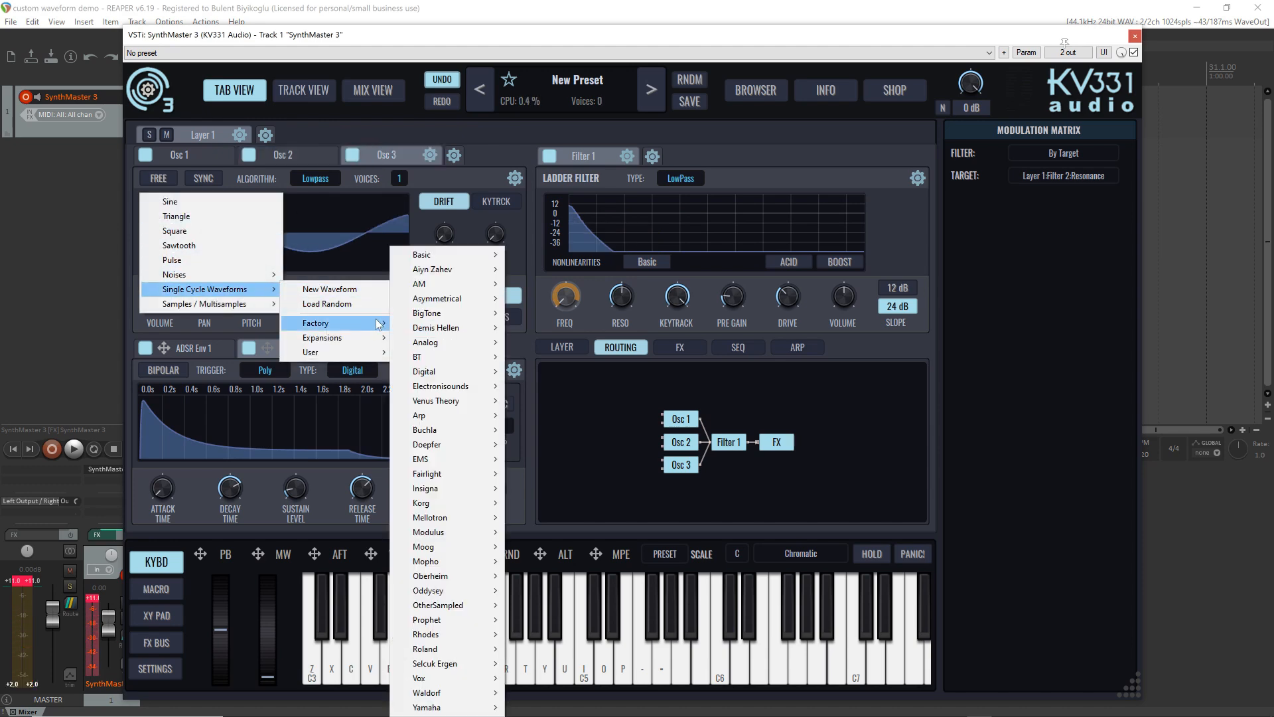
pyautogui.moveTo(491, 343)
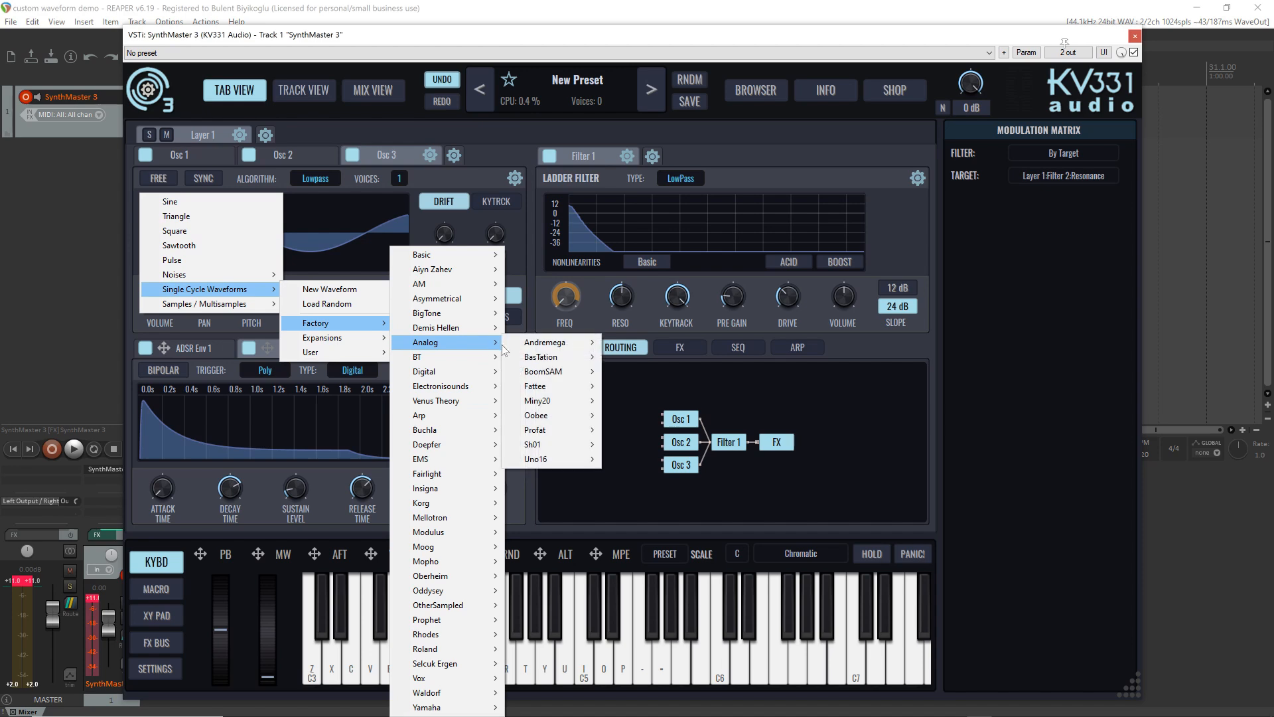
pyautogui.moveTo(569, 422)
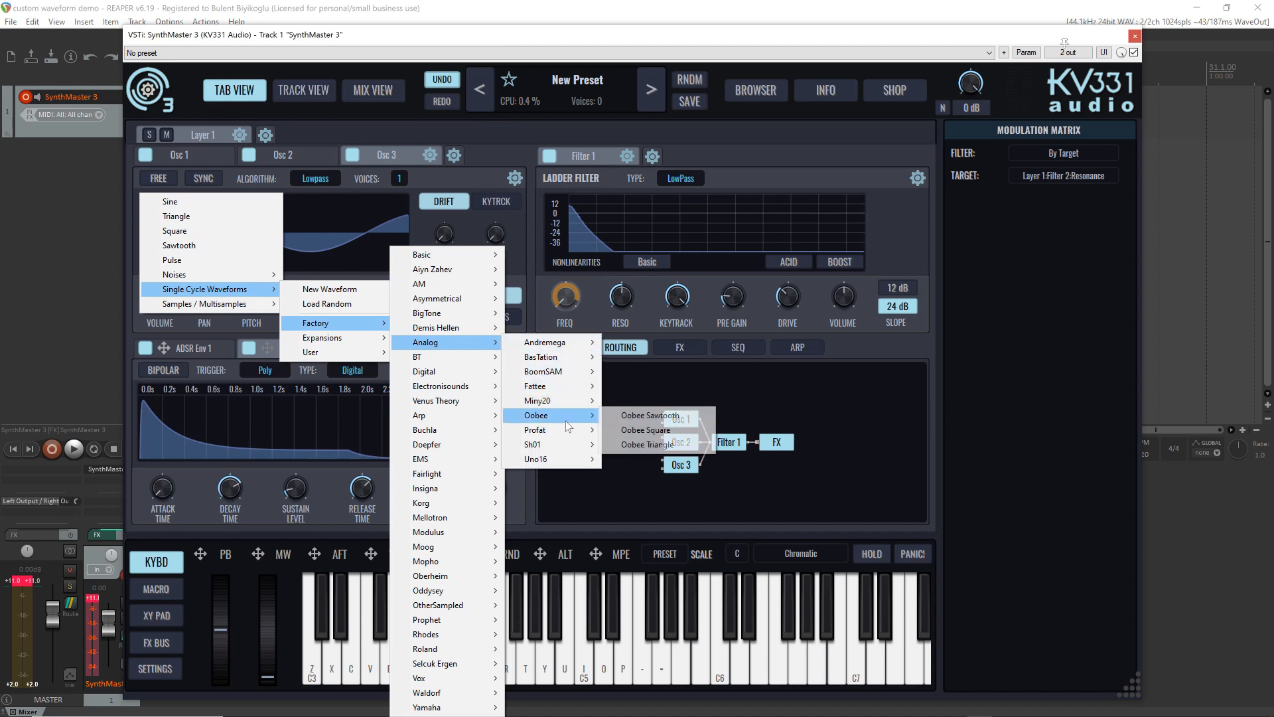
pyautogui.click(650, 418)
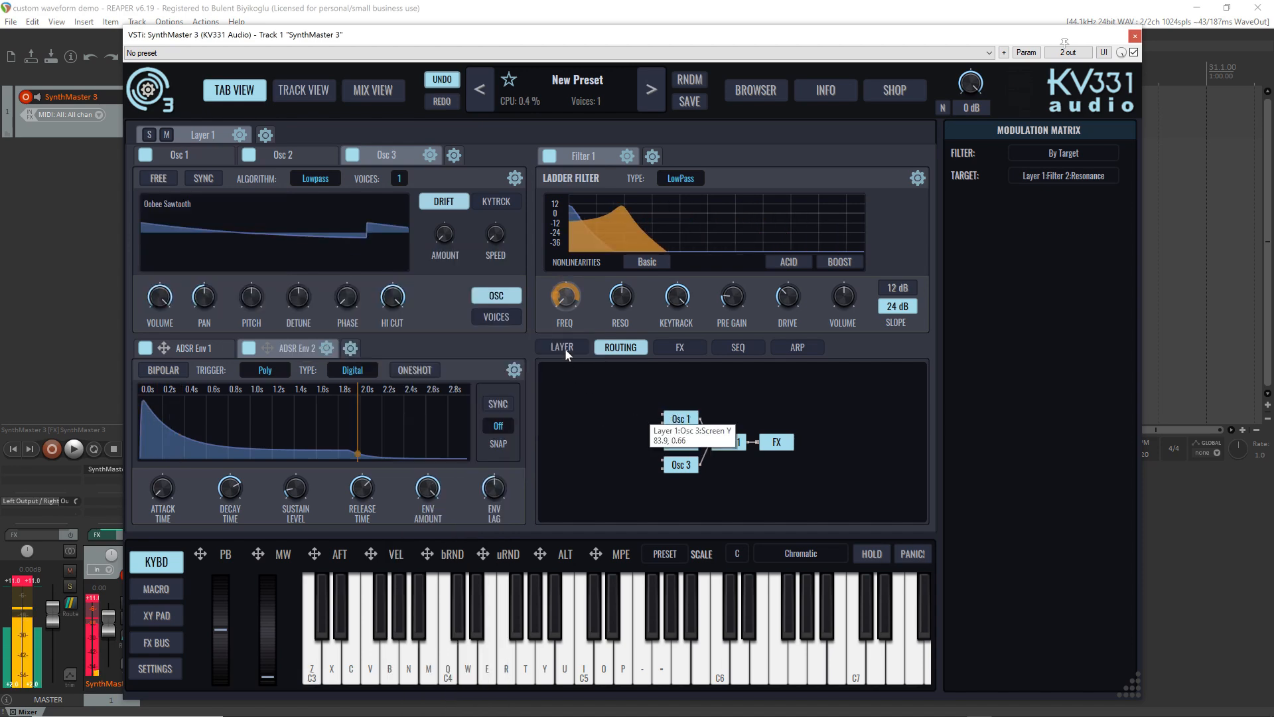
# Step: Turn on Free mode for Osc 1, Osc 2 and Osc 3 while adjusting their detune and drift amounts
pyautogui.click(297, 157)
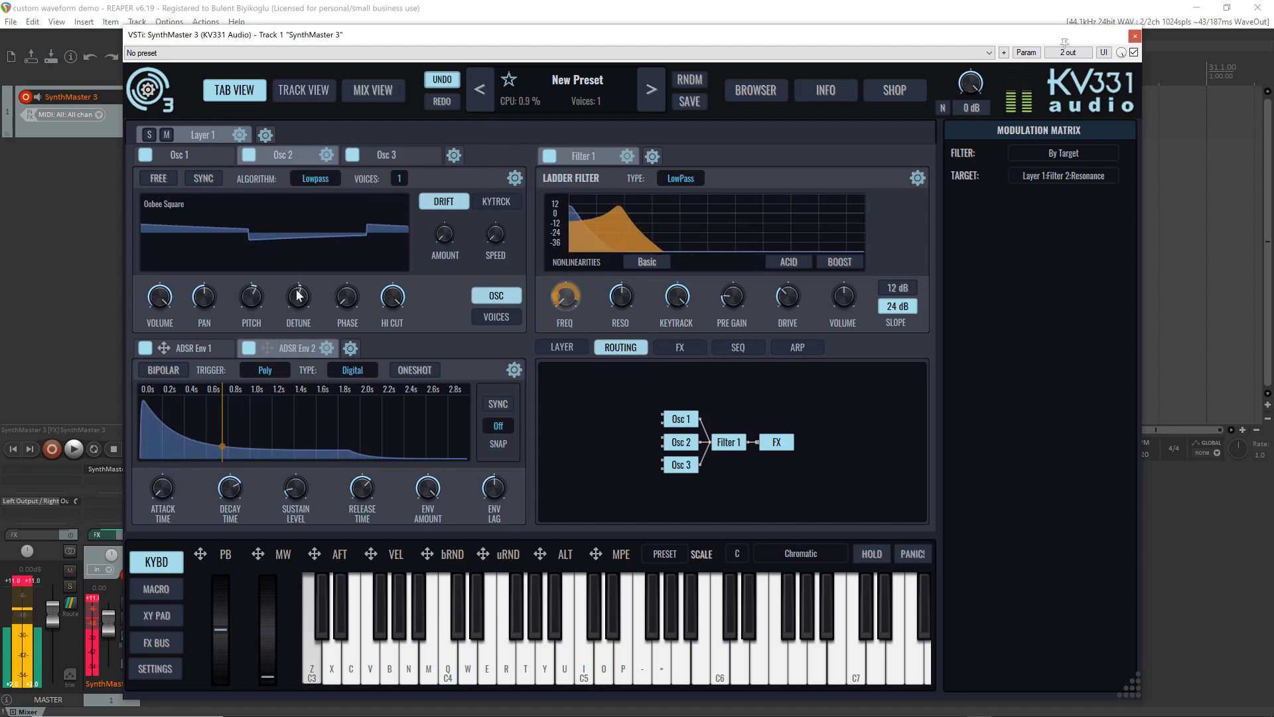
pyautogui.click(380, 159)
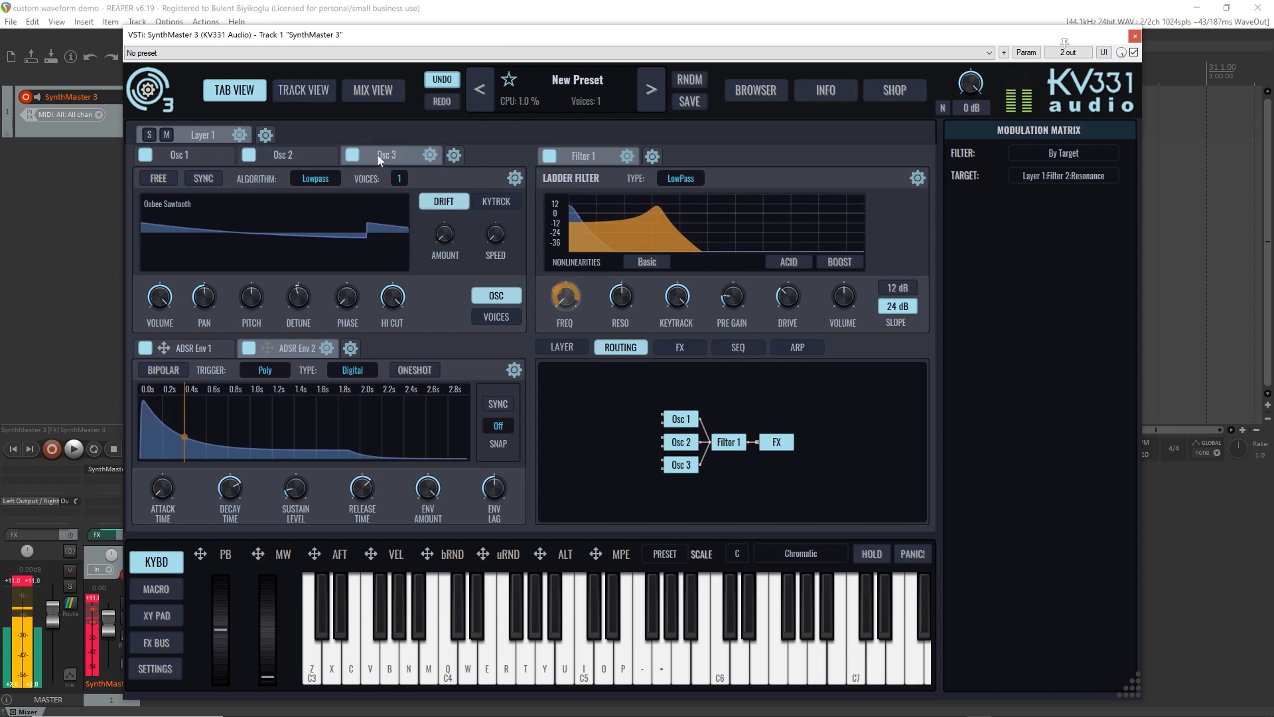
pyautogui.click(181, 158)
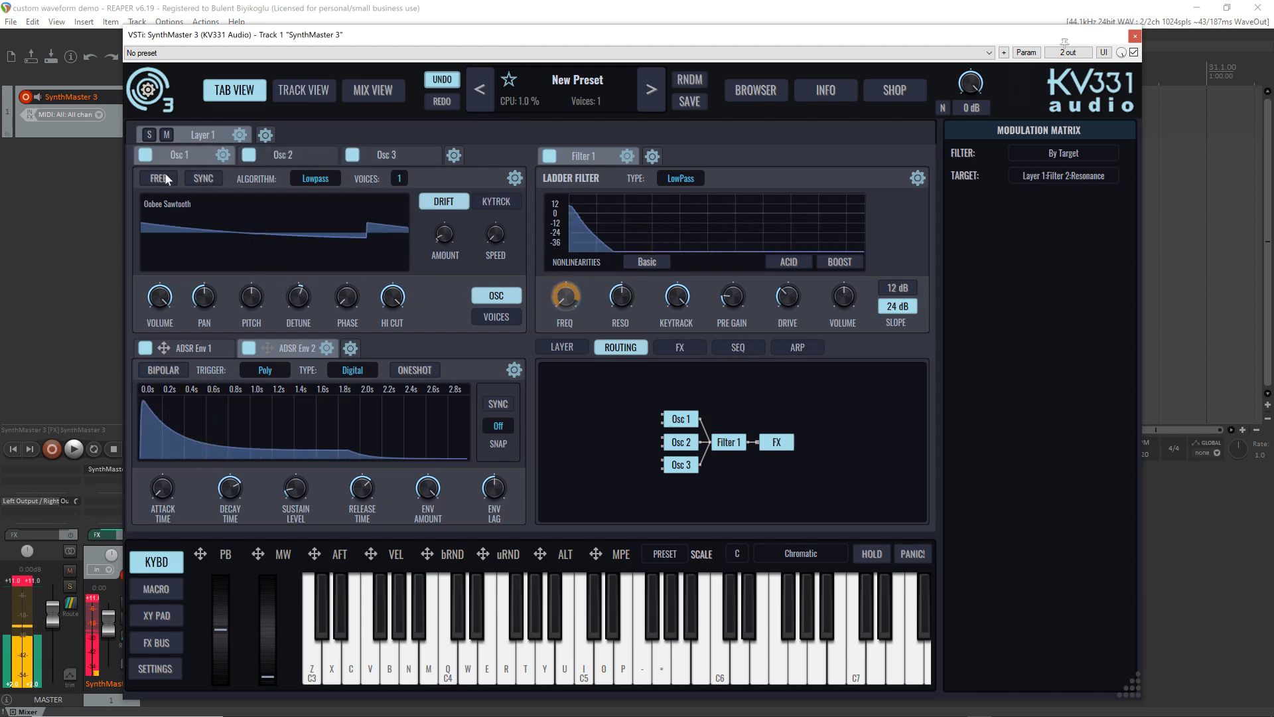
pyautogui.click(281, 160)
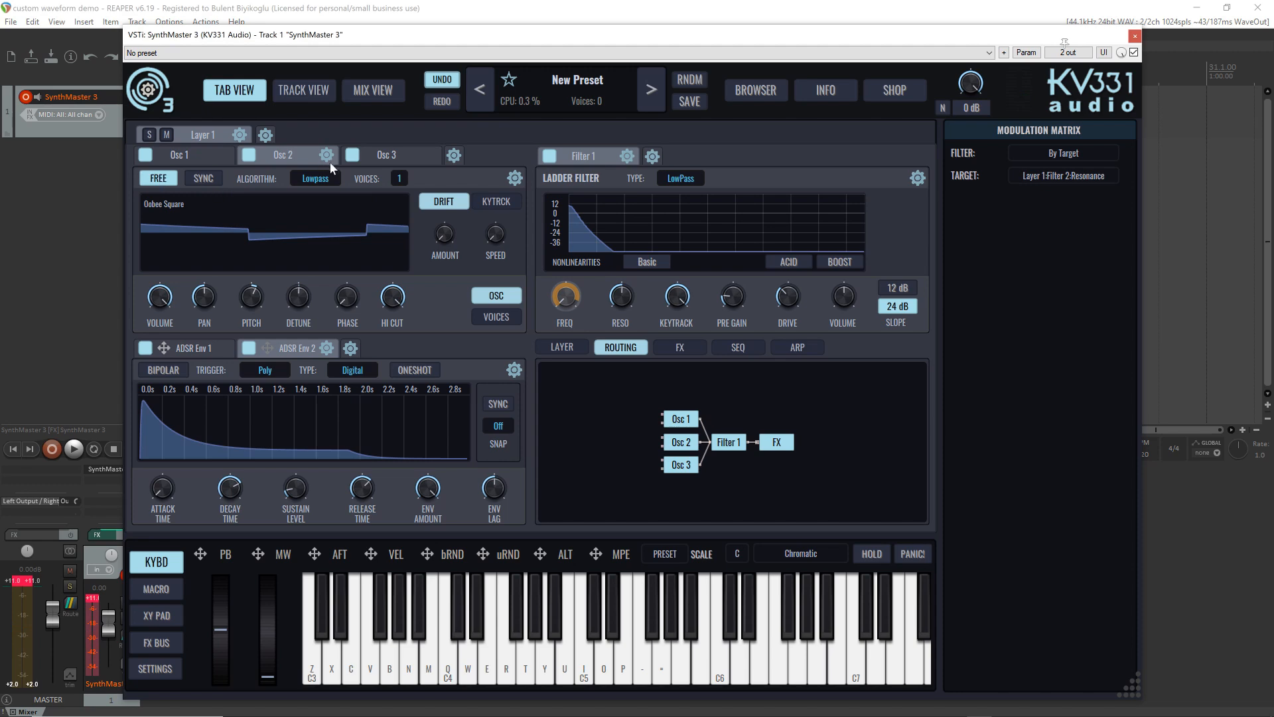
pyautogui.click(372, 156)
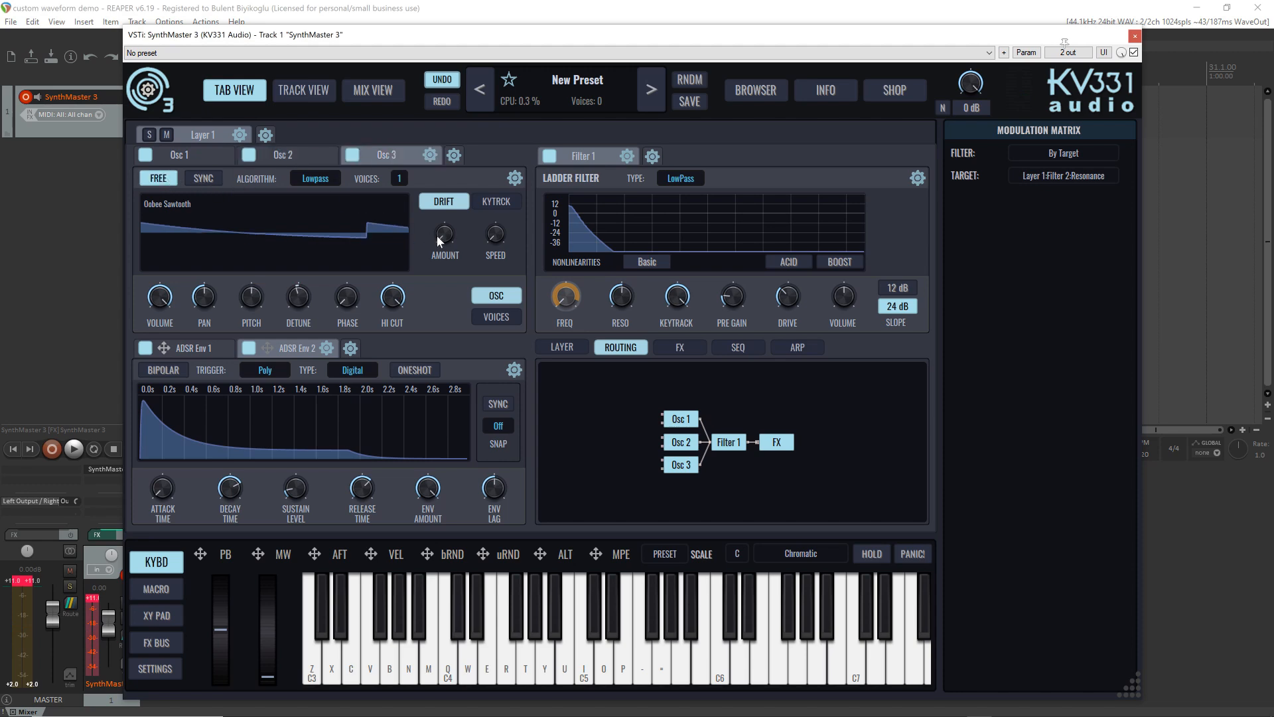
pyautogui.click(302, 160)
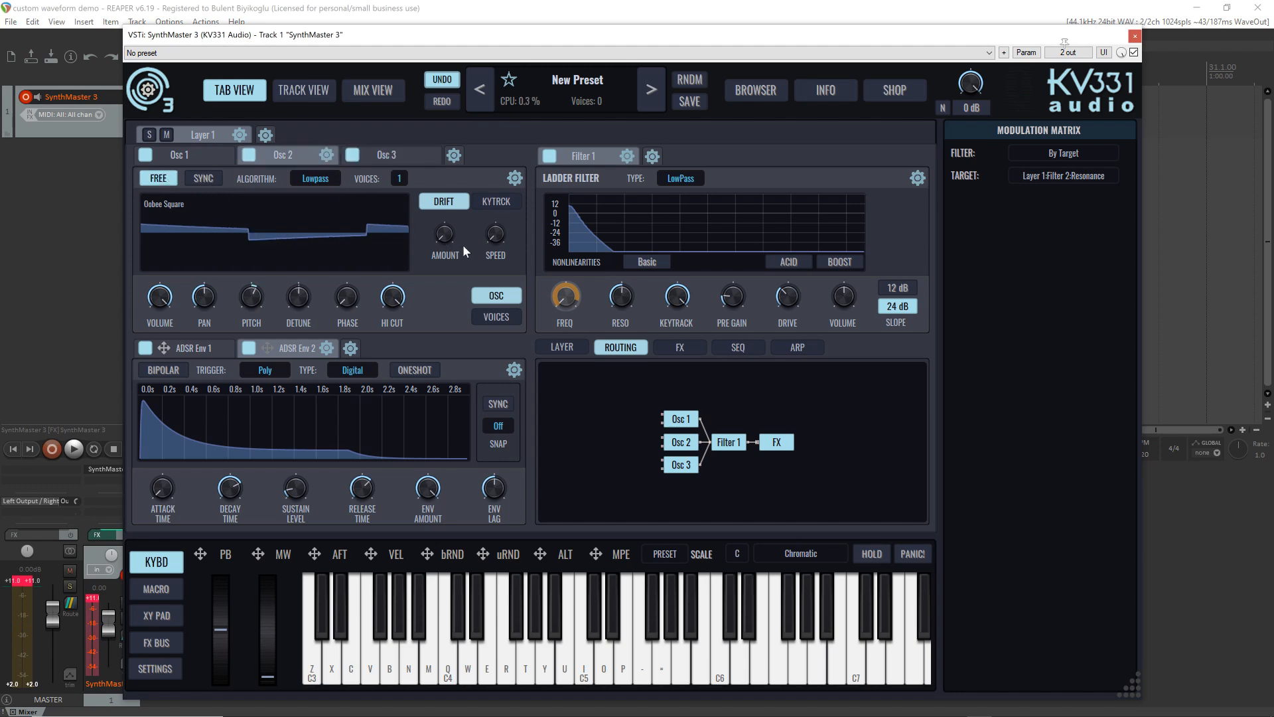
pyautogui.click(200, 154)
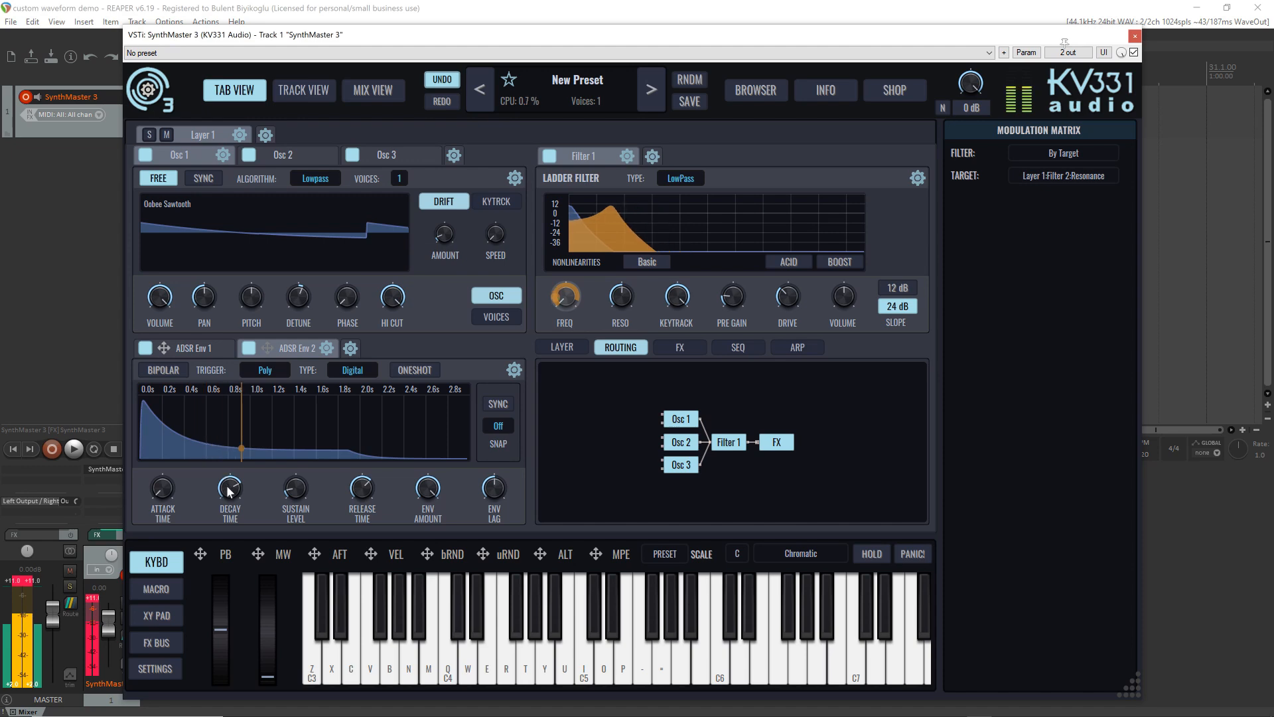
# Step: Lengthen ADSR Env 2's decay and release times, and lengthen ADSR Env 1's release time
pyautogui.moveTo(228, 486); pyautogui.dragTo(227, 476)
pyautogui.moveTo(355, 489); pyautogui.dragTo(356, 472)
pyautogui.click(197, 350)
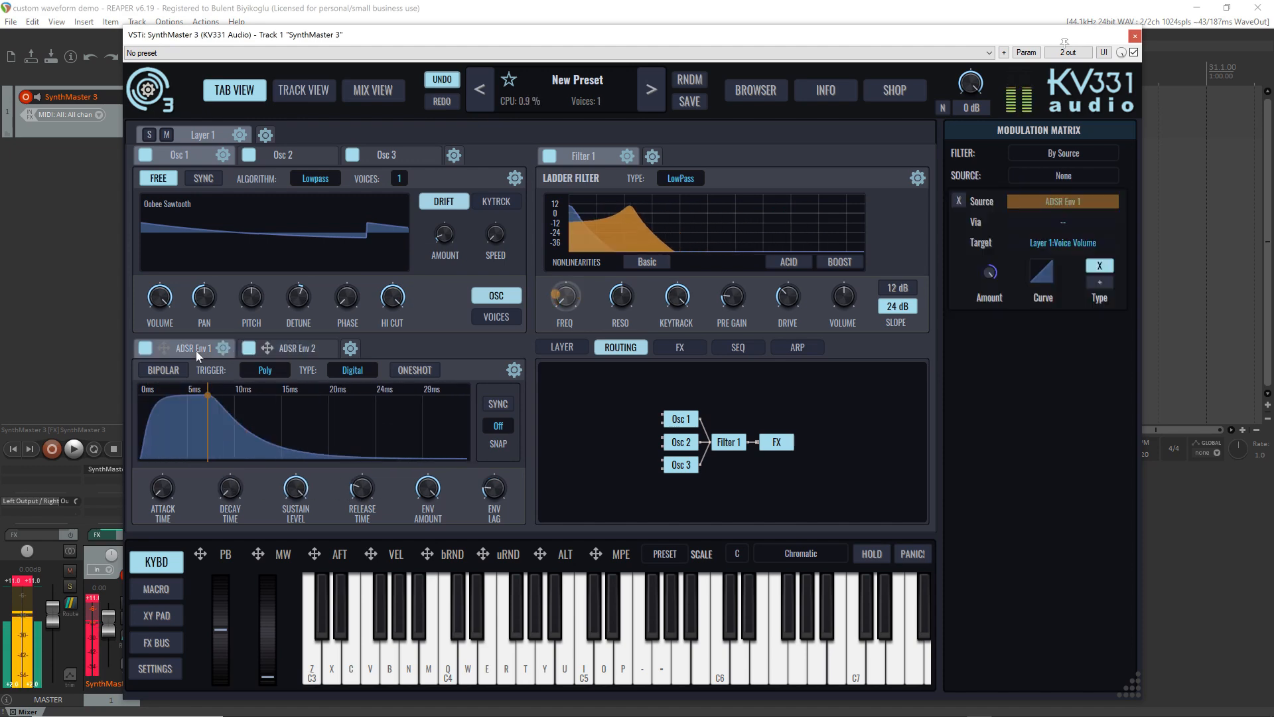
pyautogui.moveTo(358, 490); pyautogui.dragTo(348, 464)
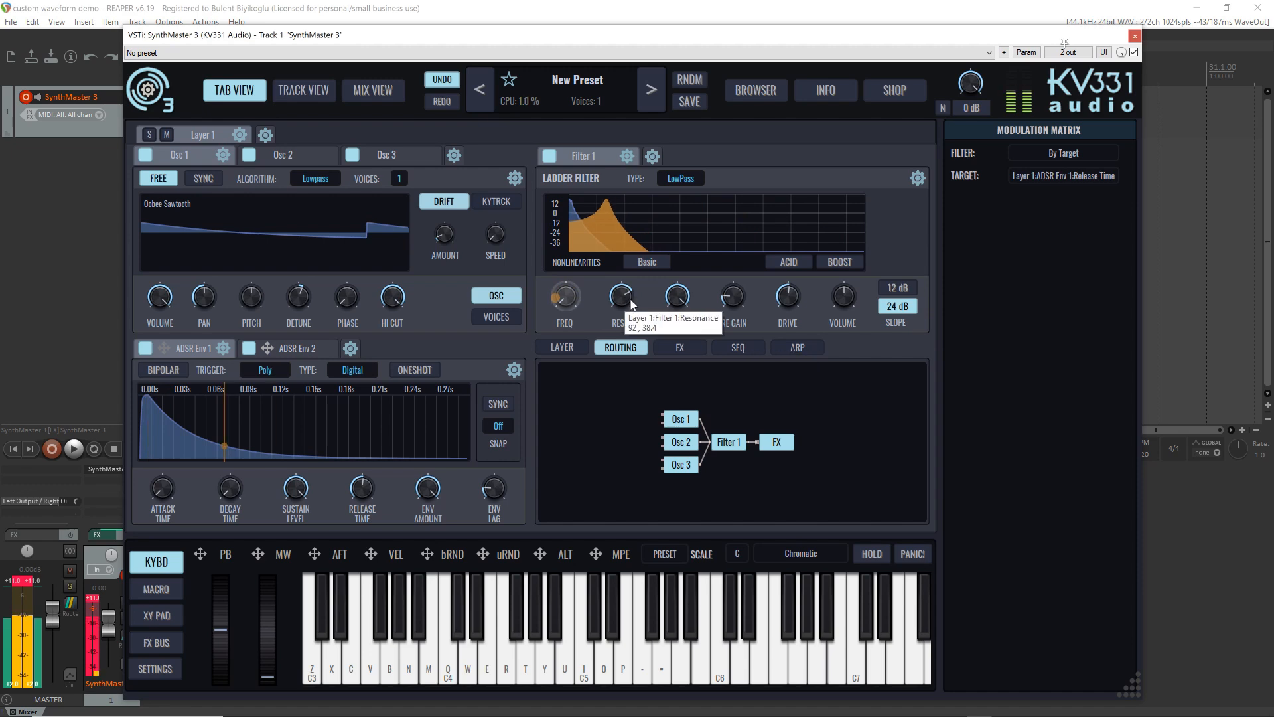
# Step: Rebalance Filter 1 with more resonance and pre gain and less drive and volume, and switch its type to HighPass
pyautogui.moveTo(618, 296)
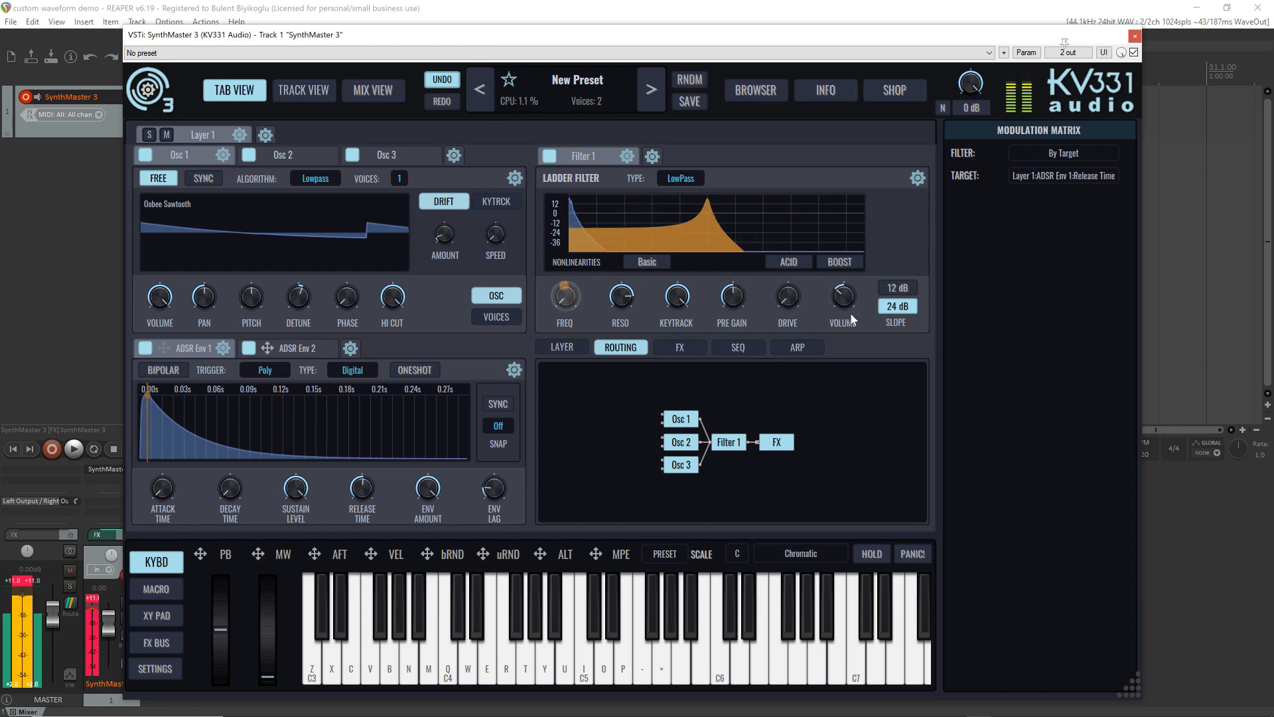
pyautogui.moveTo(836, 303)
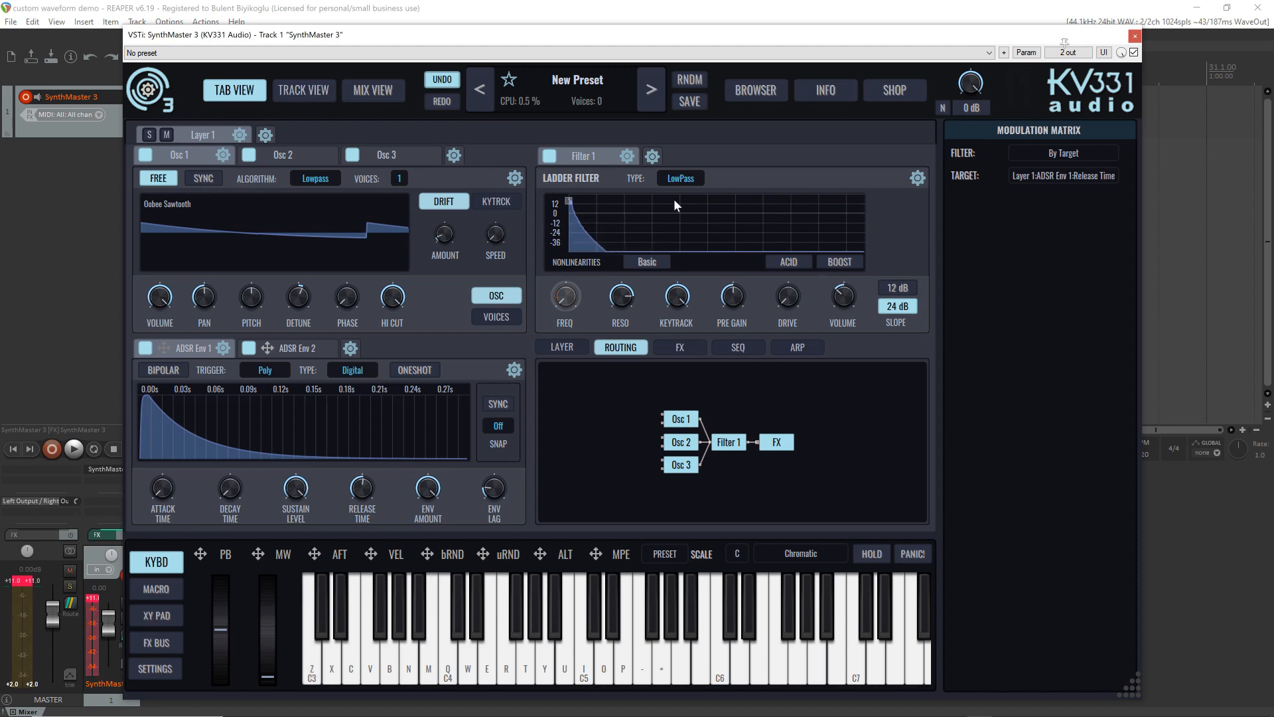
pyautogui.click(688, 182)
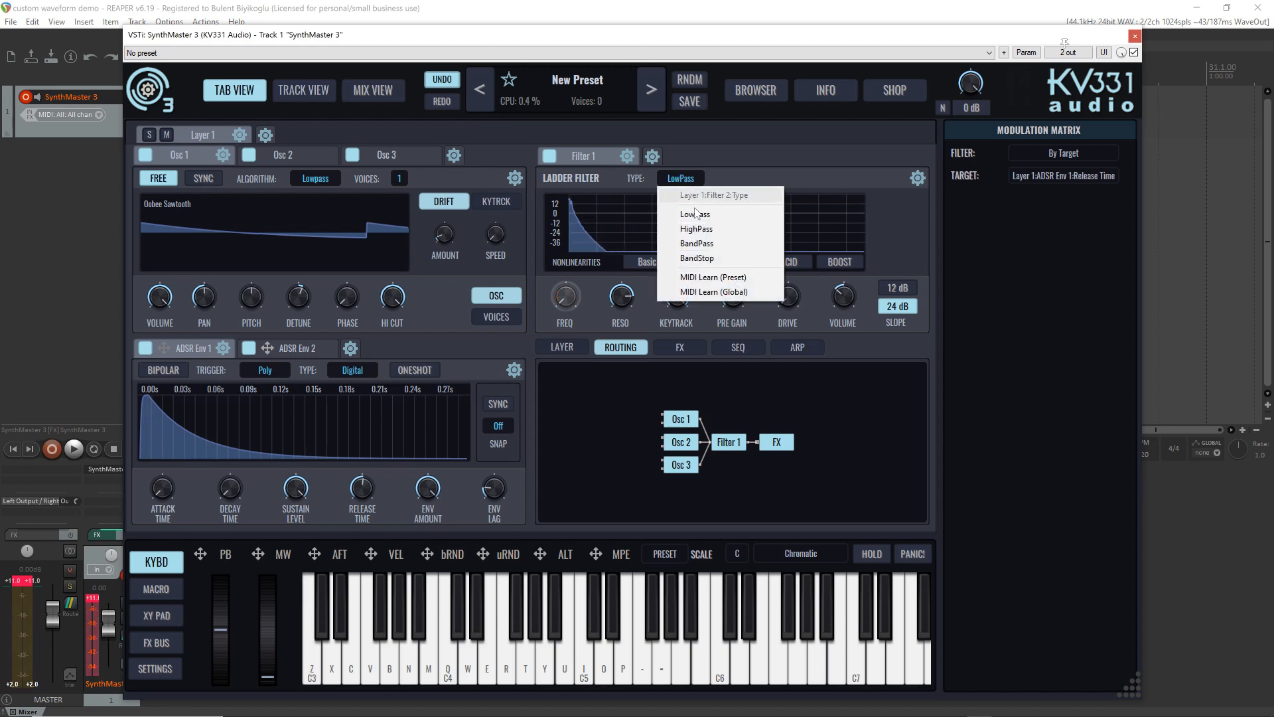
pyautogui.click(697, 228)
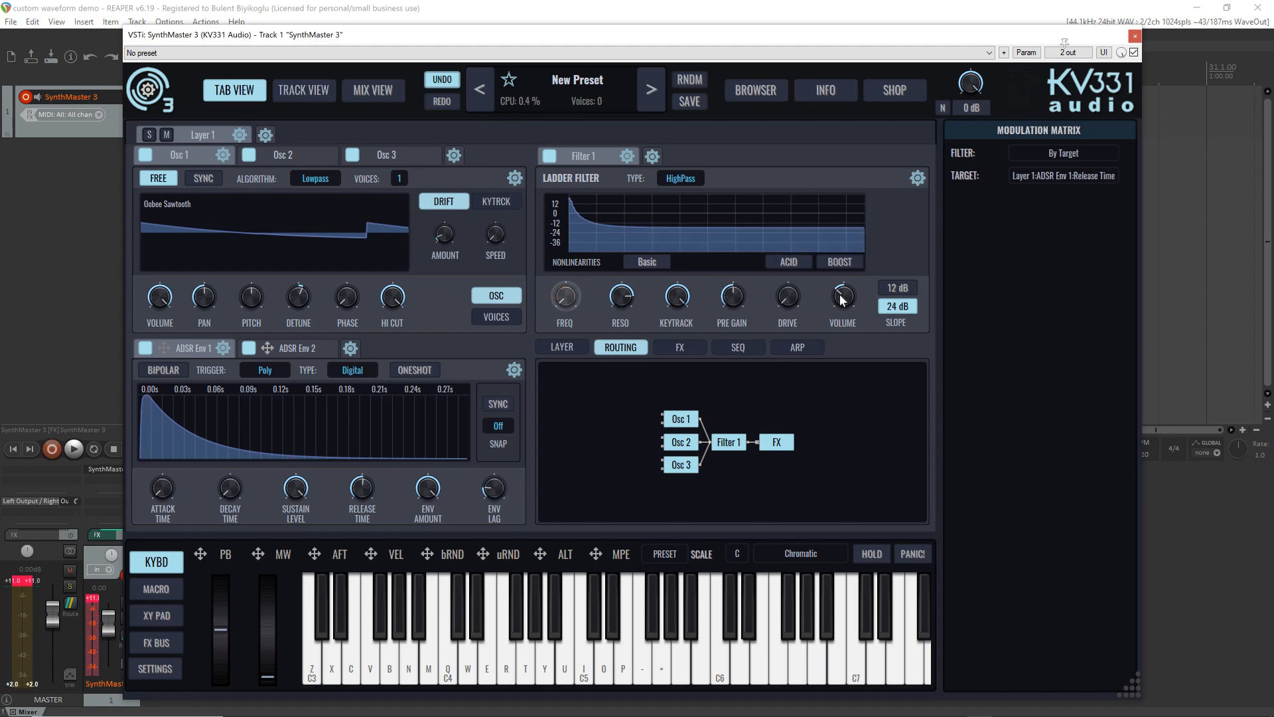
# Step: Switch Filter 1's type to BandPass, set its resonance to 92, and play a test note
pyautogui.click(691, 181)
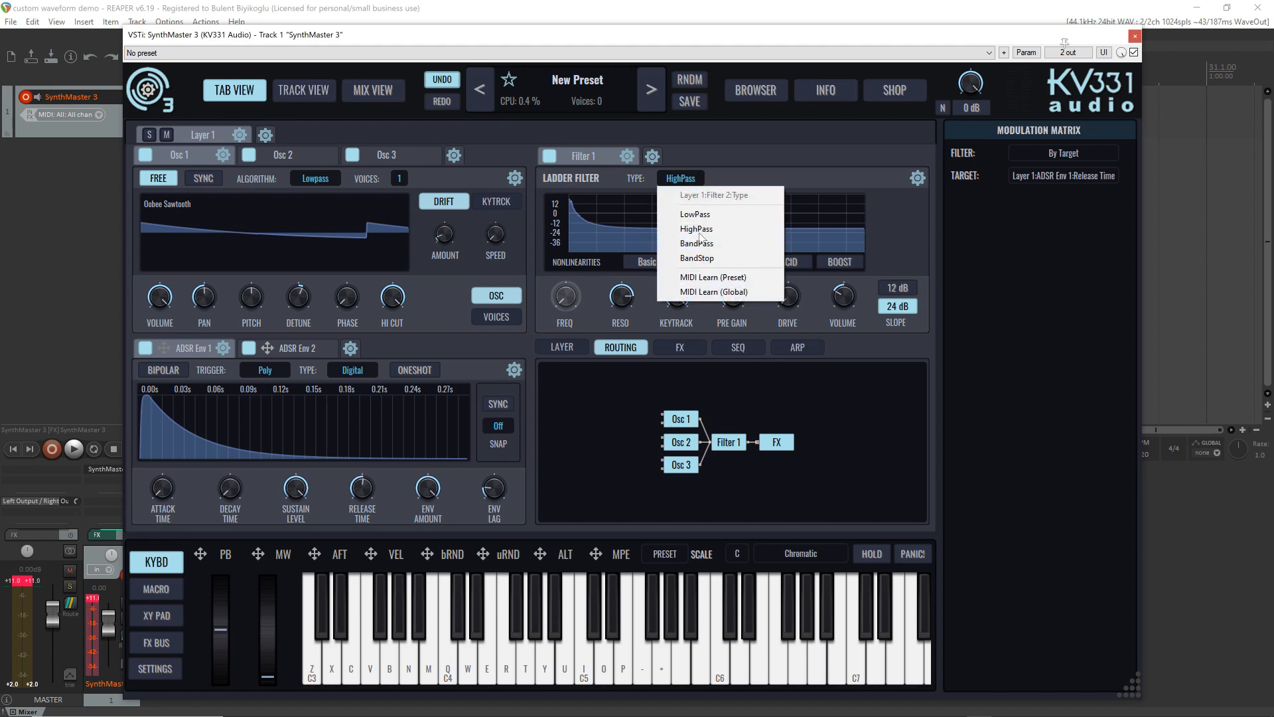
pyautogui.click(703, 244)
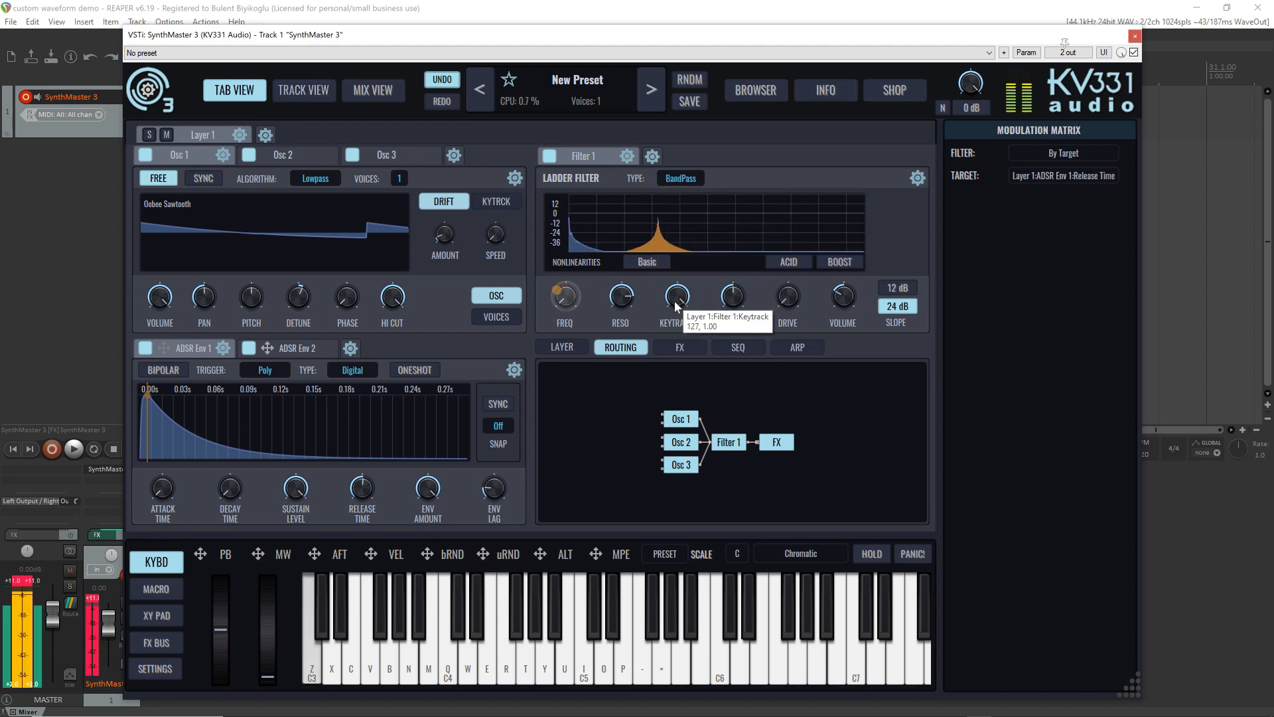
pyautogui.moveTo(617, 297); pyautogui.dragTo(616, 310)
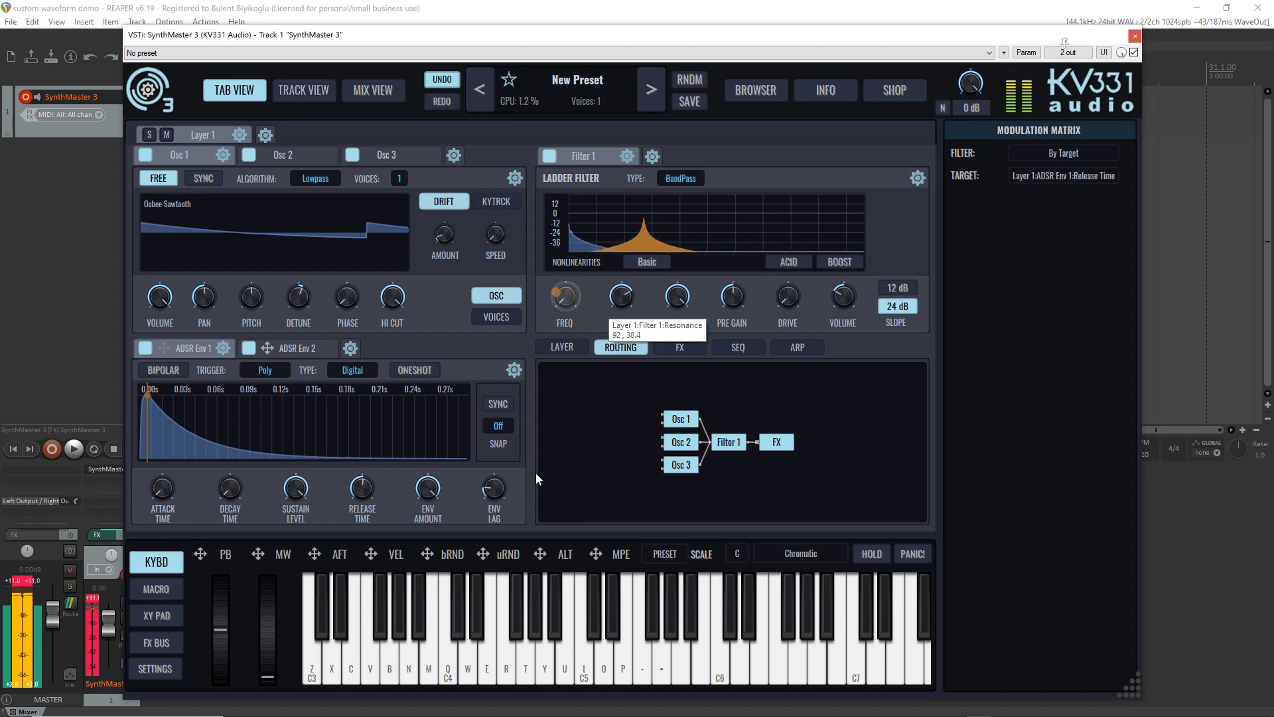
pyautogui.press('z')
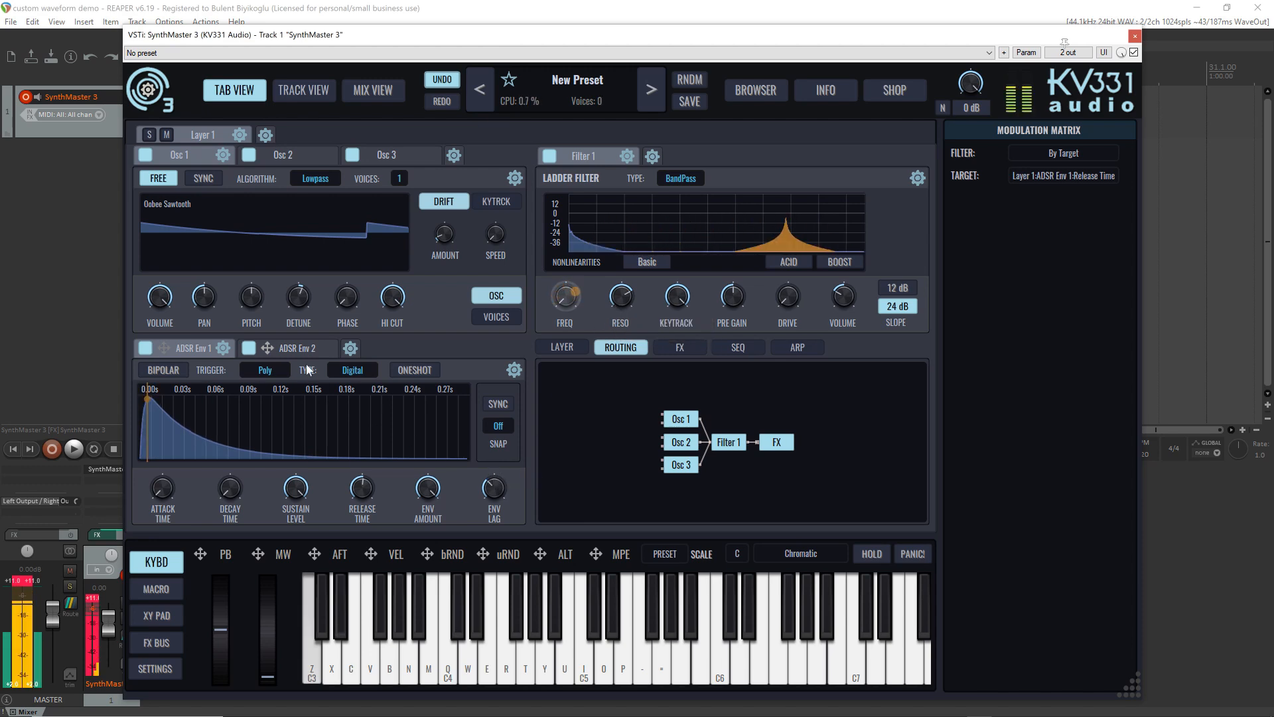
# Step: Adjust ADSR Env 2's lag and lower Filter 1's resonance to 63 while playing test notes
pyautogui.click(300, 349)
pyautogui.click(497, 491)
pyautogui.press('z')
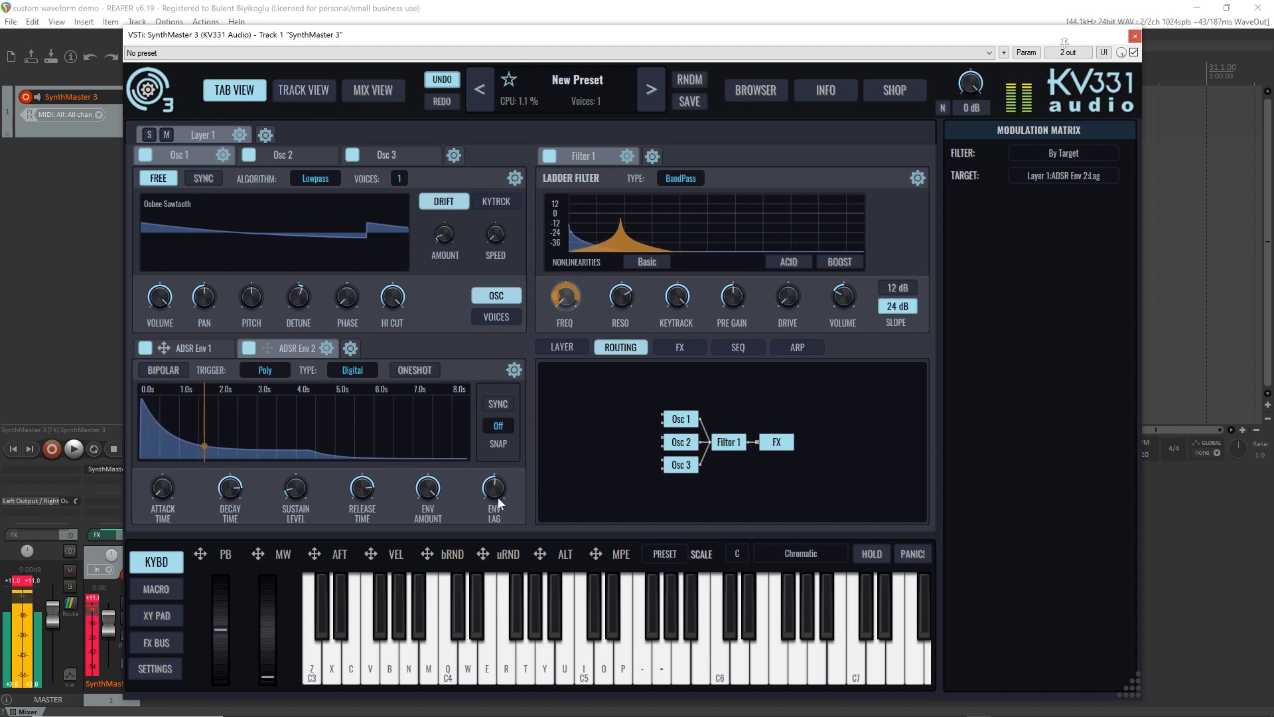
pyautogui.press('z')
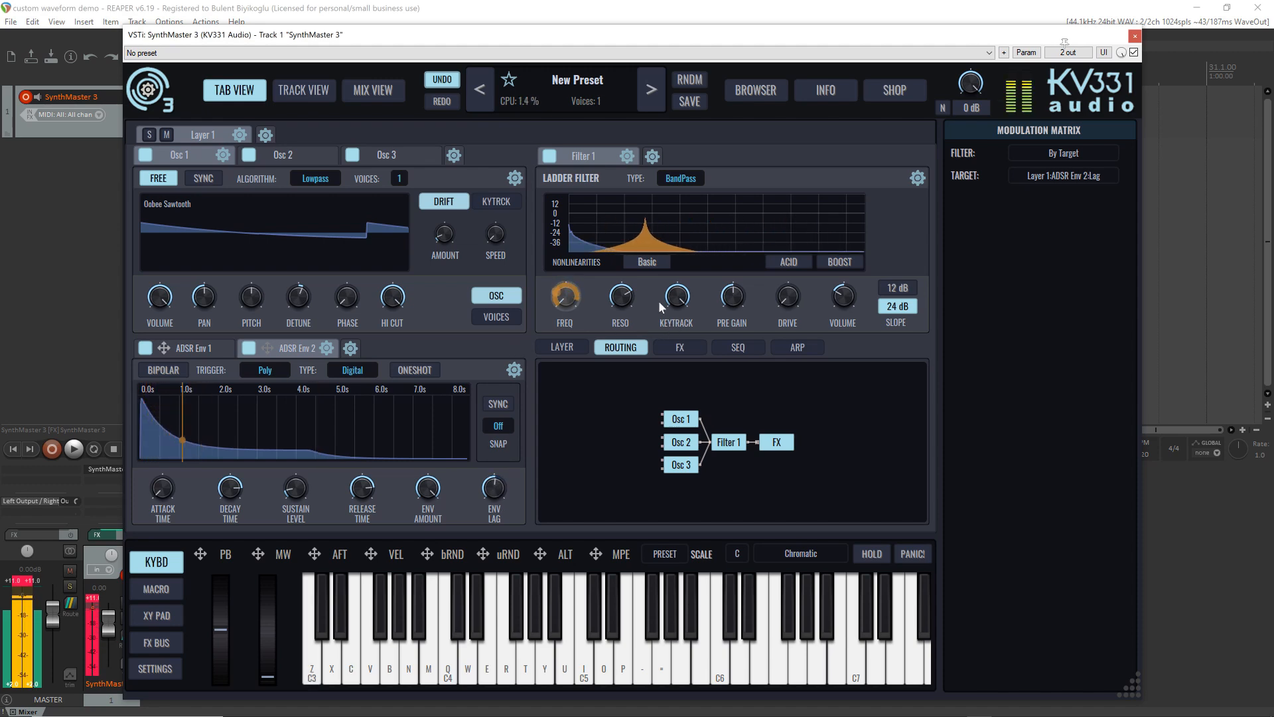
pyautogui.press('z')
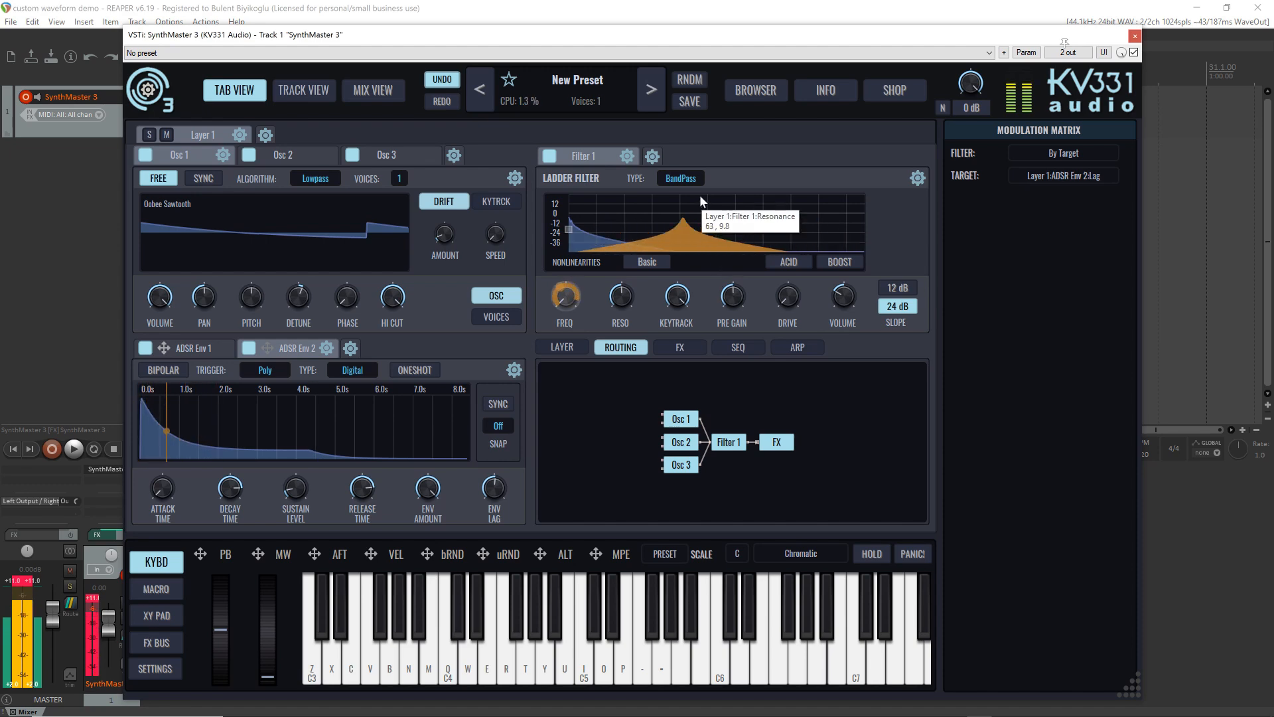
# Step: Audition Filter 1 with the BandStop type and return its type to LowPass
pyautogui.click(681, 178)
pyautogui.click(705, 261)
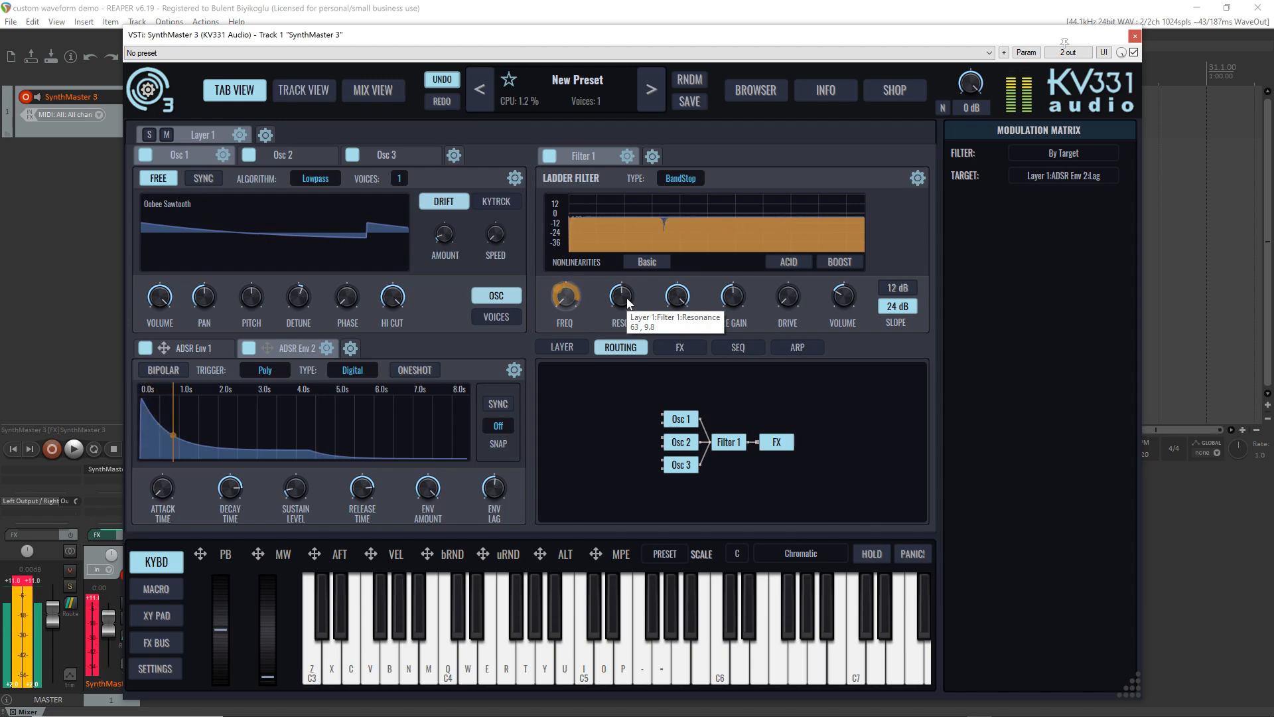
pyautogui.click(684, 178)
pyautogui.click(695, 214)
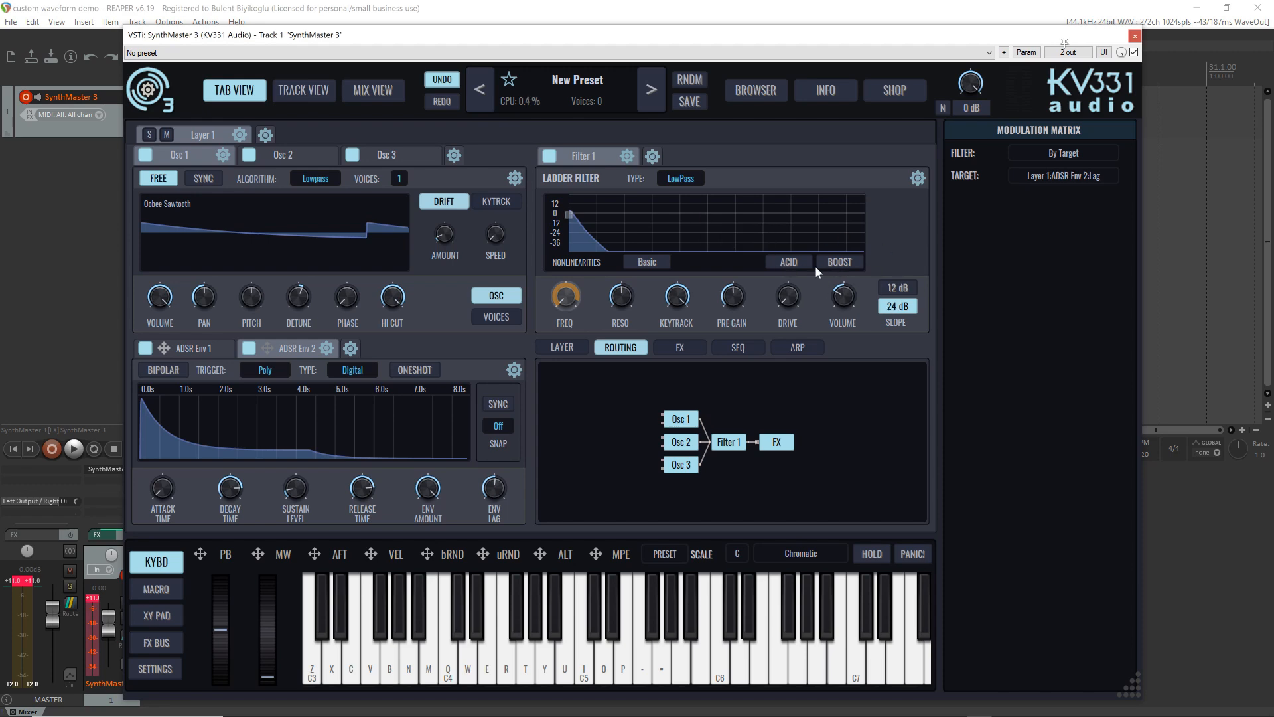
# Step: Turn on Filter 1's Acid option and raise its resonance while playing repeated test notes
pyautogui.click(785, 263)
pyautogui.press('z')
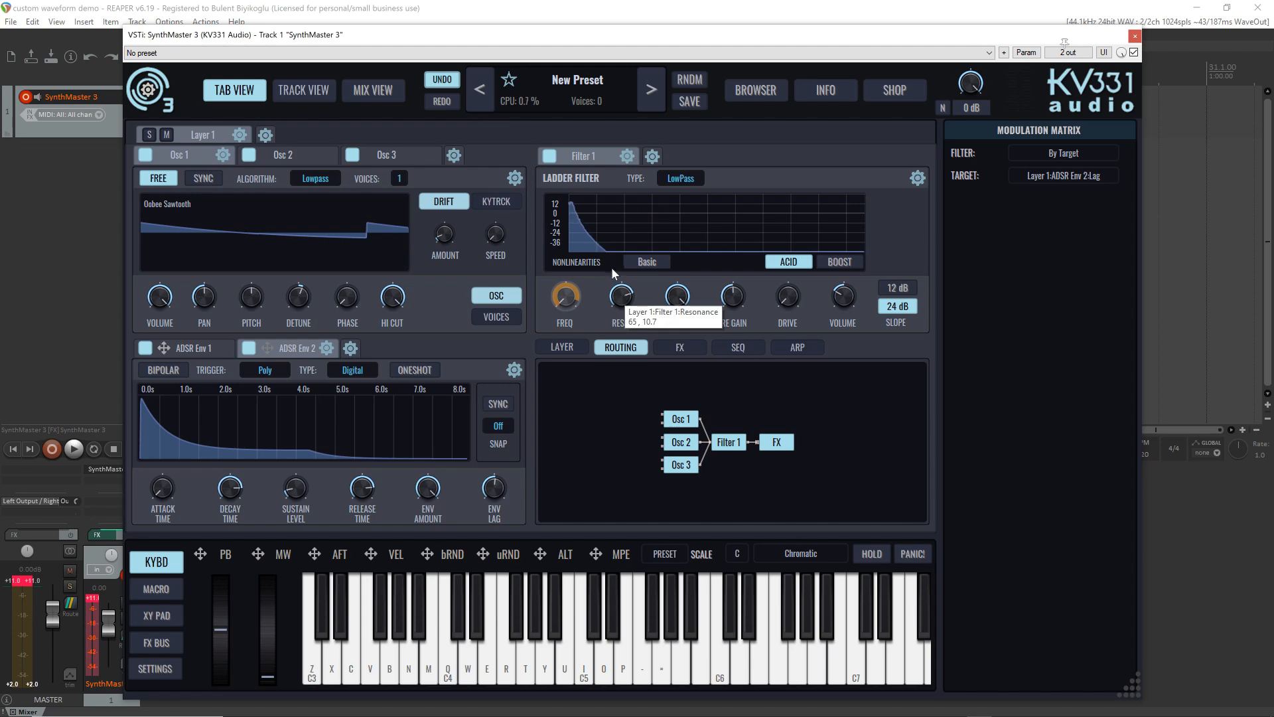
pyautogui.press('z')
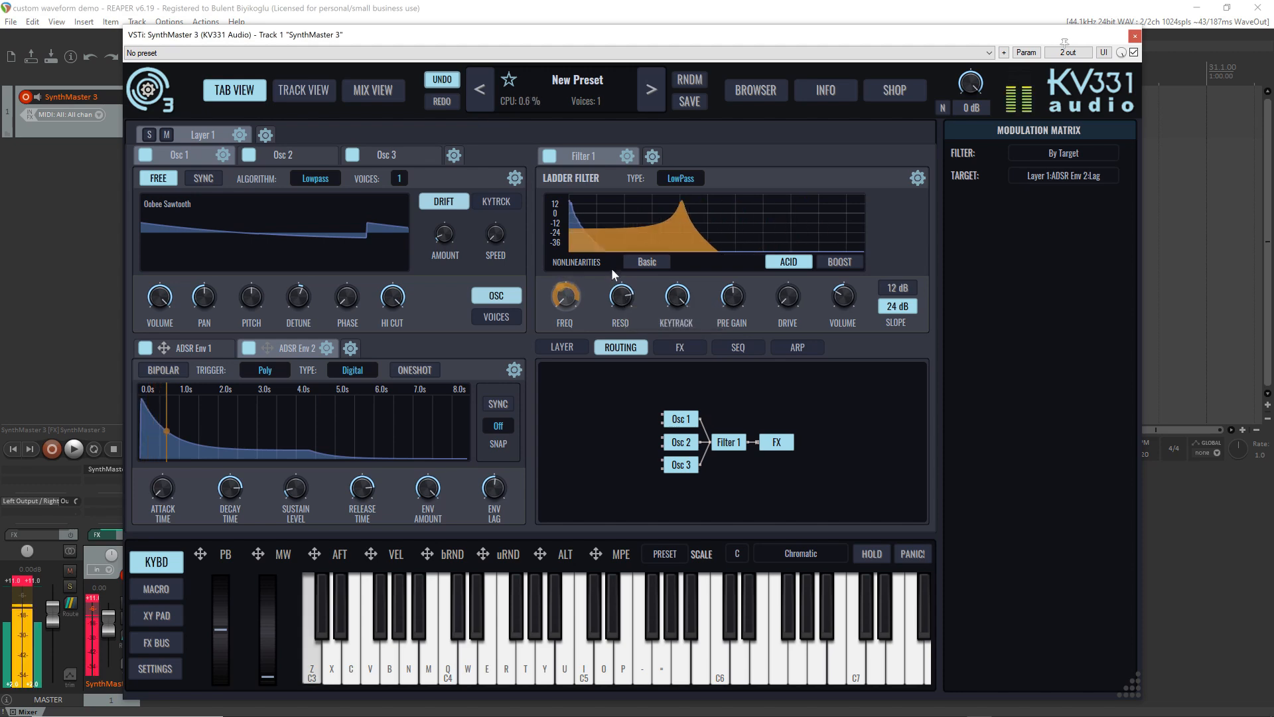
pyautogui.press('z')
pyautogui.press('z')
pyautogui.press('z')
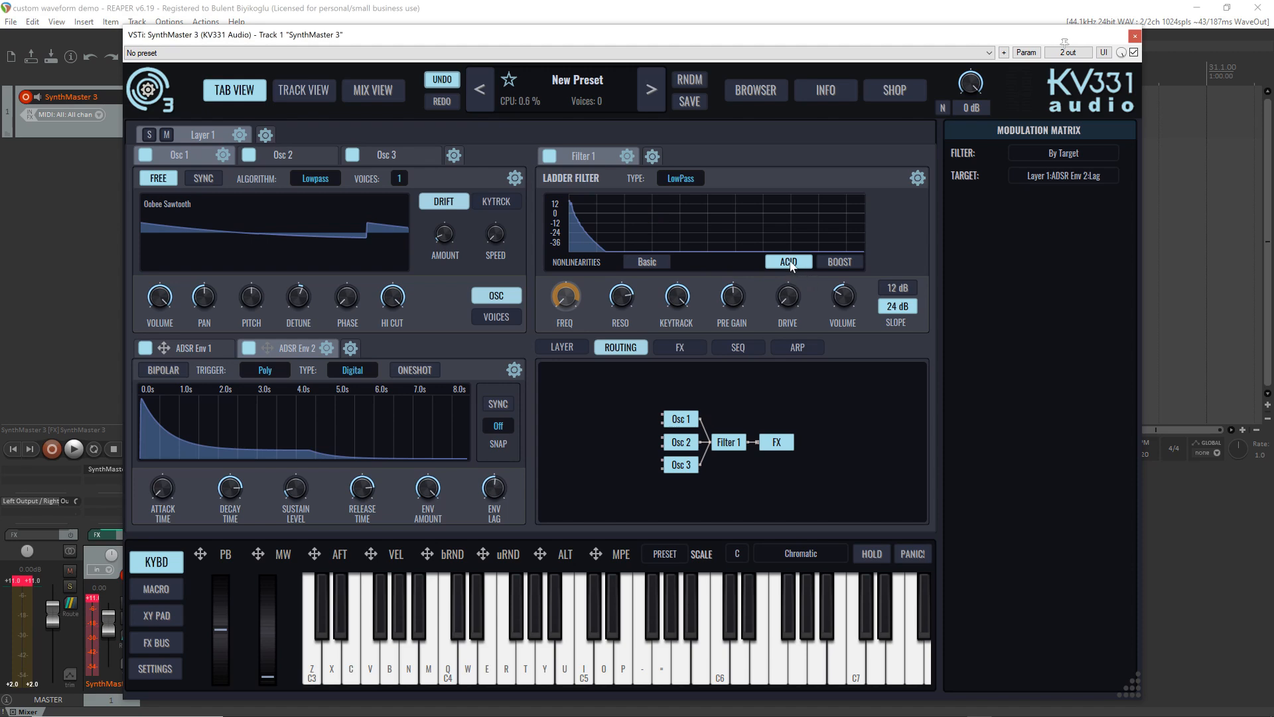
# Step: Compare Filter 1's sound with Acid off and back on by playing test notes
pyautogui.press('z')
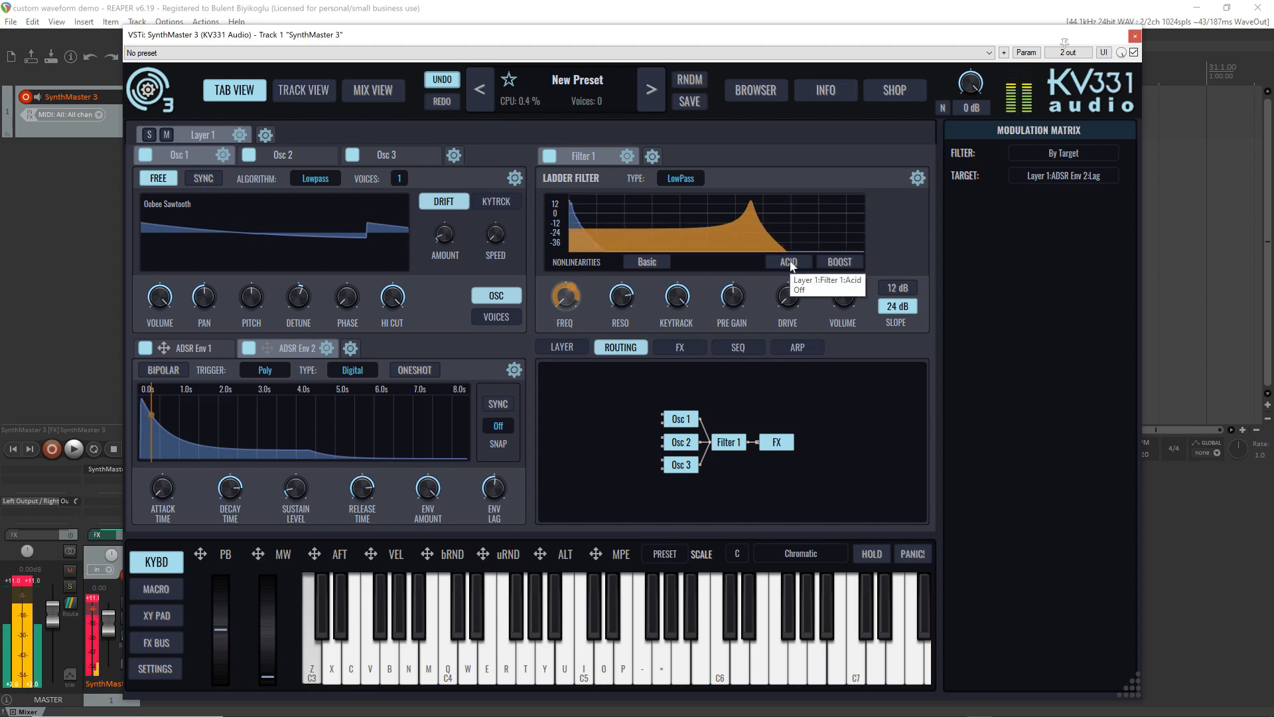
pyautogui.press('z')
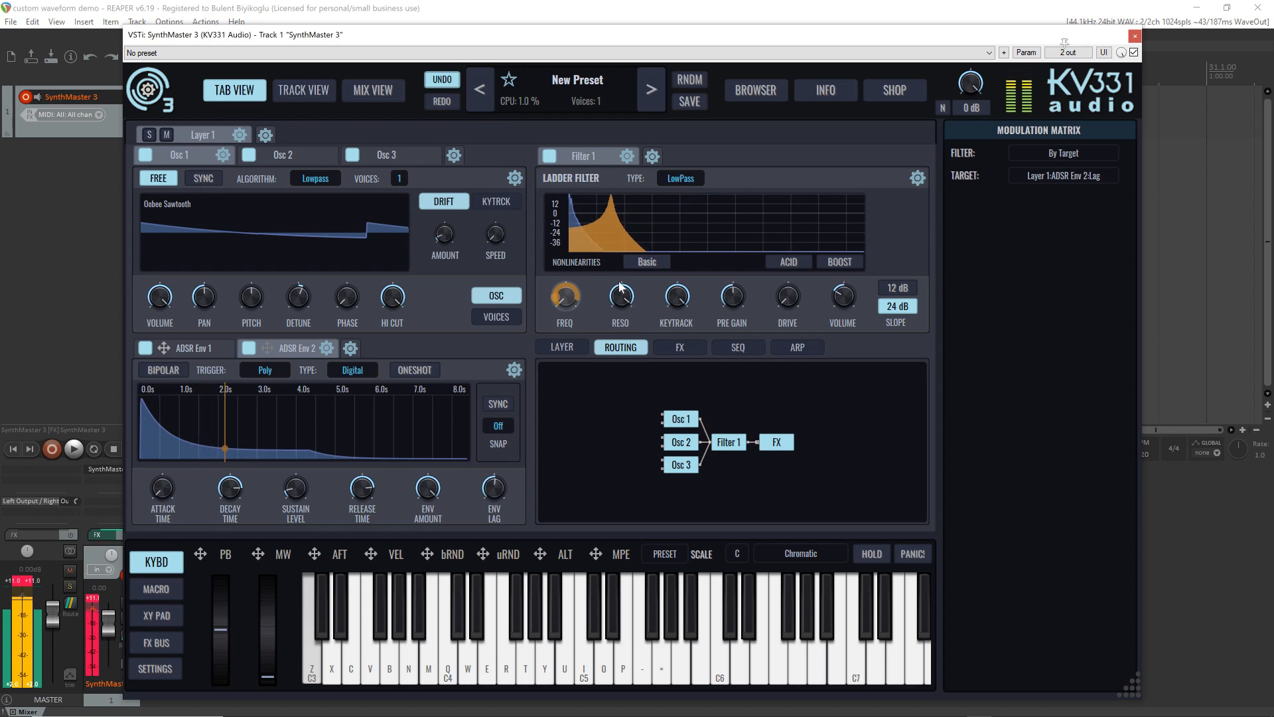
pyautogui.click(790, 262)
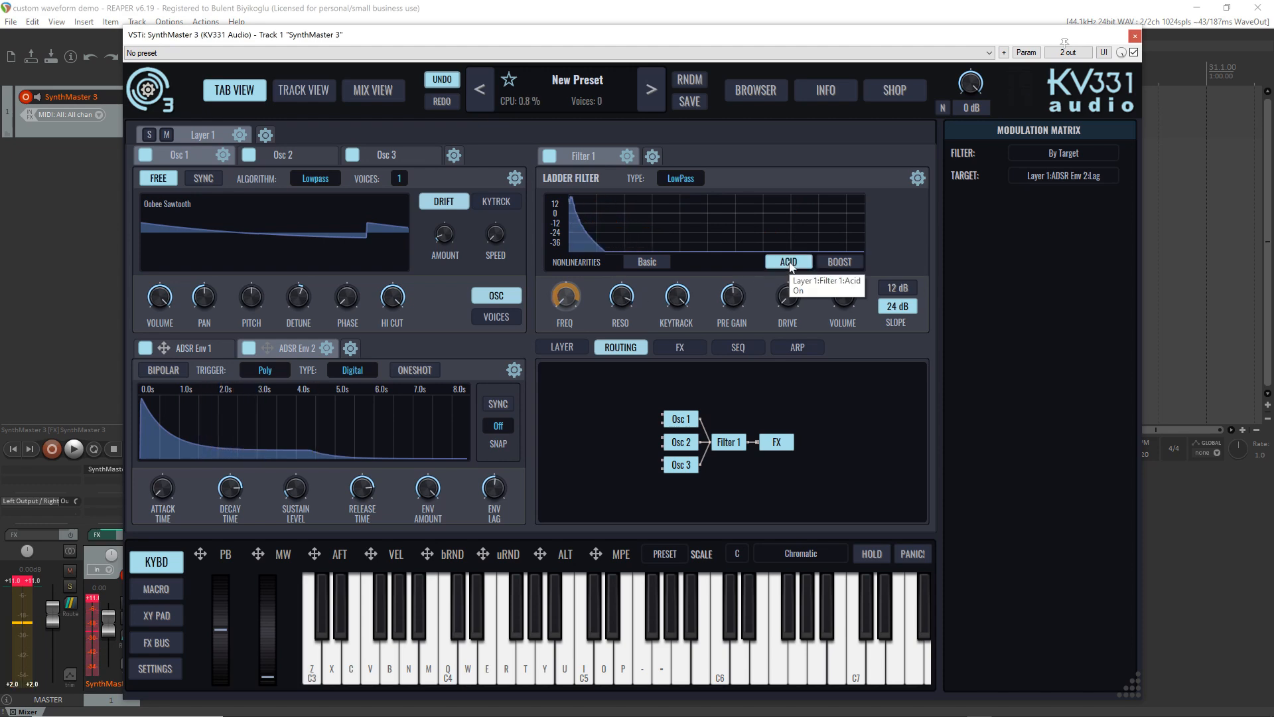
pyautogui.press('z')
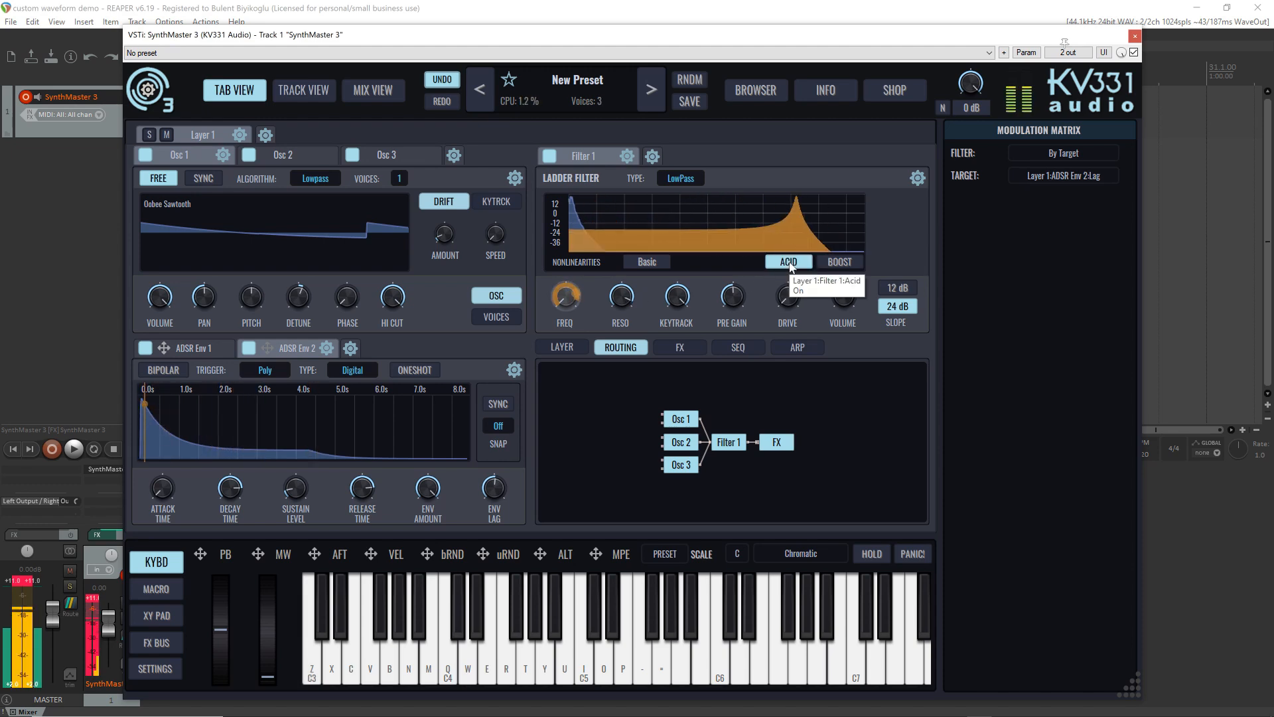
pyautogui.press('z')
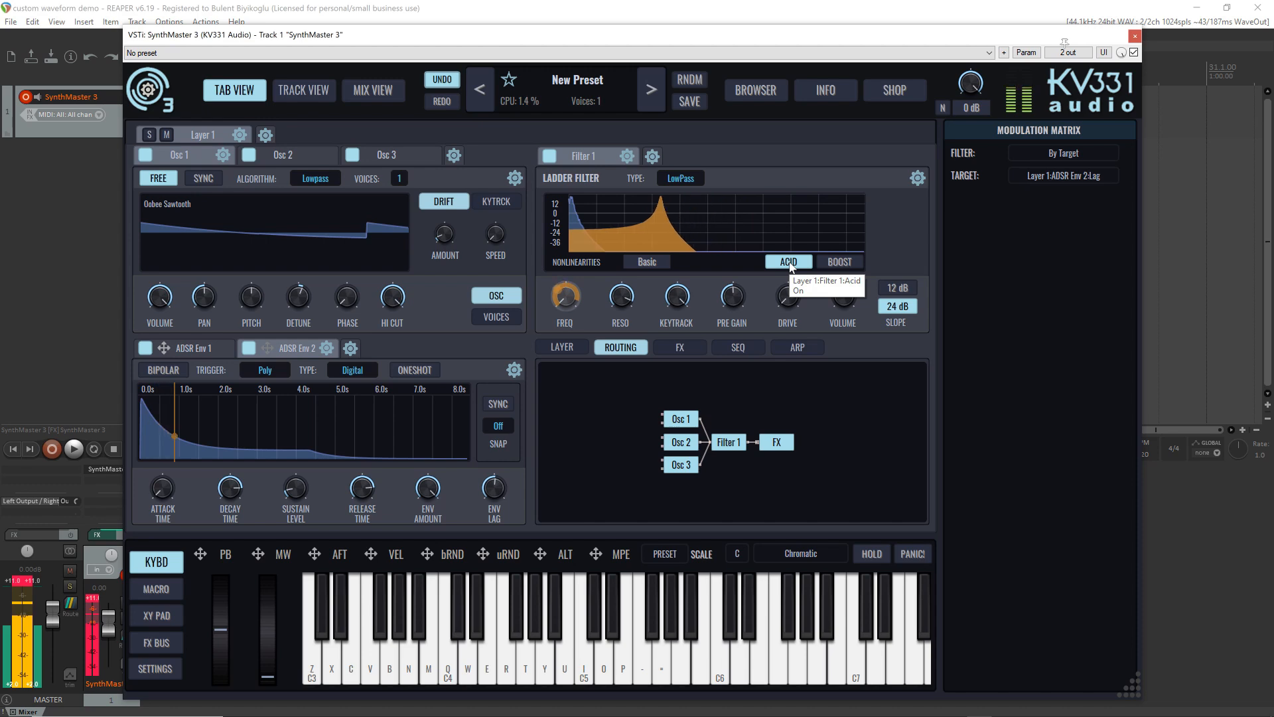
# Step: Turn off Filter 1's Acid option and sweep its resonance down to 0 and back up while playing notes
pyautogui.press('z')
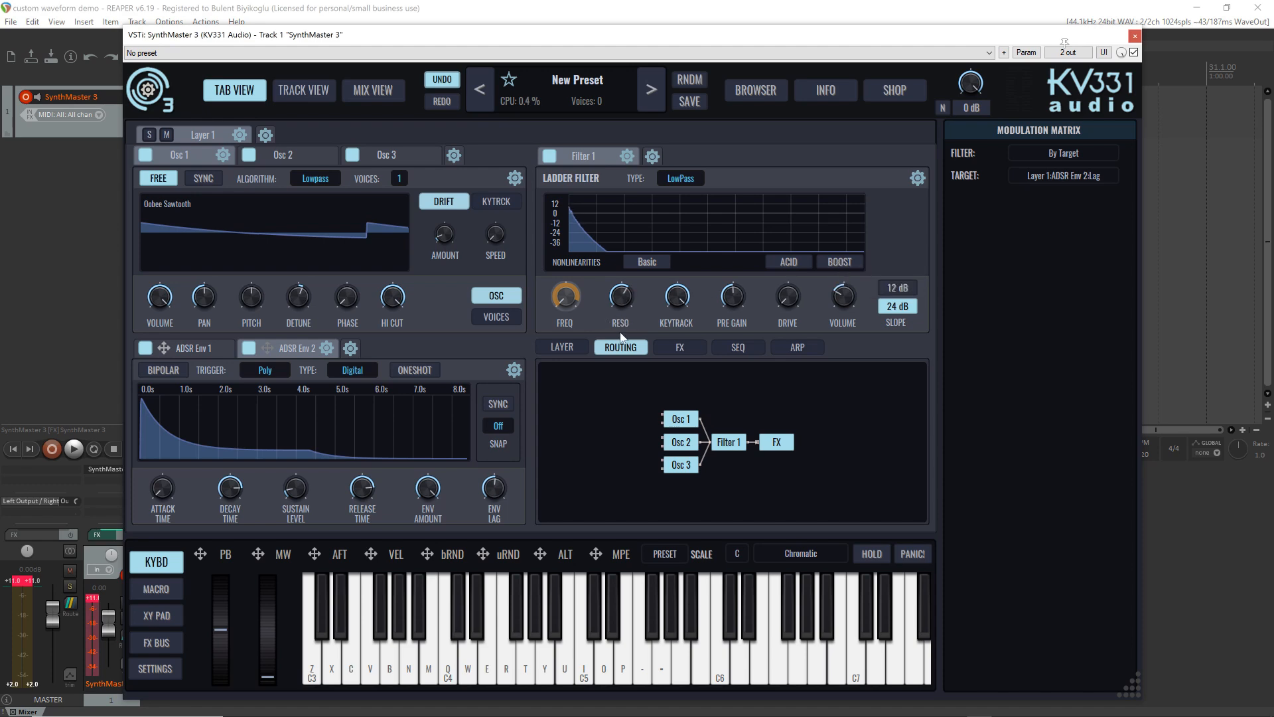
pyautogui.press('z')
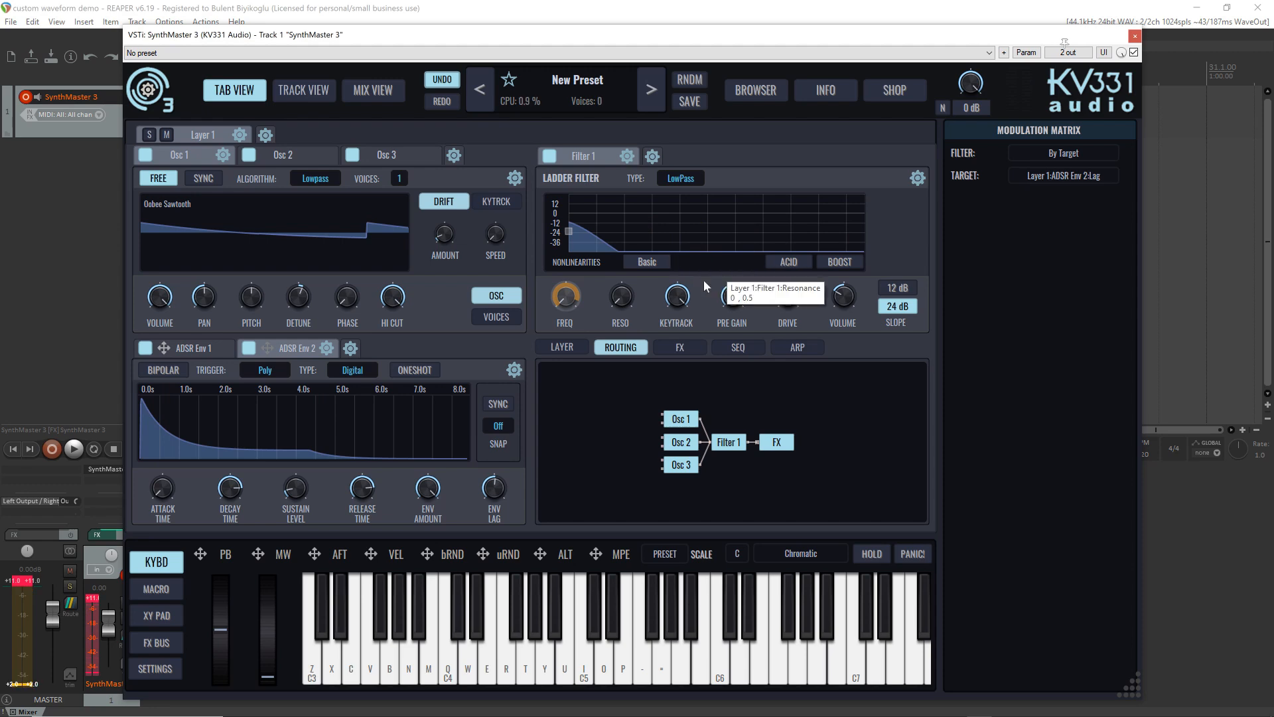
pyautogui.moveTo(631, 304); pyautogui.dragTo(614, 259)
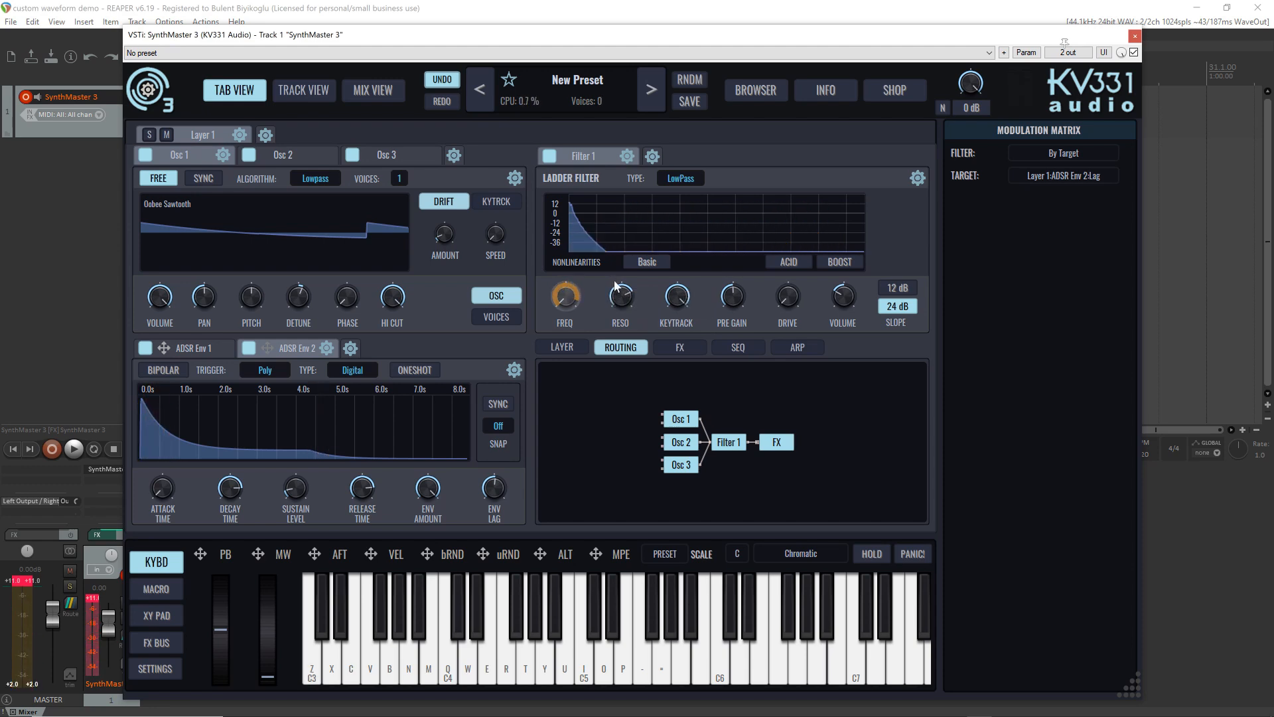
# Step: Raise Filter 1's cutoff frequency and bring its resonance down to the minimum
pyautogui.moveTo(624, 303)
pyautogui.click(571, 300)
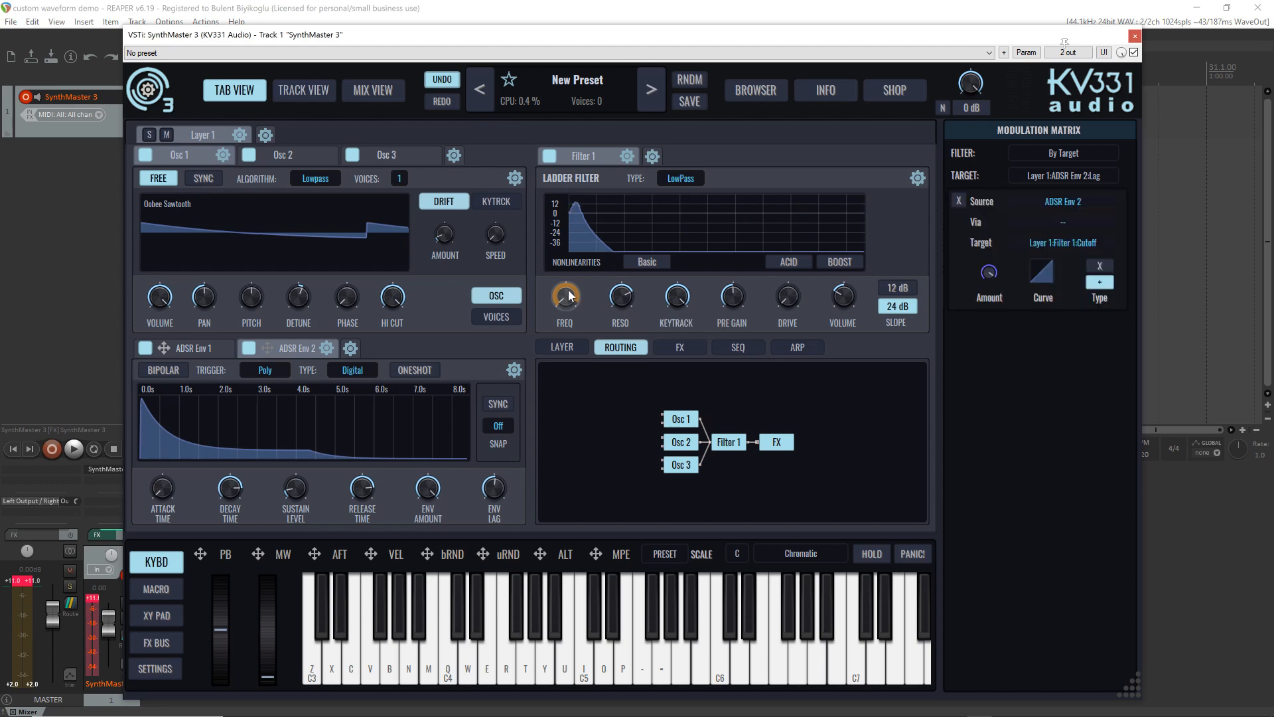
pyautogui.moveTo(624, 296); pyautogui.dragTo(624, 310)
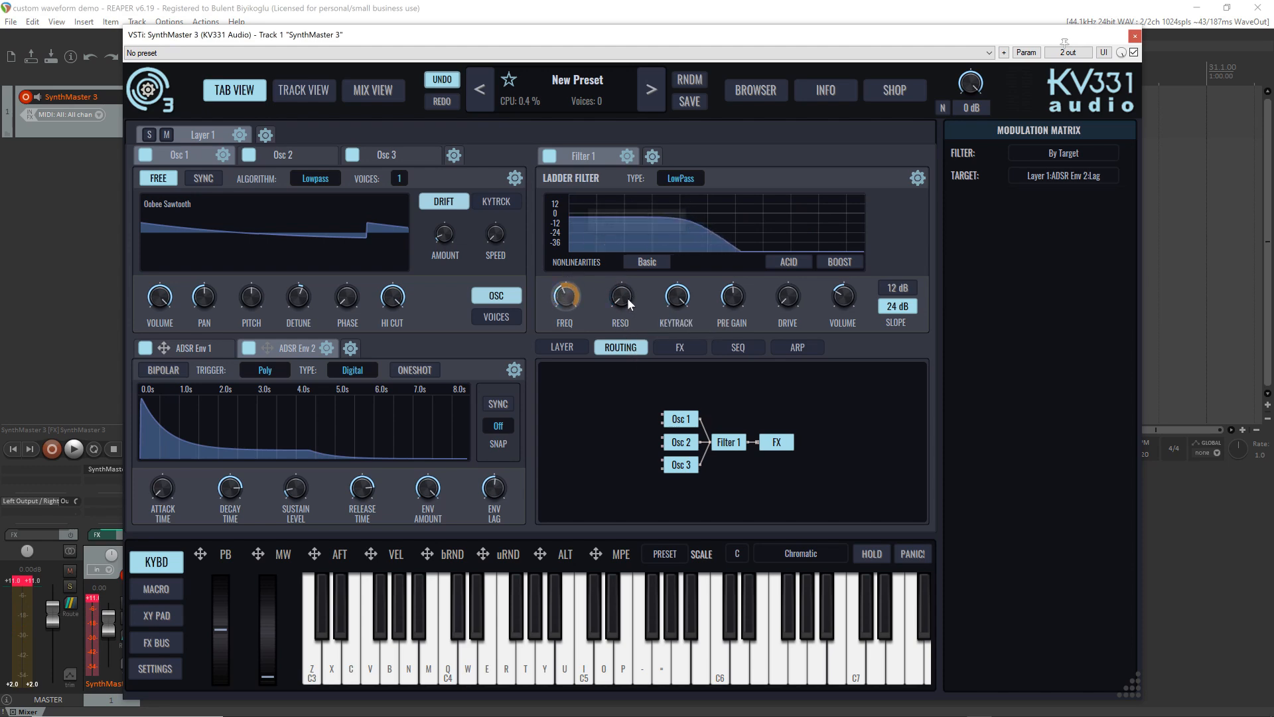
# Step: Raise Filter 1's resonance and bring its cutoff frequency down while playing test notes
pyautogui.moveTo(627, 298); pyautogui.dragTo(626, 259)
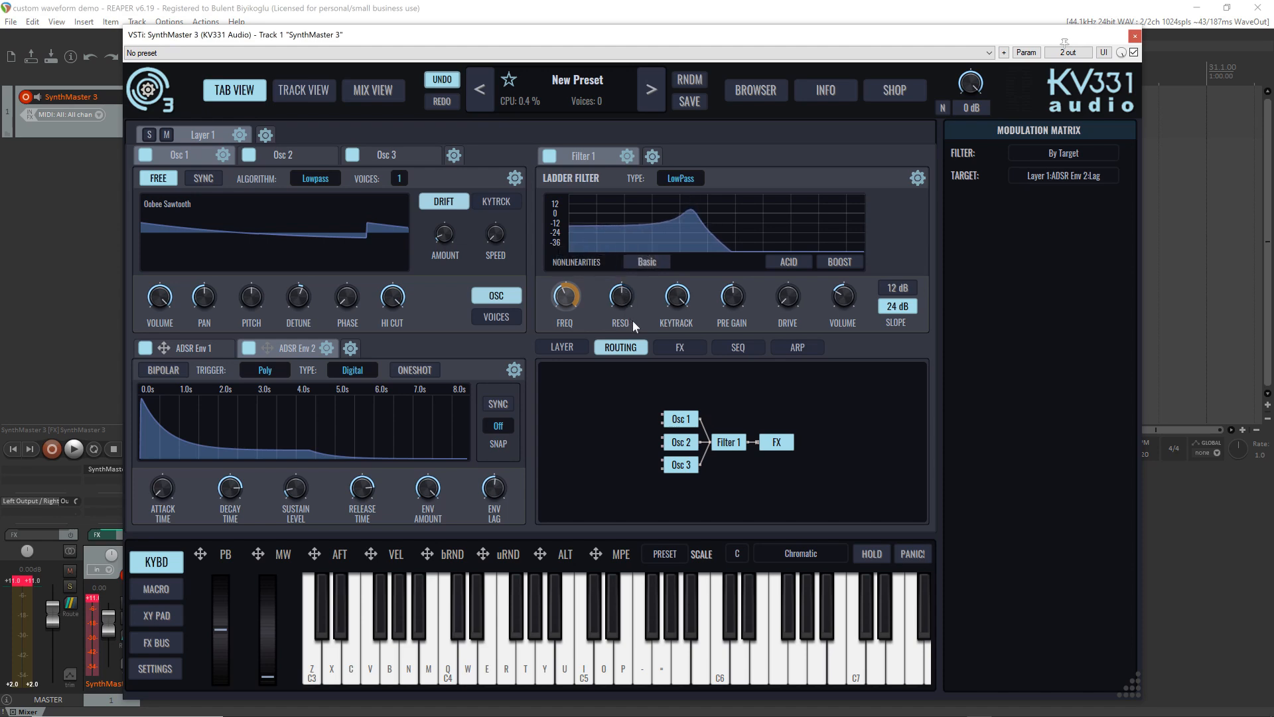
pyautogui.moveTo(632, 320); pyautogui.dragTo(631, 306)
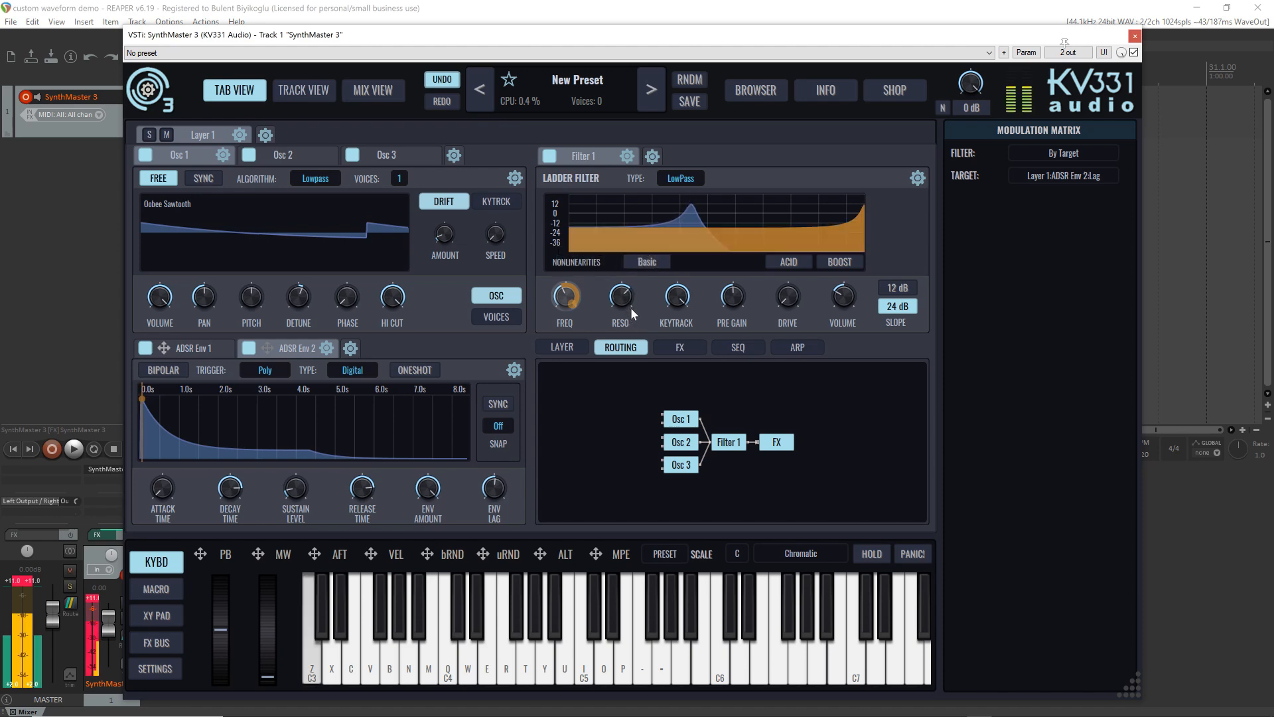
pyautogui.moveTo(572, 297); pyautogui.dragTo(580, 345)
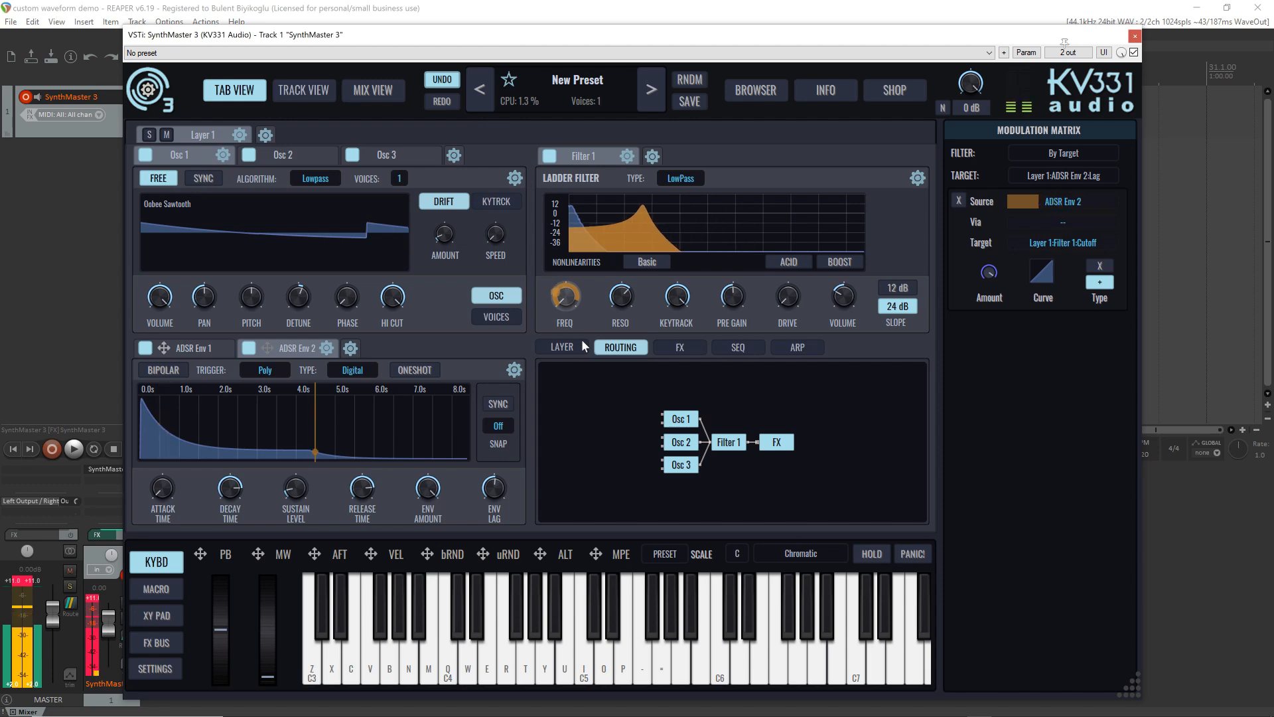
# Step: Turn on Filter 1's Boost and Acid options while playing notes
pyautogui.click(843, 263)
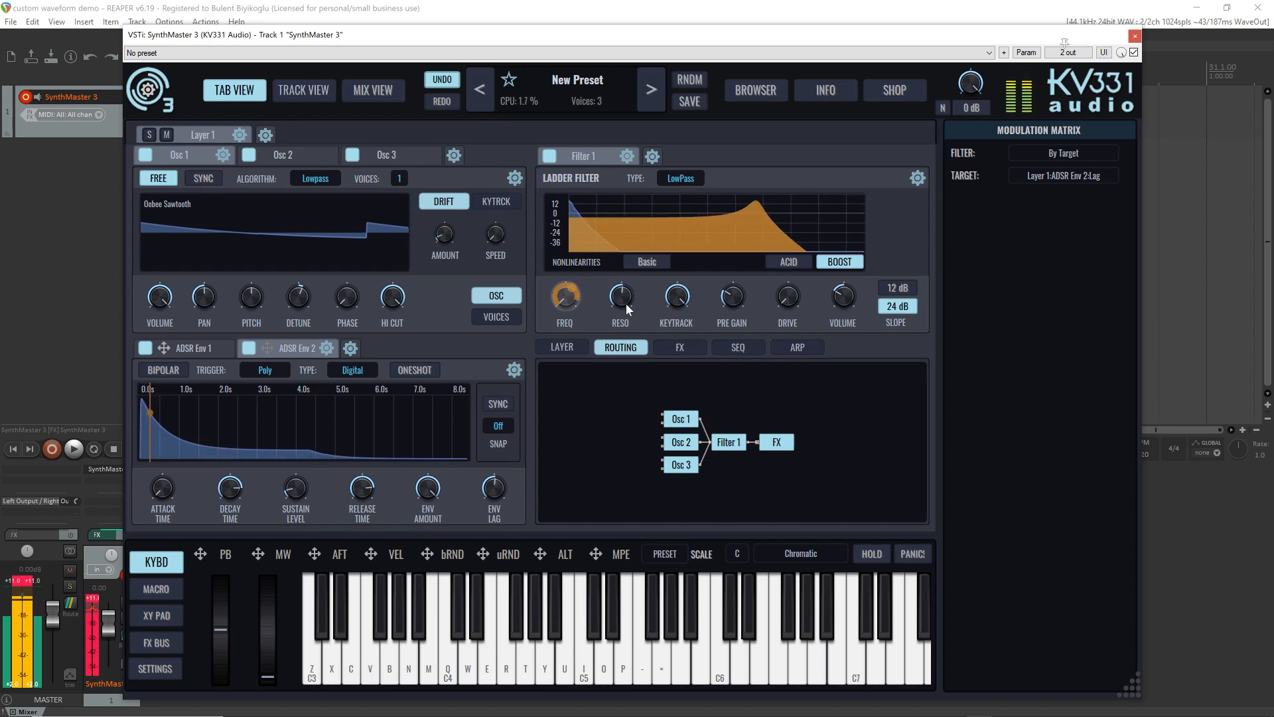
pyautogui.click(781, 263)
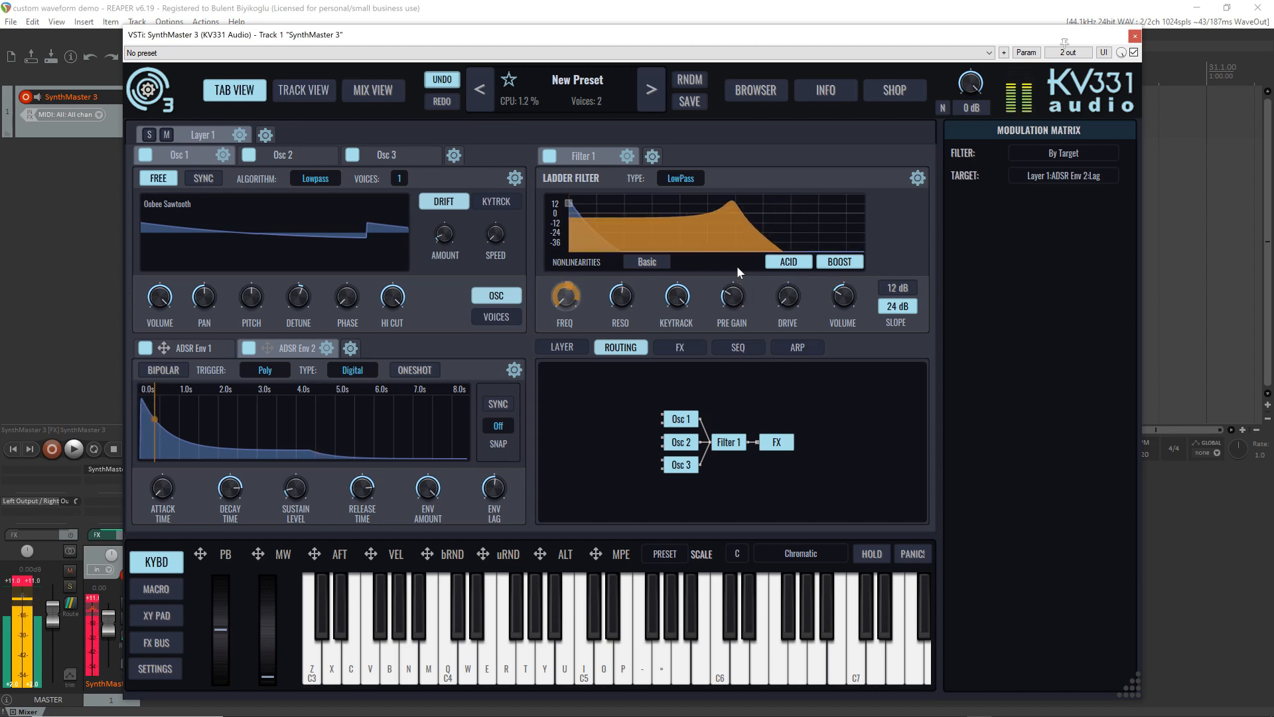
# Step: Set Layer 1's voice mode to Mono and raise the voice glide while playing notes
pyautogui.click(562, 348)
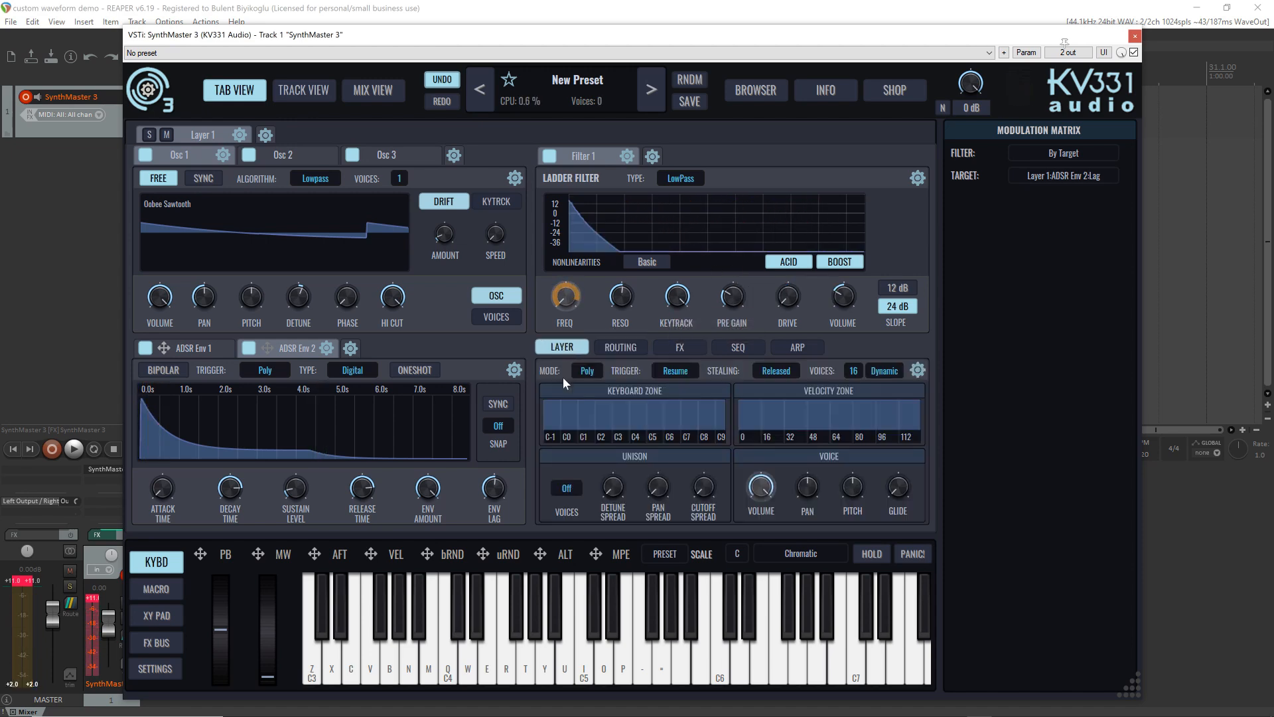
pyautogui.click(590, 374)
pyautogui.click(618, 423)
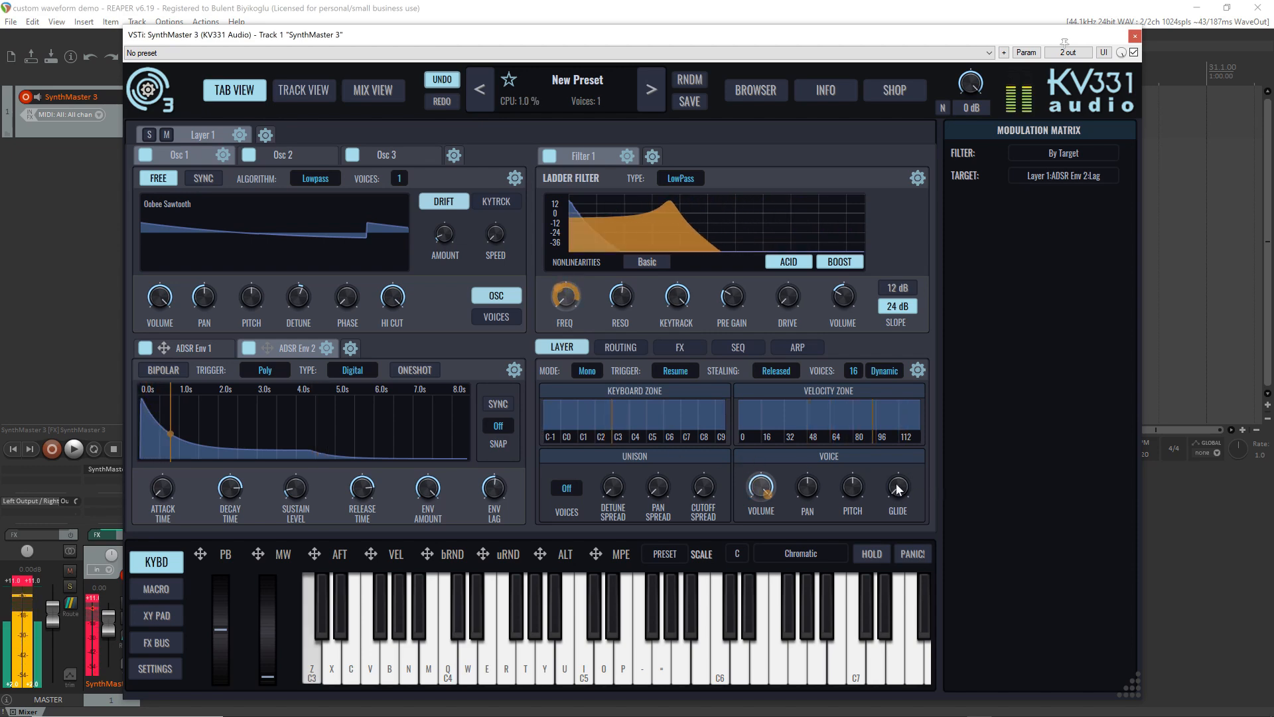
pyautogui.moveTo(903, 482); pyautogui.dragTo(903, 460)
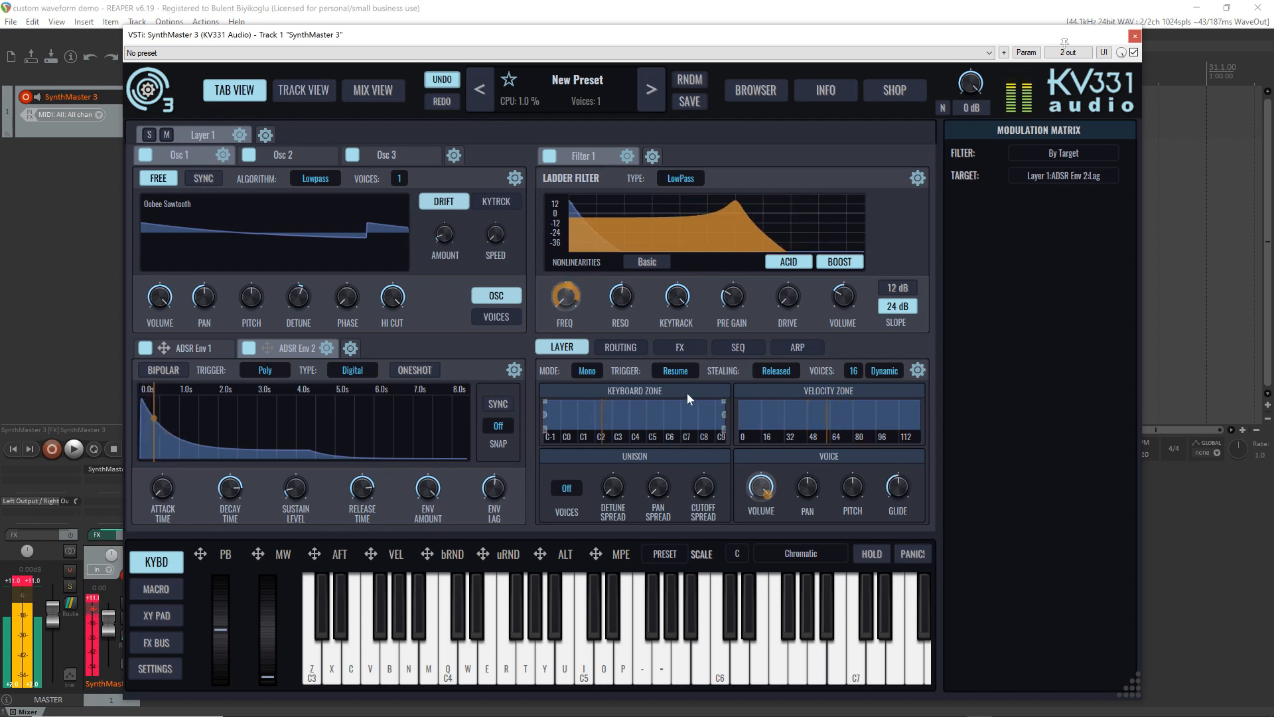
# Step: Try the Legato voice trigger mode on Layer 1 with test notes and return it to Resume
pyautogui.click(672, 372)
pyautogui.click(697, 436)
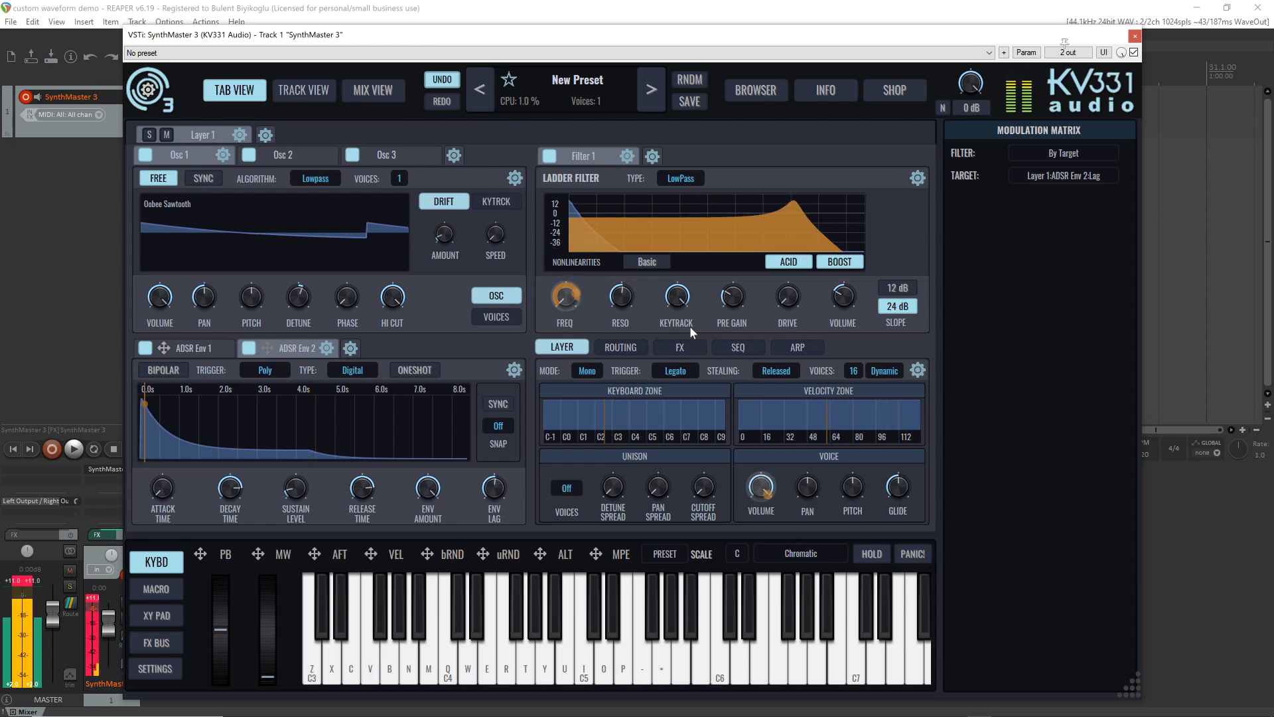
pyautogui.click(663, 369)
pyautogui.click(703, 420)
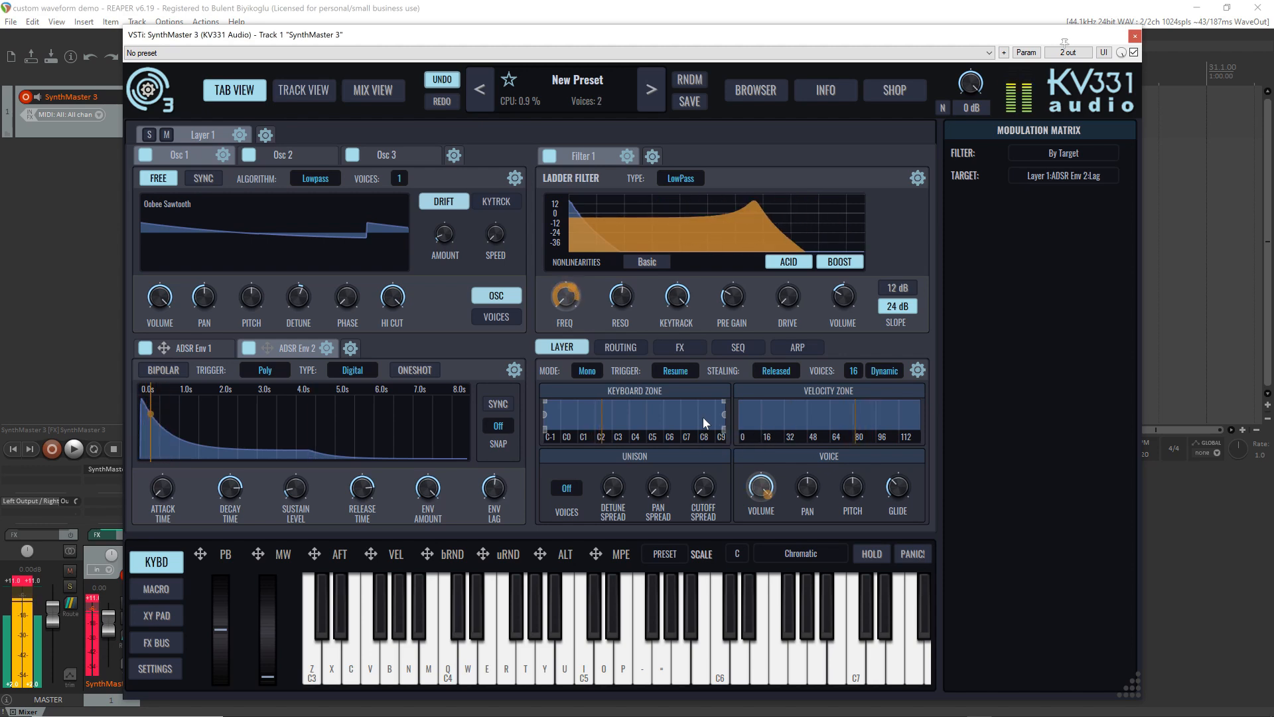
pyautogui.click(674, 370)
pyautogui.click(644, 364)
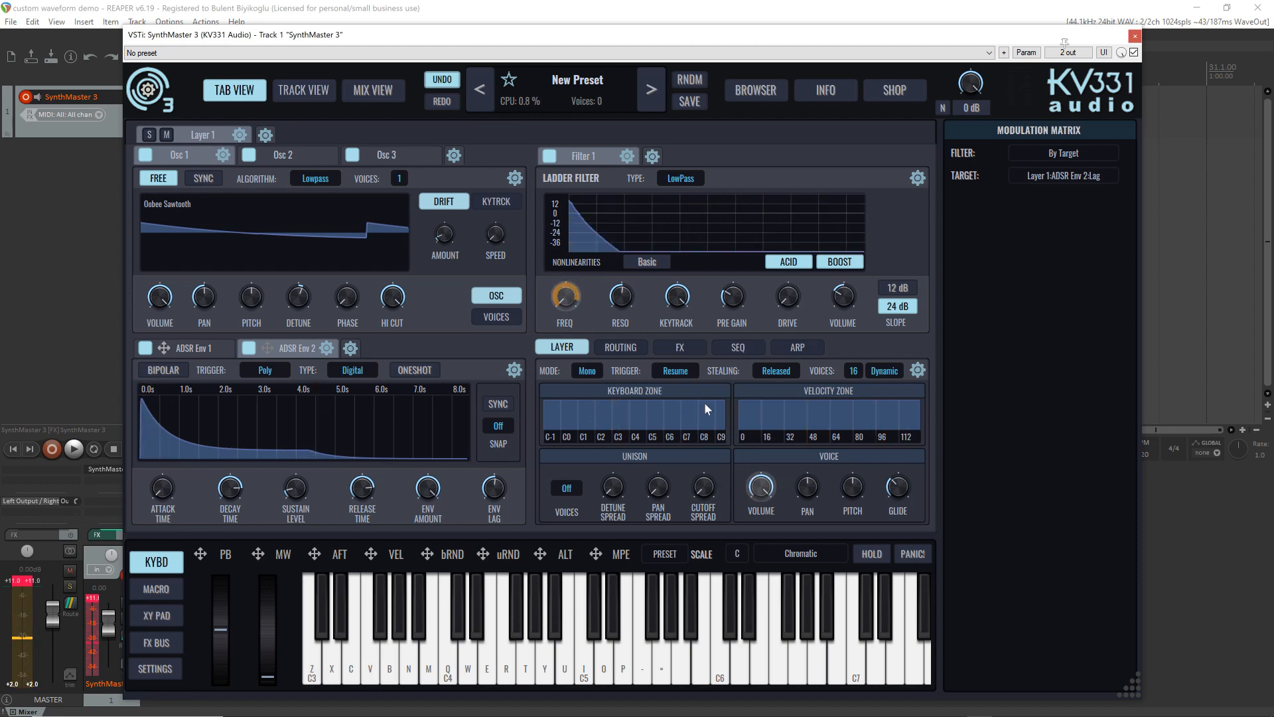
# Step: Set Layer 1's voice trigger mode to Legato
pyautogui.moveTo(759, 400)
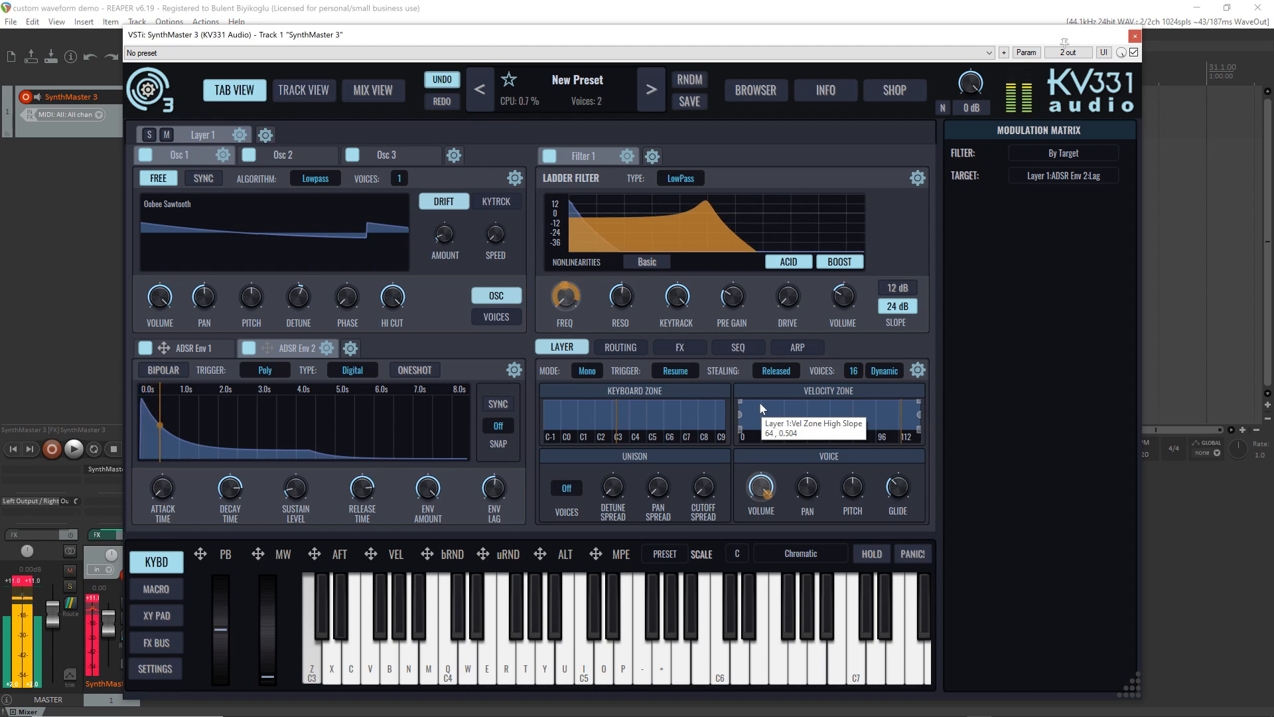
pyautogui.click(674, 371)
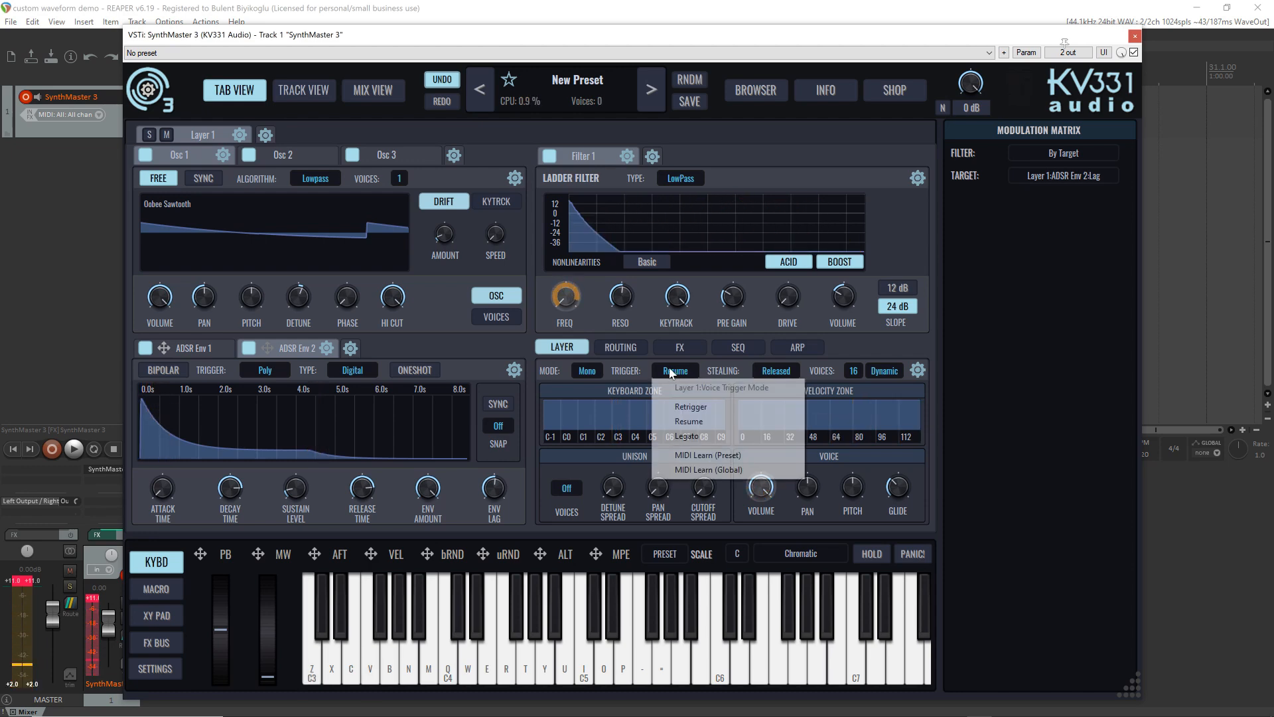
pyautogui.click(686, 421)
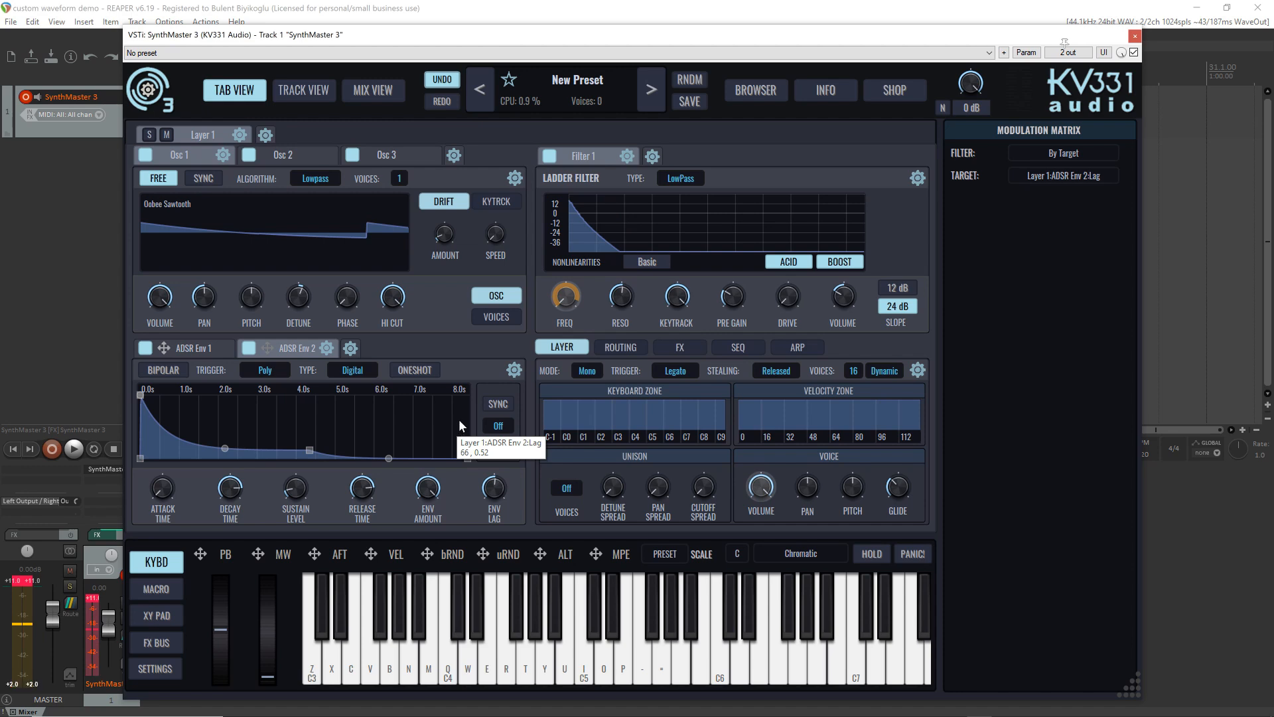
pyautogui.click(676, 372)
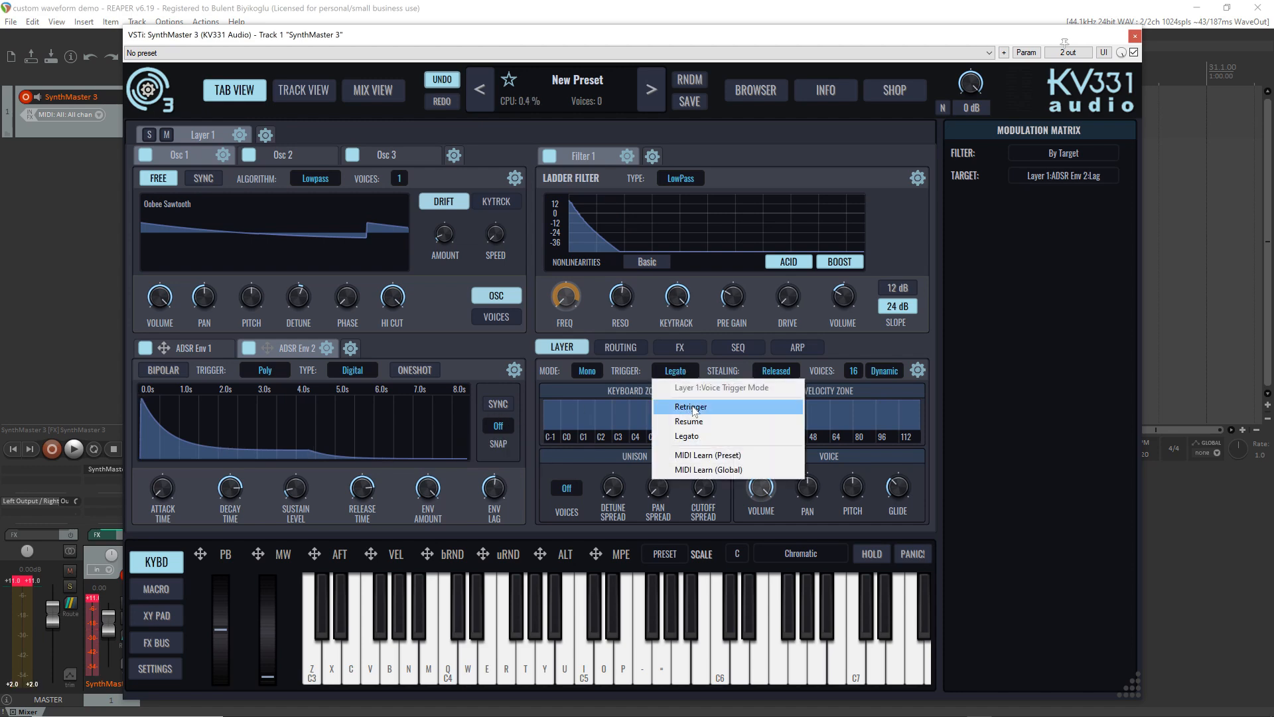
pyautogui.click(657, 369)
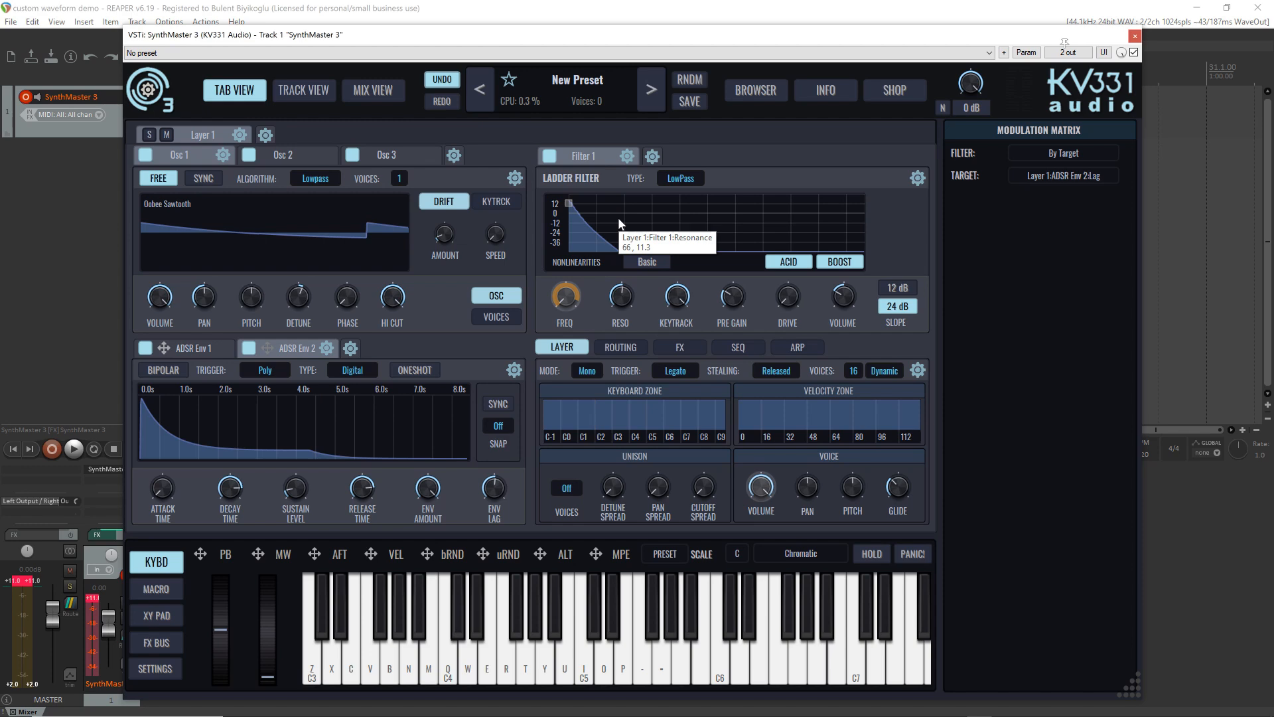
# Step: Replace Filter 1's ladder filter with the Diode Ladder Filter
pyautogui.click(627, 156)
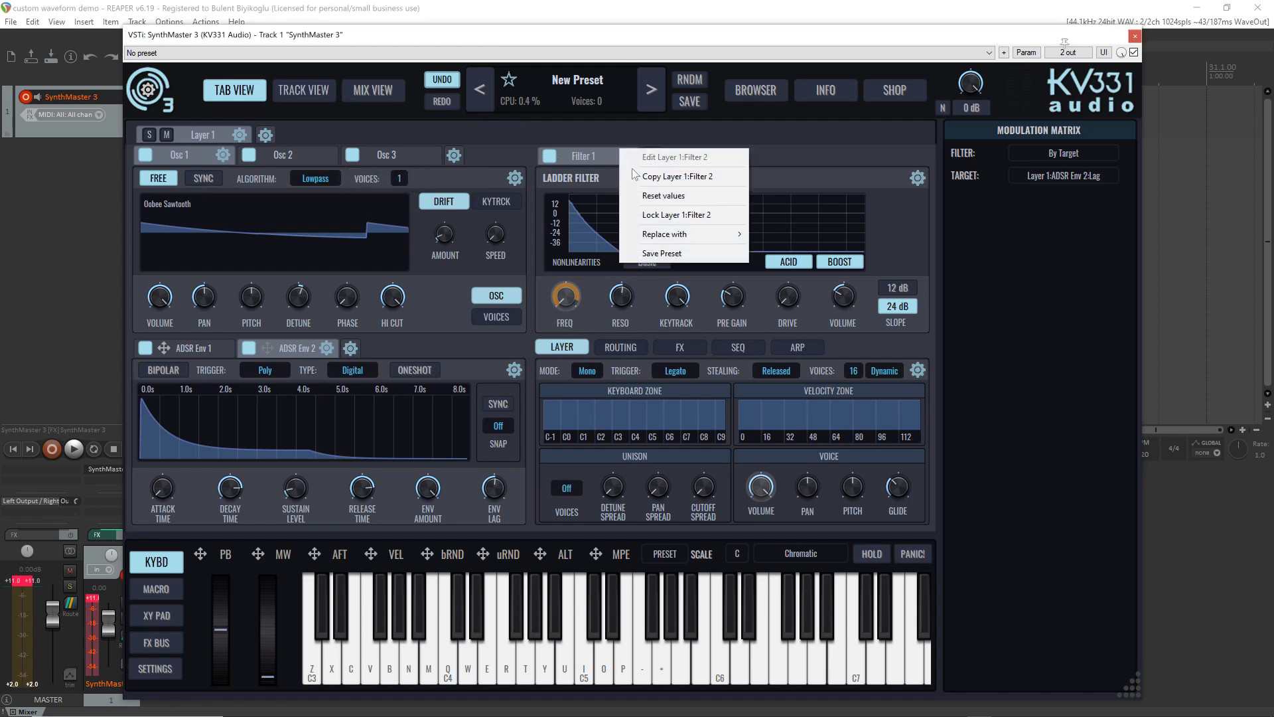
pyautogui.moveTo(665, 237)
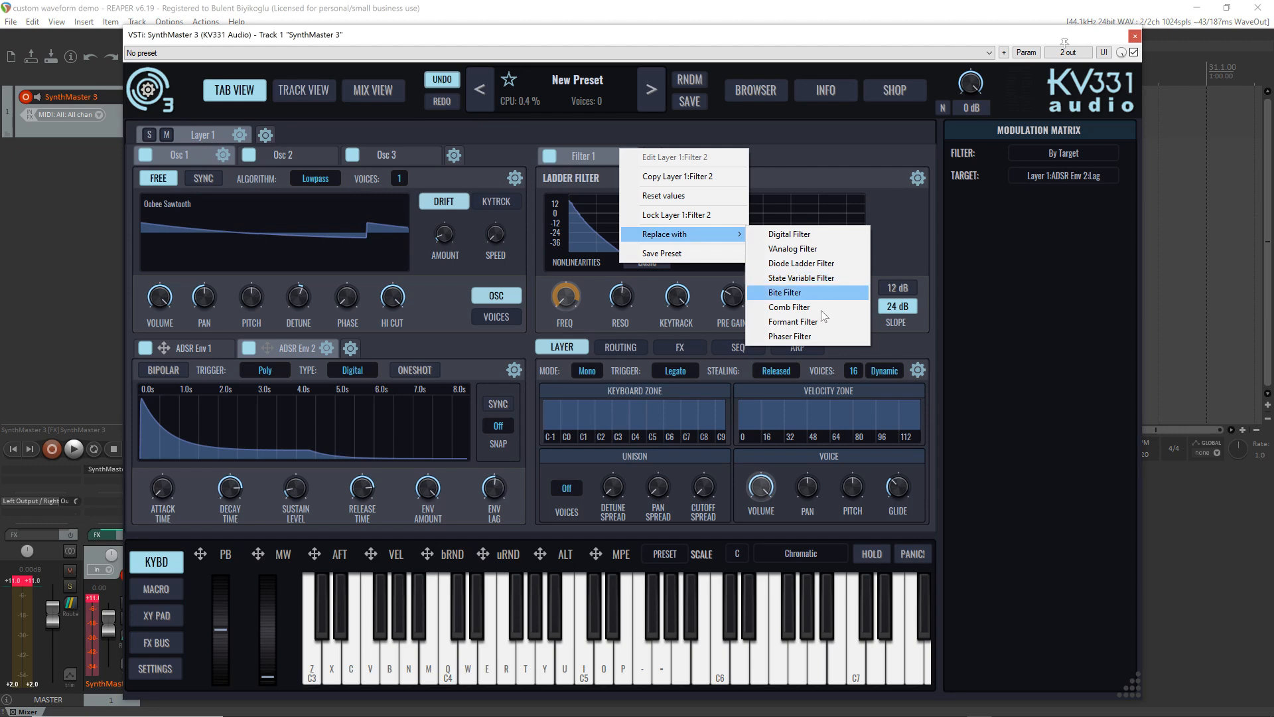
pyautogui.click(847, 262)
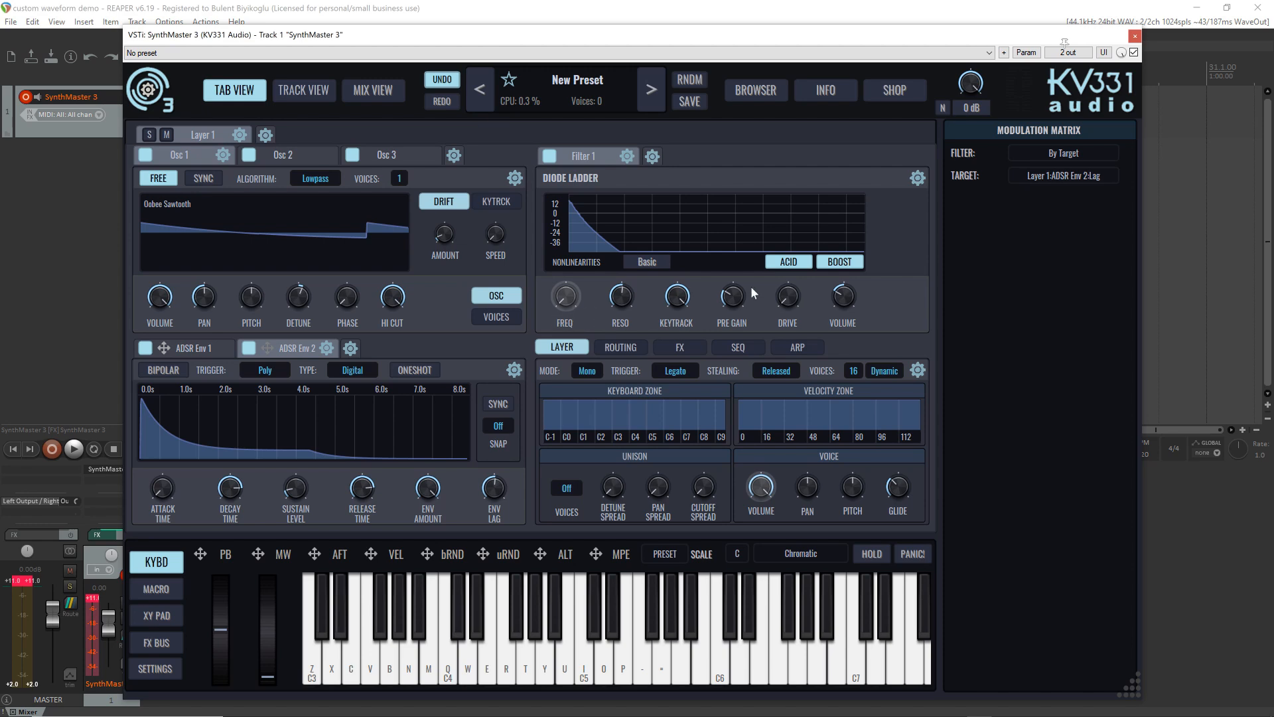
# Step: Turn off Filter 1's Boost and Acid options and raise its resonance while playing test notes
pyautogui.click(834, 264)
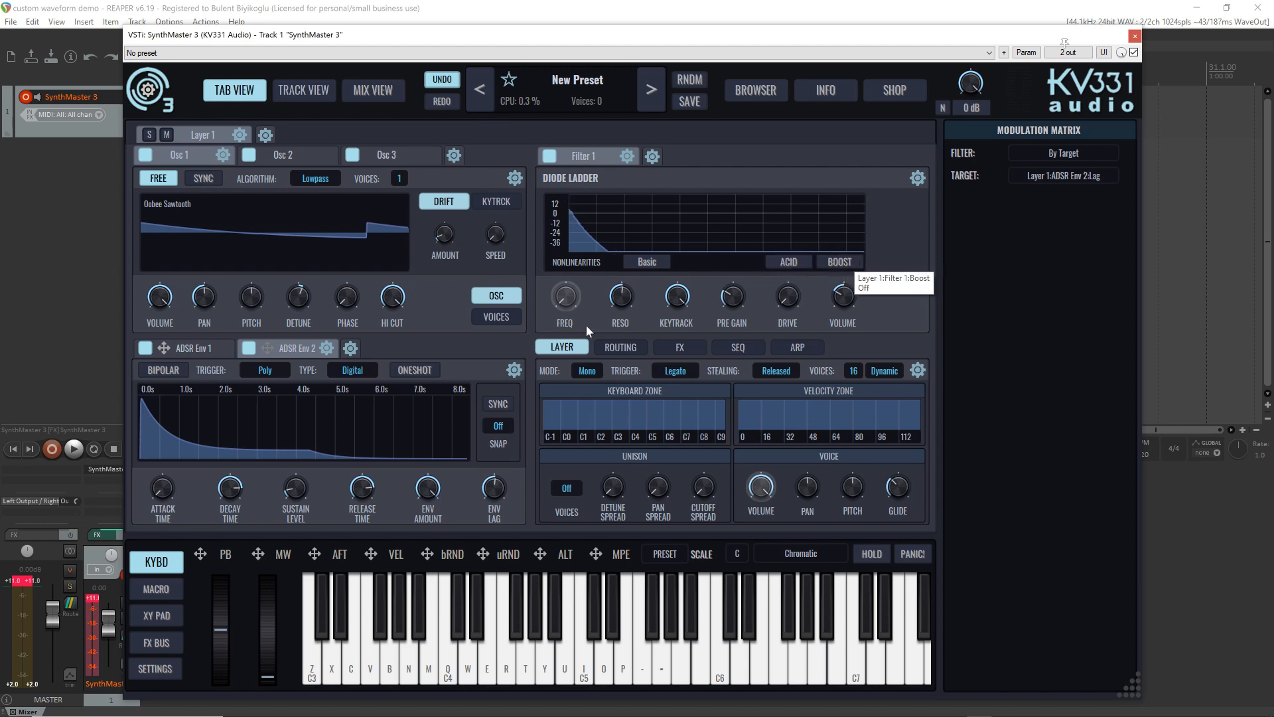
pyautogui.moveTo(620, 306); pyautogui.dragTo(617, 243)
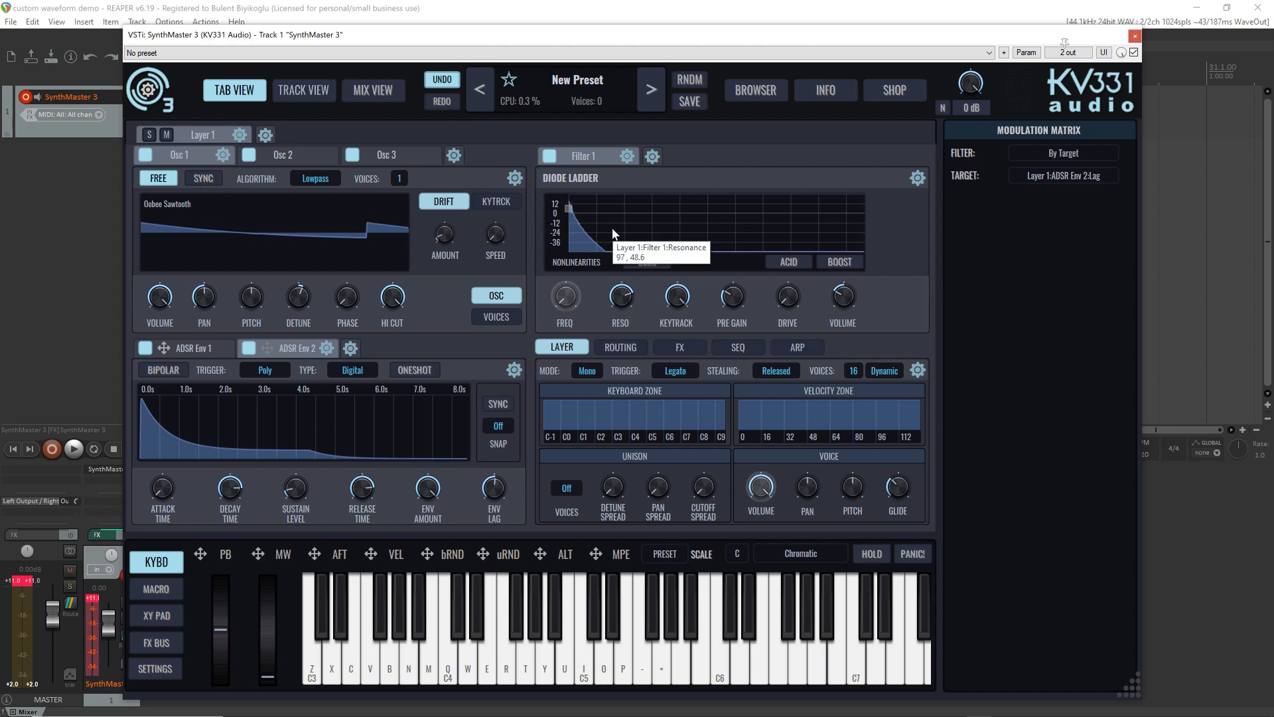
pyautogui.press('z')
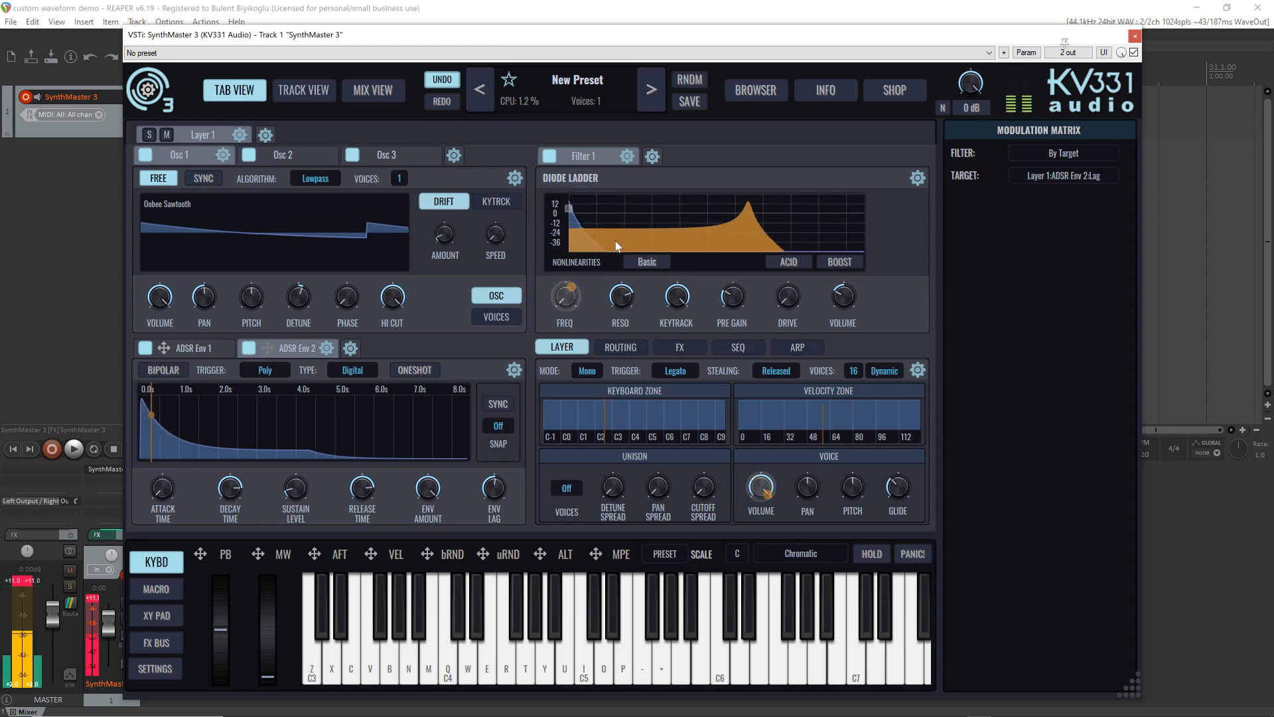
pyautogui.moveTo(622, 298)
pyautogui.mouseDown()
pyautogui.moveTo(631, 333)
pyautogui.moveTo(614, 292)
pyautogui.mouseUp()
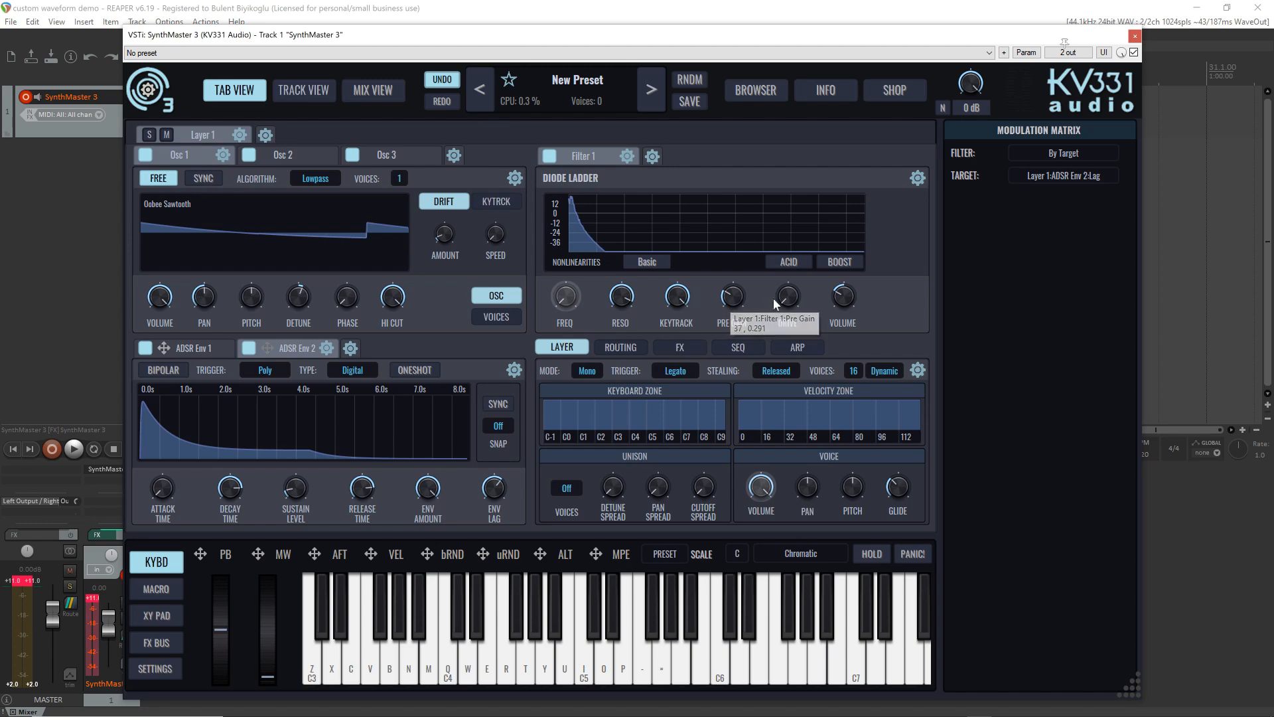
# Step: Raise Filter 1's drive and turn its Boost and Acid options on
pyautogui.moveTo(786, 271); pyautogui.dragTo(778, 256)
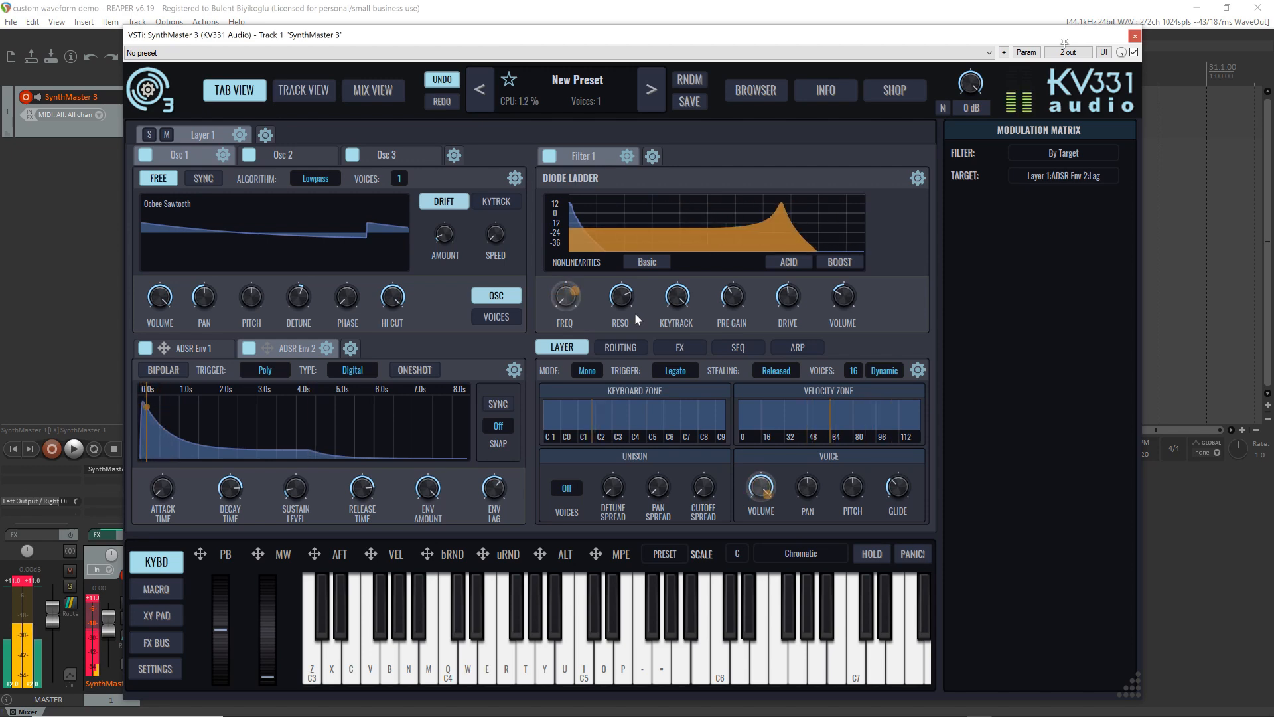
pyautogui.click(842, 263)
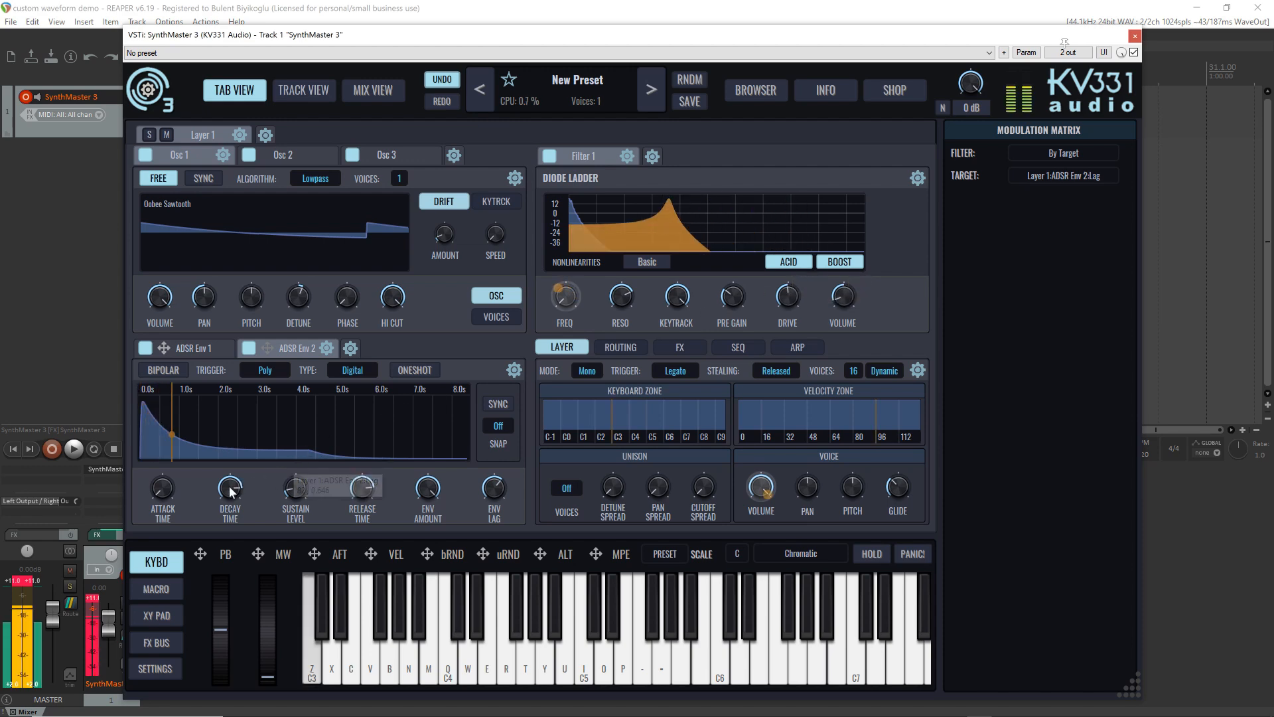
# Step: Shorten ADSR Env 2's decay to about 1.02 s and reduce its lag and release time
pyautogui.moveTo(231, 487); pyautogui.dragTo(231, 499)
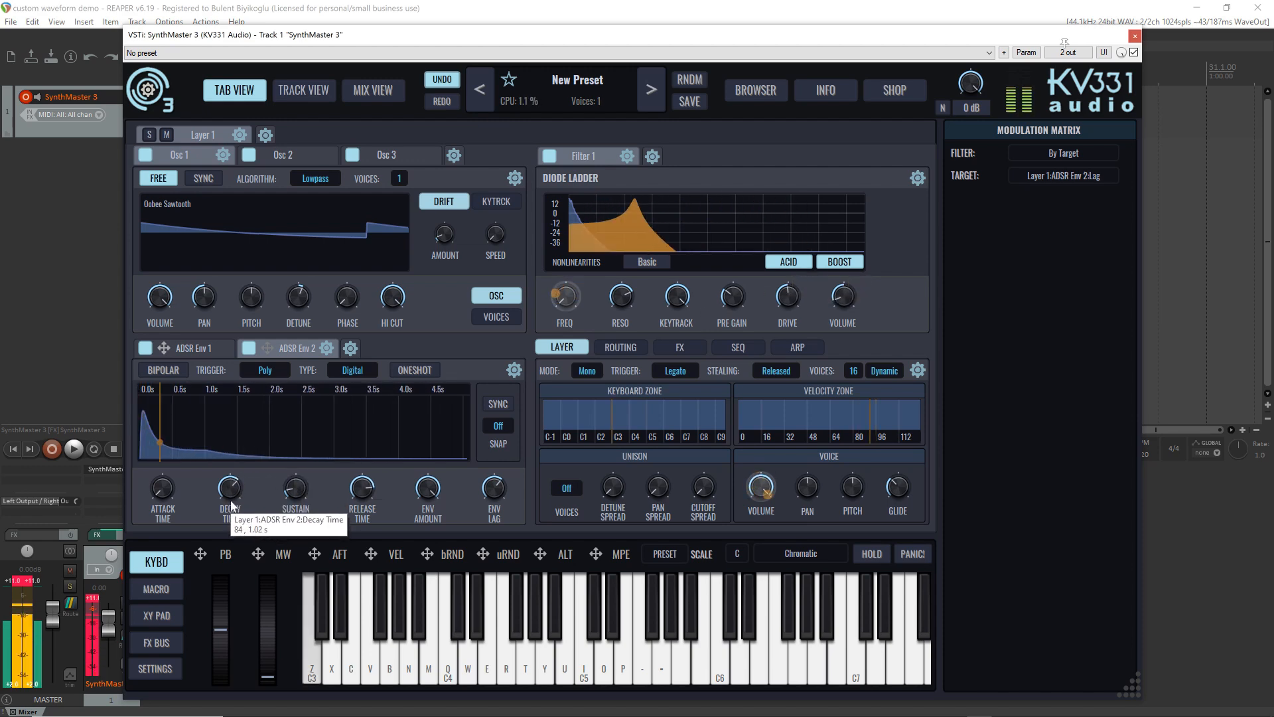
pyautogui.moveTo(497, 489); pyautogui.dragTo(508, 512)
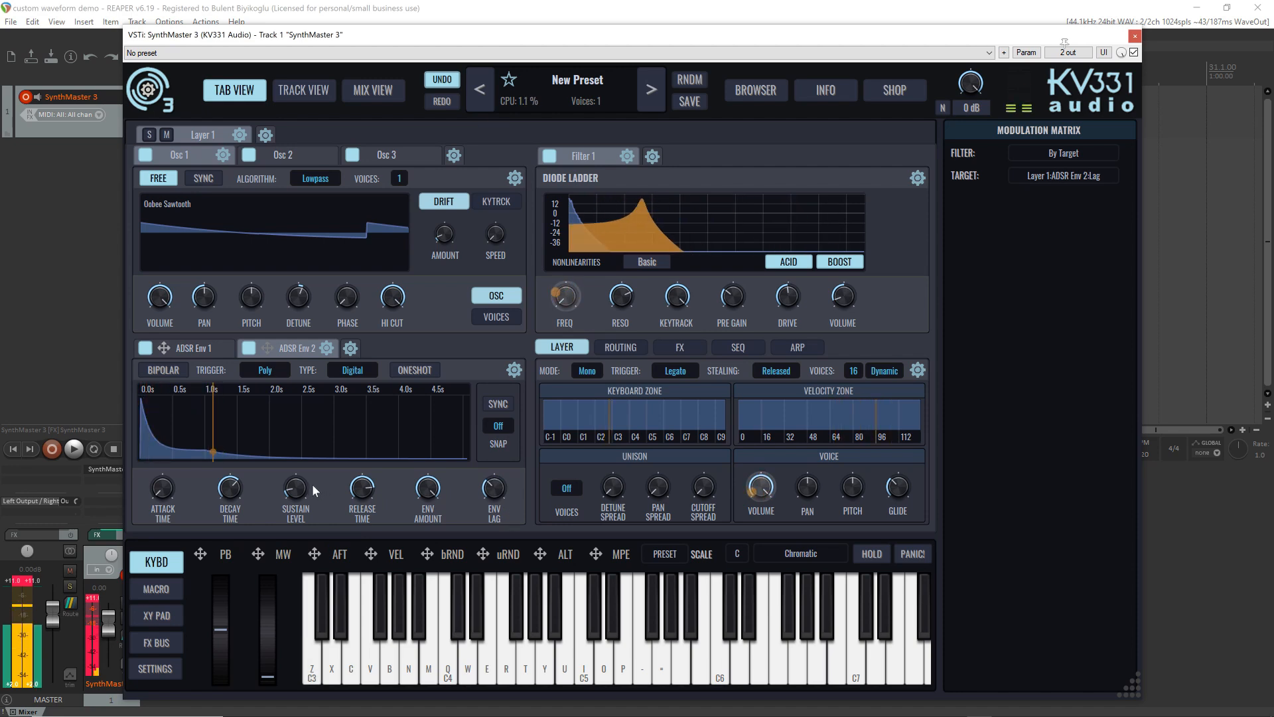
pyautogui.moveTo(369, 491); pyautogui.dragTo(373, 497)
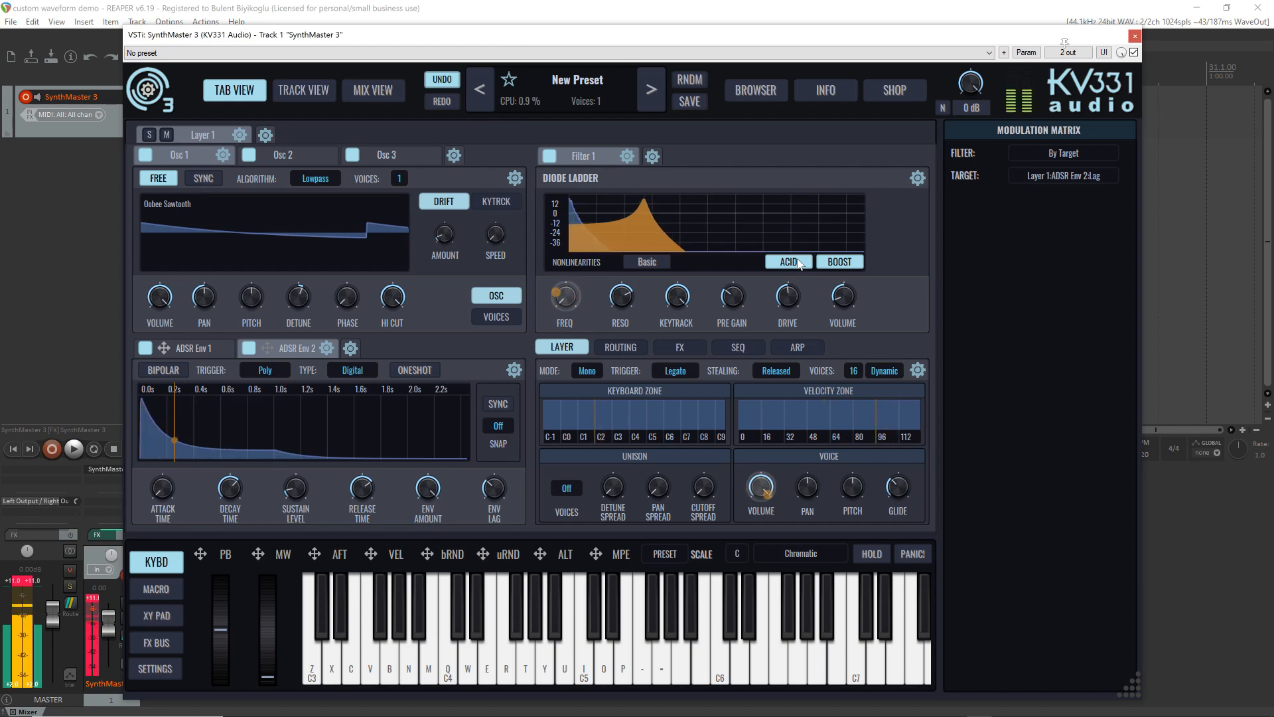
# Step: Try the Normal nonlinearities setting on Filter 1 with test notes and return it to Basic
pyautogui.click(648, 263)
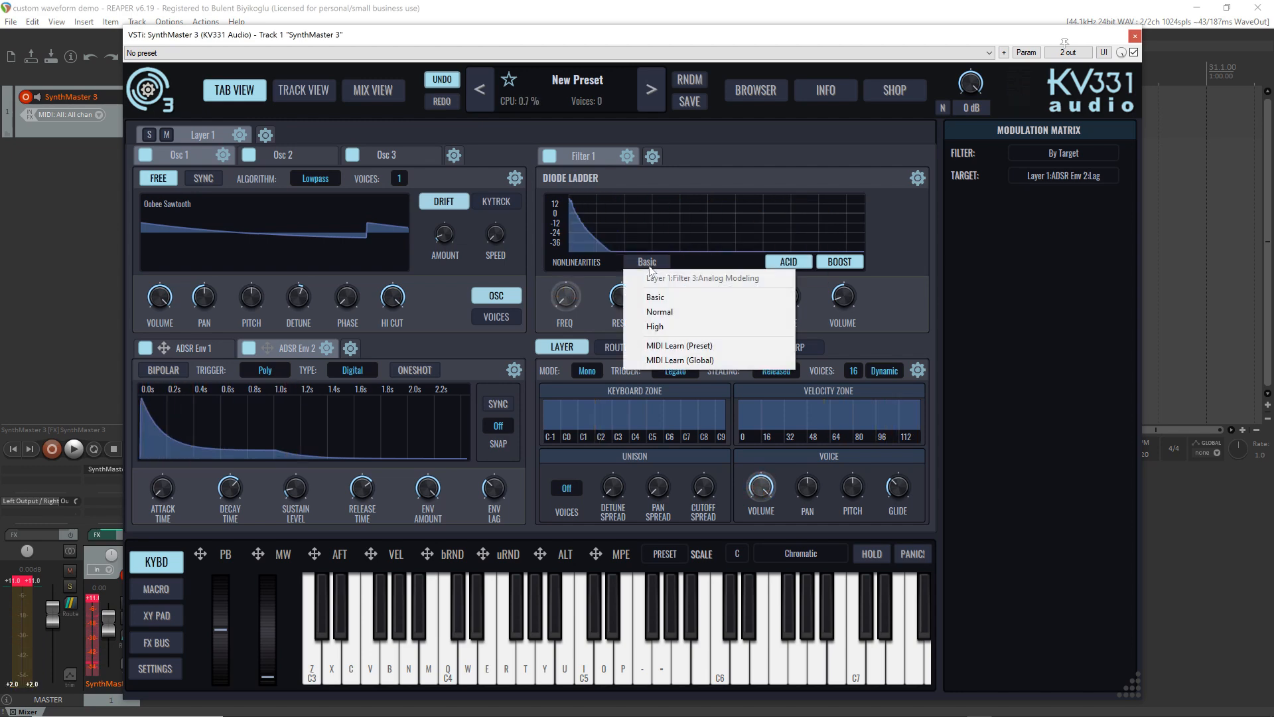
pyautogui.click(667, 313)
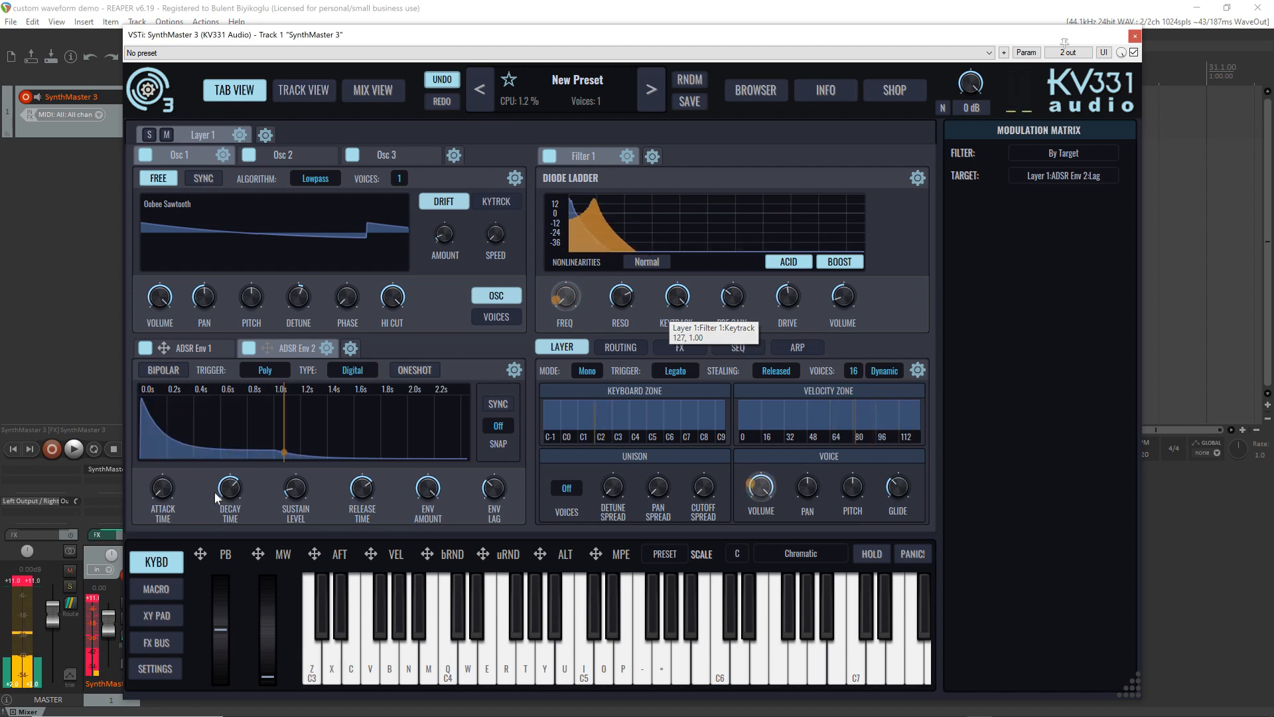
pyautogui.click(645, 266)
pyautogui.click(661, 296)
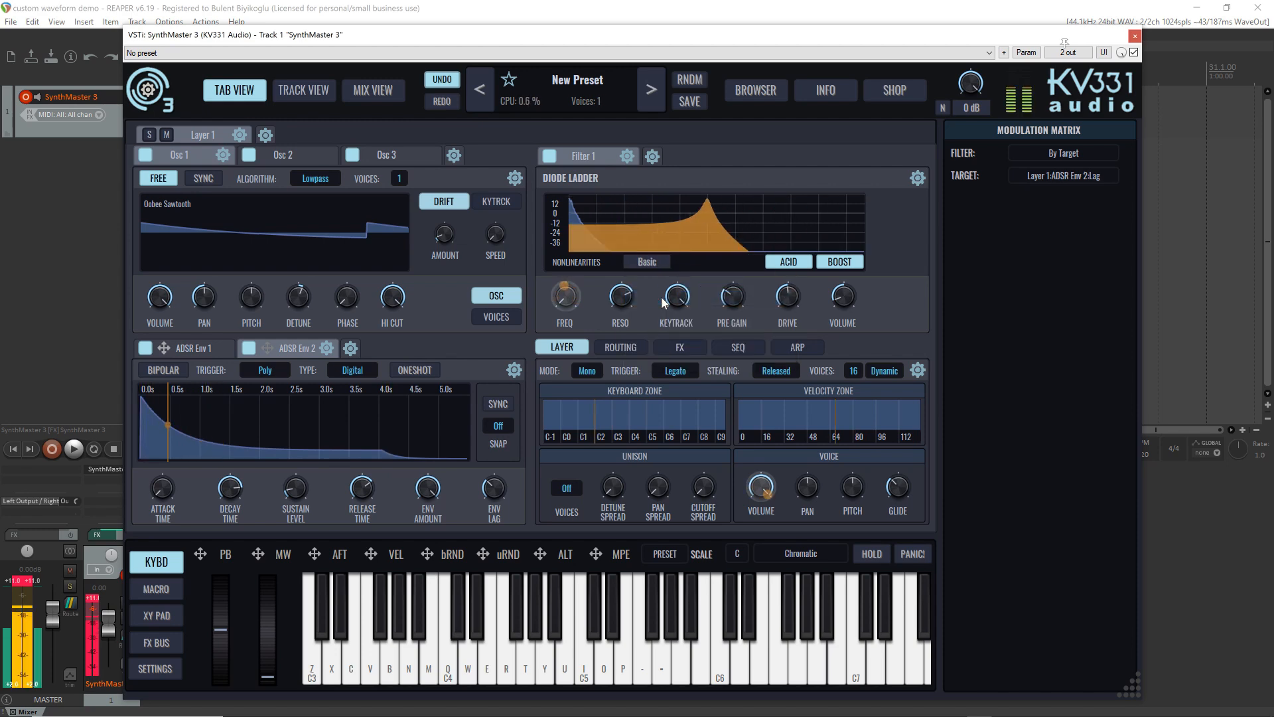
# Step: Set Filter 1's nonlinearities to High
pyautogui.click(647, 263)
pyautogui.click(664, 329)
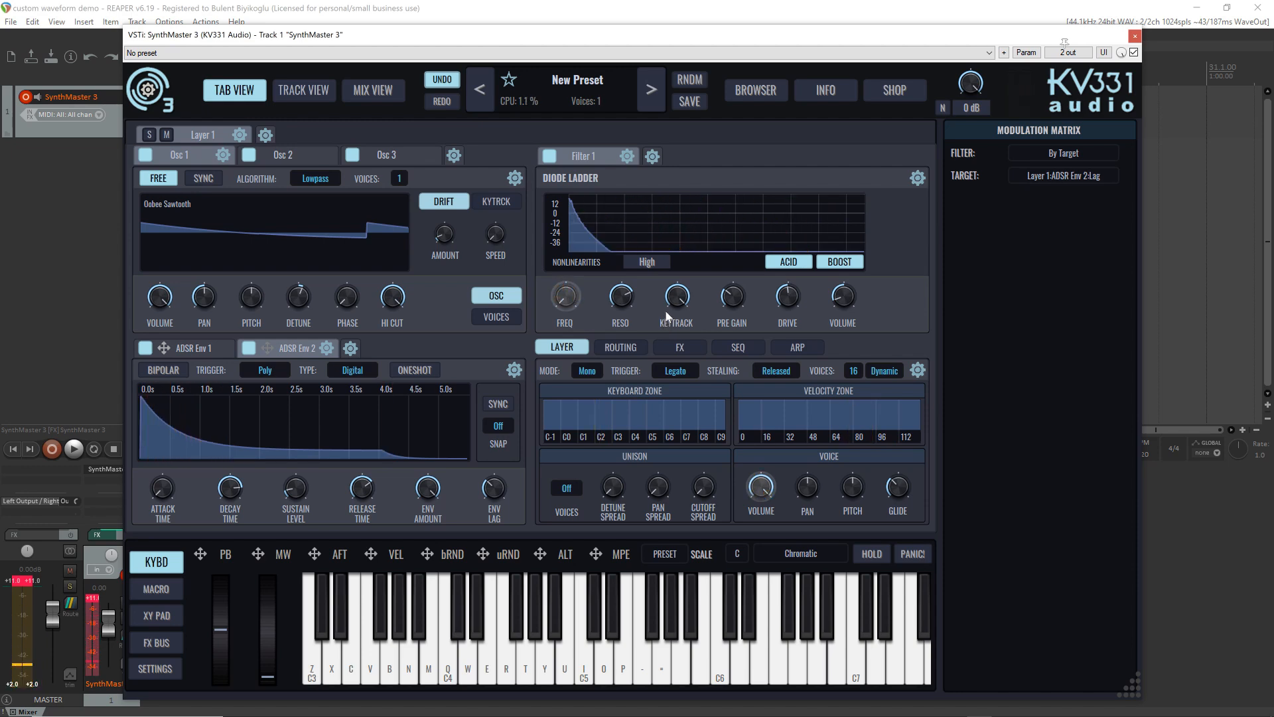
pyautogui.moveTo(669, 305)
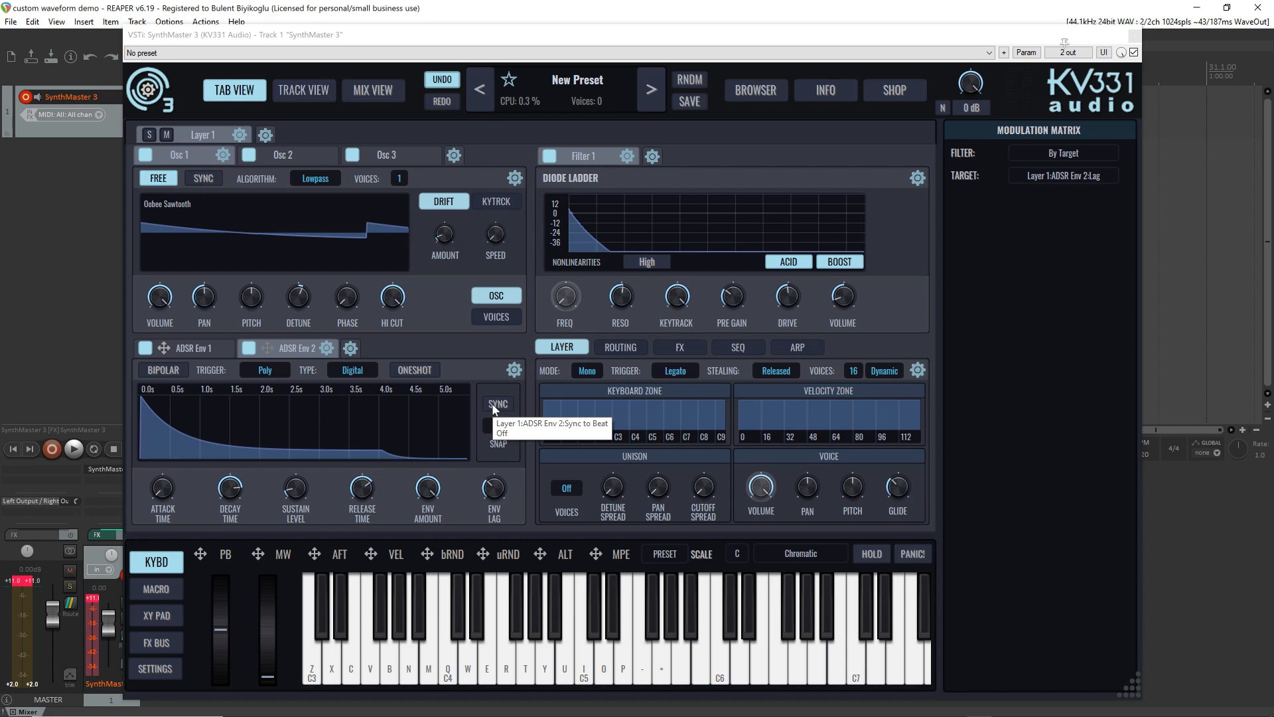
# Step: Replace the diode ladder in Filter 1 with a Bite Filter
pyautogui.click(625, 155)
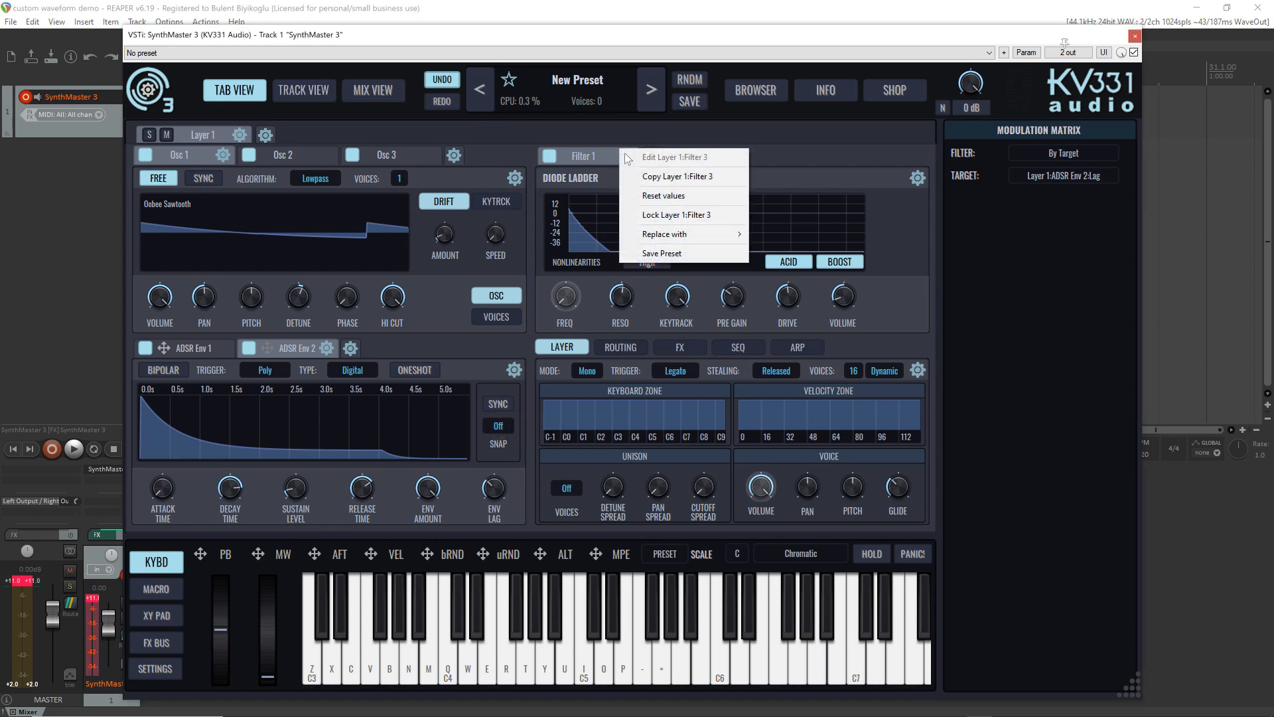
pyautogui.moveTo(657, 233)
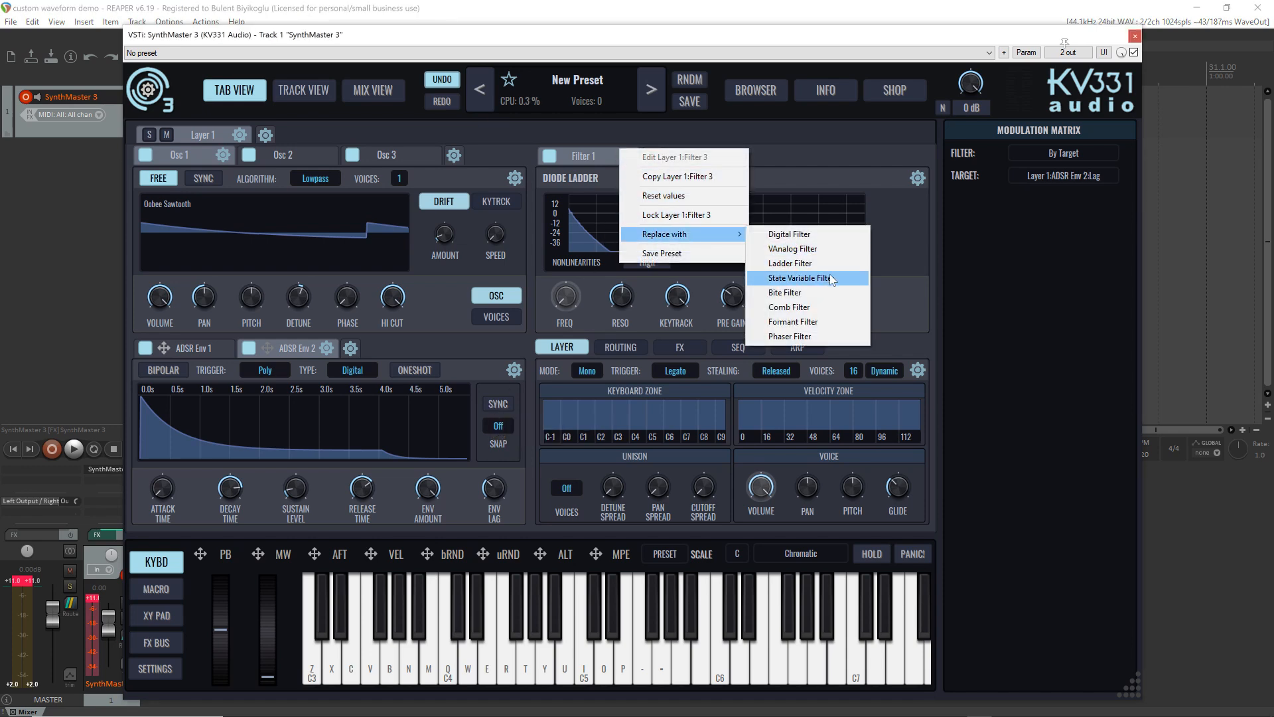
pyautogui.click(826, 295)
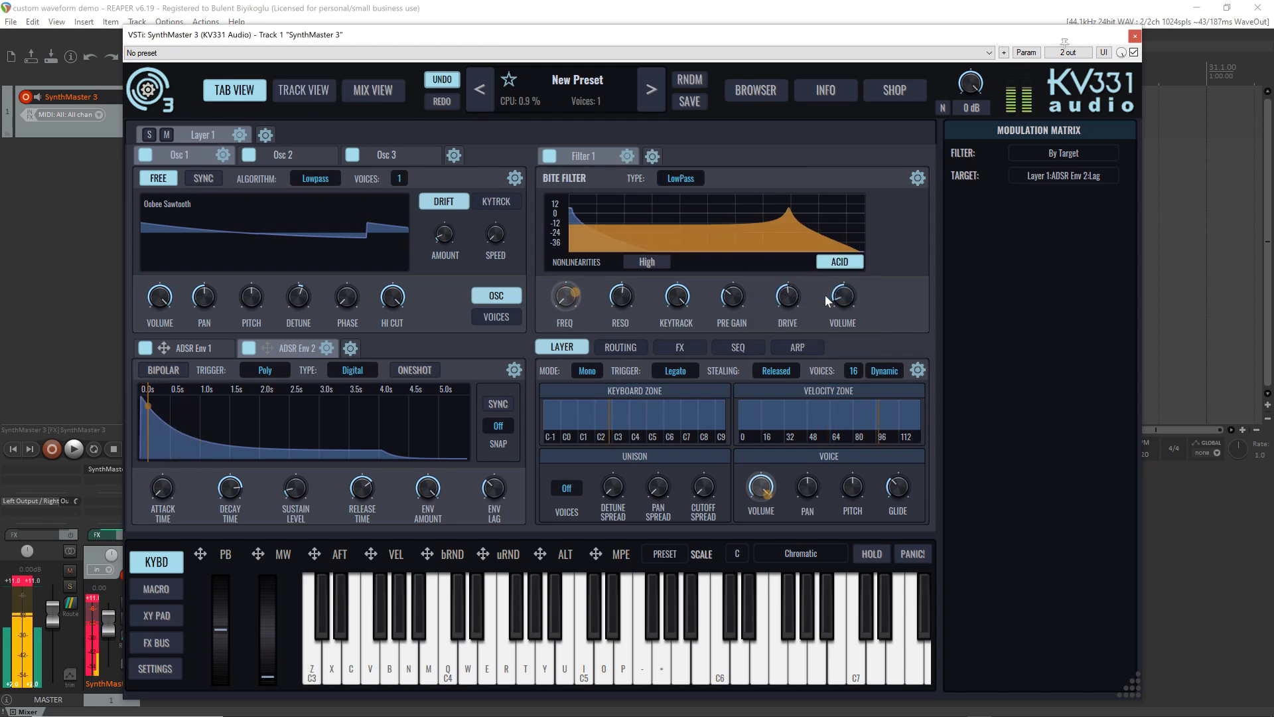
# Step: Turn off the Bite Filter's Acid option and set its nonlinearities to Basic
pyautogui.click(838, 262)
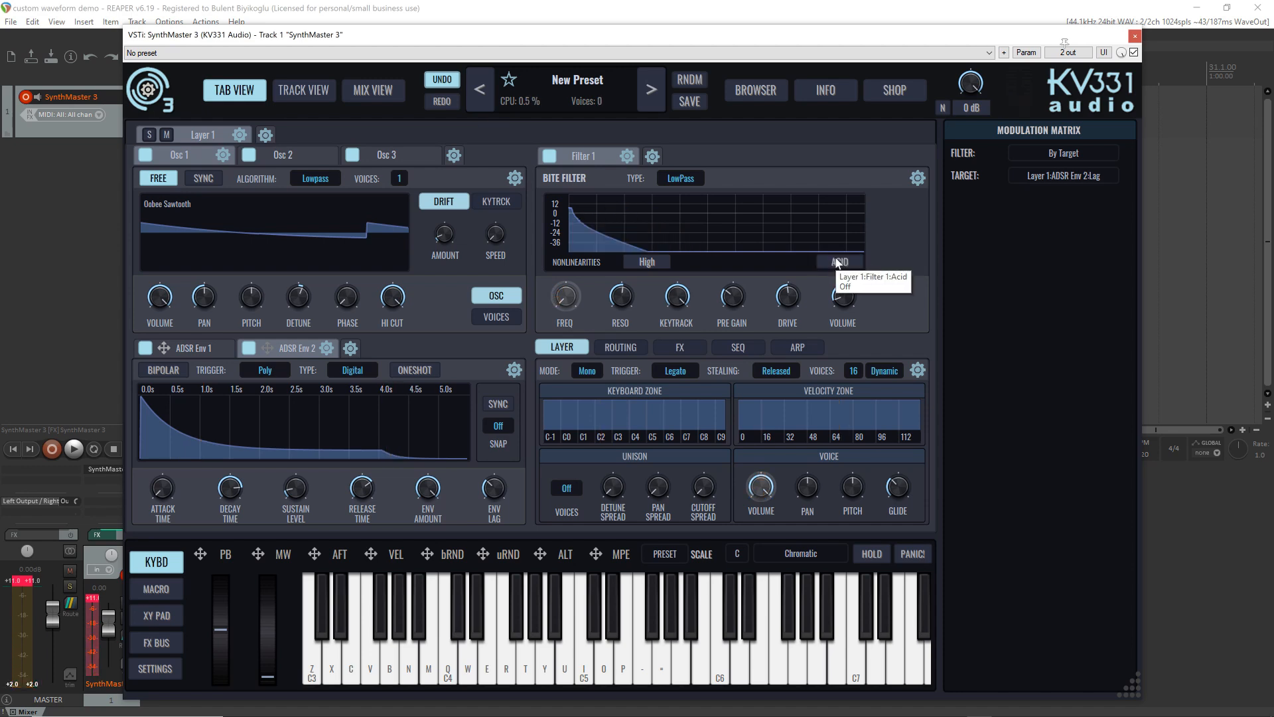
pyautogui.click(647, 262)
pyautogui.click(662, 298)
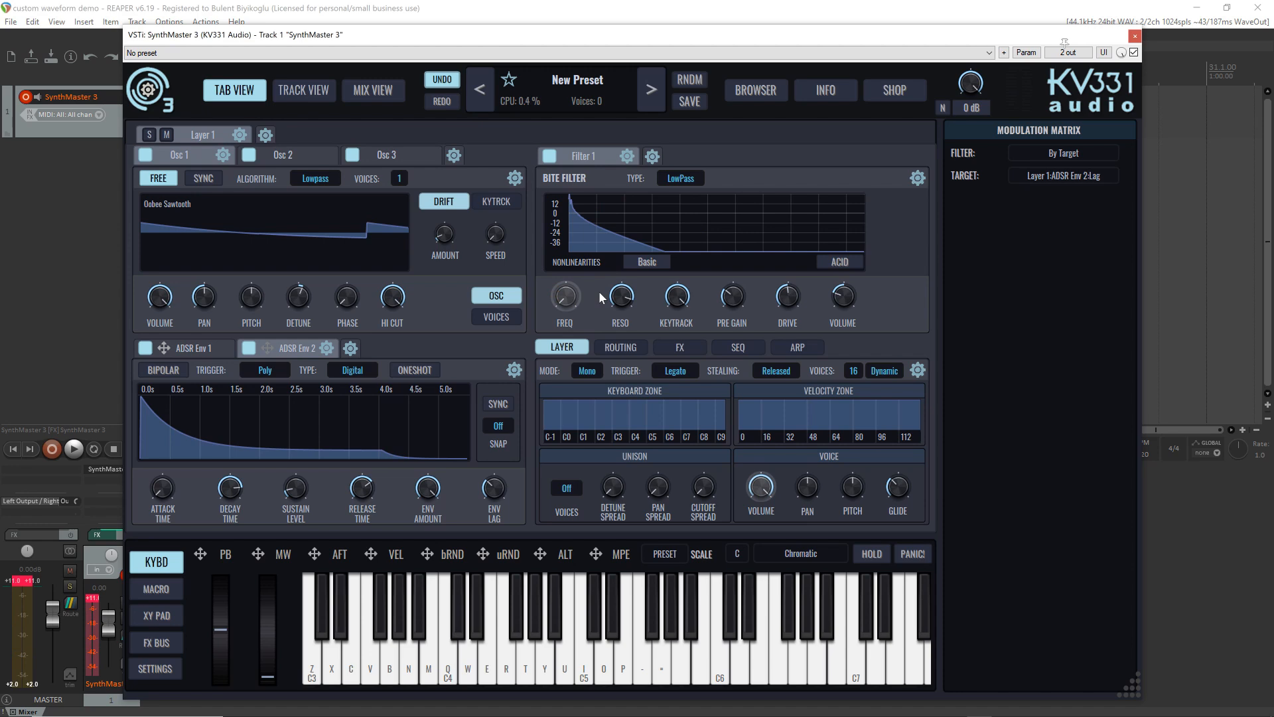
# Step: Lengthen ADSR Env 2's decay to about 6.6 s and increase its release time
pyautogui.moveTo(231, 489); pyautogui.dragTo(273, 414)
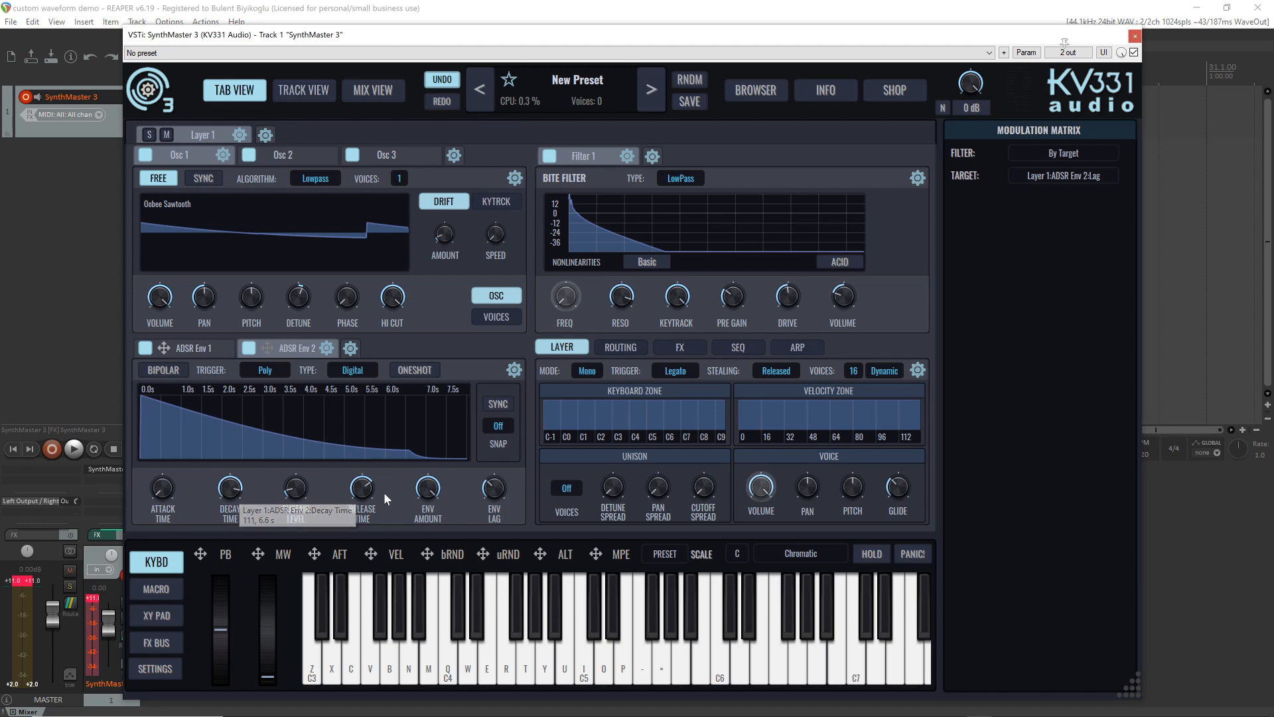
pyautogui.moveTo(362, 493); pyautogui.dragTo(353, 472)
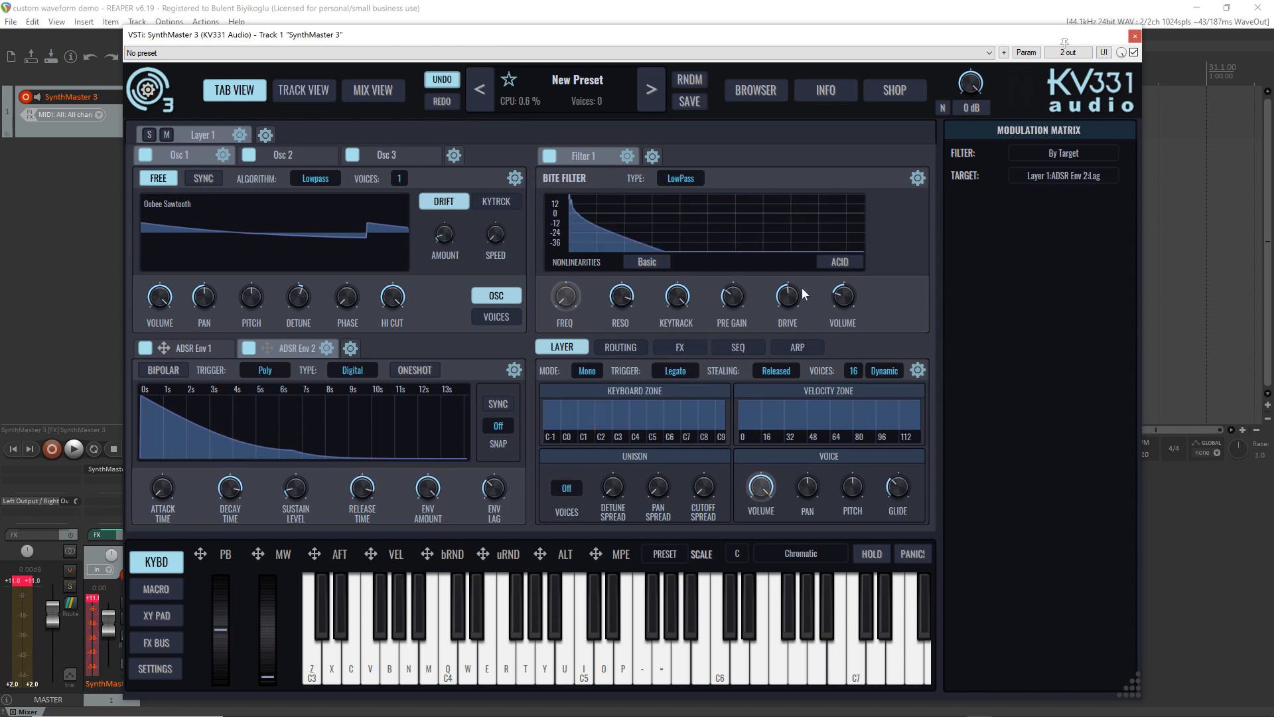
# Step: Sweep Filter 1's drive down and back up to a high level while playing test notes
pyautogui.moveTo(788, 296); pyautogui.dragTo(810, 381)
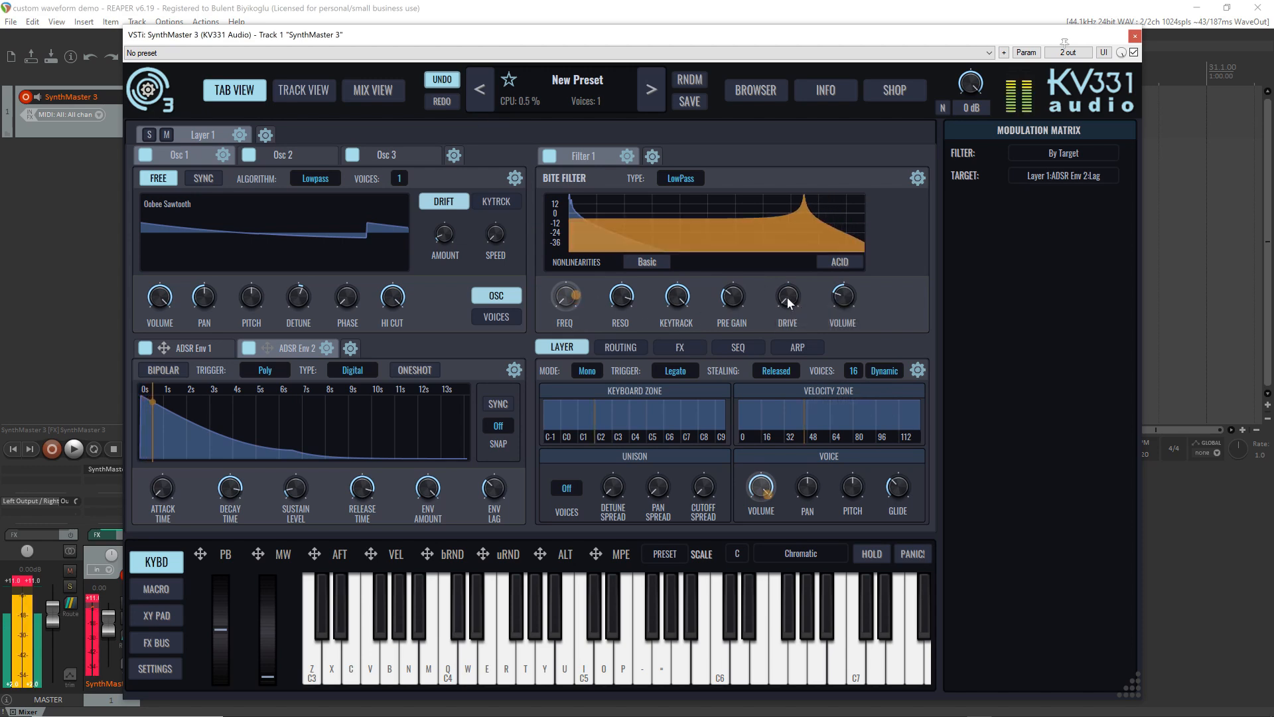
pyautogui.moveTo(788, 298); pyautogui.dragTo(764, 226)
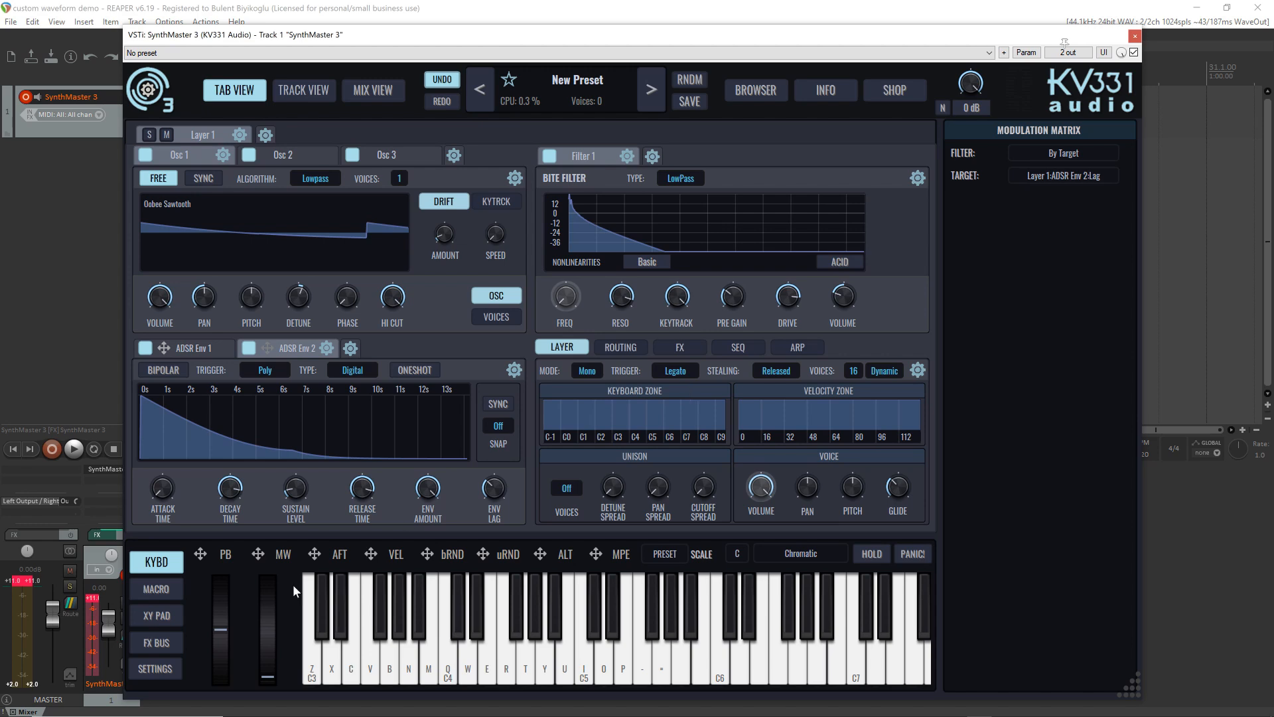
# Step: Shorten the decay and release times of ADSR Env 2 while playing test notes
pyautogui.moveTo(237, 492); pyautogui.dragTo(235, 499)
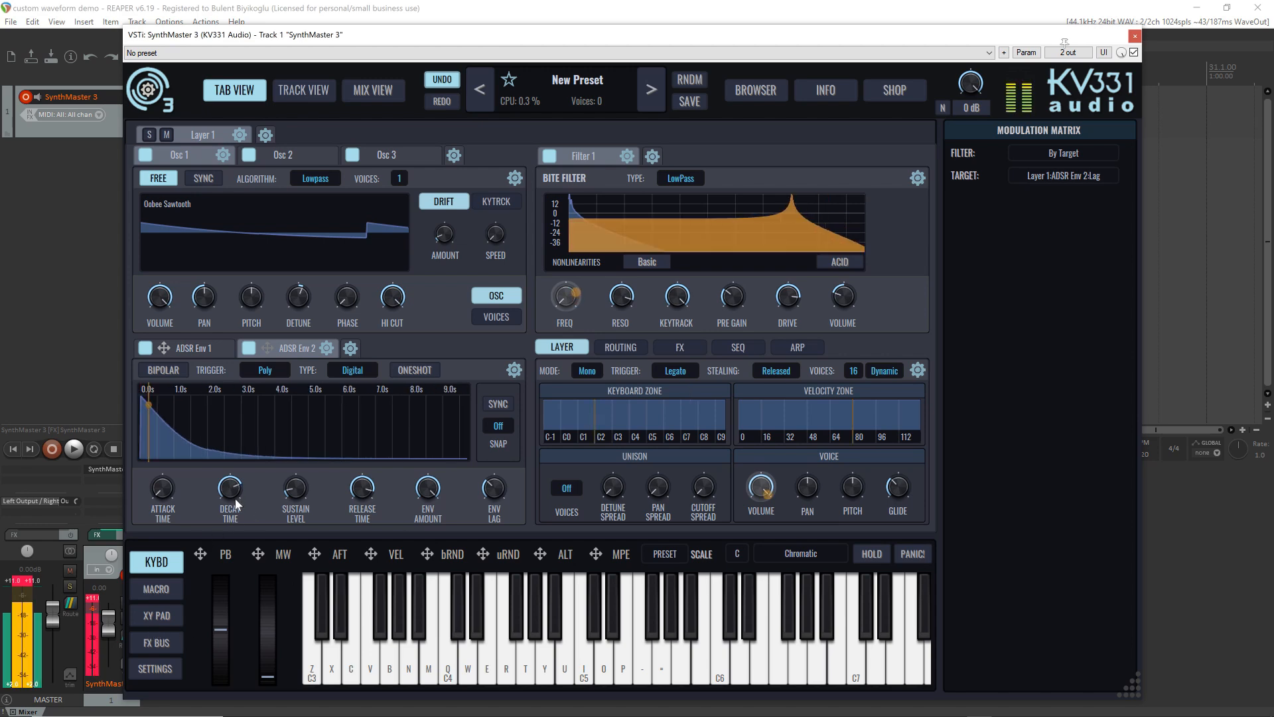
pyautogui.moveTo(361, 492); pyautogui.dragTo(358, 499)
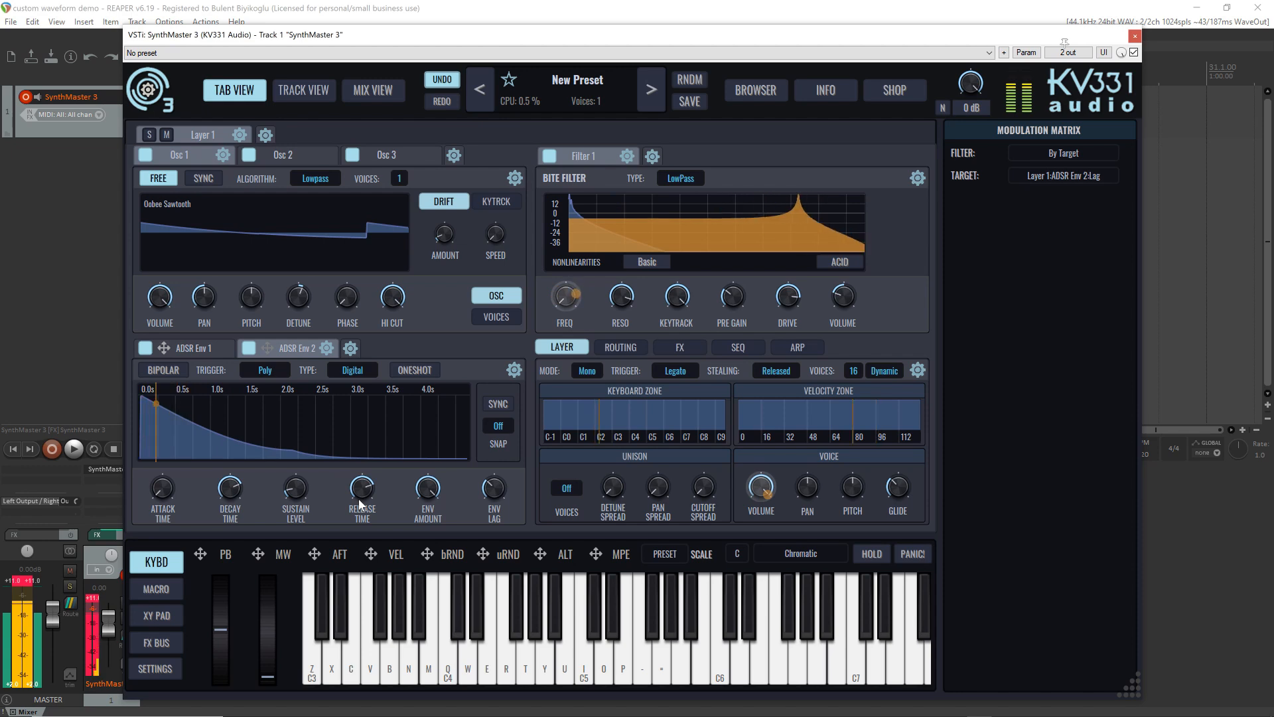
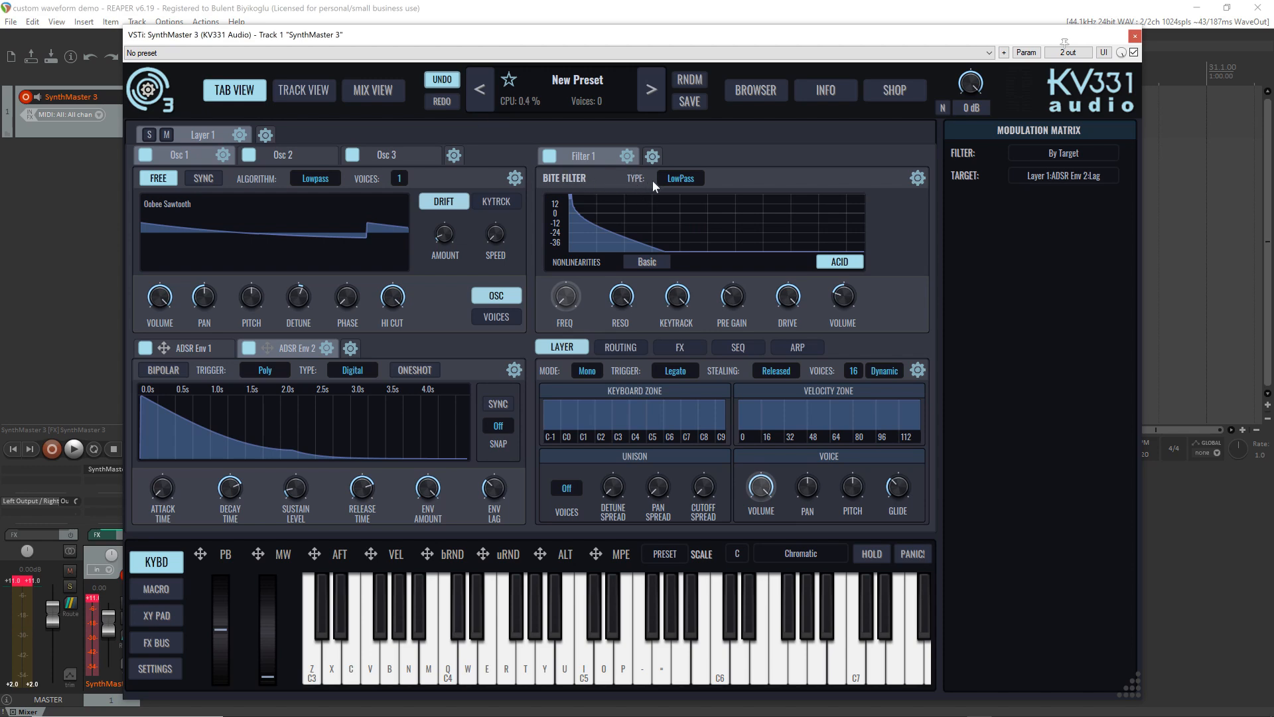
# Step: Try the Bite Filter's HighPass type with reduced resonance and return the type to LowPass
pyautogui.click(678, 180)
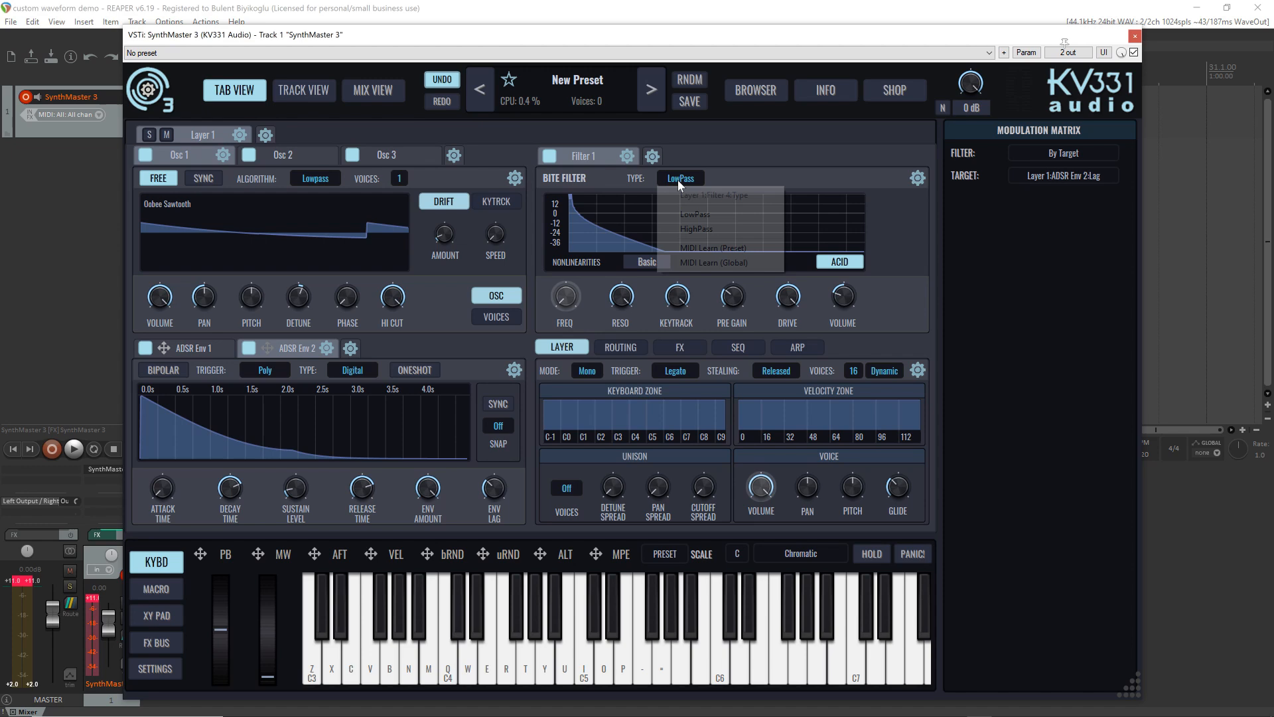
pyautogui.click(691, 228)
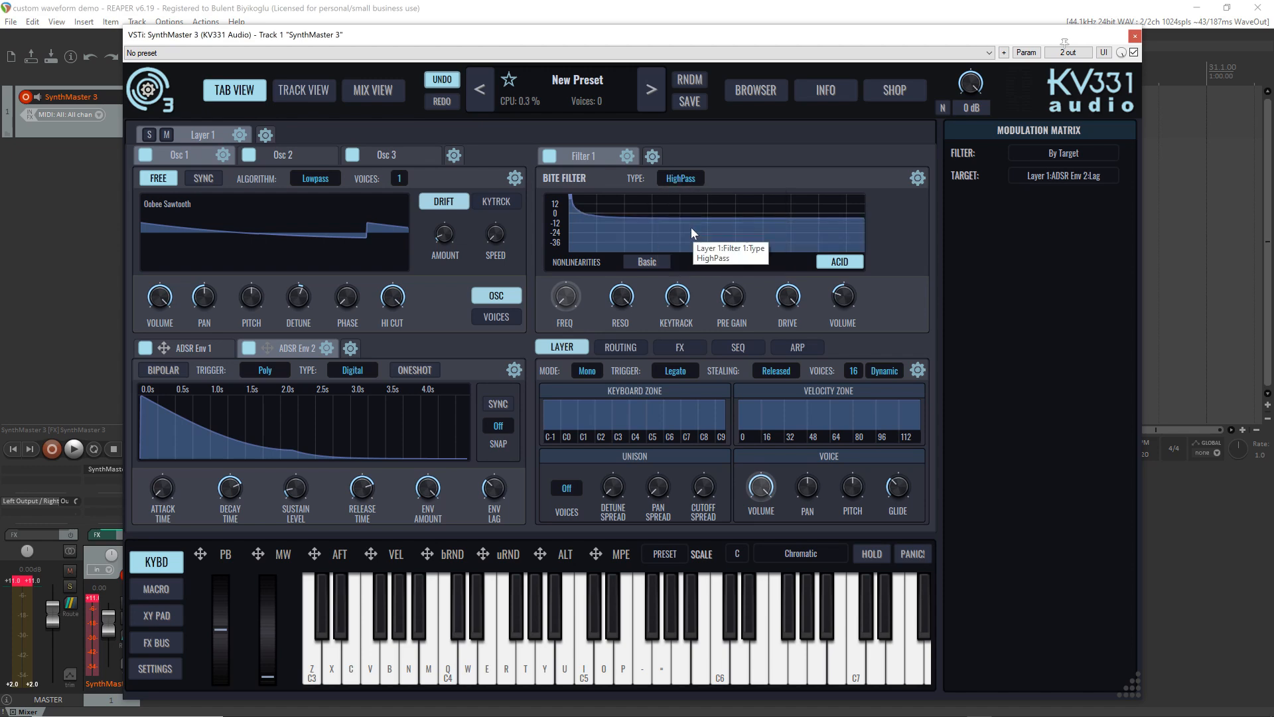
pyautogui.moveTo(635, 352); pyautogui.dragTo(632, 326)
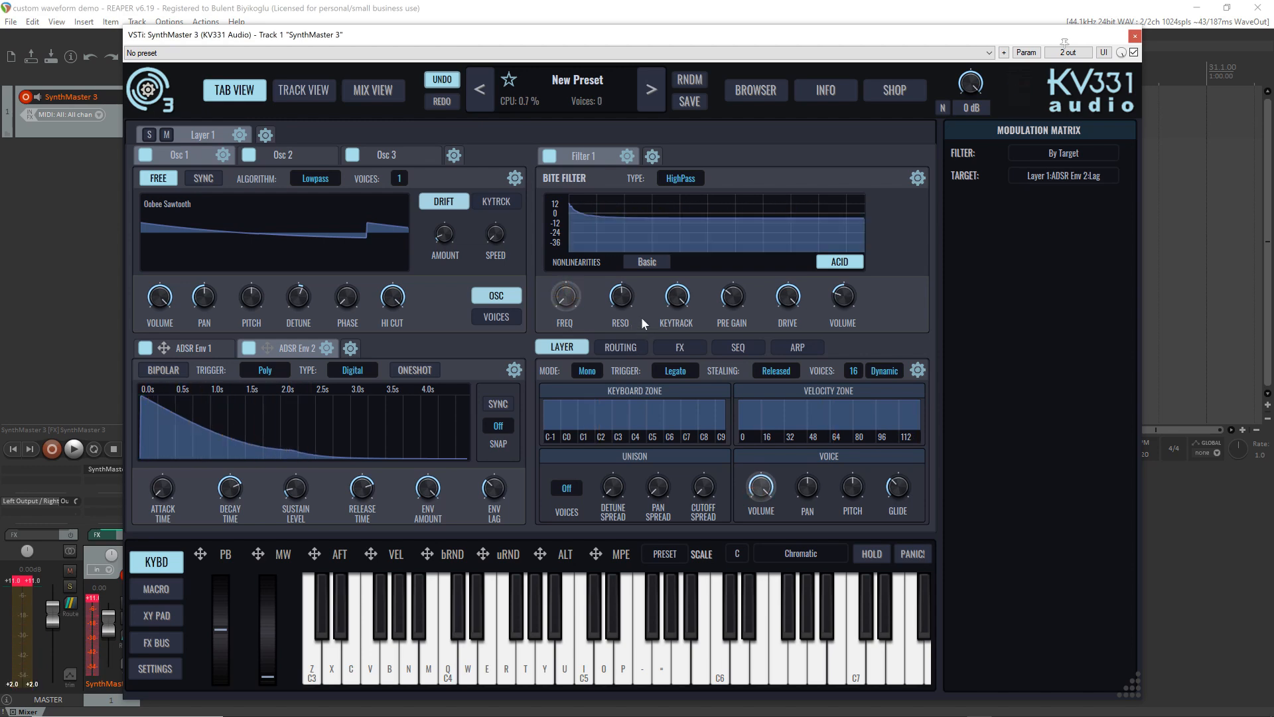
pyautogui.click(687, 180)
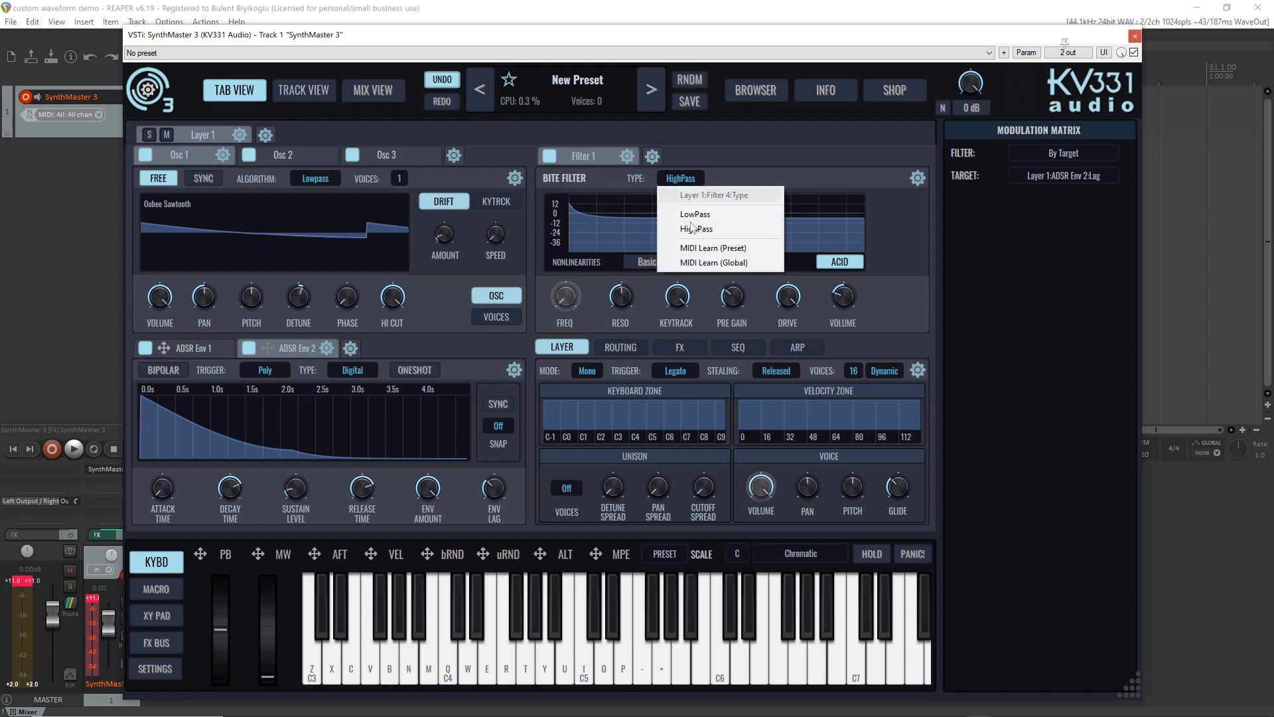
pyautogui.click(692, 216)
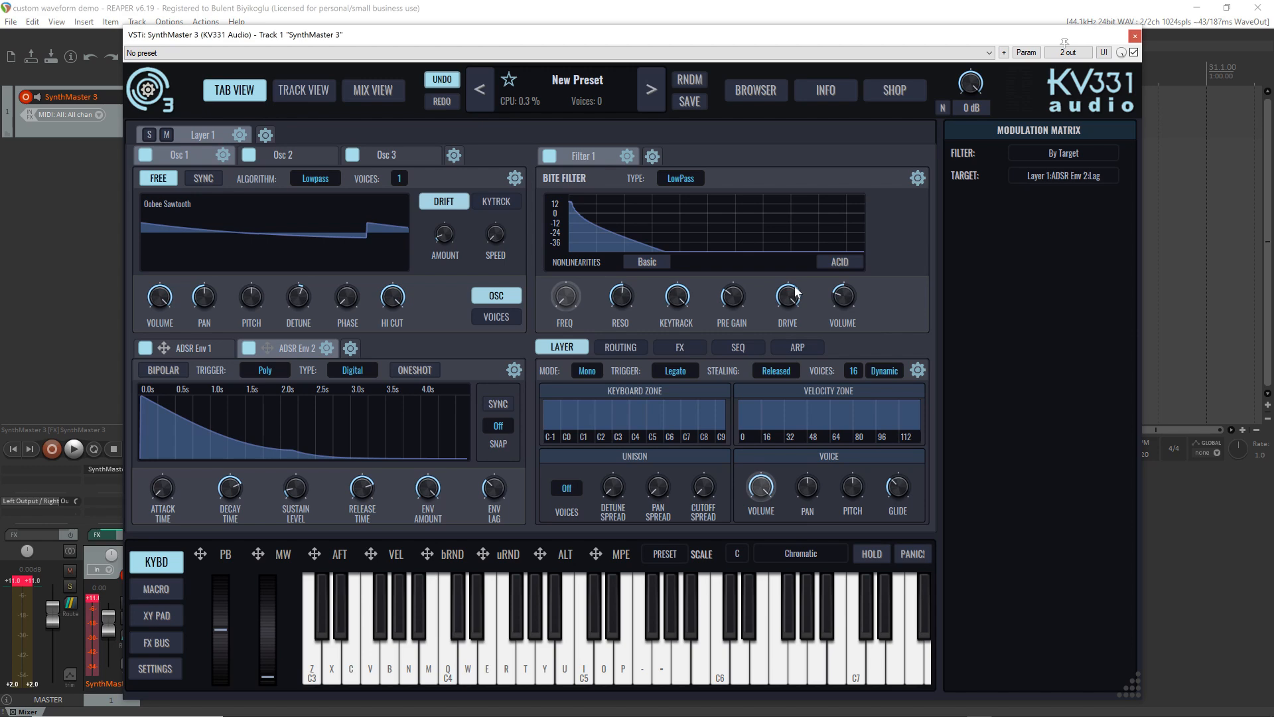
# Step: Replace the Bite Filter in Filter 1 with a Formant Filter
pyautogui.rightClick(620, 155)
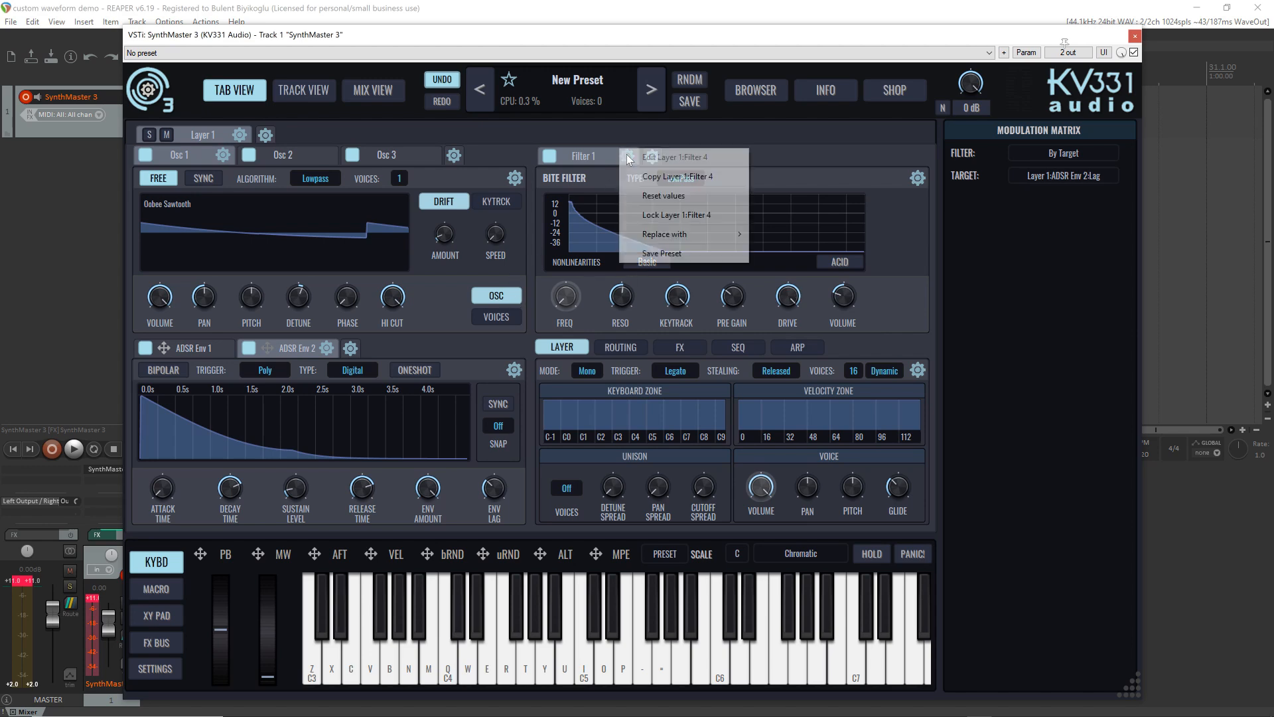
pyautogui.moveTo(666, 237)
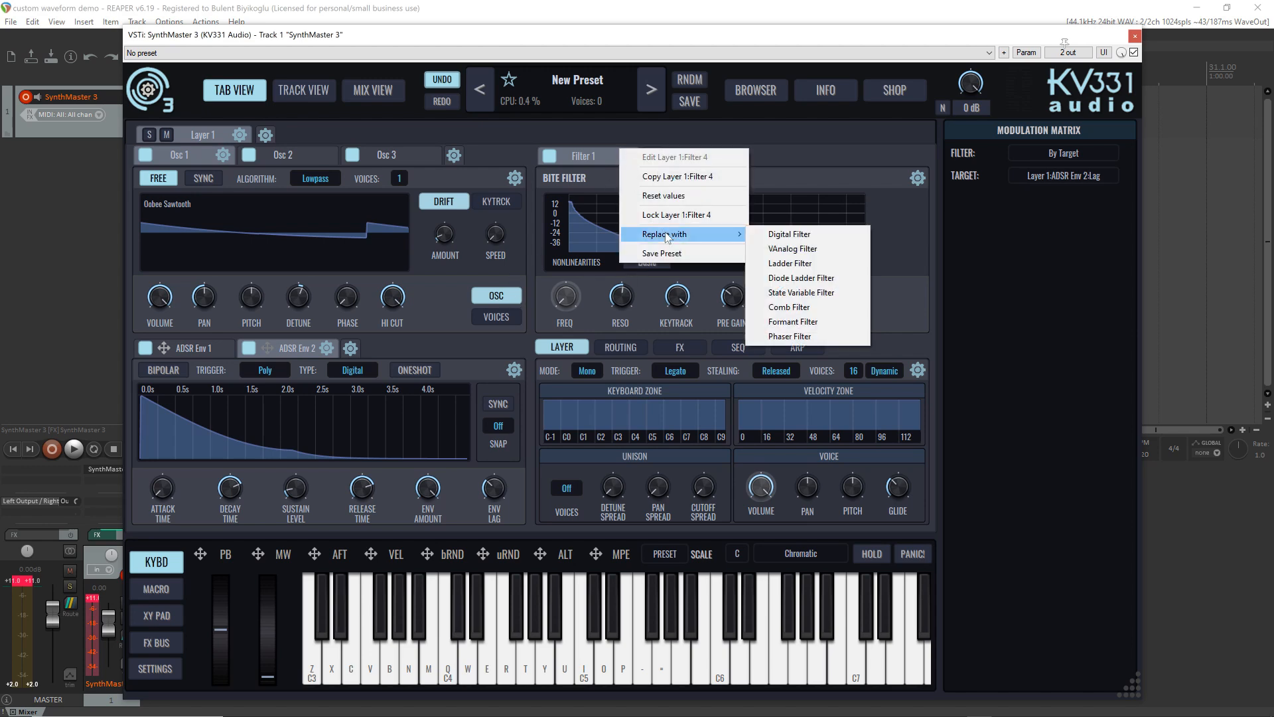
pyautogui.click(820, 321)
pyautogui.moveTo(802, 309)
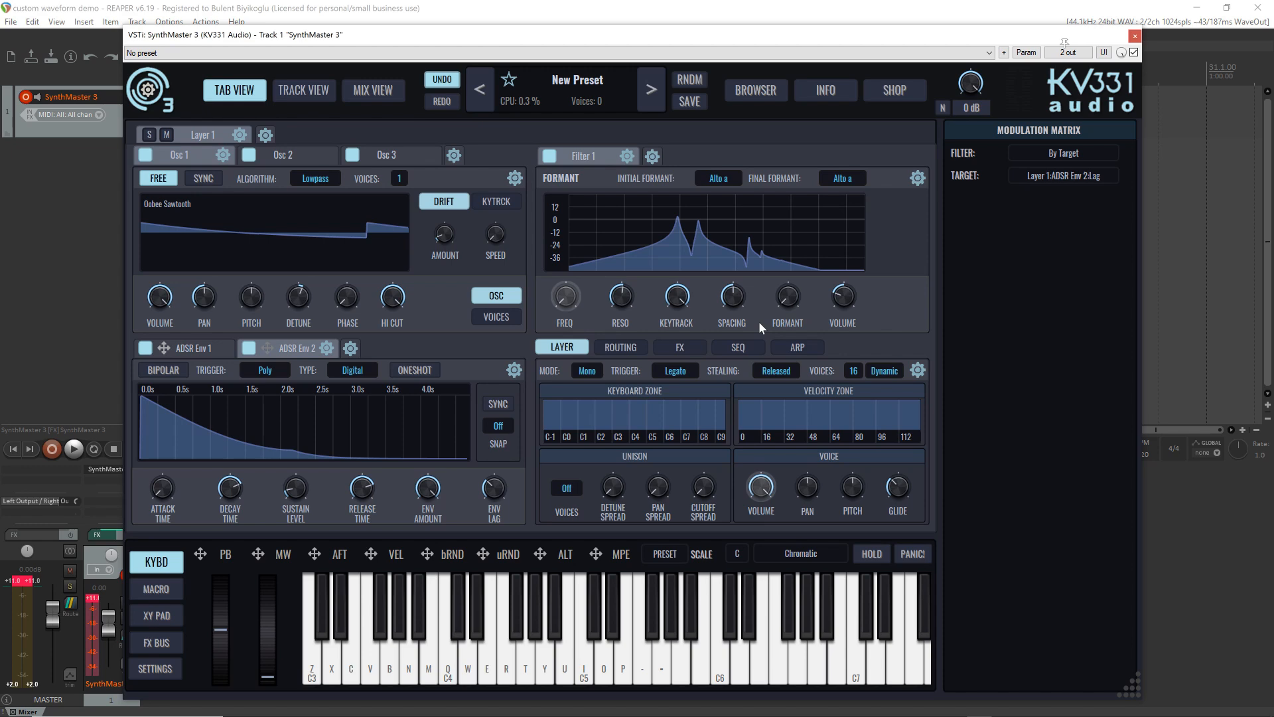
# Step: Examine the voice and Alto vowel options available for Filter 1's initial formant
pyautogui.click(720, 179)
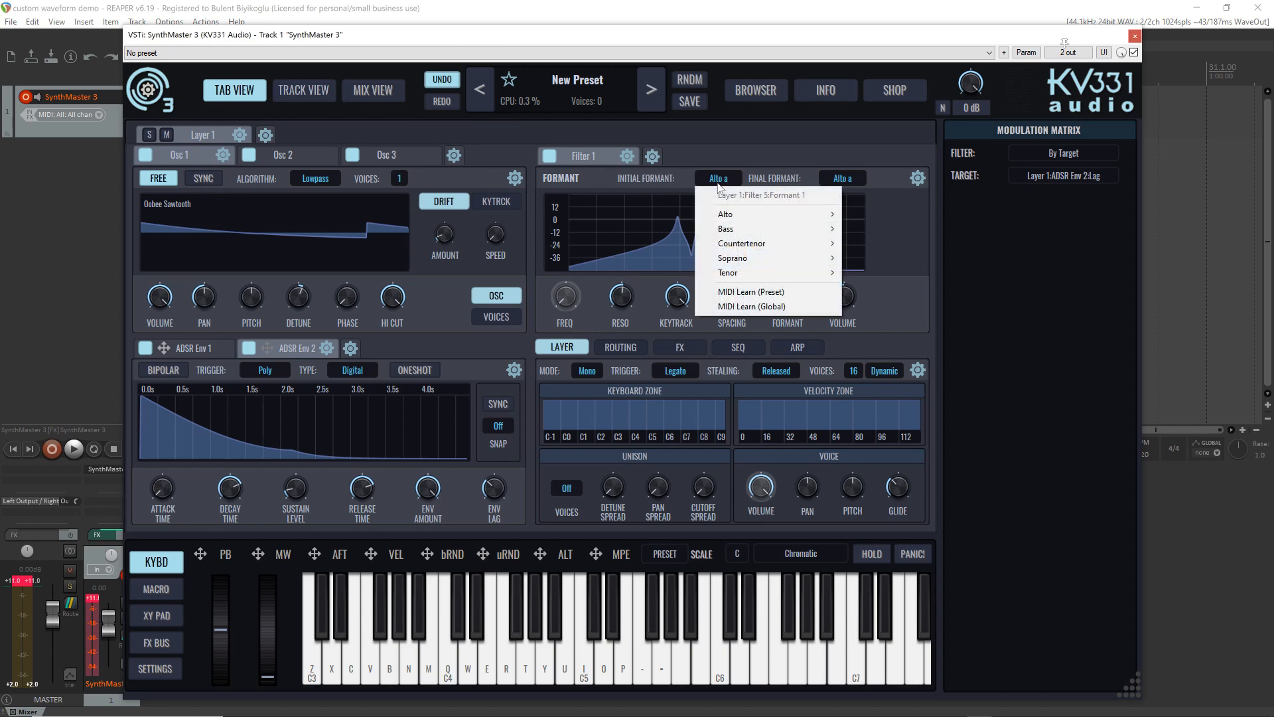
pyautogui.moveTo(730, 216)
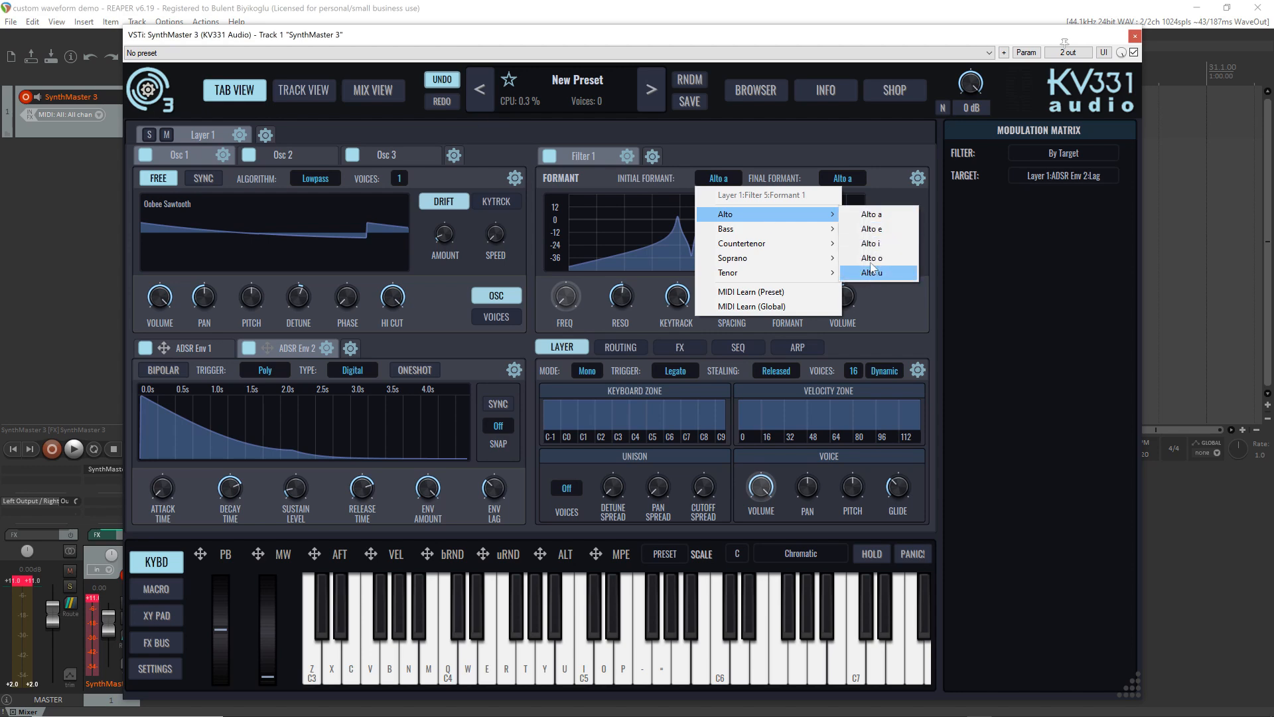
pyautogui.click(794, 160)
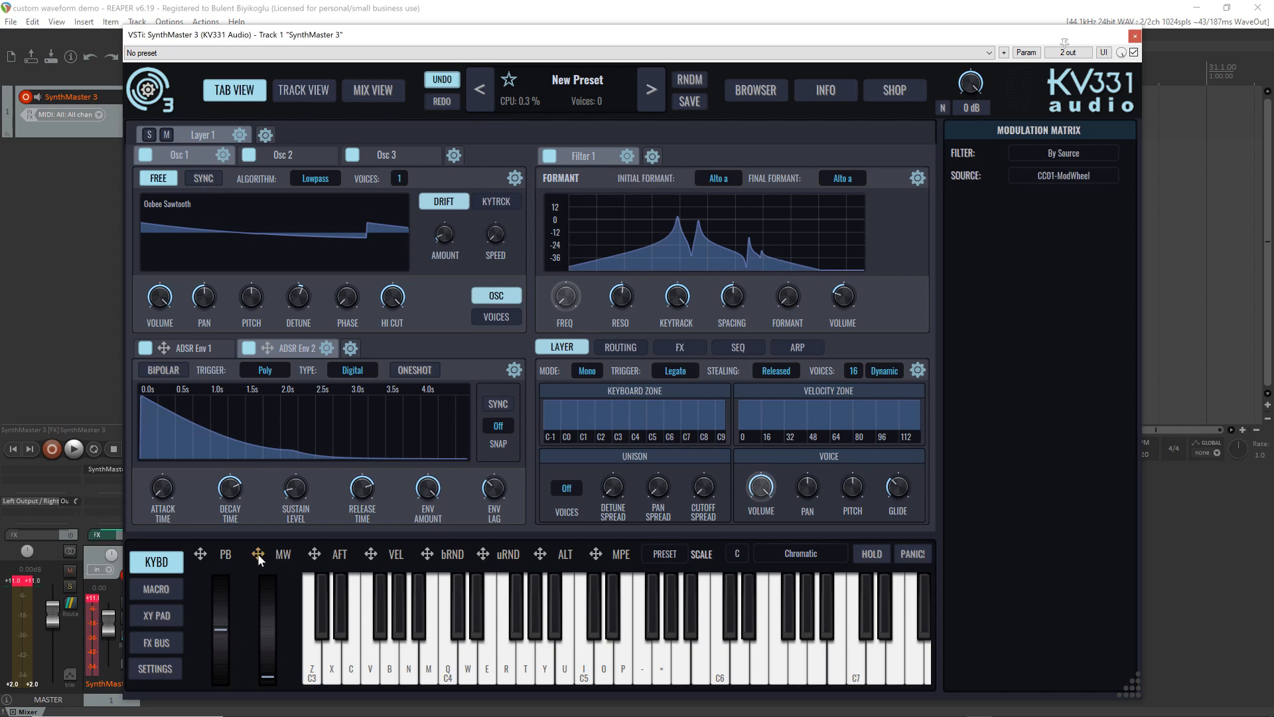
# Step: Assign the mod wheel as a modulation source for Filter 1's Formant control and play test notes
pyautogui.moveTo(526, 423); pyautogui.dragTo(792, 302)
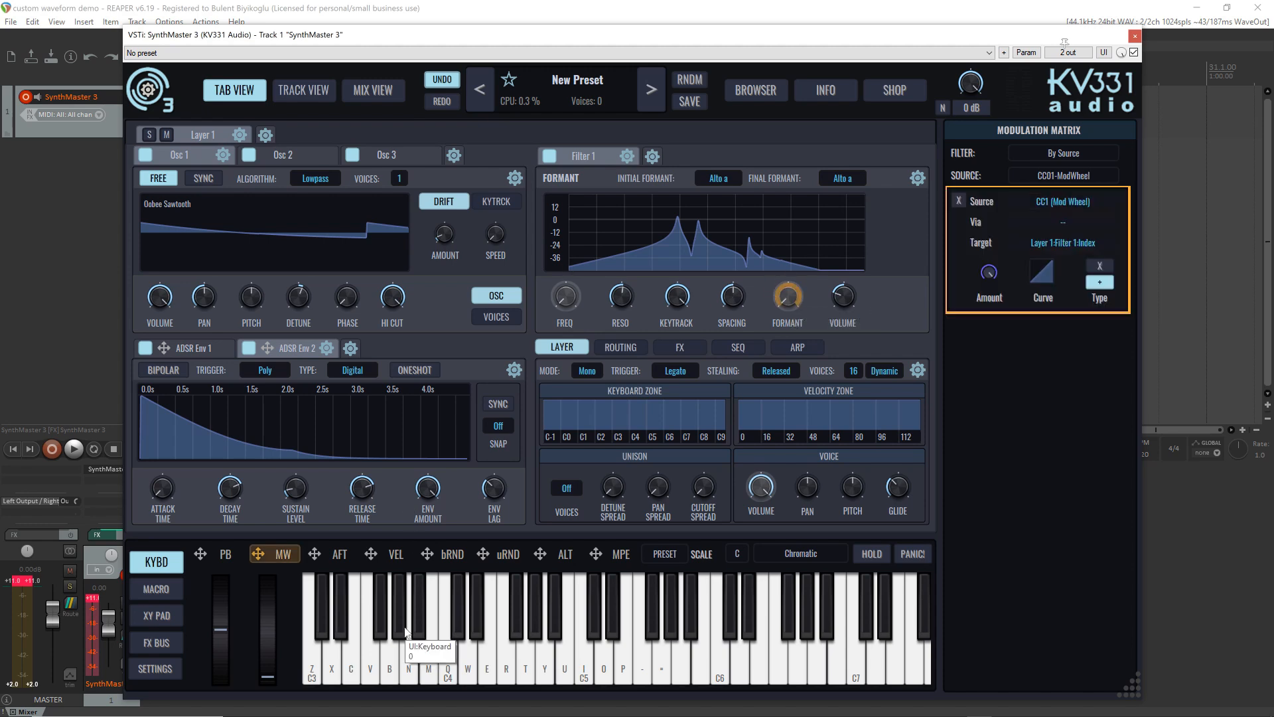
pyautogui.press('z')
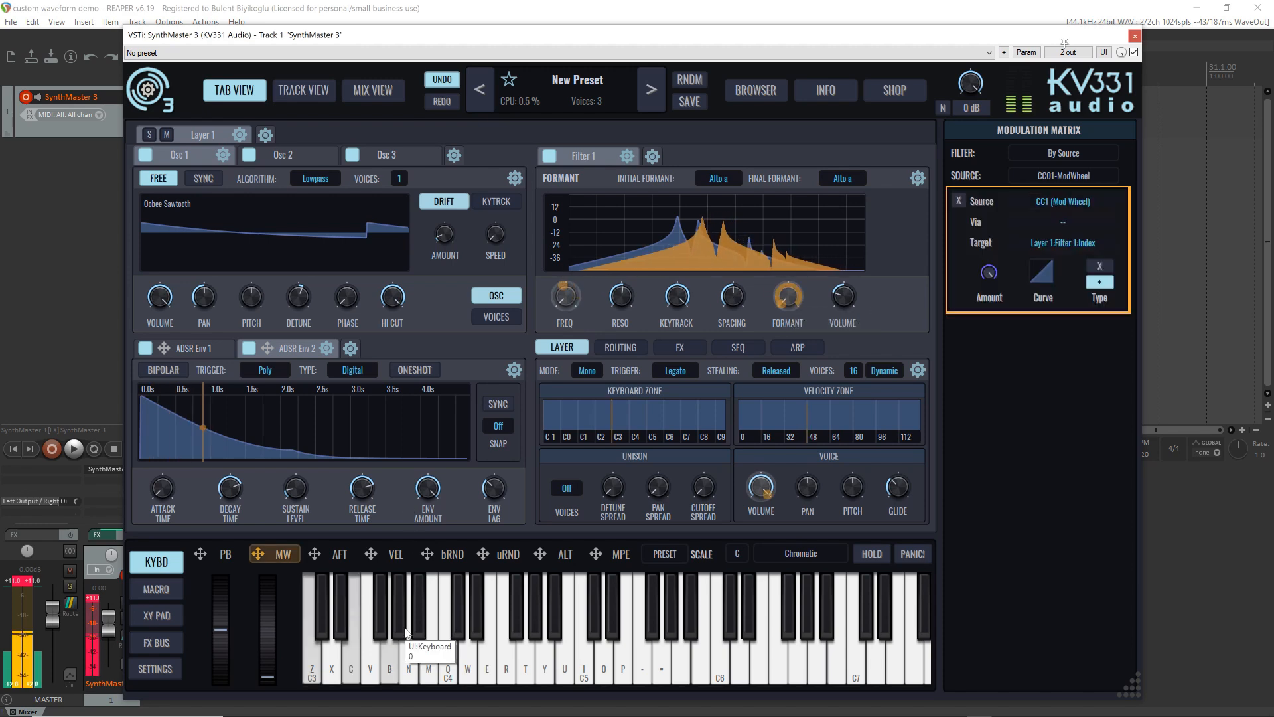
pyautogui.press('z')
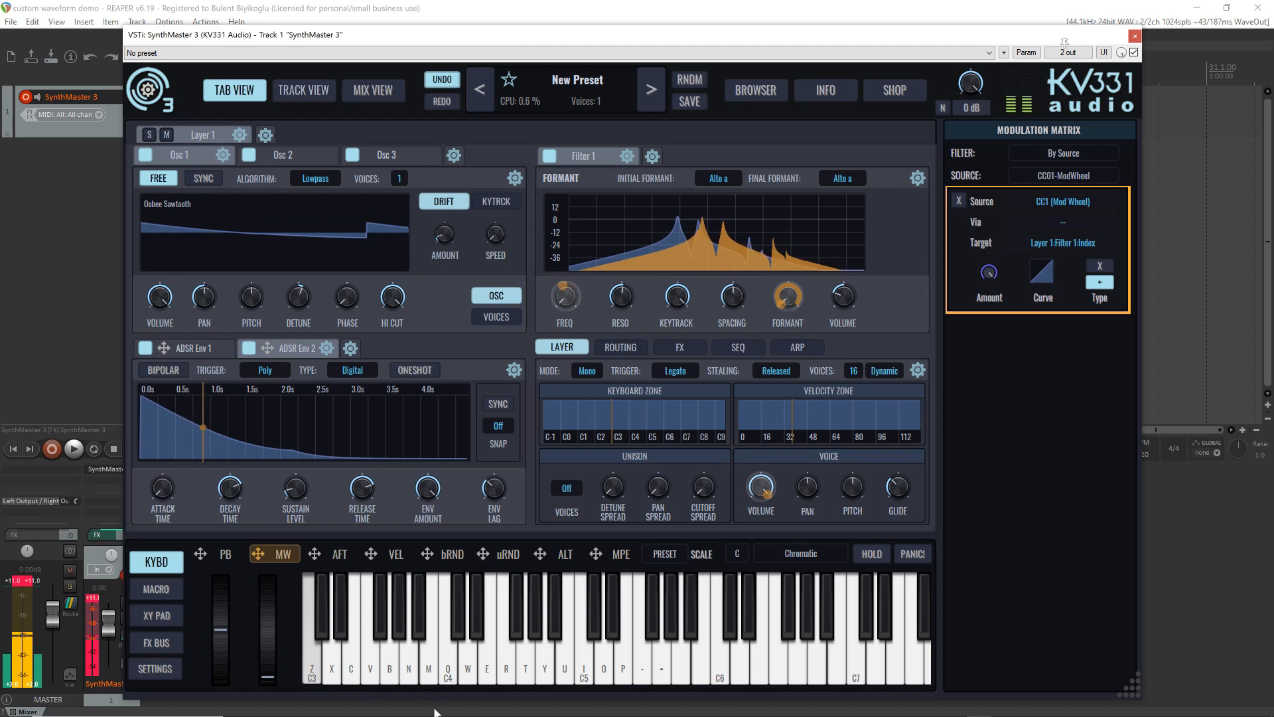
# Step: Switch off Osc 2 and Osc 3 in the layer's routing and play a test note
pyautogui.click(621, 347)
pyautogui.click(678, 442)
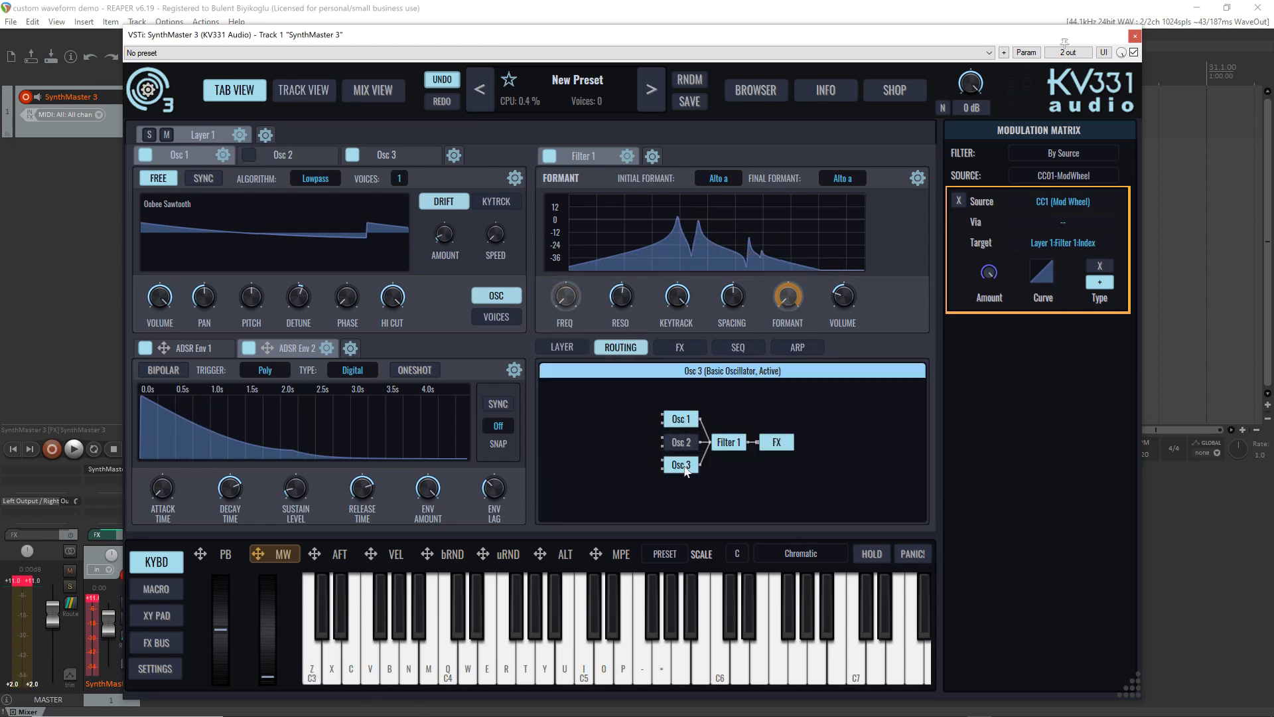
pyautogui.click(682, 464)
pyautogui.press('z')
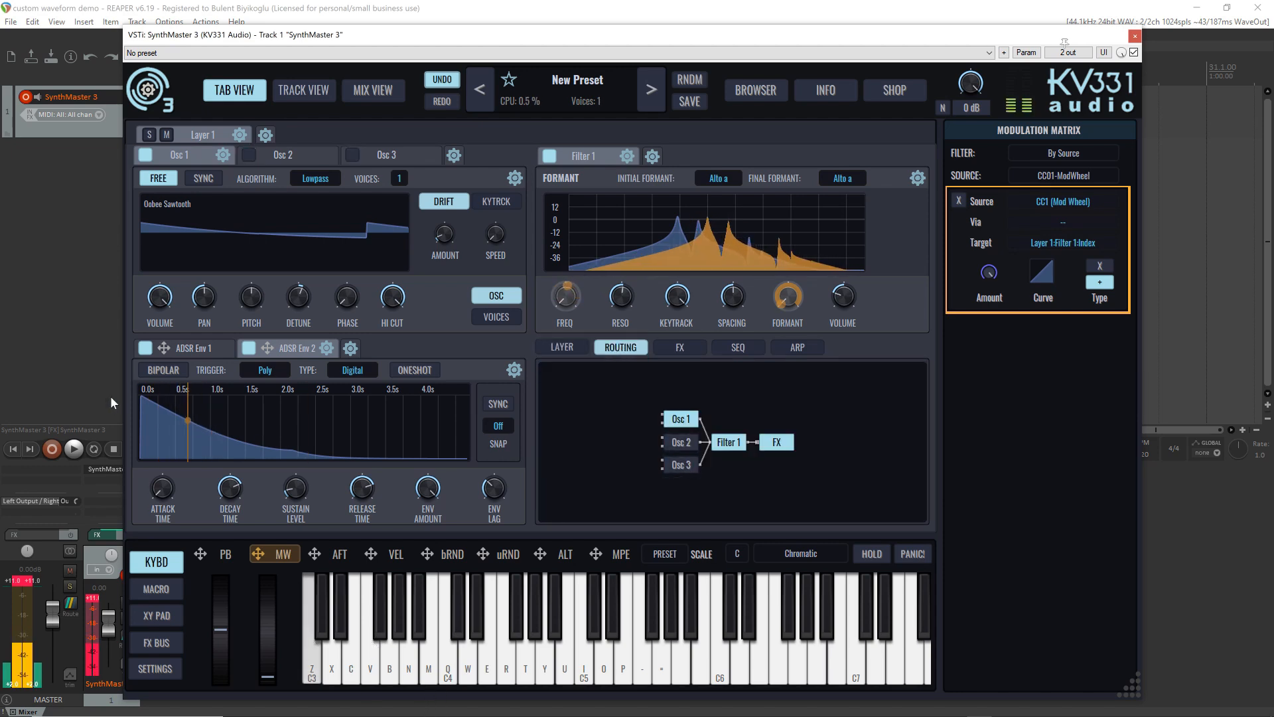
# Step: Clear all modulations from Filter 1's frequency and play a test note
pyautogui.rightClick(567, 296)
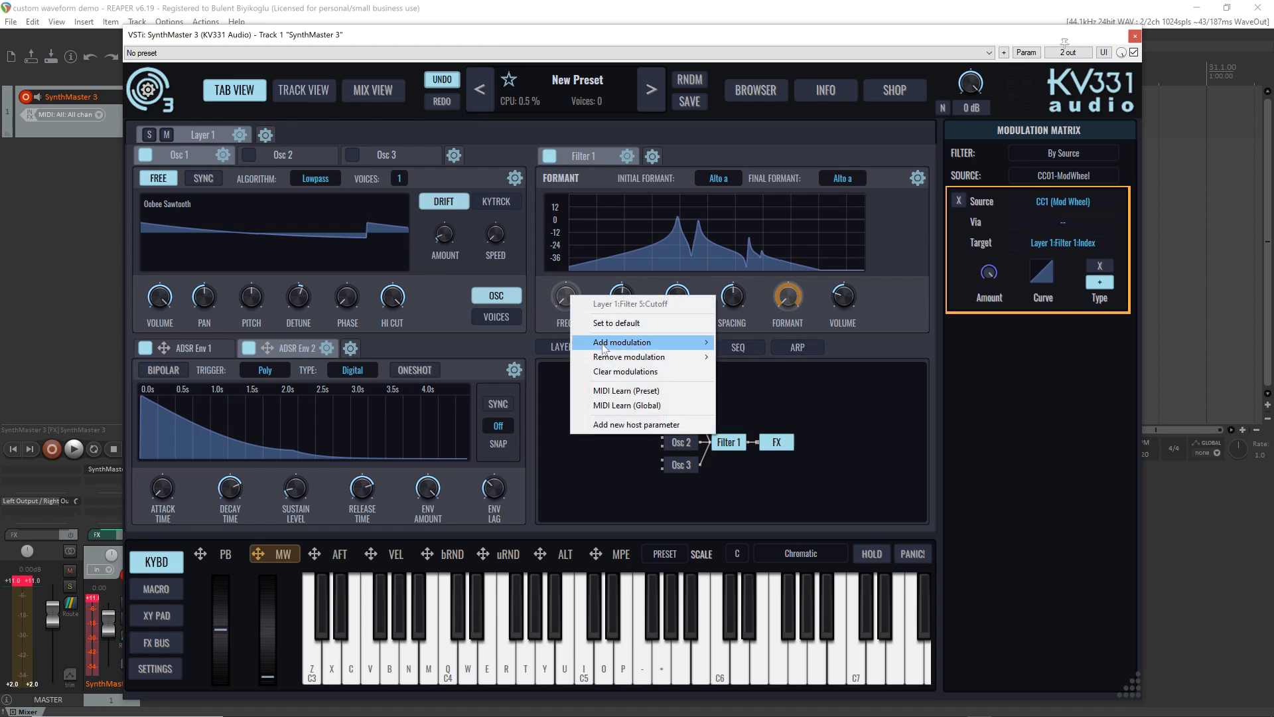
pyautogui.click(611, 371)
pyautogui.press('z')
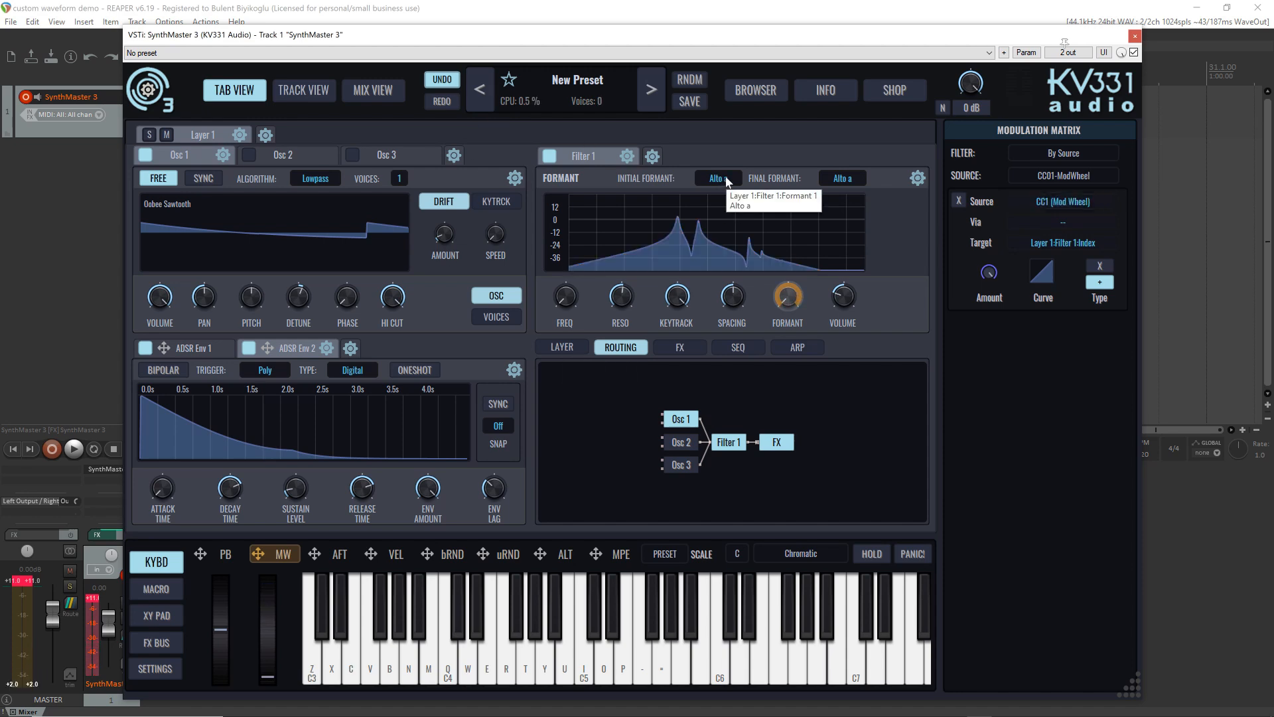
# Step: Set Filter 1's final formant to Alto i
pyautogui.click(842, 178)
pyautogui.moveTo(875, 218)
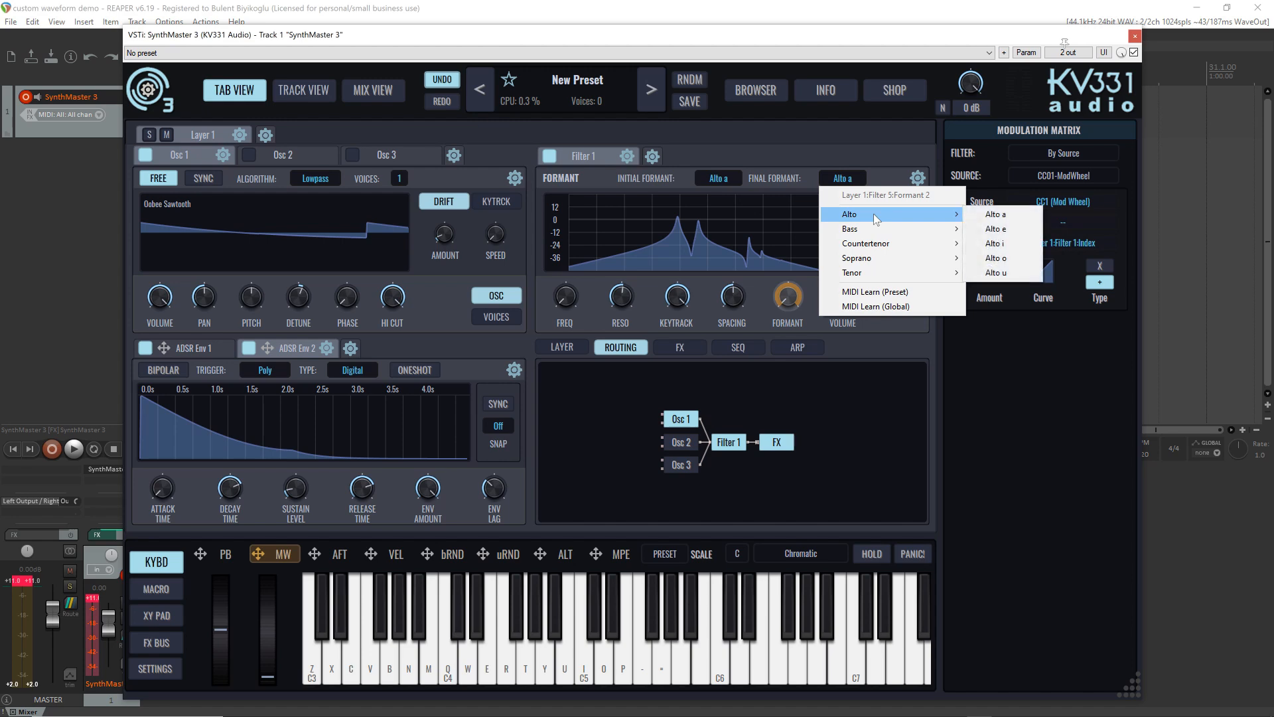
pyautogui.click(1008, 243)
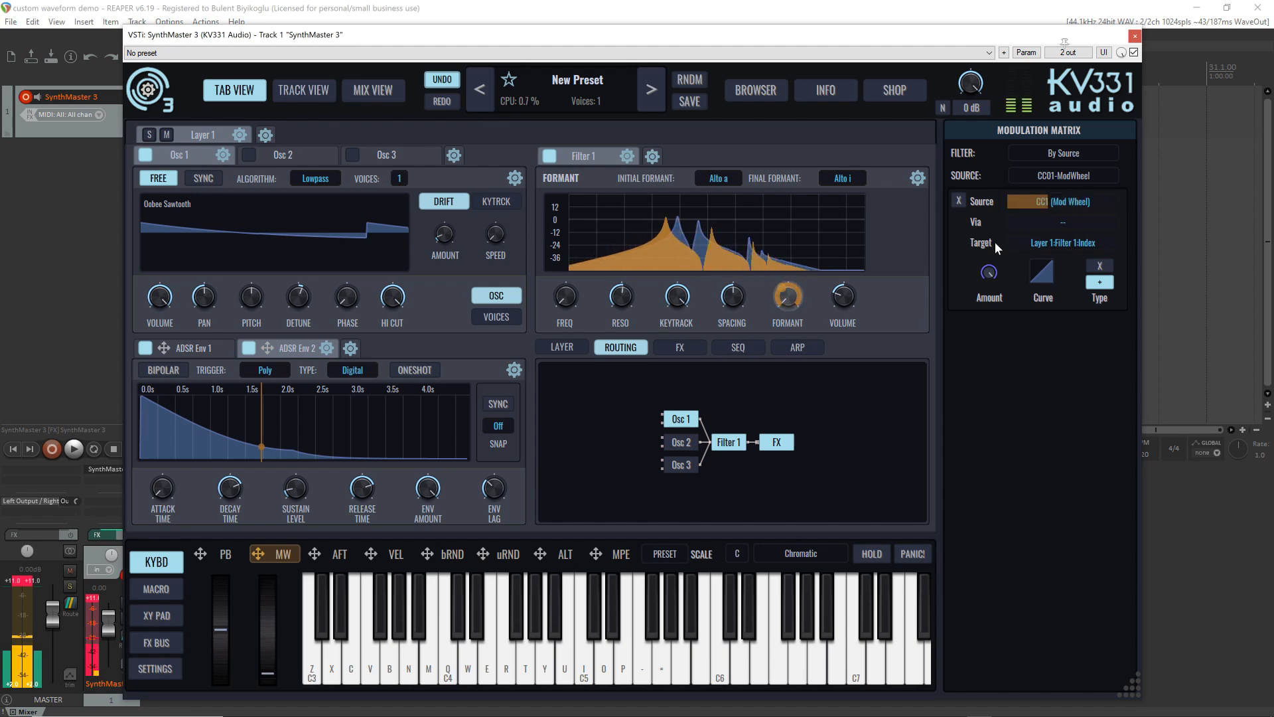
# Step: Raise Filter 1's output volume and play test notes through the formant filter
pyautogui.click(840, 297)
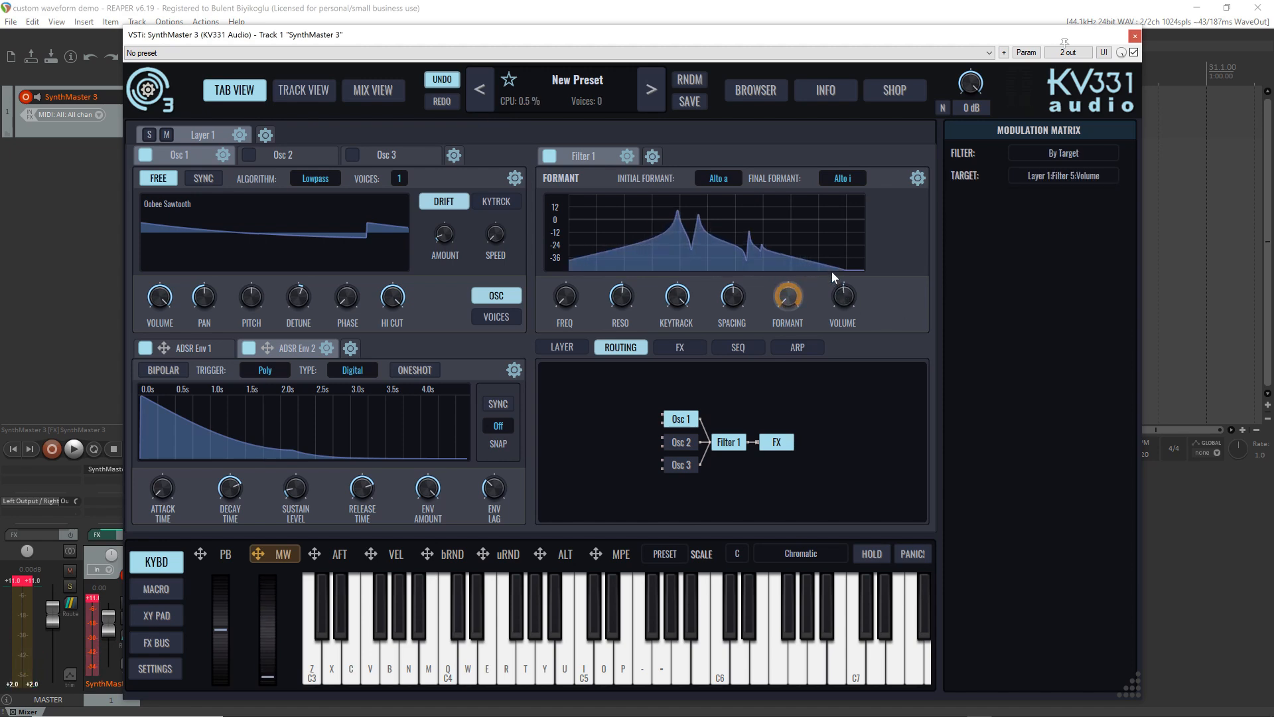
pyautogui.moveTo(822, 249); pyautogui.dragTo(828, 251)
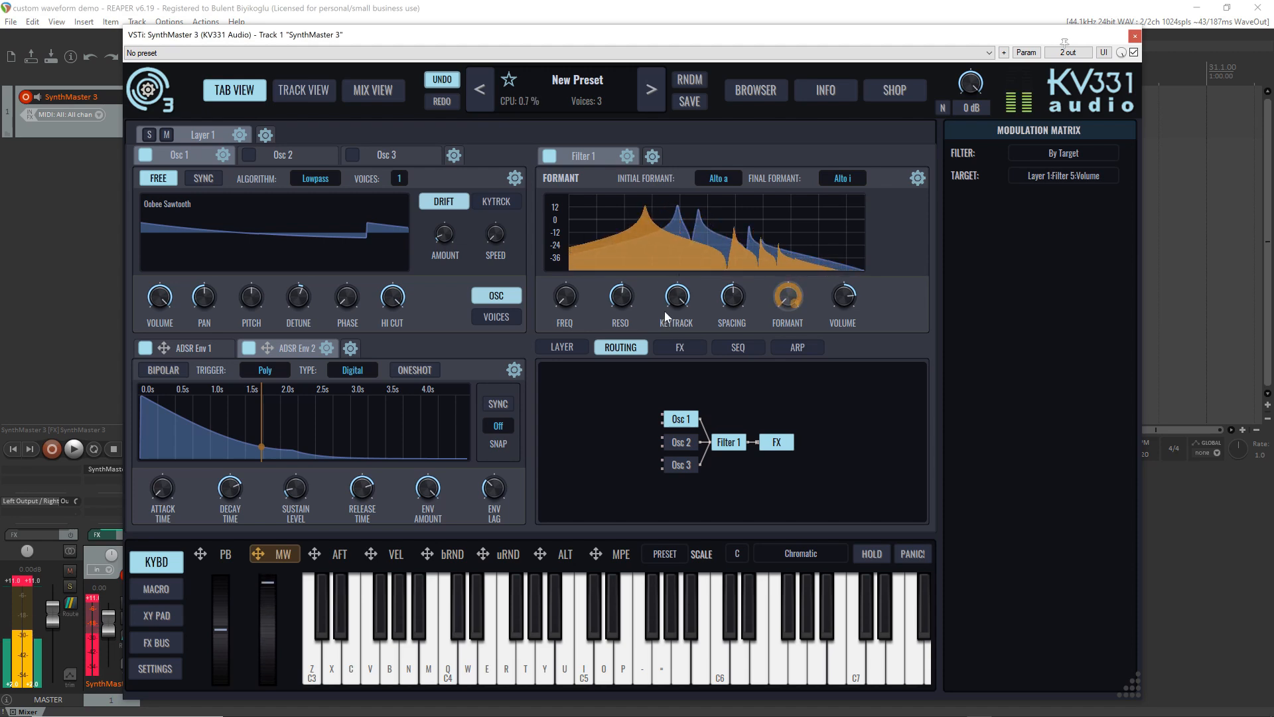
pyautogui.moveTo(665, 312)
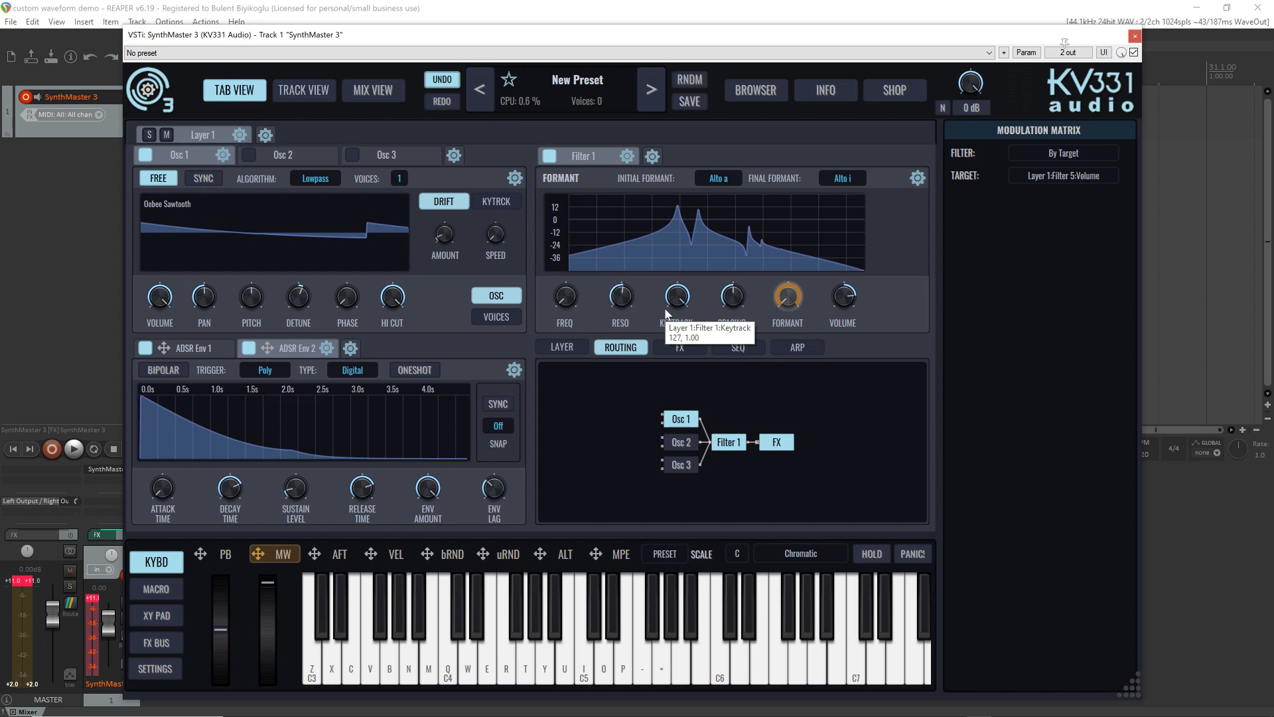
# Step: Add a new LFO modulator to Layer 1 alongside the two ADSR envelopes
pyautogui.moveTo(764, 217)
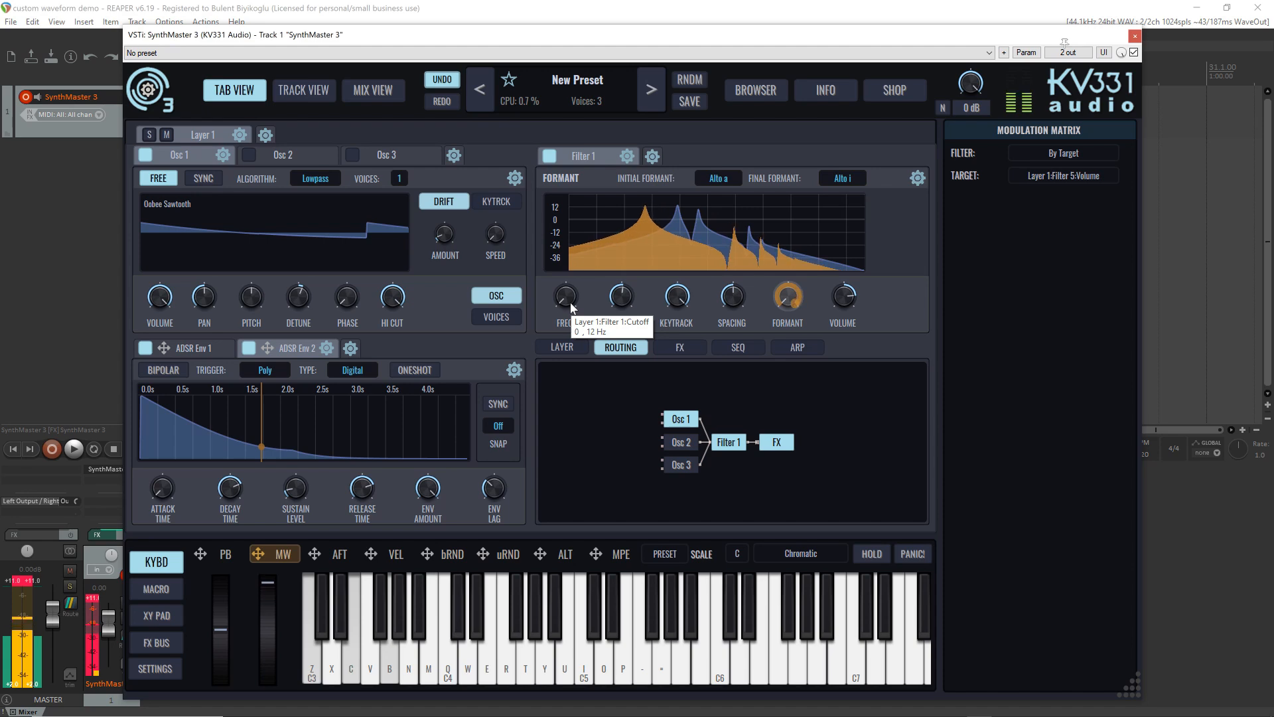
pyautogui.click(350, 347)
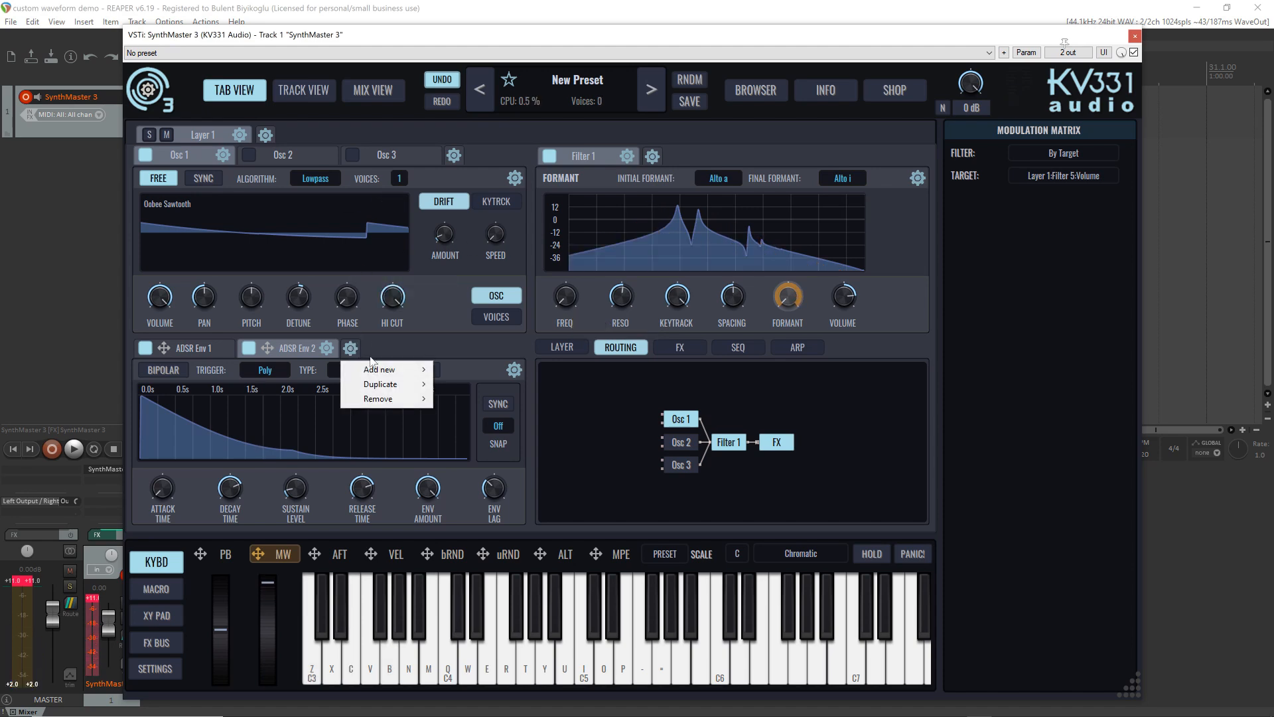
pyautogui.moveTo(382, 370)
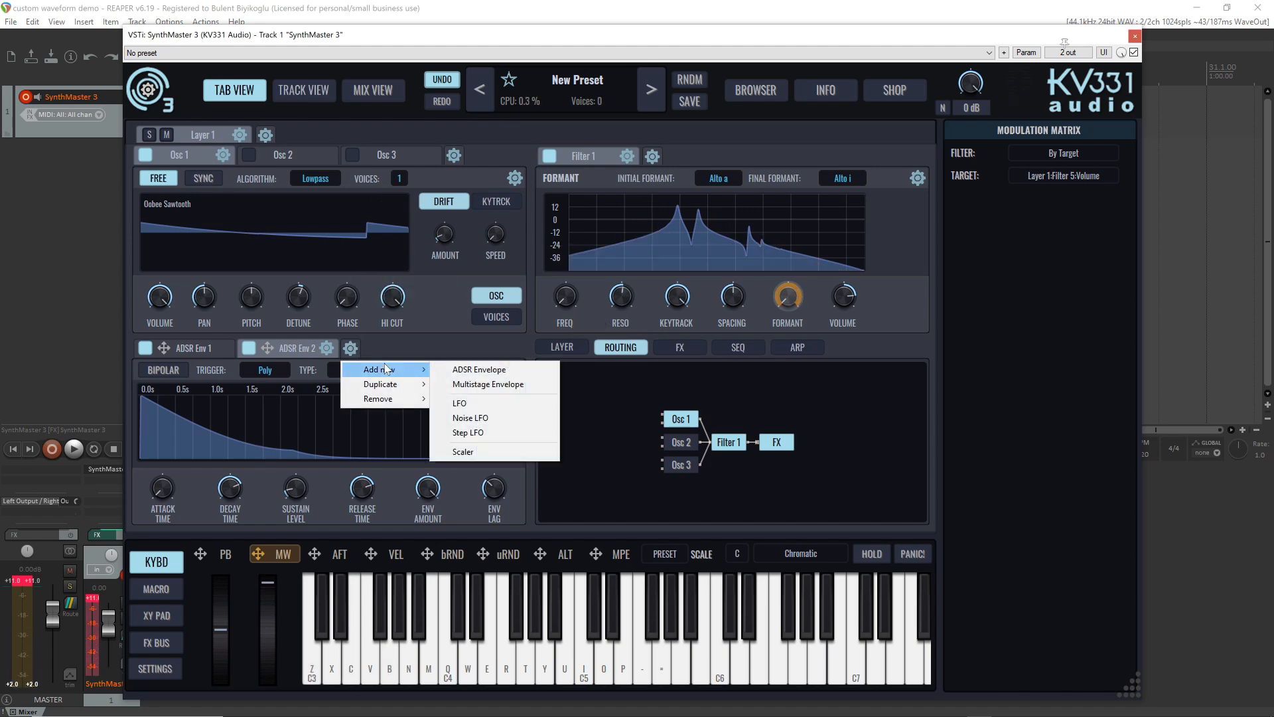
pyautogui.click(490, 403)
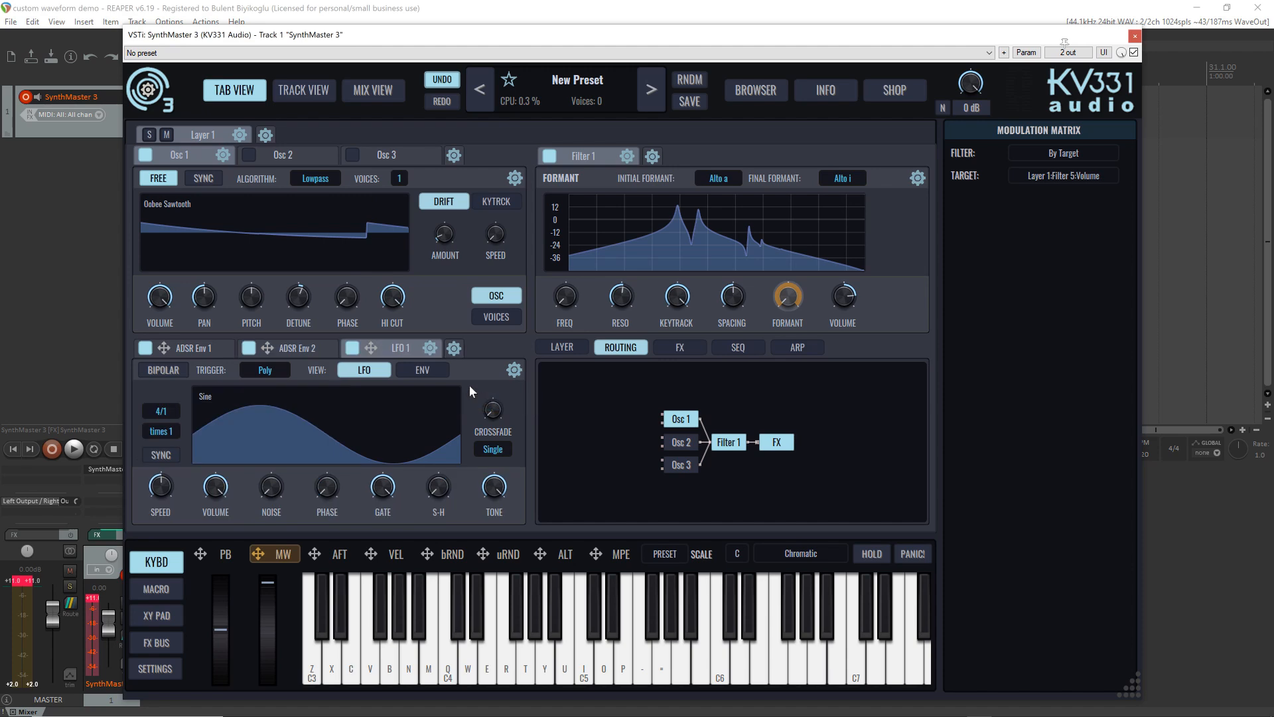
# Step: Clear the modulations on Filter 1's formant parameter and assign LFO 1 as its modulation source
pyautogui.rightClick(787, 297)
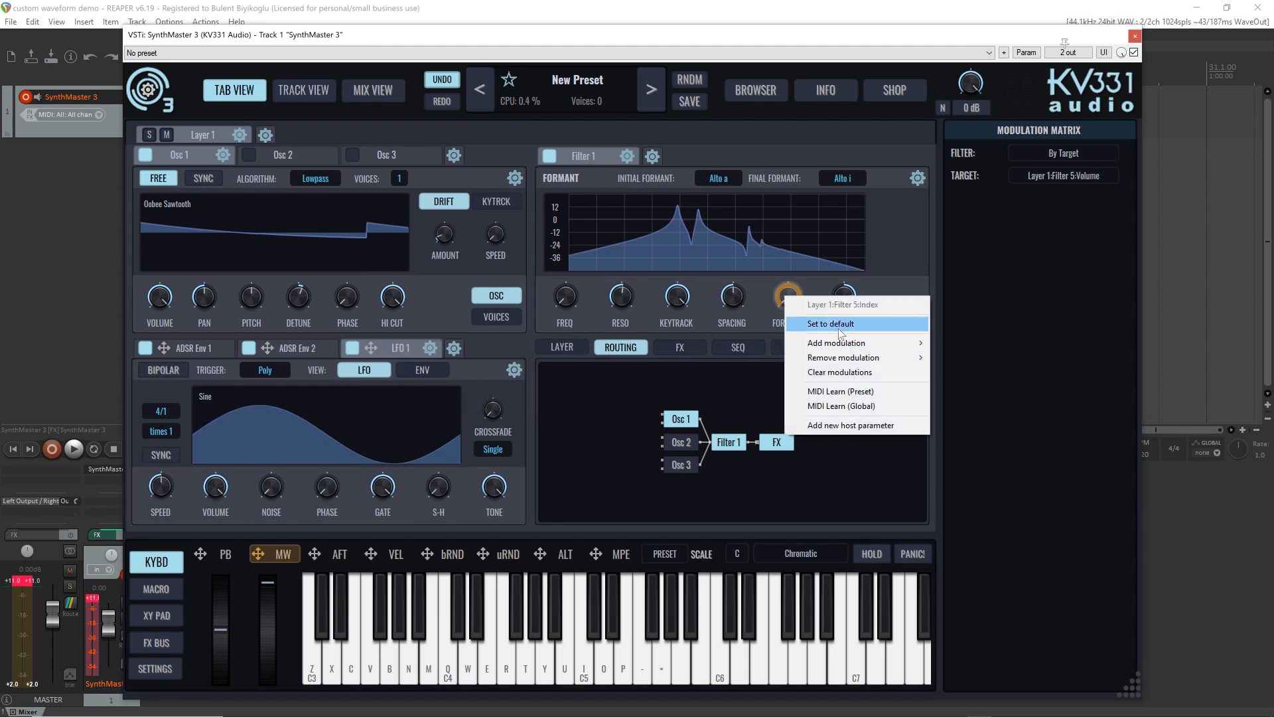
pyautogui.click(841, 373)
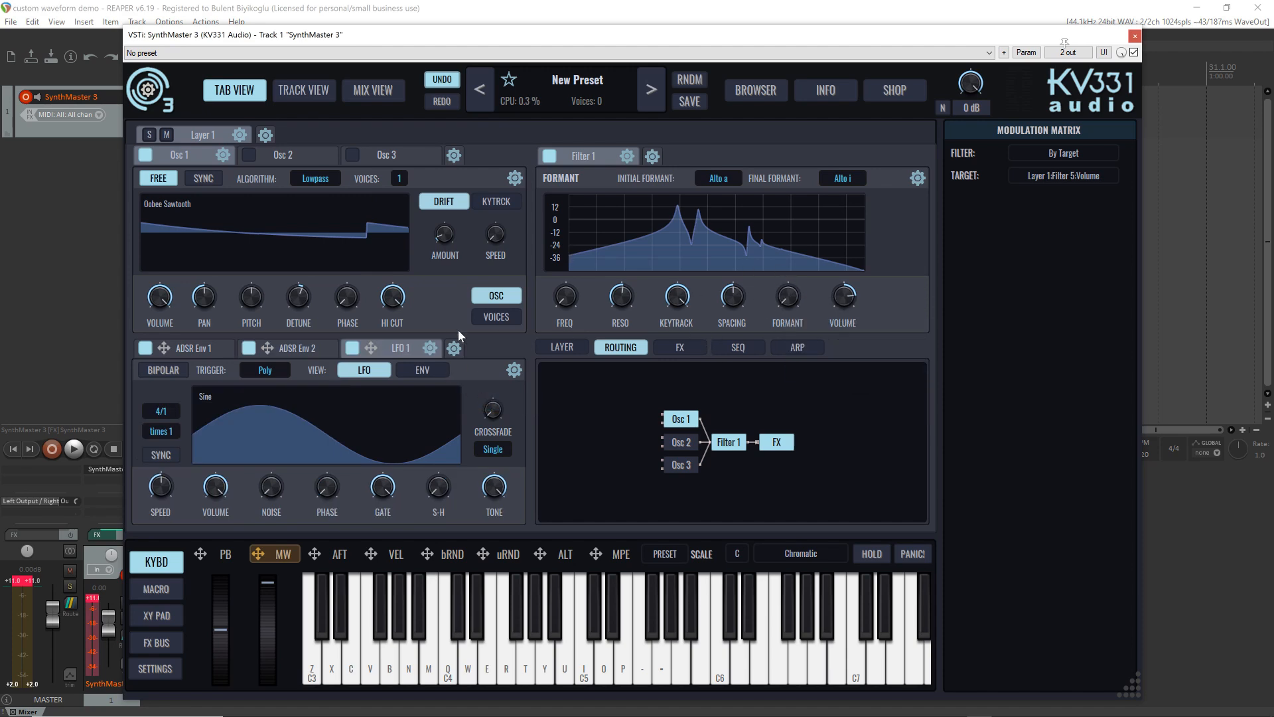
pyautogui.moveTo(371, 349); pyautogui.dragTo(787, 297)
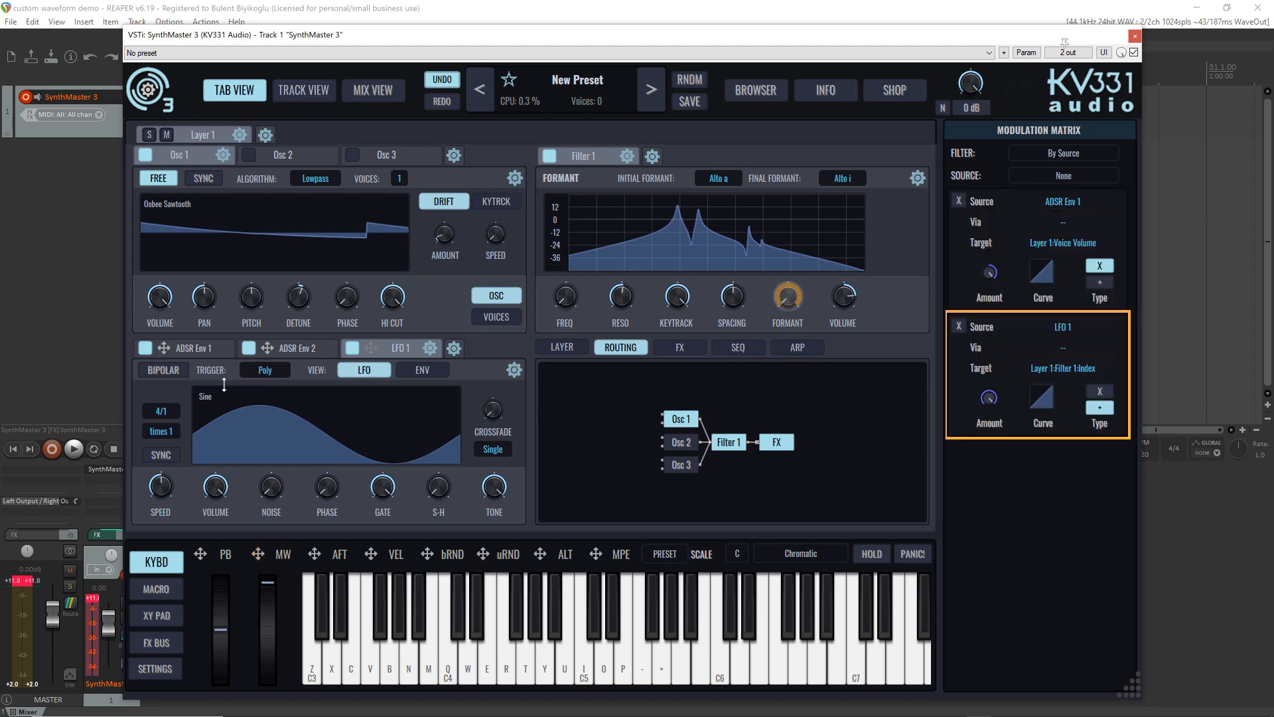
# Step: Tempo-sync LFO 1 and set its beat multiplier to 1/1 while playing a test note
pyautogui.press('z')
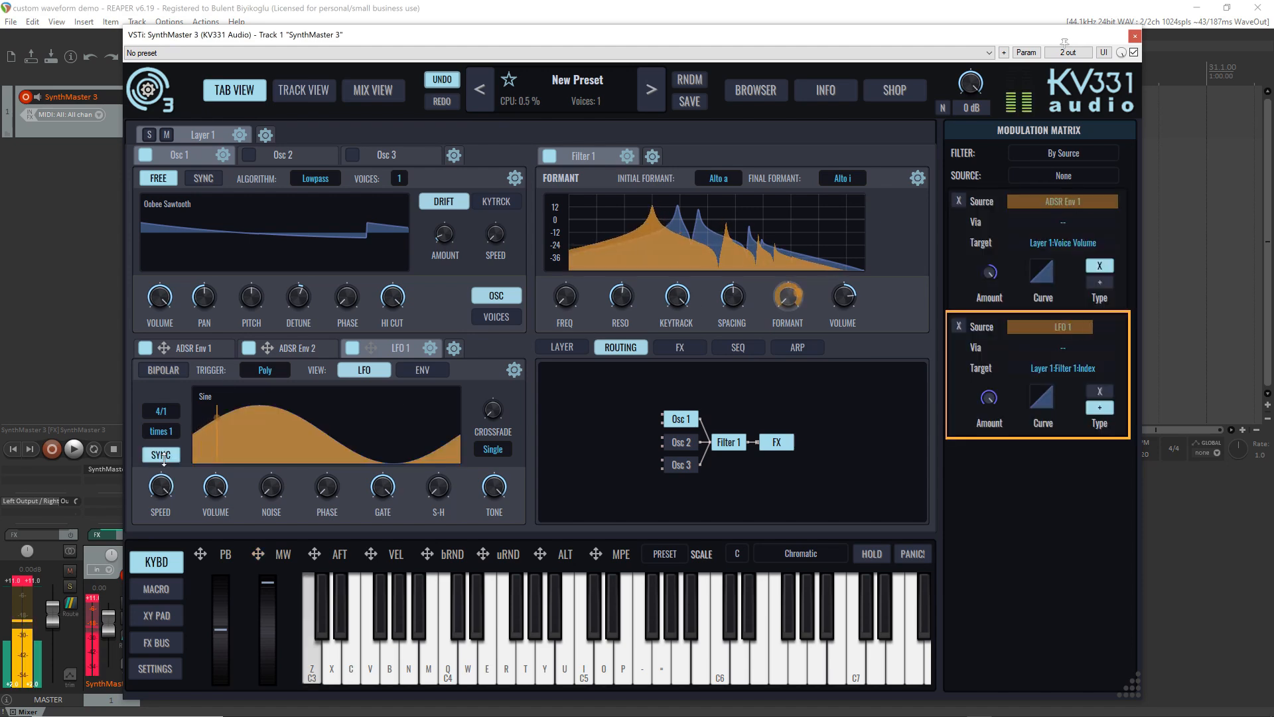
pyautogui.click(161, 411)
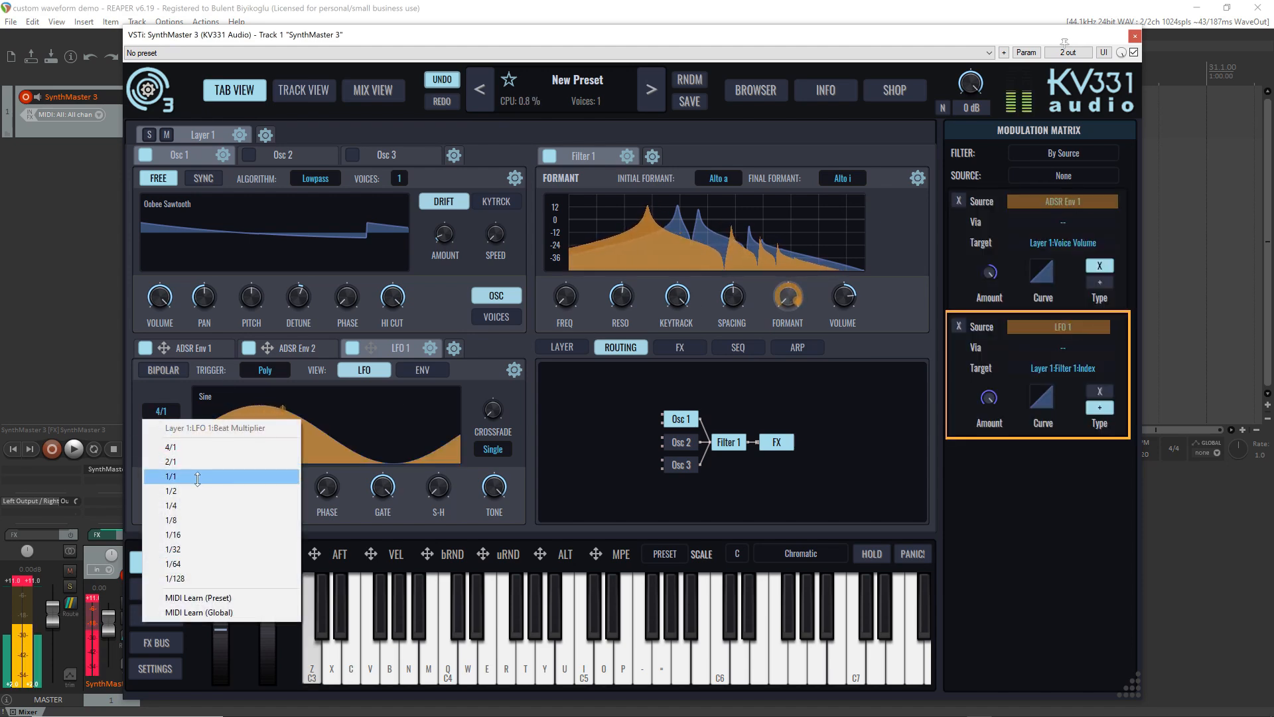
pyautogui.click(197, 478)
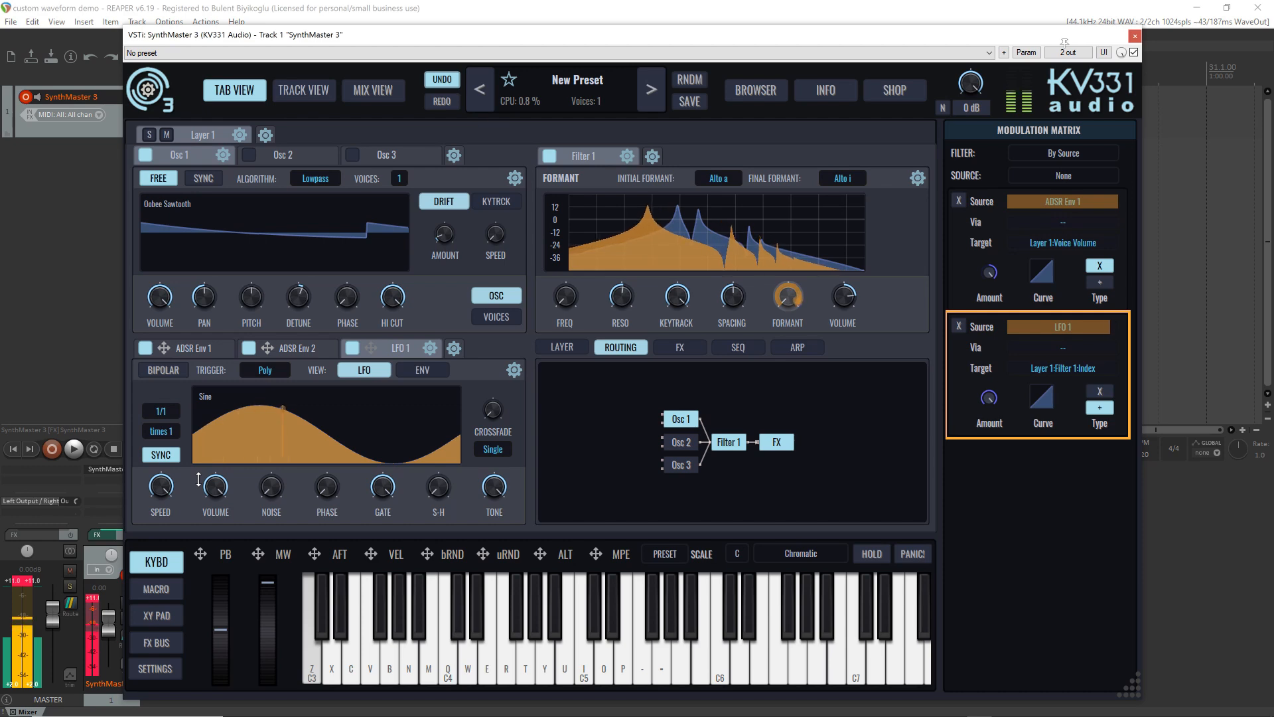
# Step: Raise Filter 1's resonance and sweep its formant spacing down and back up while playing a test note
pyautogui.click(623, 303)
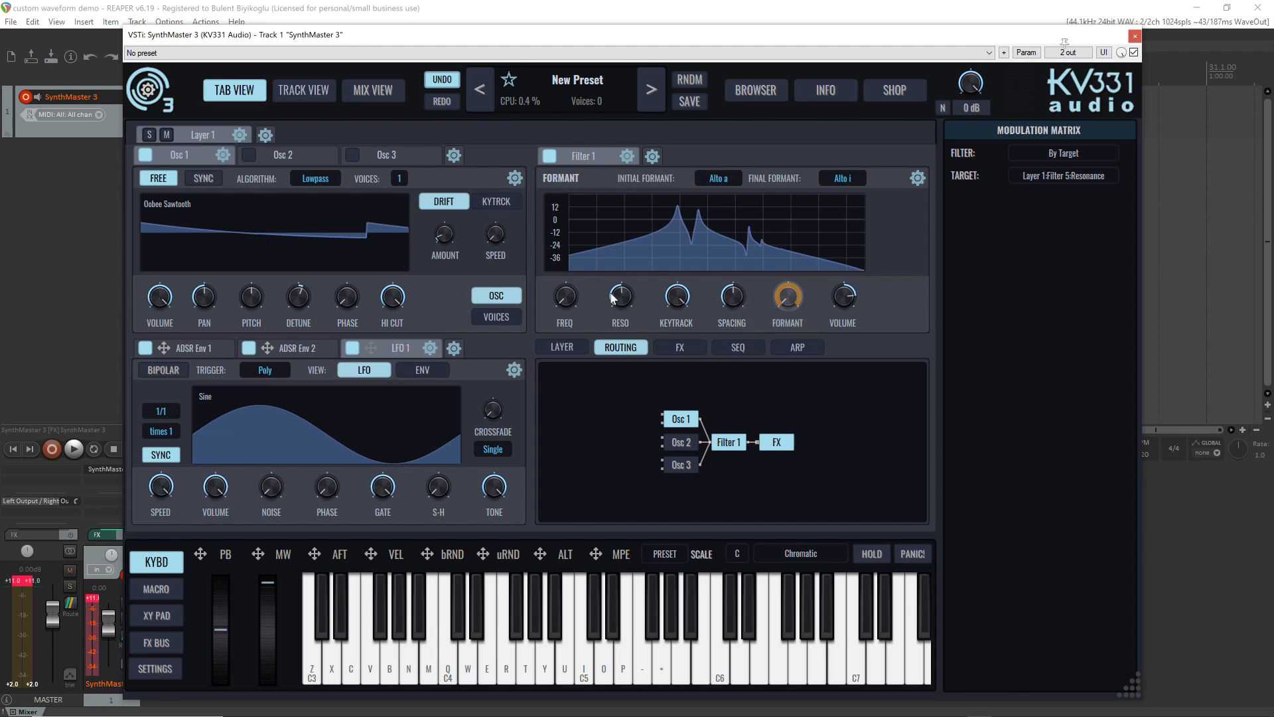
pyautogui.moveTo(620, 298)
pyautogui.press('z')
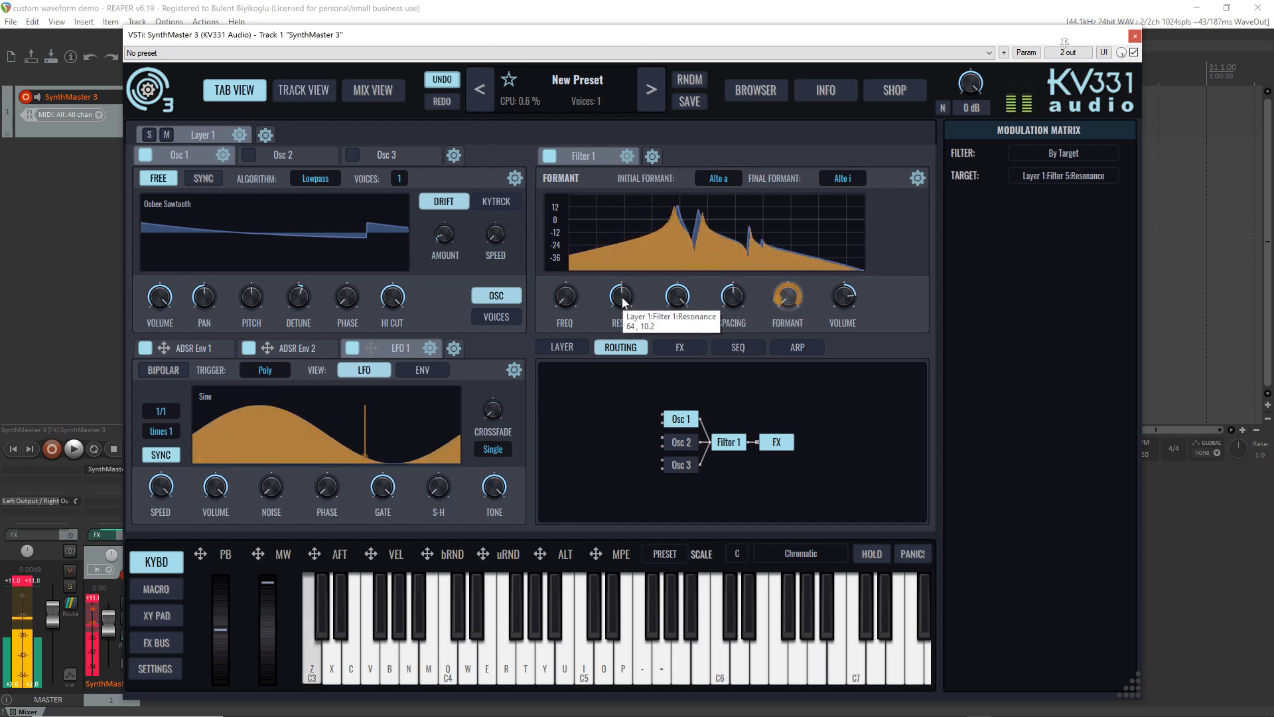
pyautogui.moveTo(623, 302); pyautogui.dragTo(557, 274)
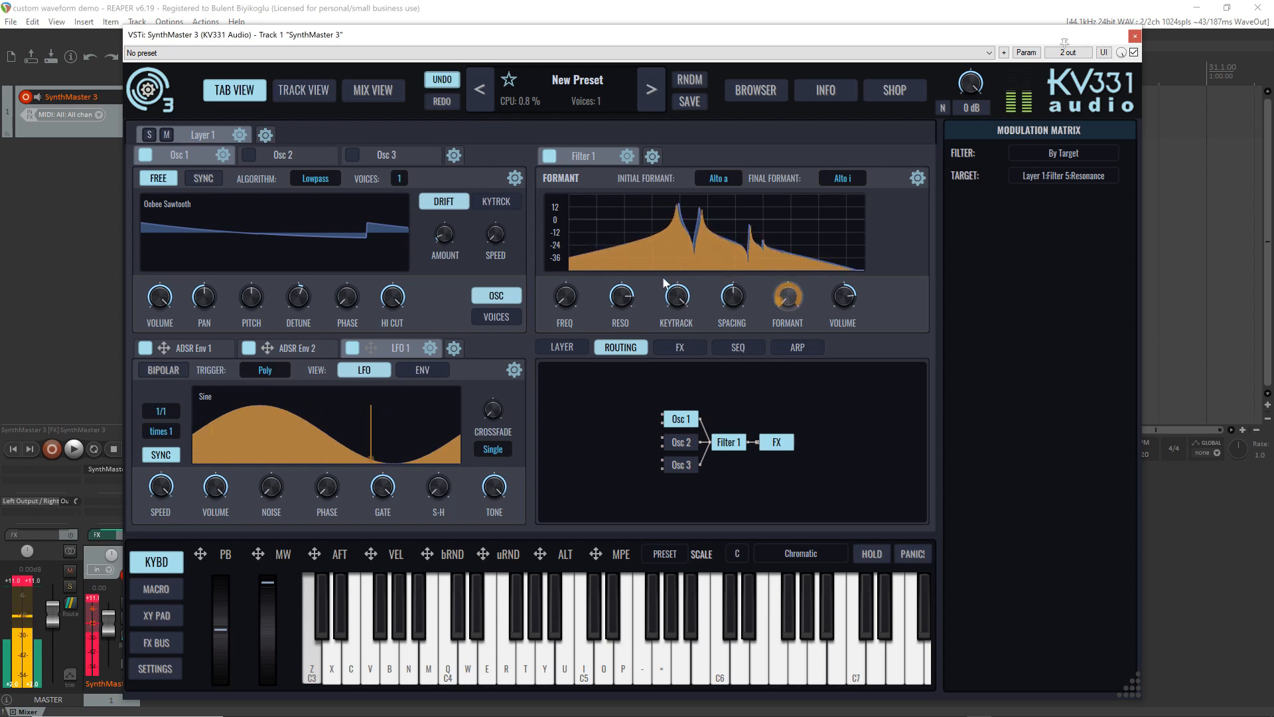
pyautogui.moveTo(732, 296); pyautogui.dragTo(742, 325)
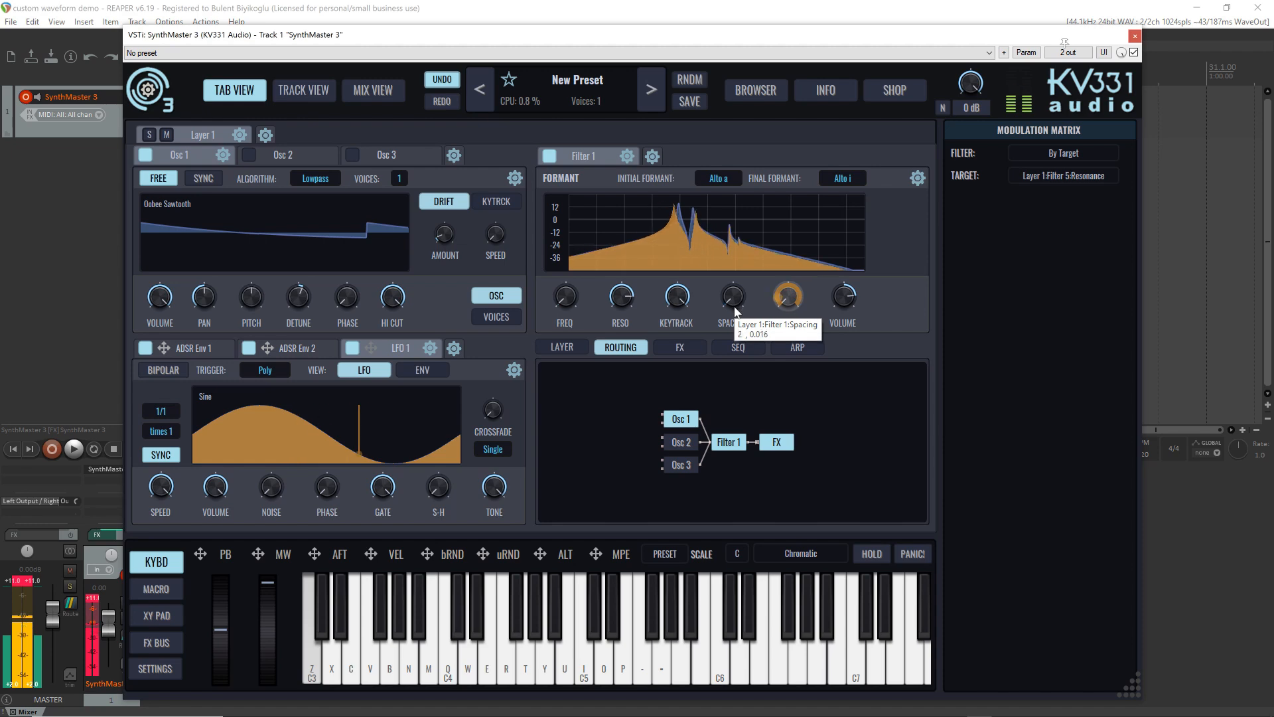
pyautogui.moveTo(735, 312); pyautogui.dragTo(724, 287)
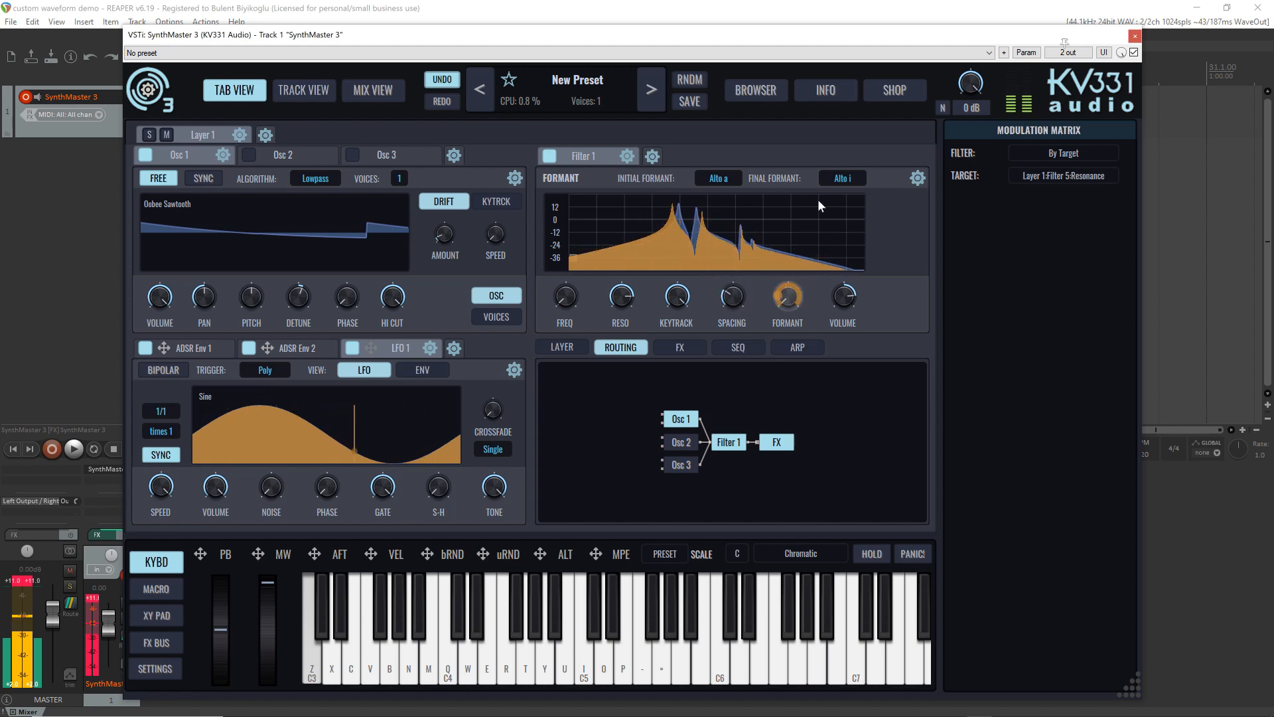
# Step: Set both the initial and final formants of Filter 1 to Alto o and play a test note
pyautogui.click(722, 180)
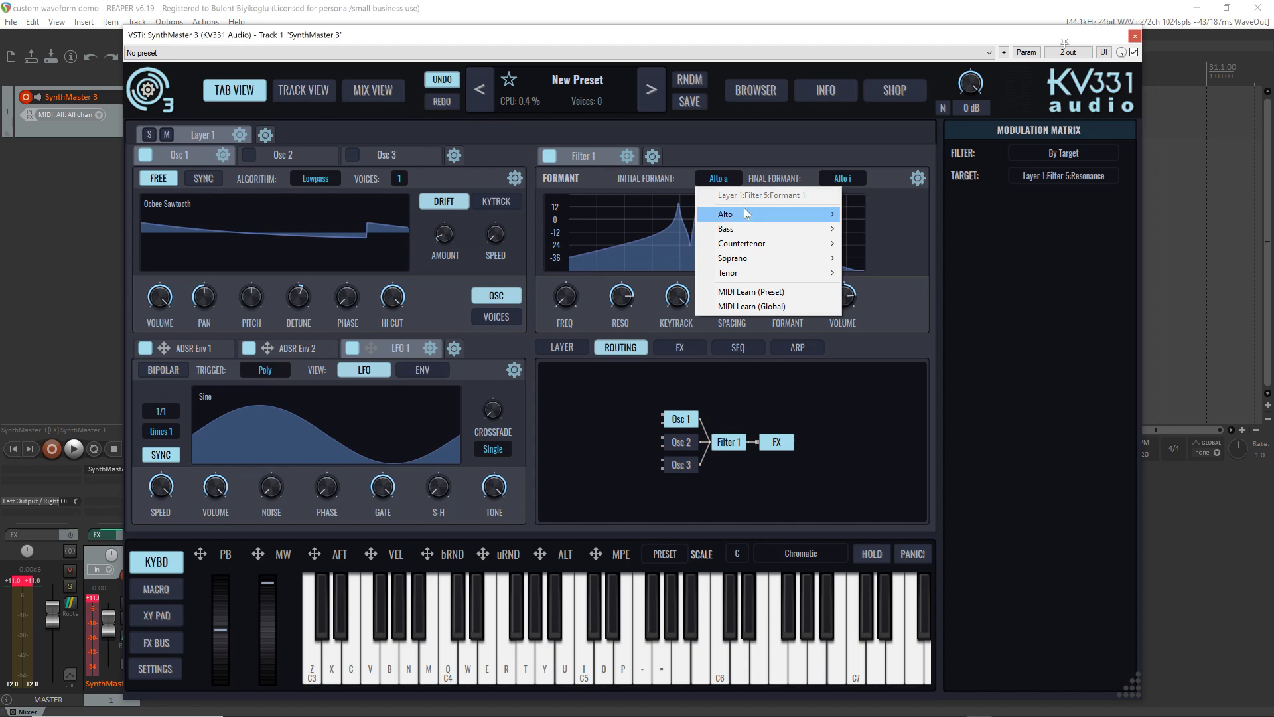
pyautogui.moveTo(746, 212)
pyautogui.click(871, 258)
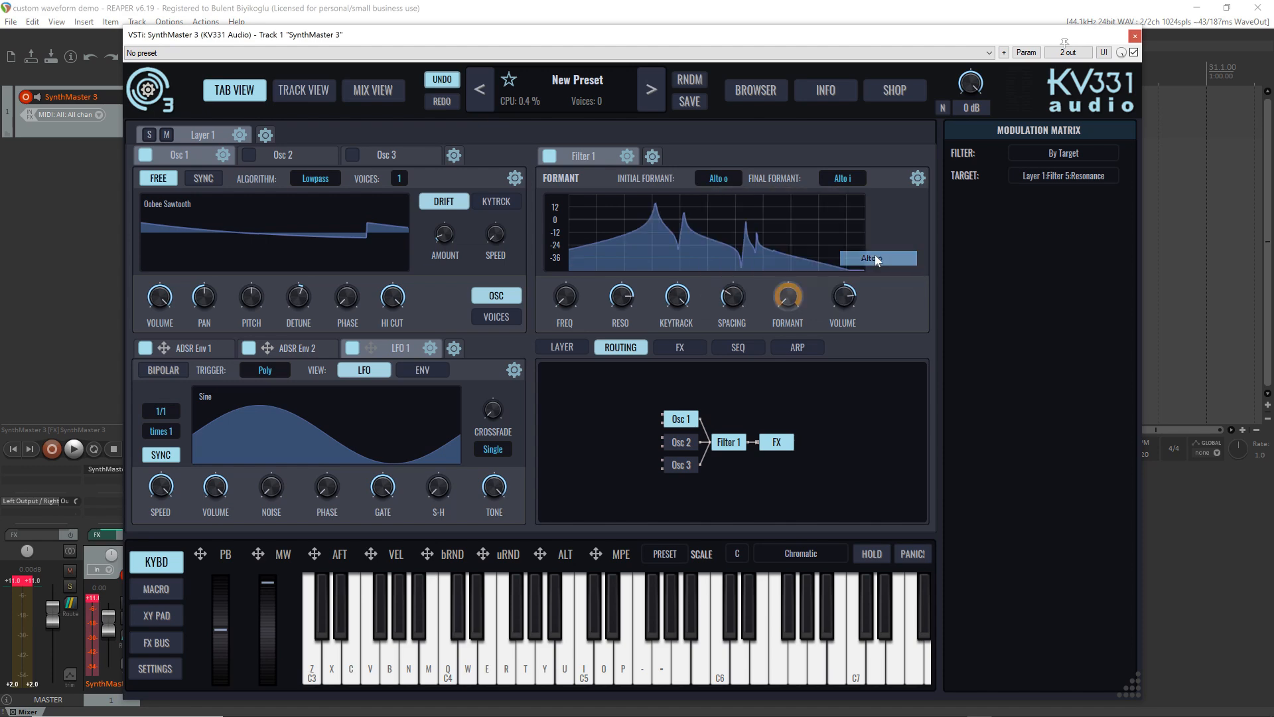
pyautogui.click(846, 178)
pyautogui.moveTo(858, 219)
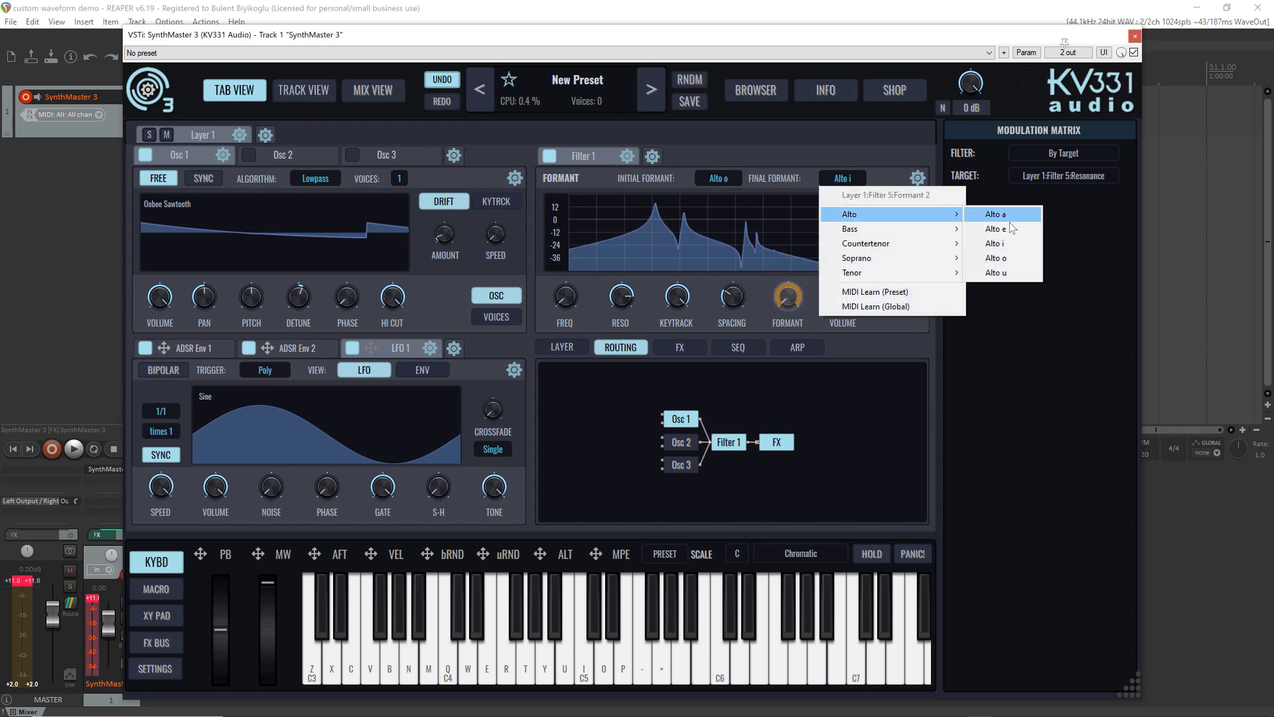
pyautogui.click(1017, 256)
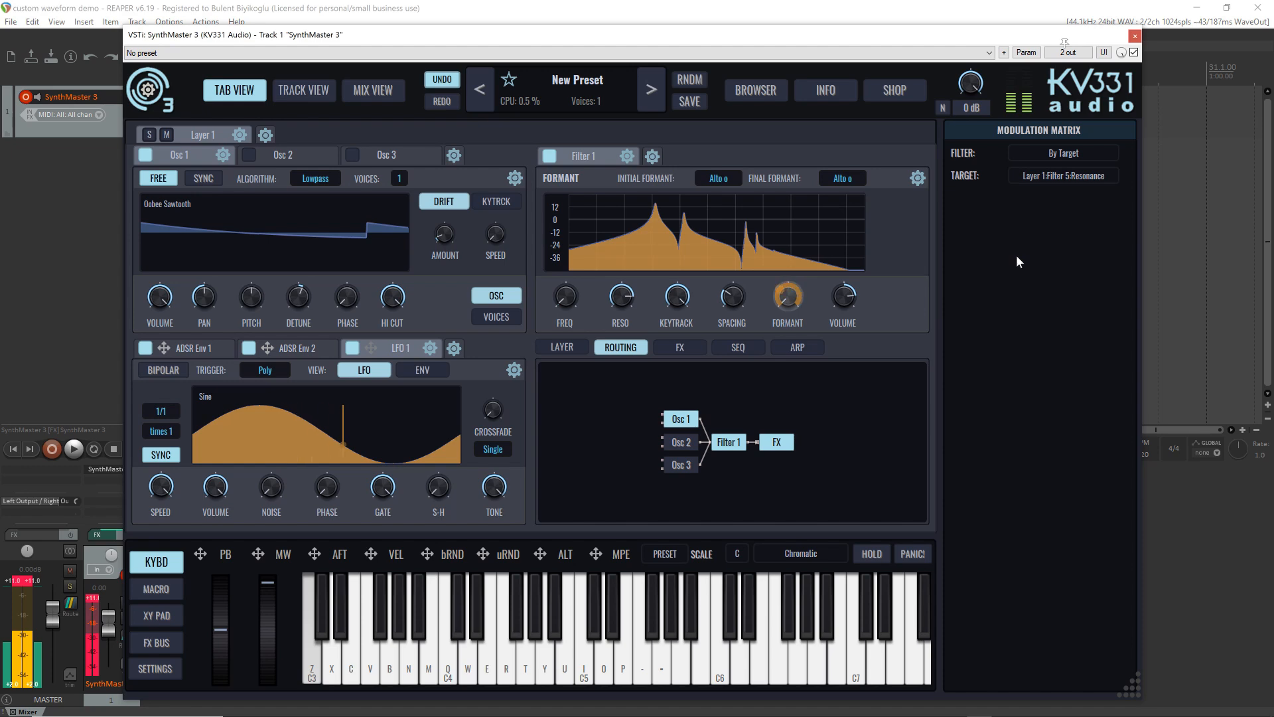
# Step: Audition Alto u as Filter 1's final formant, set the initial formant to Alto e, and return the final formant to Alto o
pyautogui.click(843, 178)
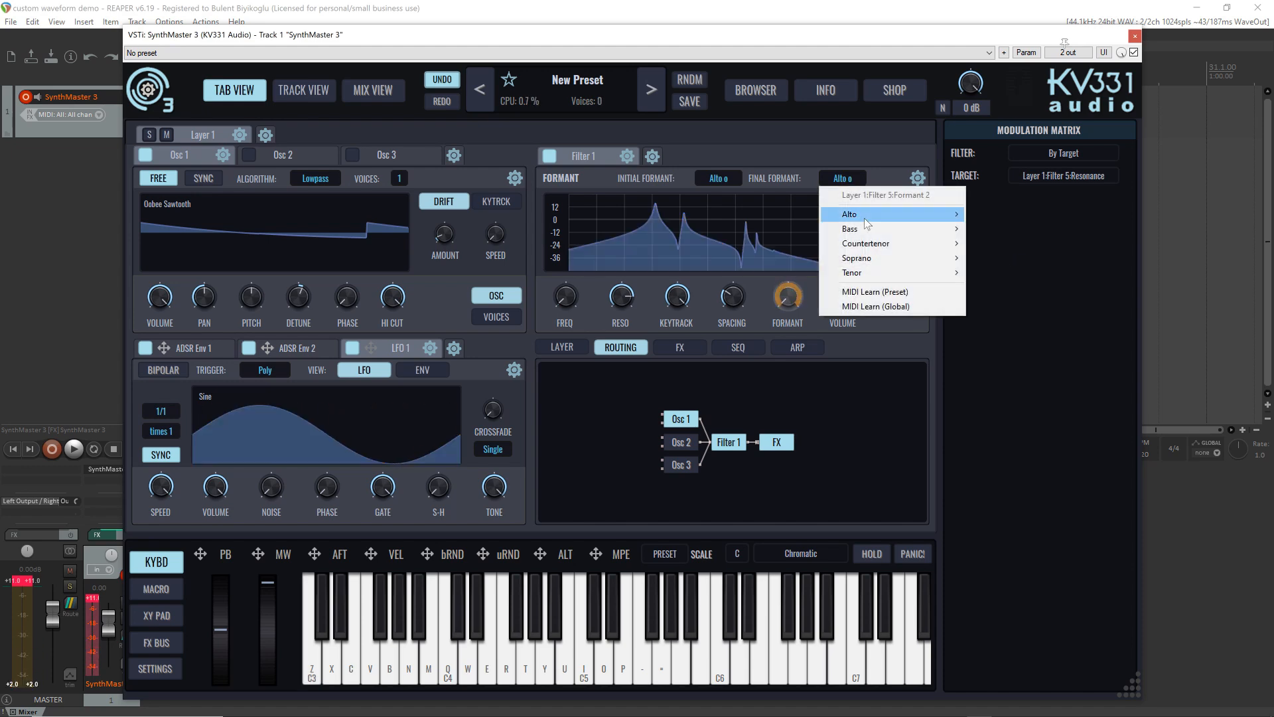
pyautogui.moveTo(866, 224)
pyautogui.click(992, 274)
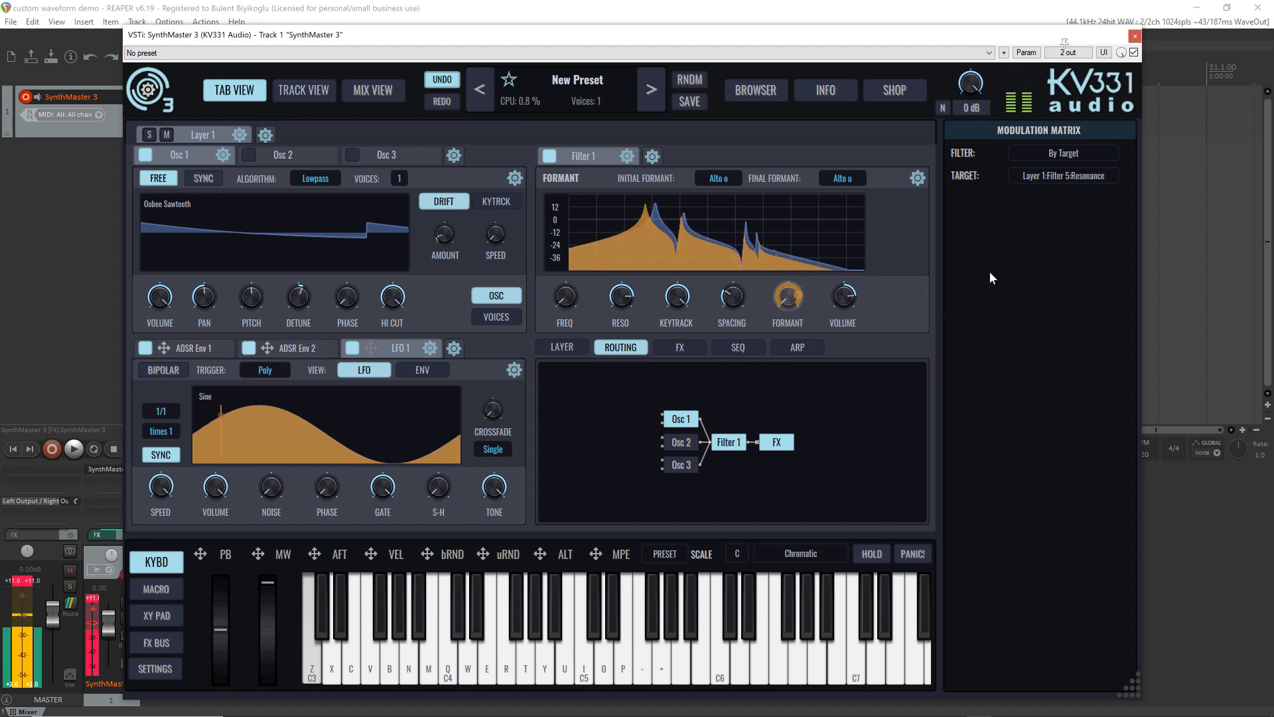
pyautogui.scroll(1, 709, 181)
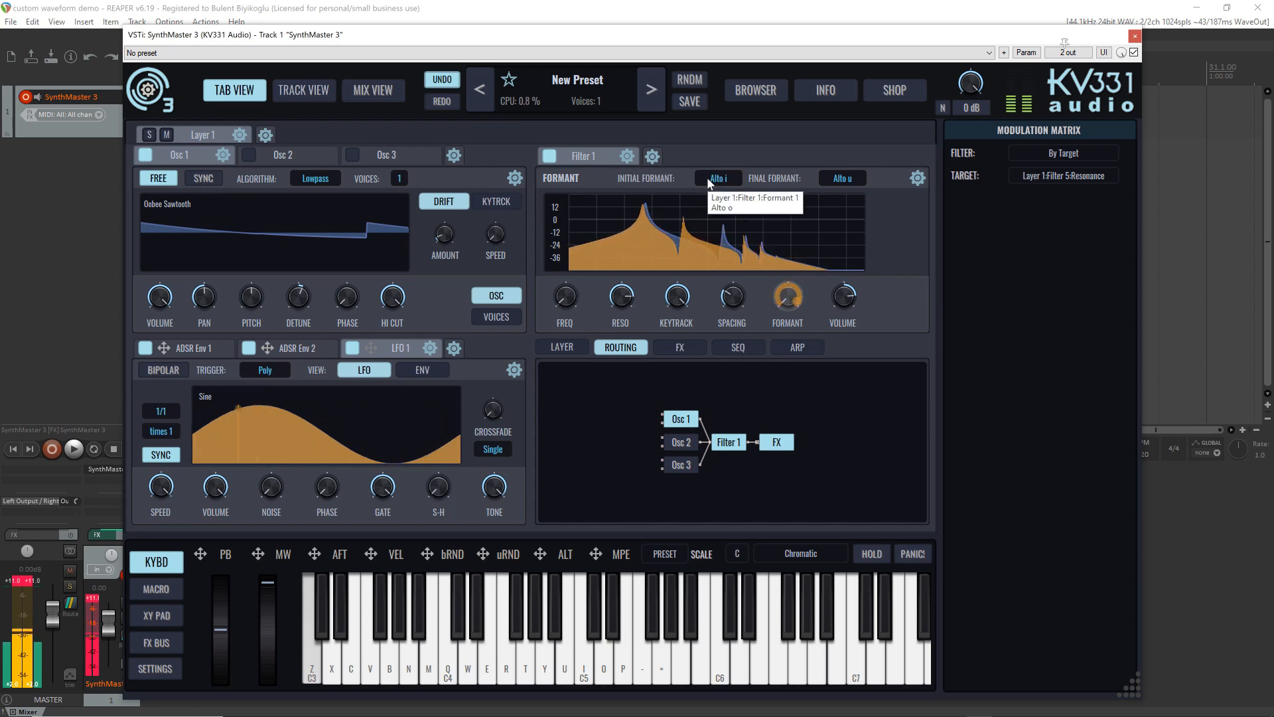
pyautogui.scroll(1, 709, 180)
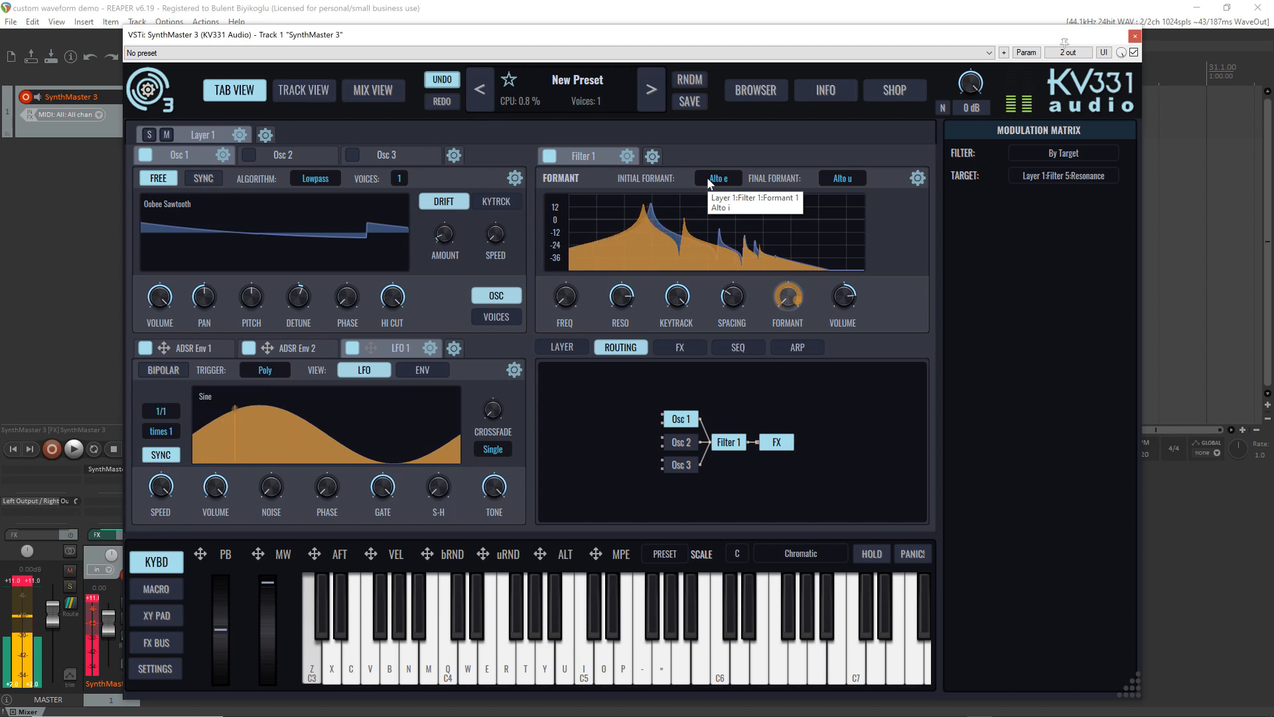
pyautogui.scroll(1, 845, 181)
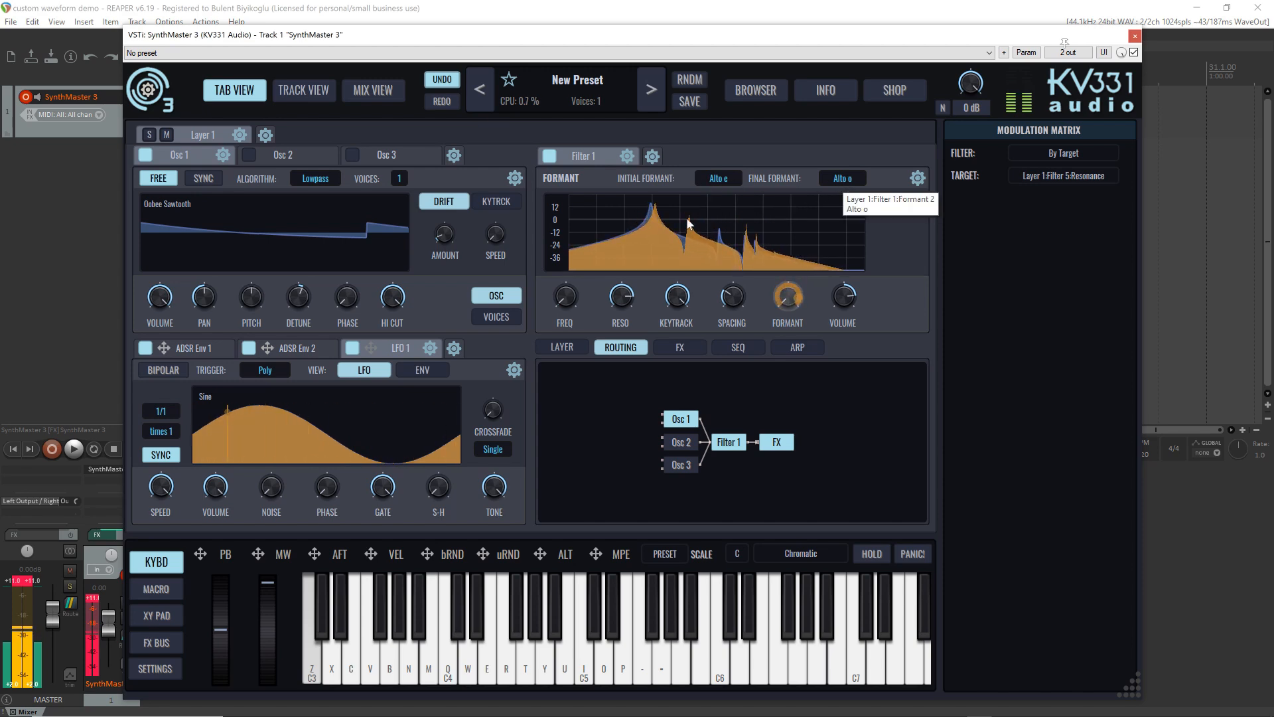
# Step: Try a 1/4 beat multiplier on LFO 1 and settle on 2/1 for slower formant modulation
pyautogui.scroll(-2, 163, 411)
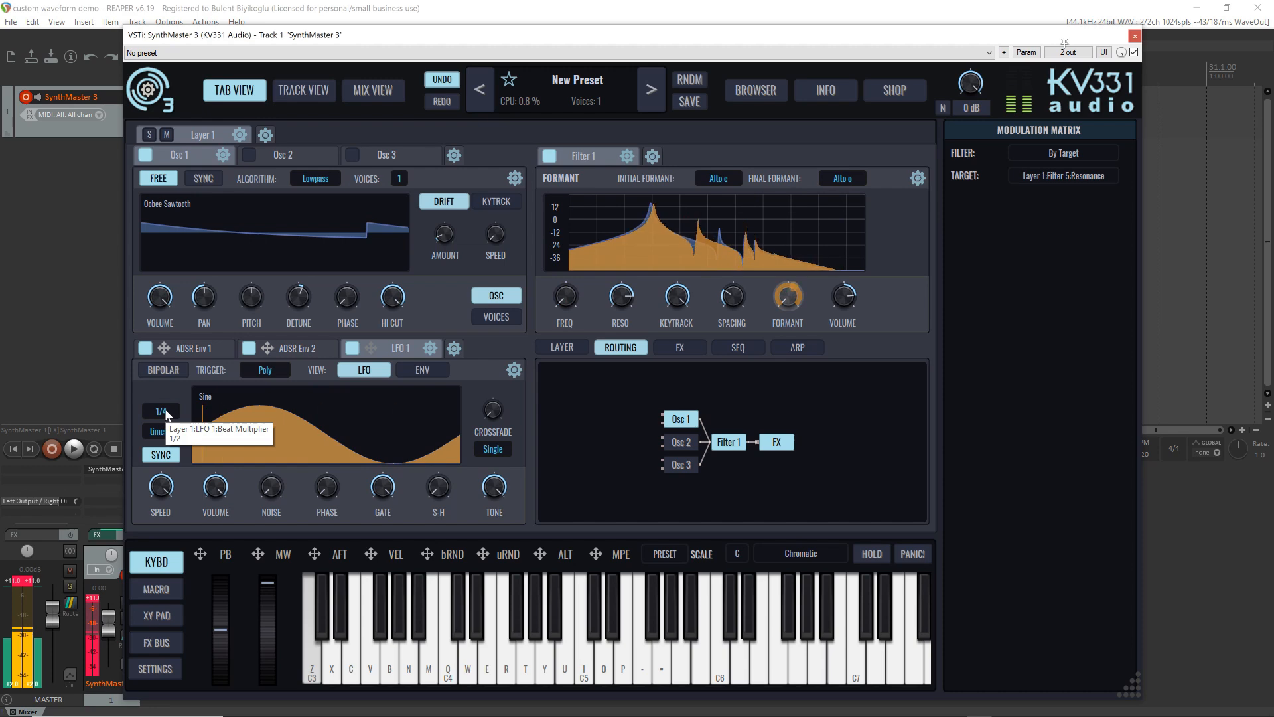
pyautogui.scroll(3, 163, 411)
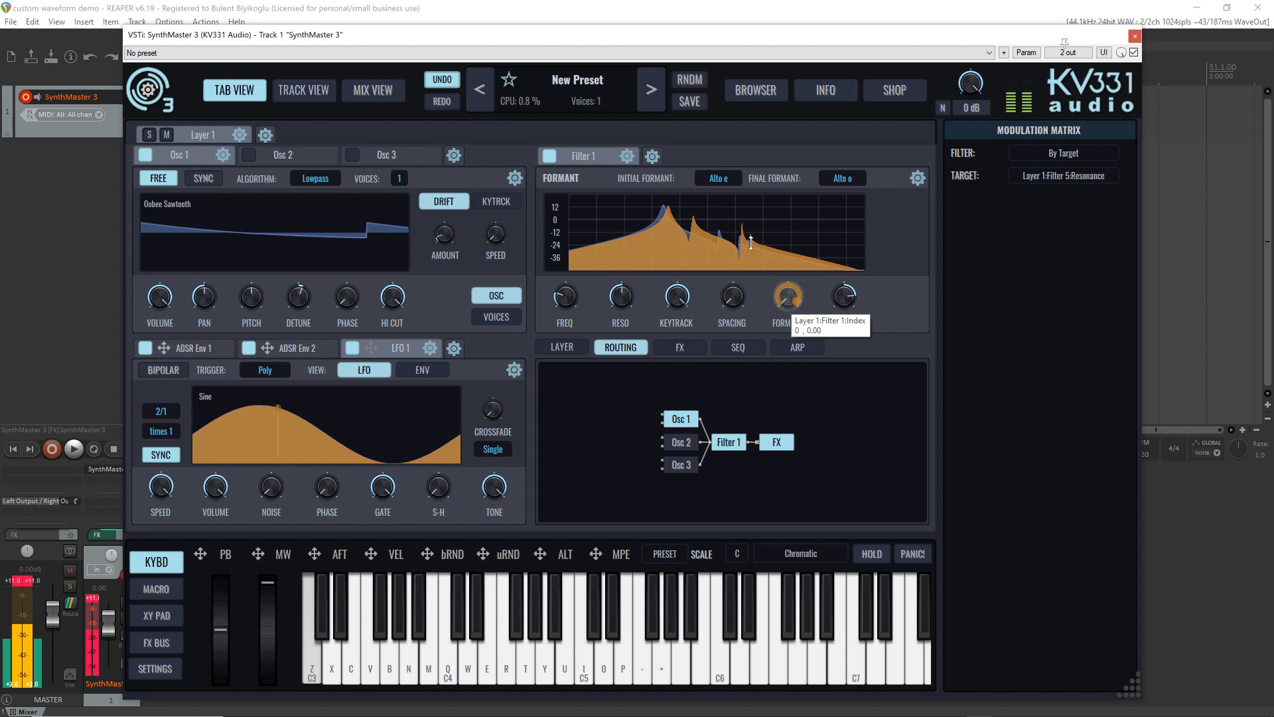
# Step: Set Filter 1's initial formant to Bass a and its final formant to Bass i
pyautogui.click(718, 178)
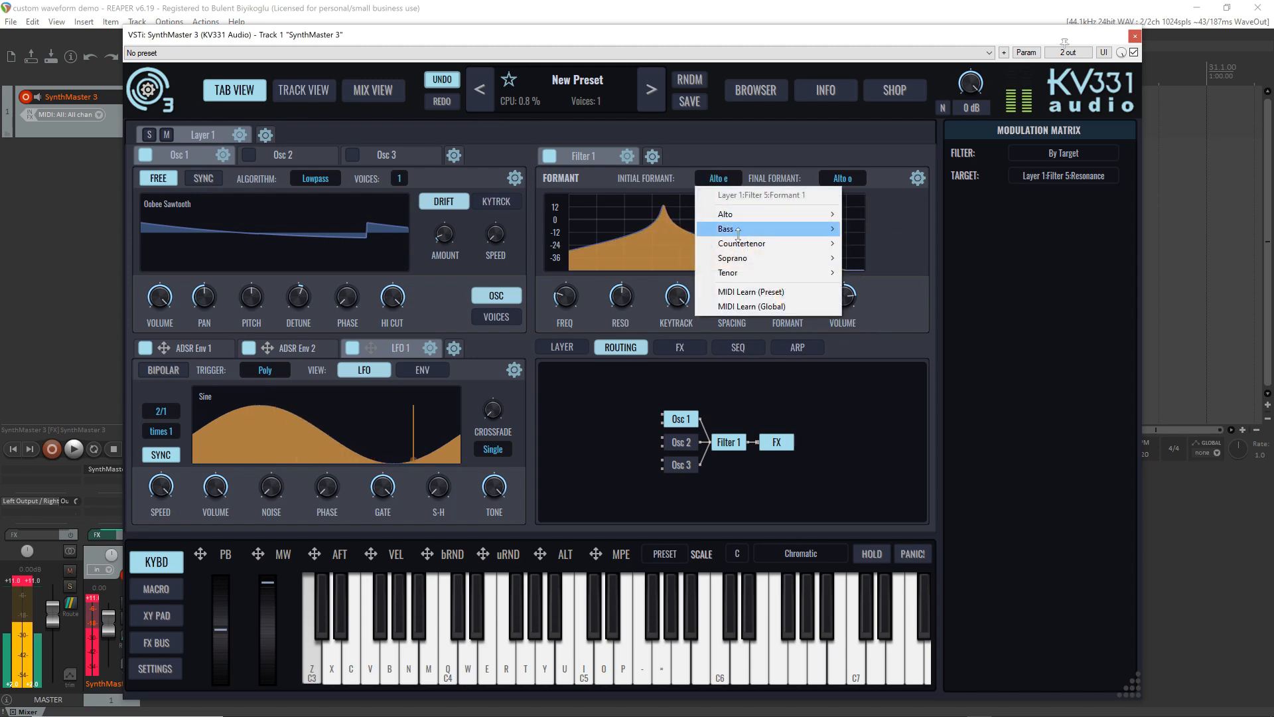
pyautogui.moveTo(738, 229)
pyautogui.click(859, 228)
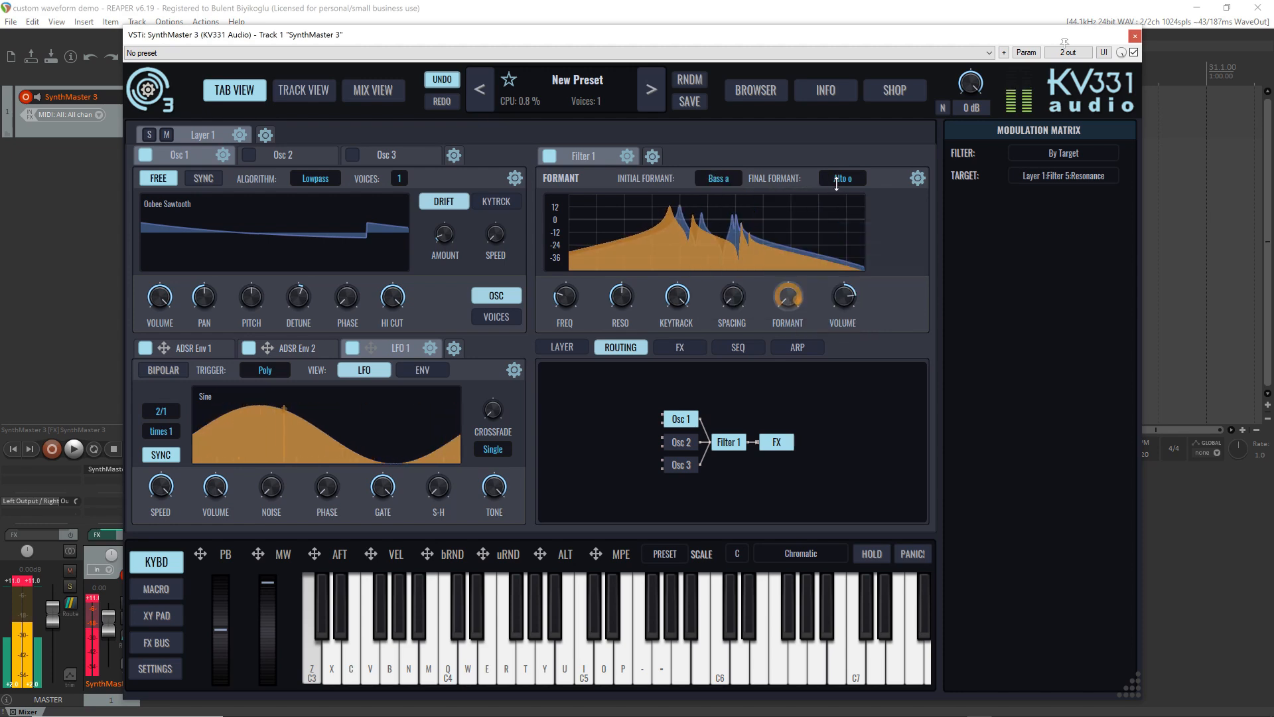
pyautogui.click(837, 182)
pyautogui.moveTo(856, 210)
pyautogui.click(1005, 240)
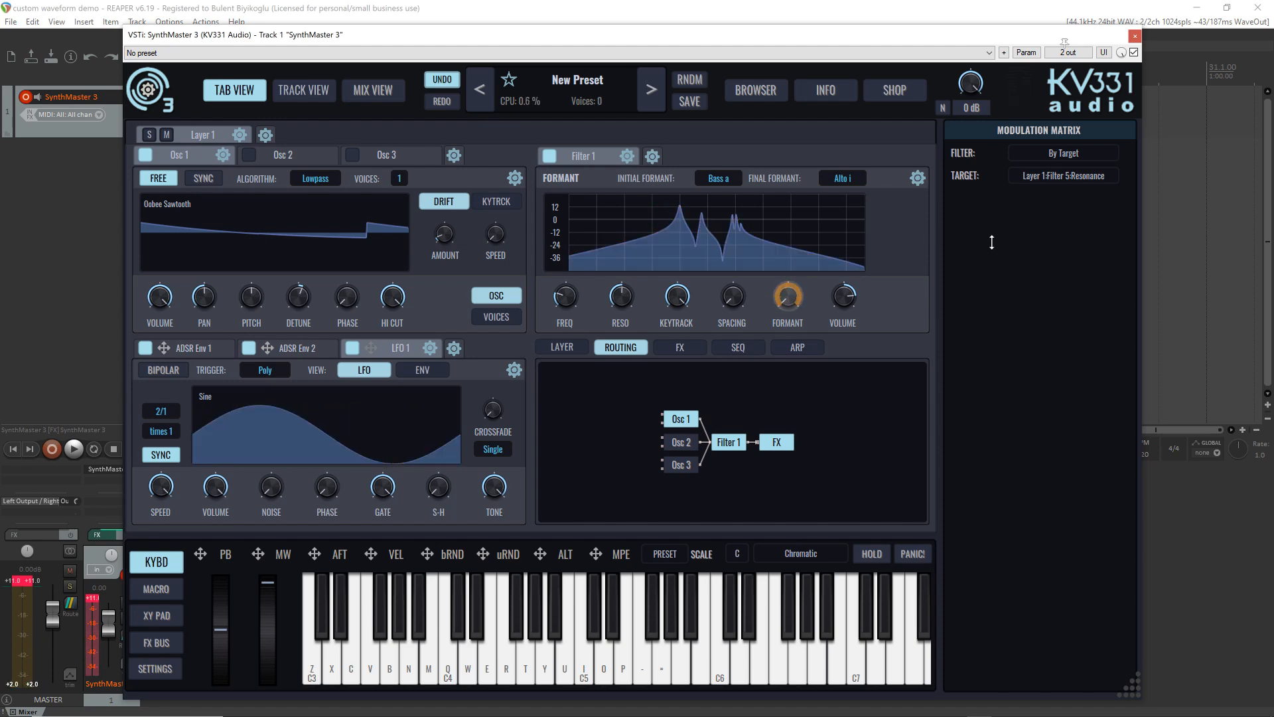
pyautogui.click(843, 178)
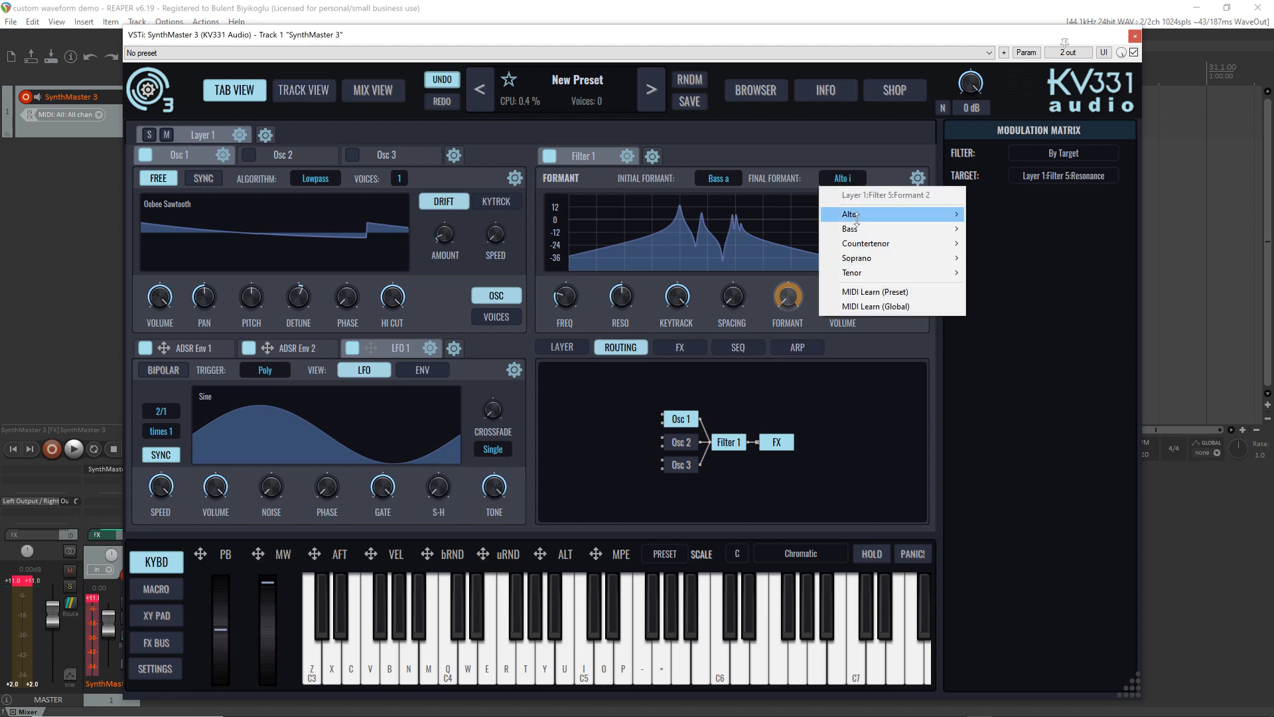
pyautogui.moveTo(929, 228)
pyautogui.click(994, 258)
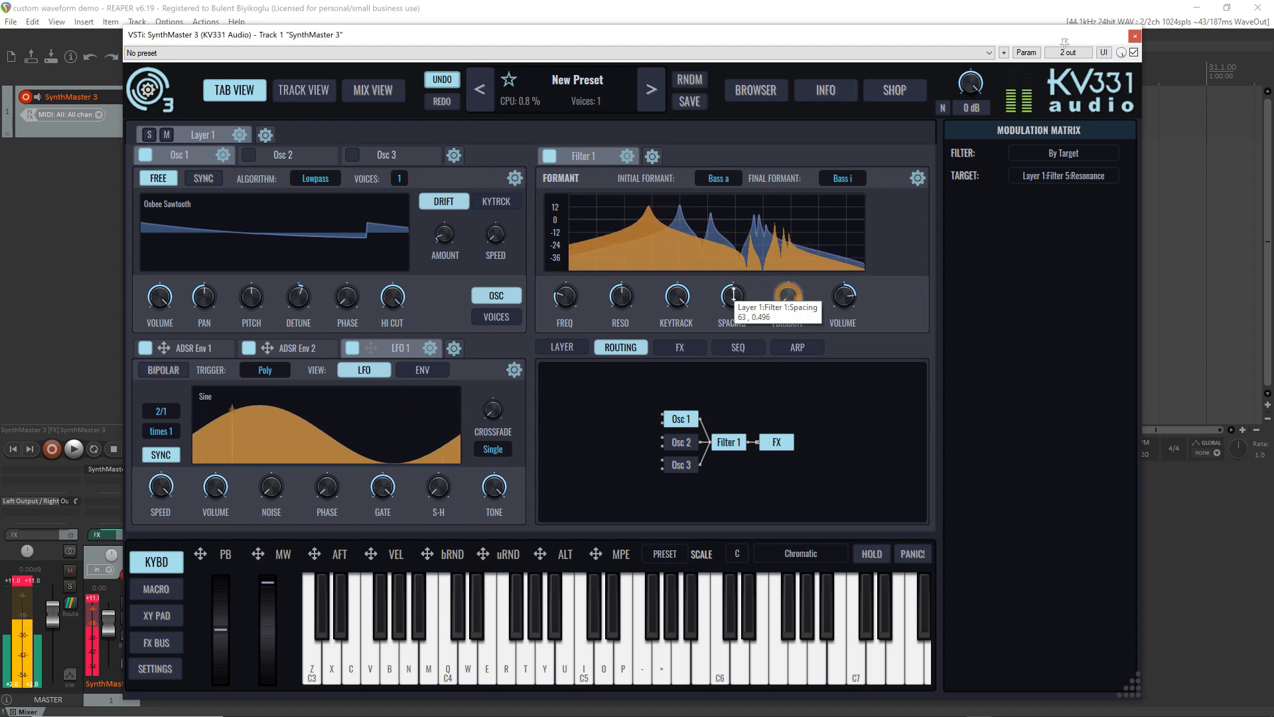
# Step: Sweep Filter 1's formant spacing down to 0, up to 127 and back to the middle while playing a test note
pyautogui.moveTo(735, 307); pyautogui.dragTo(737, 356)
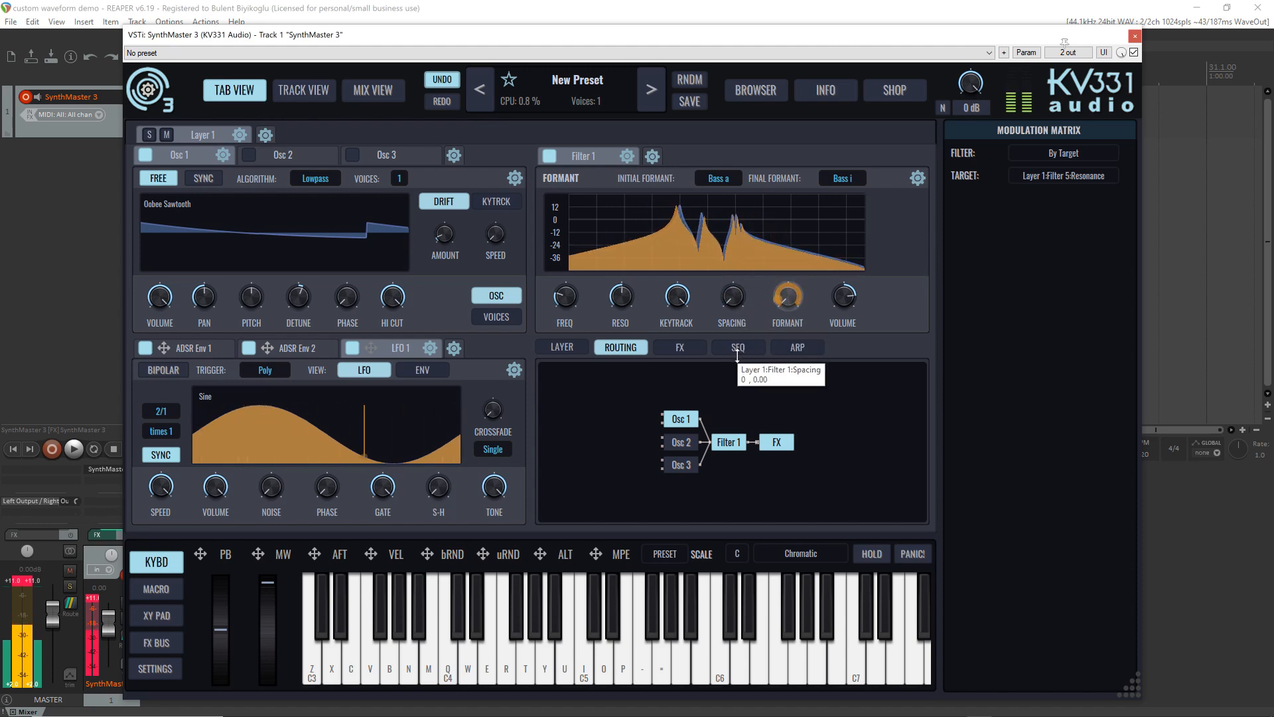
pyautogui.moveTo(737, 355); pyautogui.dragTo(711, 226)
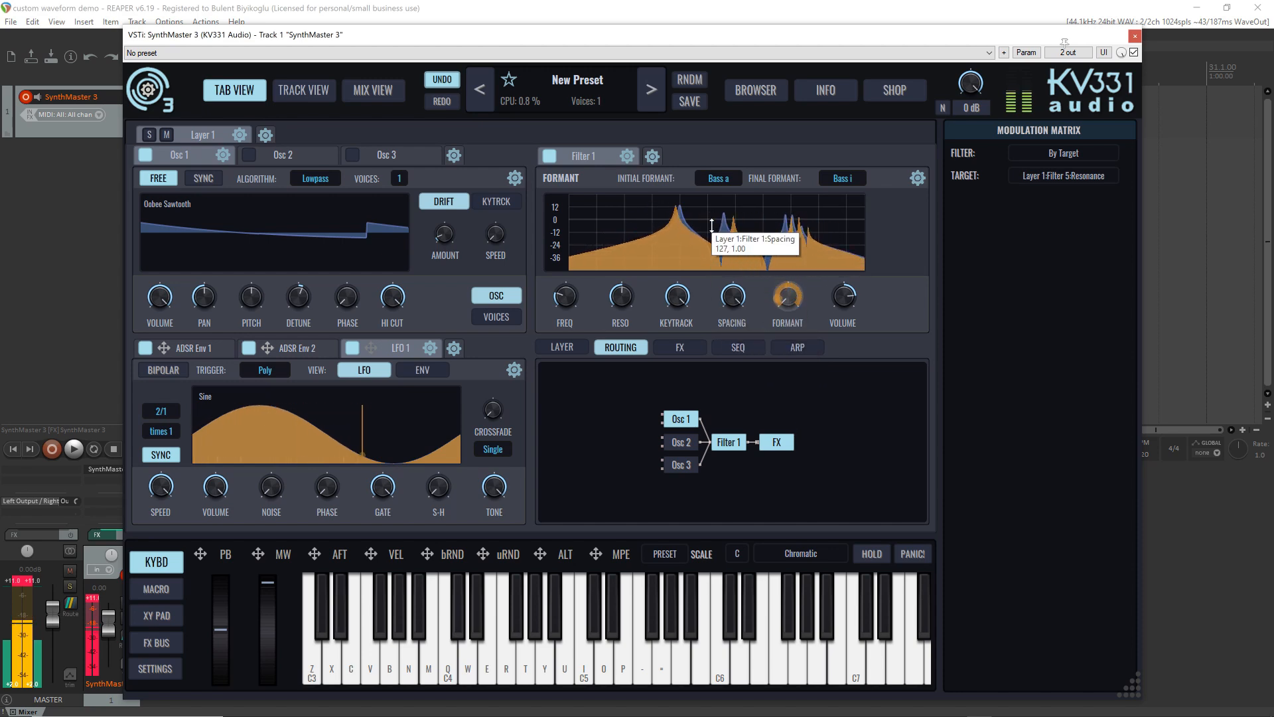
pyautogui.moveTo(712, 243); pyautogui.dragTo(721, 294)
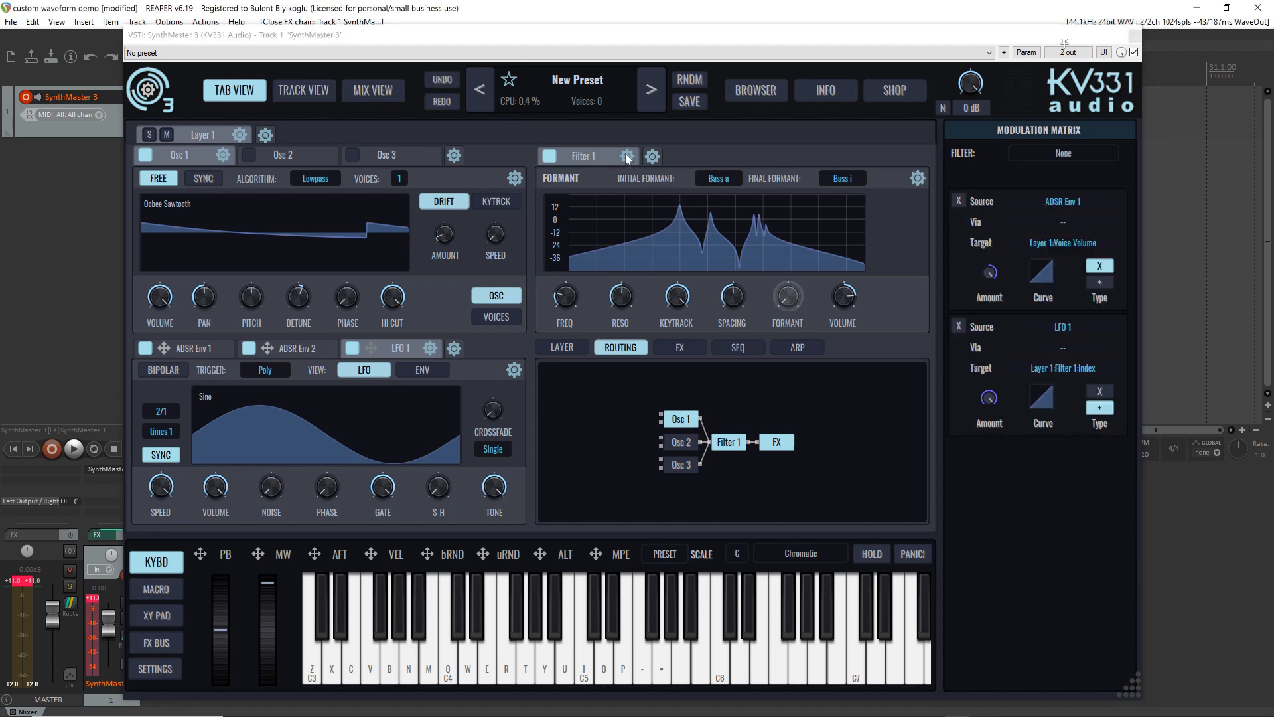
# Step: Replace Filter 1 with a Phaser Filter
pyautogui.click(626, 155)
pyautogui.moveTo(748, 237)
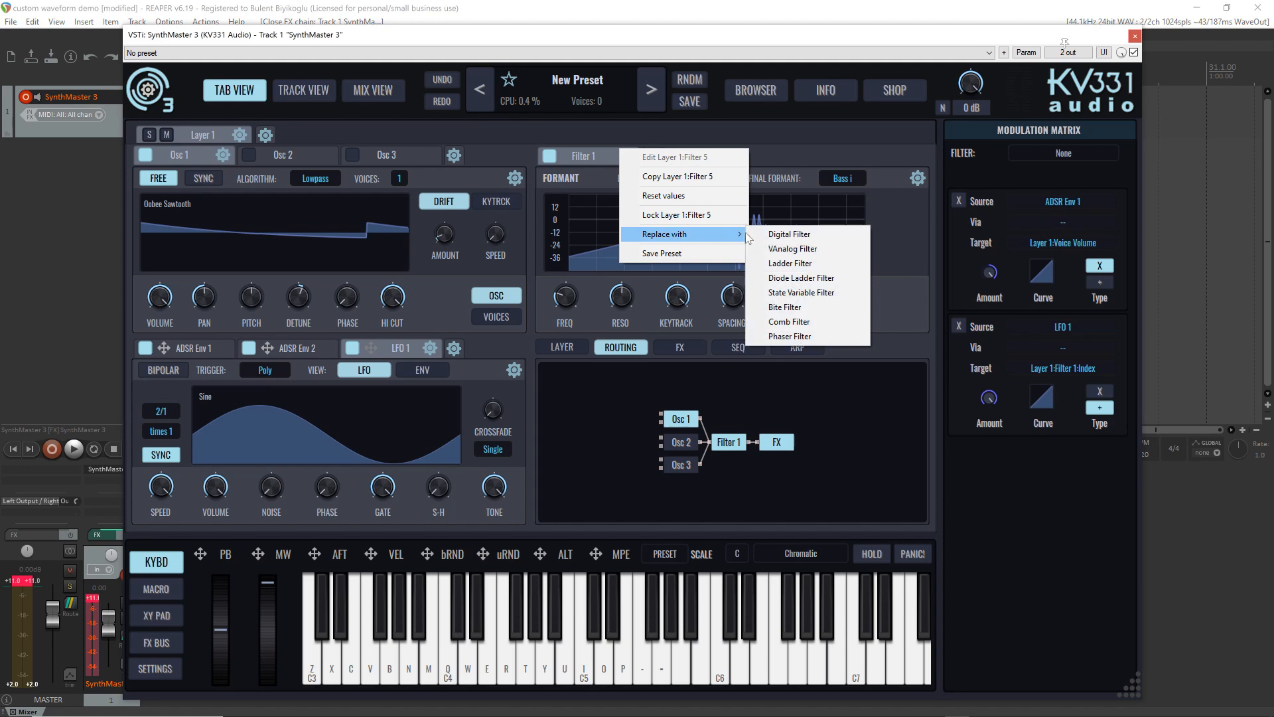
pyautogui.click(815, 335)
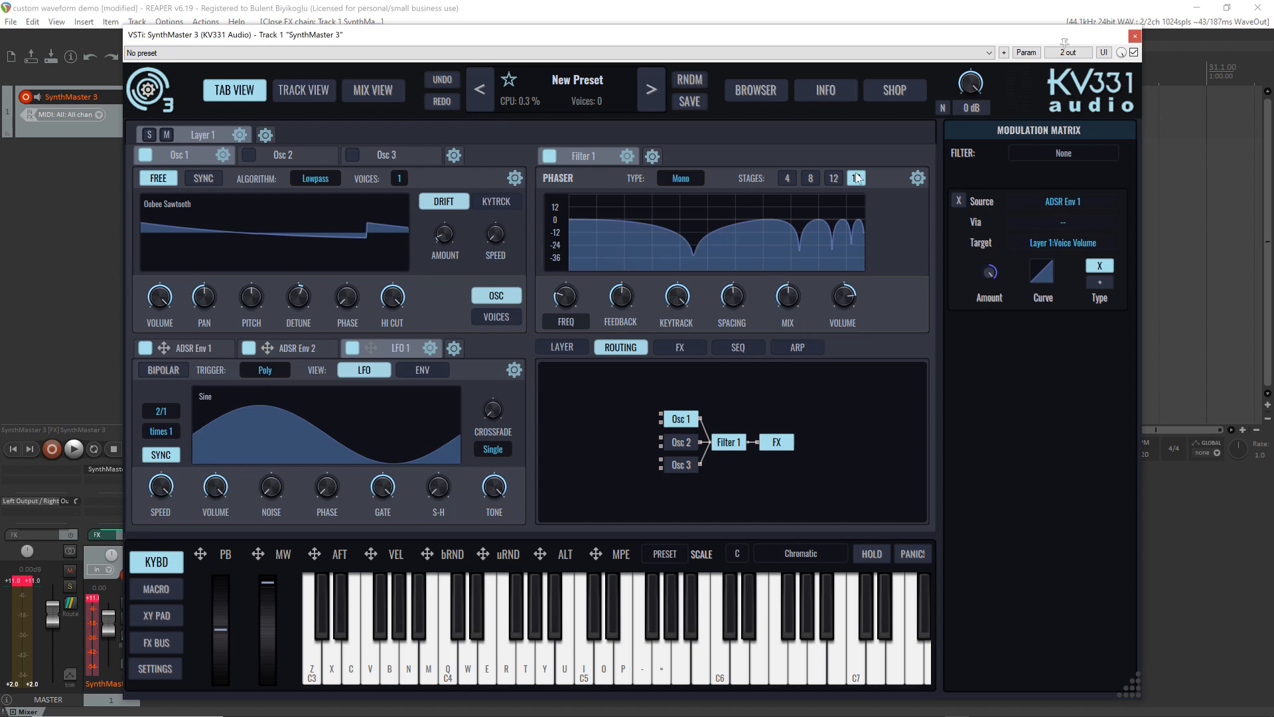
# Step: Insert a Phaser in the first layer FX slot, play a C5 test note, bypass the effect and play the note again
pyautogui.click(682, 352)
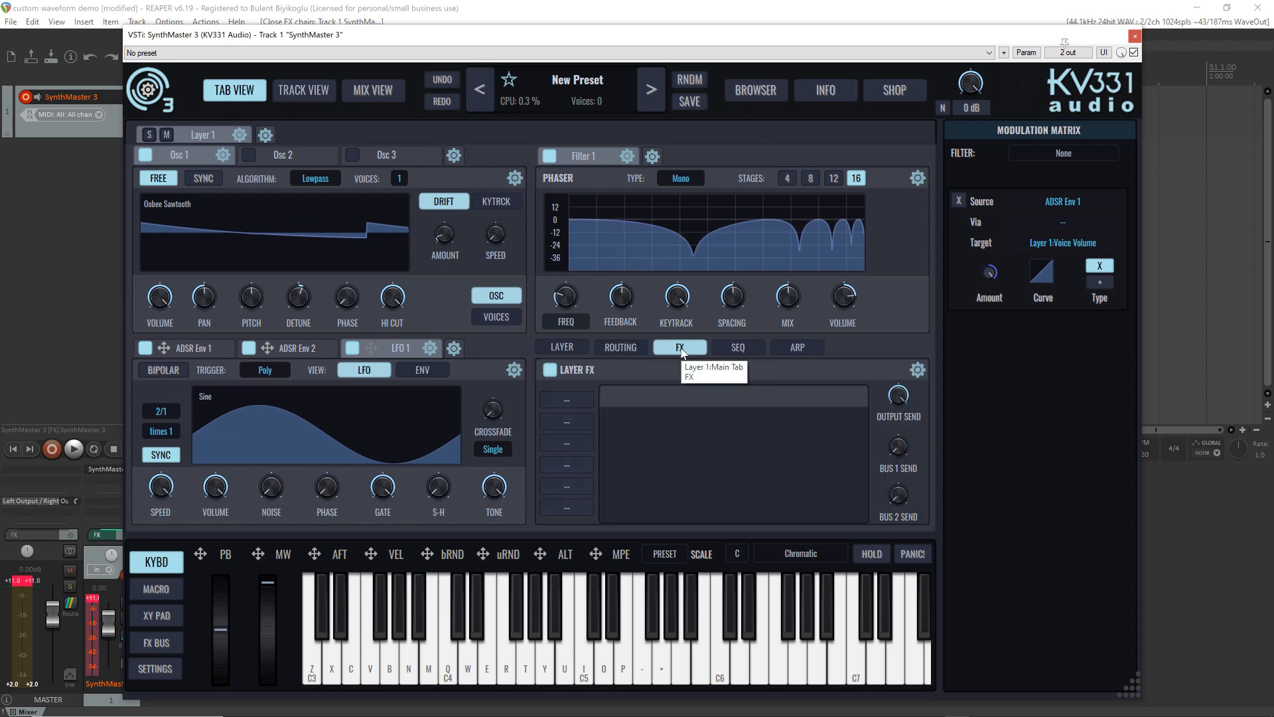
pyautogui.click(561, 398)
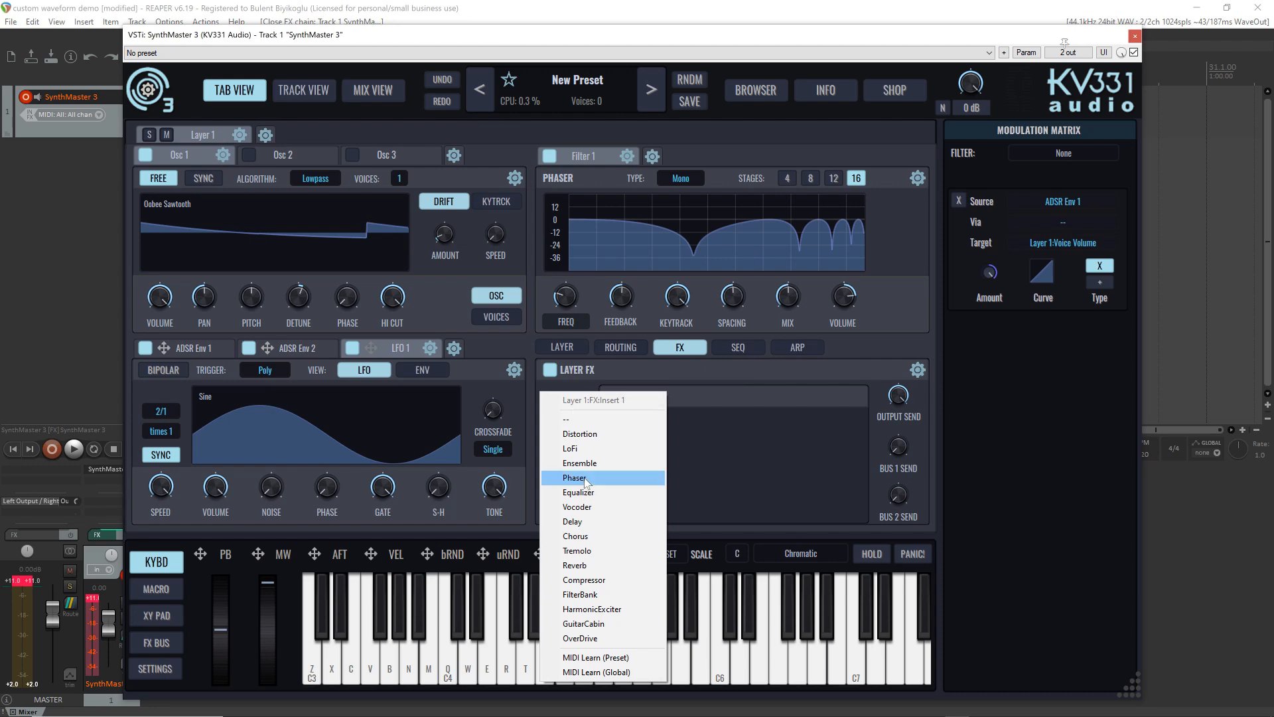
pyautogui.click(617, 480)
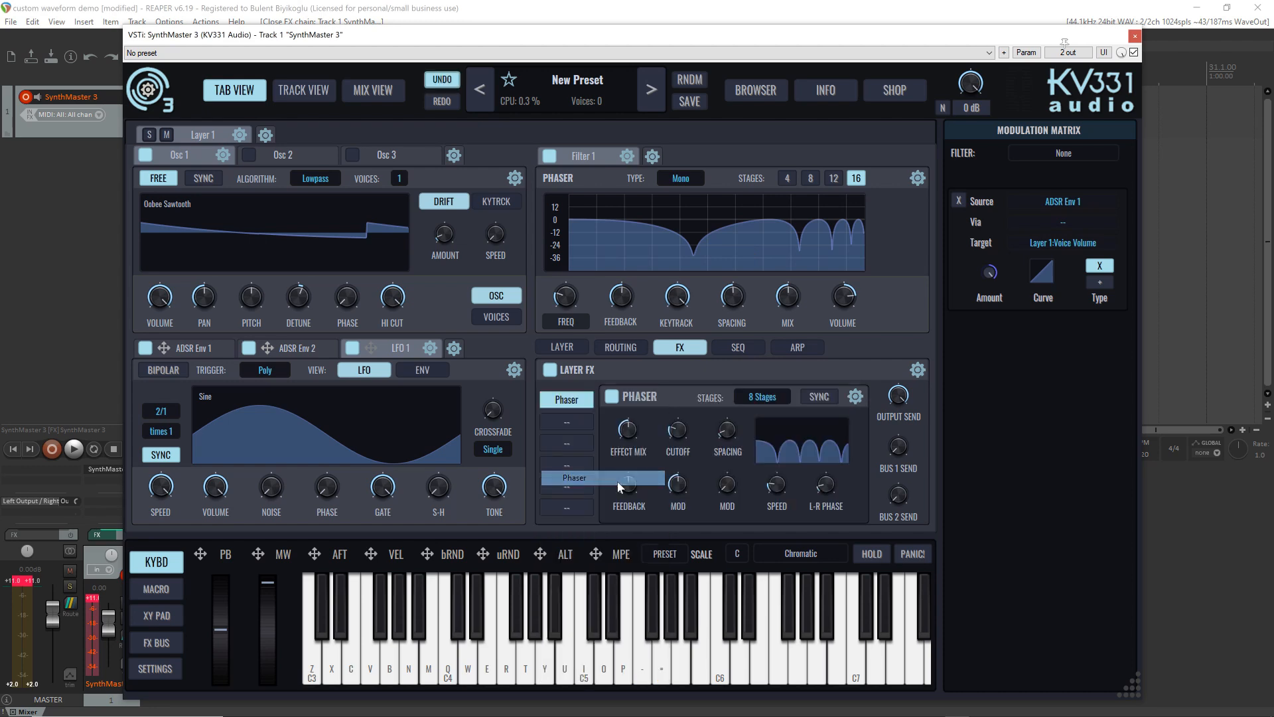
pyautogui.click(580, 656)
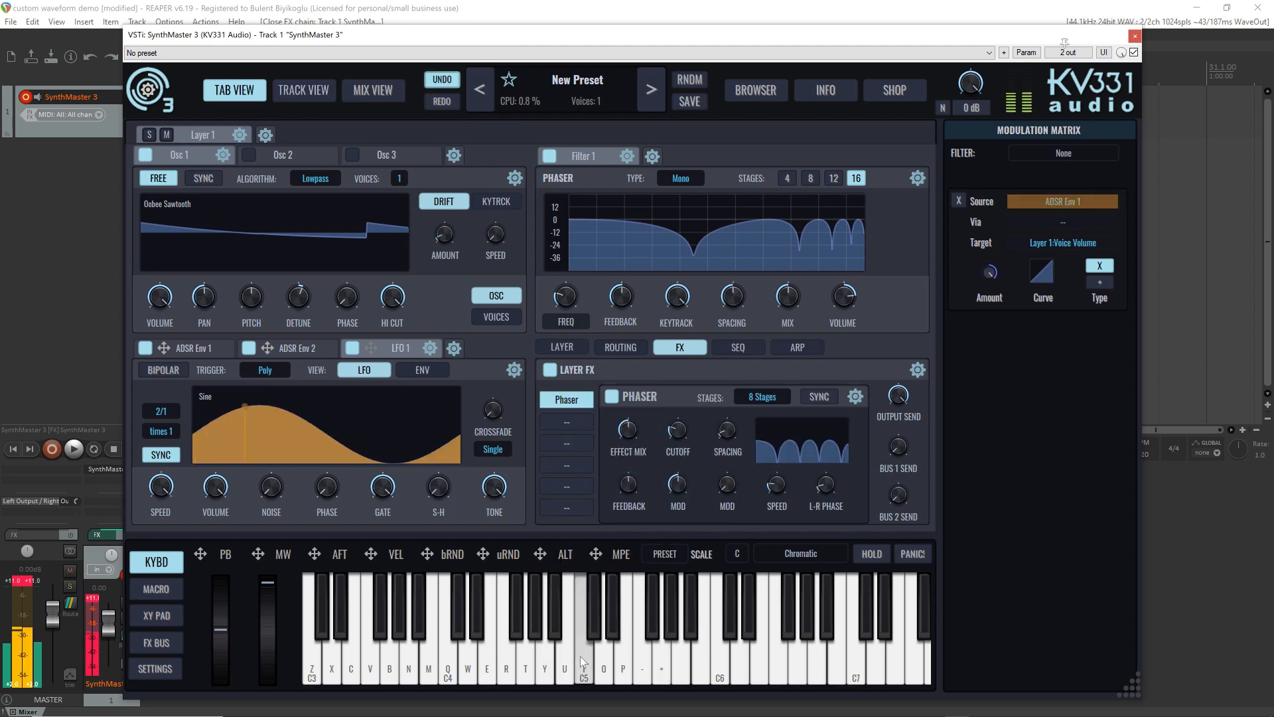
pyautogui.click(614, 399)
pyautogui.click(588, 666)
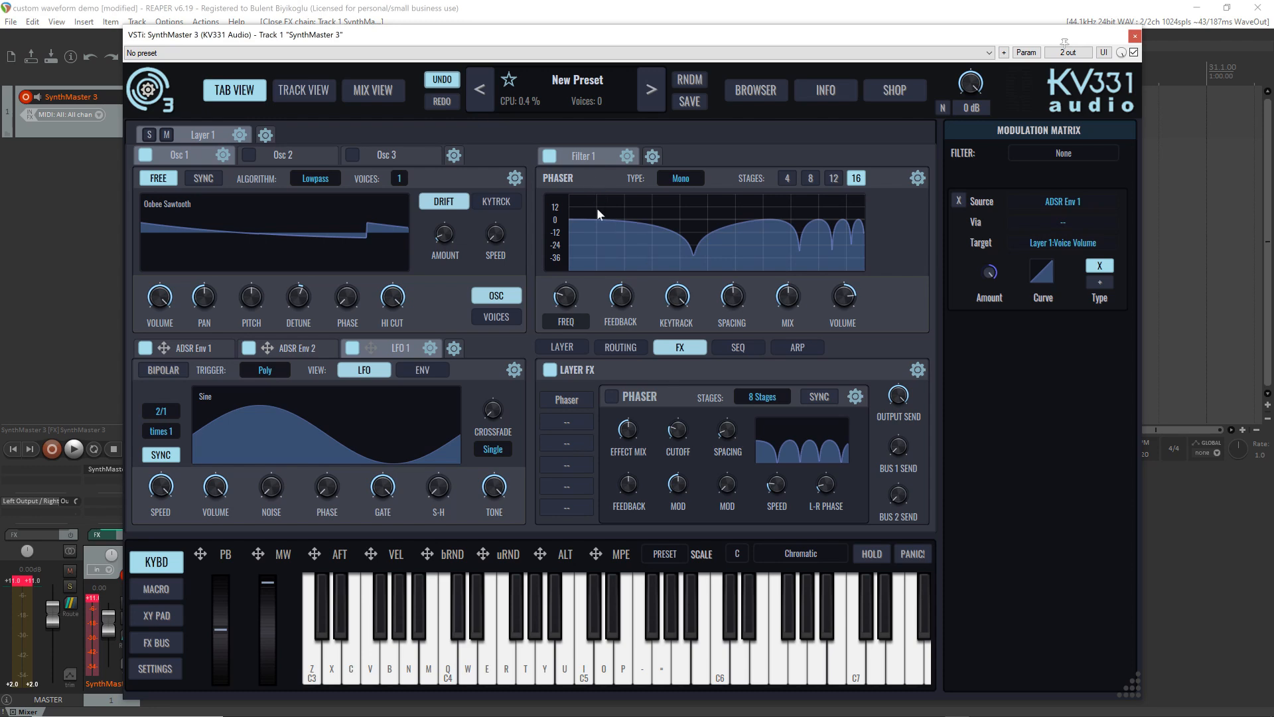
# Step: Return to the layer's routing view, raise Filter 1's phaser frequency slightly and set its stages to 4
pyautogui.click(624, 351)
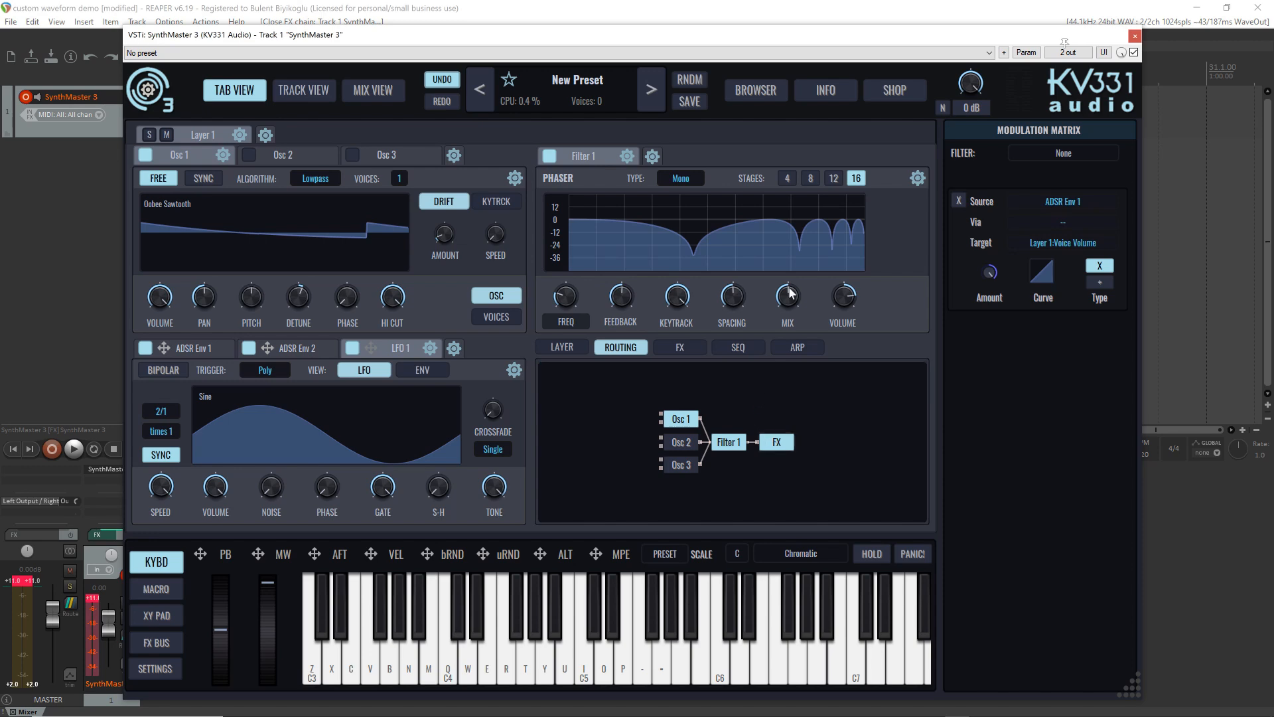
pyautogui.moveTo(649, 243)
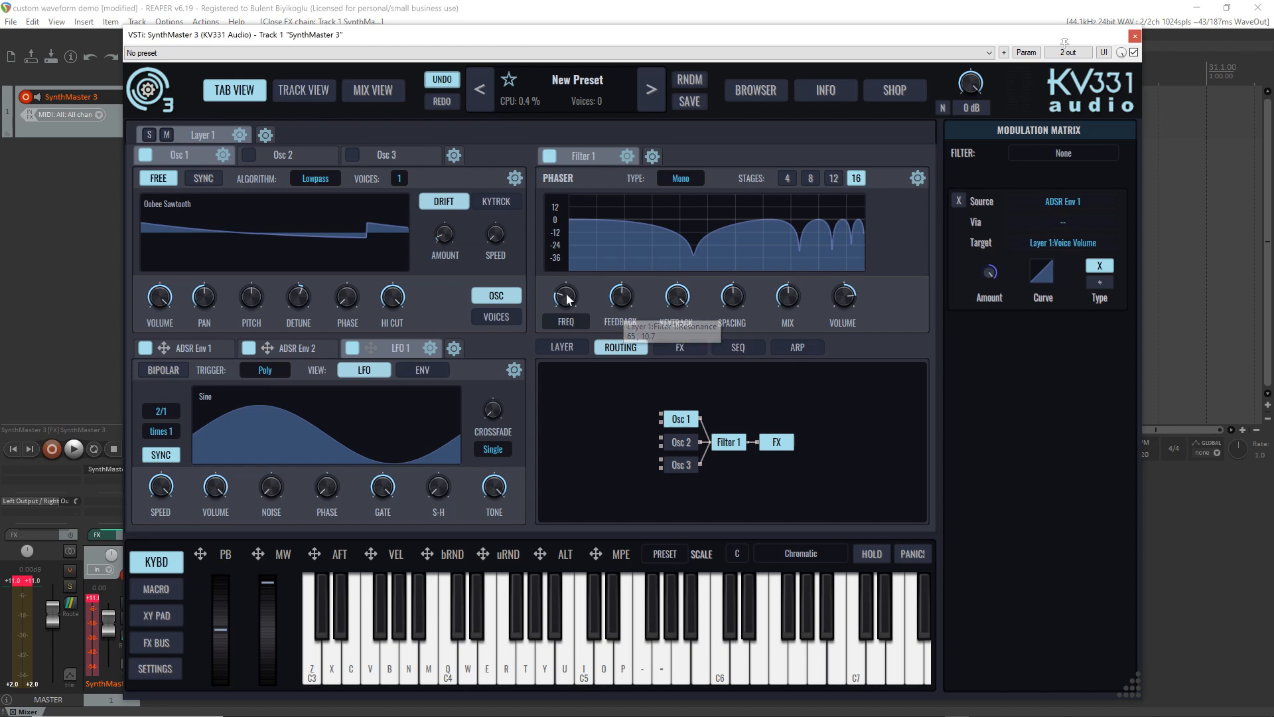
pyautogui.moveTo(566, 299)
pyautogui.mouseDown()
pyautogui.moveTo(565, 267)
pyautogui.moveTo(565, 311)
pyautogui.moveTo(559, 293)
pyautogui.mouseUp()
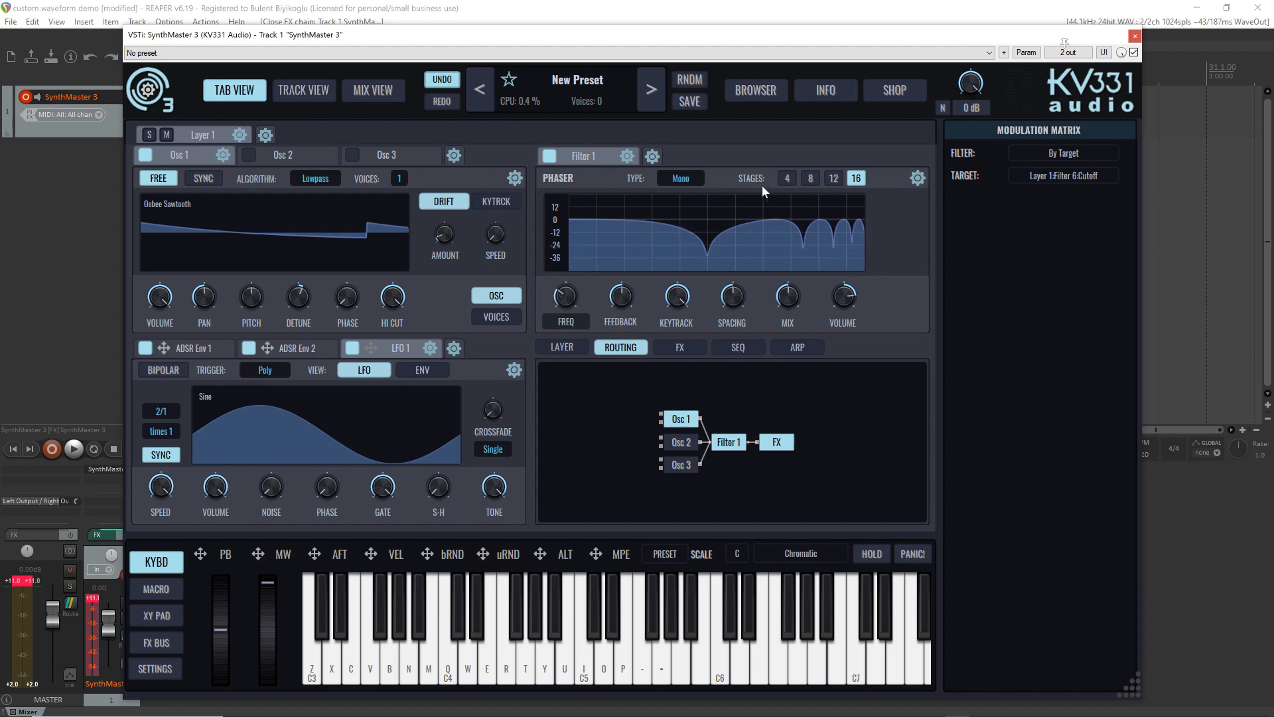
pyautogui.click(787, 177)
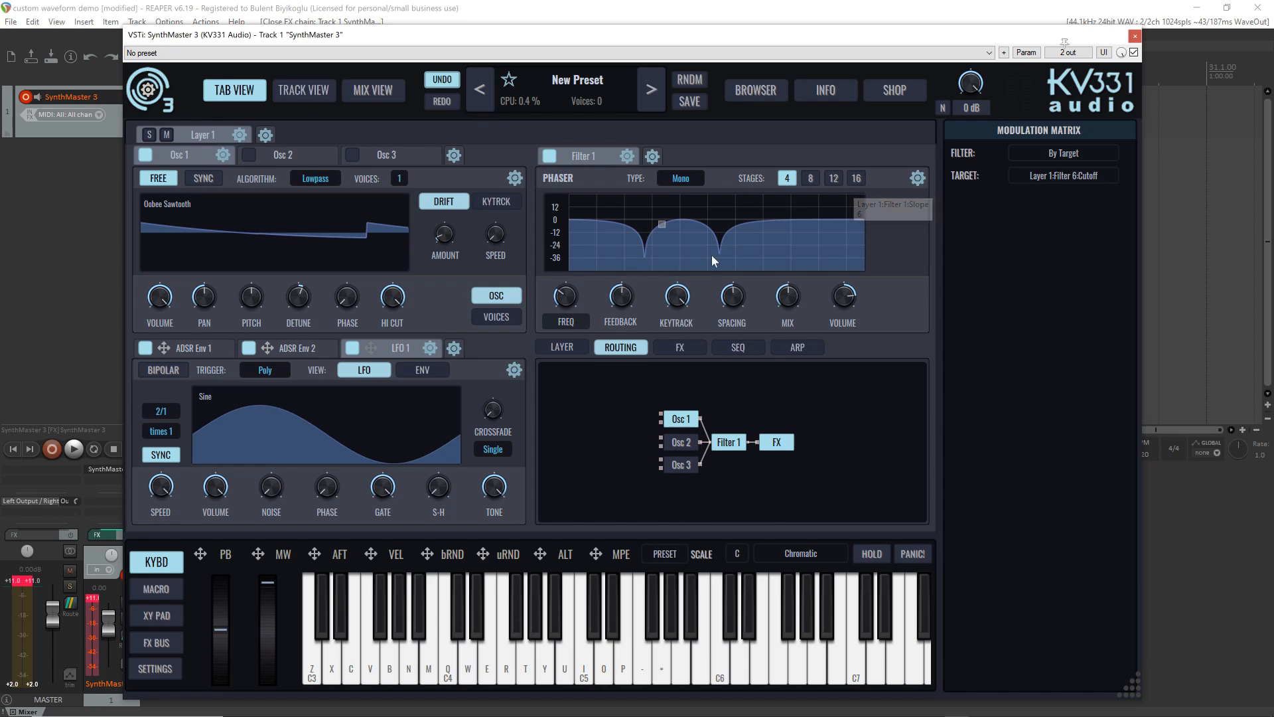
# Step: Assign the mod wheel to Filter 1's phaser frequency and play a low test note
pyautogui.moveTo(668, 289)
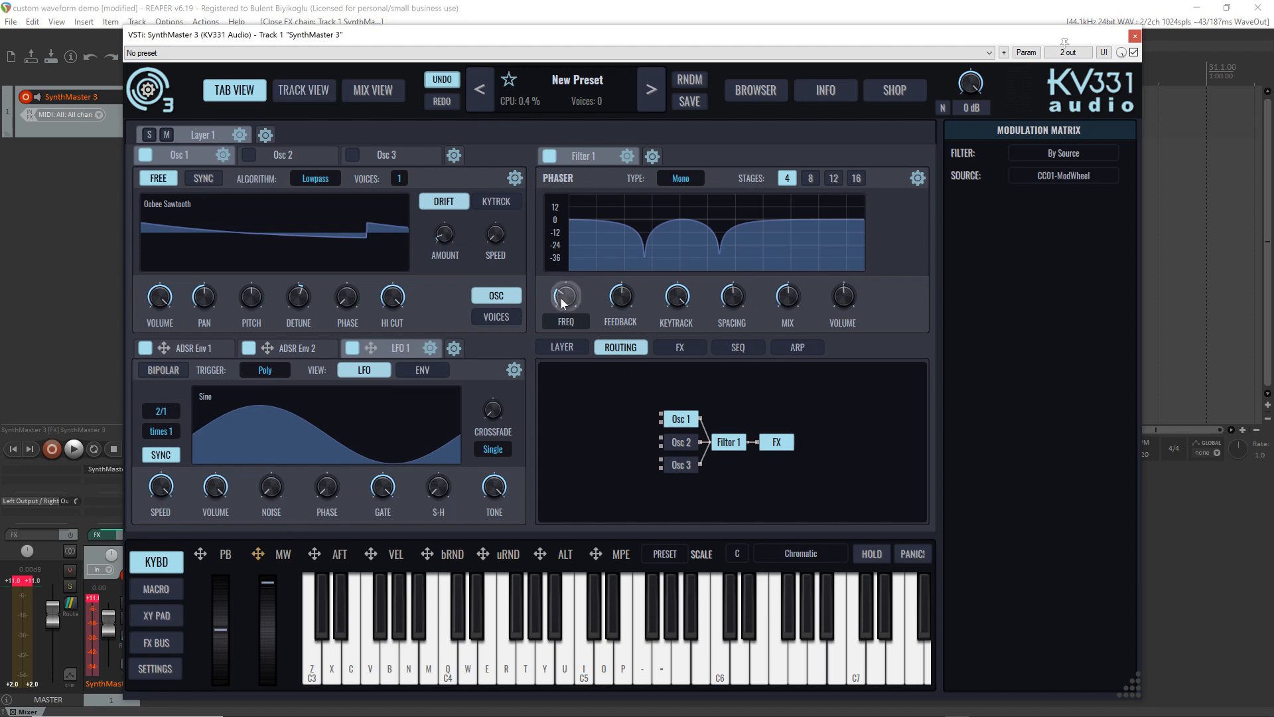
pyautogui.moveTo(562, 302); pyautogui.dragTo(562, 302)
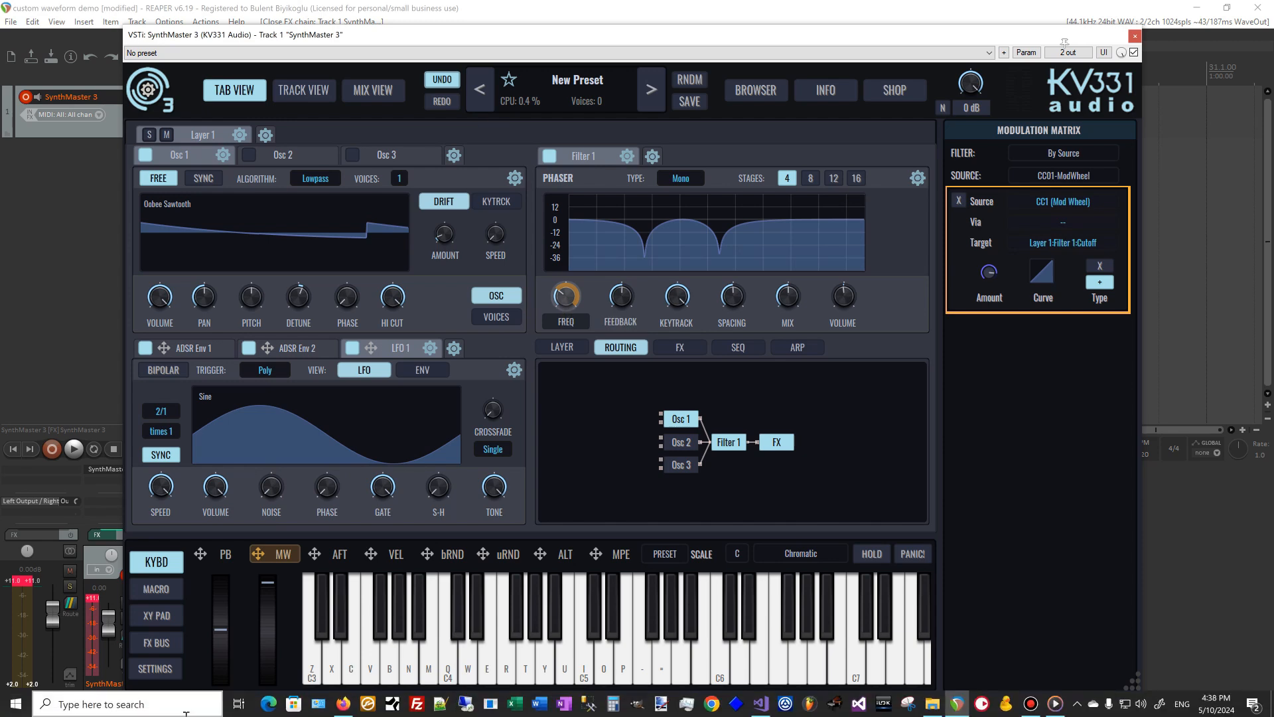
pyautogui.press('z')
# Step: Set the layer's voice mode to Poly
pyautogui.click(567, 348)
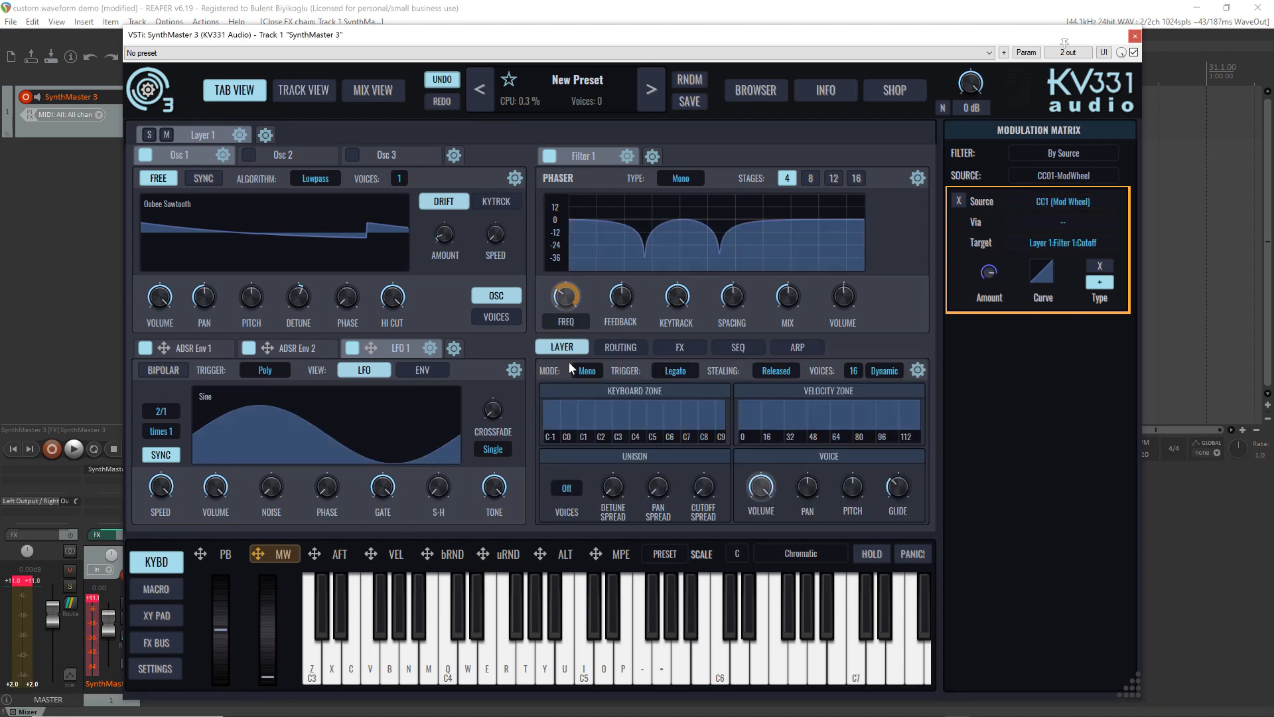
pyautogui.click(586, 370)
pyautogui.click(601, 407)
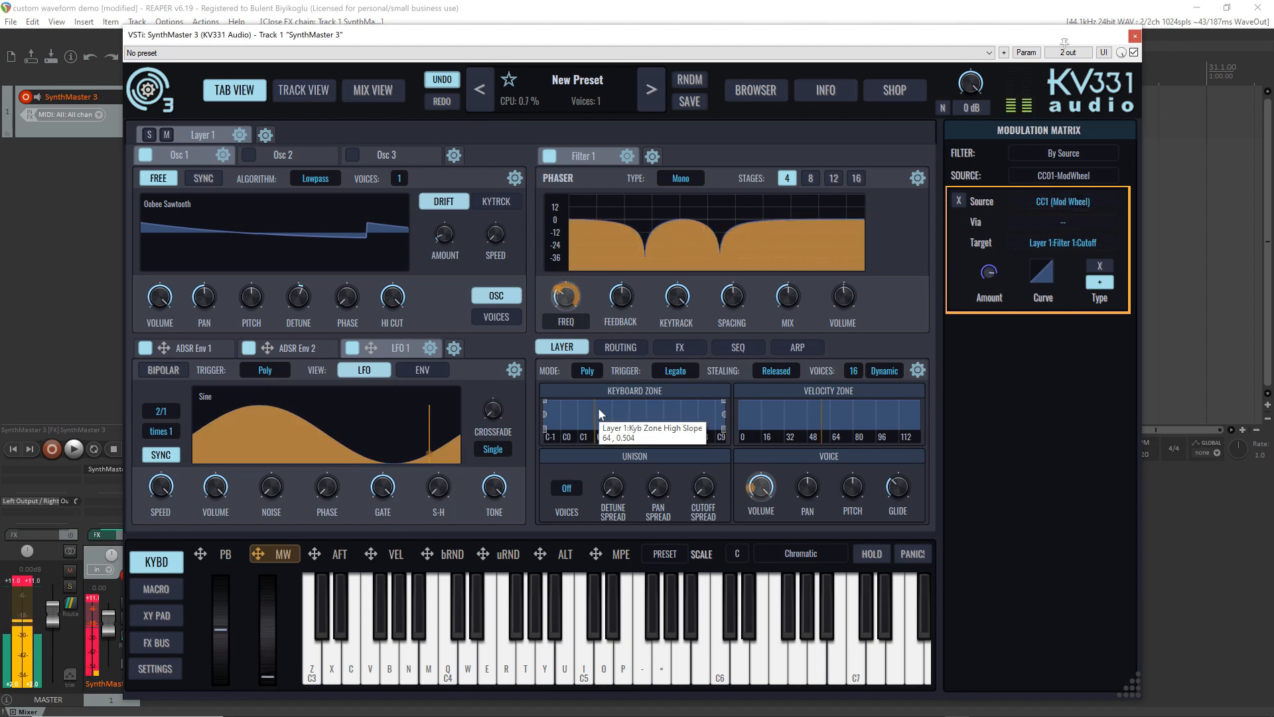
# Step: Back in the routing view, clear the modulations on Filter 1's cutoff and assign LFO 1 to it
pyautogui.click(612, 350)
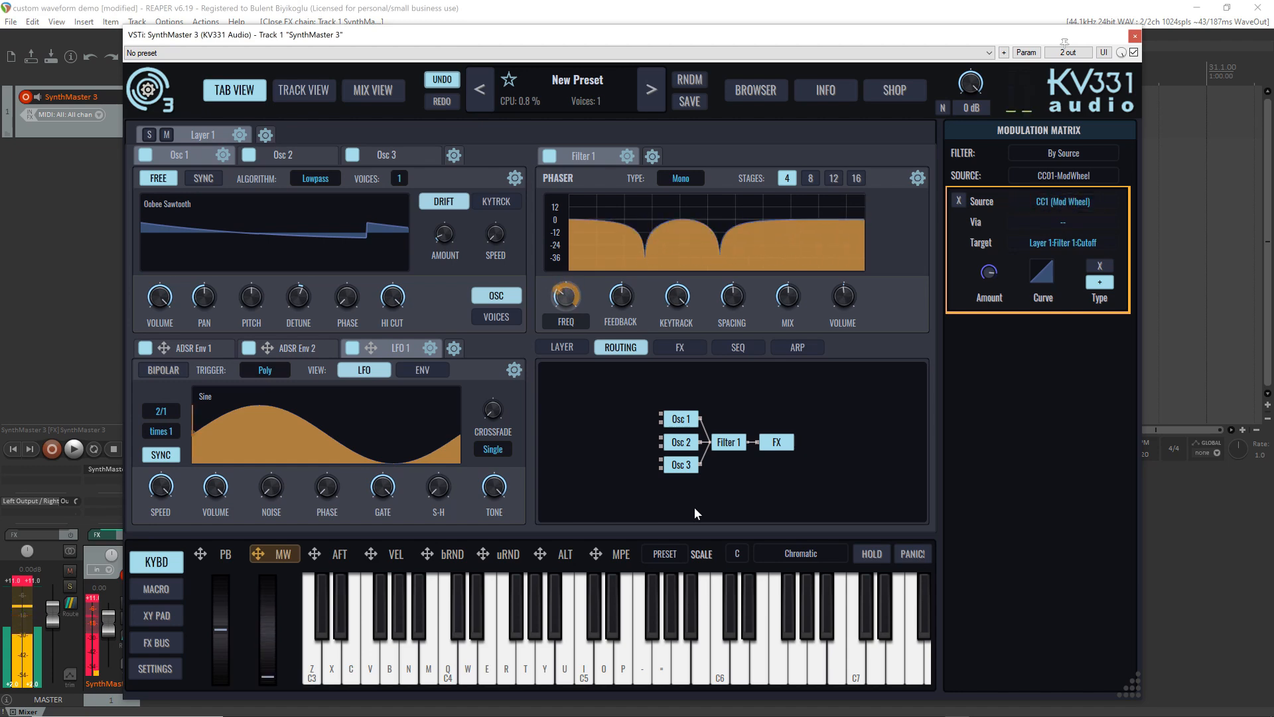
pyautogui.rightClick(566, 295)
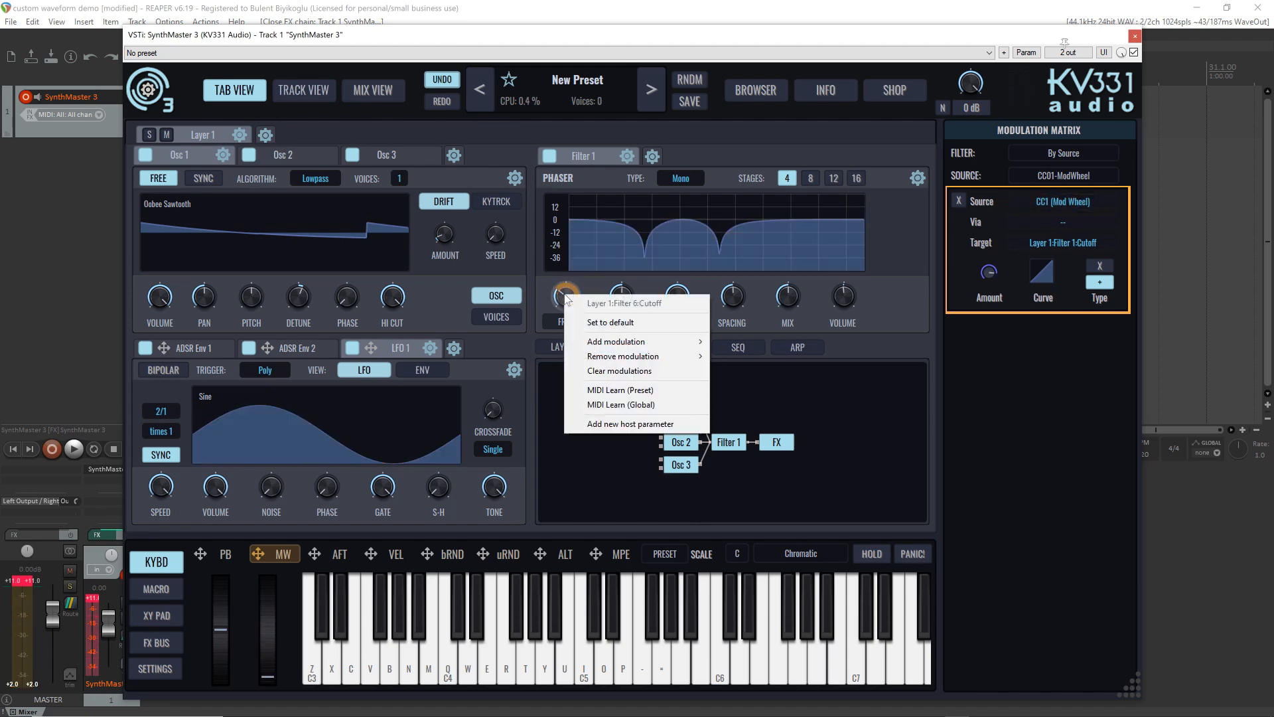
pyautogui.click(600, 373)
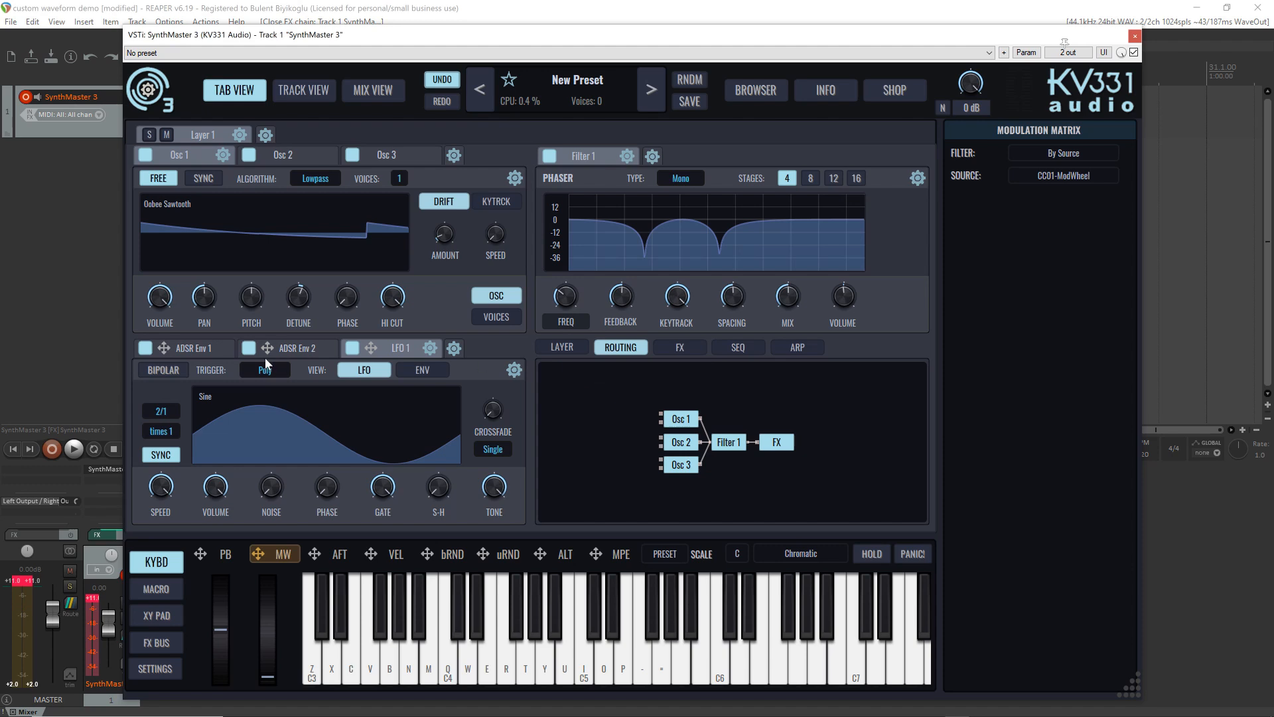
pyautogui.moveTo(370, 349); pyautogui.dragTo(570, 302)
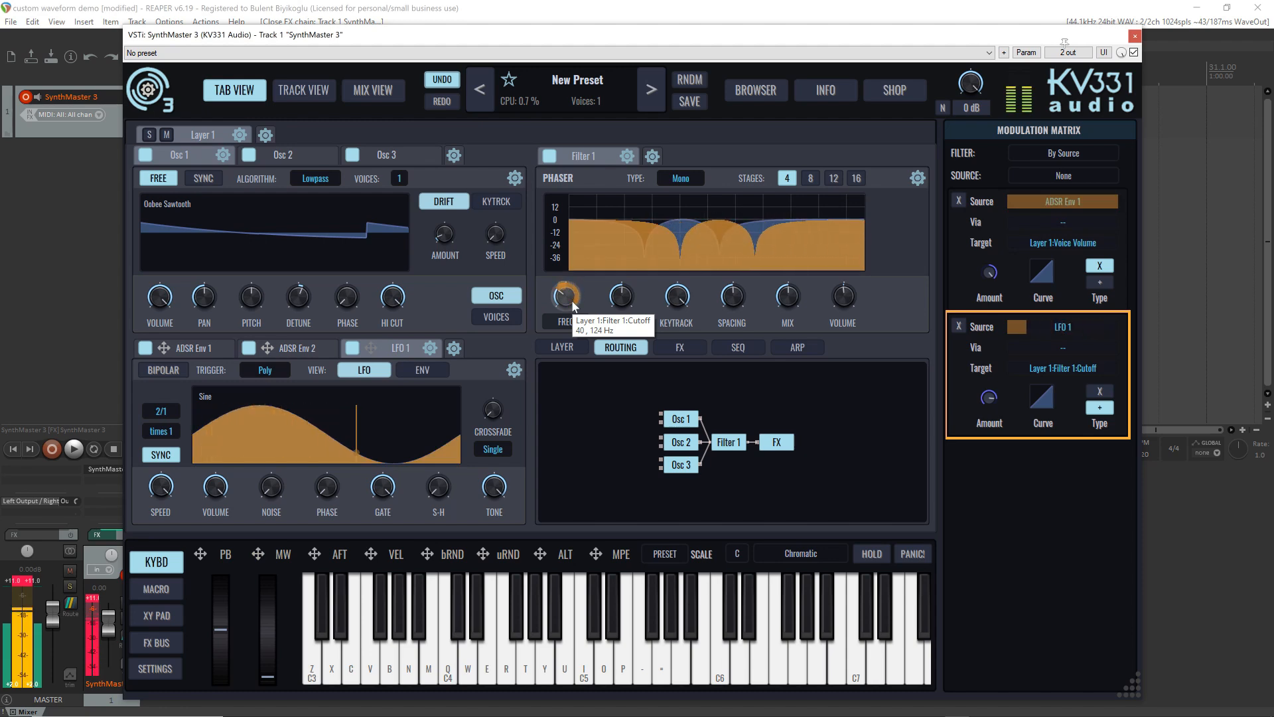
# Step: Set Filter 1's phaser type to Stereo
pyautogui.click(685, 179)
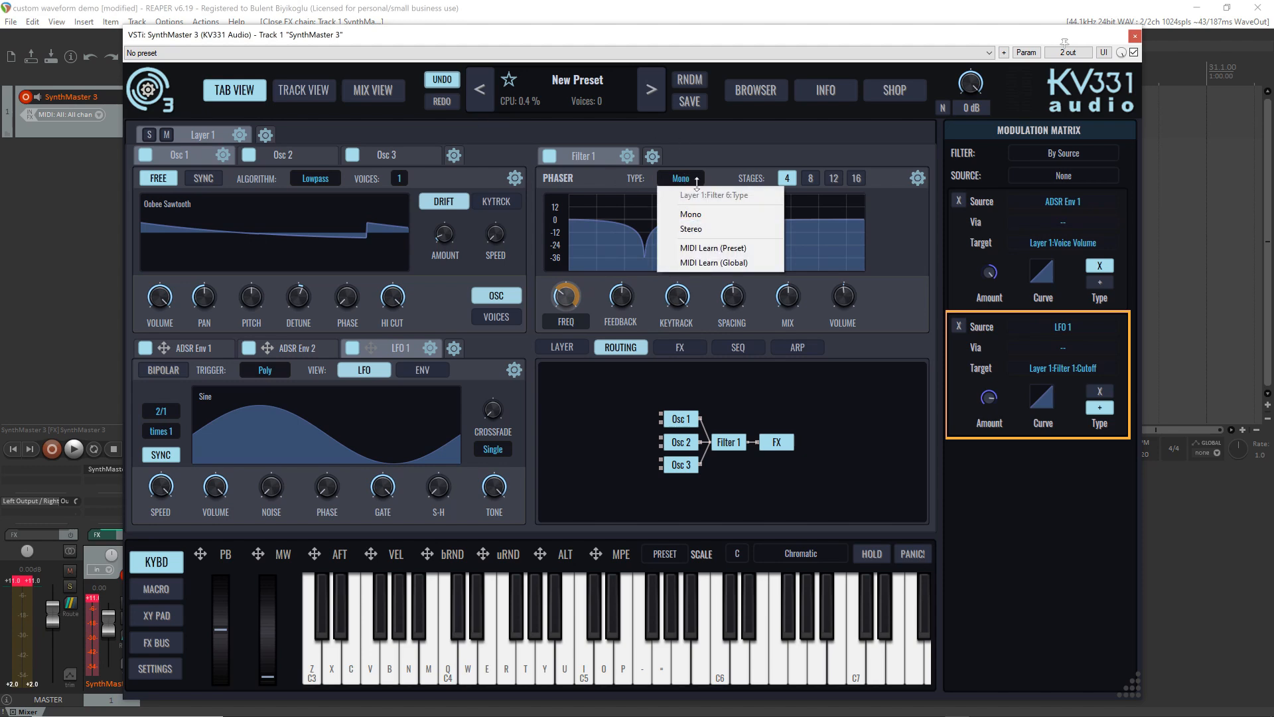
pyautogui.click(604, 180)
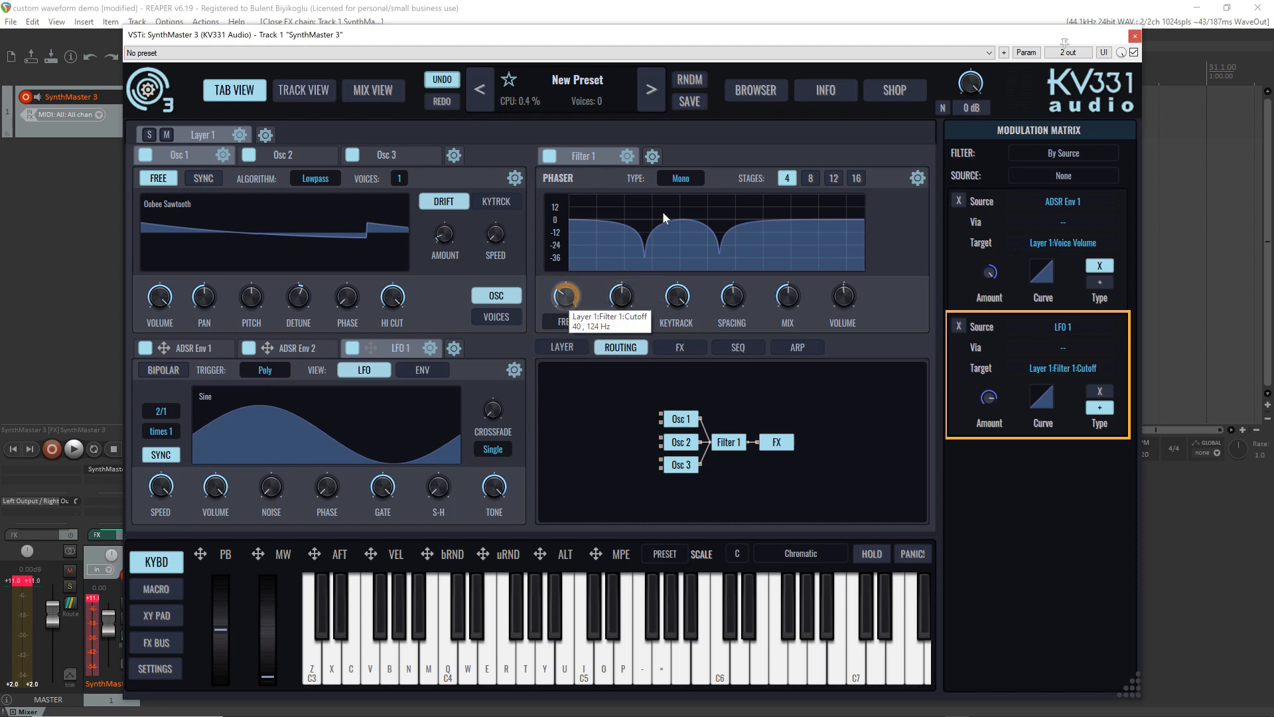
pyautogui.click(680, 178)
pyautogui.click(691, 229)
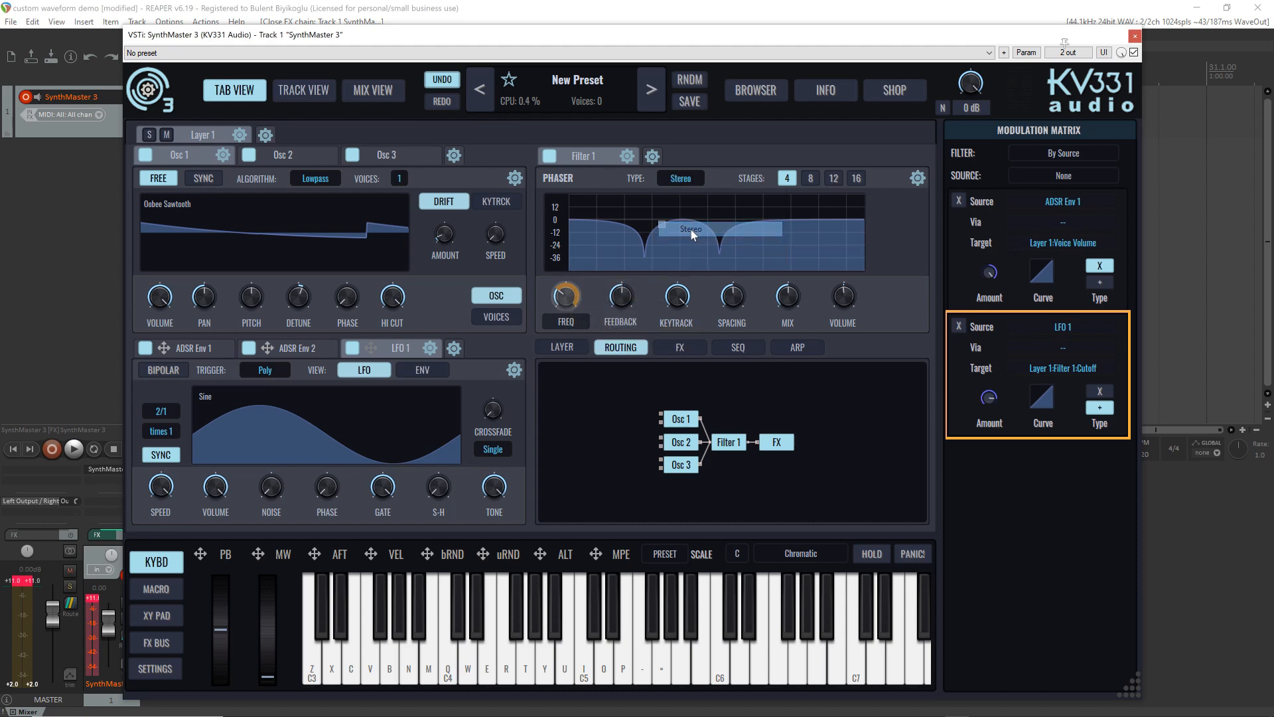
# Step: Show the phaser filter's second cutoff frequency and modulate it with LFO 1
pyautogui.click(577, 318)
pyautogui.click(571, 366)
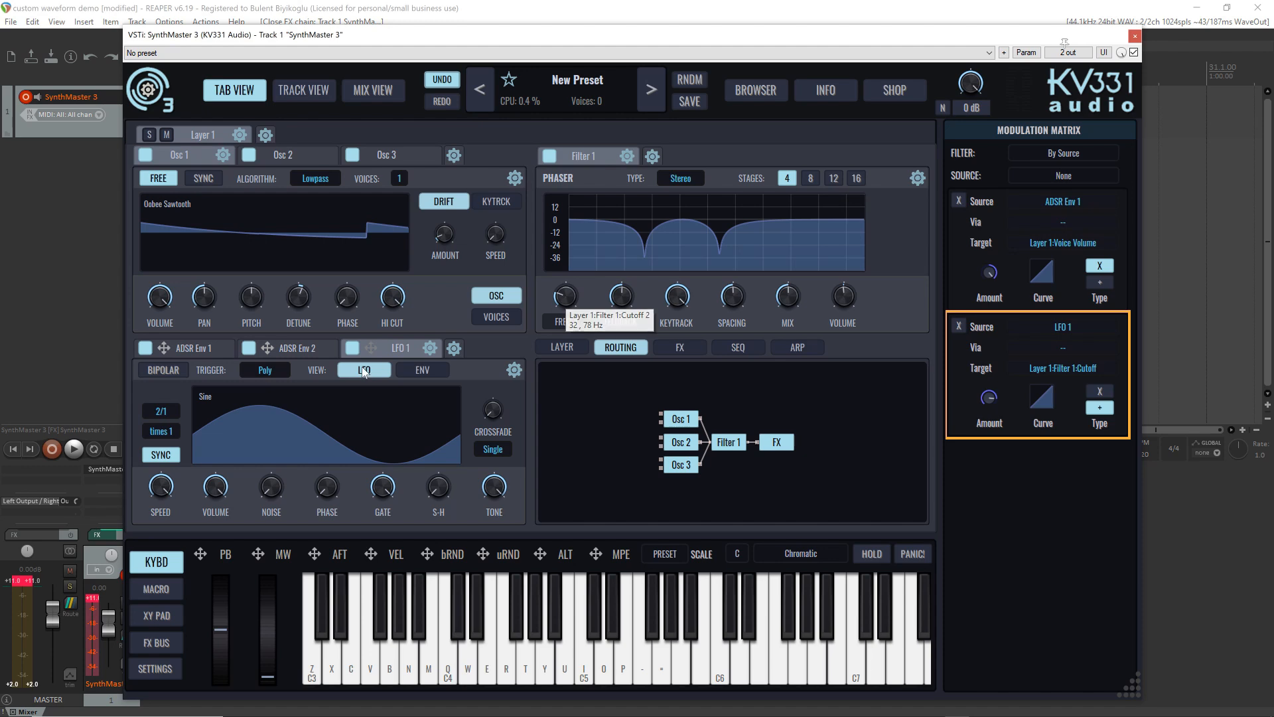
pyautogui.moveTo(372, 348); pyautogui.dragTo(571, 302)
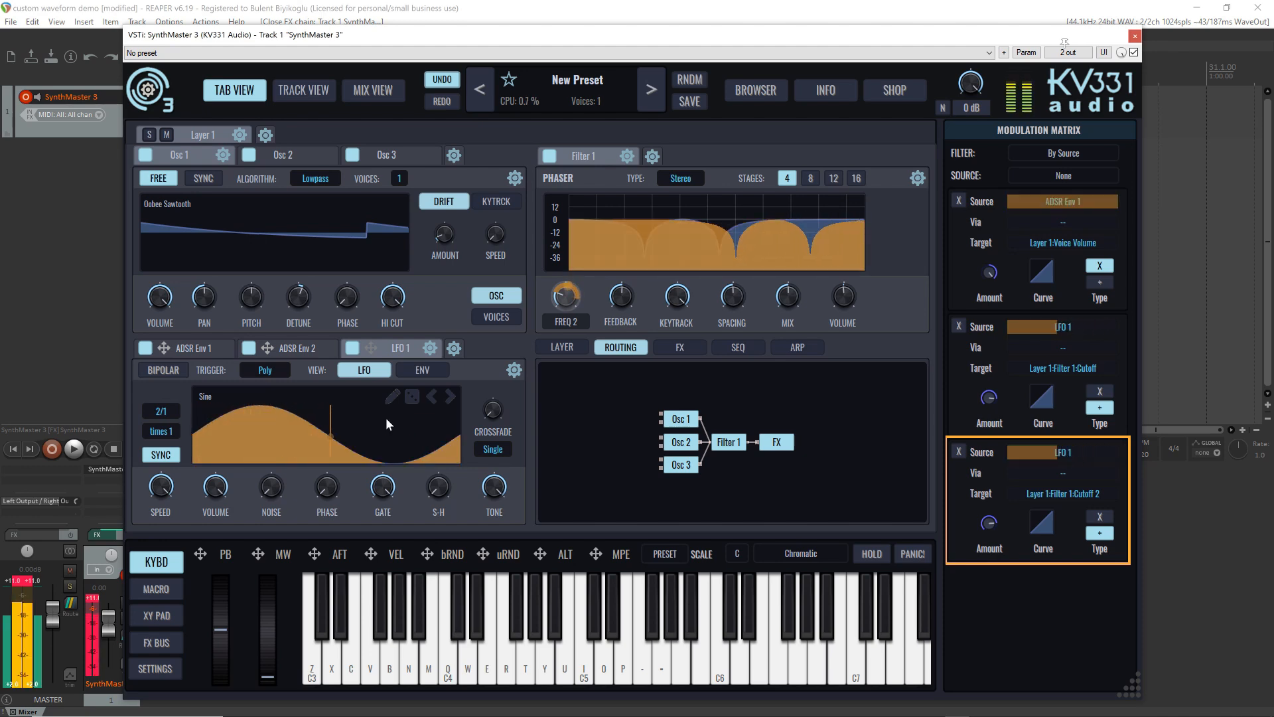
# Step: Open the options for adding, duplicating or removing modulators beside LFO 1
pyautogui.click(458, 348)
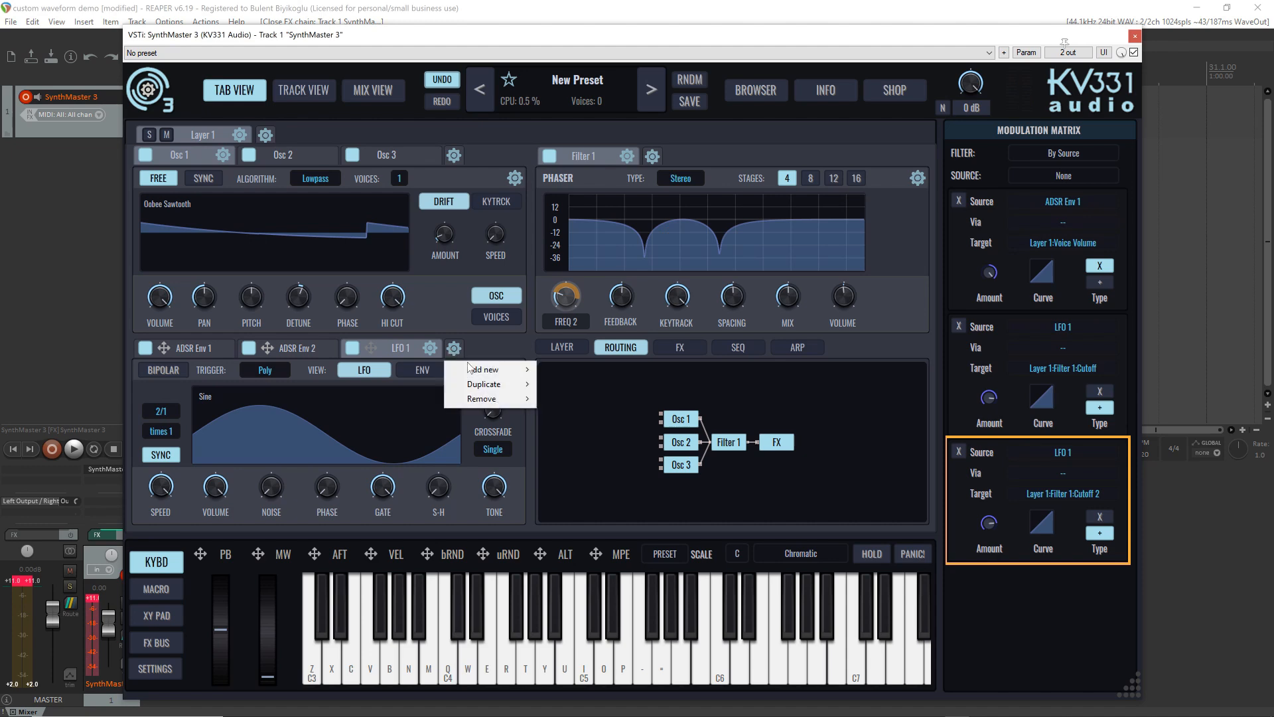
# Step: Add a second LFO to Layer 1 and copy all of LFO 1's settings into it
pyautogui.moveTo(479, 370)
pyautogui.click(562, 403)
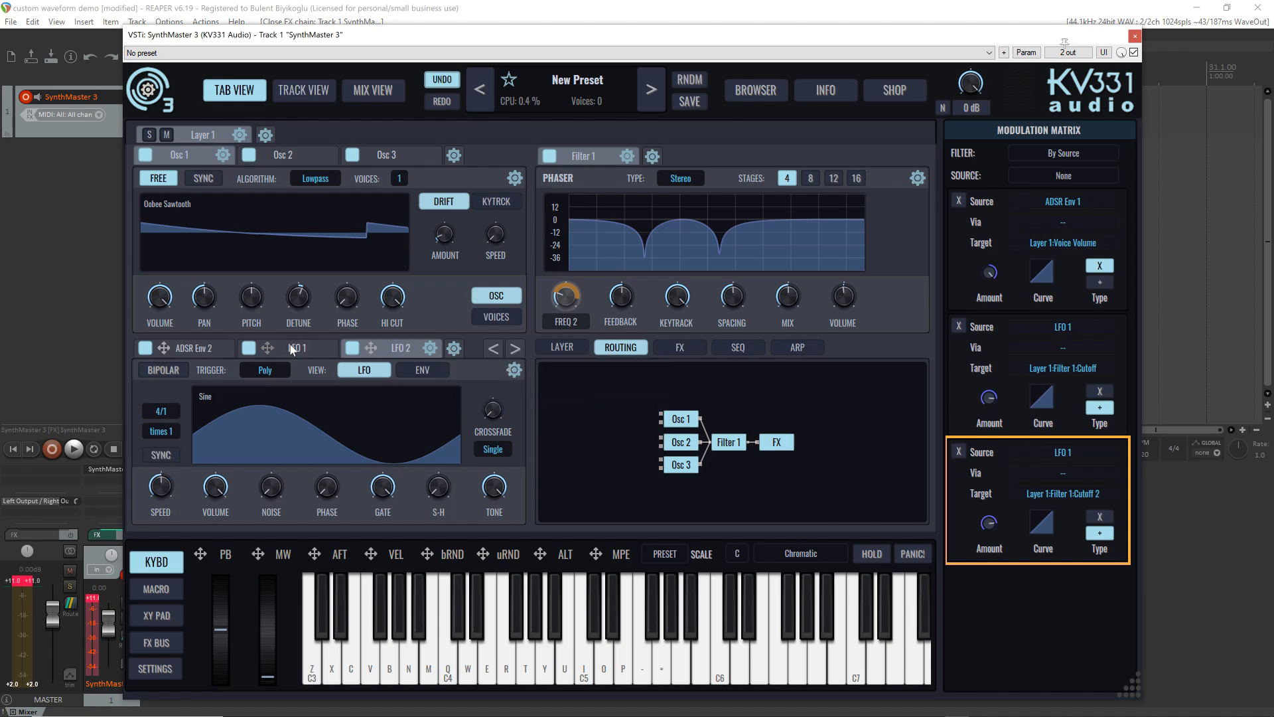
pyautogui.click(296, 351)
pyautogui.click(327, 350)
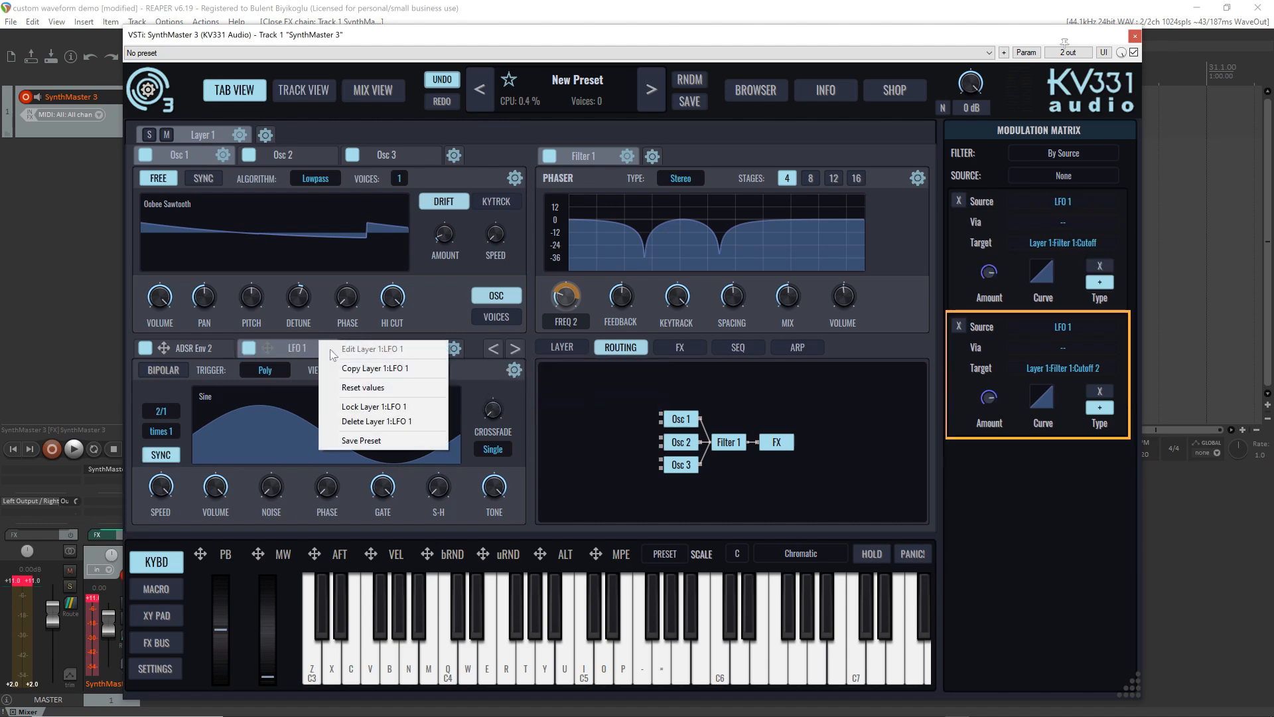
pyautogui.click(363, 370)
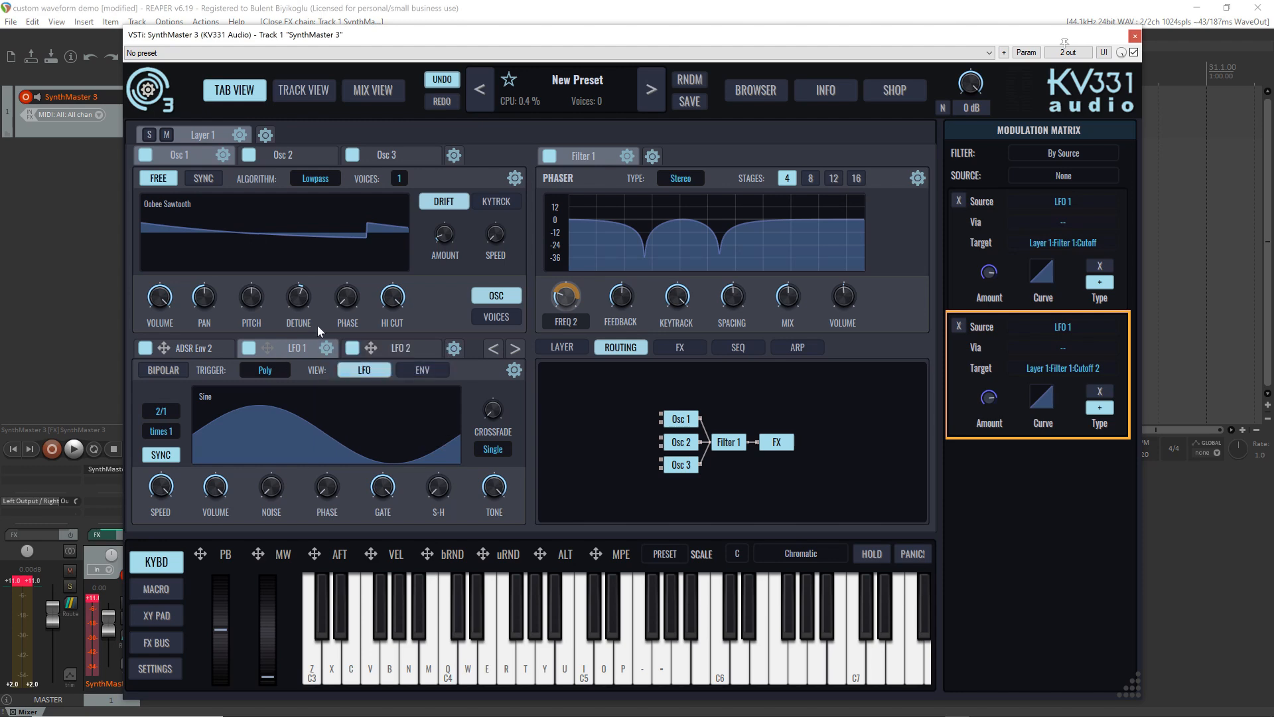
pyautogui.click(412, 350)
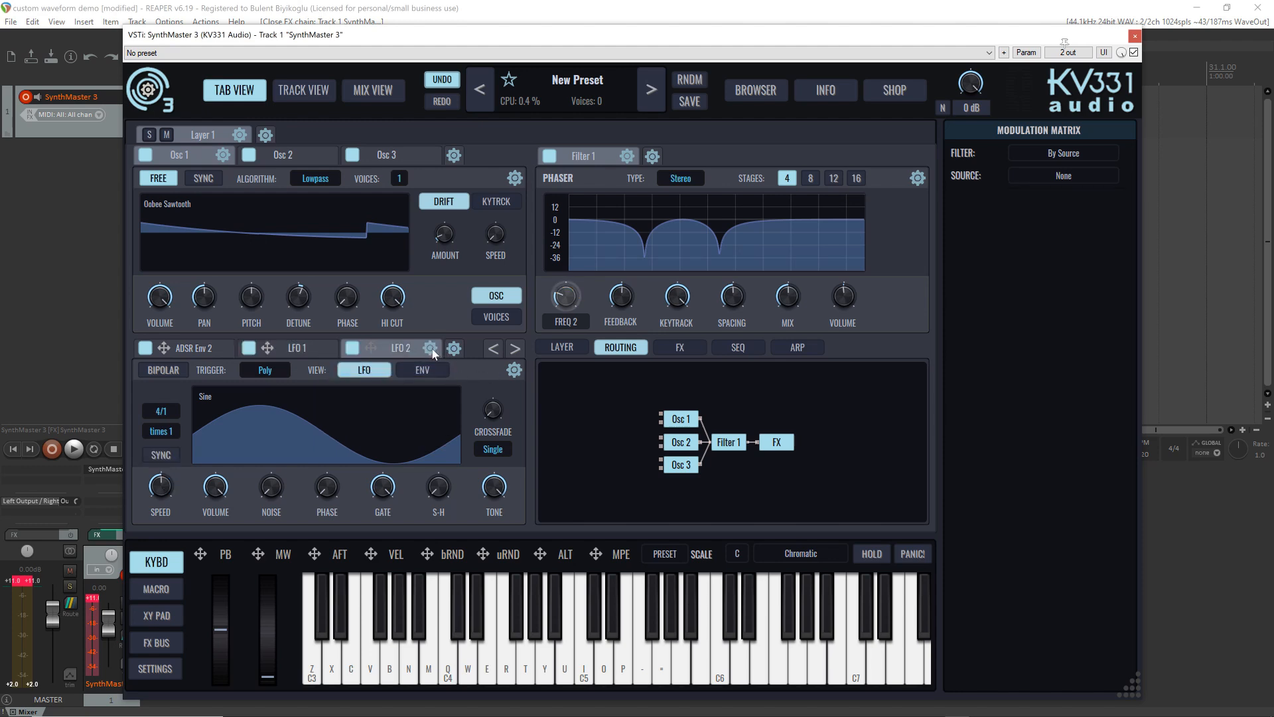
pyautogui.click(430, 349)
pyautogui.click(443, 396)
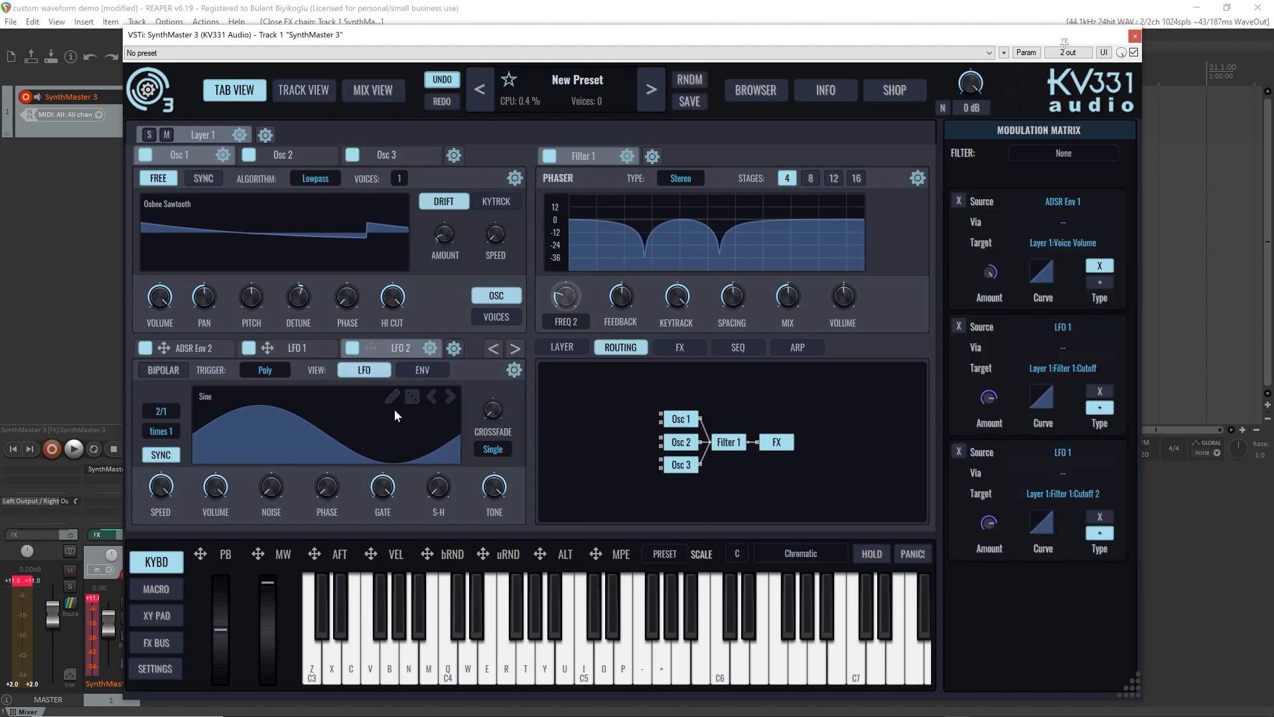
# Step: Raise LFO 2's phase until its sine wave starts near the peak, and compare it with LFO 1
pyautogui.click(328, 488)
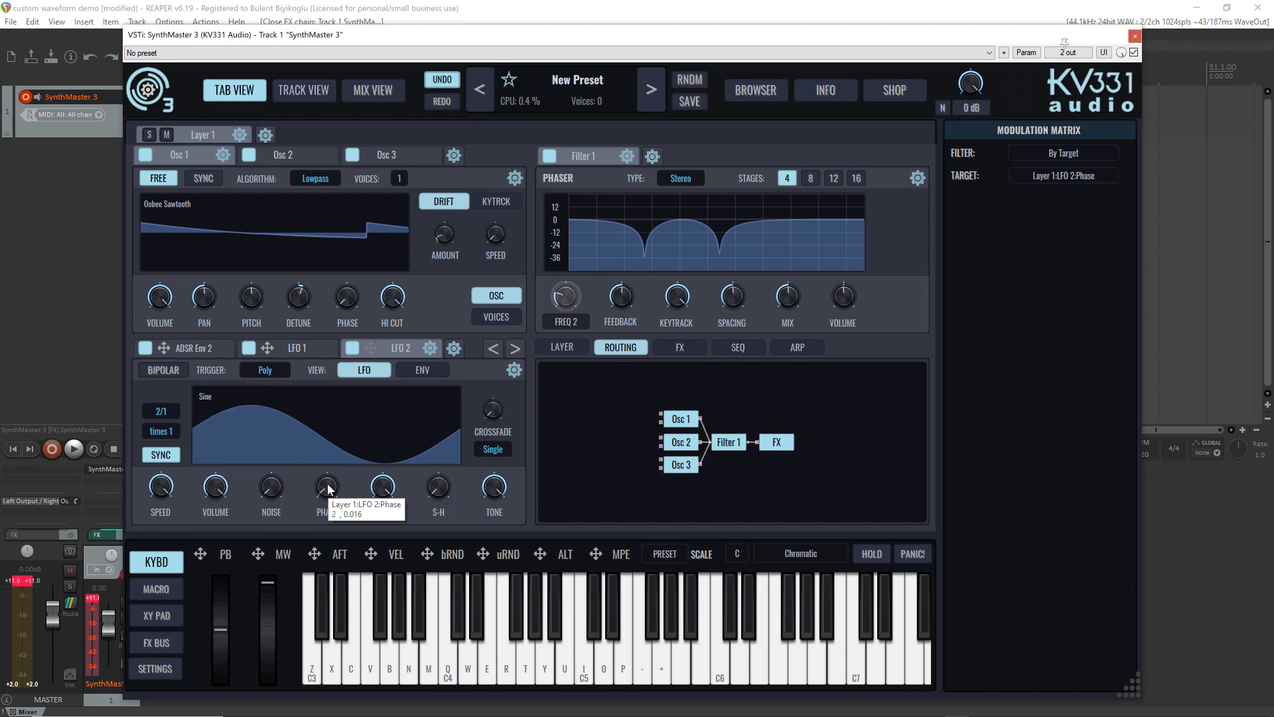
pyautogui.moveTo(328, 487); pyautogui.dragTo(318, 467)
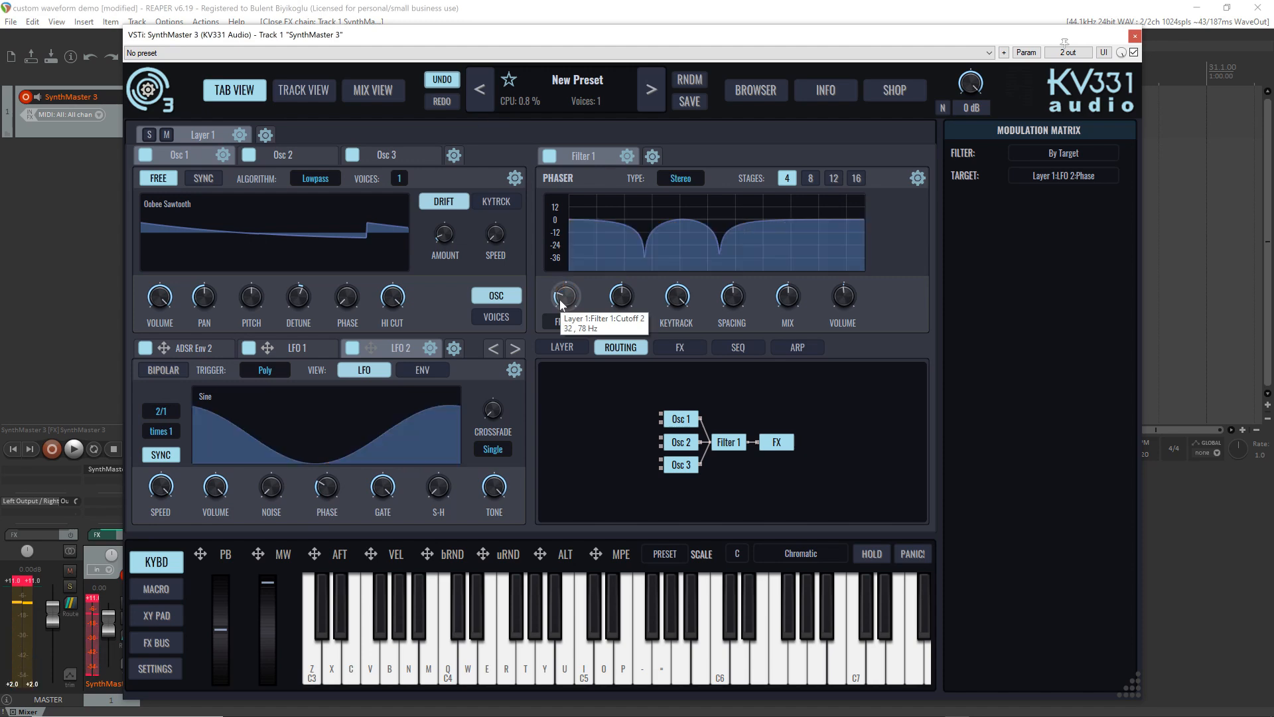
pyautogui.click(299, 346)
pyautogui.click(379, 346)
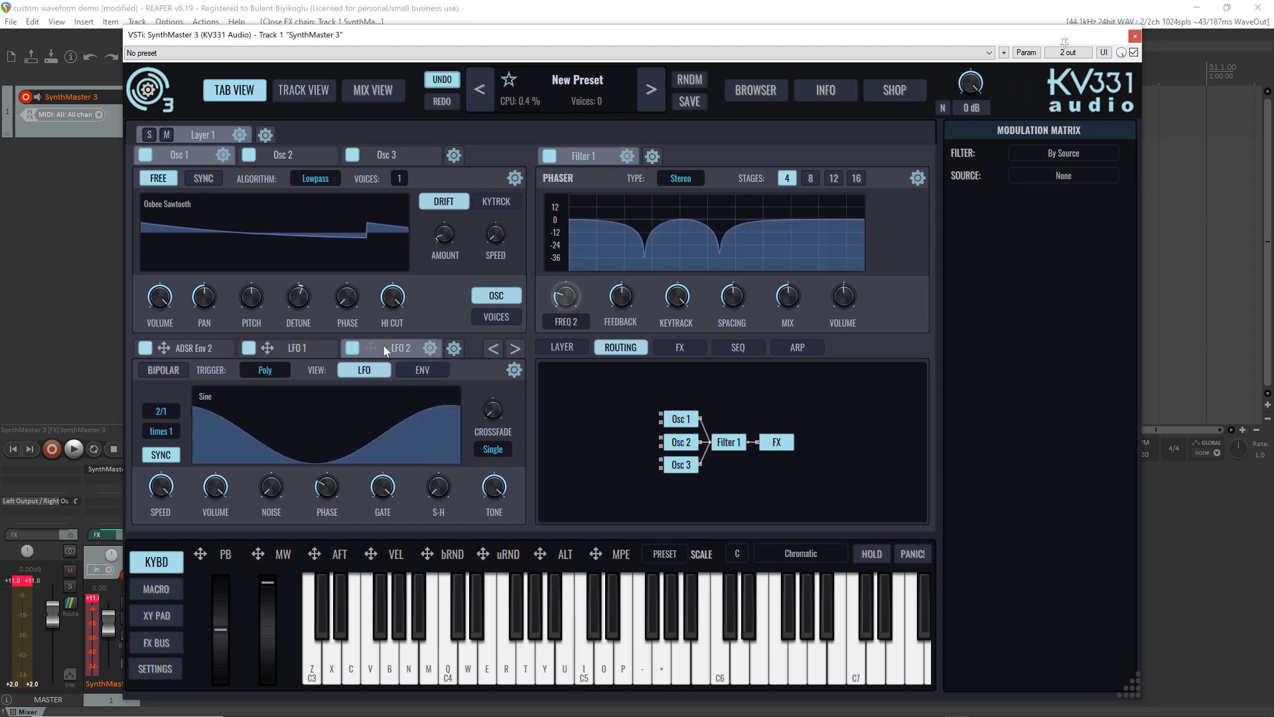
# Step: Clear the modulation on the phaser's FREQ 2 cutoff and assign LFO 2 to it instead
pyautogui.rightClick(574, 302)
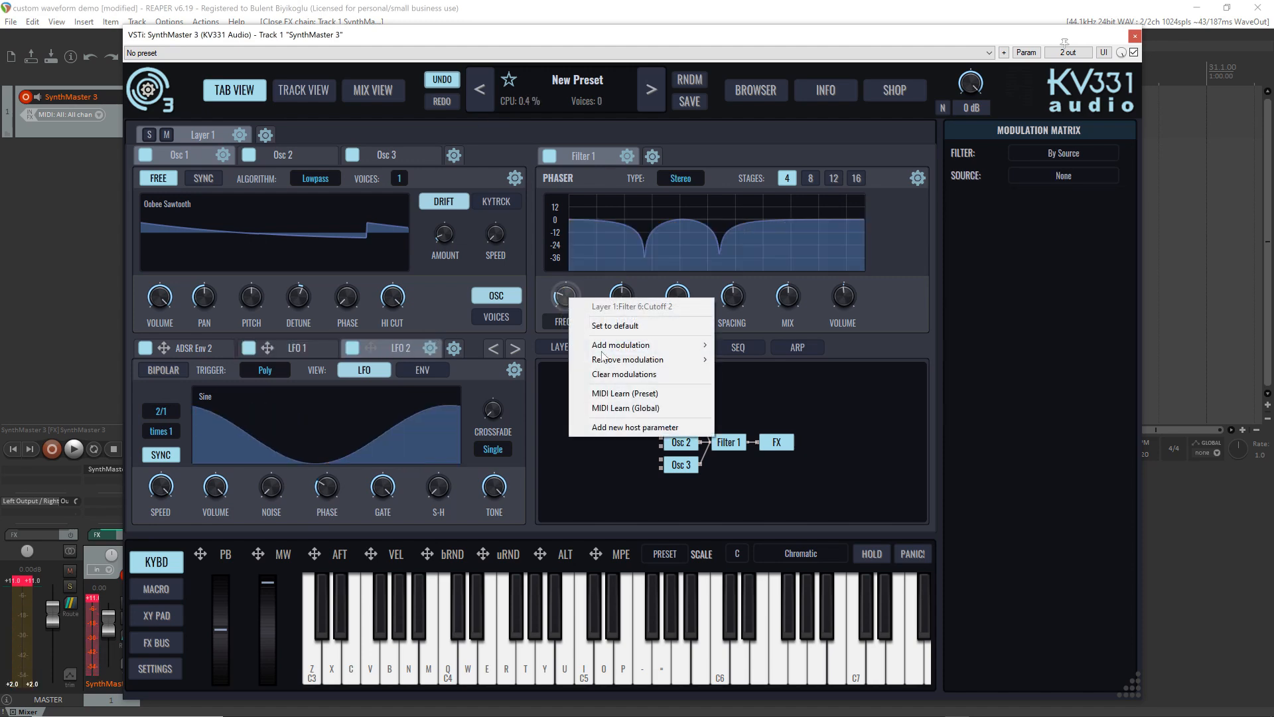
pyautogui.click(624, 374)
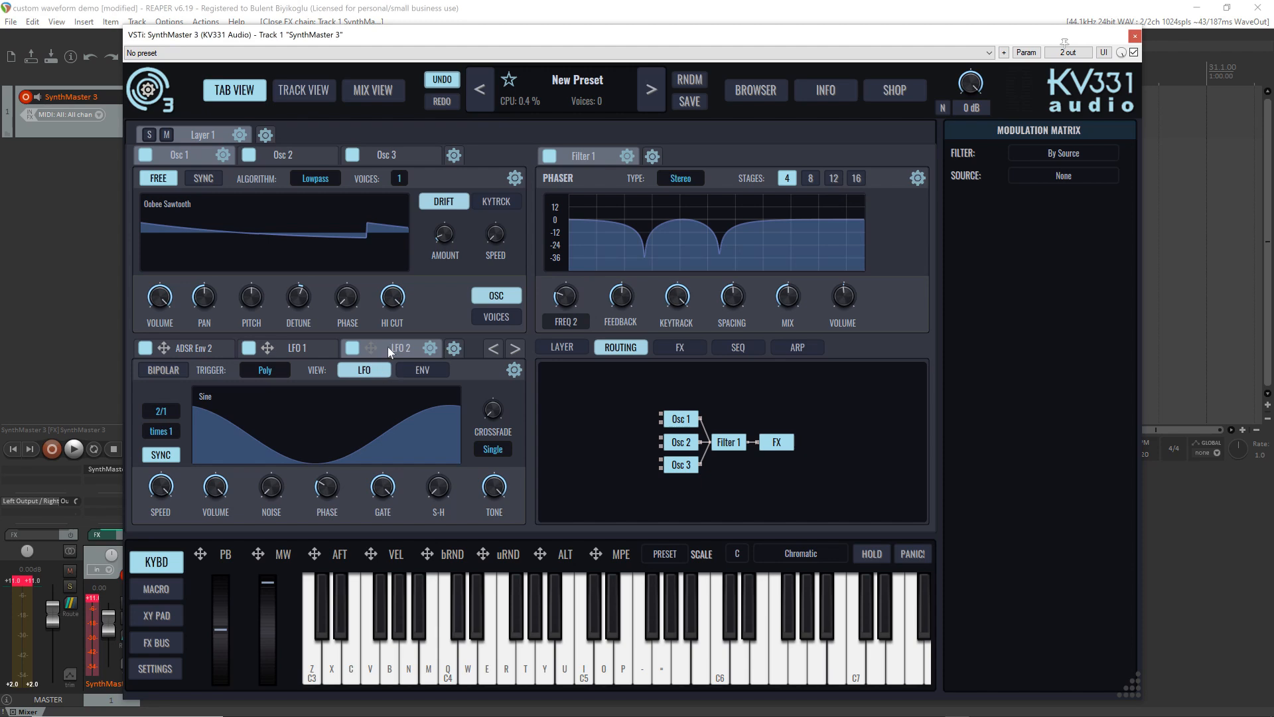
pyautogui.moveTo(565, 297); pyautogui.dragTo(563, 295)
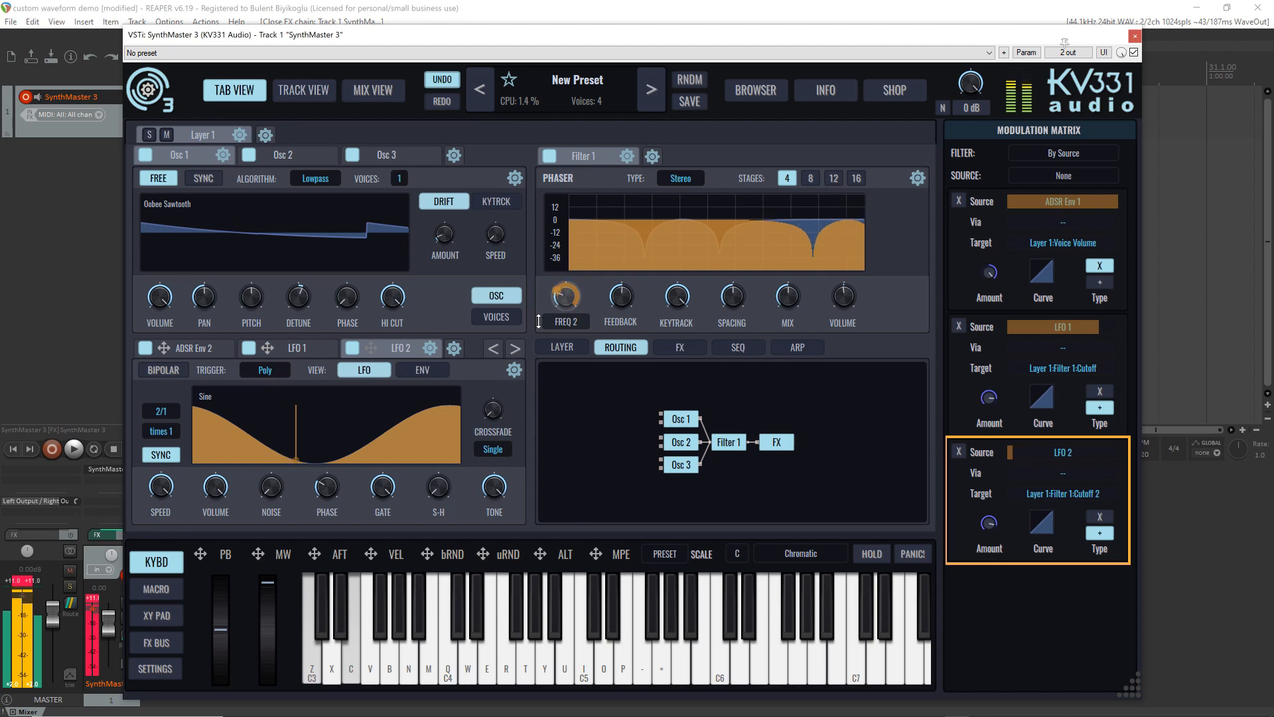
# Step: Lengthen the attack time of ADSR Env 2 to about 3.3 s
pyautogui.moveTo(373, 229)
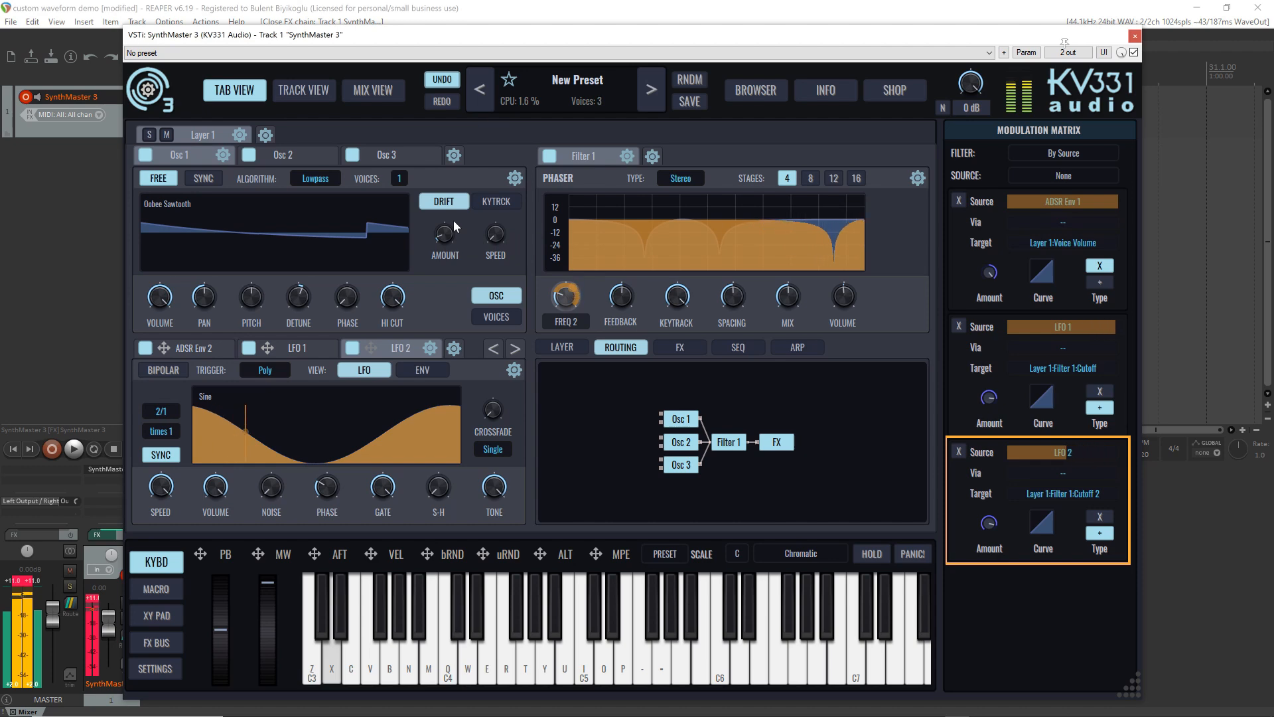
pyautogui.click(187, 347)
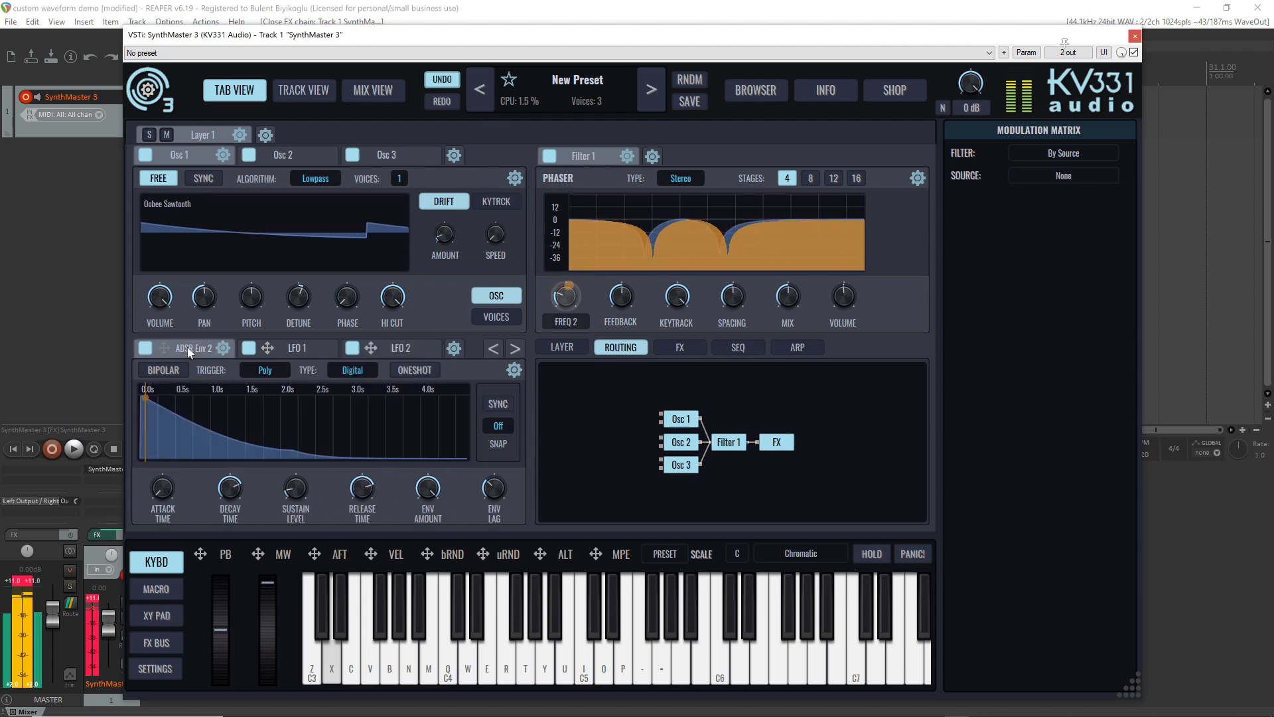
pyautogui.moveTo(166, 486); pyautogui.dragTo(209, 408)
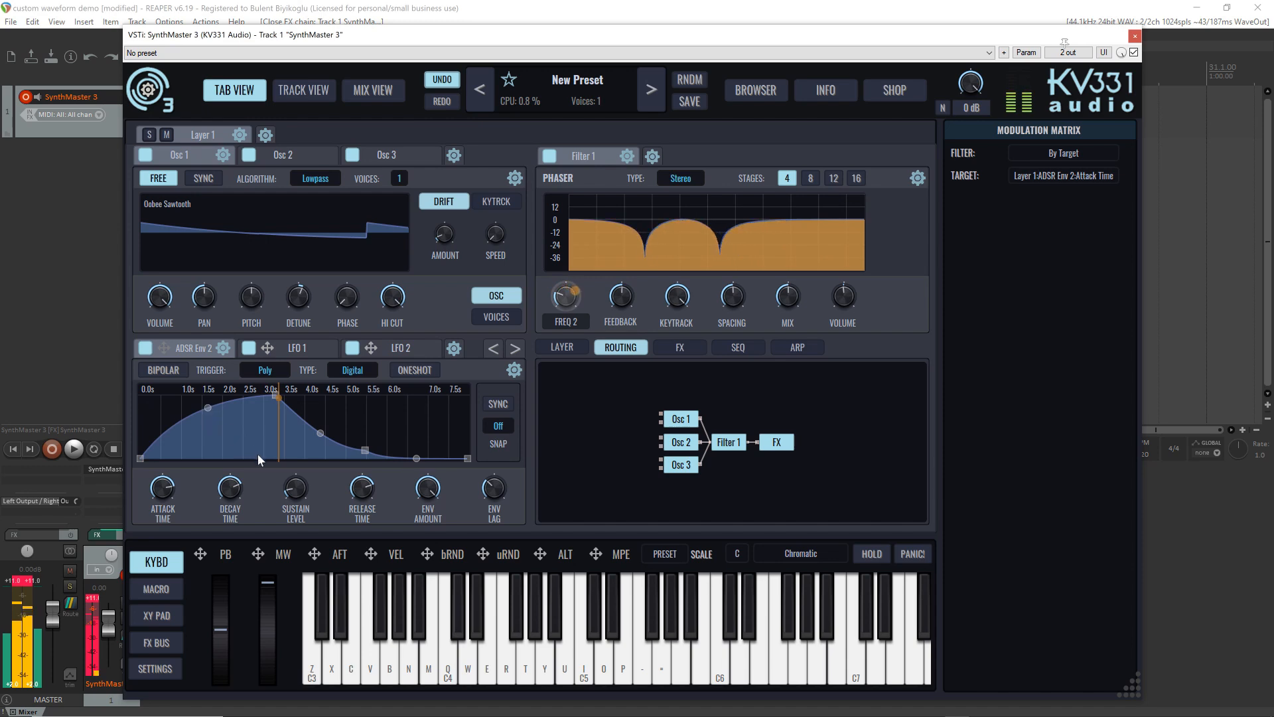
pyautogui.moveTo(356, 492)
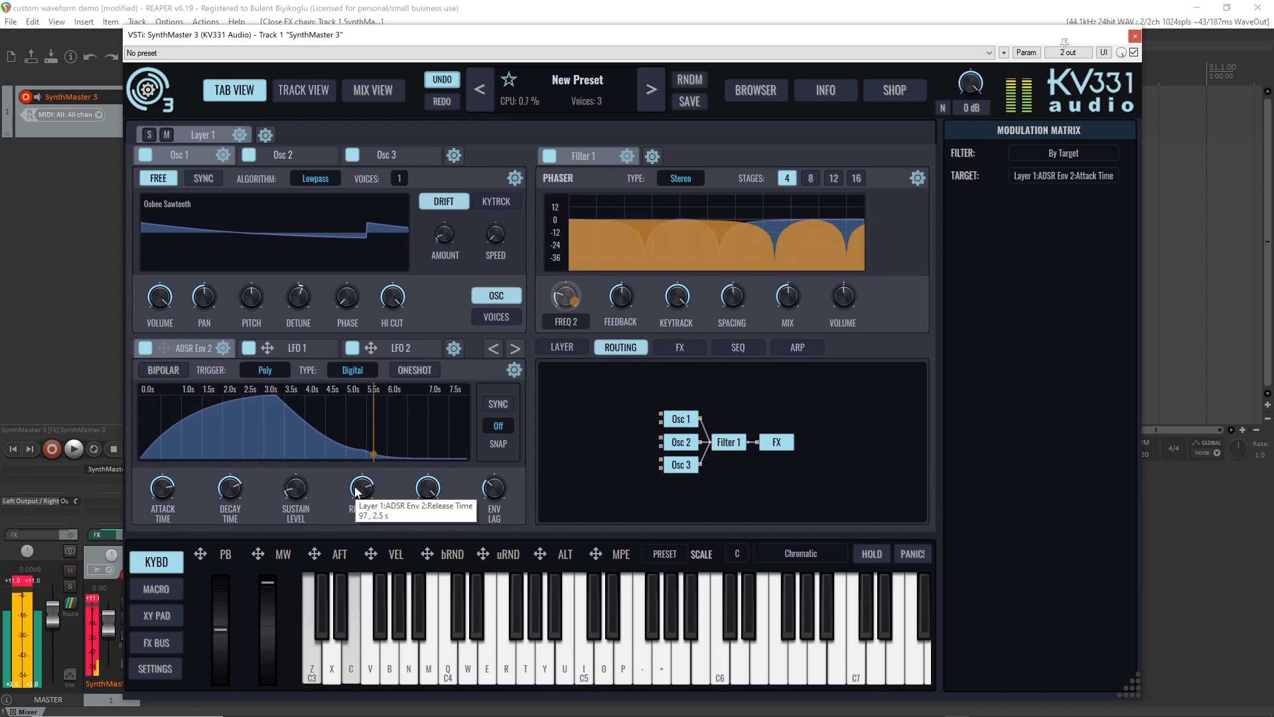
# Step: Lengthen ADSR Env 1's attack to about 1.3 s and its release to about 6.5 s
pyautogui.click(494, 347)
pyautogui.click(193, 348)
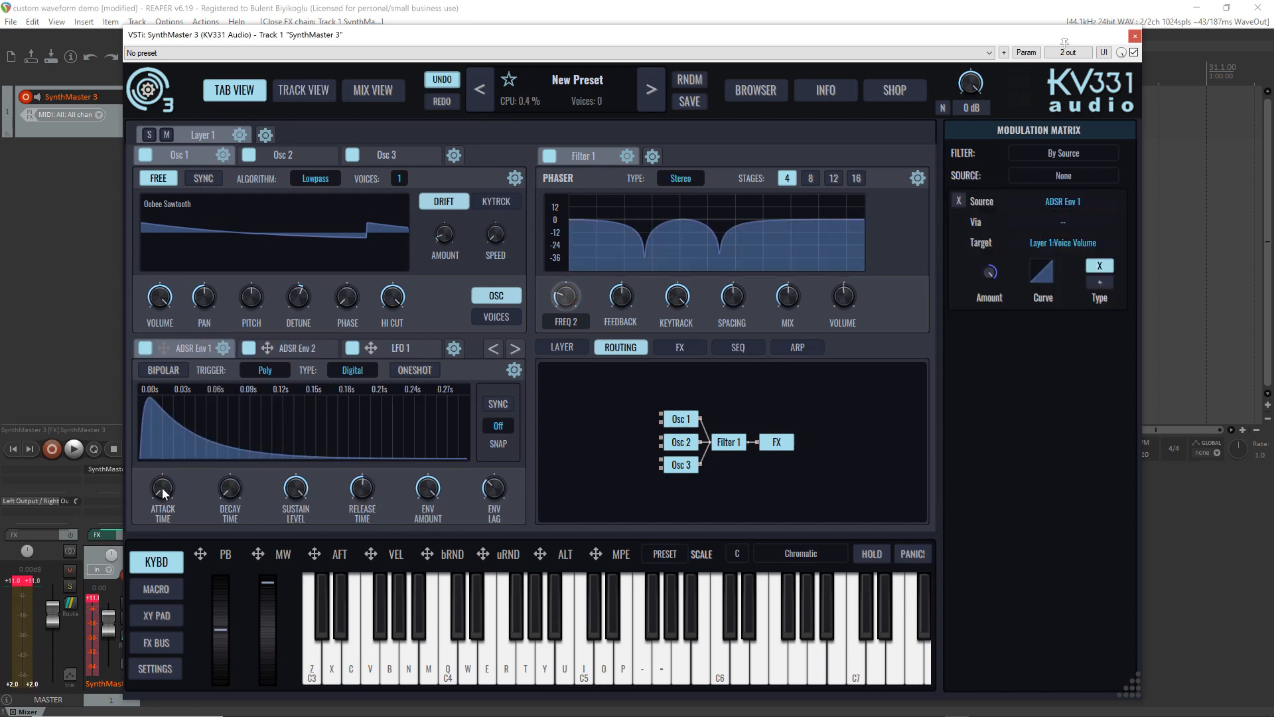
pyautogui.moveTo(162, 487); pyautogui.dragTo(157, 428)
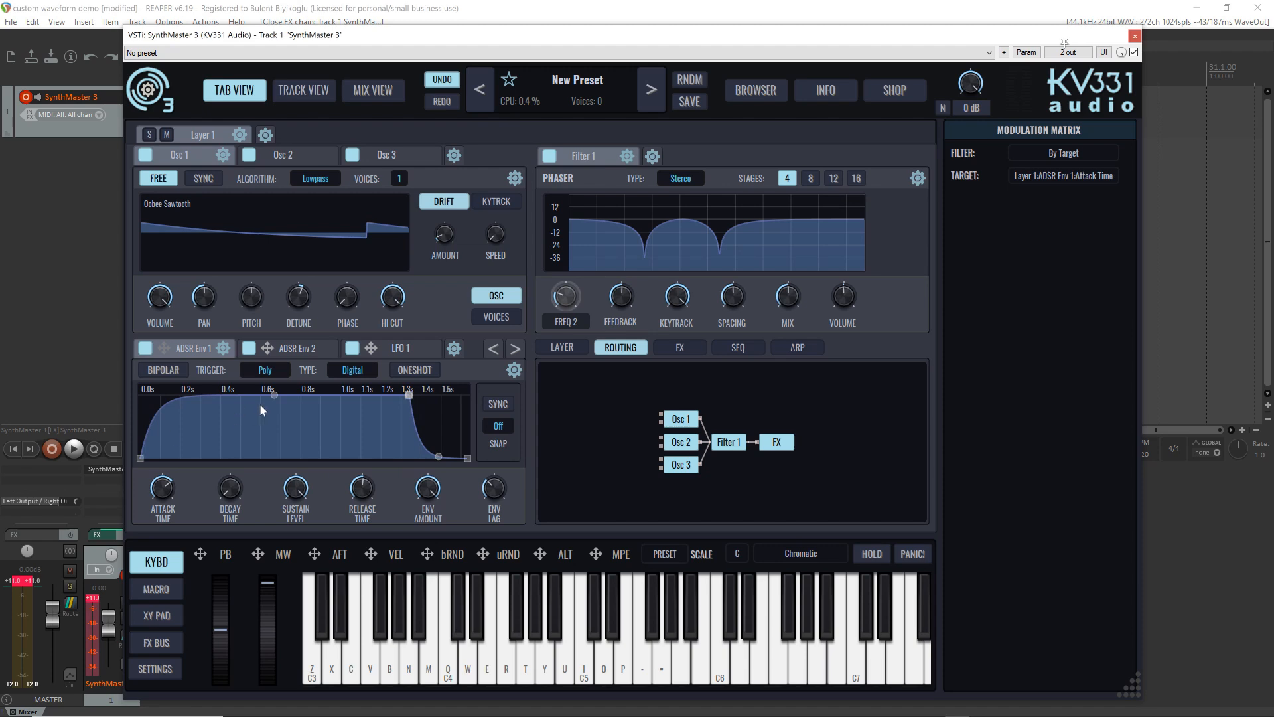
pyautogui.moveTo(273, 395); pyautogui.dragTo(353, 459)
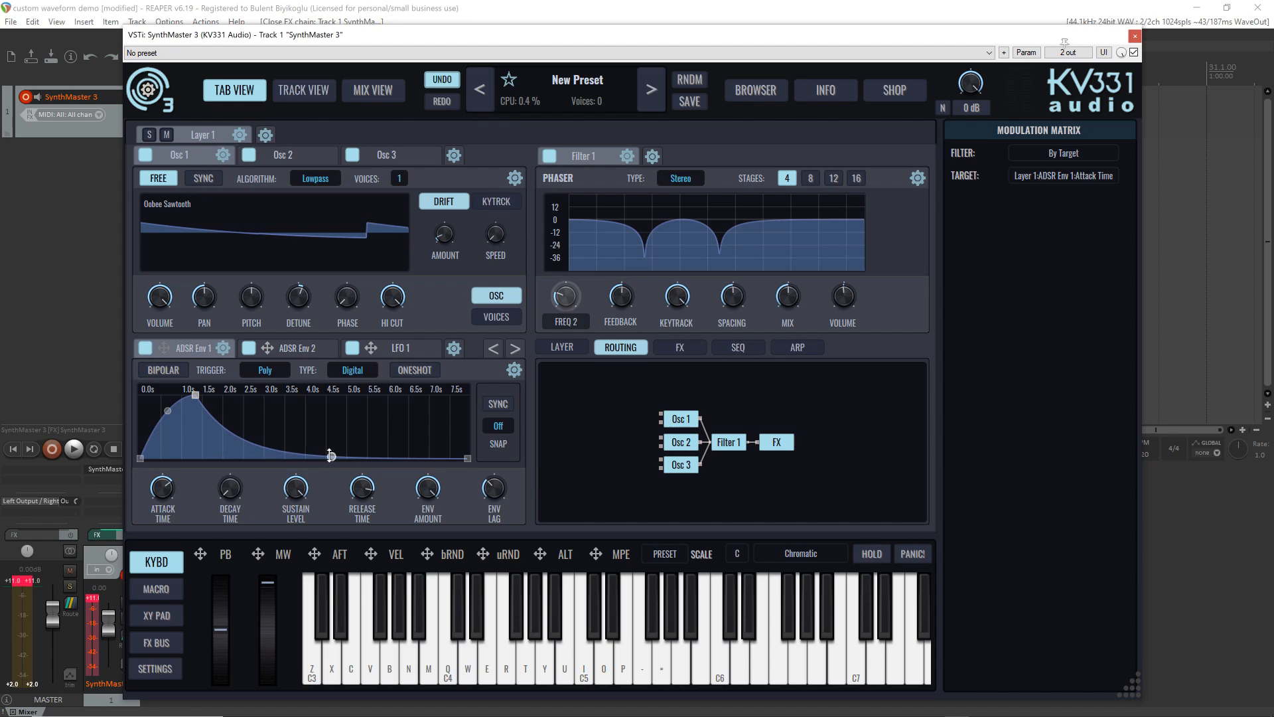
# Step: Play a series of chords and notes to listen to the patch with the slower volume envelope
pyautogui.press('c')
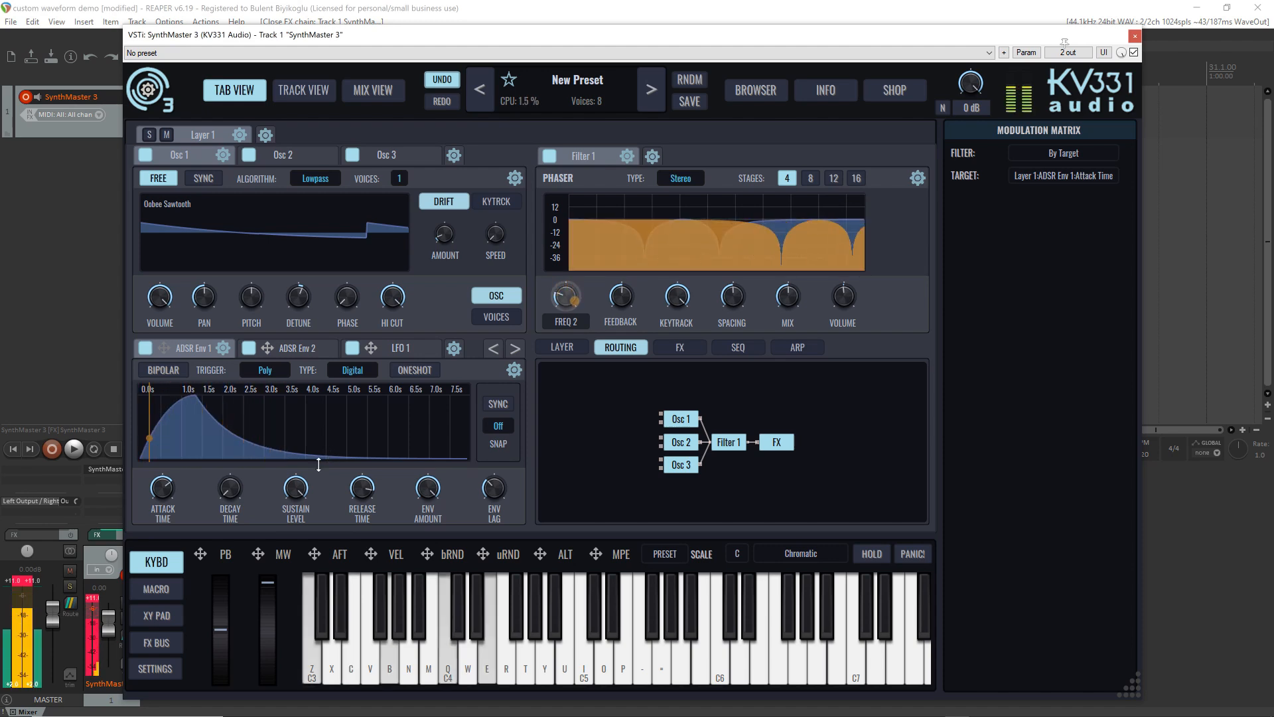
pyautogui.press('q')
pyautogui.press('e')
pyautogui.press('b')
pyautogui.press('m')
pyautogui.press('w')
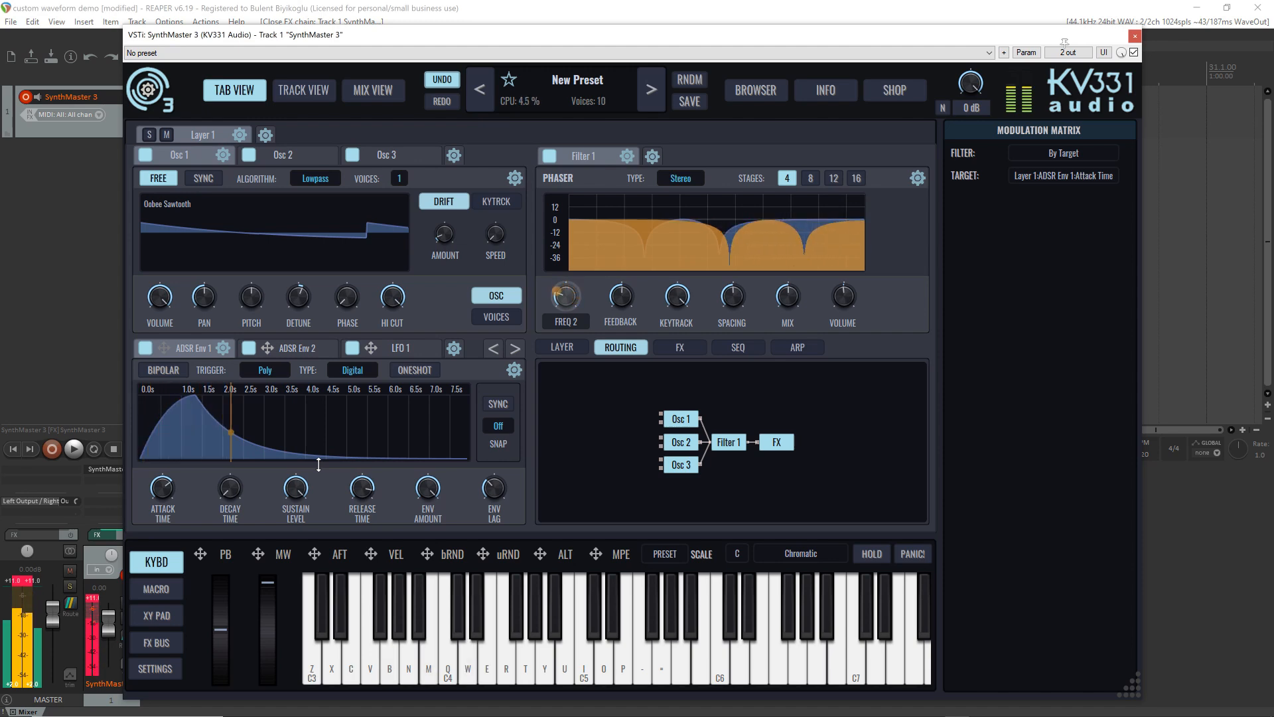
pyautogui.press('c')
pyautogui.press('q')
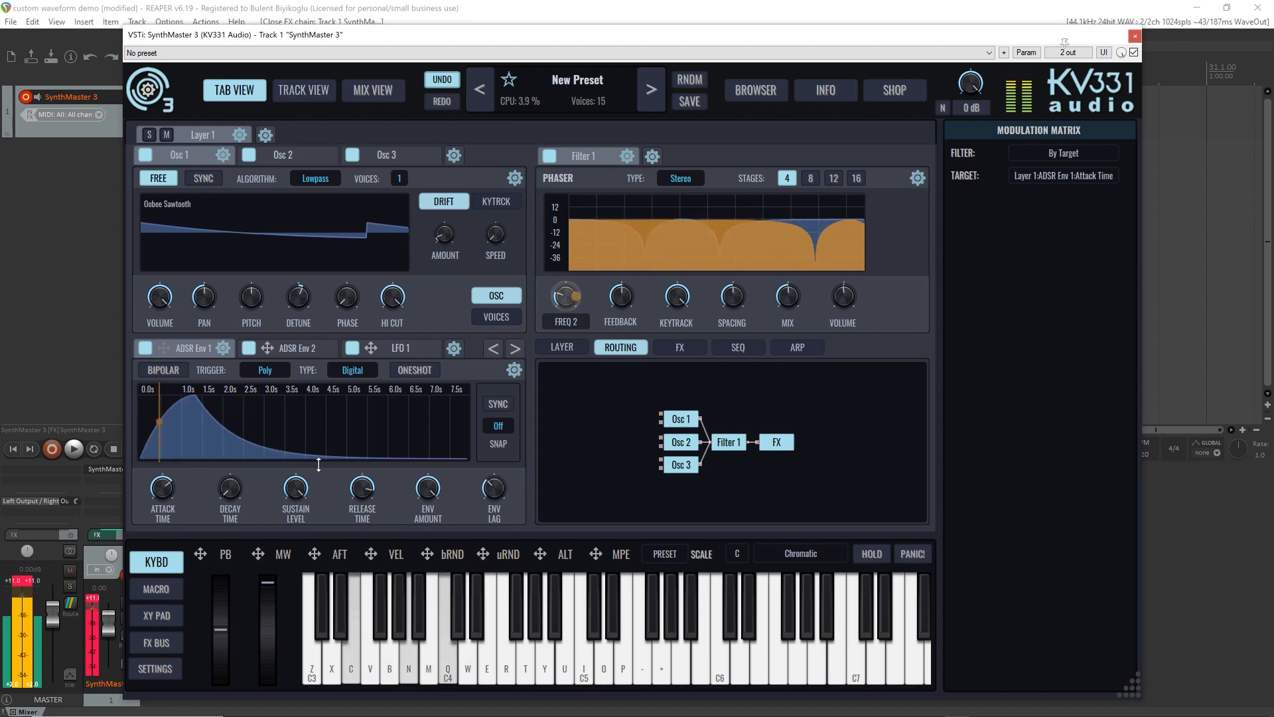
pyautogui.press('c')
pyautogui.press('m')
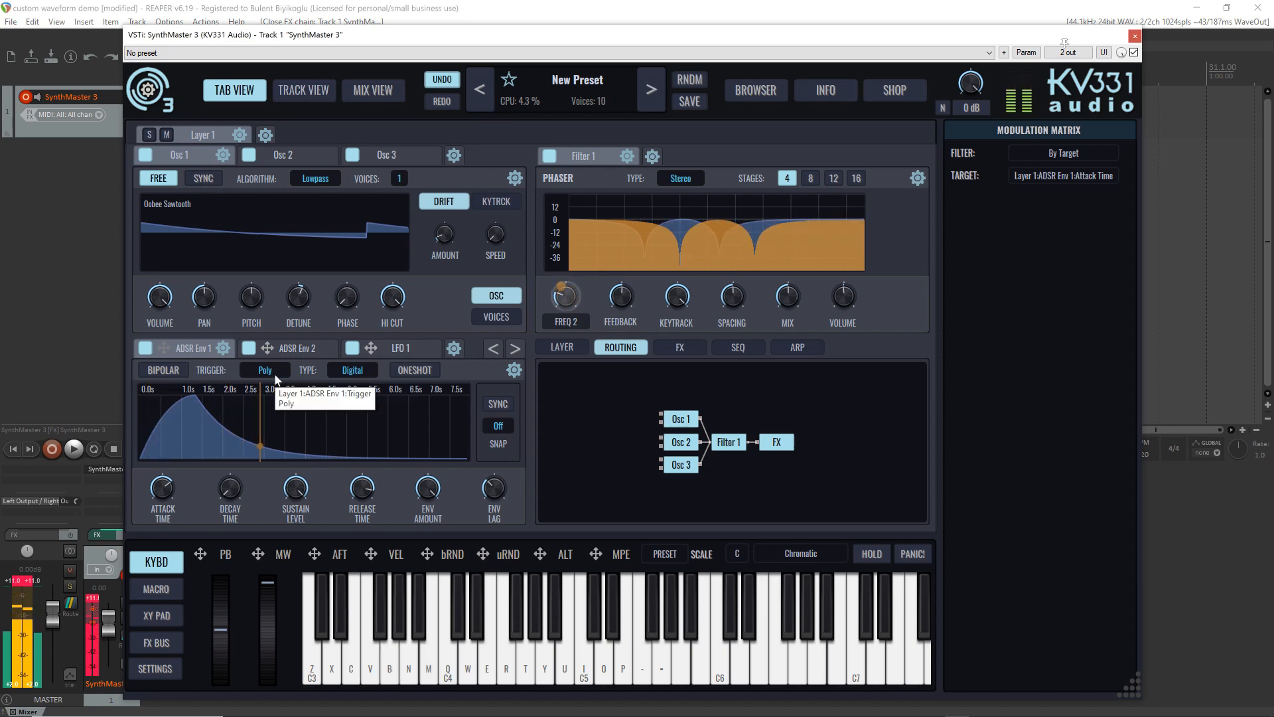
# Step: Try the phaser with 8 stages and with 12 stages while playing a low note
pyautogui.click(811, 178)
pyautogui.press('z')
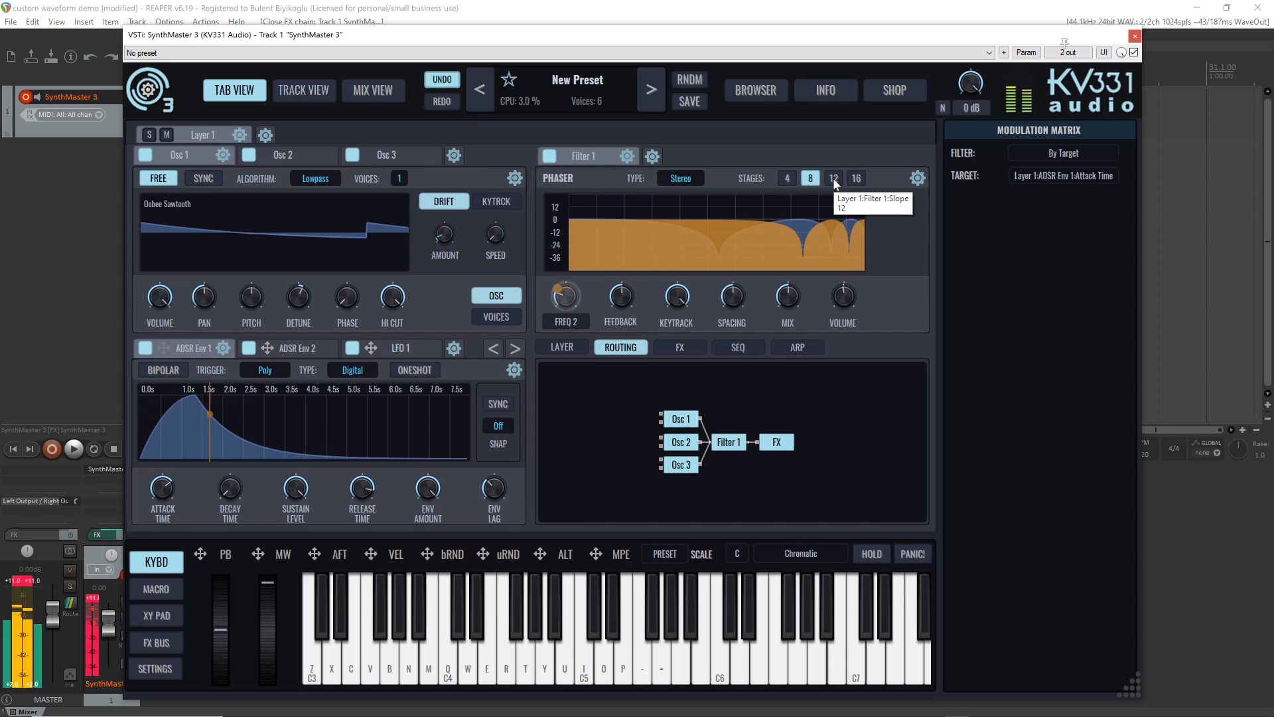
pyautogui.click(834, 178)
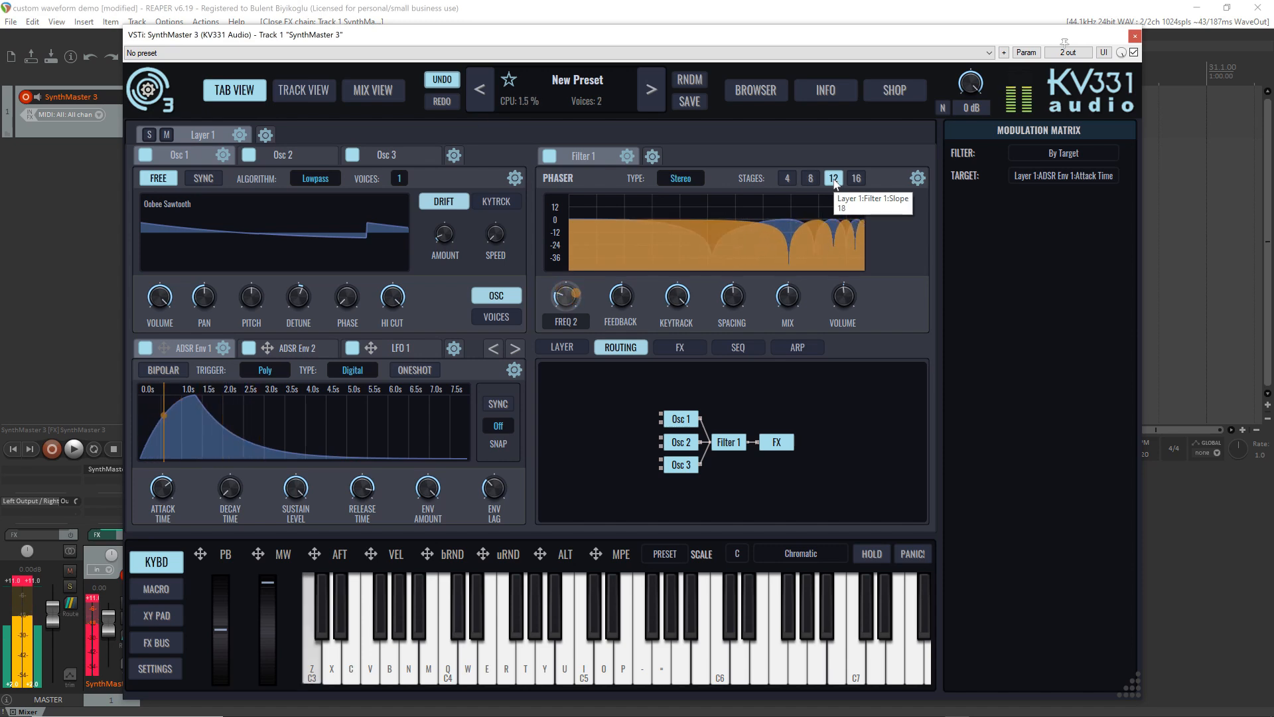
# Step: Lower the phaser's FREQ 2 and FREQ cutoffs, and leave the frequency knob showing FREQ 2
pyautogui.click(575, 307)
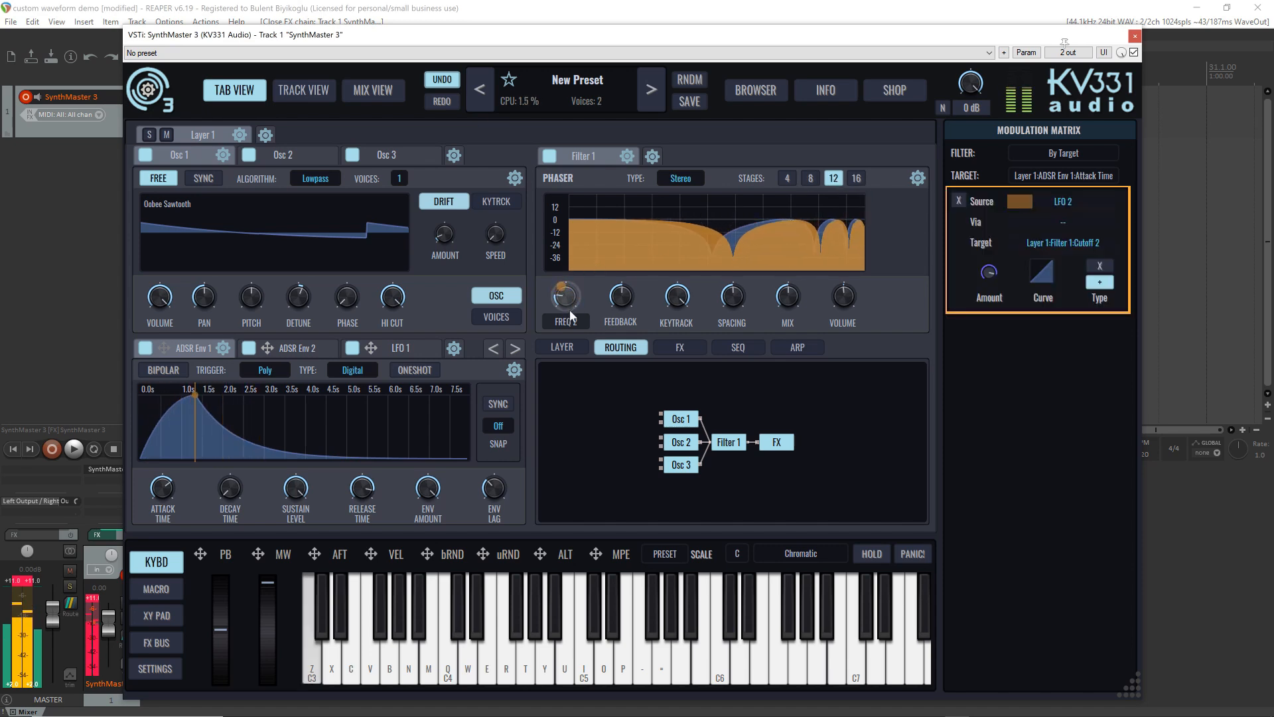
pyautogui.rightClick(557, 321)
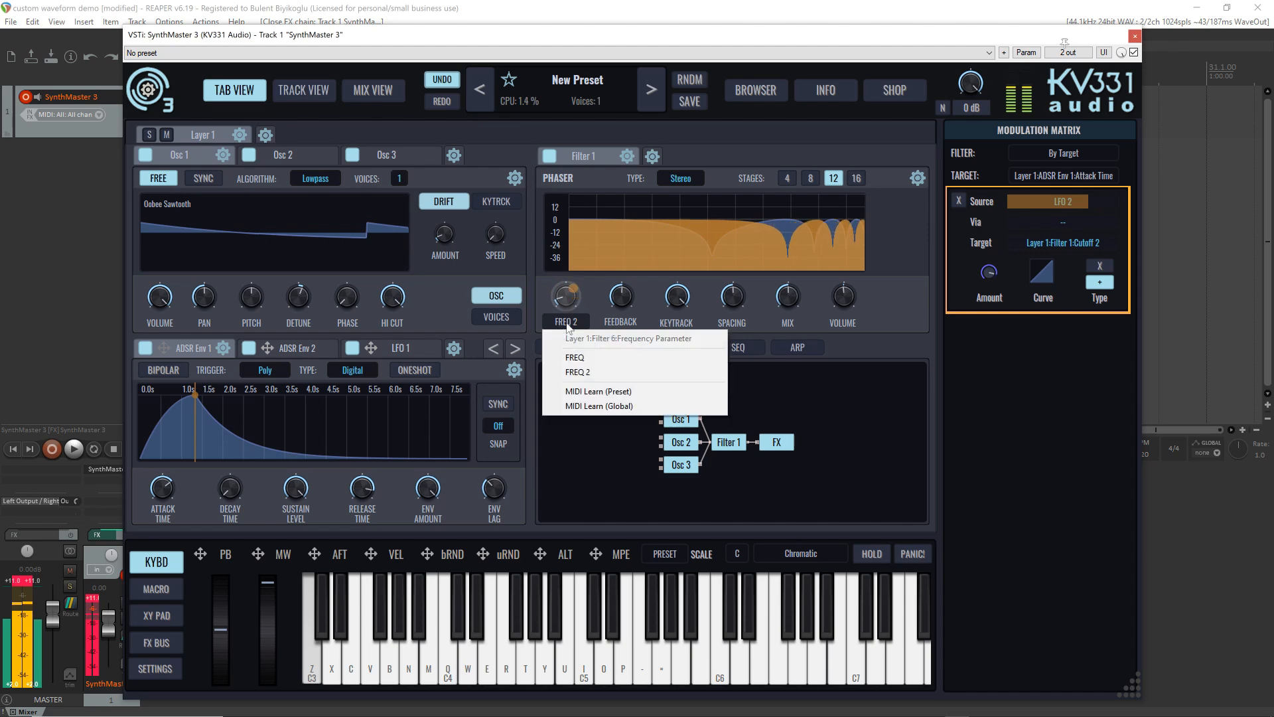
pyautogui.click(577, 359)
pyautogui.click(565, 302)
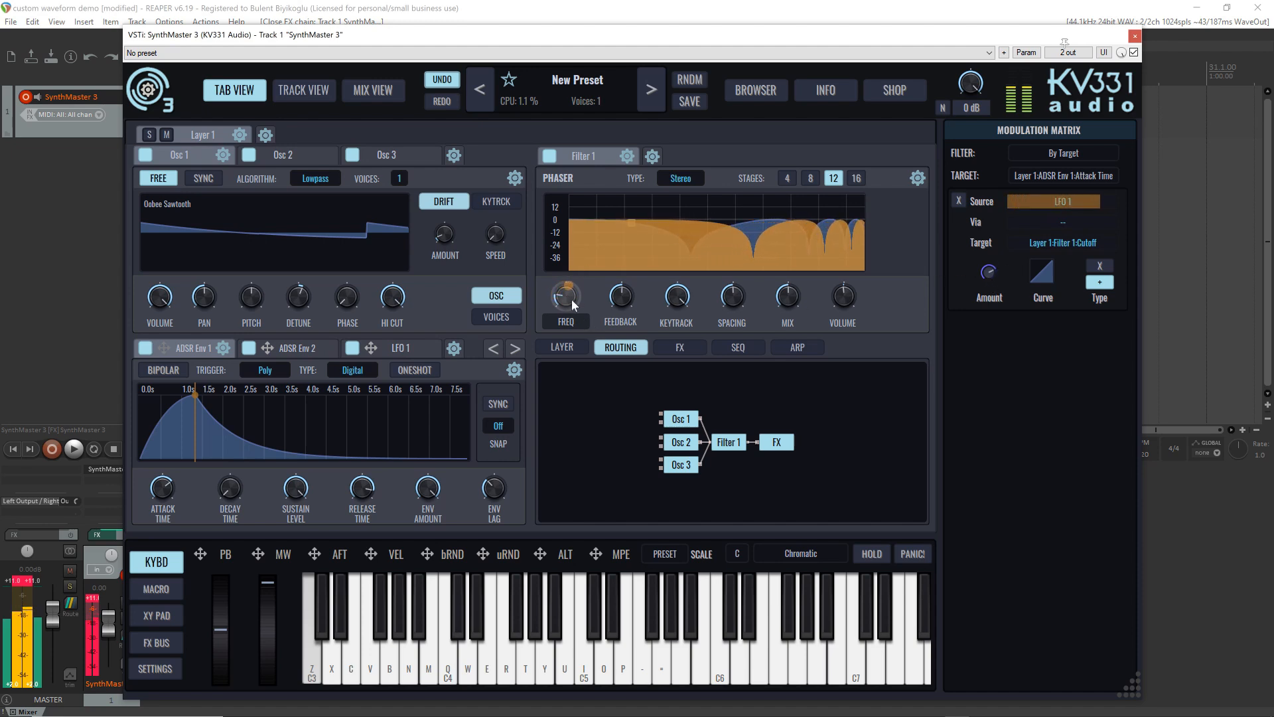
pyautogui.click(563, 322)
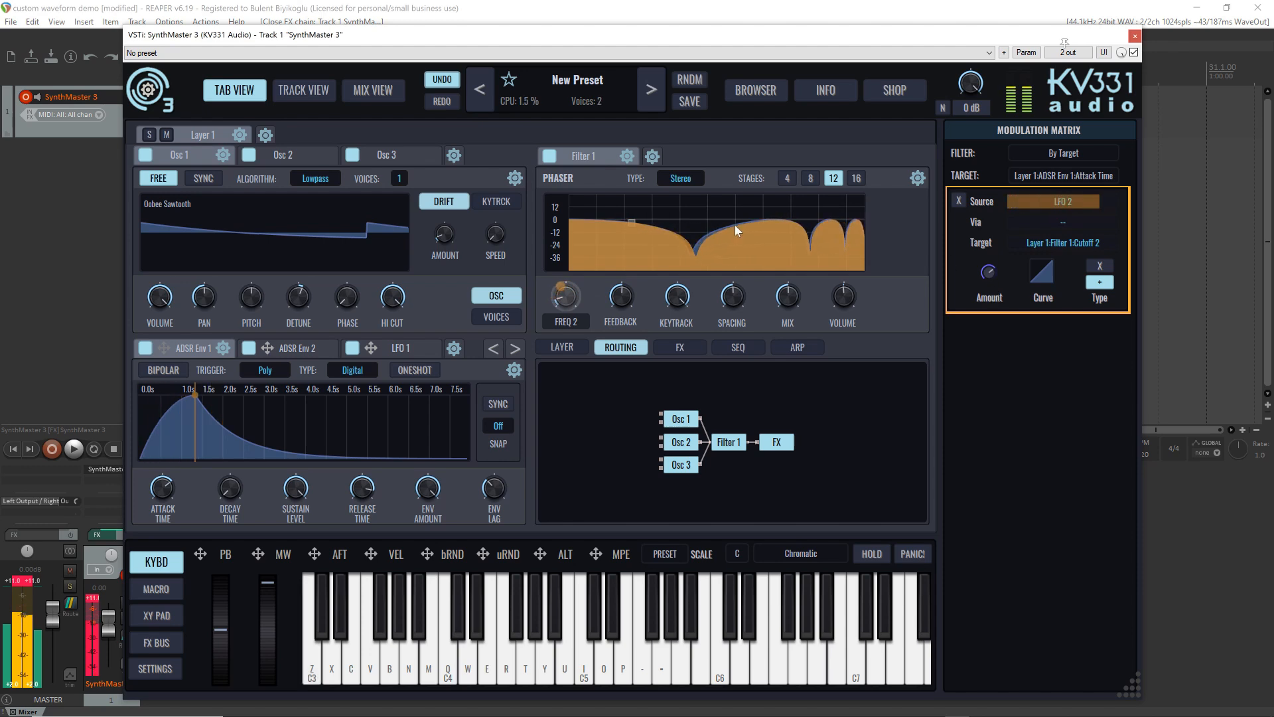
# Step: Try 16 stages on the phaser, settle on 8 stages, and lower its feedback
pyautogui.click(857, 178)
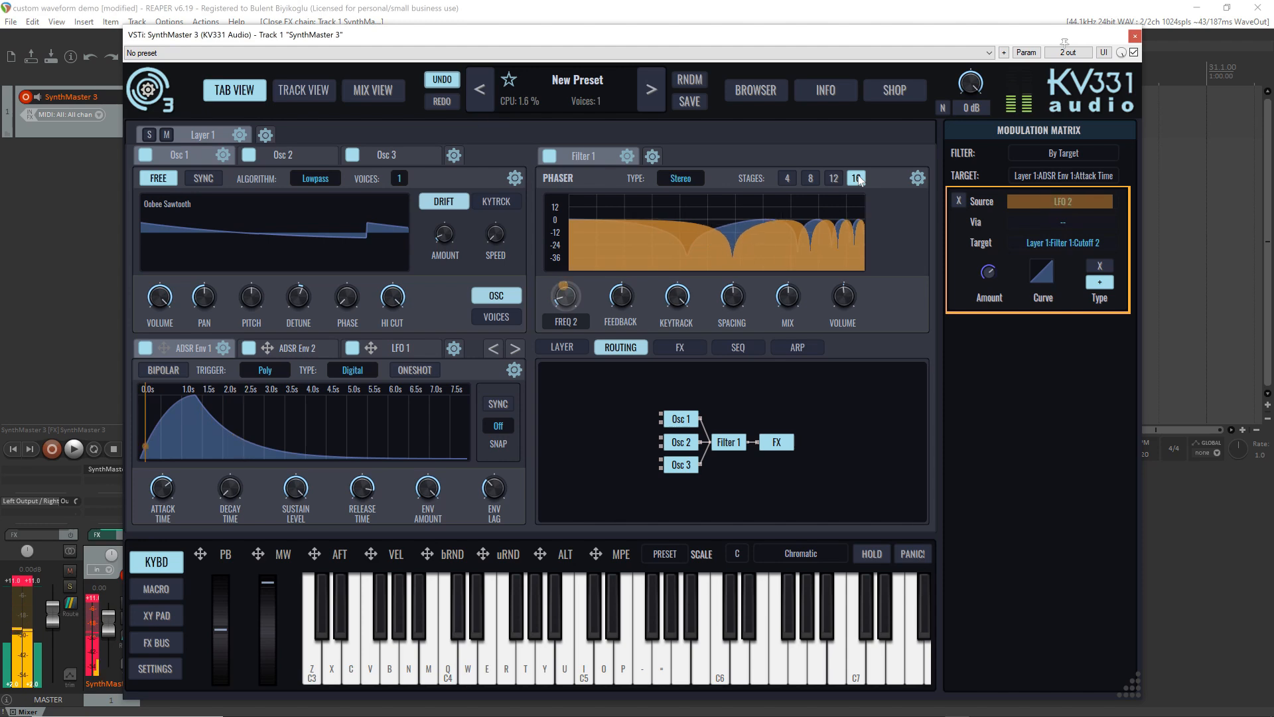
pyautogui.click(812, 178)
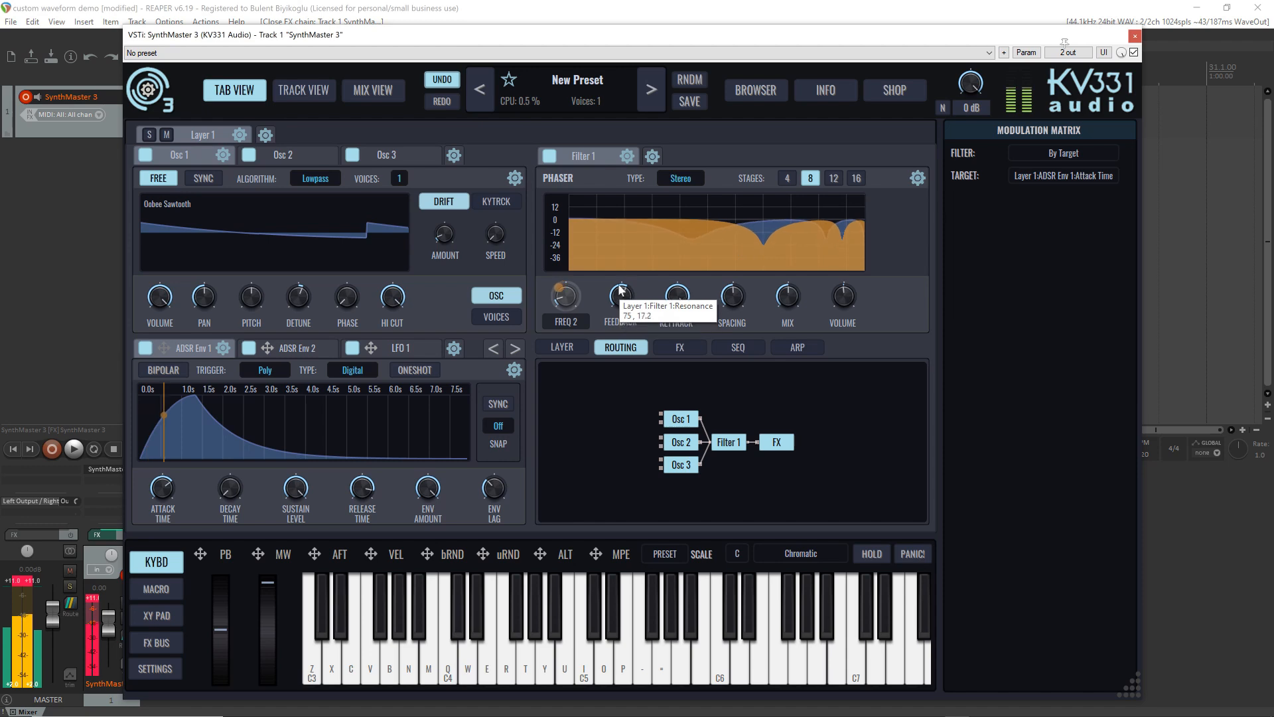
pyautogui.moveTo(618, 285); pyautogui.dragTo(635, 324)
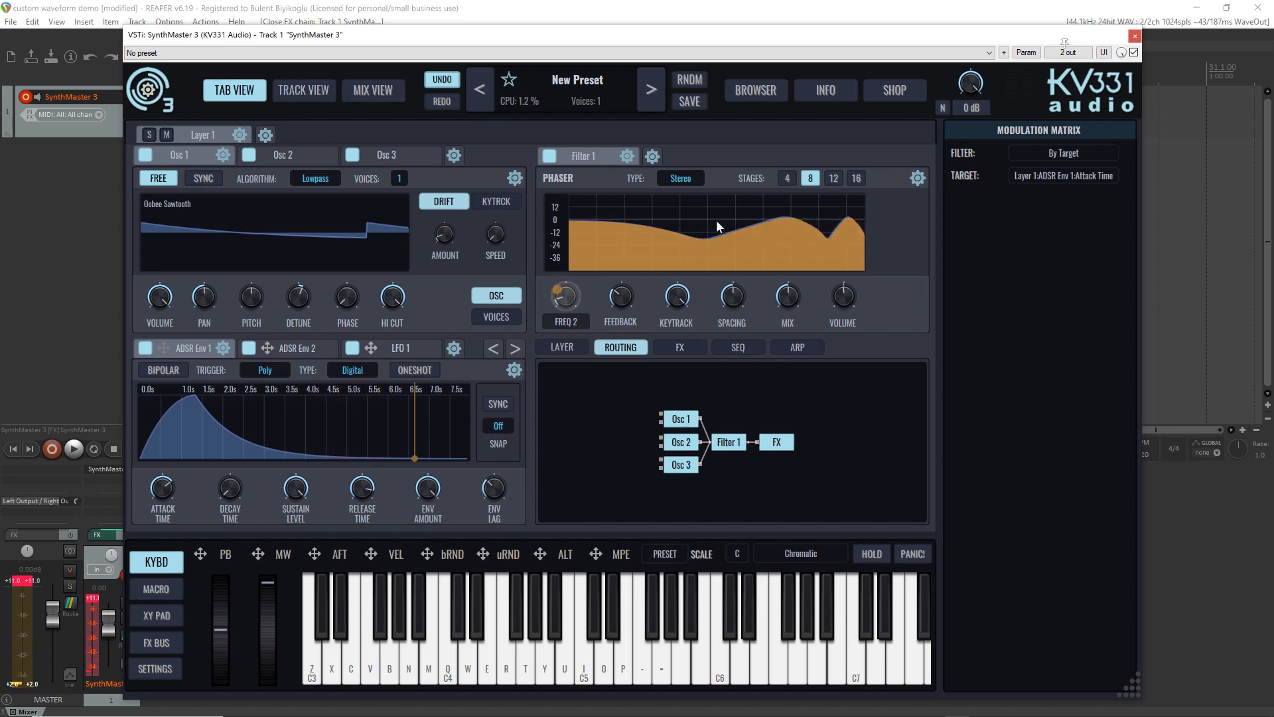
# Step: Try assigning the mod wheel to the phaser's mix, and clear that modulation
pyautogui.rightClick(734, 298)
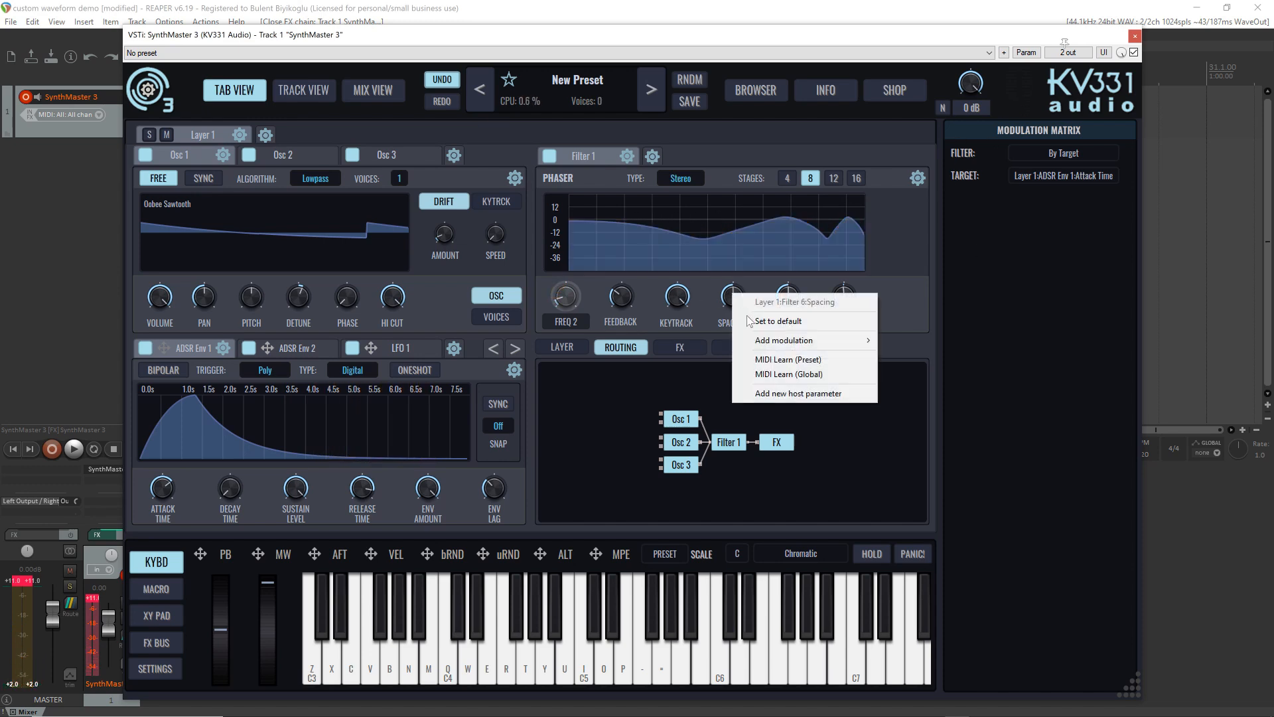
pyautogui.click(265, 555)
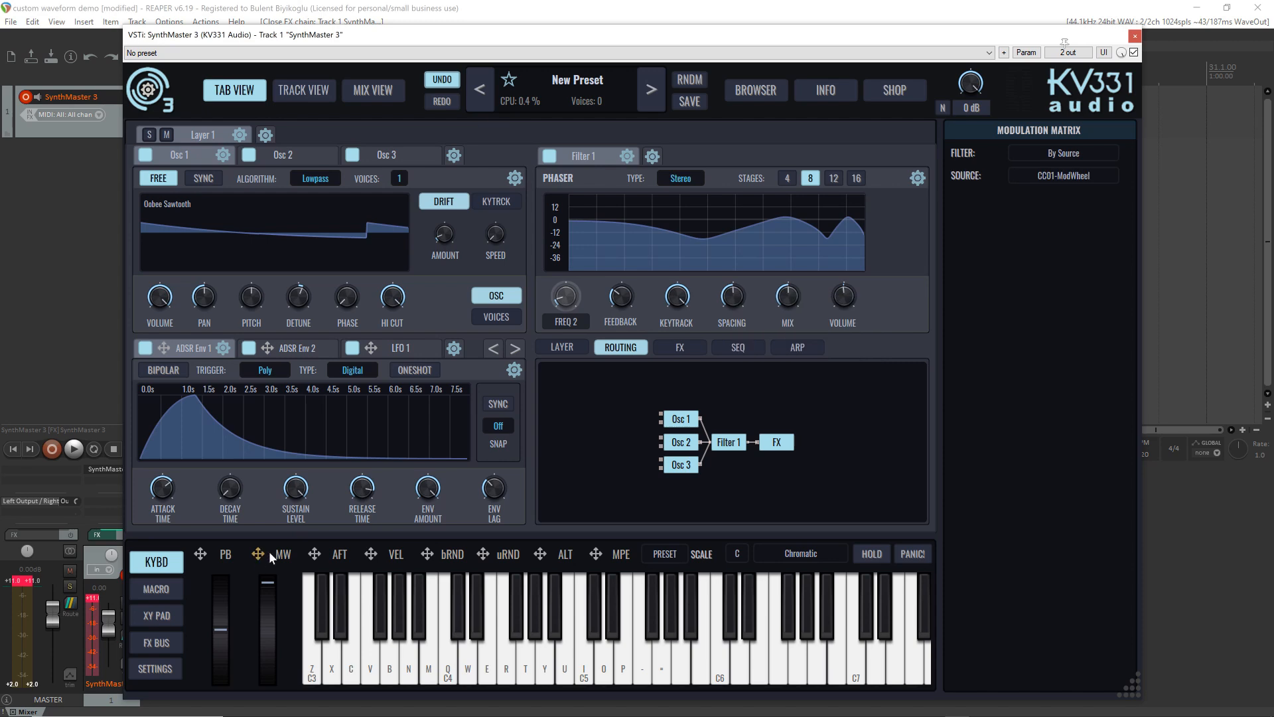
pyautogui.click(787, 300)
pyautogui.rightClick(787, 300)
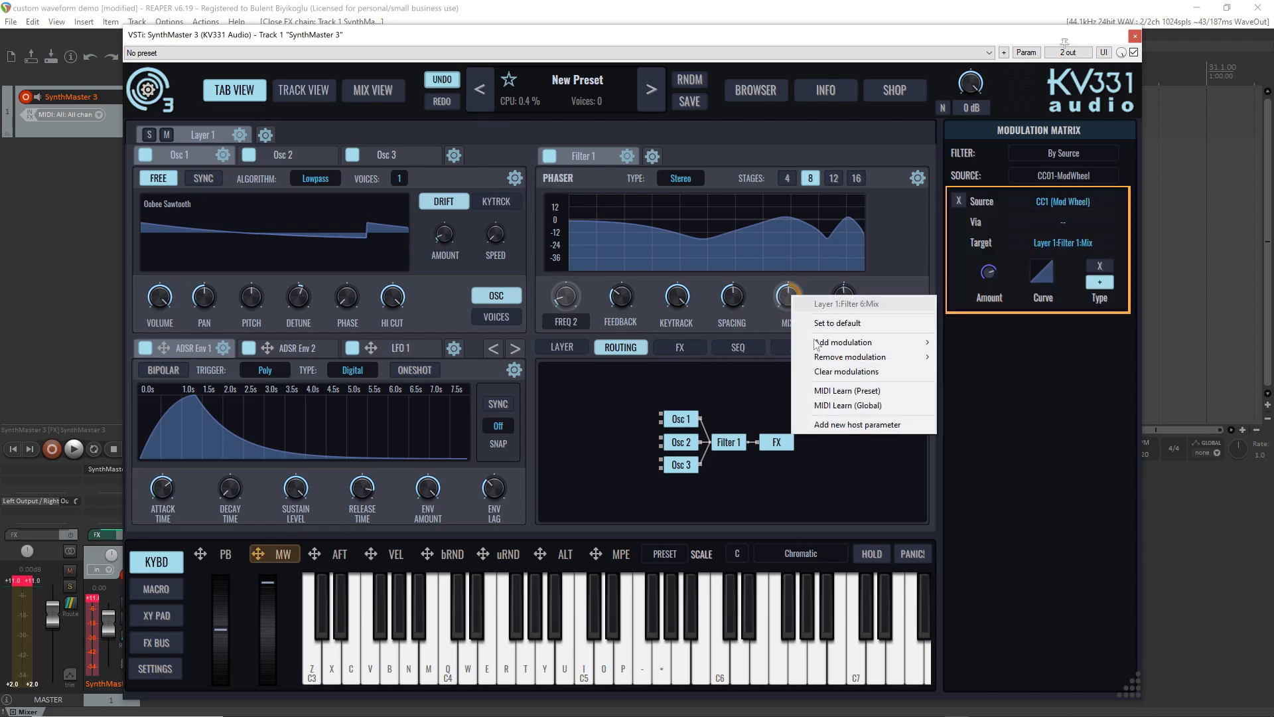
pyautogui.click(843, 372)
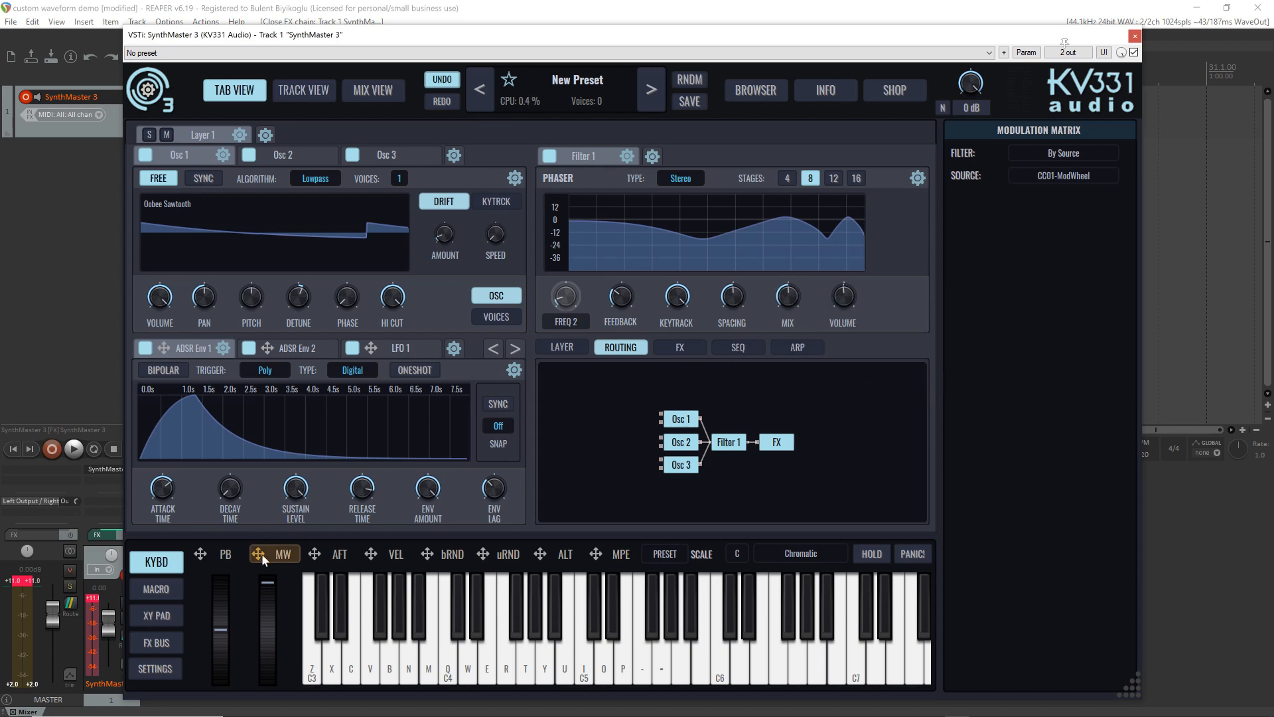
# Step: Assign the mod wheel to the phaser's spacing and lower the base spacing value
pyautogui.moveTo(728, 299); pyautogui.dragTo(730, 300)
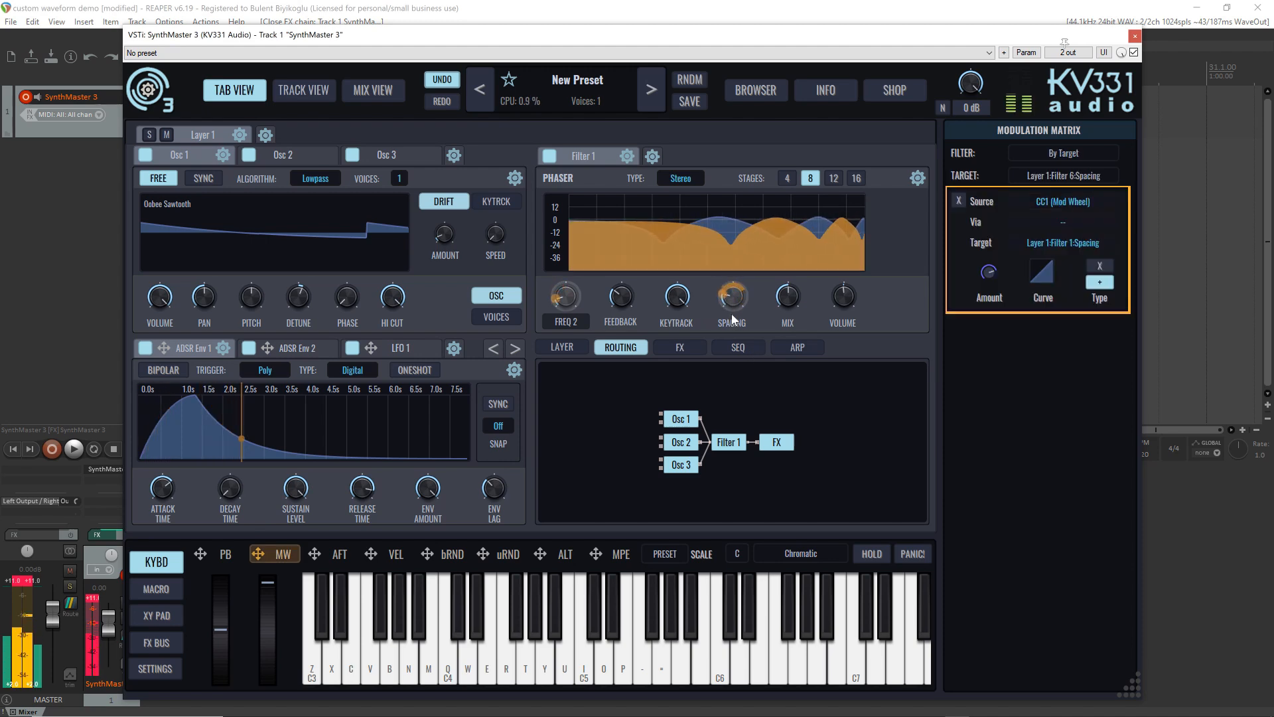
pyautogui.moveTo(730, 288); pyautogui.dragTo(774, 395)
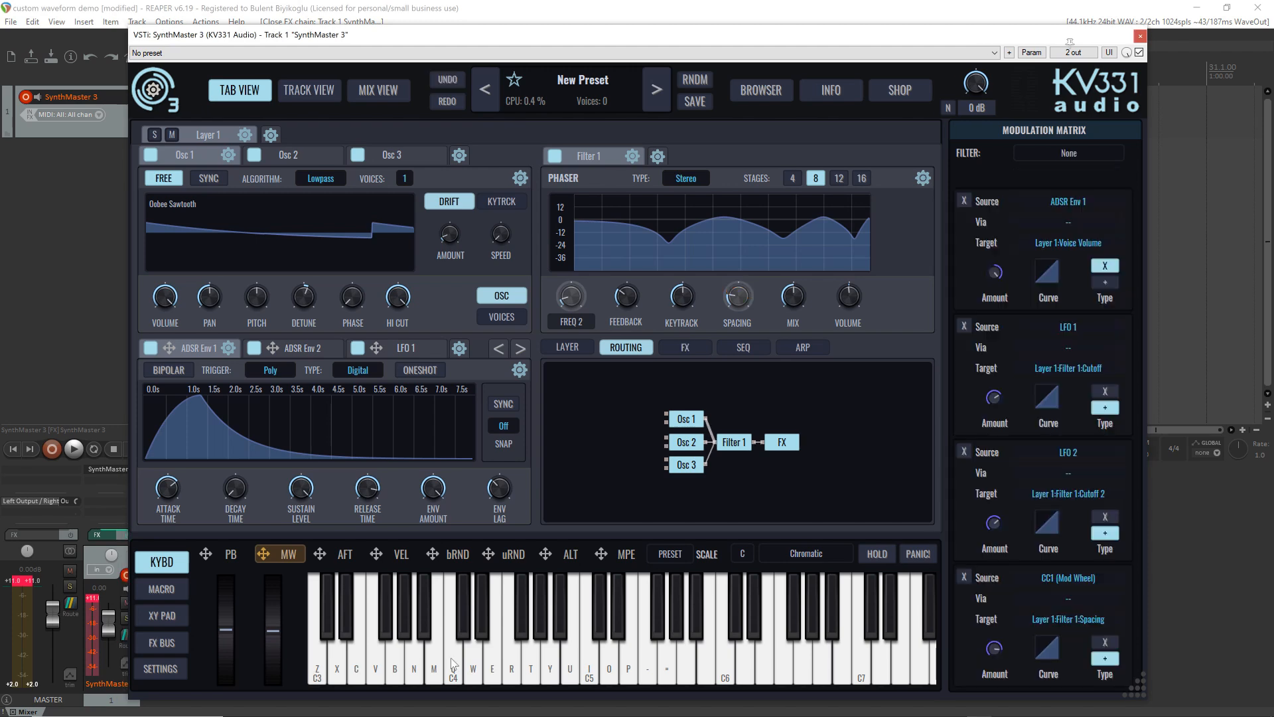
# Step: Replace the phaser in Filter 1 with a Comb Filter and lower its feedback to 0
pyautogui.click(634, 157)
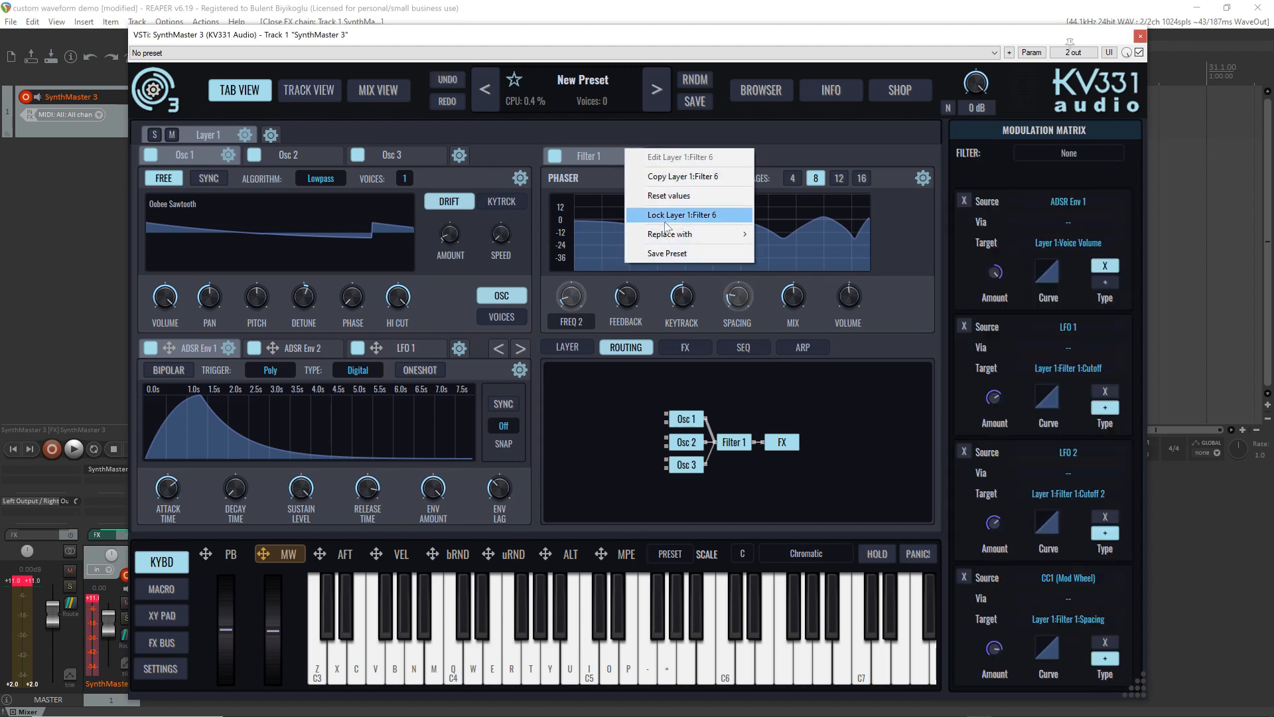
pyautogui.moveTo(667, 236)
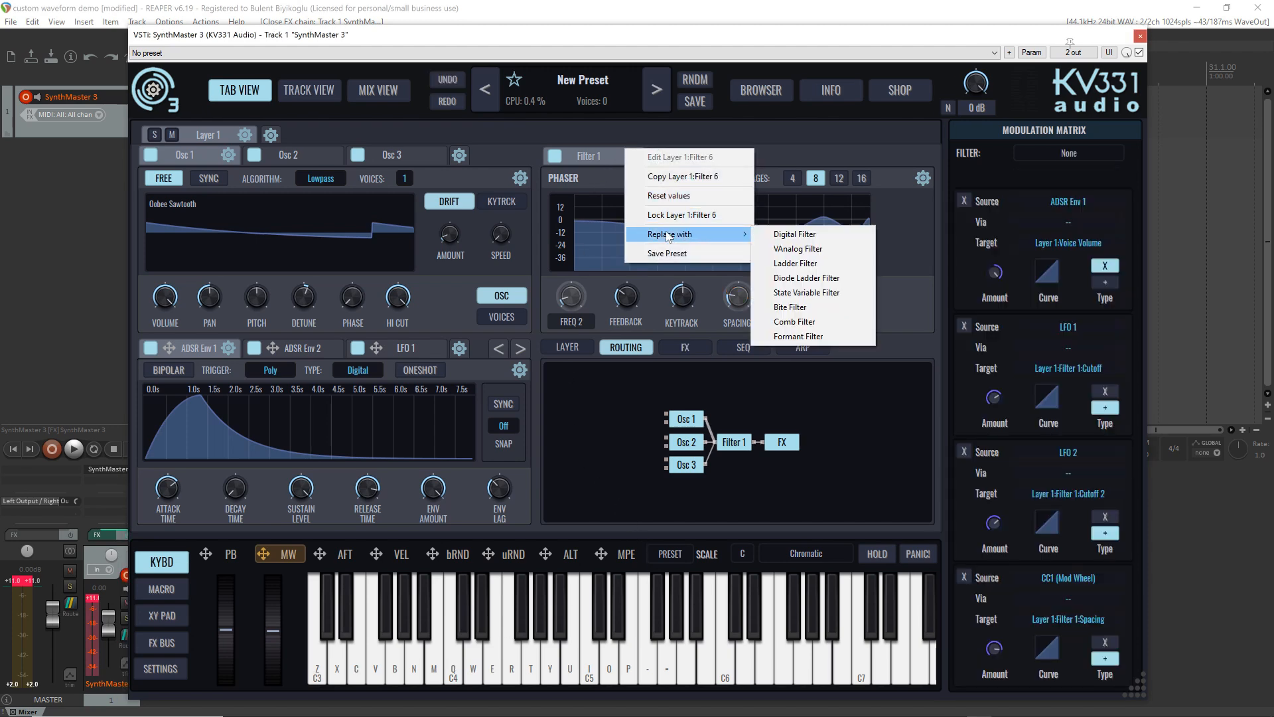
pyautogui.click(823, 320)
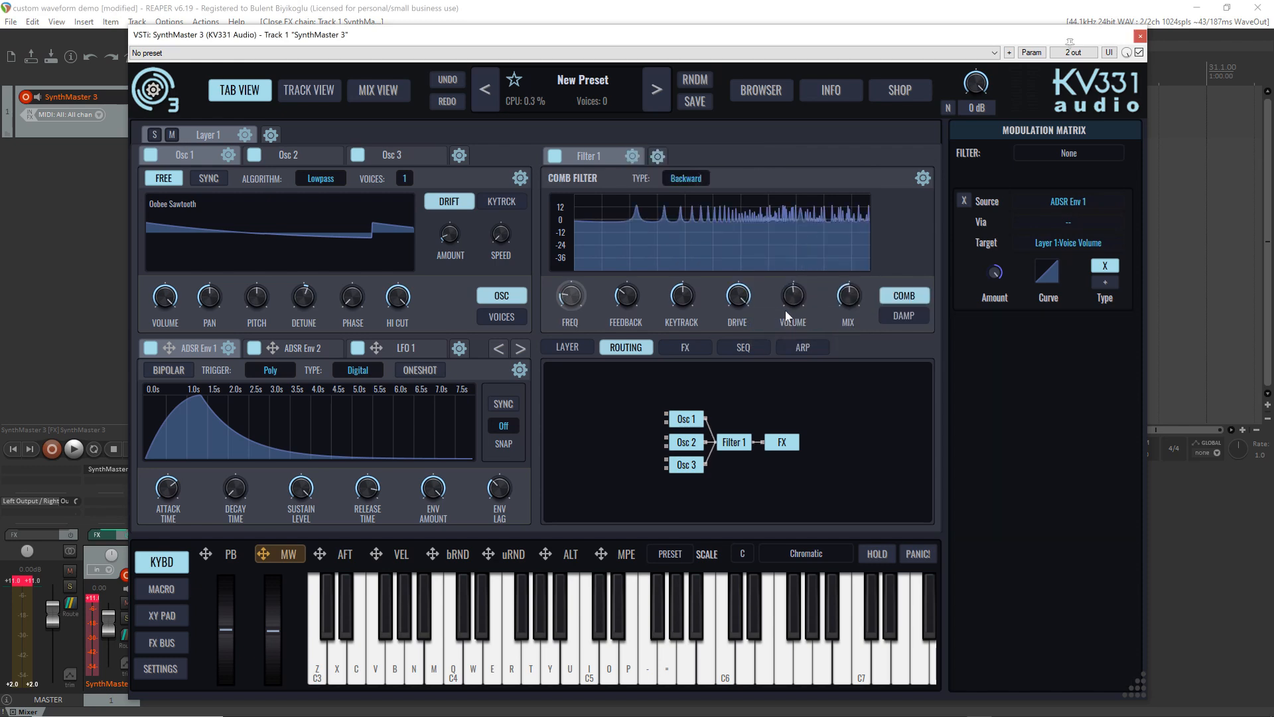
pyautogui.moveTo(782, 308)
pyautogui.moveTo(625, 300)
pyautogui.moveTo(625, 300); pyautogui.dragTo(646, 342)
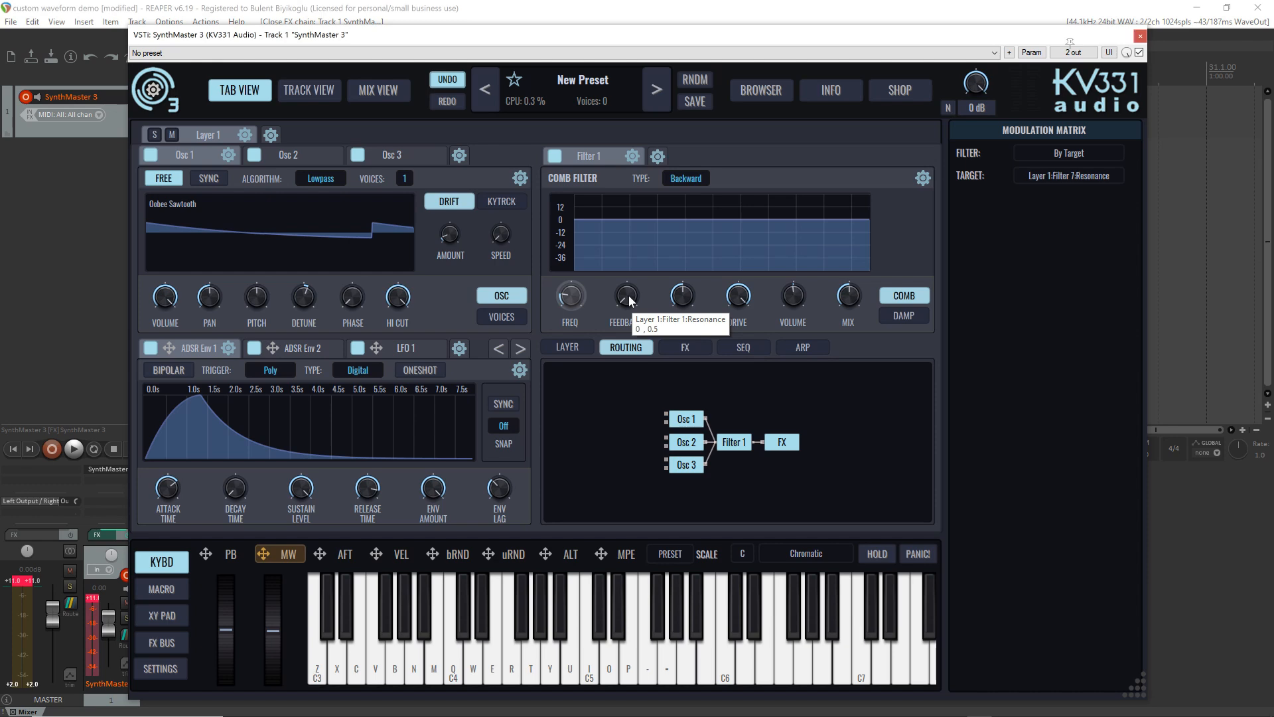
# Step: Reset the attack time and shorten the release of ADSR Env 1, and turn off Osc 2 and Osc 3
pyautogui.press('z')
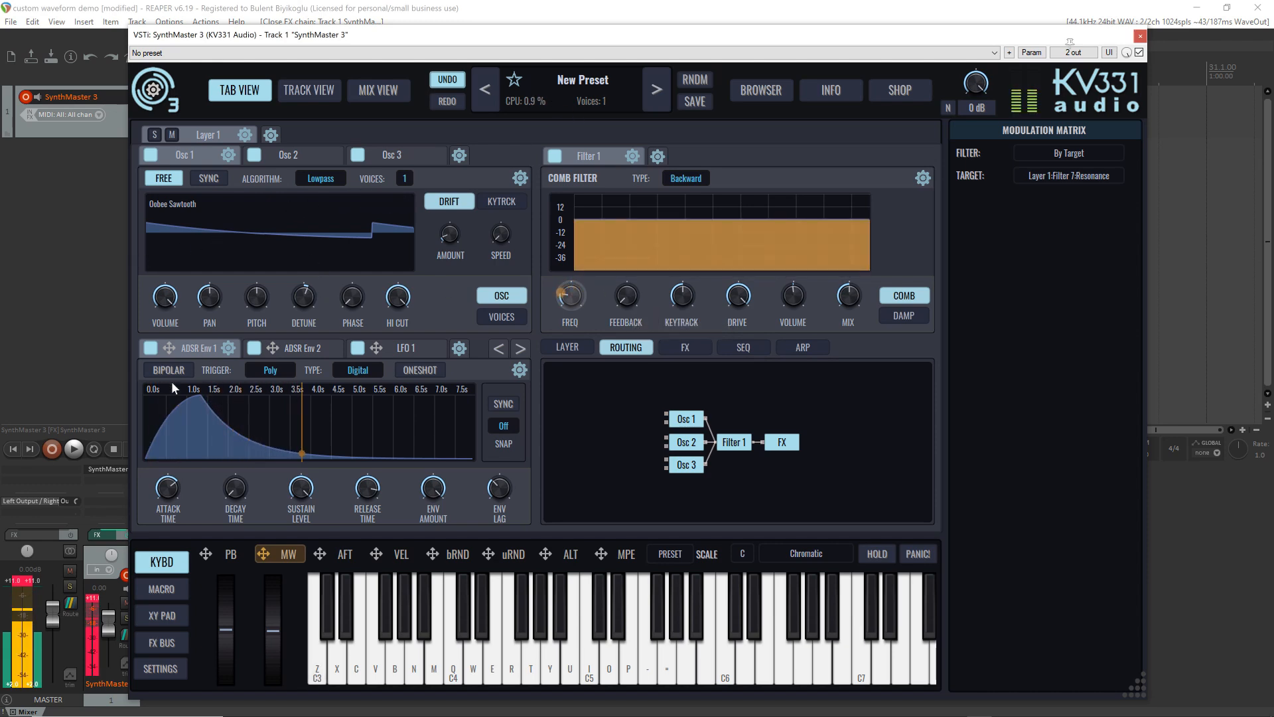
pyautogui.doubleClick(167, 489)
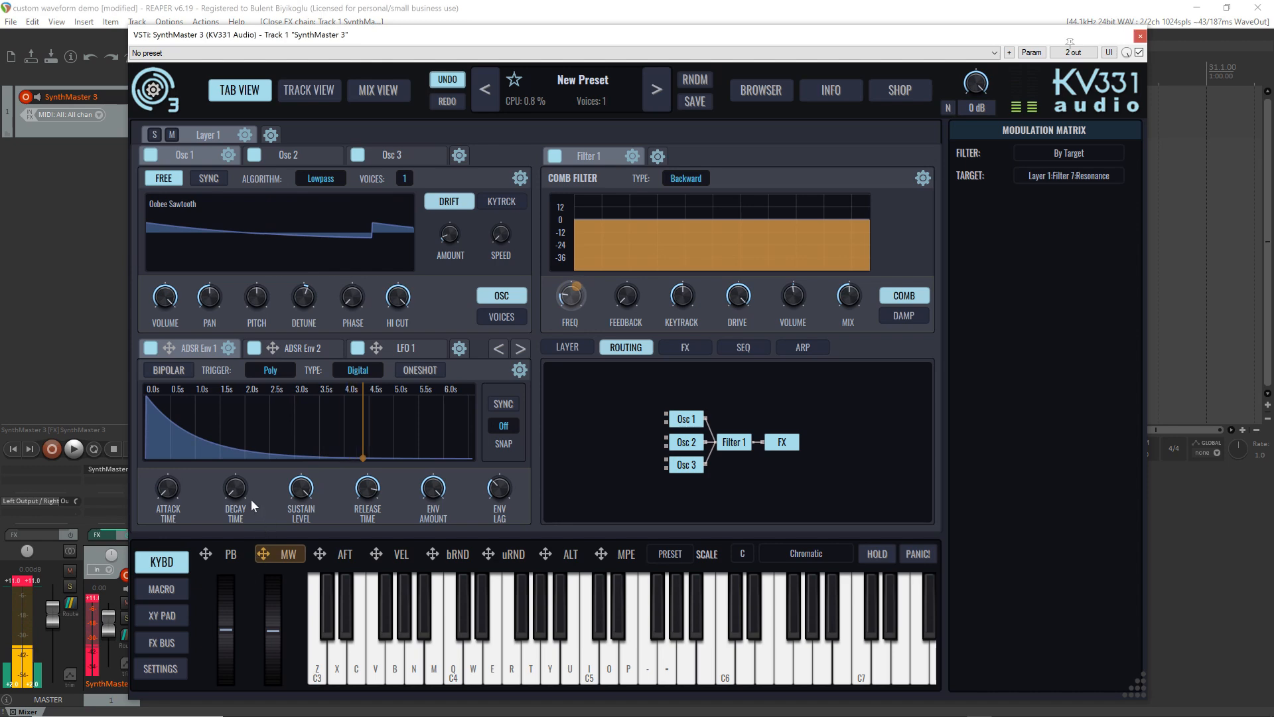
pyautogui.moveTo(365, 489); pyautogui.dragTo(376, 516)
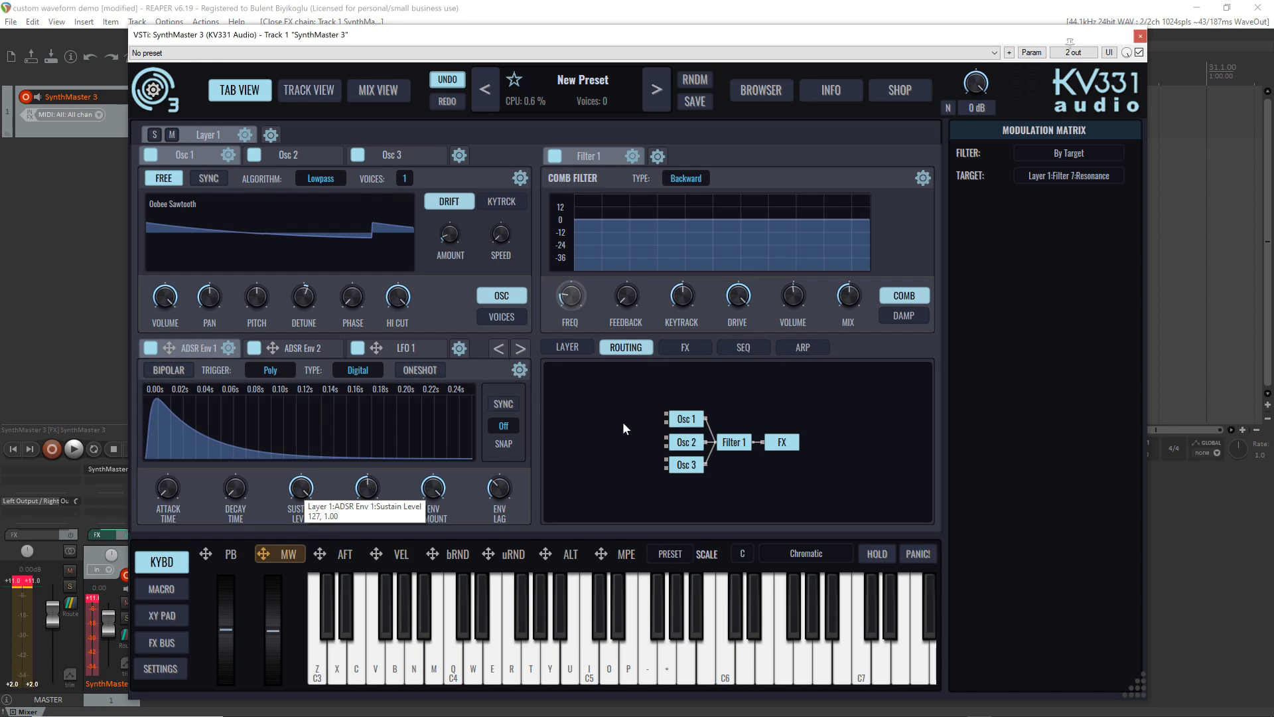
pyautogui.click(696, 446)
pyautogui.click(687, 466)
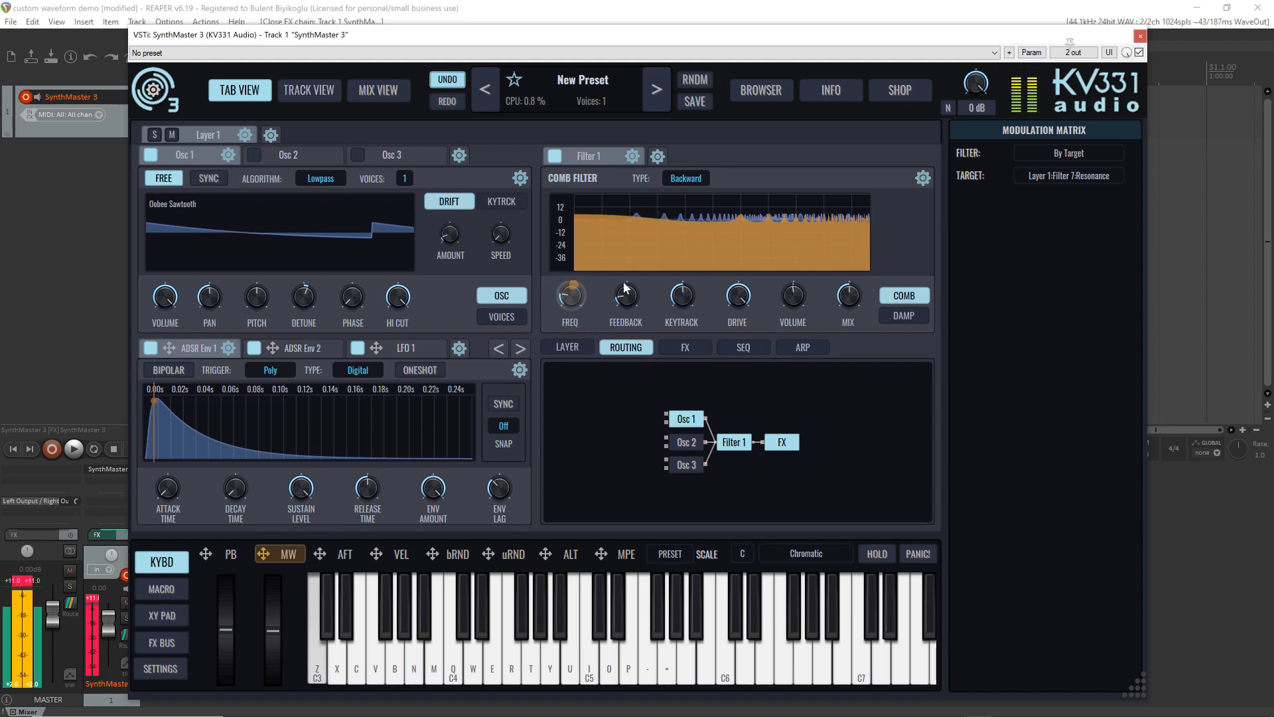
# Step: Lower the comb filter's FREQ and modulate it with LFO 1, synced at 1/1 with a Global trigger
pyautogui.moveTo(565, 292); pyautogui.dragTo(571, 305)
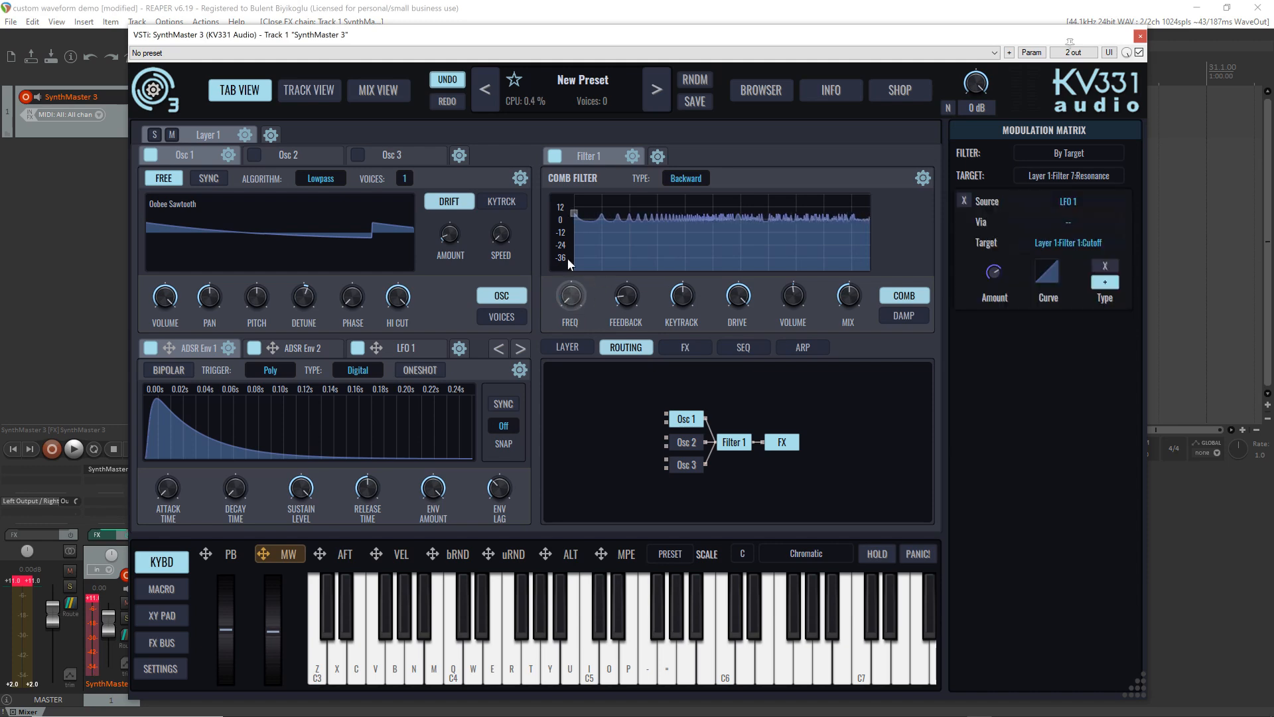
pyautogui.click(396, 349)
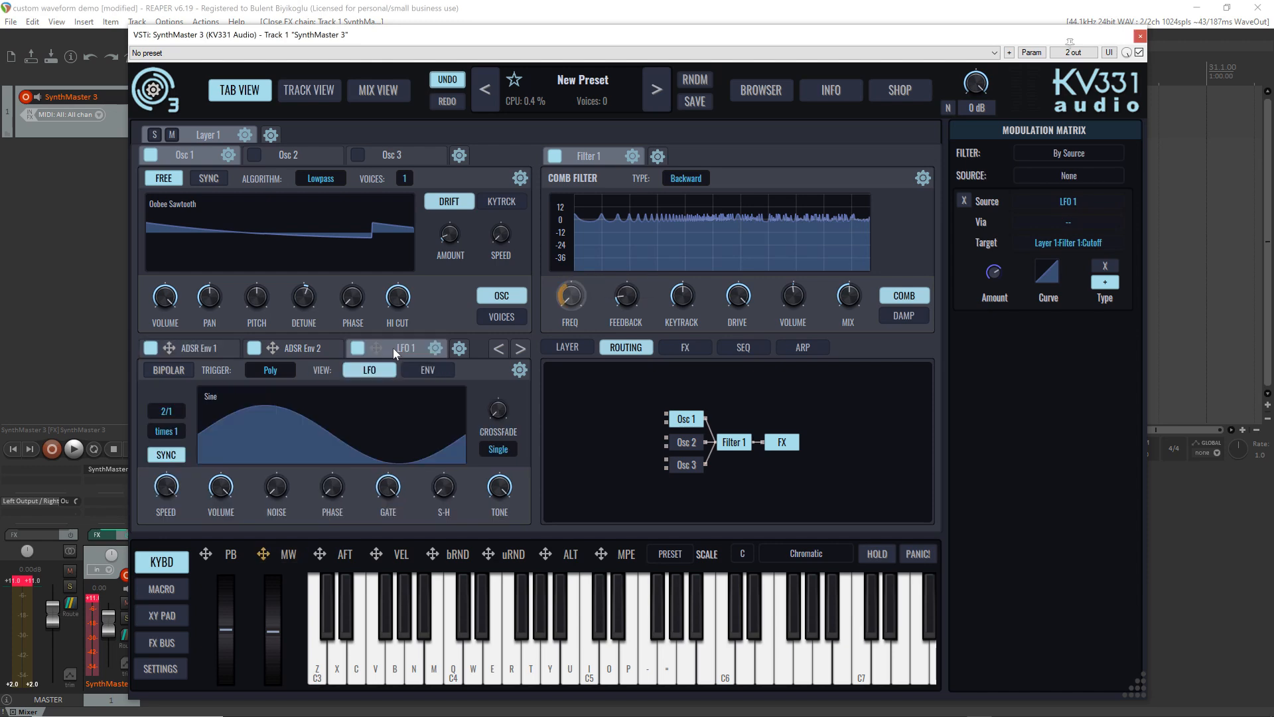
pyautogui.click(163, 411)
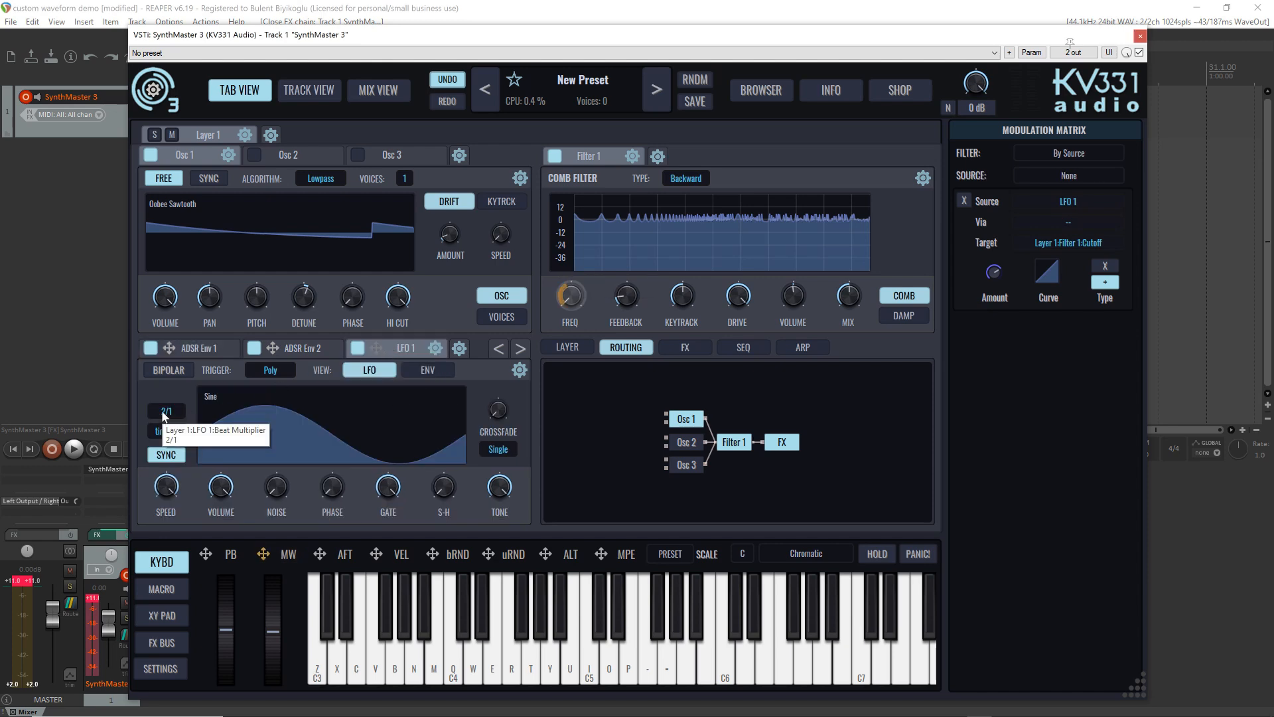
pyautogui.click(162, 412)
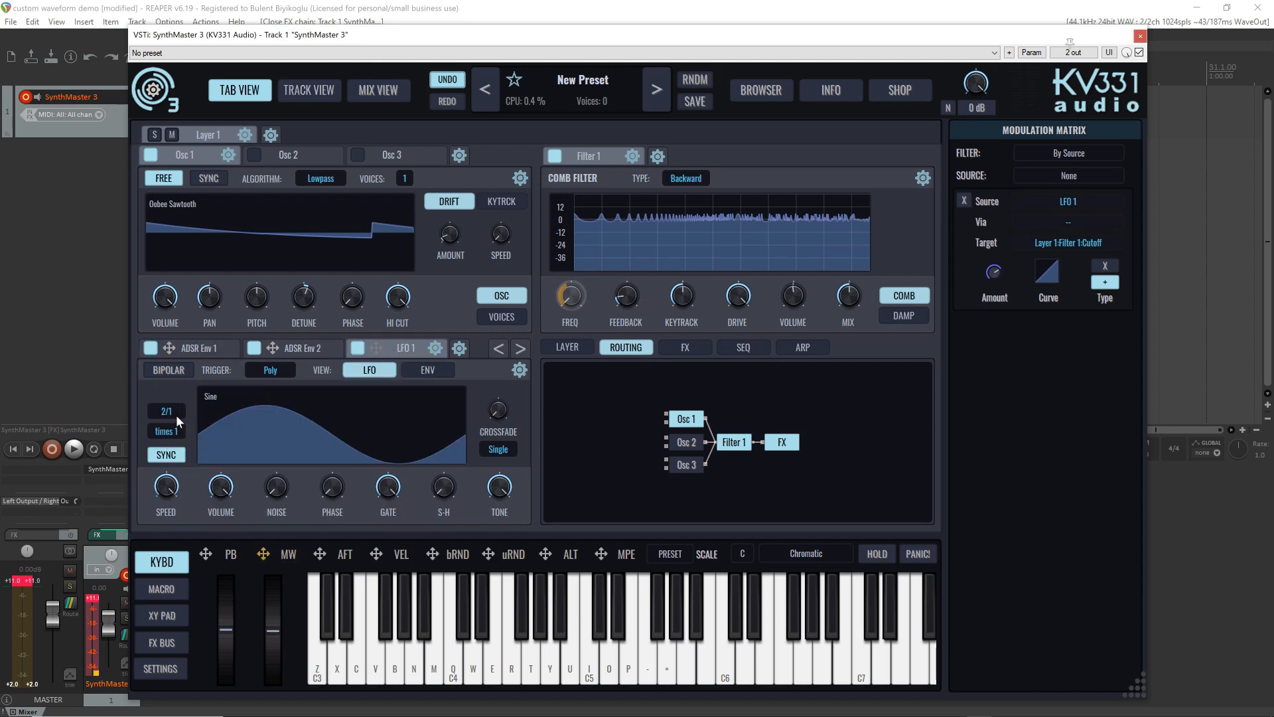
pyautogui.click(173, 413)
pyautogui.click(279, 371)
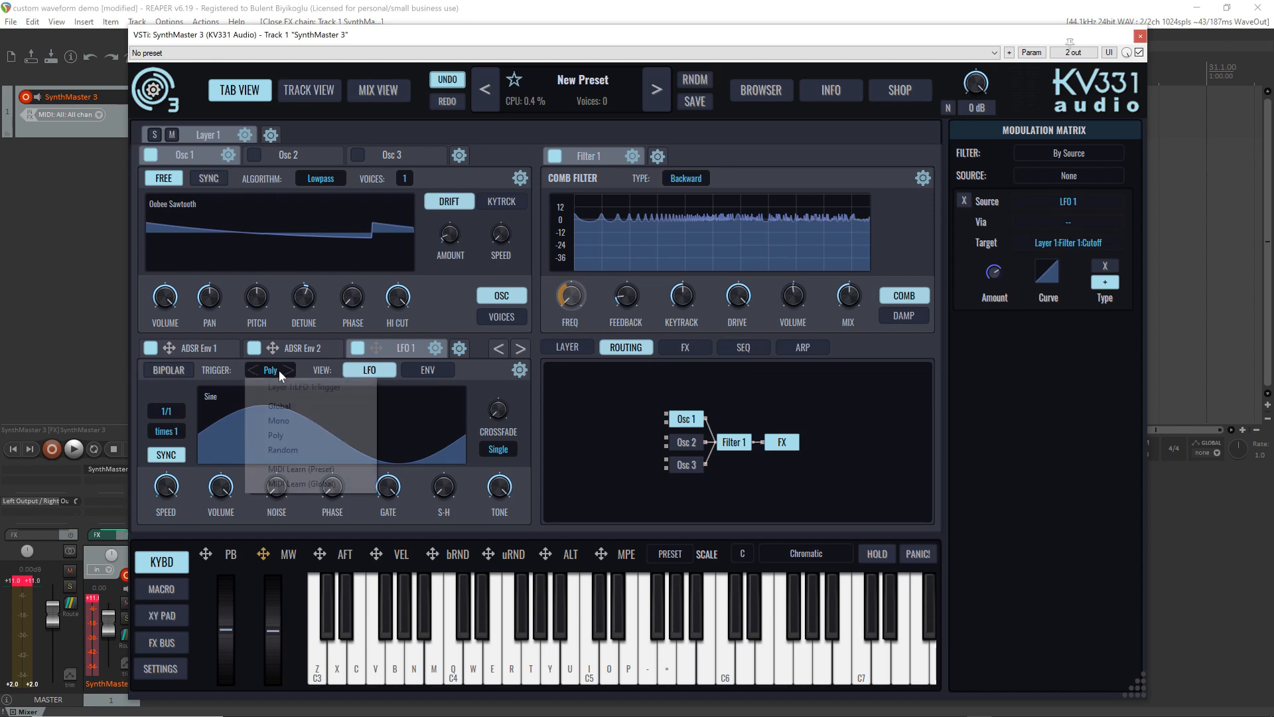
pyautogui.click(288, 407)
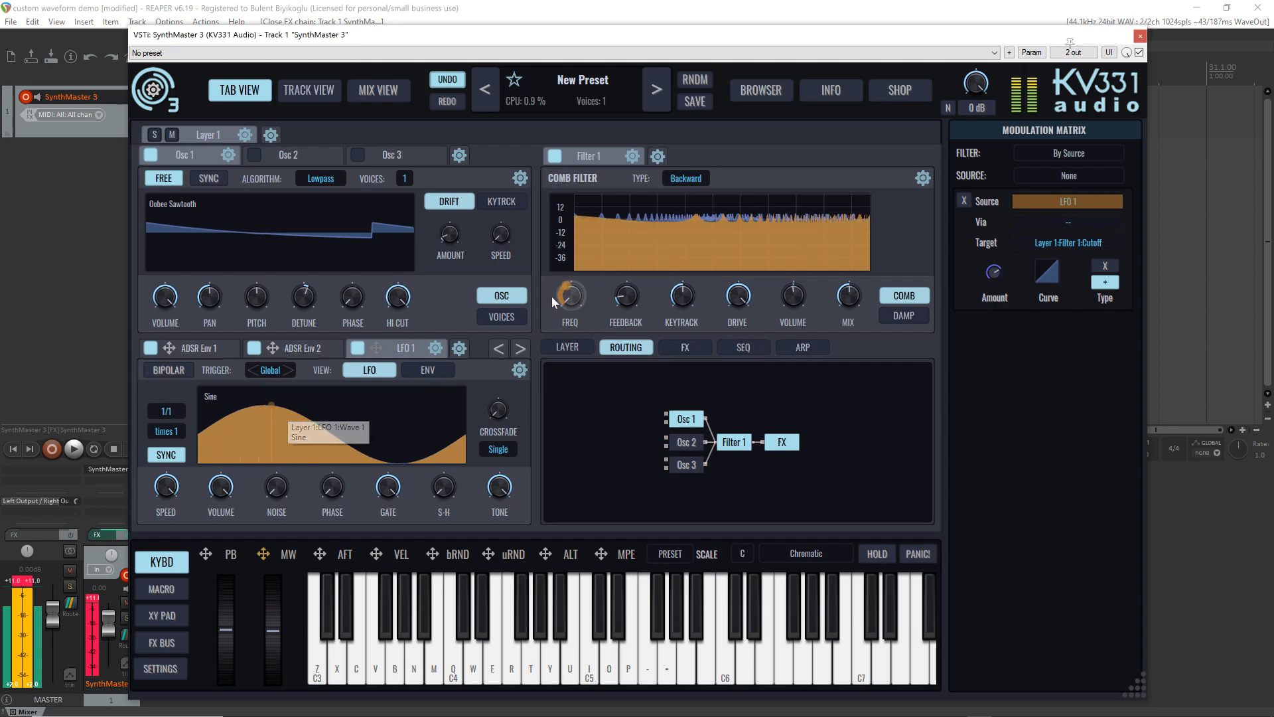
# Step: Raise the comb filter's keytrack to full and raise its FREQ above the minimum
pyautogui.click(682, 296)
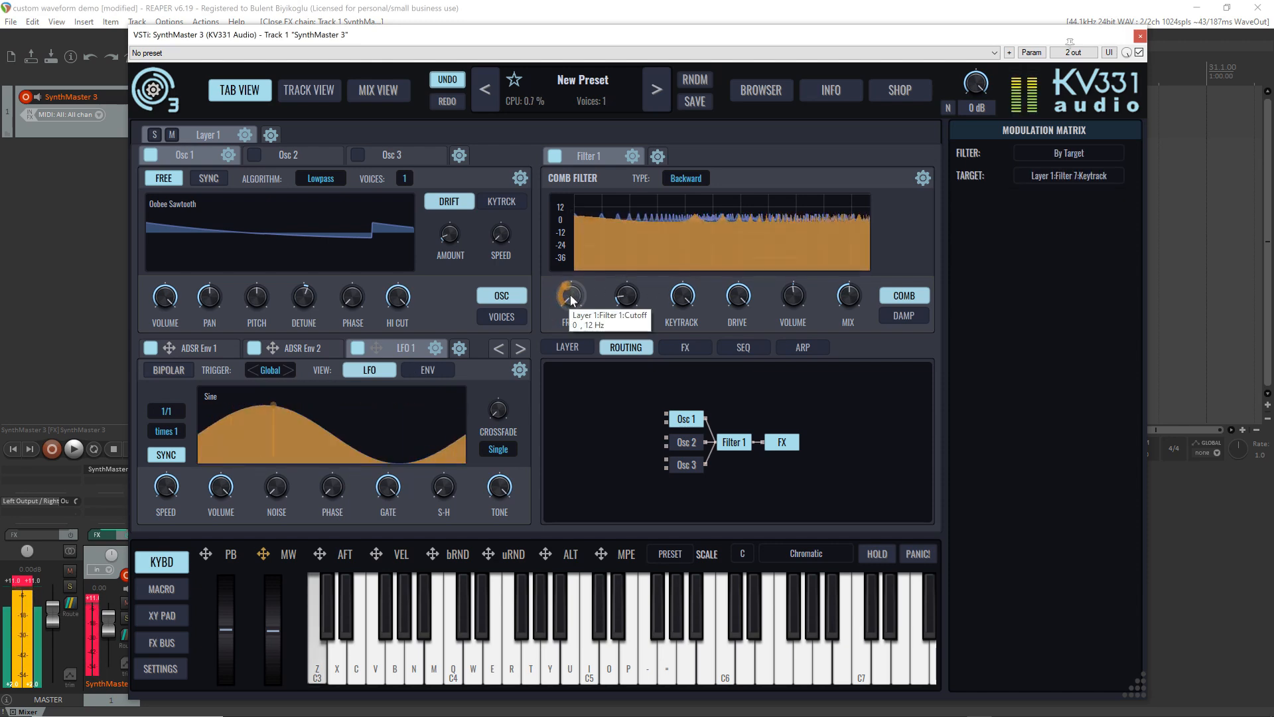
pyautogui.moveTo(569, 301); pyautogui.dragTo(569, 286)
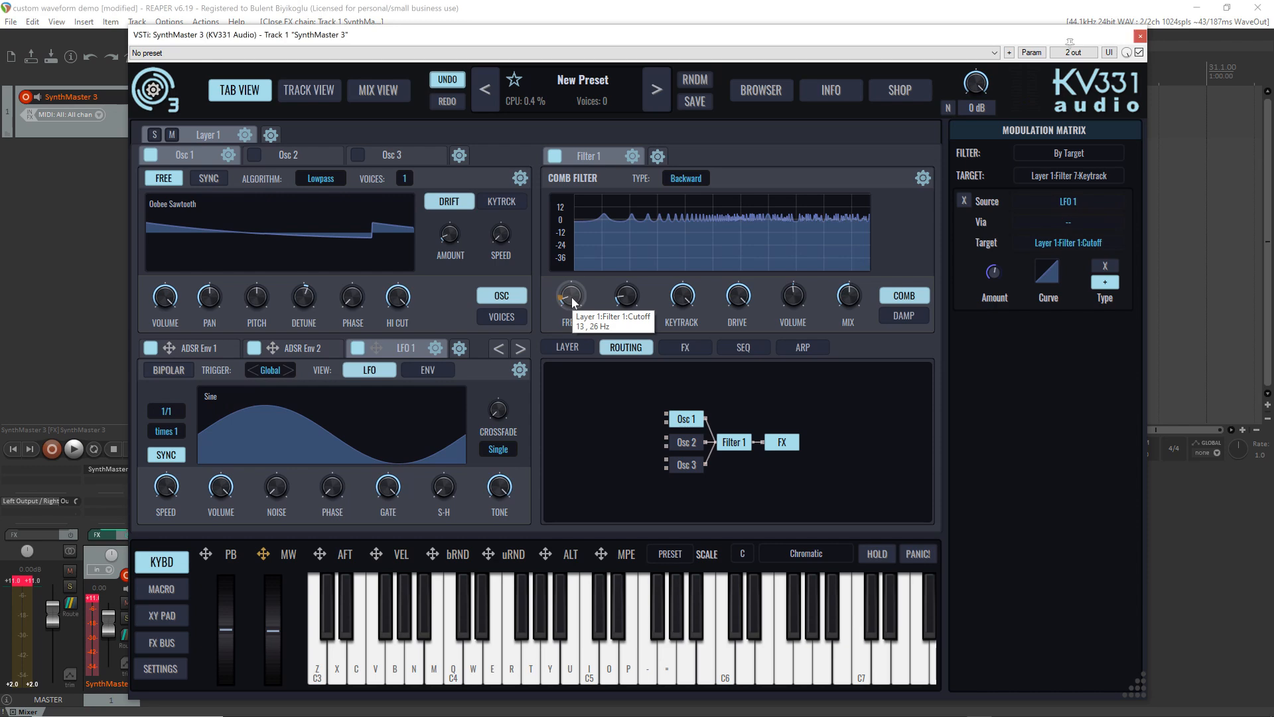
pyautogui.moveTo(573, 302); pyautogui.dragTo(571, 282)
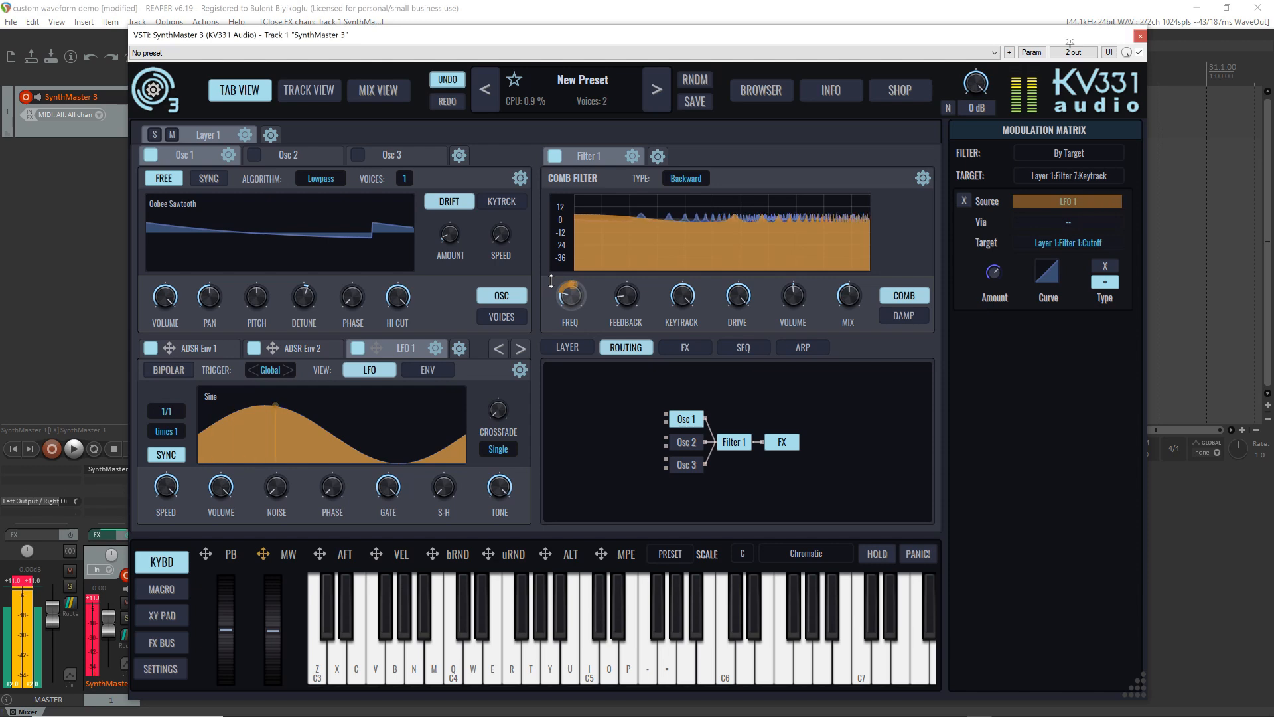
# Step: Set LFO 1's beat multiplier to 4/1 and raise the comb filter's feedback while playing notes
pyautogui.click(167, 425)
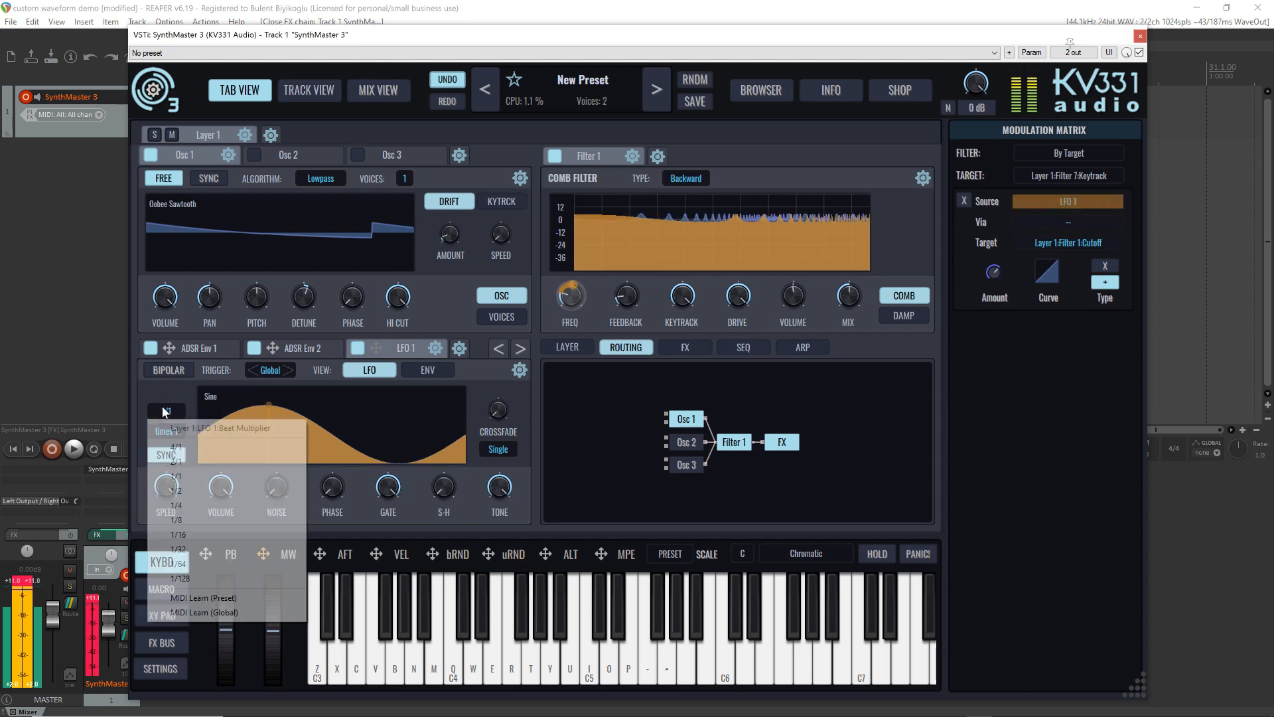
pyautogui.click(180, 453)
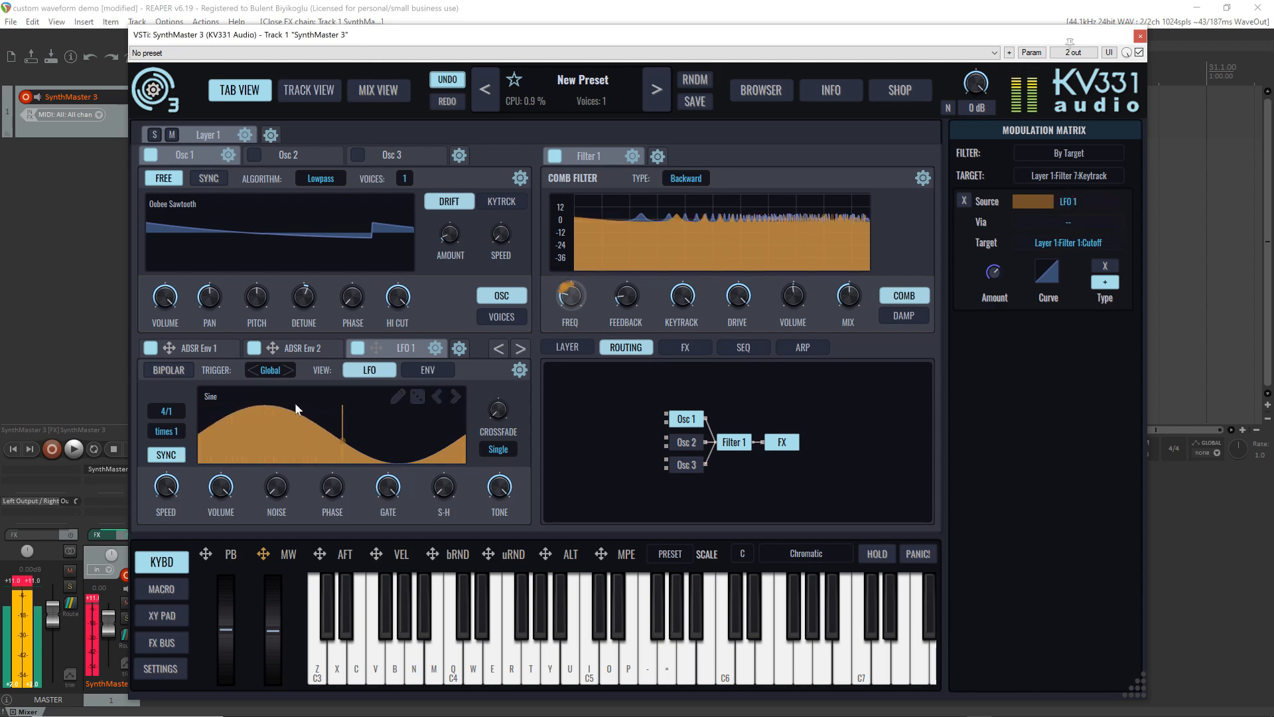
pyautogui.moveTo(628, 292); pyautogui.dragTo(624, 284)
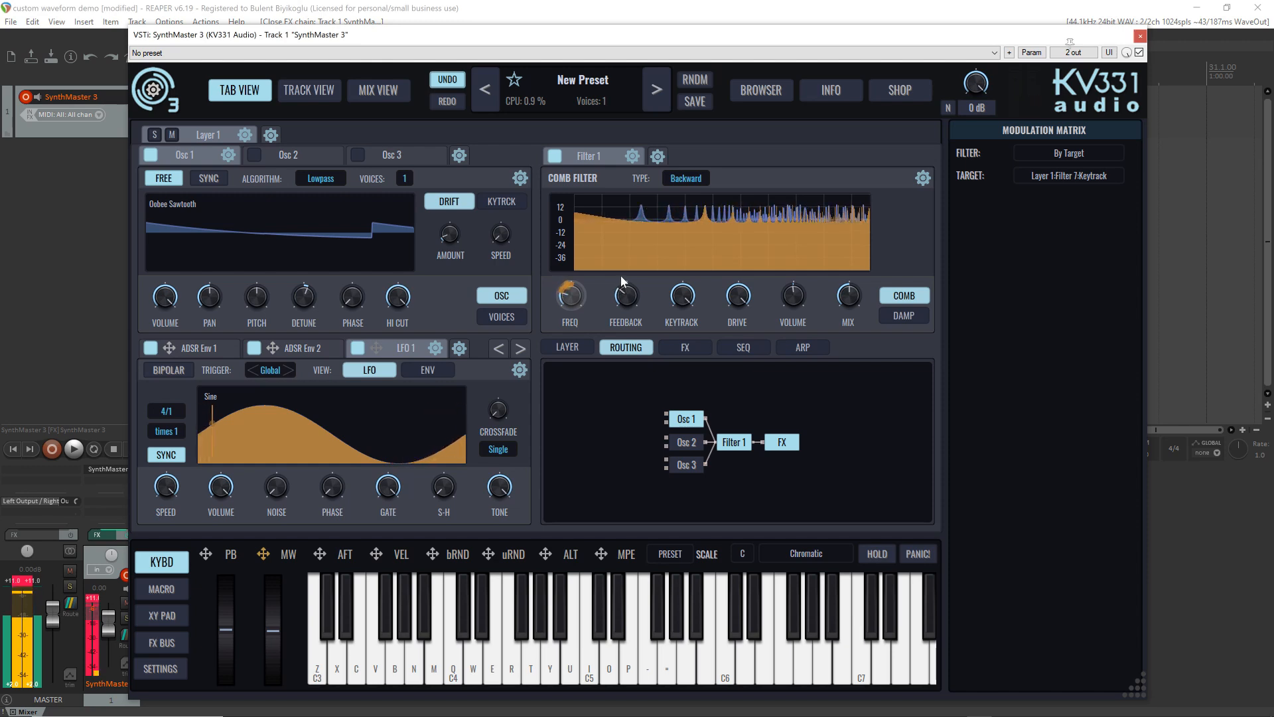
pyautogui.moveTo(628, 302)
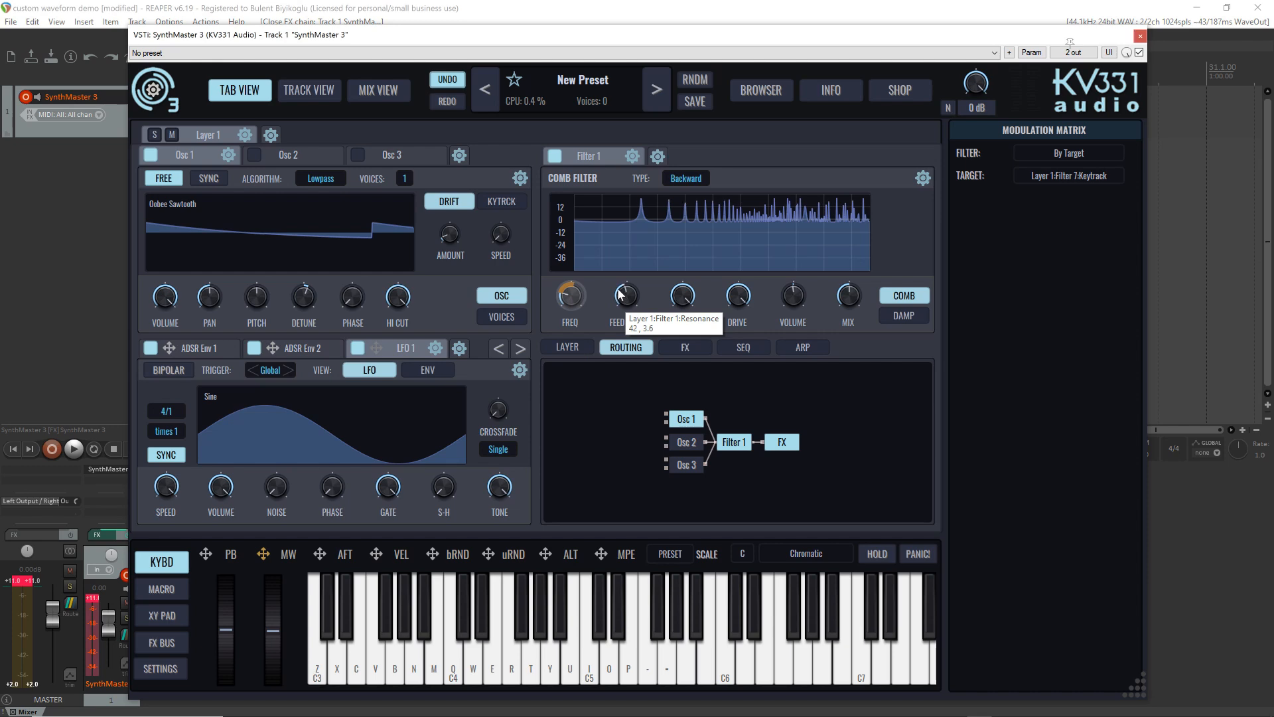
pyautogui.moveTo(618, 294); pyautogui.dragTo(618, 215)
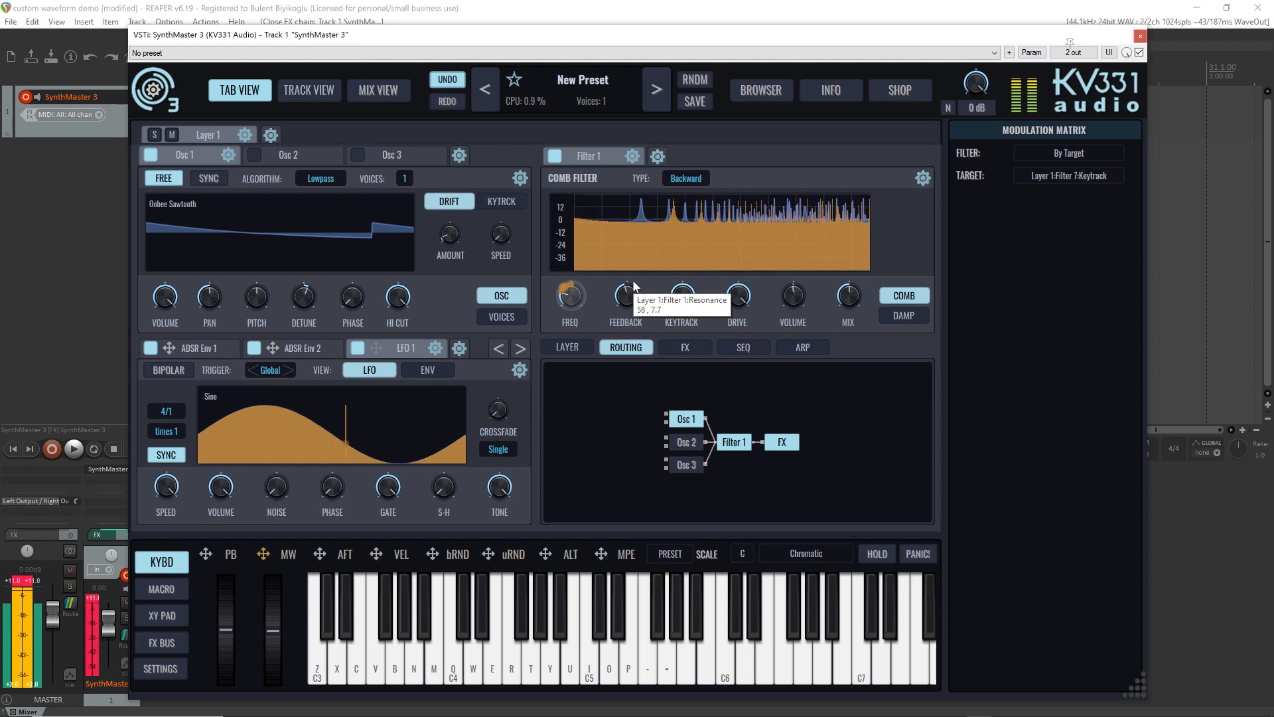
pyautogui.moveTo(626, 292); pyautogui.dragTo(626, 288)
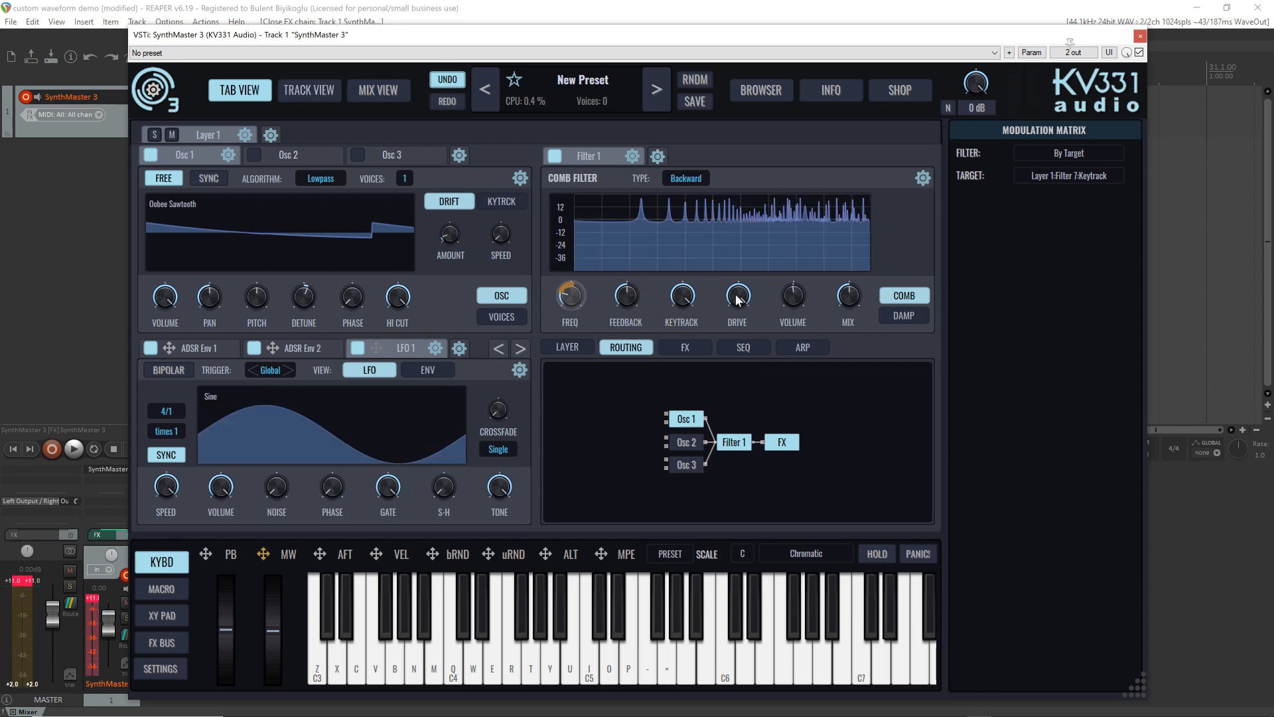
# Step: Reduce the comb filter's drive and lower its damping LP FREQ to about 2.23 kHz
pyautogui.moveTo(735, 294); pyautogui.dragTo(771, 469)
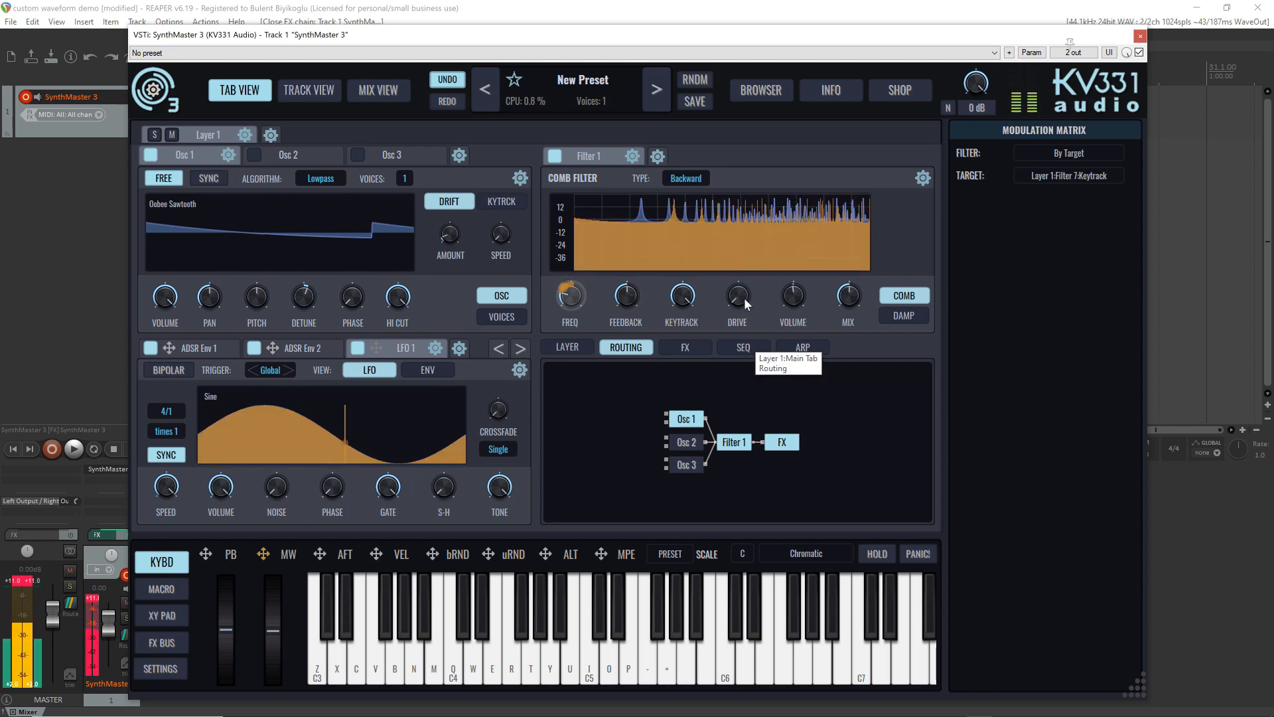
pyautogui.moveTo(744, 303); pyautogui.dragTo(739, 269)
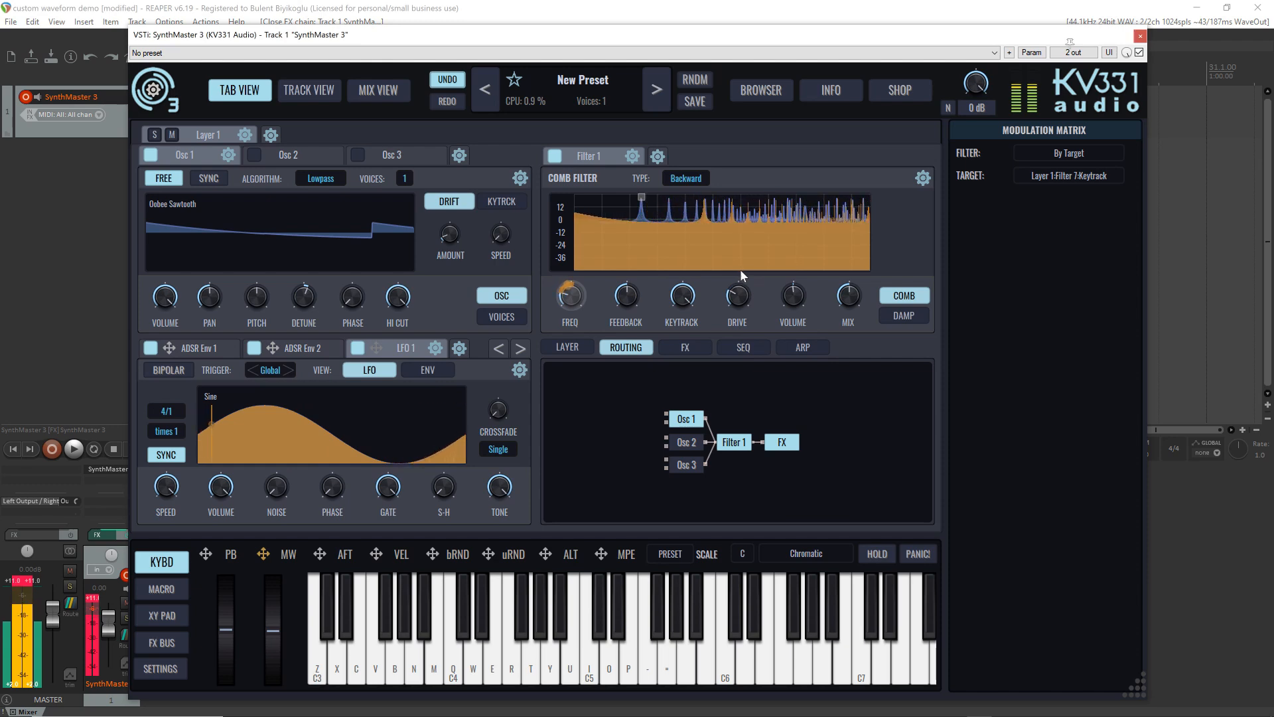
pyautogui.click(906, 316)
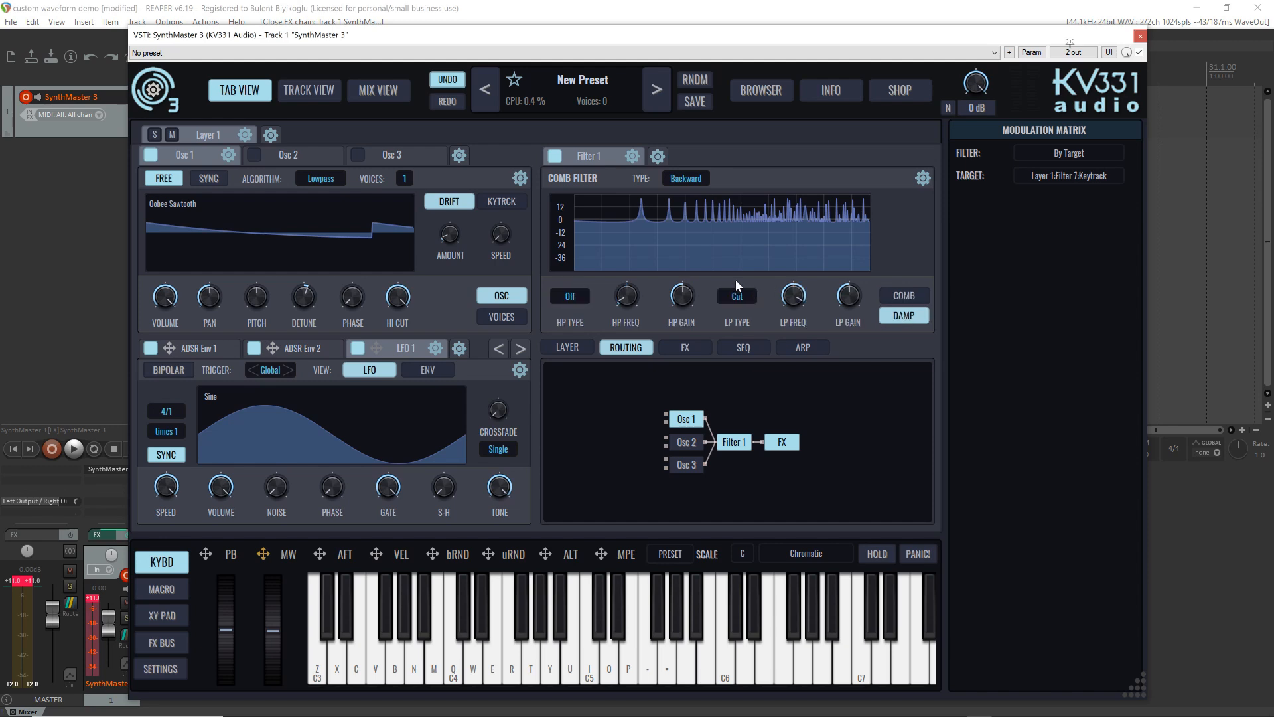
pyautogui.moveTo(633, 272)
pyautogui.moveTo(792, 303)
pyautogui.mouseDown()
pyautogui.moveTo(791, 290)
pyautogui.moveTo(805, 324)
pyautogui.moveTo(796, 310)
pyautogui.mouseUp()
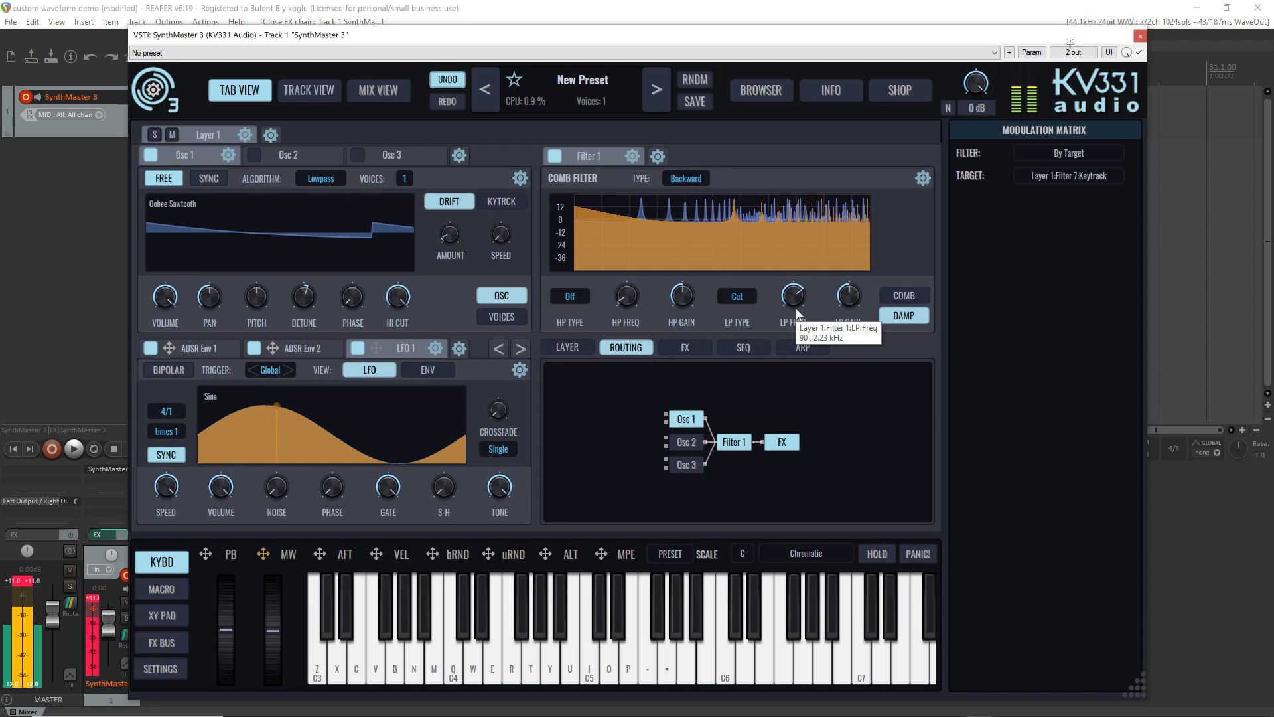
# Step: Raise the comb filter's feedback further and lower the damping LP FREQ more
pyautogui.click(903, 296)
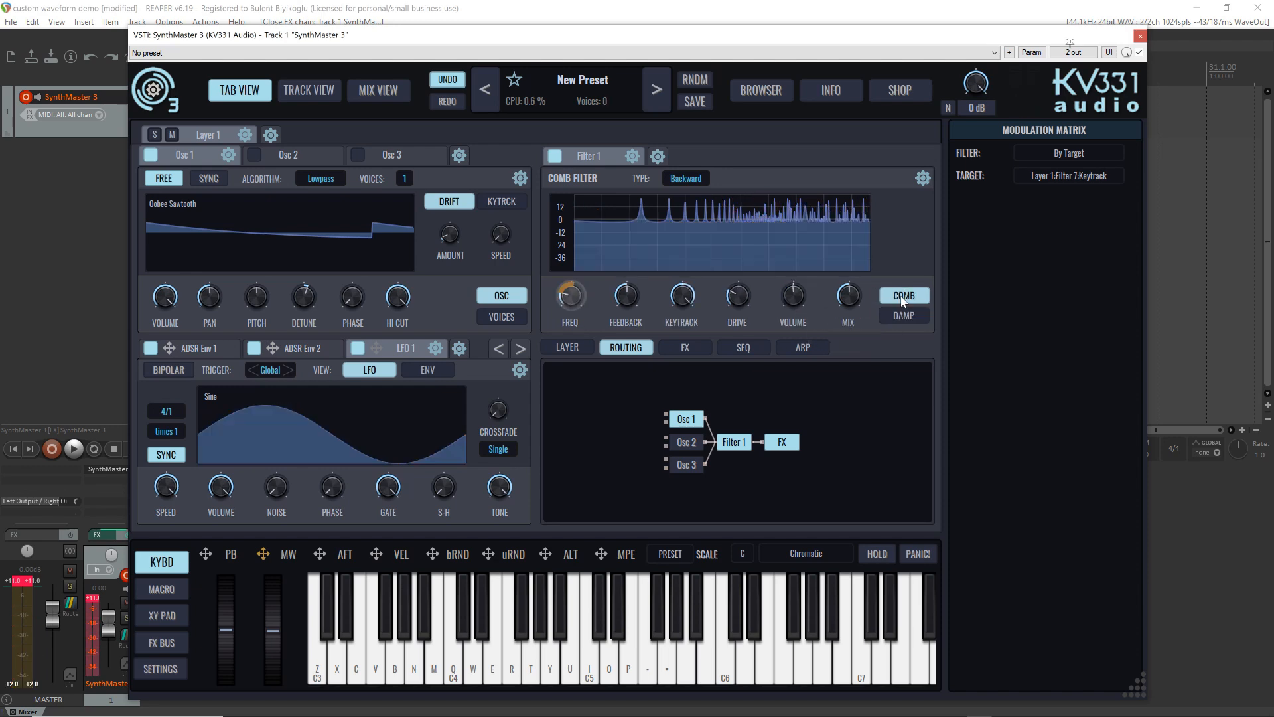
pyautogui.moveTo(624, 296); pyautogui.dragTo(619, 281)
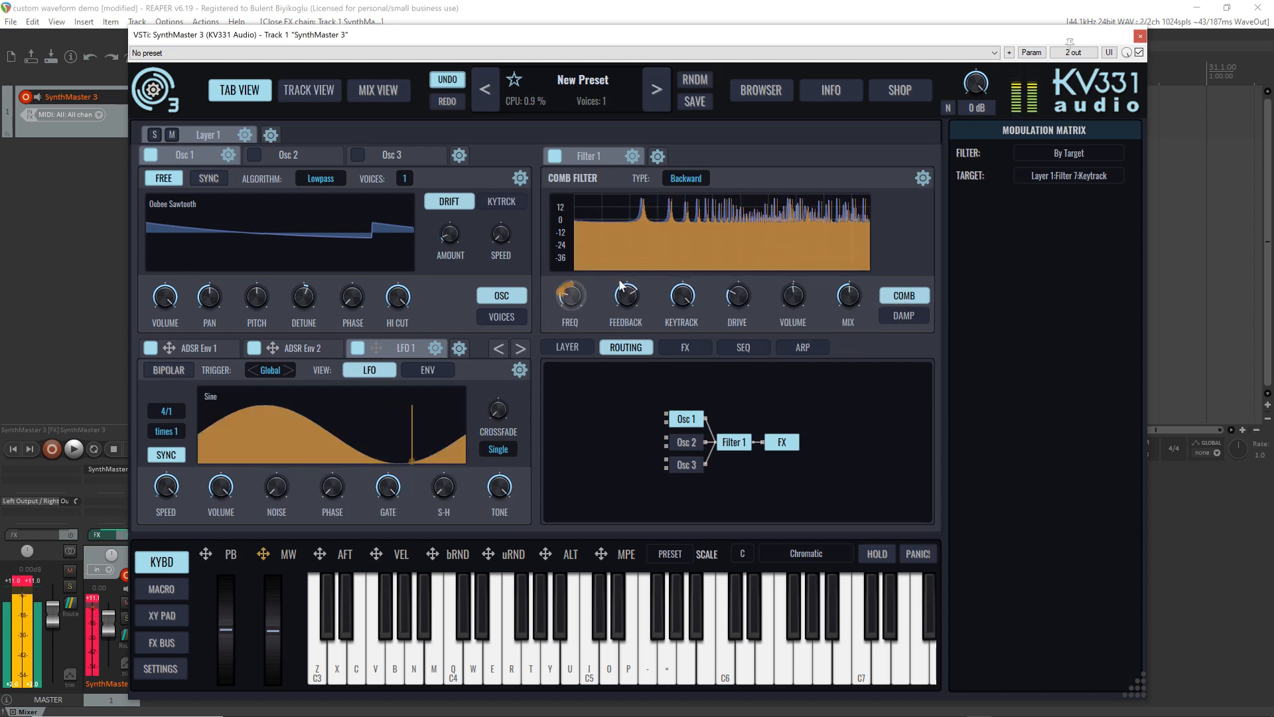
pyautogui.click(909, 316)
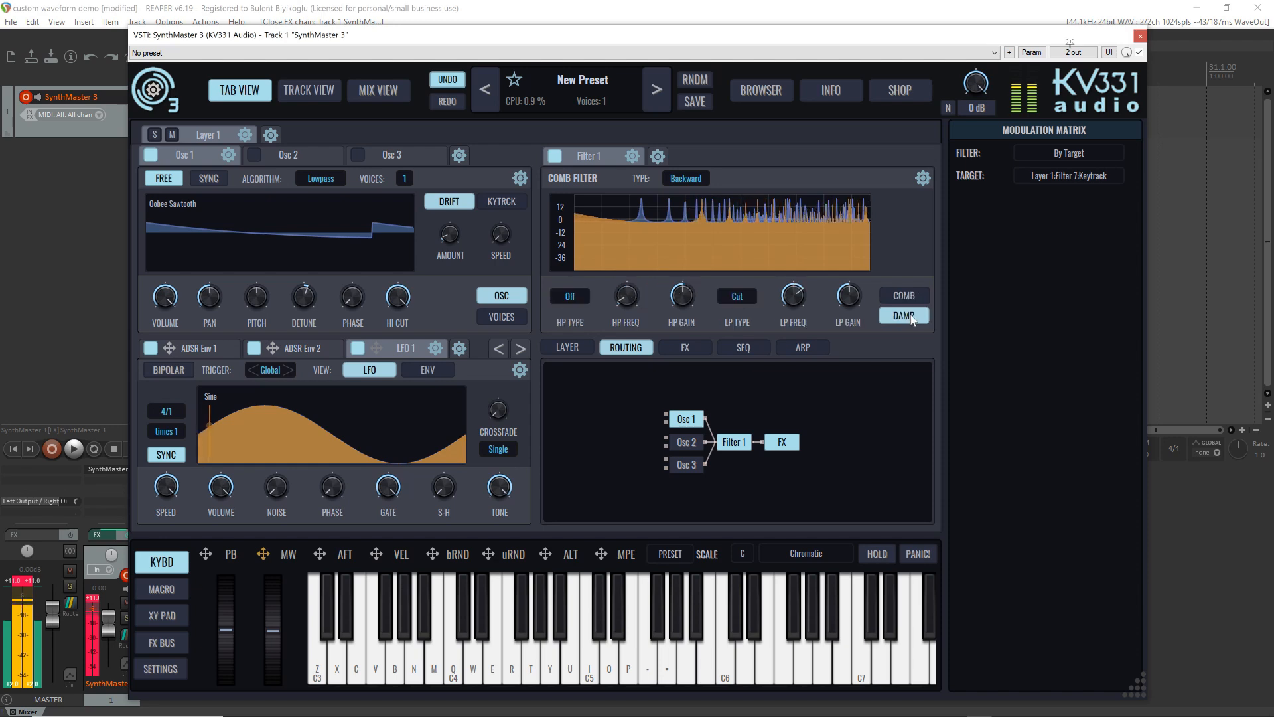
pyautogui.moveTo(791, 295)
pyautogui.mouseDown()
pyautogui.moveTo(801, 314)
pyautogui.moveTo(796, 304)
pyautogui.mouseUp()
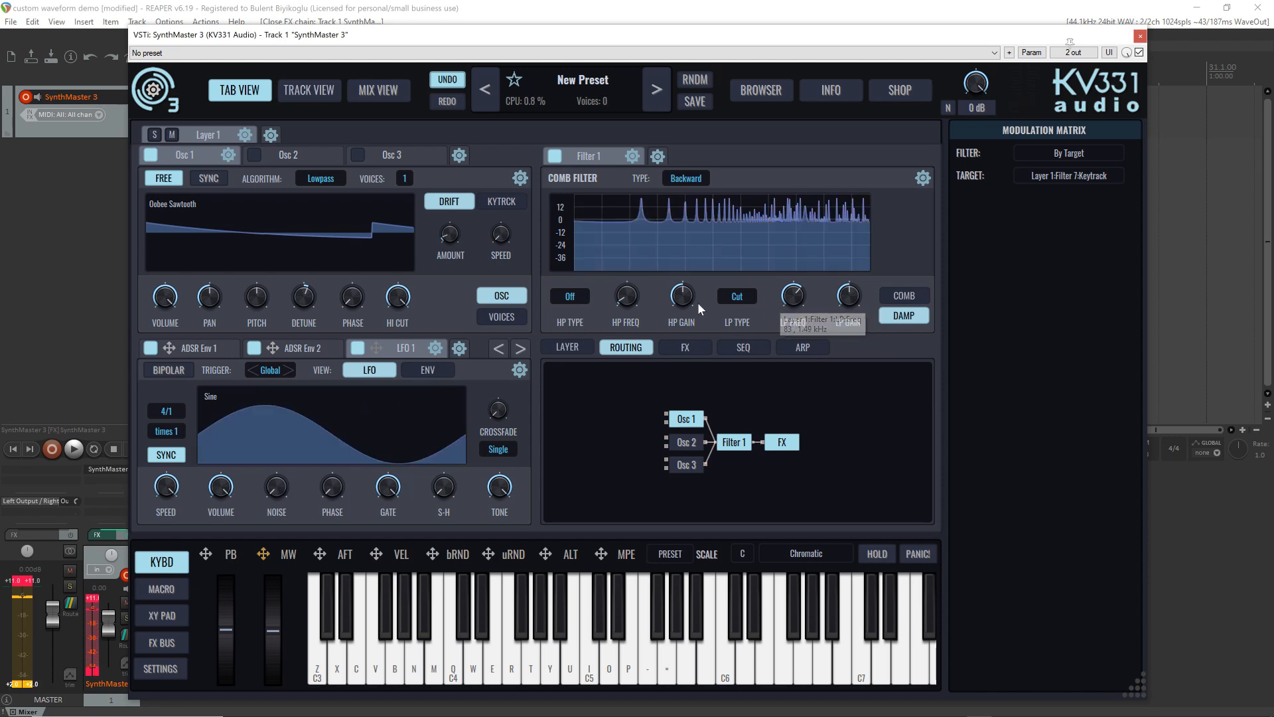
# Step: Set the comb filter's damping HP TYPE to Cut and raise its HP FREQ
pyautogui.click(573, 294)
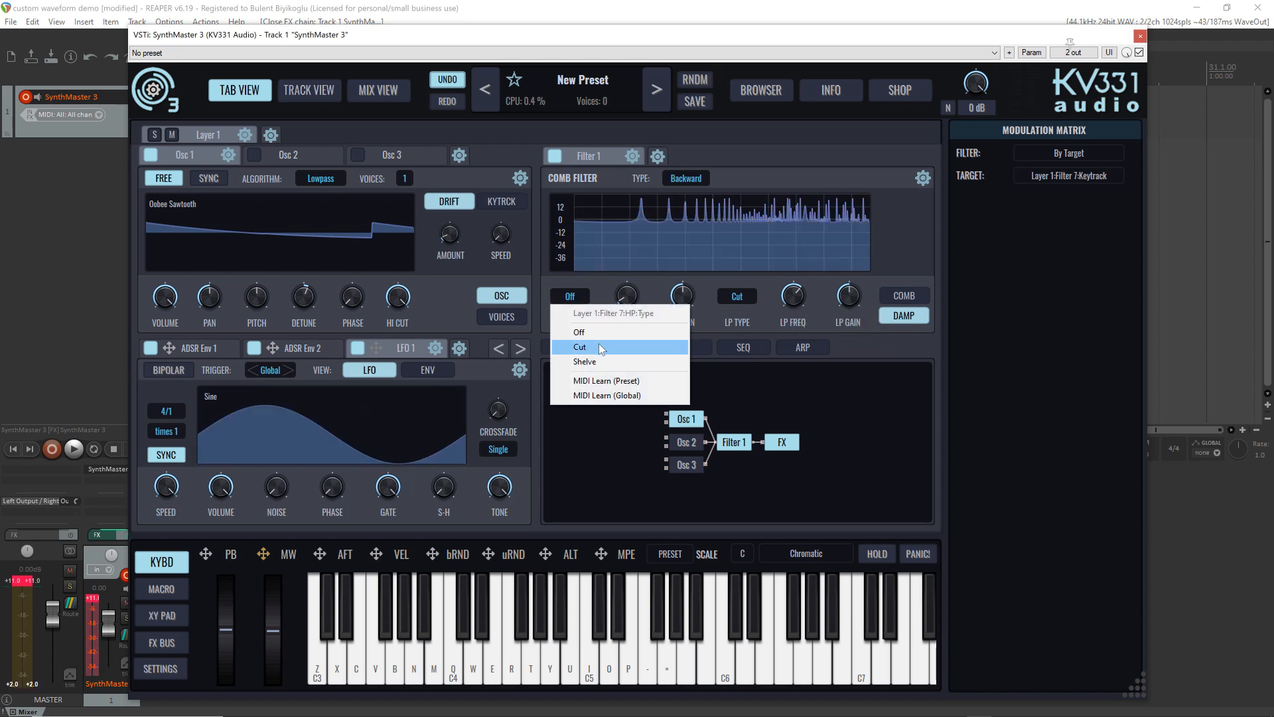
pyautogui.click(599, 343)
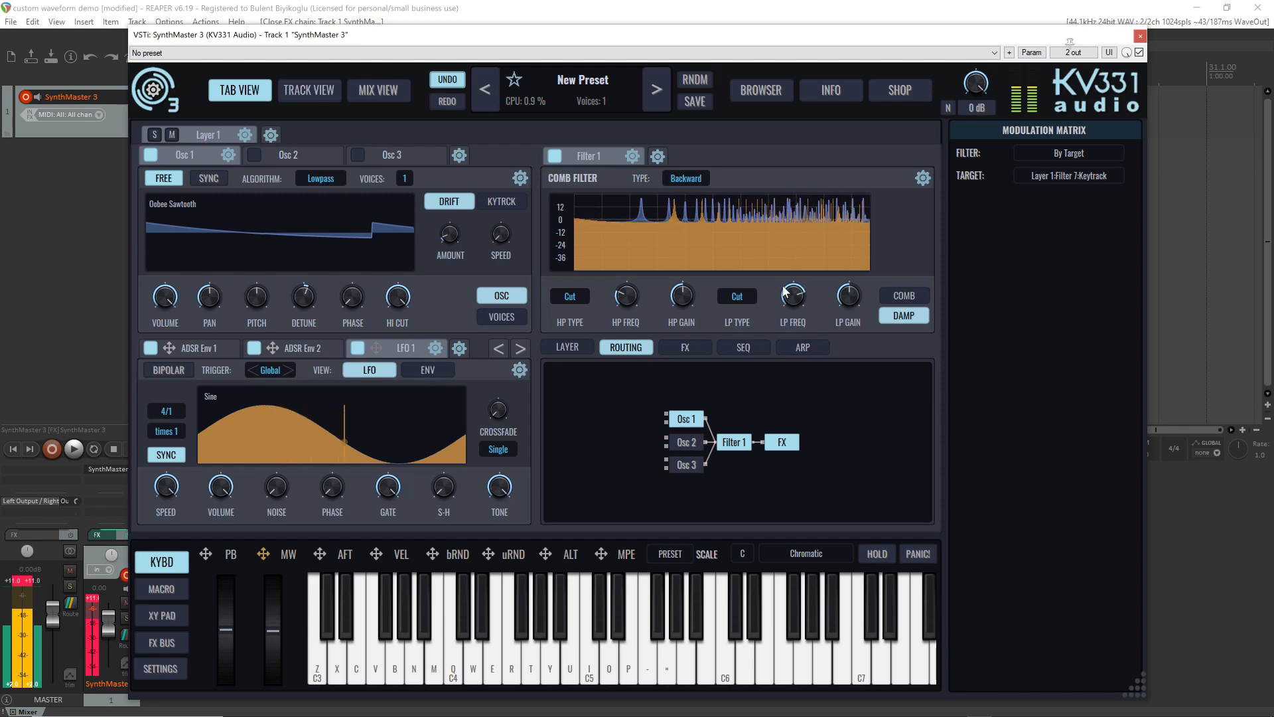
# Step: Adjust the comb filter's damping HP FREQ and set both its HP TYPE and LP TYPE to Shelve
pyautogui.moveTo(626, 306)
pyautogui.mouseDown()
pyautogui.moveTo(612, 272)
pyautogui.moveTo(631, 324)
pyautogui.moveTo(611, 267)
pyautogui.moveTo(620, 297)
pyautogui.mouseUp()
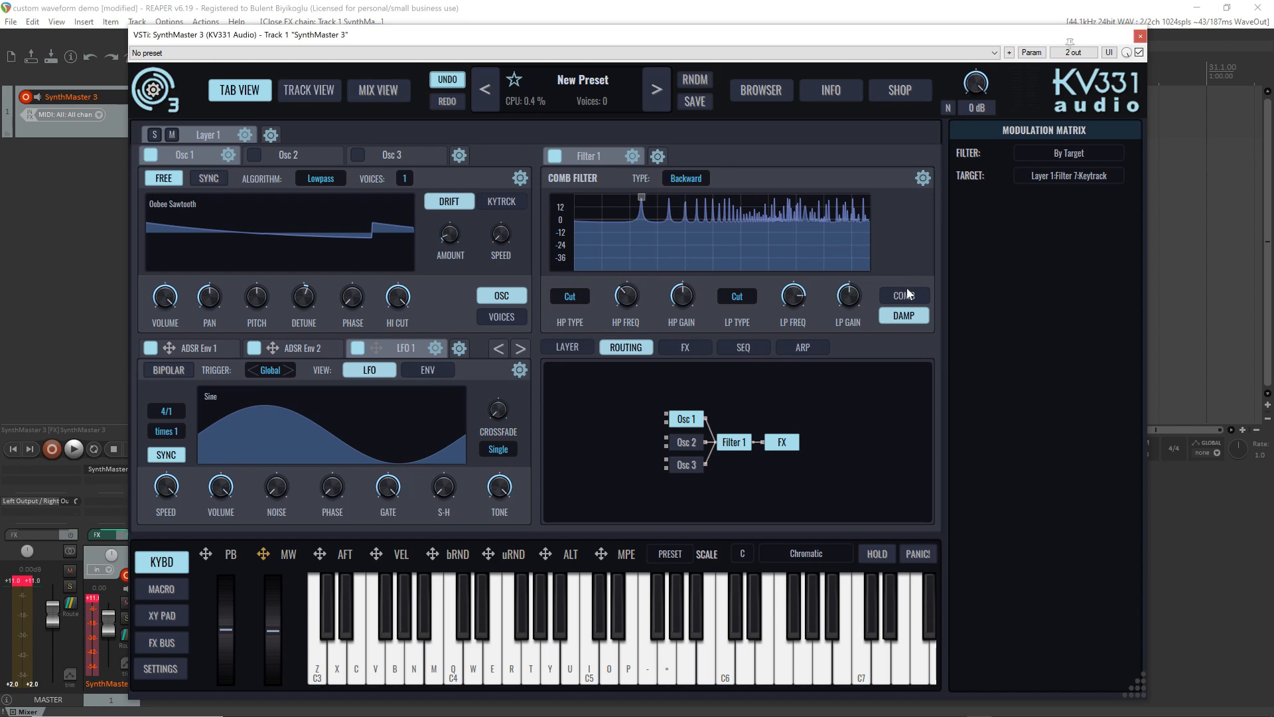
pyautogui.moveTo(634, 309)
pyautogui.click(564, 296)
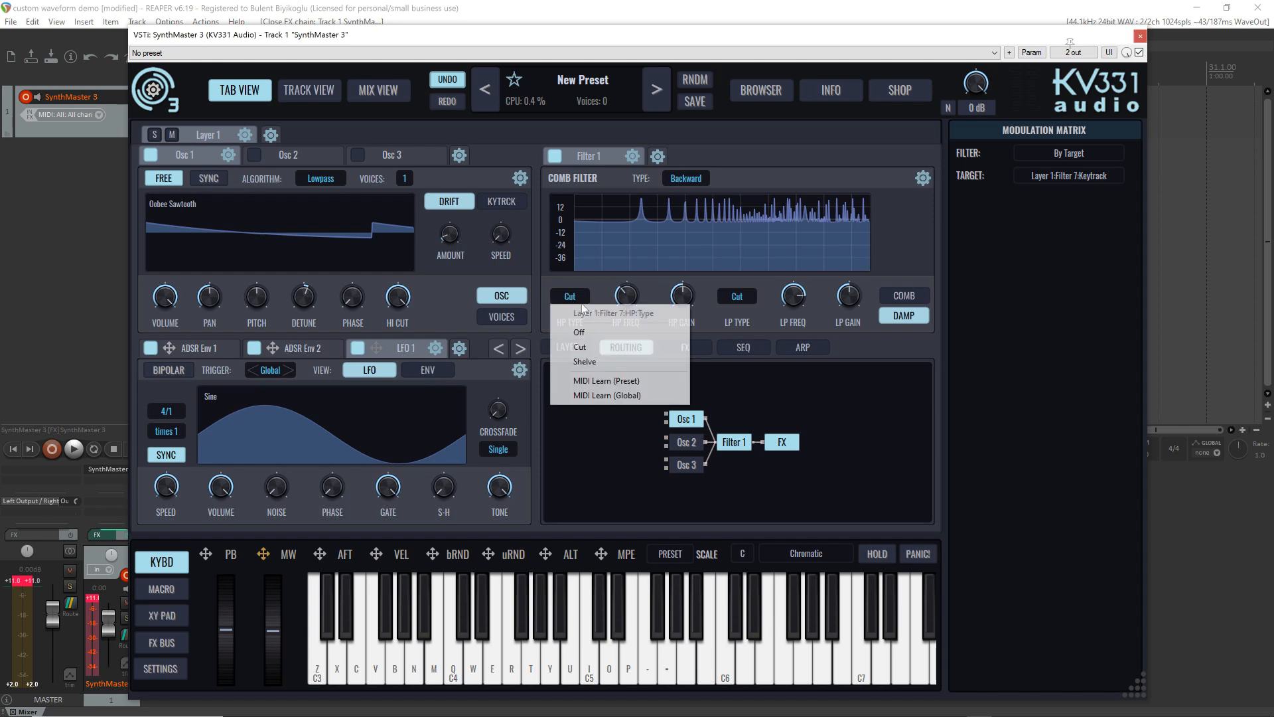
pyautogui.click(610, 366)
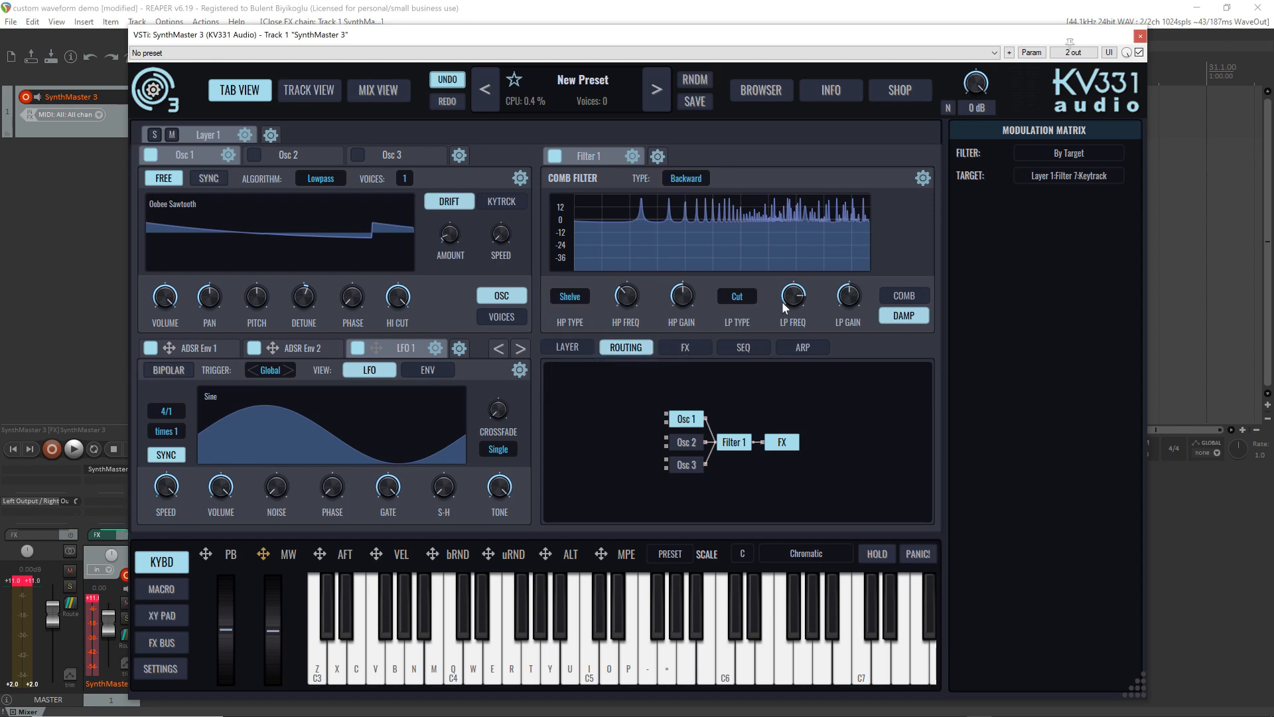
pyautogui.click(735, 296)
pyautogui.click(762, 362)
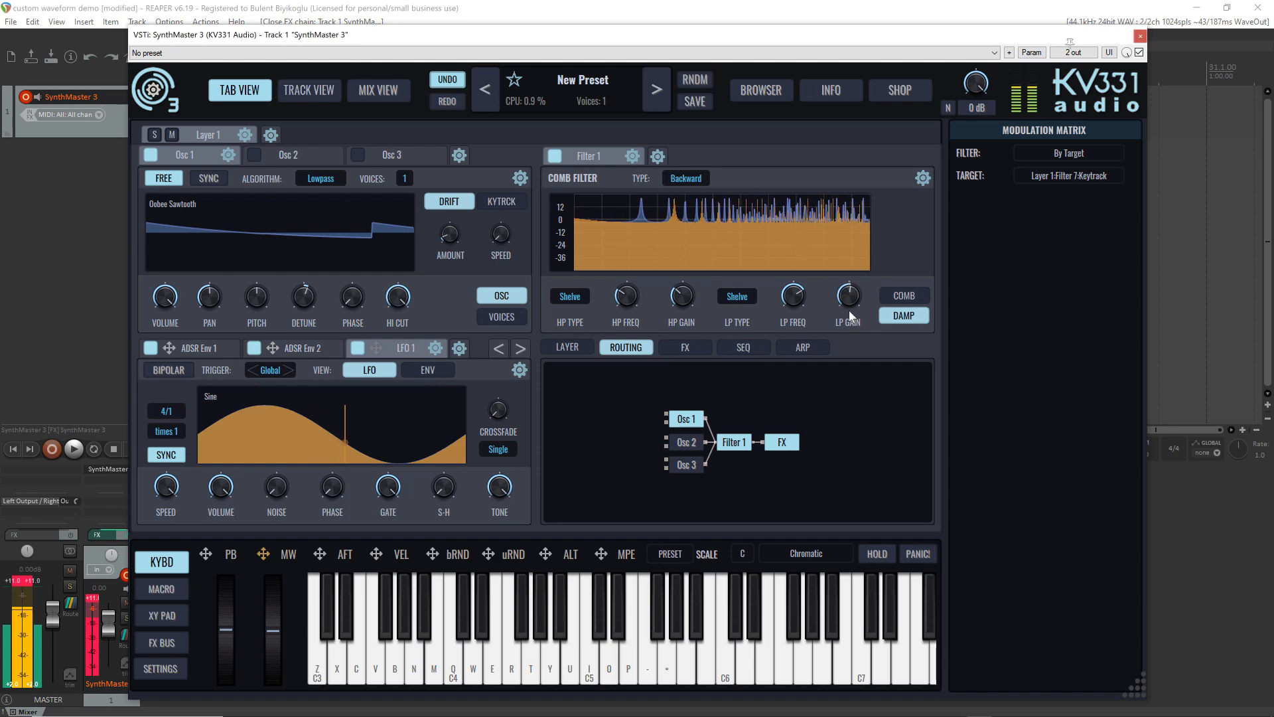
# Step: Set the comb filter's type to Forward and lower its feedback to 10.2 while playing notes
pyautogui.click(909, 297)
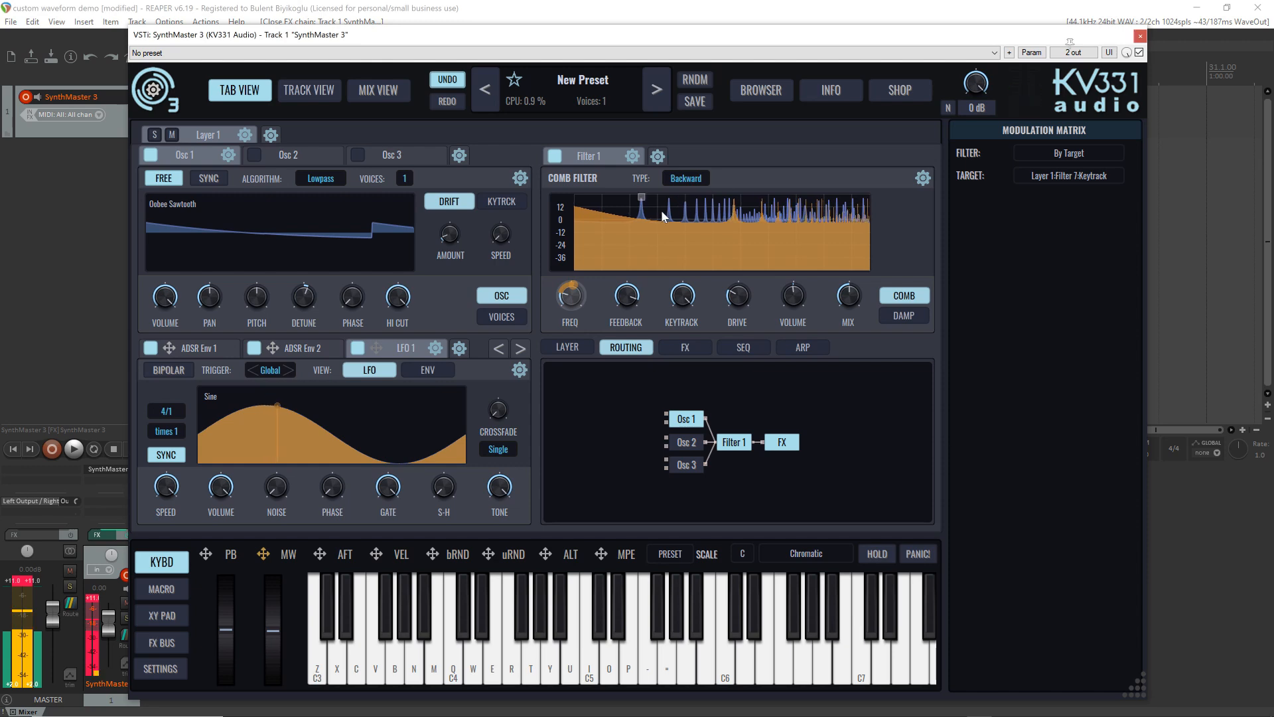
pyautogui.click(686, 175)
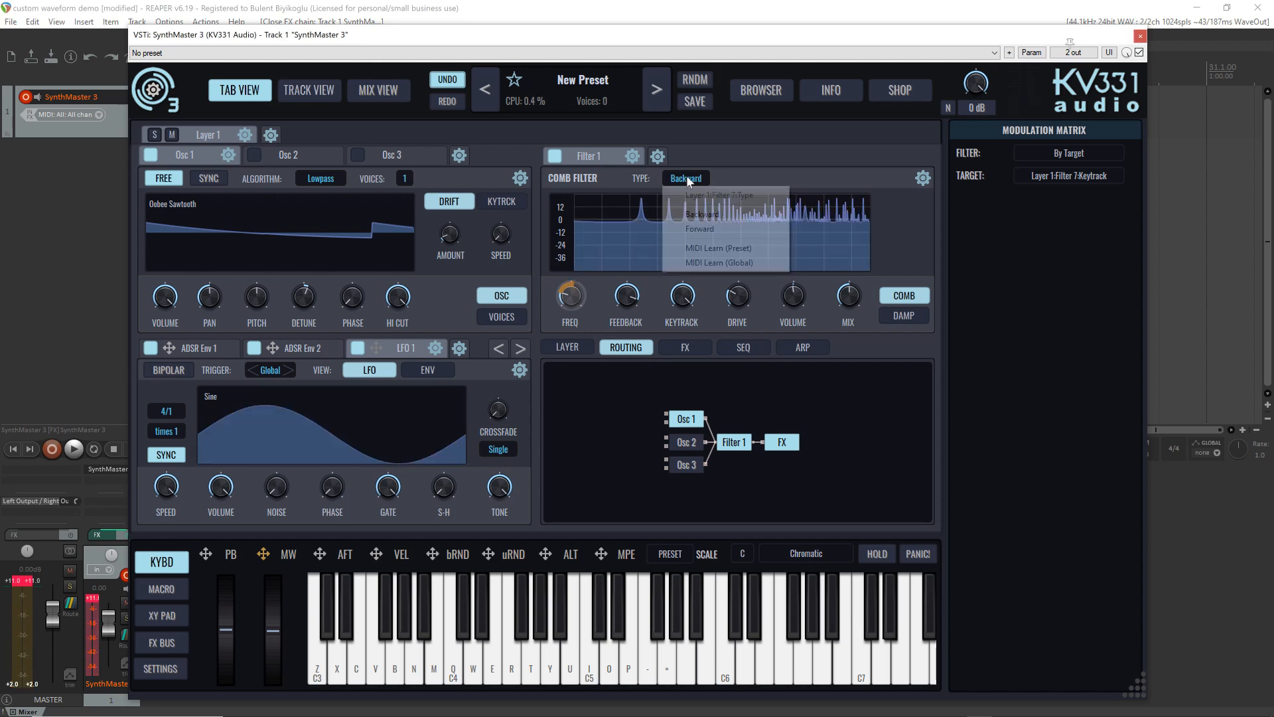
pyautogui.click(707, 226)
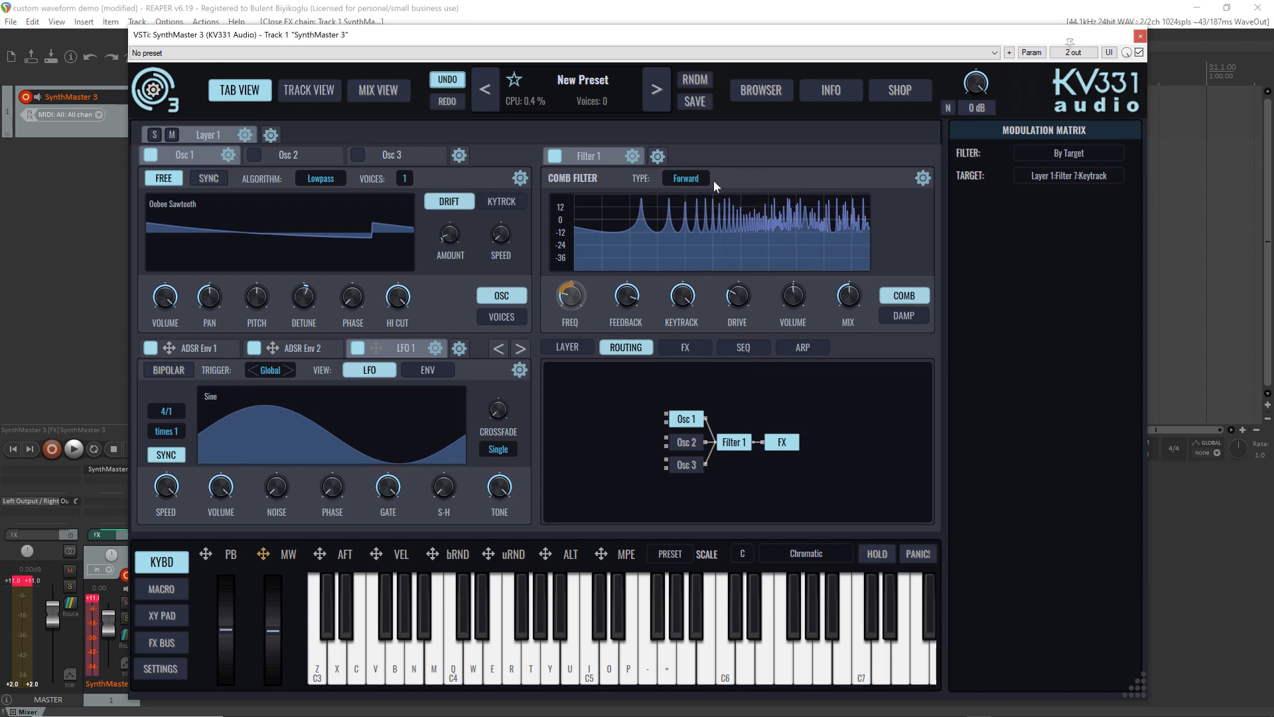
pyautogui.press('z')
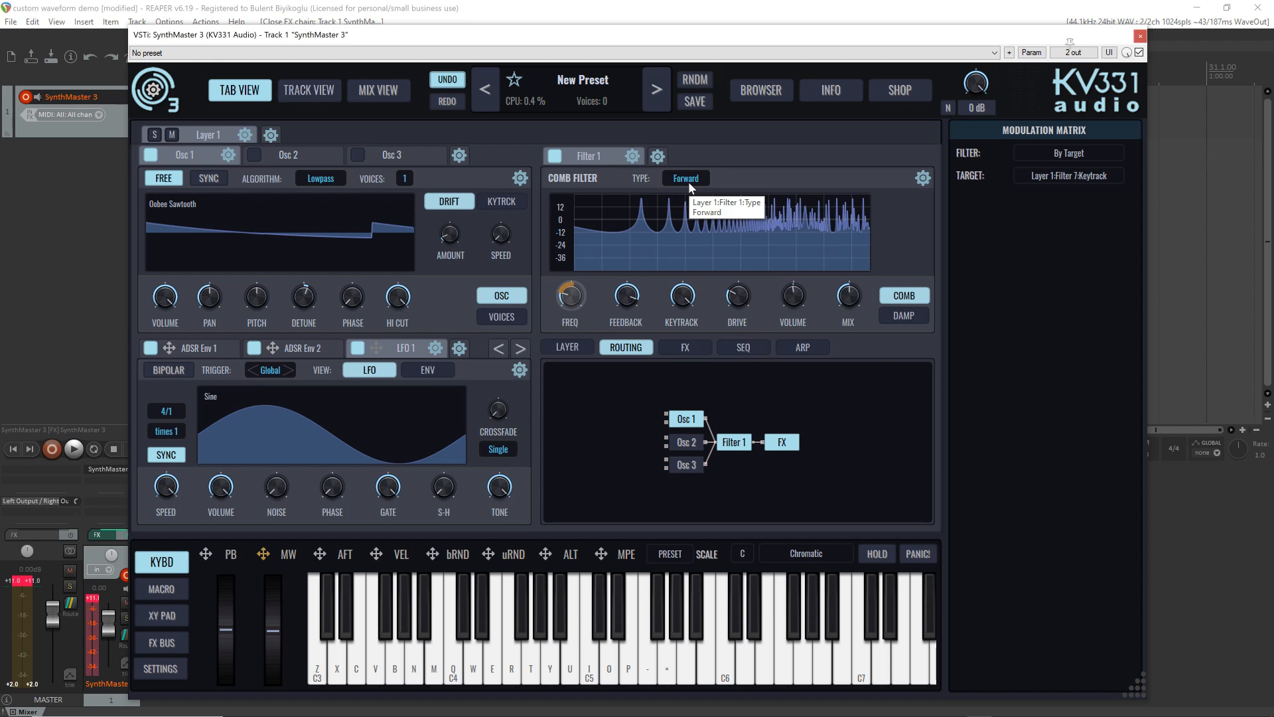
pyautogui.press('z')
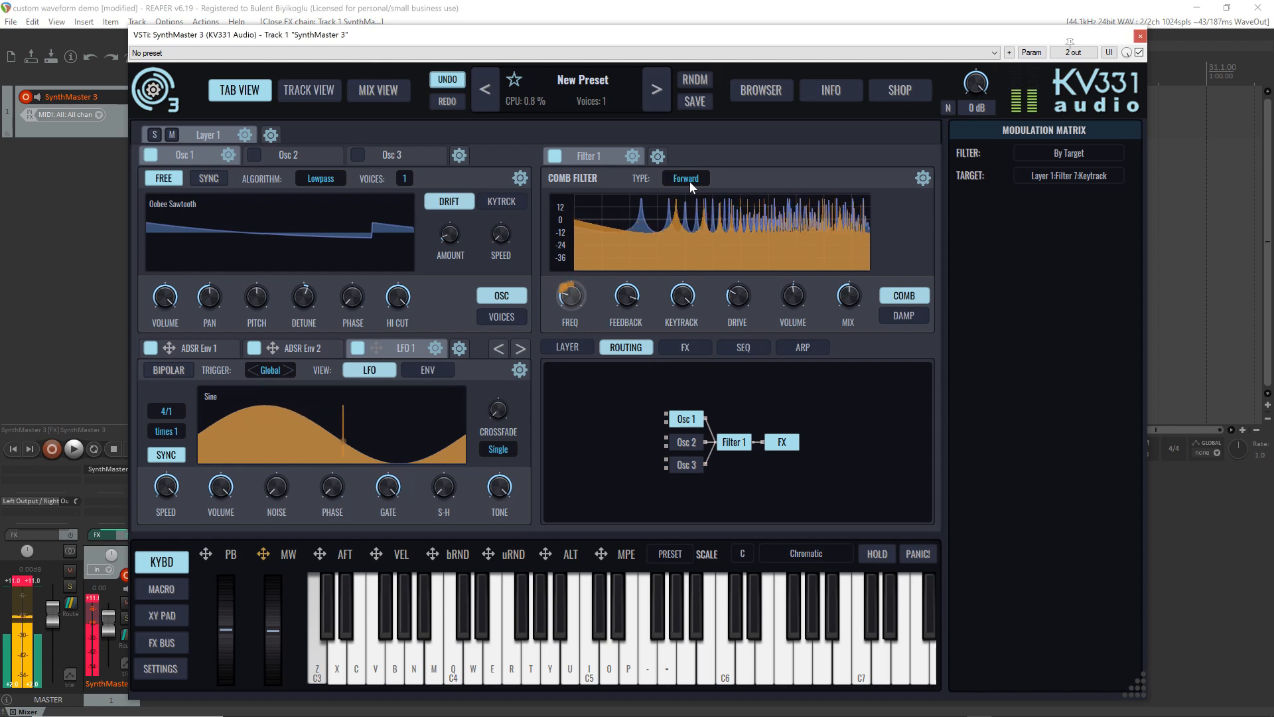
pyautogui.press('z')
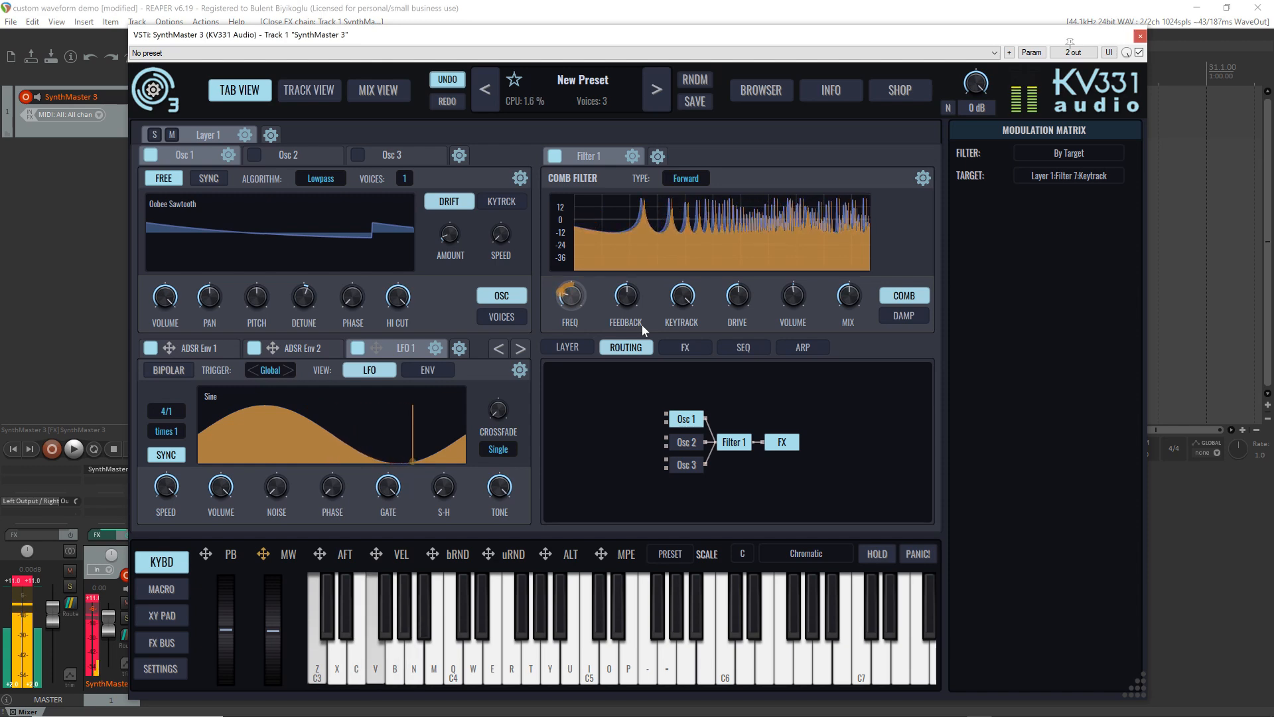
pyautogui.moveTo(635, 298)
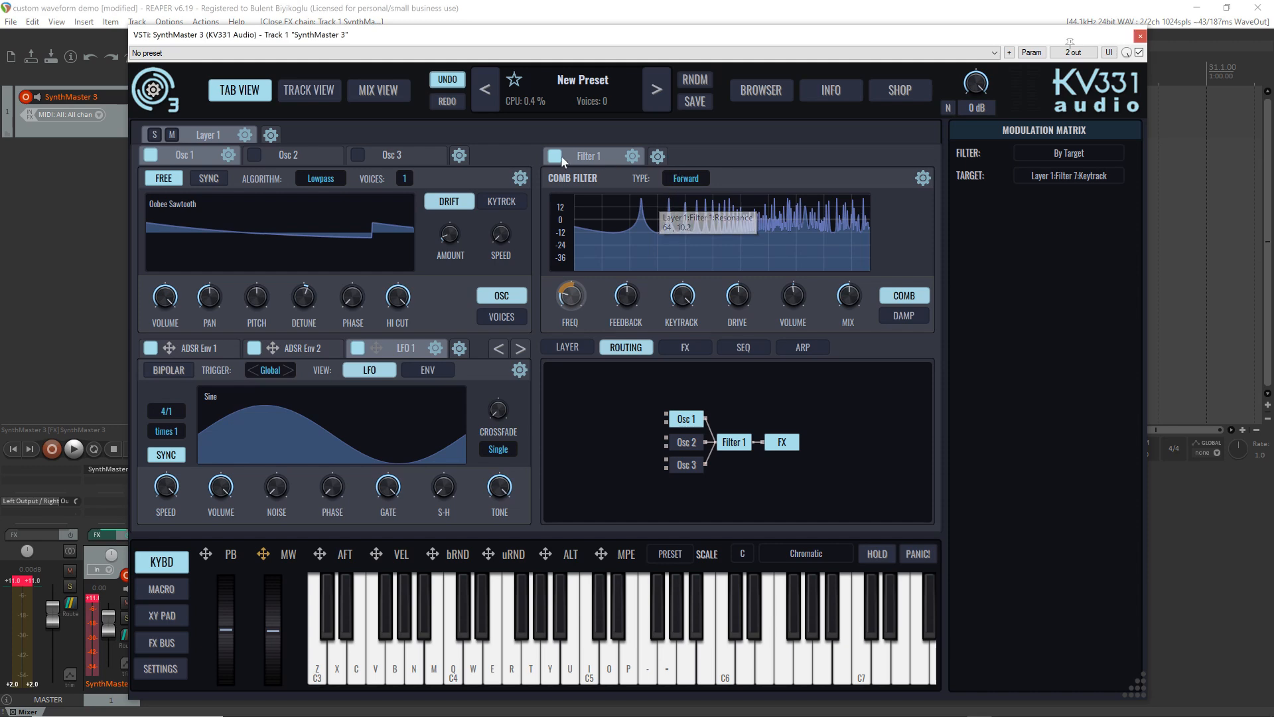
# Step: Set Osc 1's waveform to White Noise and remove the LFO modulation from the comb filter's FREQ
pyautogui.click(181, 225)
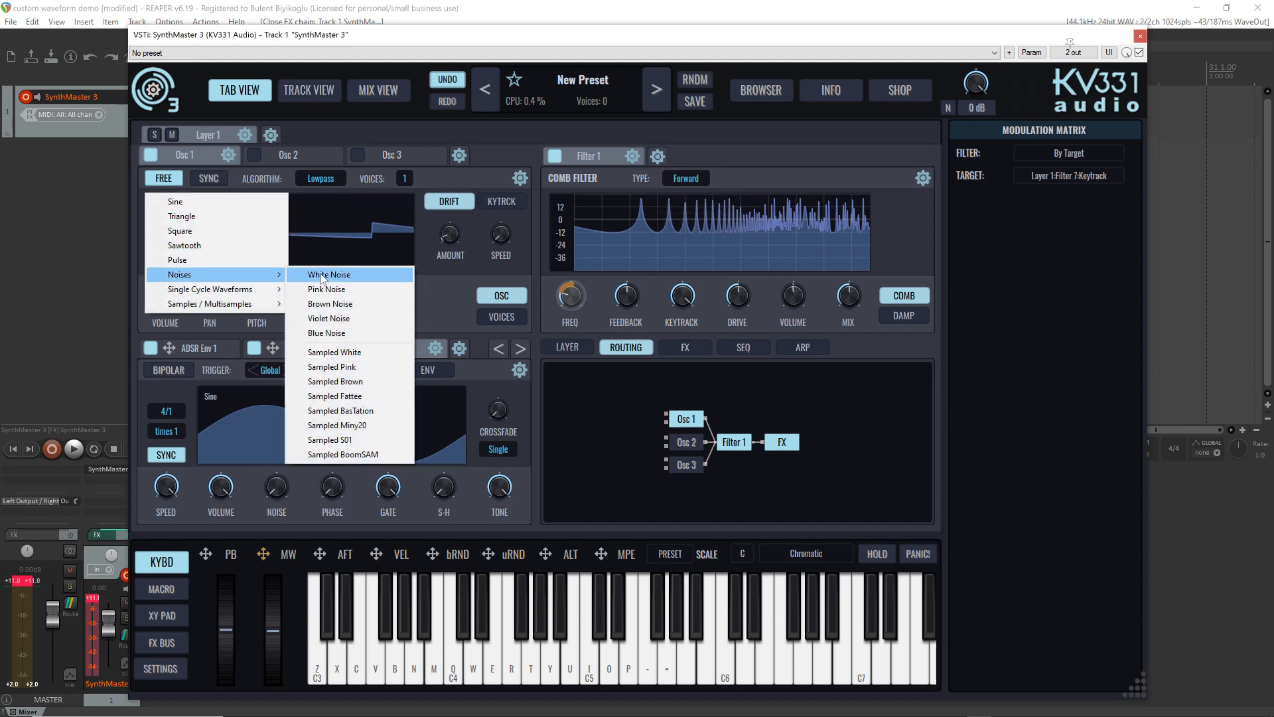
pyautogui.click(329, 274)
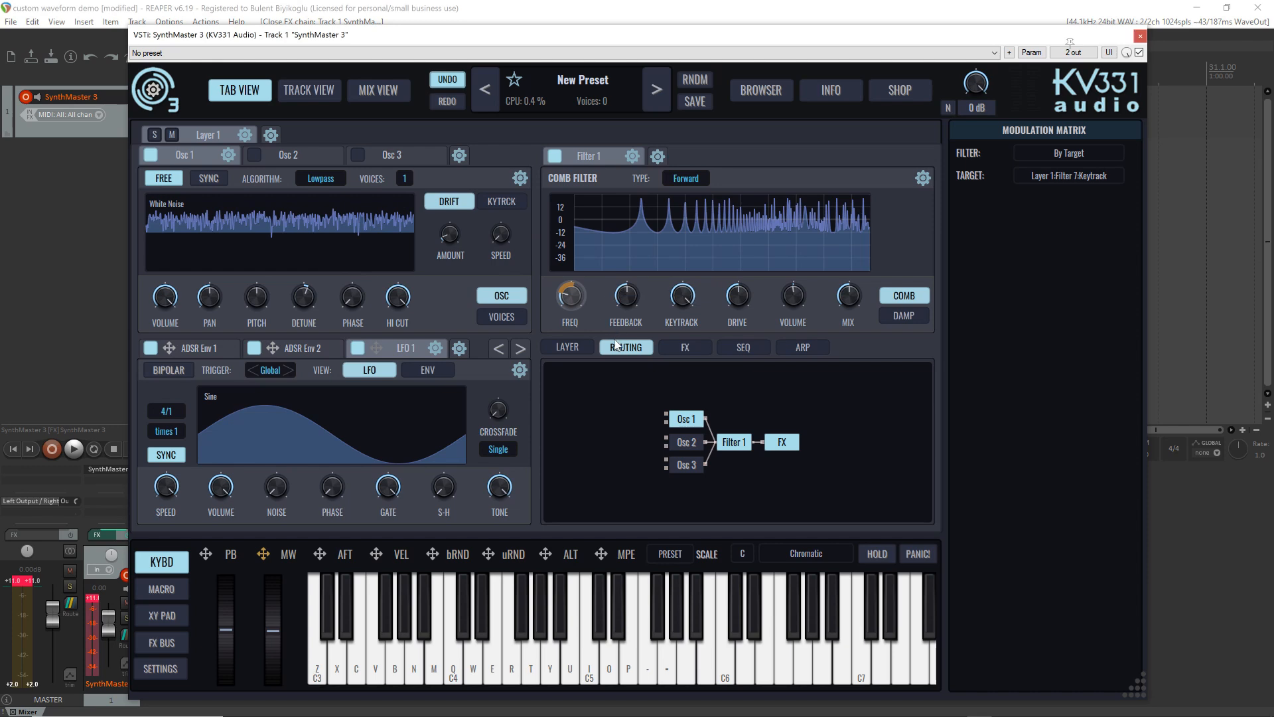
pyautogui.rightClick(580, 300)
pyautogui.click(627, 376)
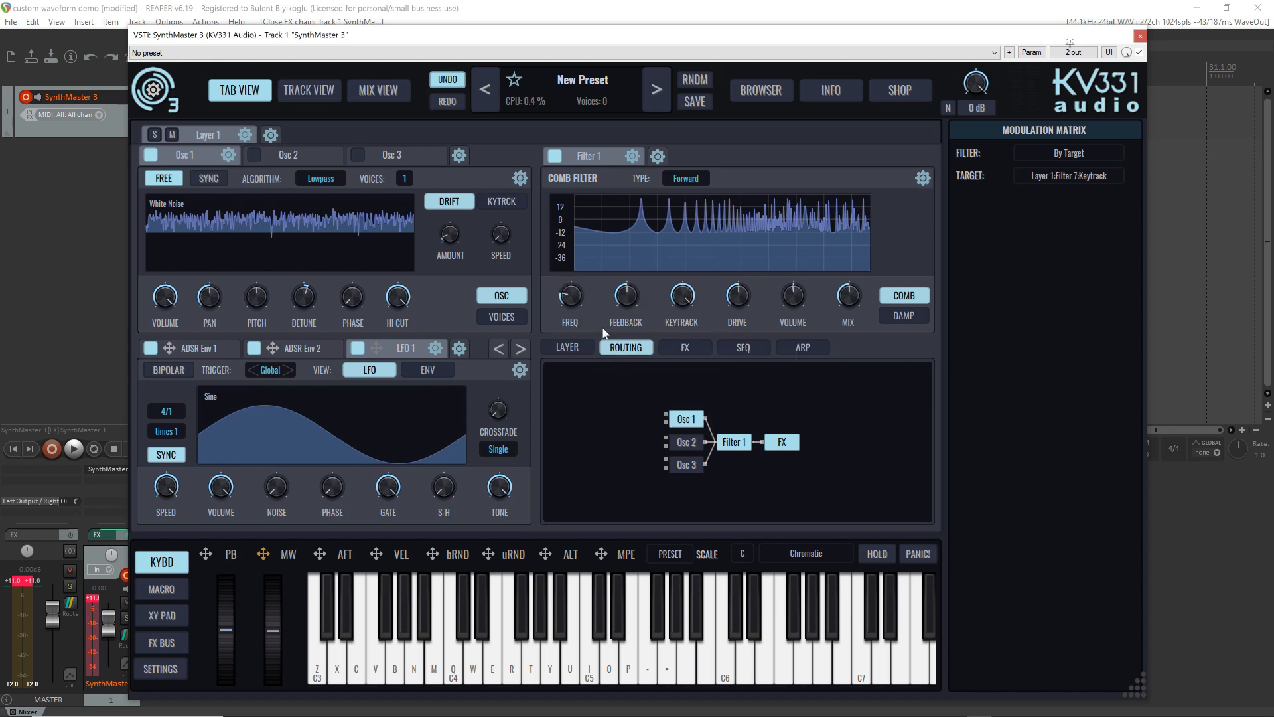
# Step: Raise the comb filter's FREQ to 78 Hz and play the C3 note to hear the filtered noise
pyautogui.scroll(1, 569, 299)
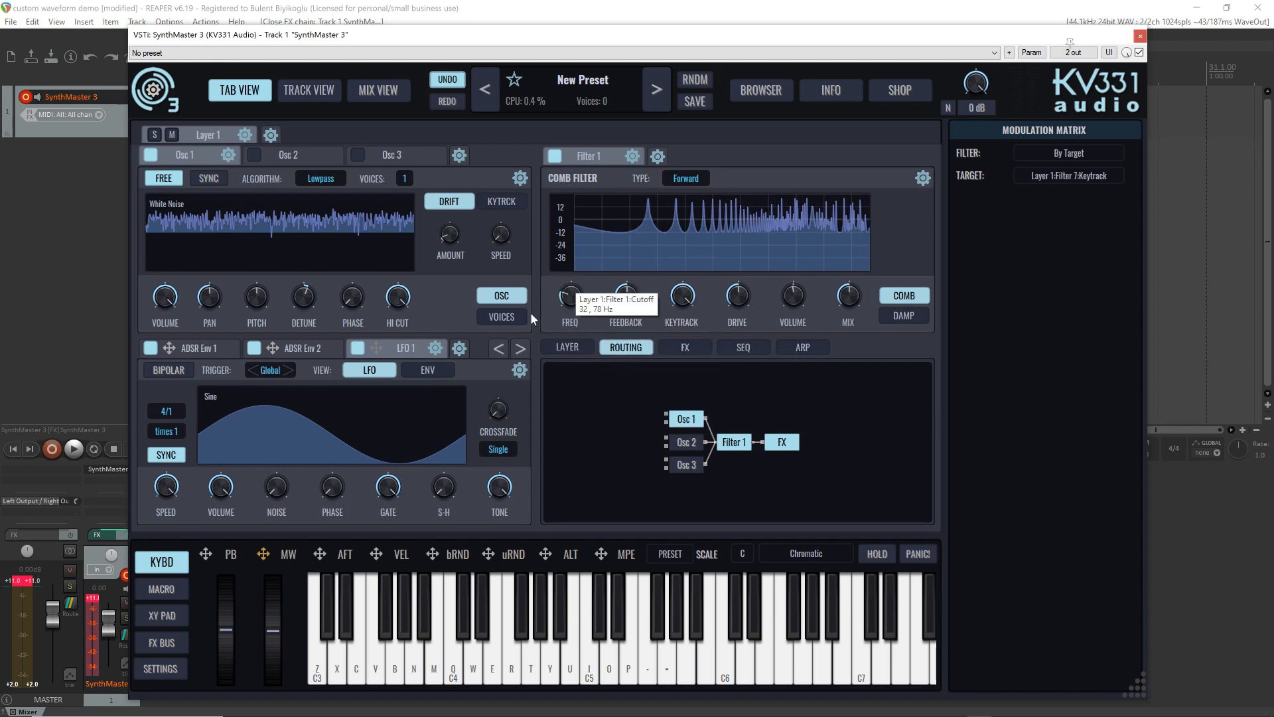
pyautogui.moveTo(627, 300)
pyautogui.press('z')
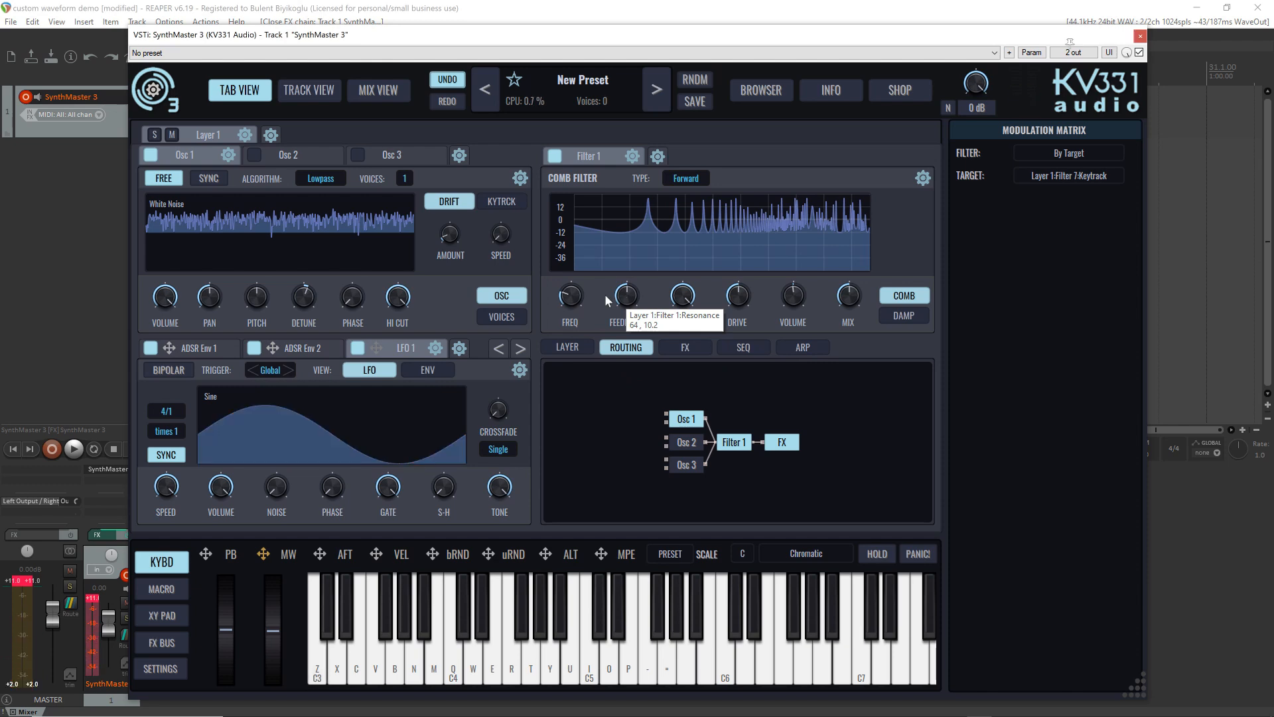
pyautogui.press('z')
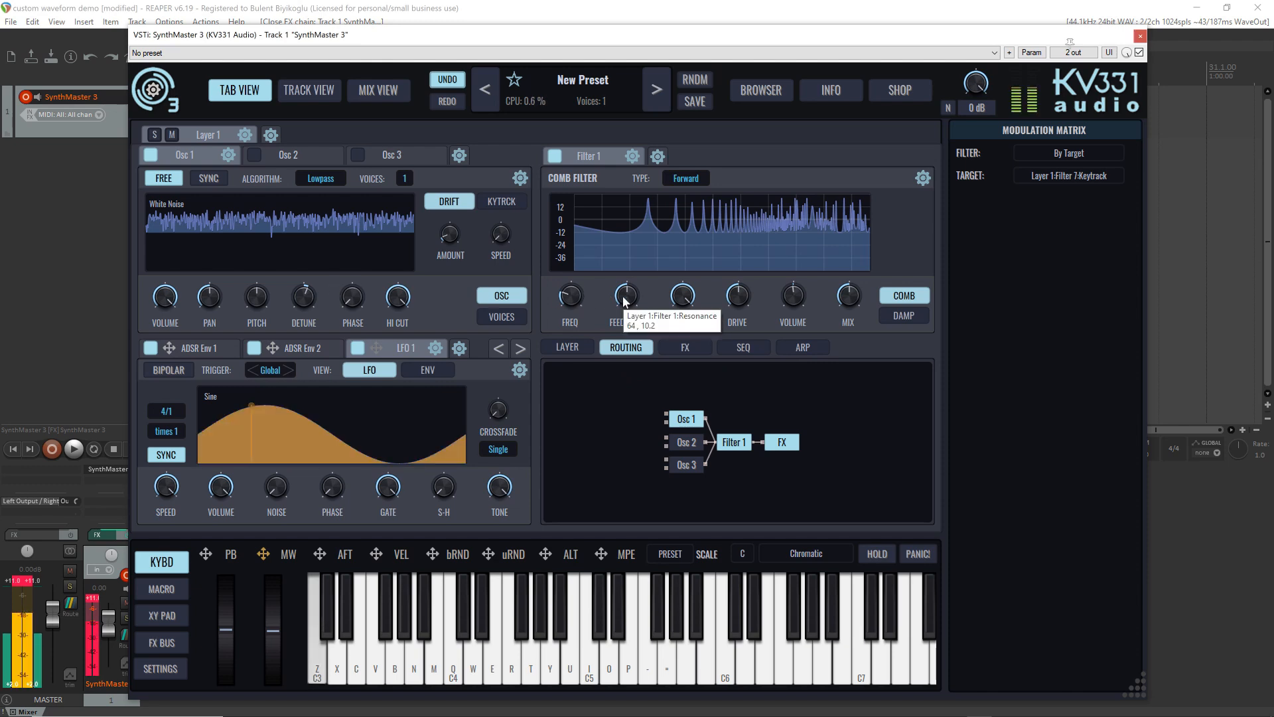
# Step: Add the BC FreqAnalyst 2 plugin to REAPER's master track and arrange its window beside the synth's filter controls
pyautogui.moveTo(401, 39); pyautogui.dragTo(522, 49)
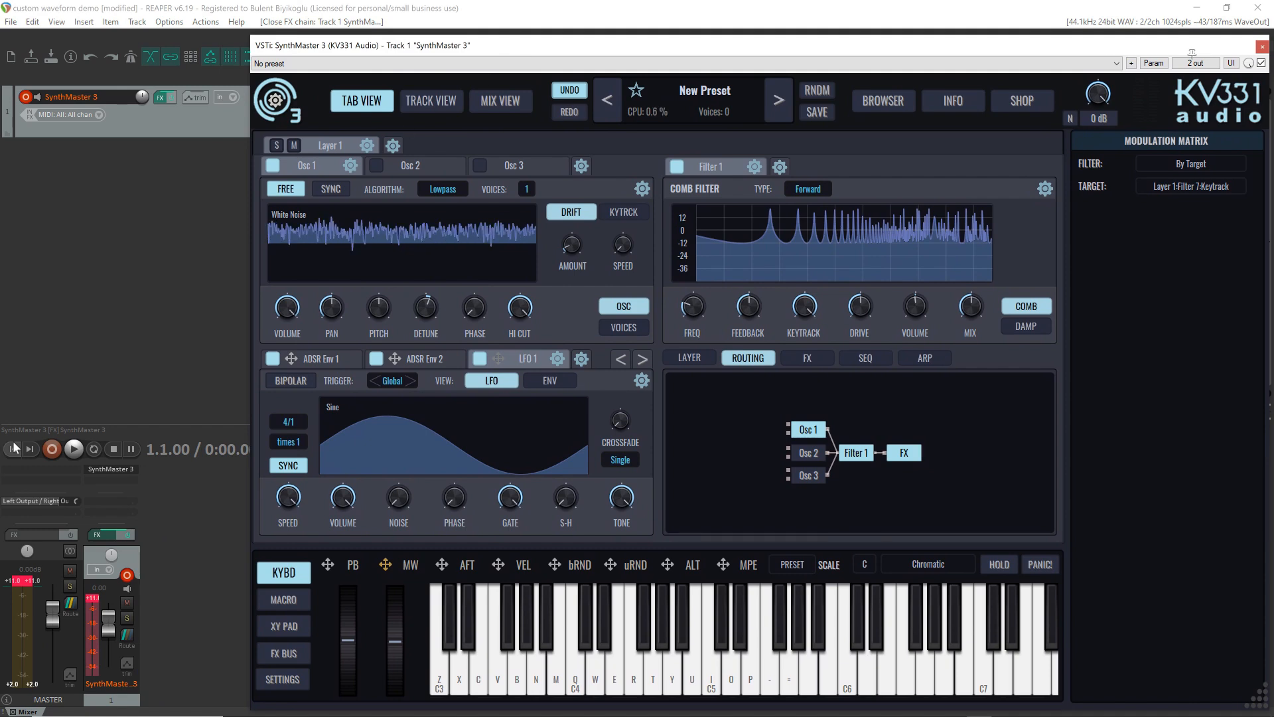
pyautogui.click(38, 534)
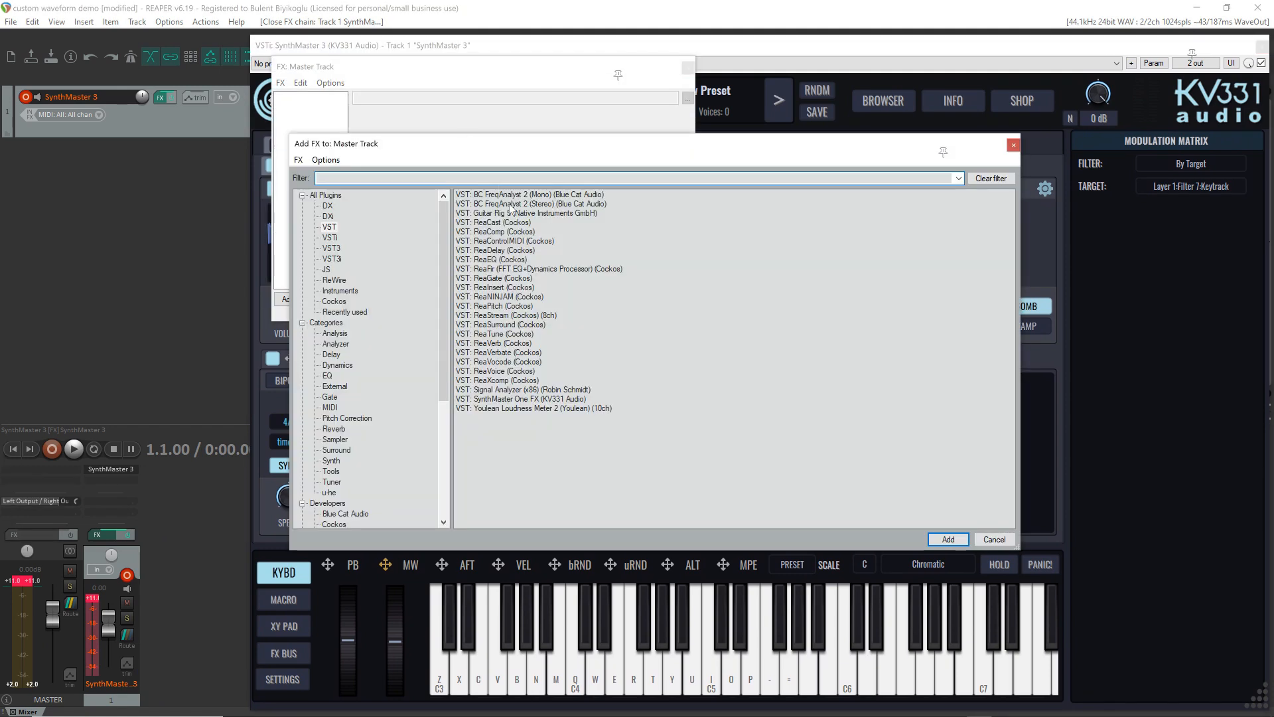
pyautogui.click(1012, 146)
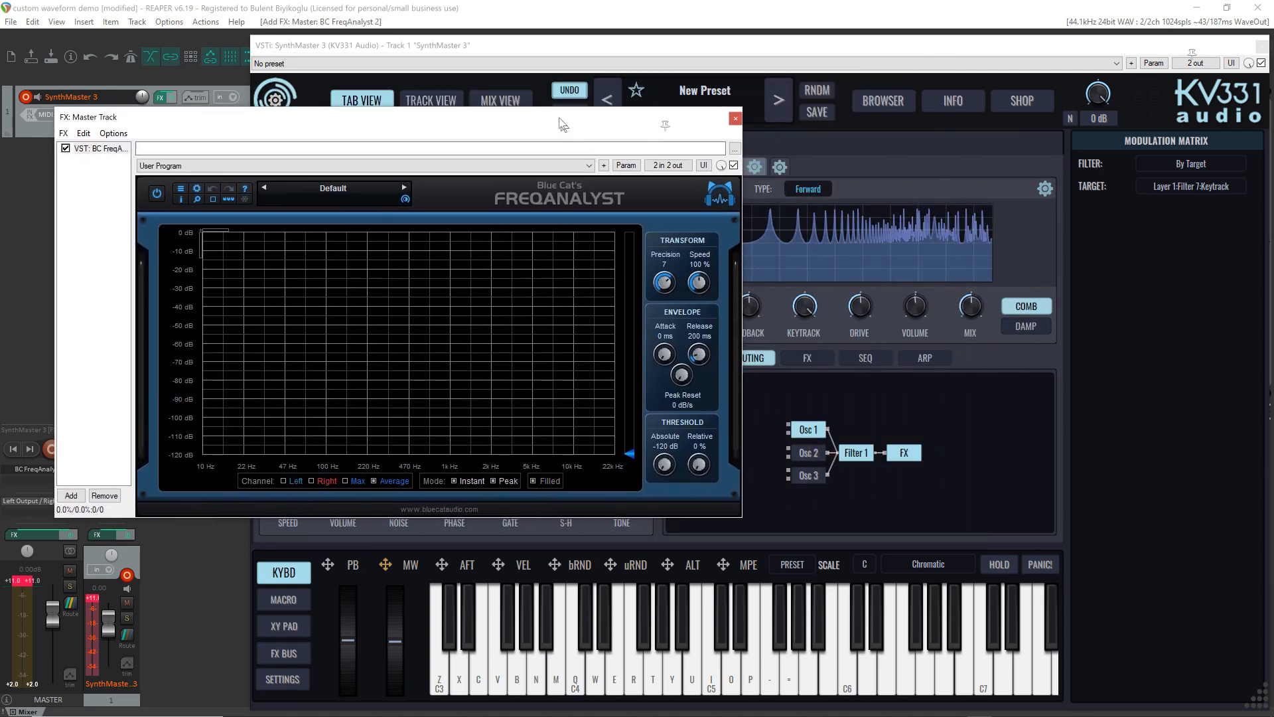
pyautogui.moveTo(561, 125); pyautogui.dragTo(524, 91)
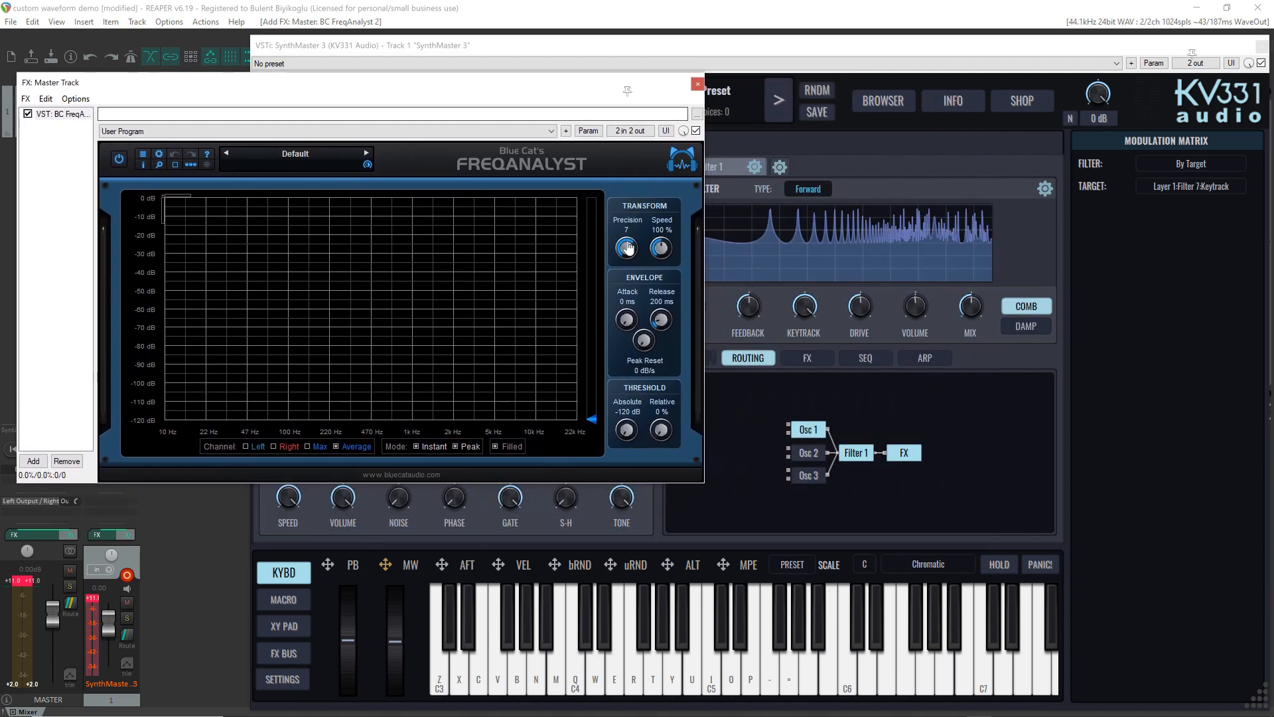
# Step: Set FreqAnalyst's precision to 10 and hide its Peak curve while playing the C3 note
pyautogui.moveTo(627, 248); pyautogui.dragTo(607, 171)
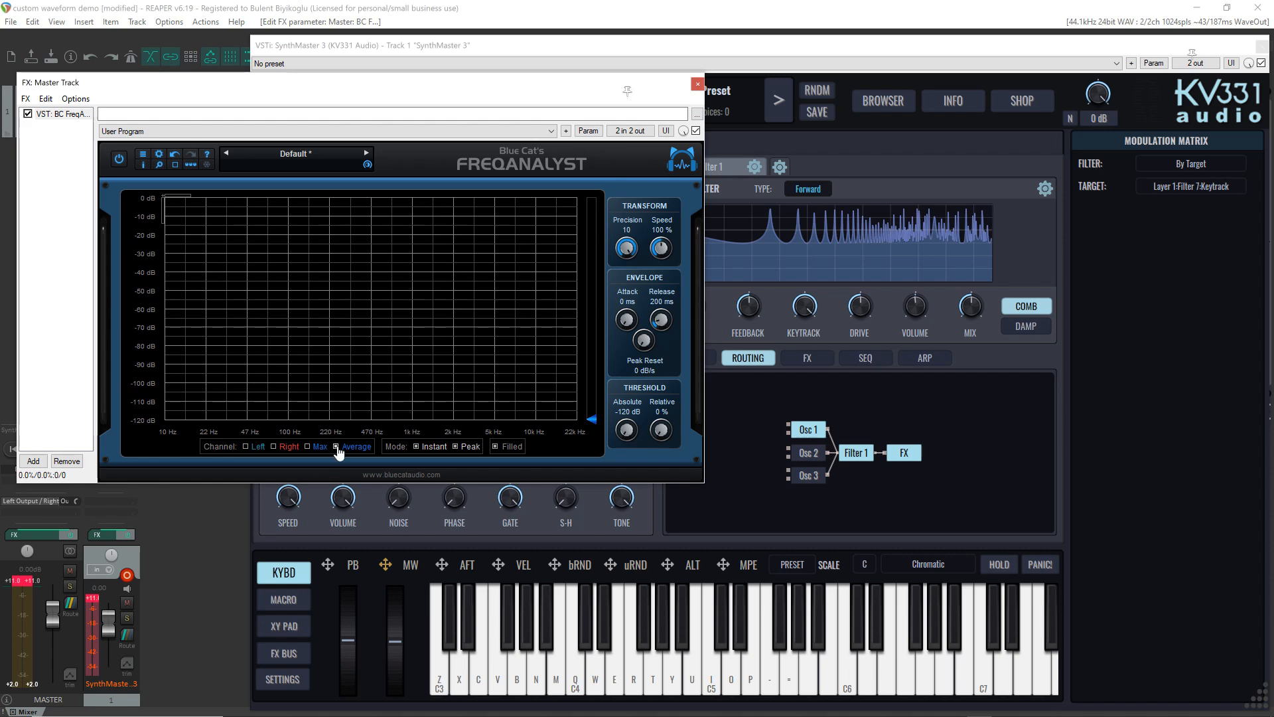
pyautogui.click(420, 449)
pyautogui.press('z')
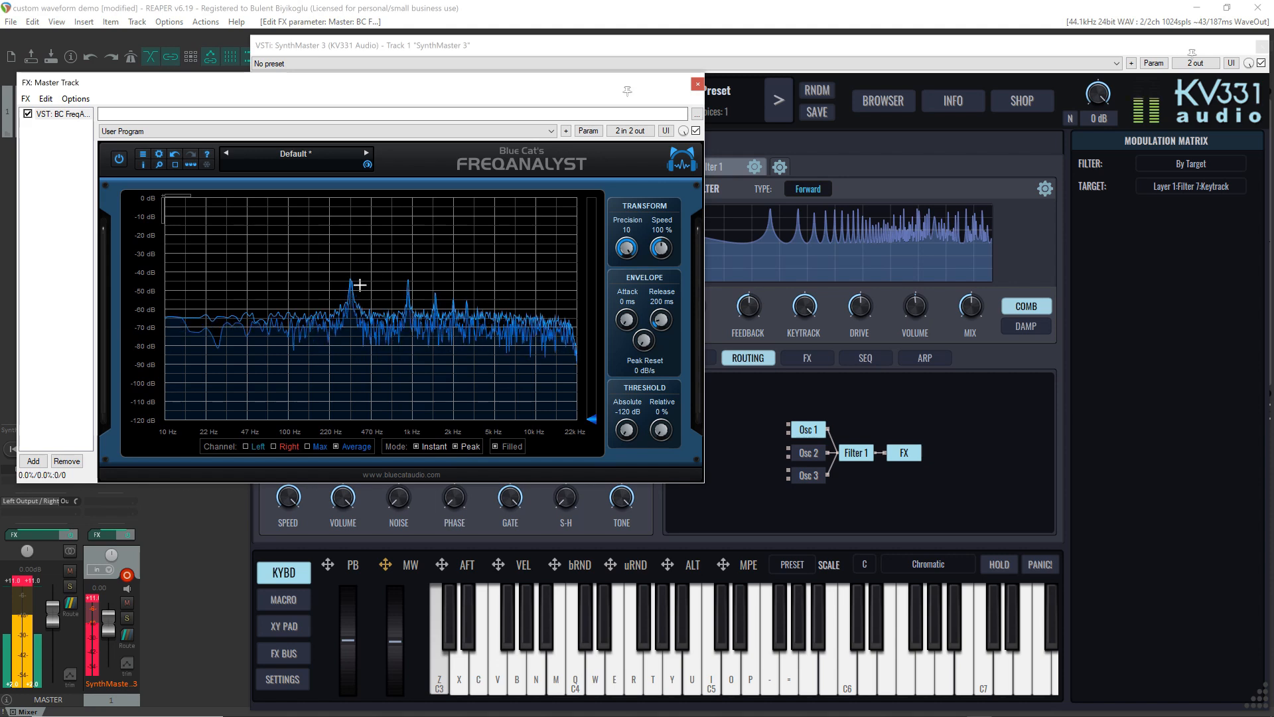
pyautogui.click(455, 446)
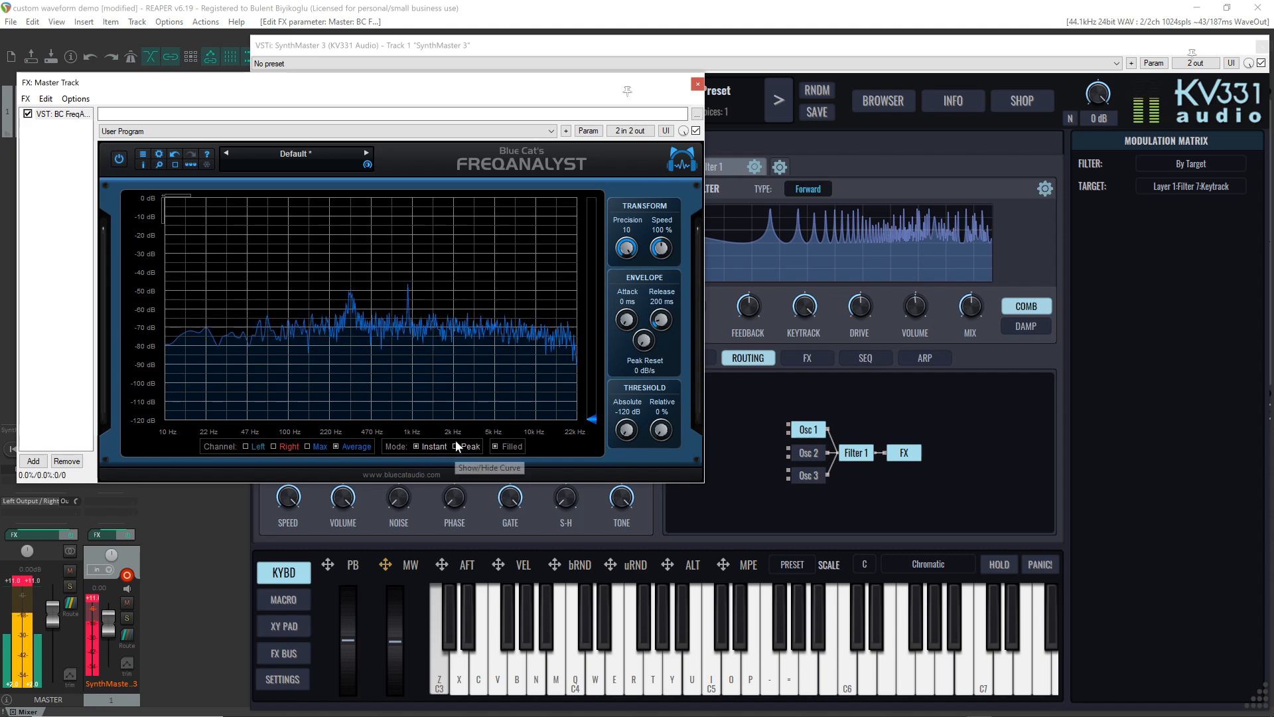
# Step: Raise the comb filter's feedback to 33.3 and finally 200, checking the noise spectrum in FreqAnalyst between changes
pyautogui.click(748, 307)
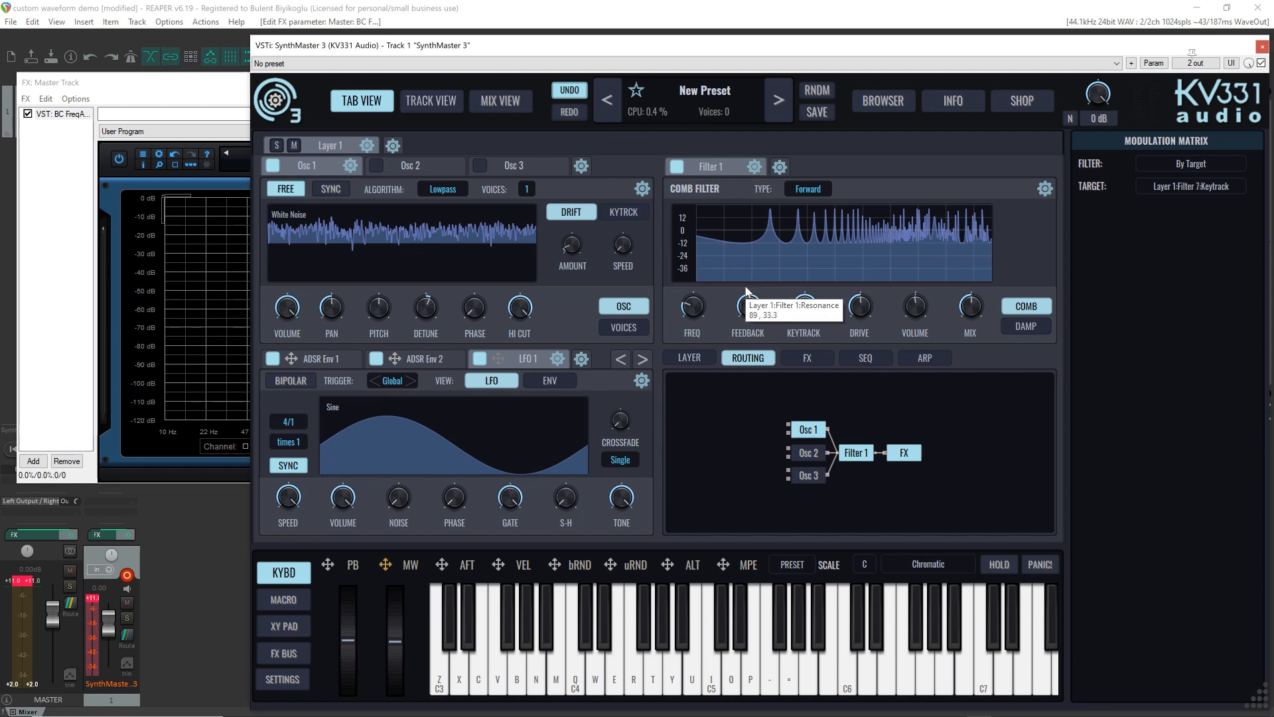
pyautogui.click(120, 81)
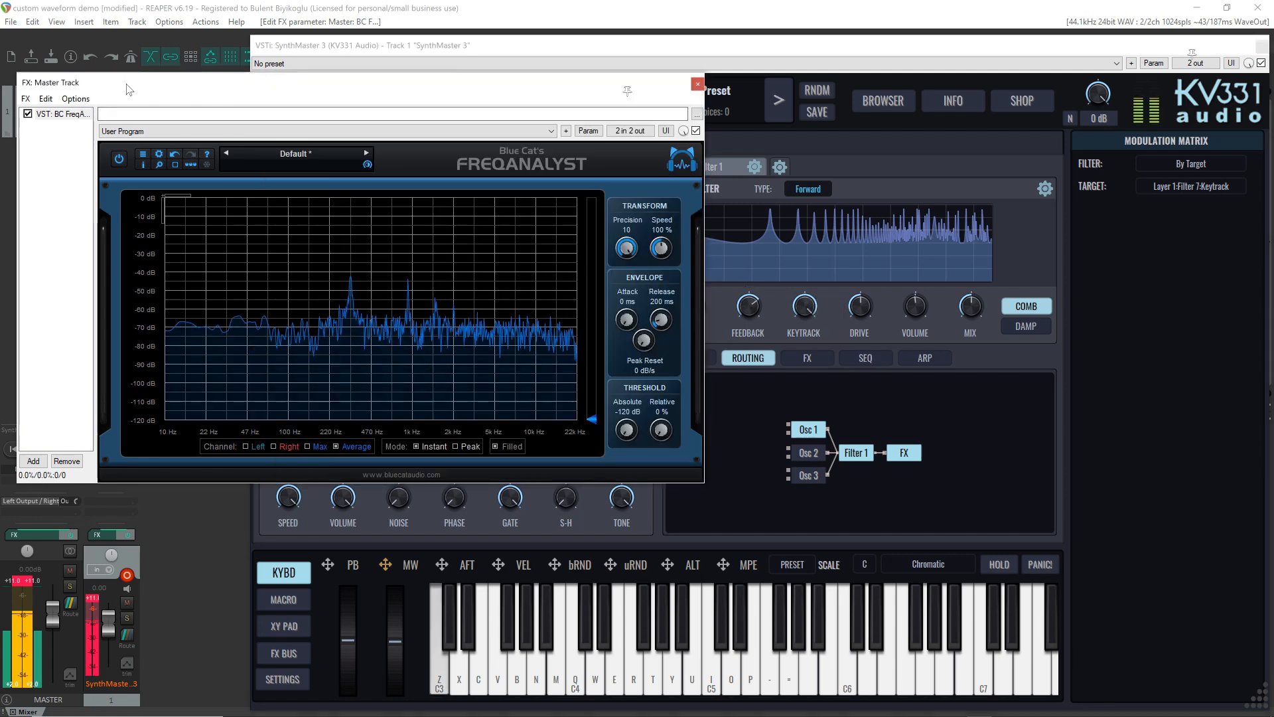
pyautogui.click(748, 307)
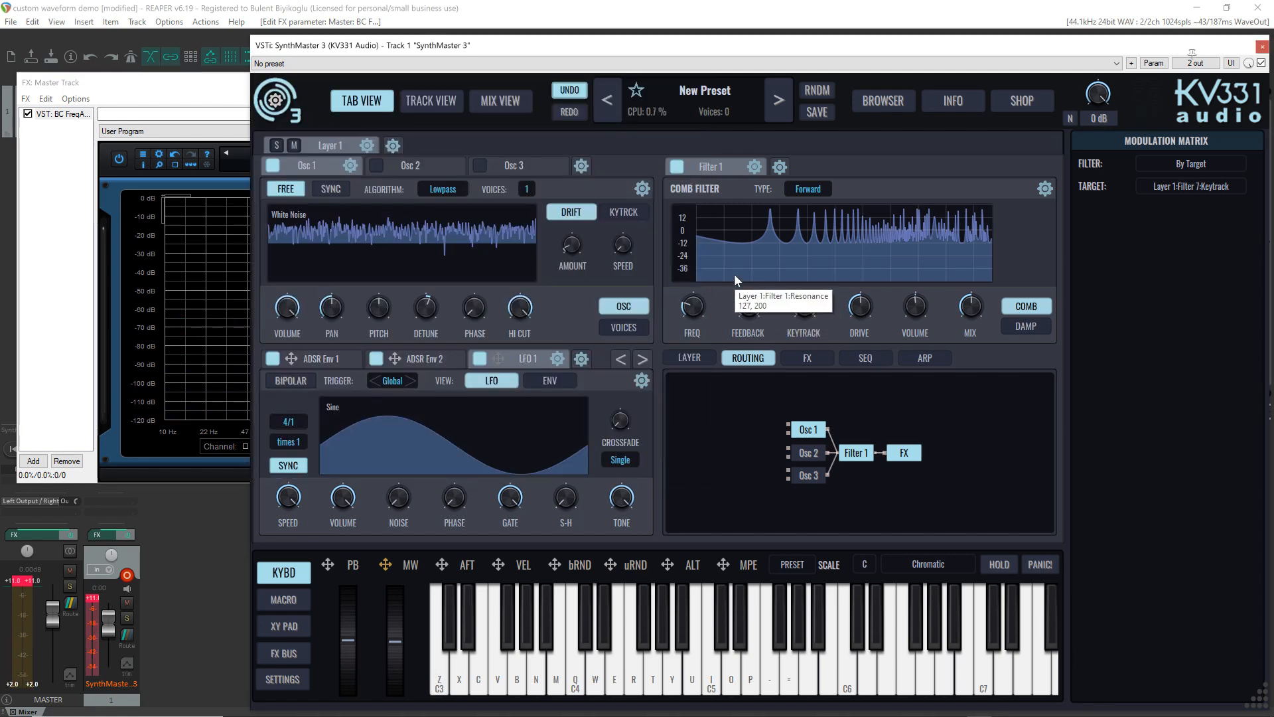
pyautogui.click(151, 87)
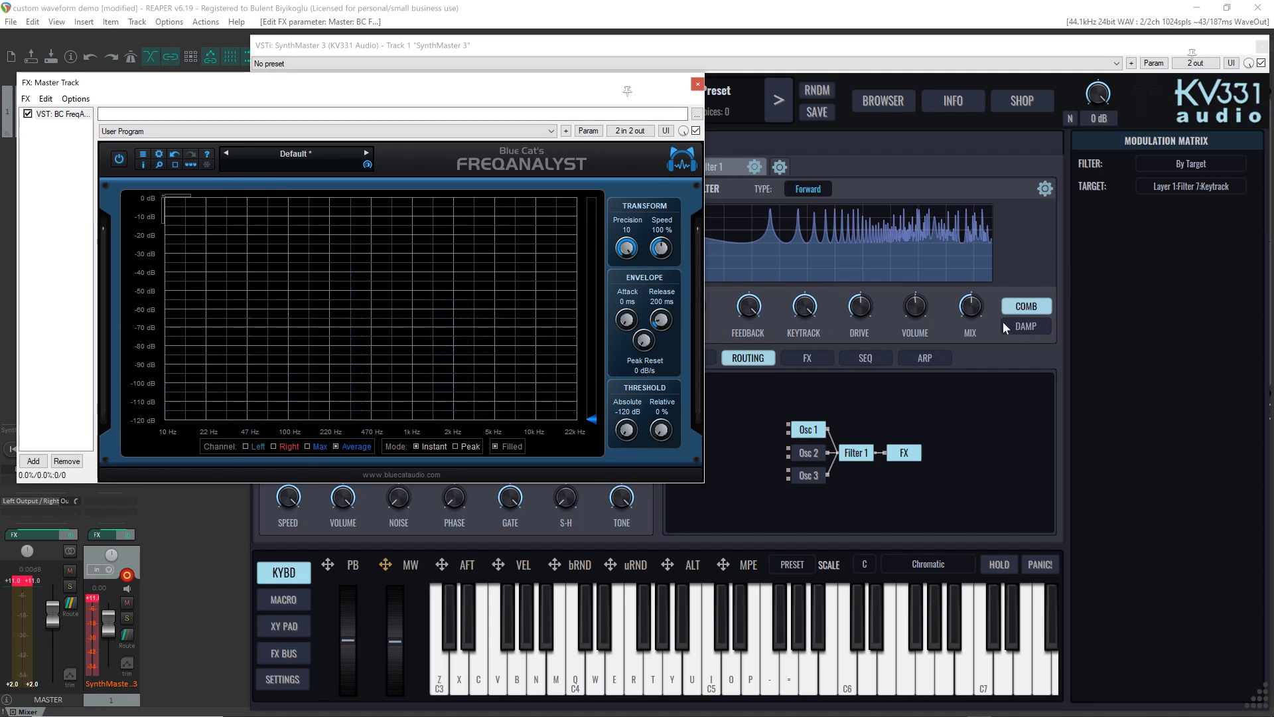
# Step: Set the comb filter's damping HP TYPE to Off and examine the played note's spectrum in FreqAnalyst
pyautogui.click(1025, 327)
pyautogui.click(690, 307)
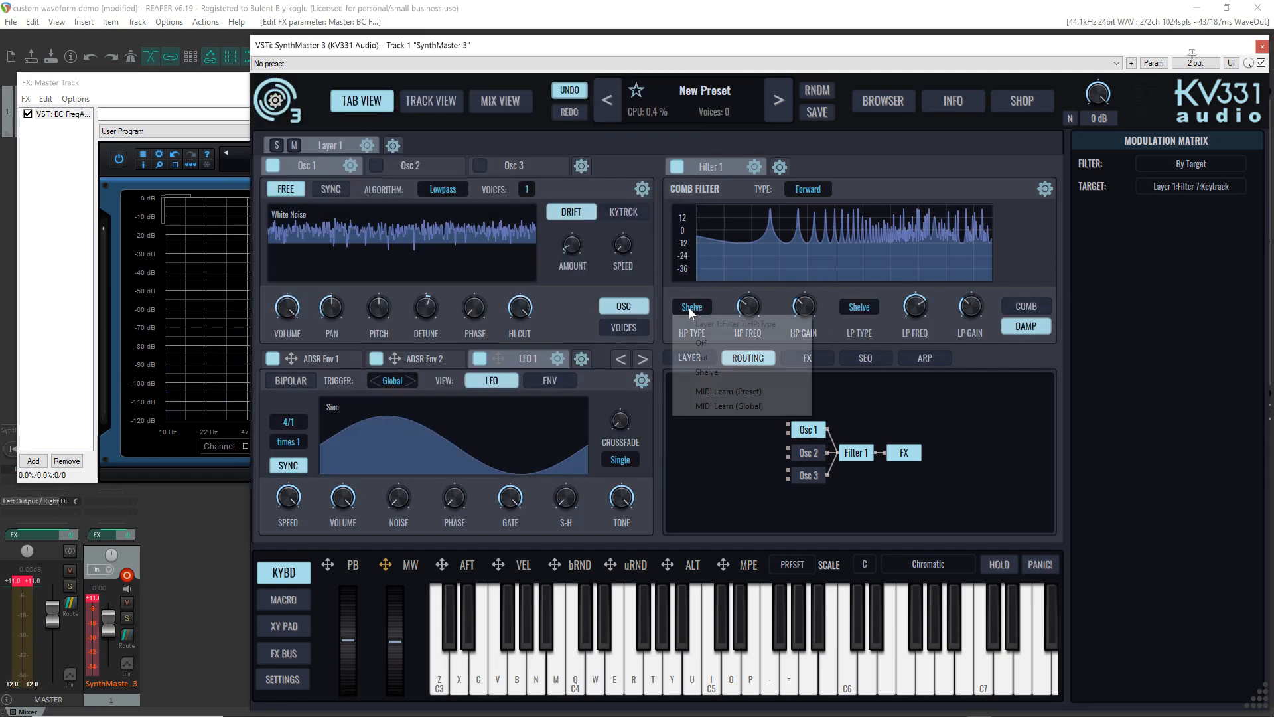
pyautogui.click(697, 338)
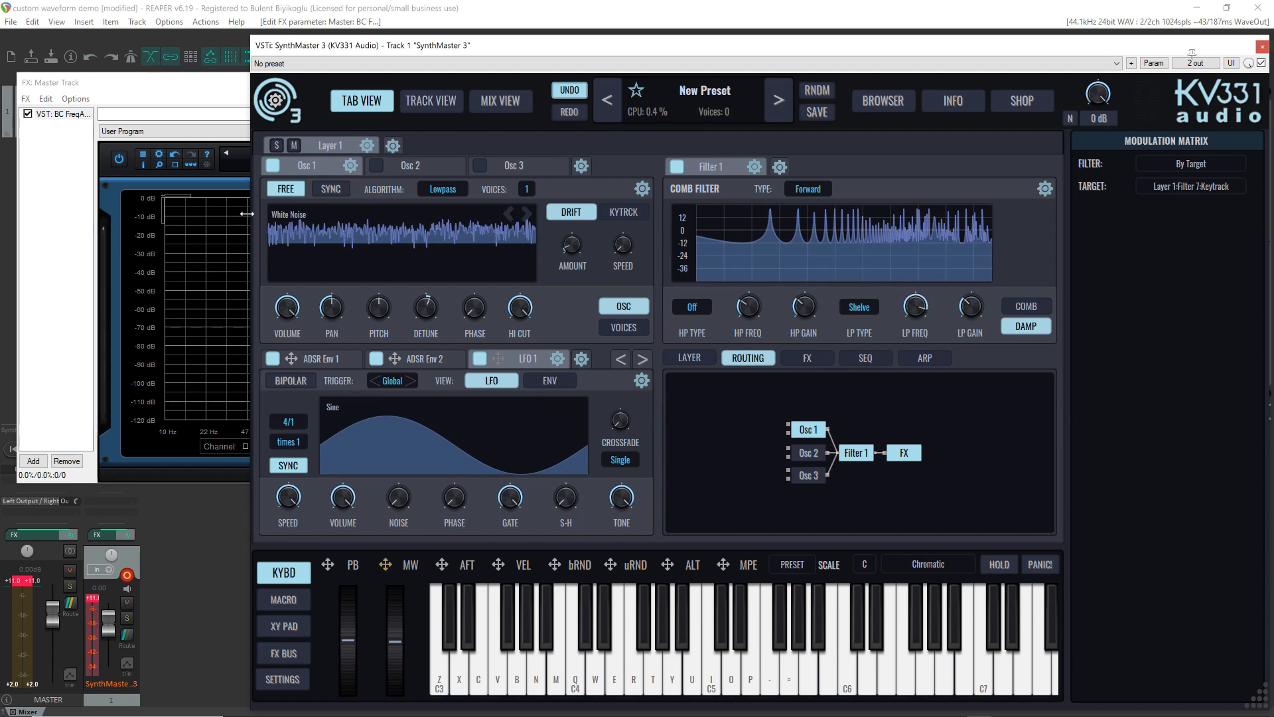
pyautogui.click(211, 93)
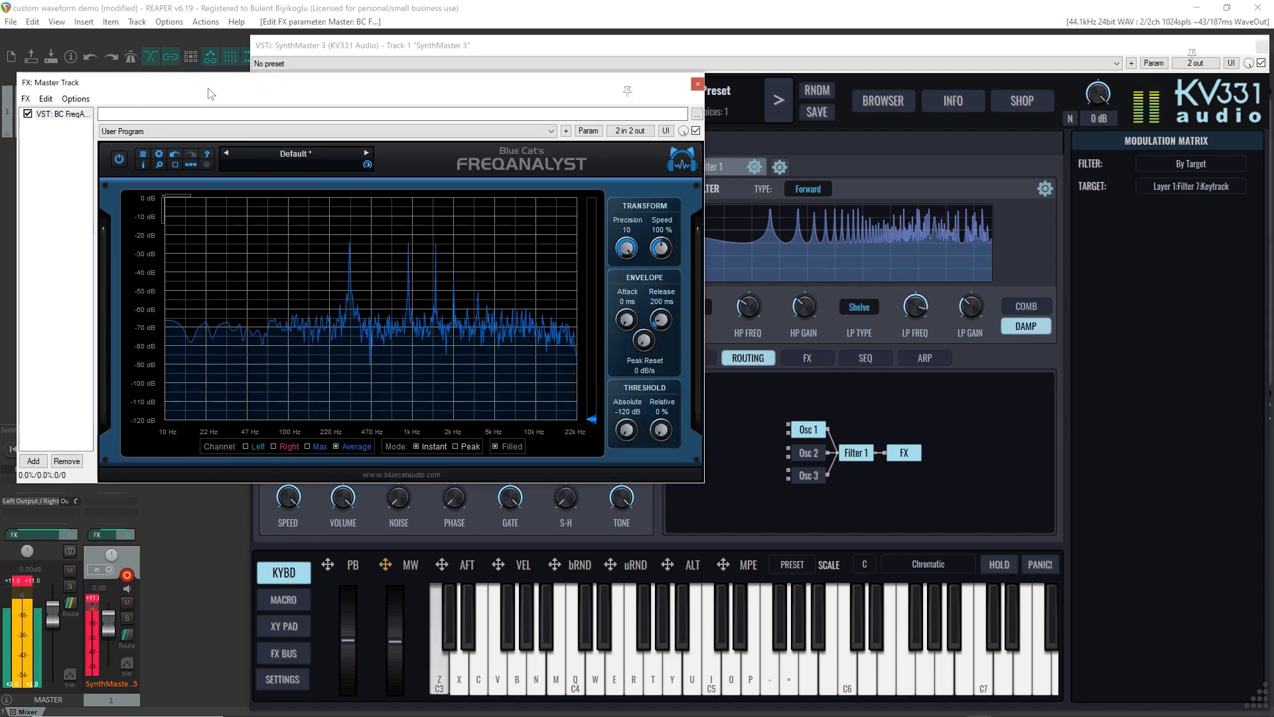
# Step: Adjust the comb filter's damping LP GAIN and LP FREQ while playing, and set its HP TYPE to Cut
pyautogui.click(971, 311)
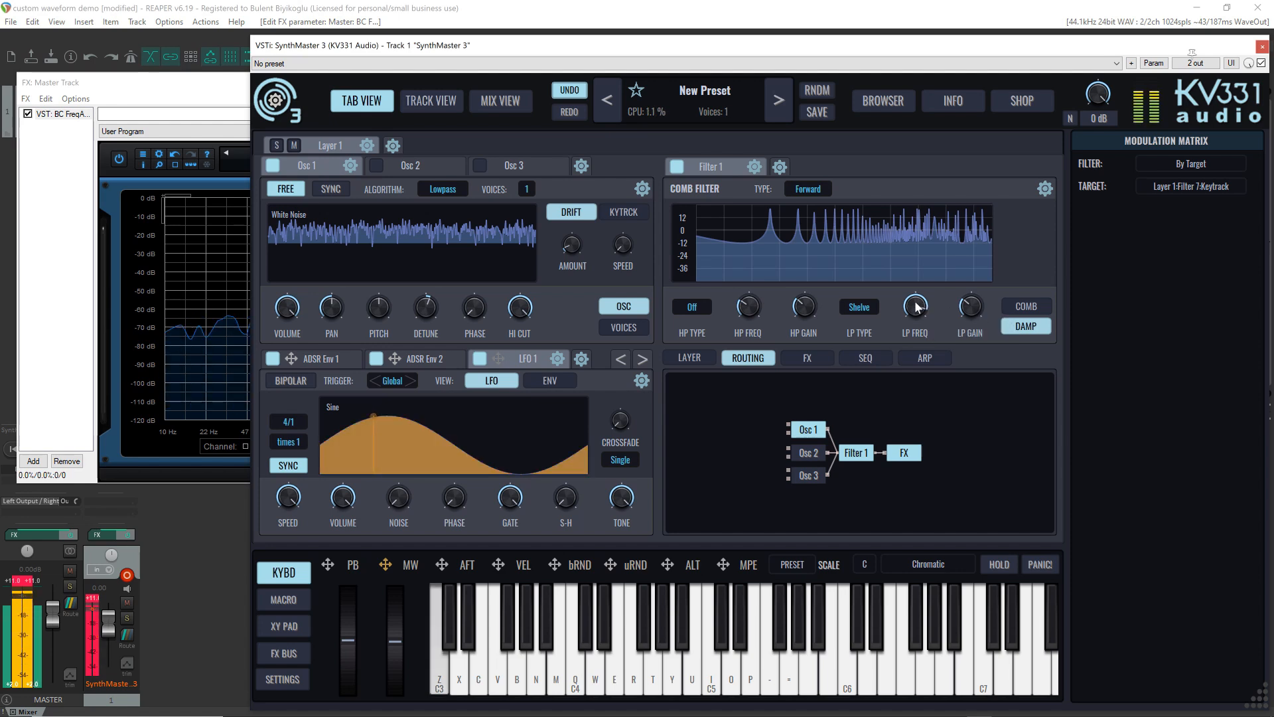
pyautogui.moveTo(917, 303)
pyautogui.mouseDown()
pyautogui.moveTo(918, 319)
pyautogui.moveTo(911, 303)
pyautogui.mouseUp()
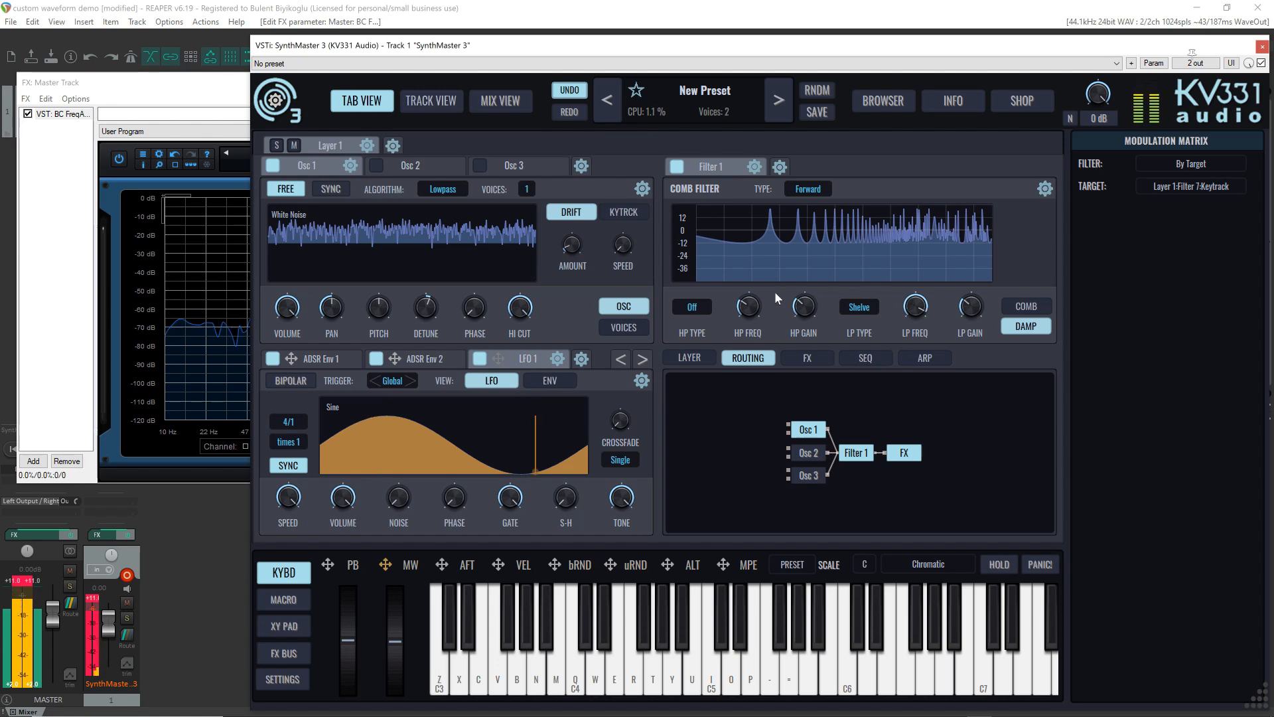
pyautogui.click(693, 307)
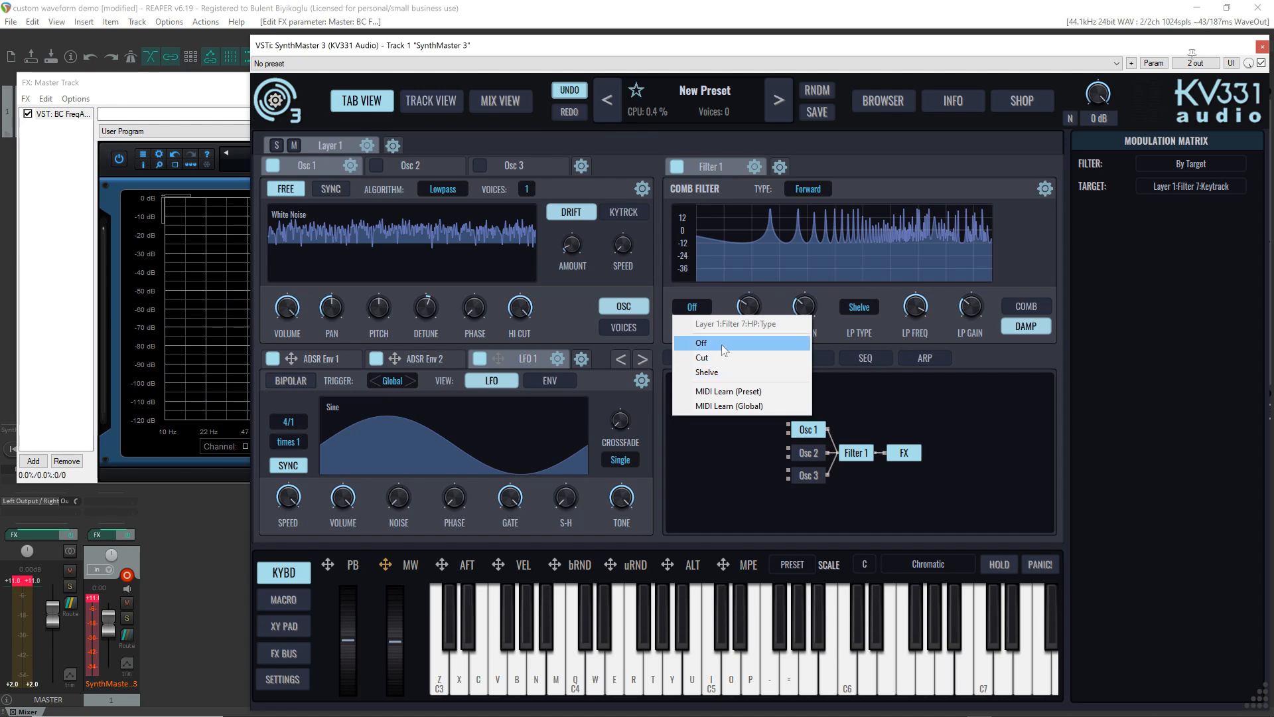
pyautogui.click(720, 357)
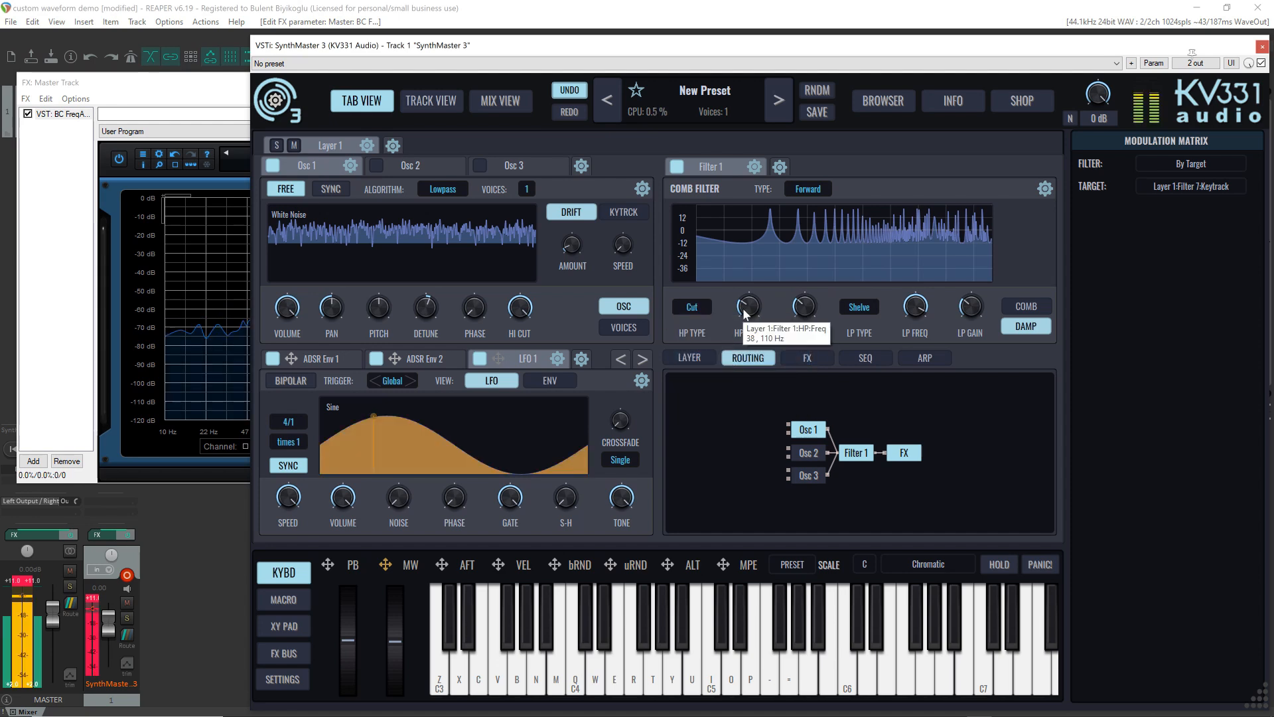
# Step: Raise the comb filter's damping HP FREQ while playing notes, and set its HP TYPE to Off
pyautogui.moveTo(745, 308)
pyautogui.mouseDown()
pyautogui.moveTo(753, 322)
pyautogui.moveTo(749, 283)
pyautogui.mouseUp()
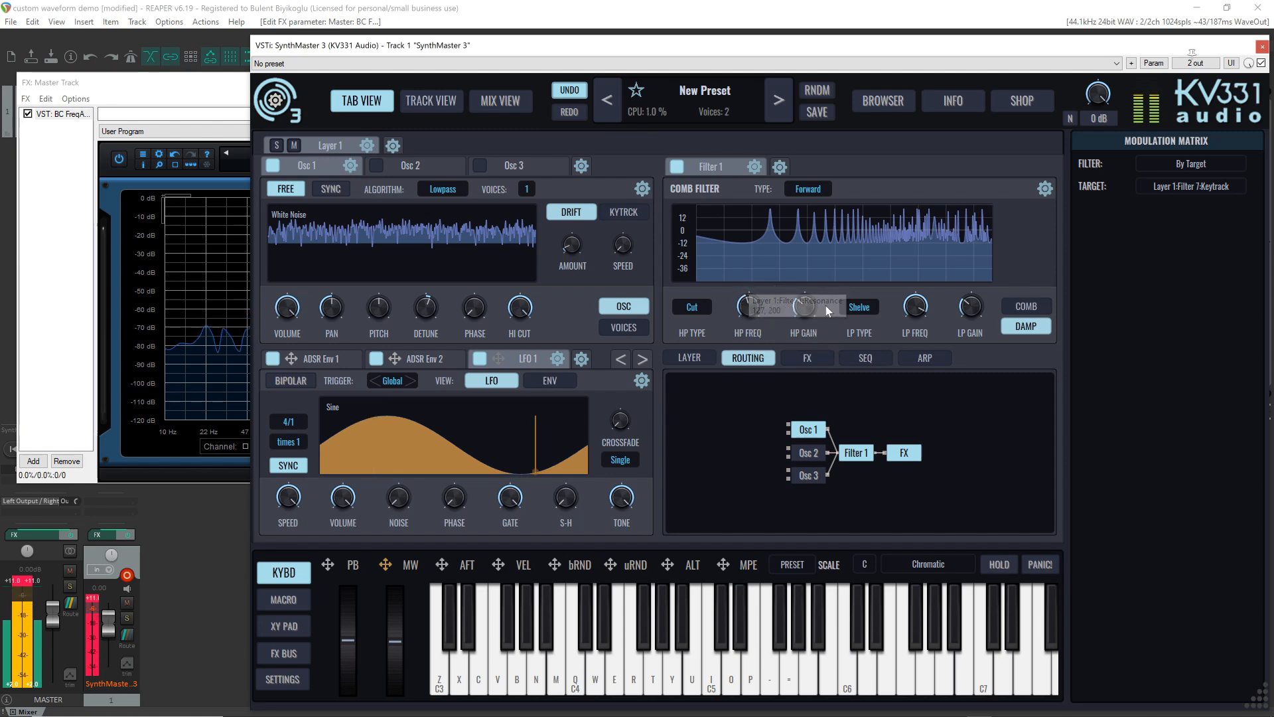
pyautogui.moveTo(743, 313)
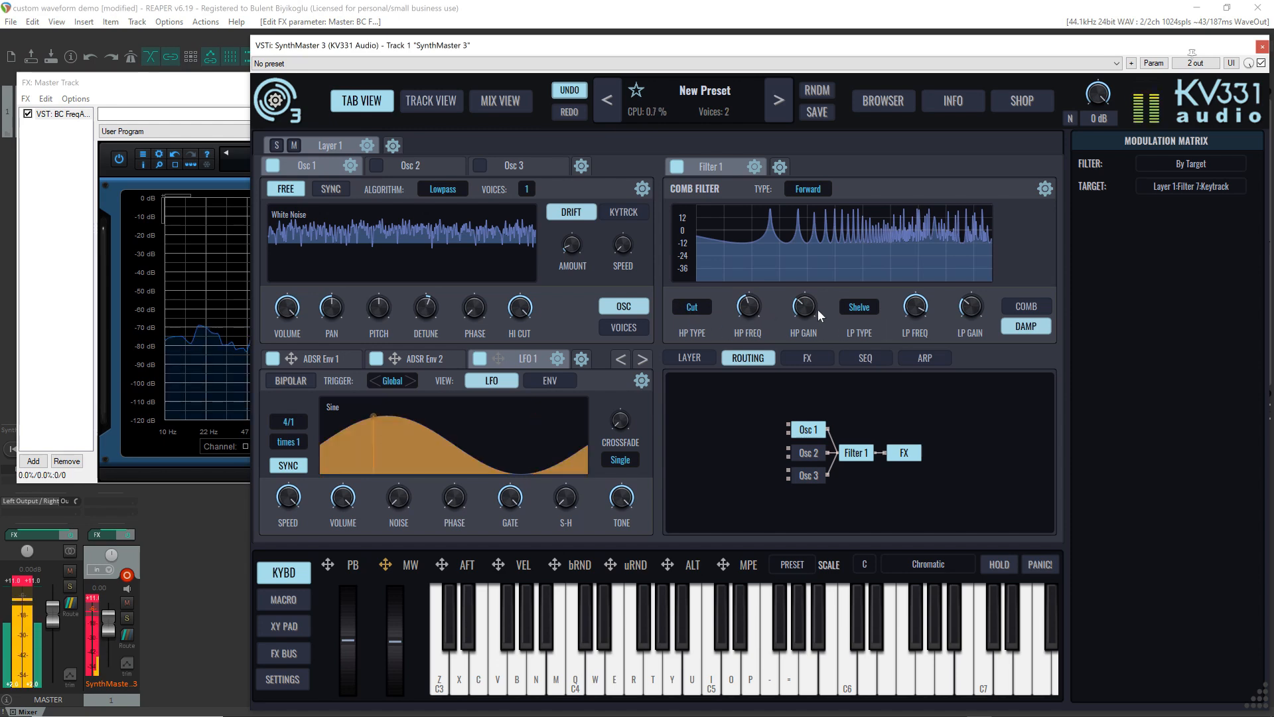
pyautogui.click(692, 307)
pyautogui.click(701, 341)
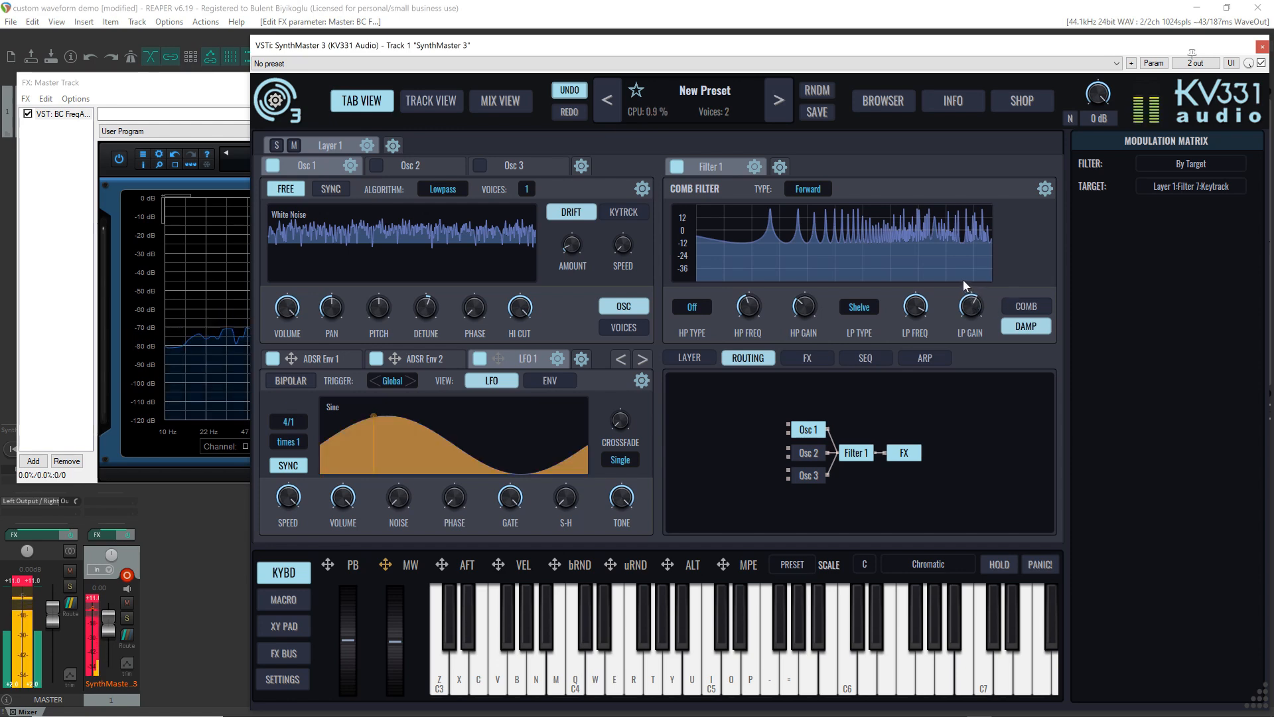
# Step: Lower the damping LP GAIN to -9.17 dB, and try LP TYPE Cut before setting it to Shelve
pyautogui.moveTo(969, 304); pyautogui.dragTo(966, 317)
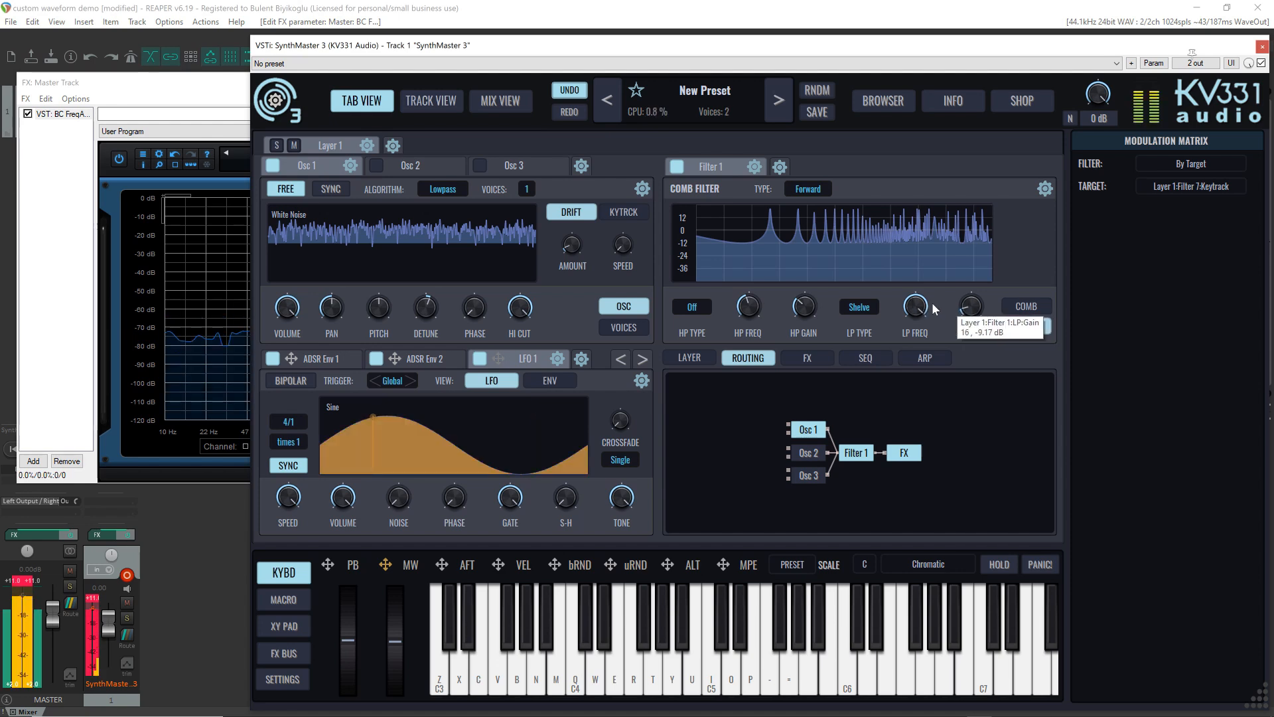
pyautogui.rightClick(851, 307)
pyautogui.click(871, 356)
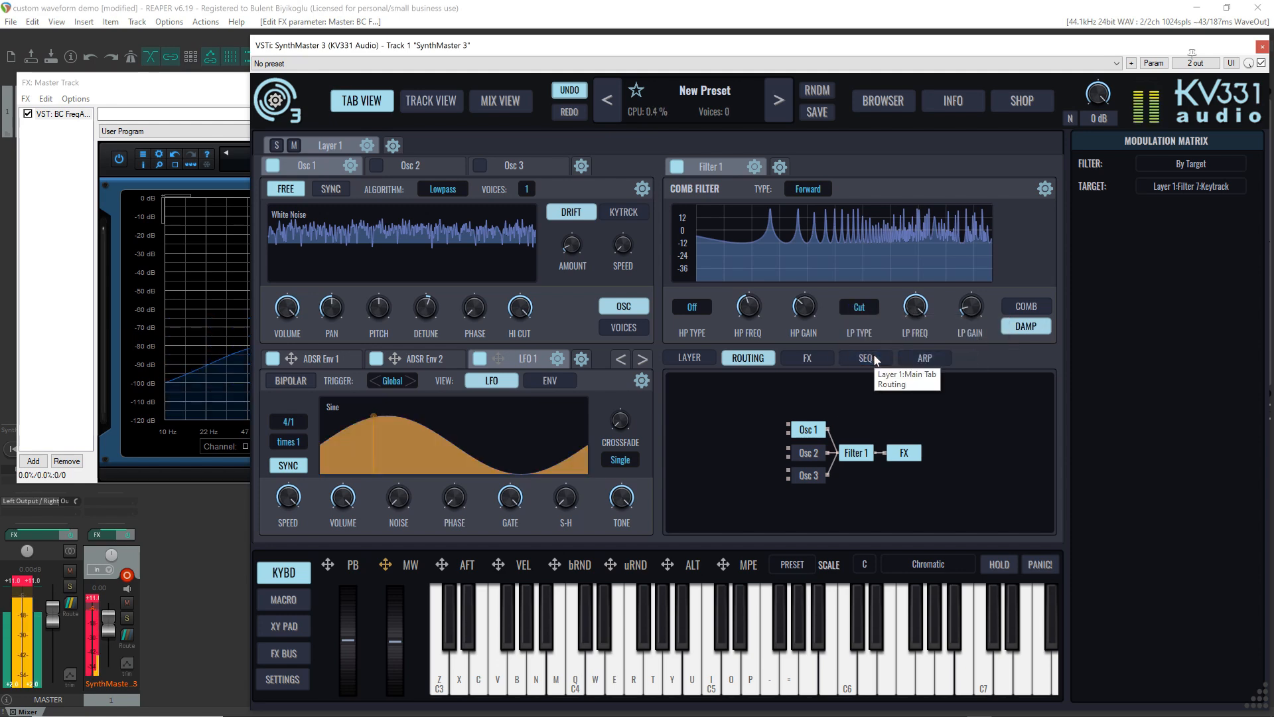
pyautogui.rightClick(863, 309)
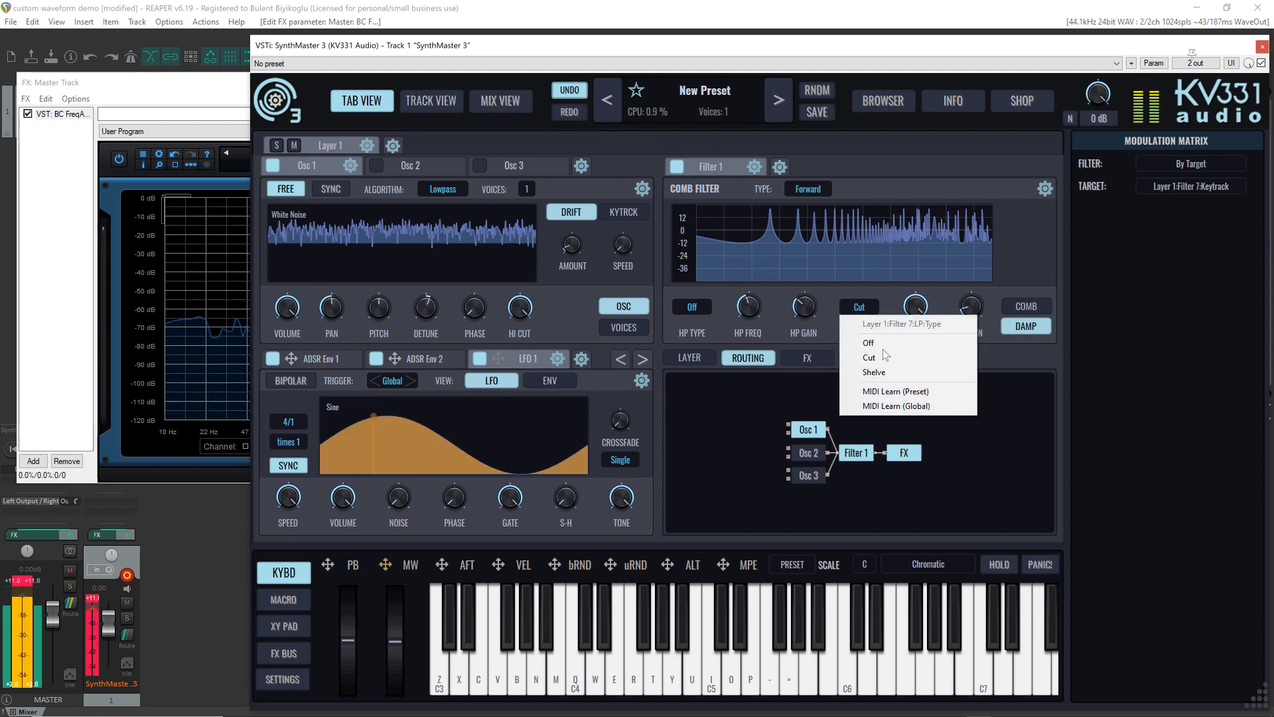
pyautogui.click(879, 372)
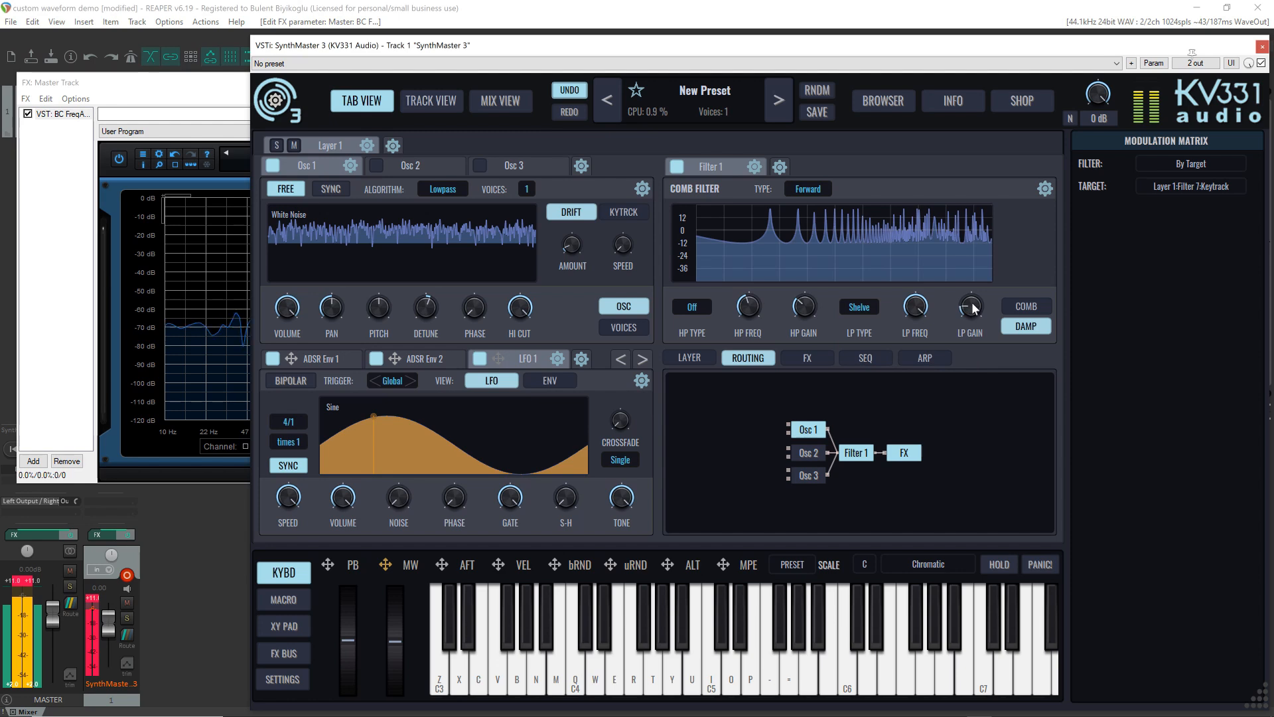
# Step: Show the main comb parameters and sweep the filter's frequency while playing, ending at 83 Hz
pyautogui.click(1026, 308)
pyautogui.moveTo(965, 305)
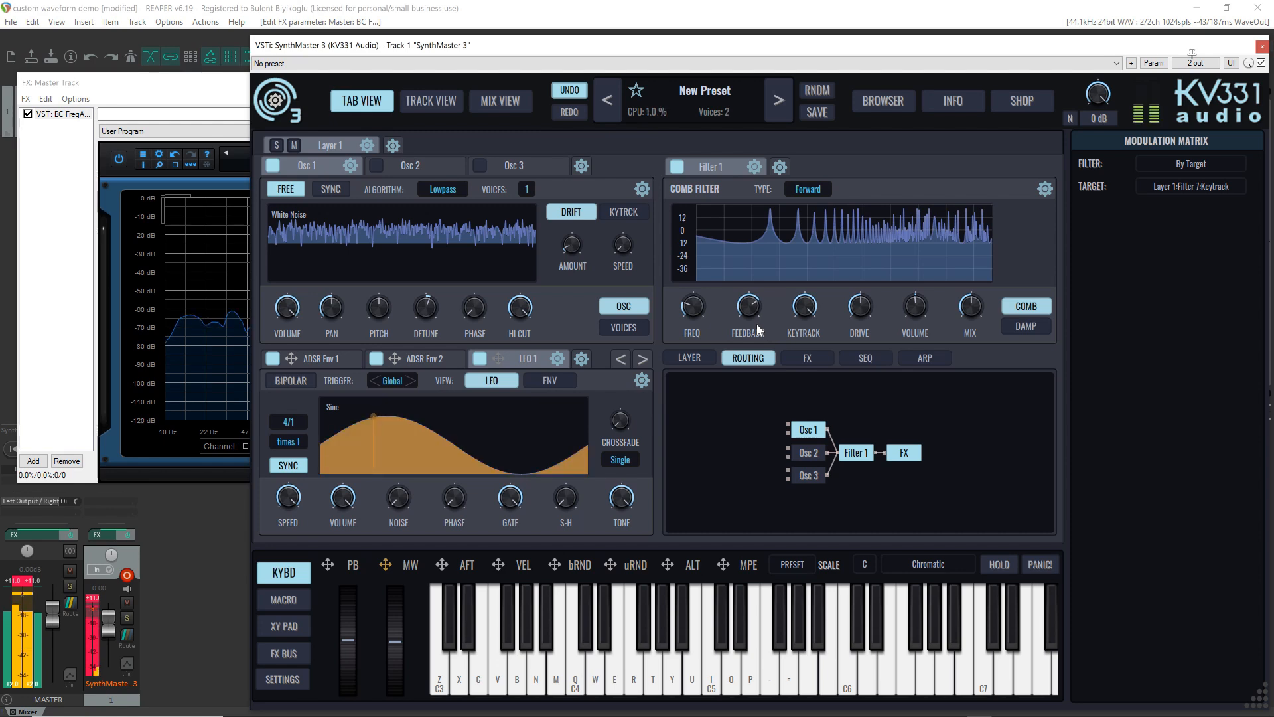
pyautogui.moveTo(691, 314)
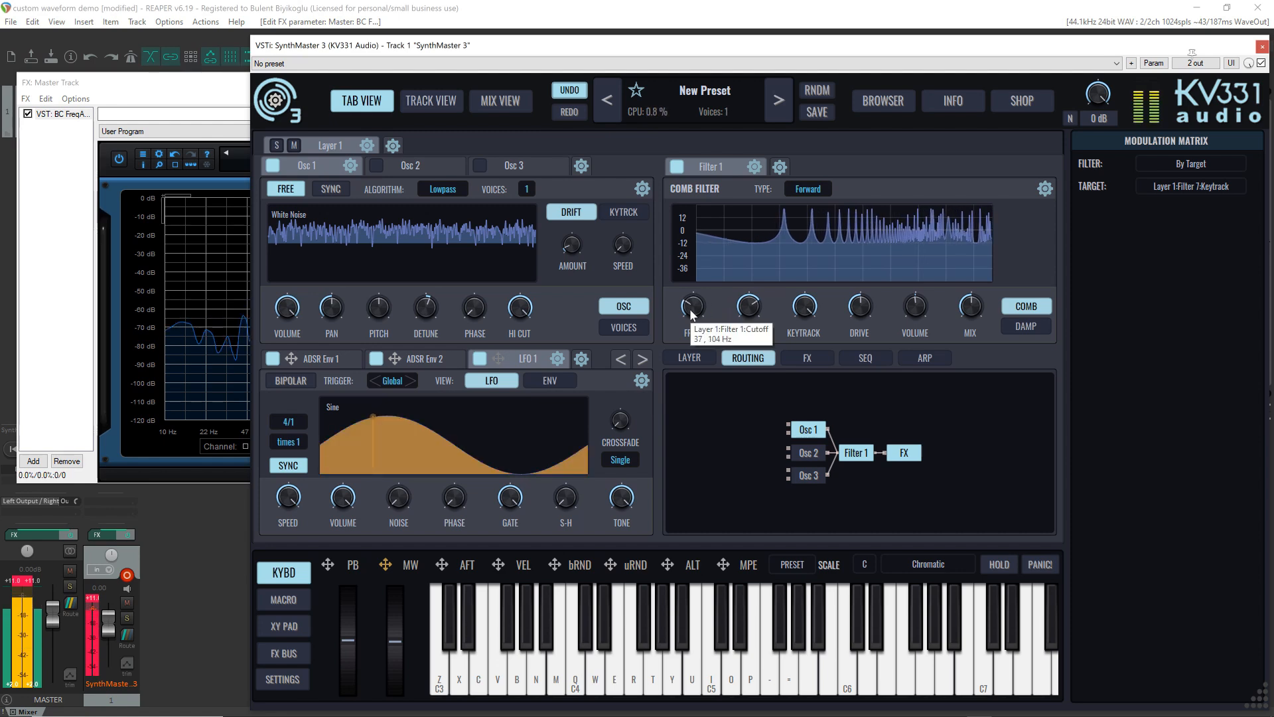
pyautogui.scroll(-1, 691, 315)
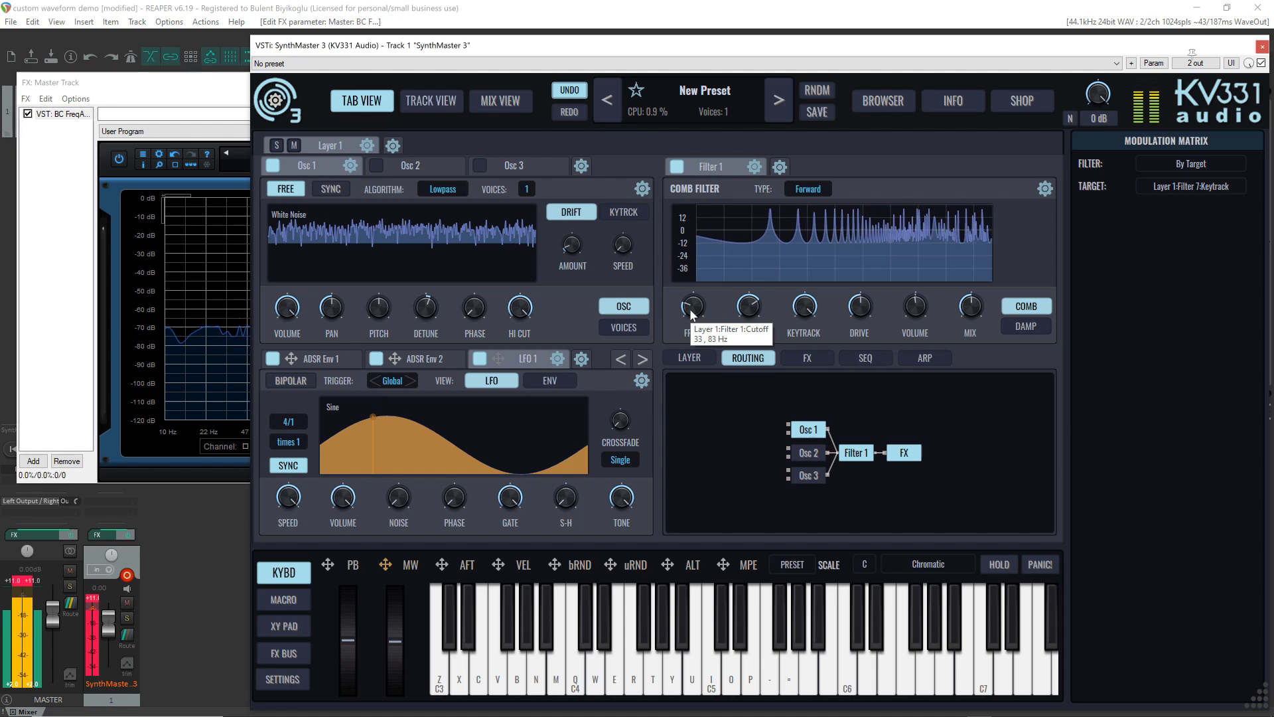
# Step: Duplicate Filter 1 to get a second comb filter in the layer
pyautogui.rightClick(750, 165)
pyautogui.click(768, 188)
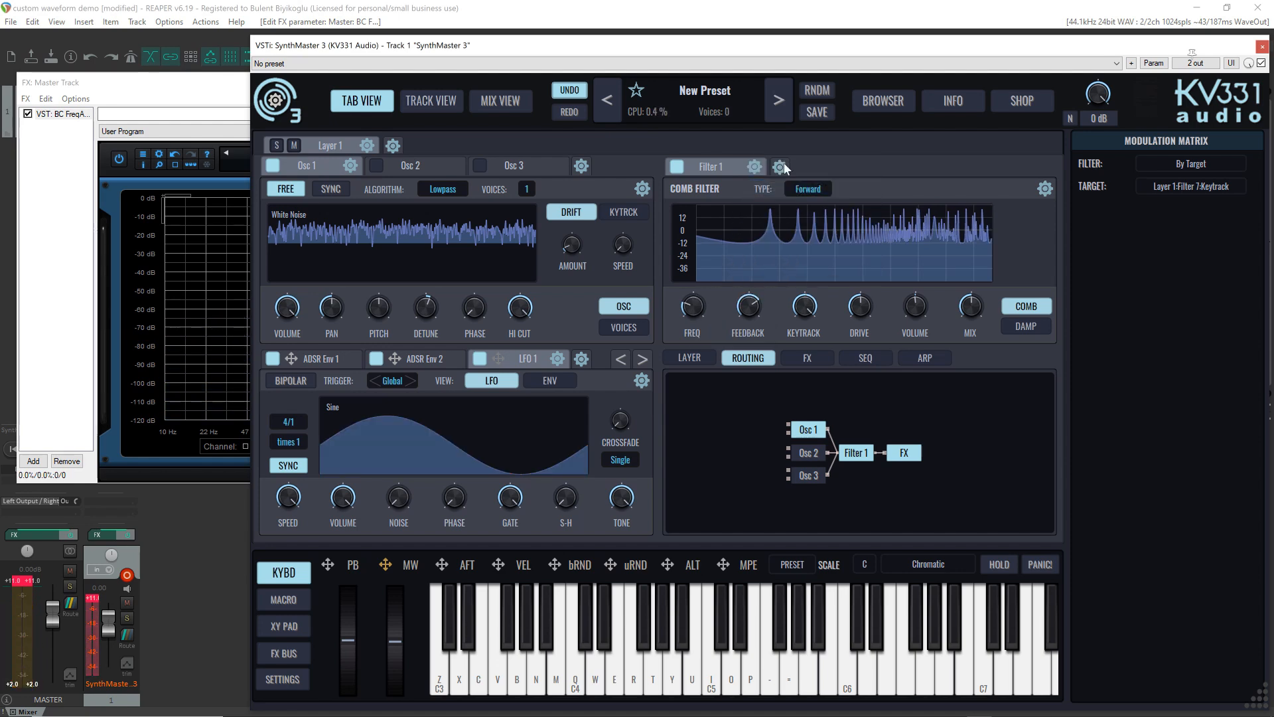
pyautogui.click(781, 168)
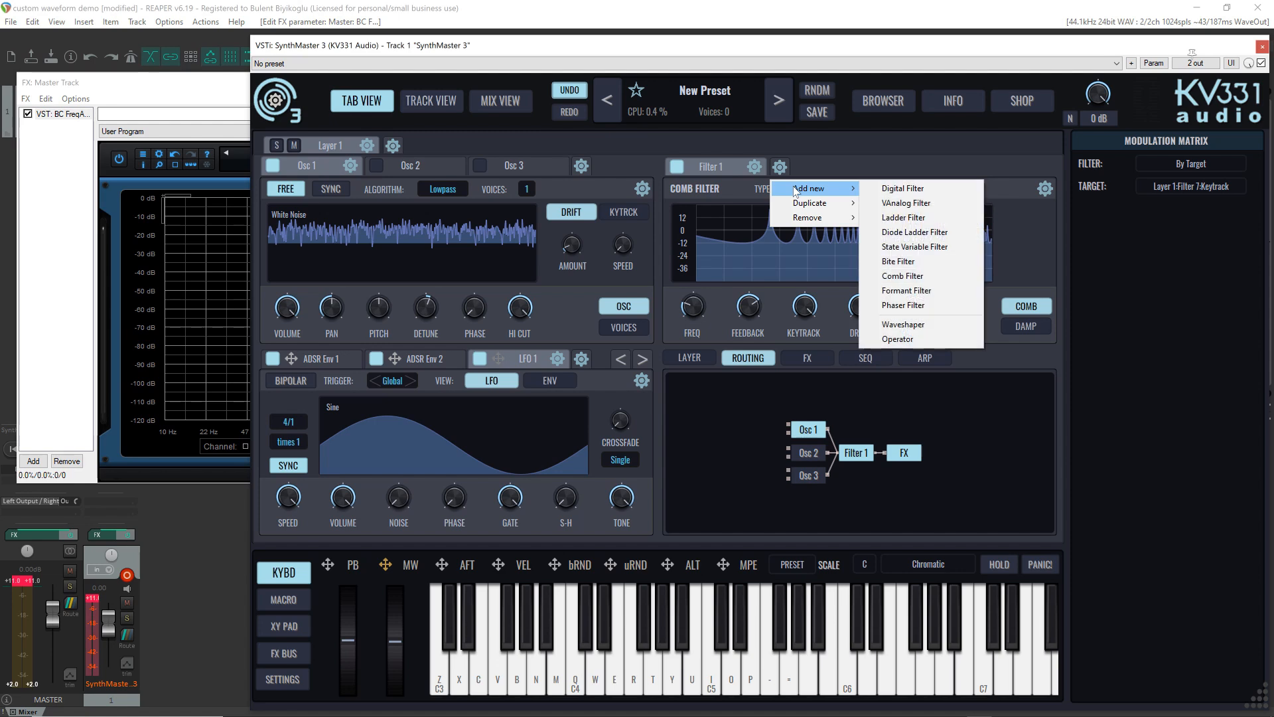
pyautogui.moveTo(816, 202)
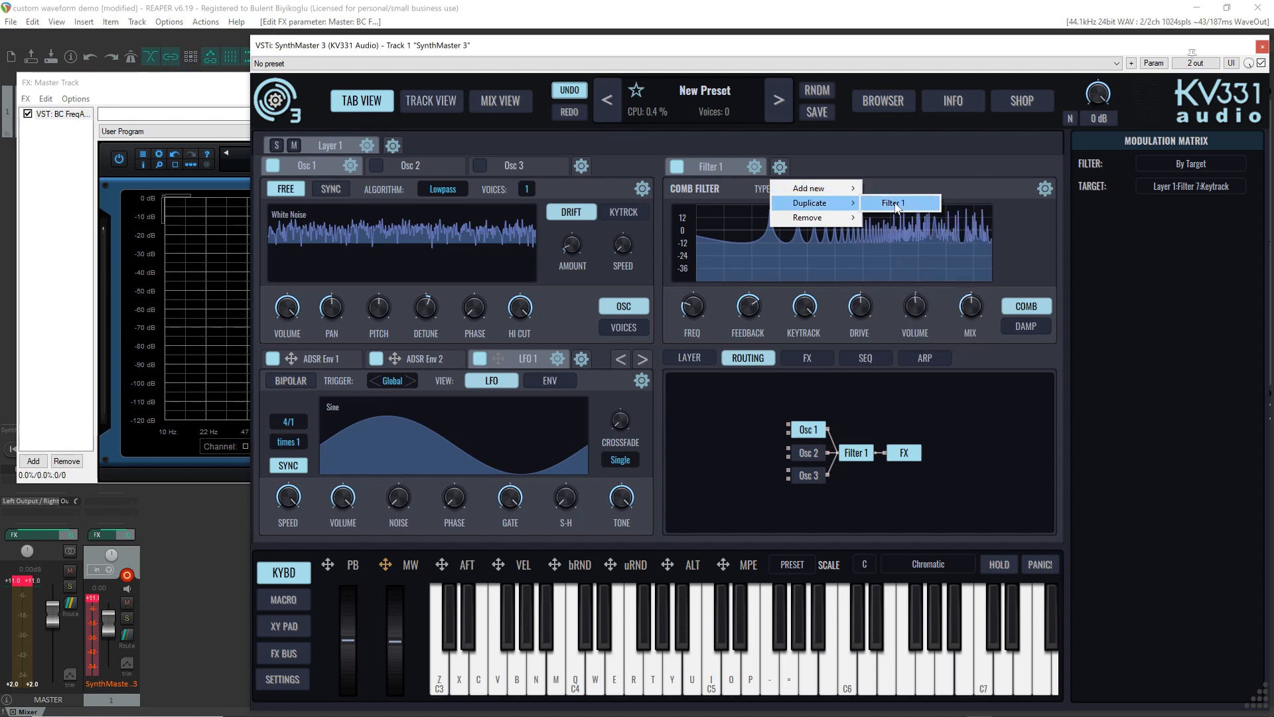
pyautogui.click(896, 204)
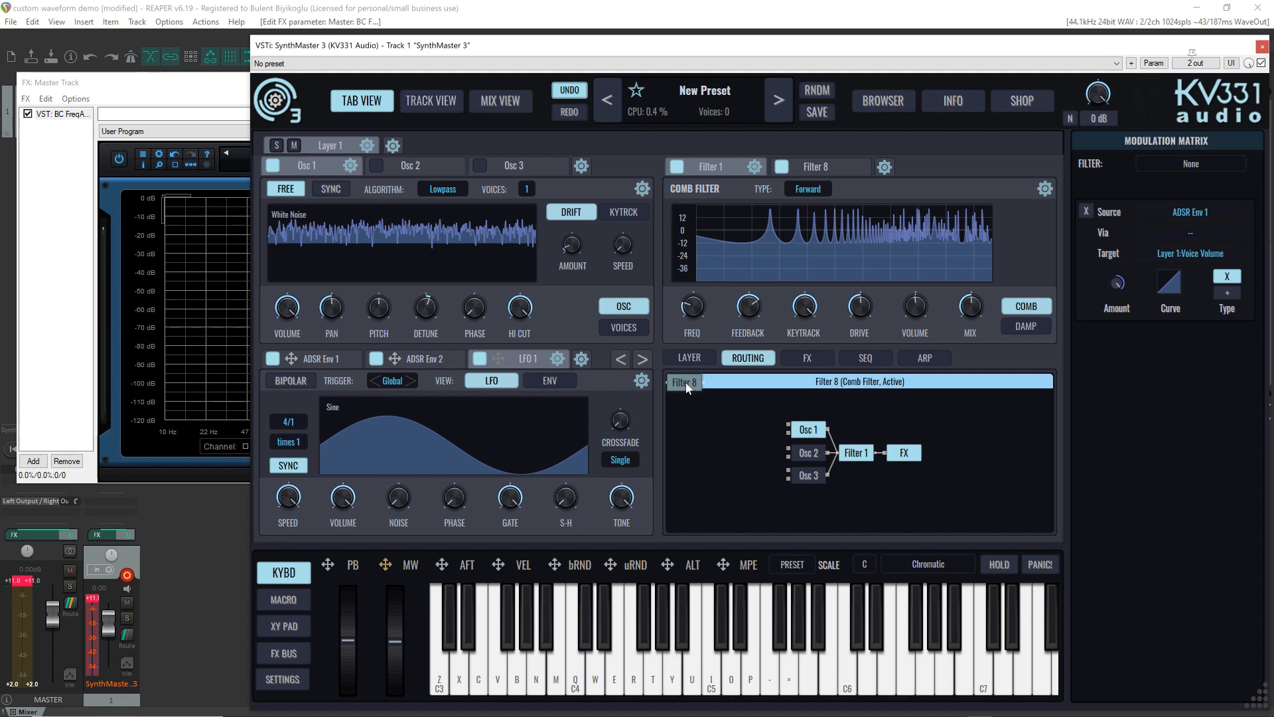
# Step: Arrange the duplicated Filter 8 beneath Filter 1 in the routing, wiring it in parallel from Osc 1 to FX
pyautogui.moveTo(688, 389); pyautogui.dragTo(980, 450)
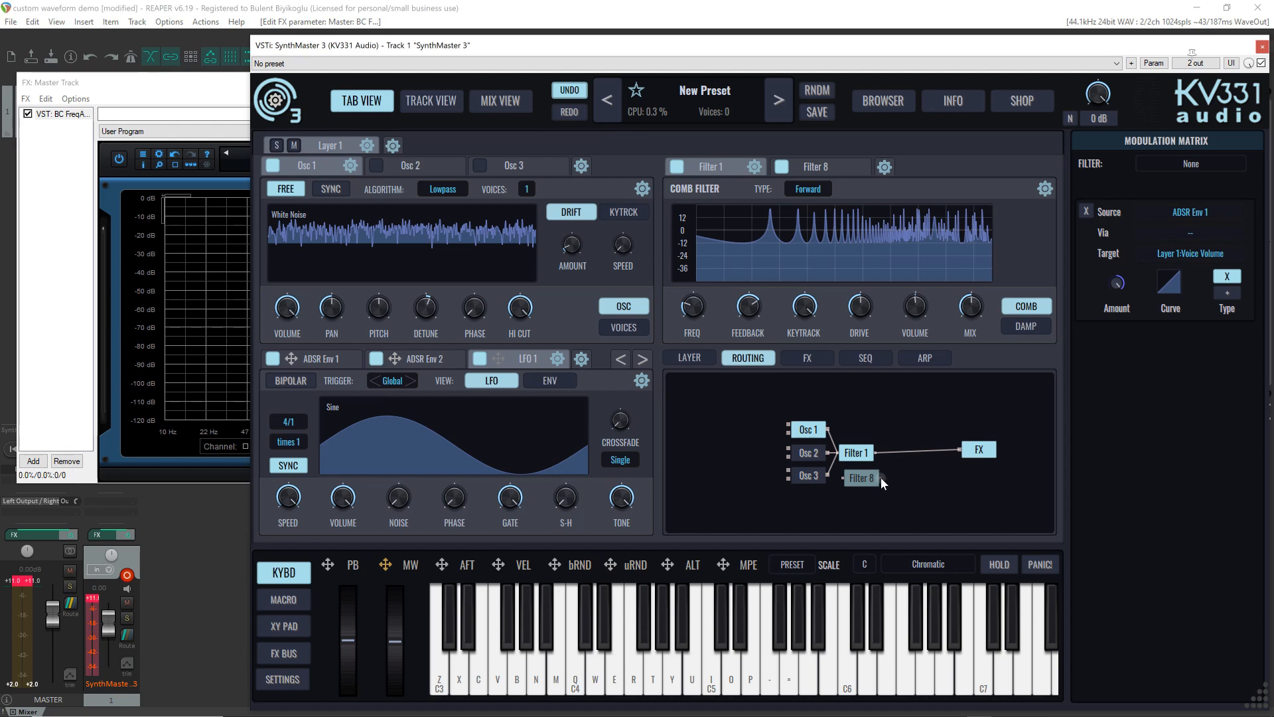
pyautogui.moveTo(880, 476); pyautogui.dragTo(963, 450)
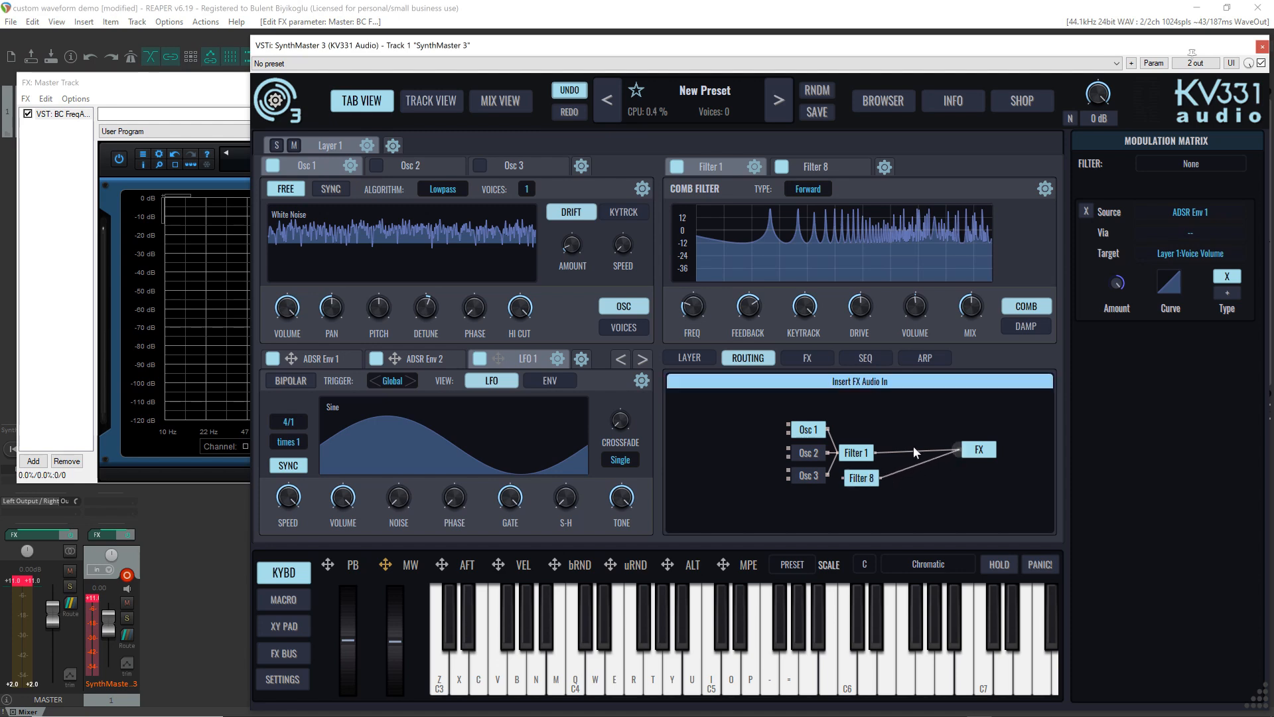
pyautogui.moveTo(854, 455); pyautogui.dragTo(926, 476)
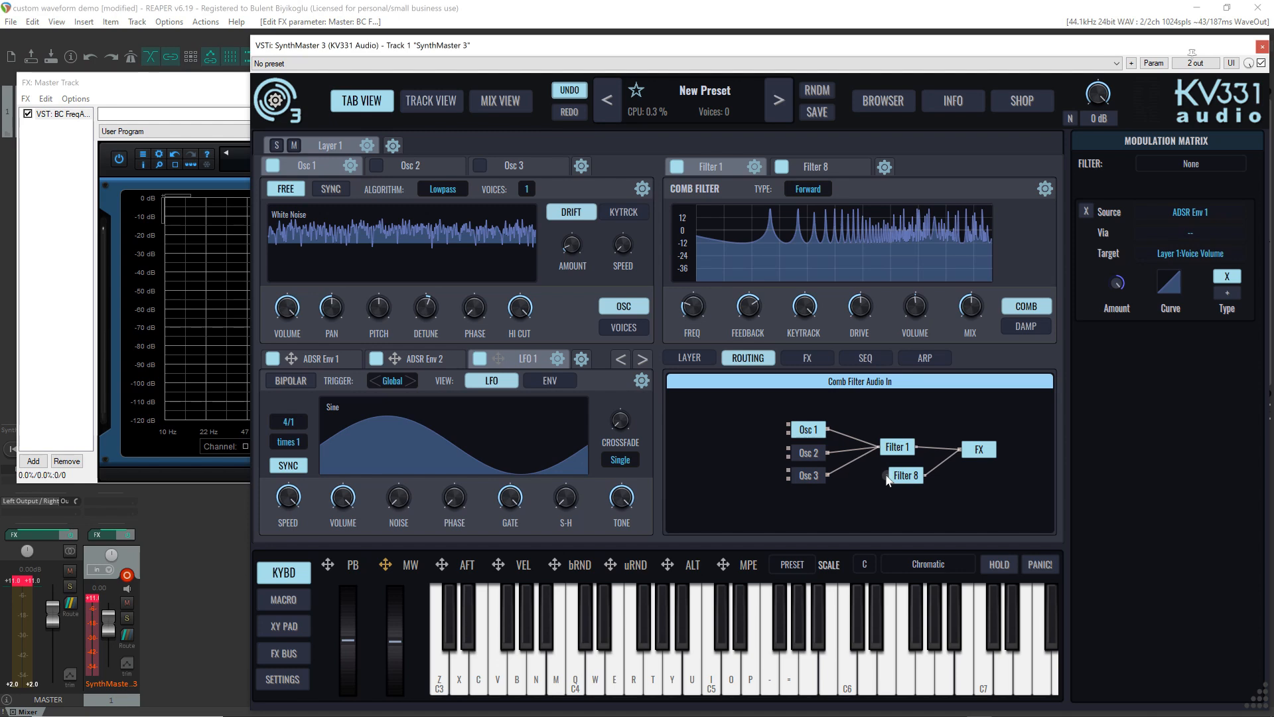
pyautogui.moveTo(885, 476); pyautogui.dragTo(826, 430)
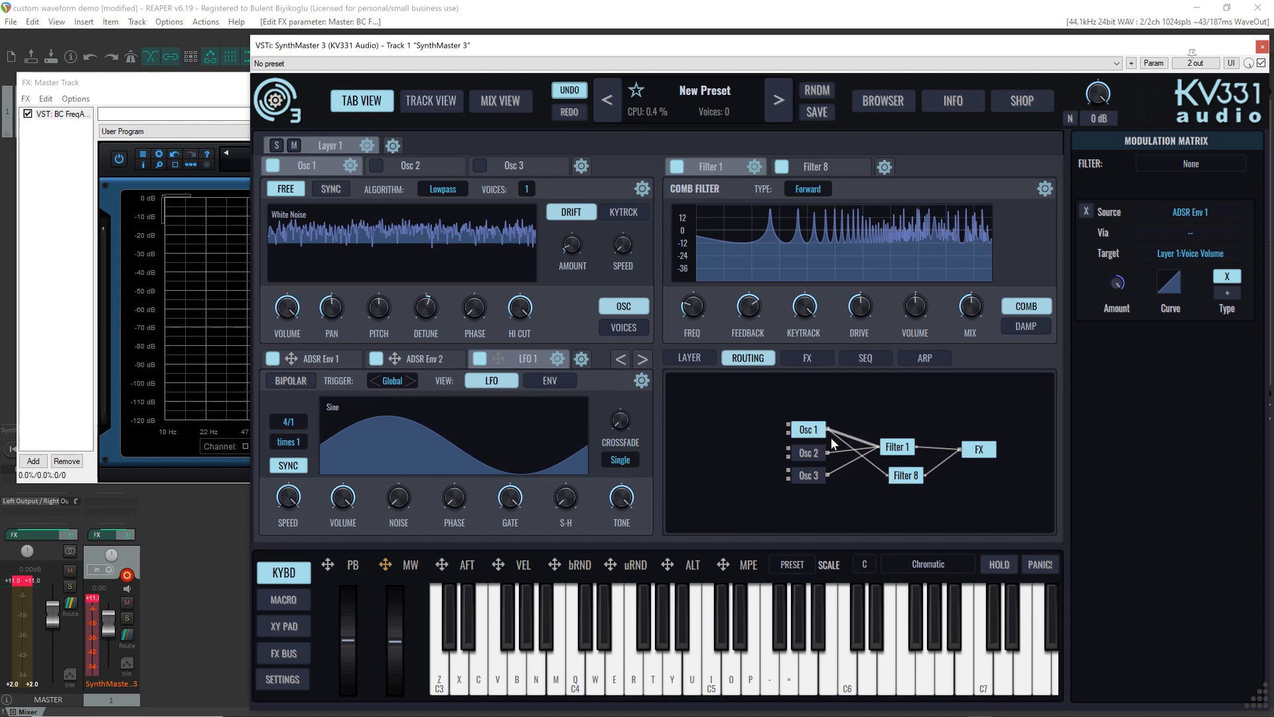
pyautogui.moveTo(902, 441); pyautogui.dragTo(906, 426)
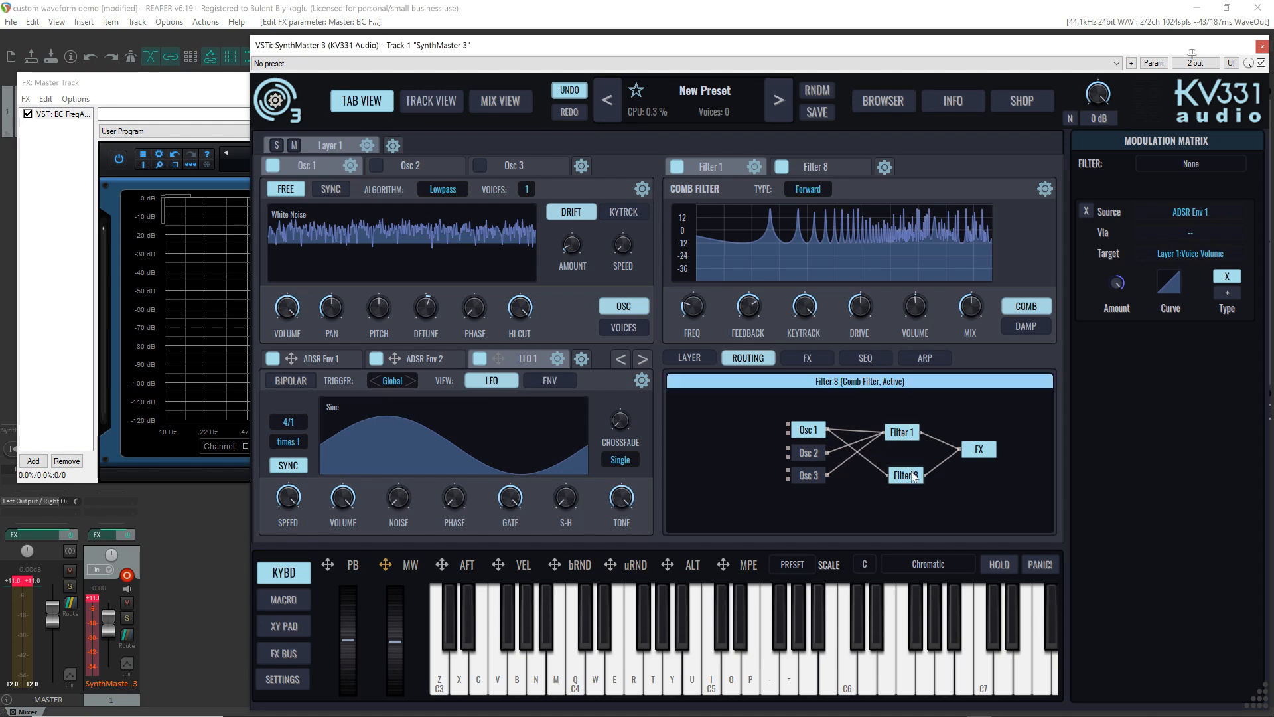
pyautogui.moveTo(913, 475); pyautogui.dragTo(940, 446)
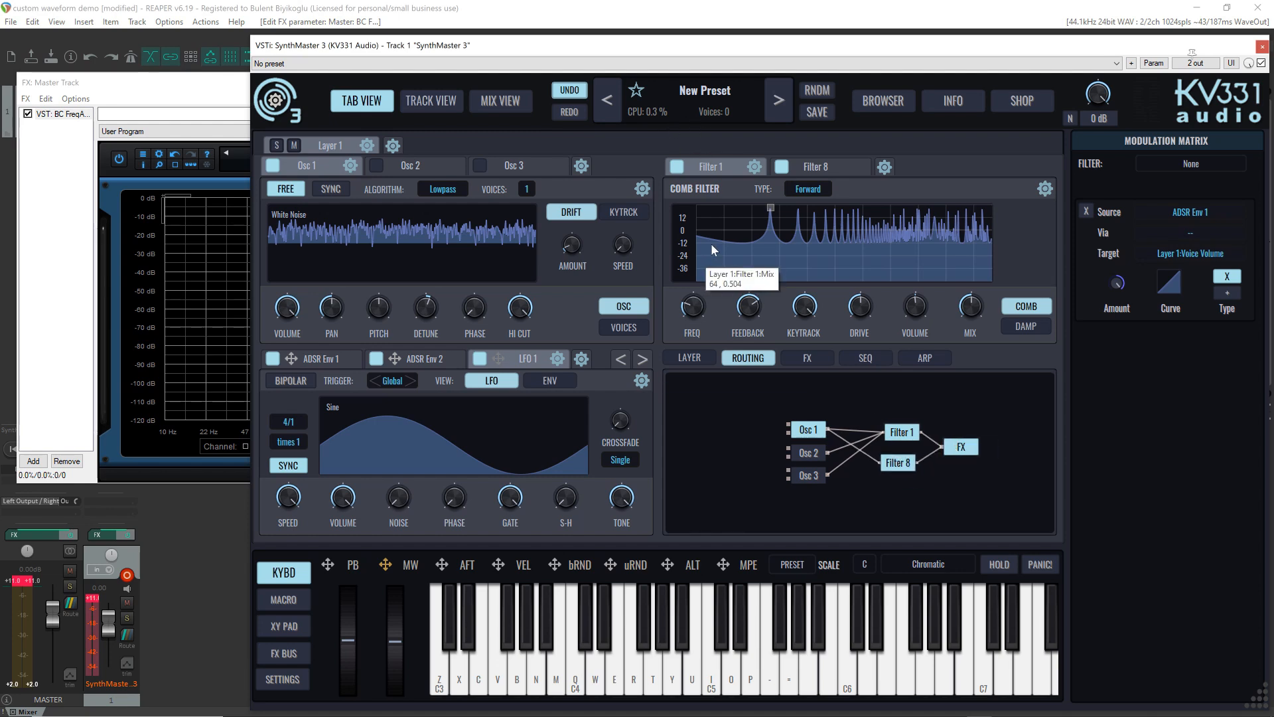
# Step: Play the C3 note while raising Filter 1's frequency to 124 Hz, and finally lower it to 78 Hz
pyautogui.press('z')
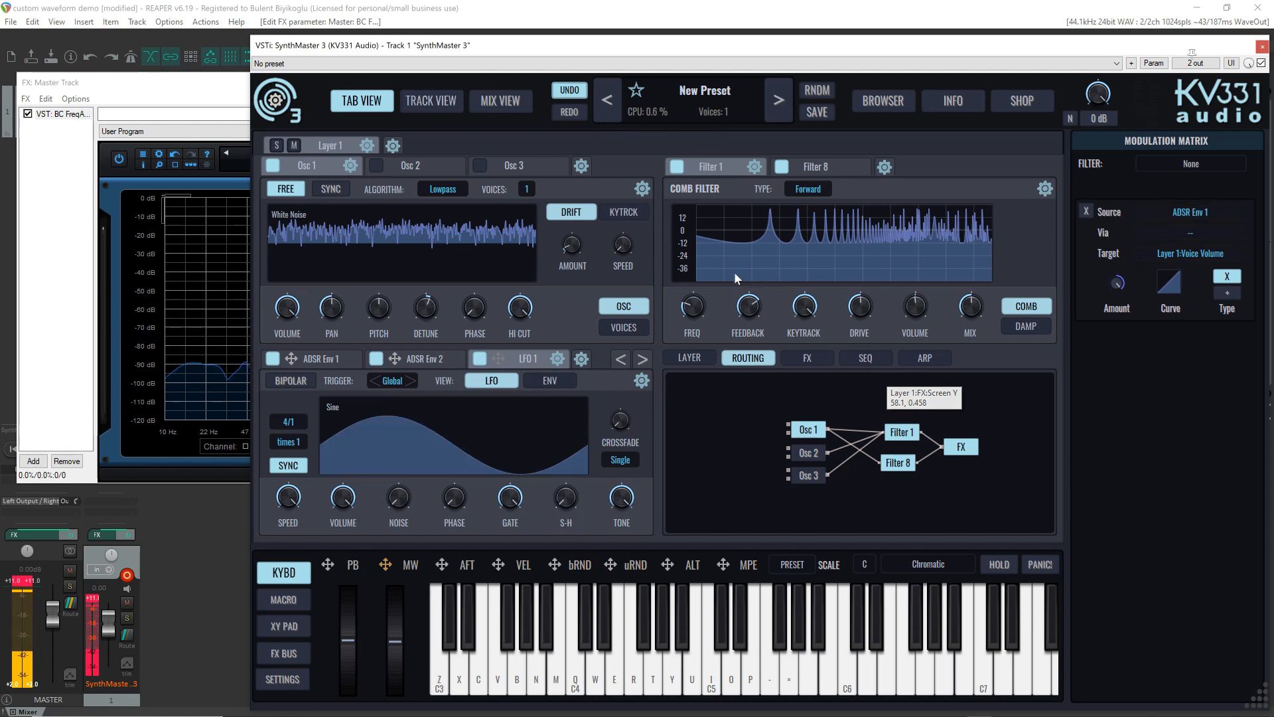
pyautogui.press('z')
pyautogui.click(690, 309)
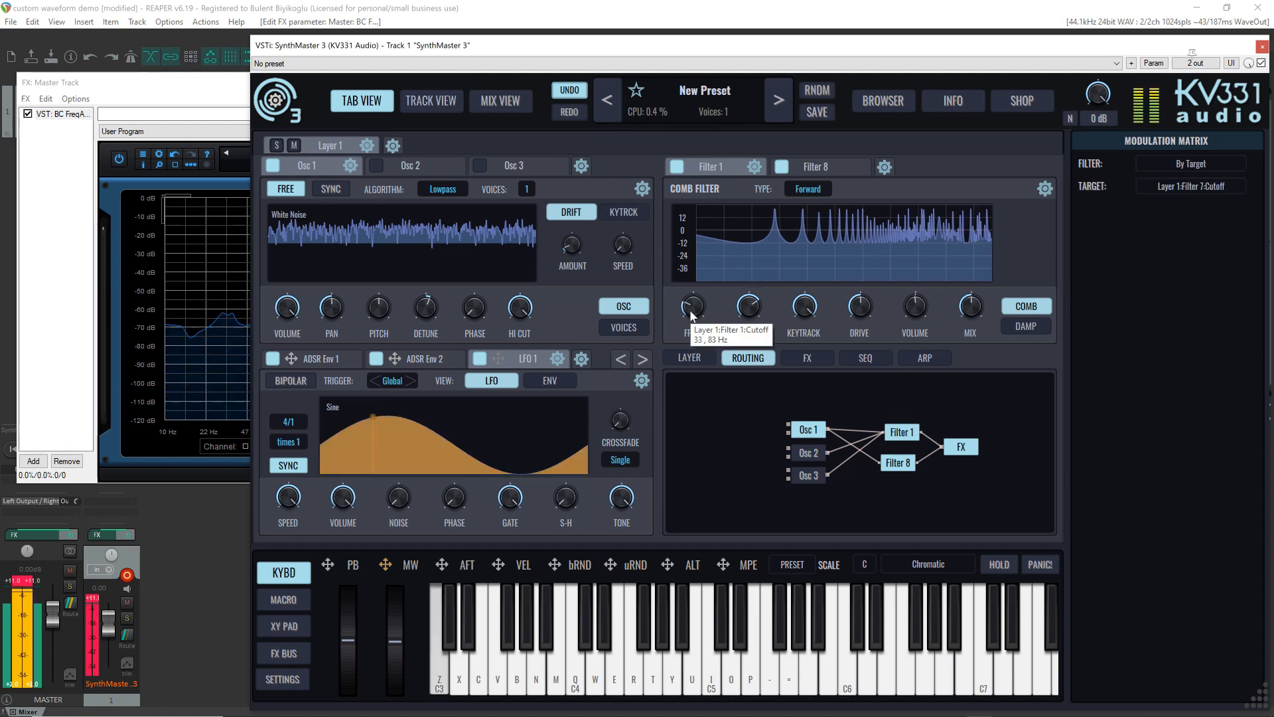
pyautogui.scroll(2, 691, 312)
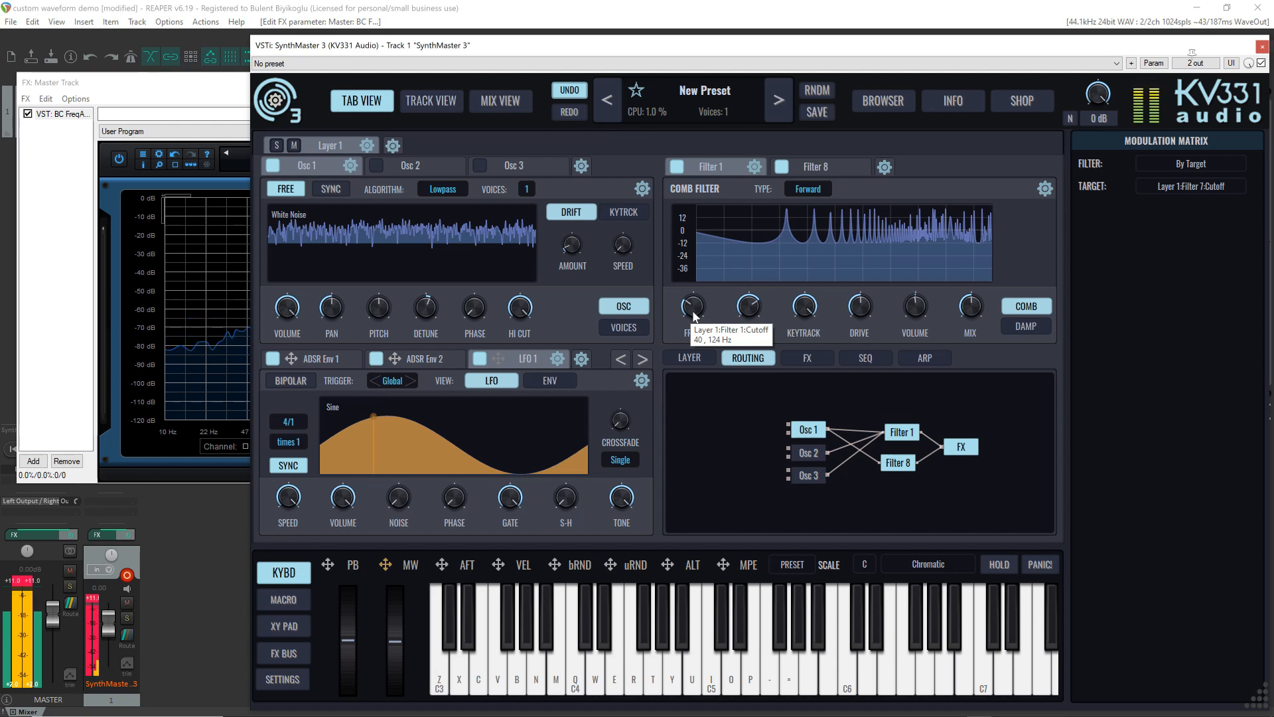
pyautogui.scroll(-1, 692, 311)
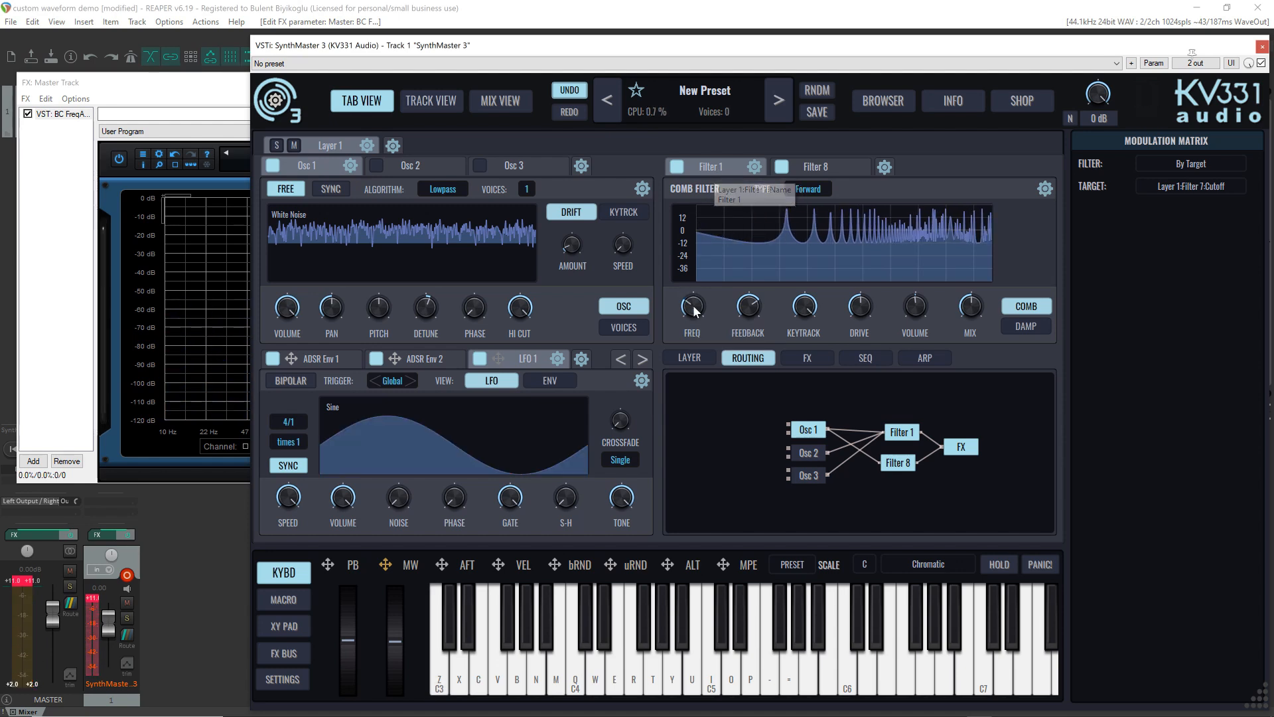
pyautogui.moveTo(693, 306)
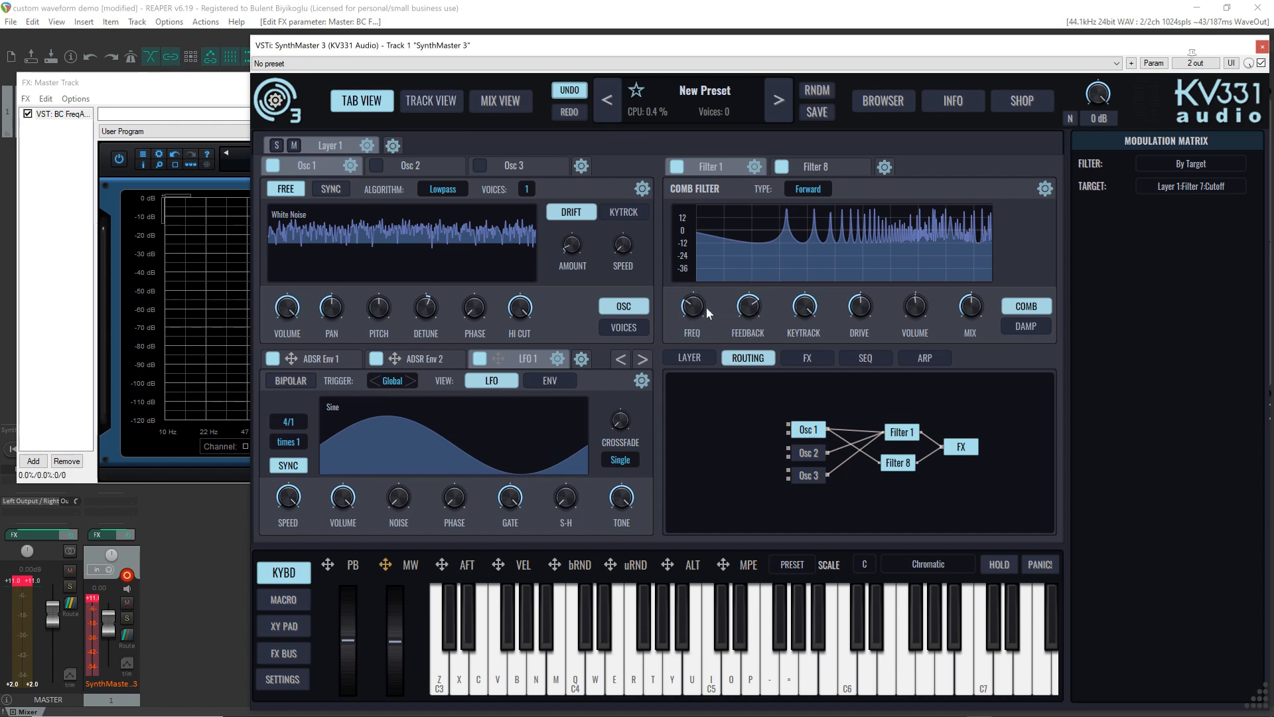
pyautogui.scroll(-7, 693, 310)
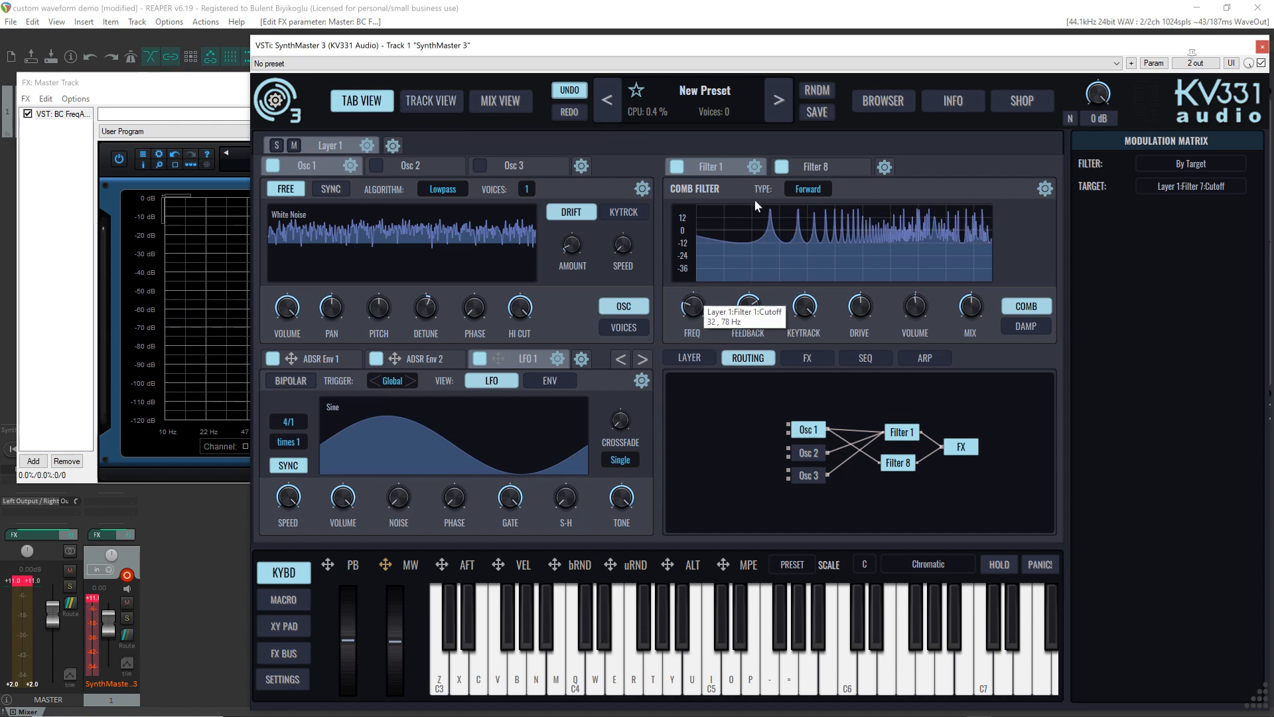
# Step: Raise Filter 8's frequency to about 165 Hz while playing, to hear both comb filters at different pitches
pyautogui.click(816, 169)
pyautogui.moveTo(692, 304)
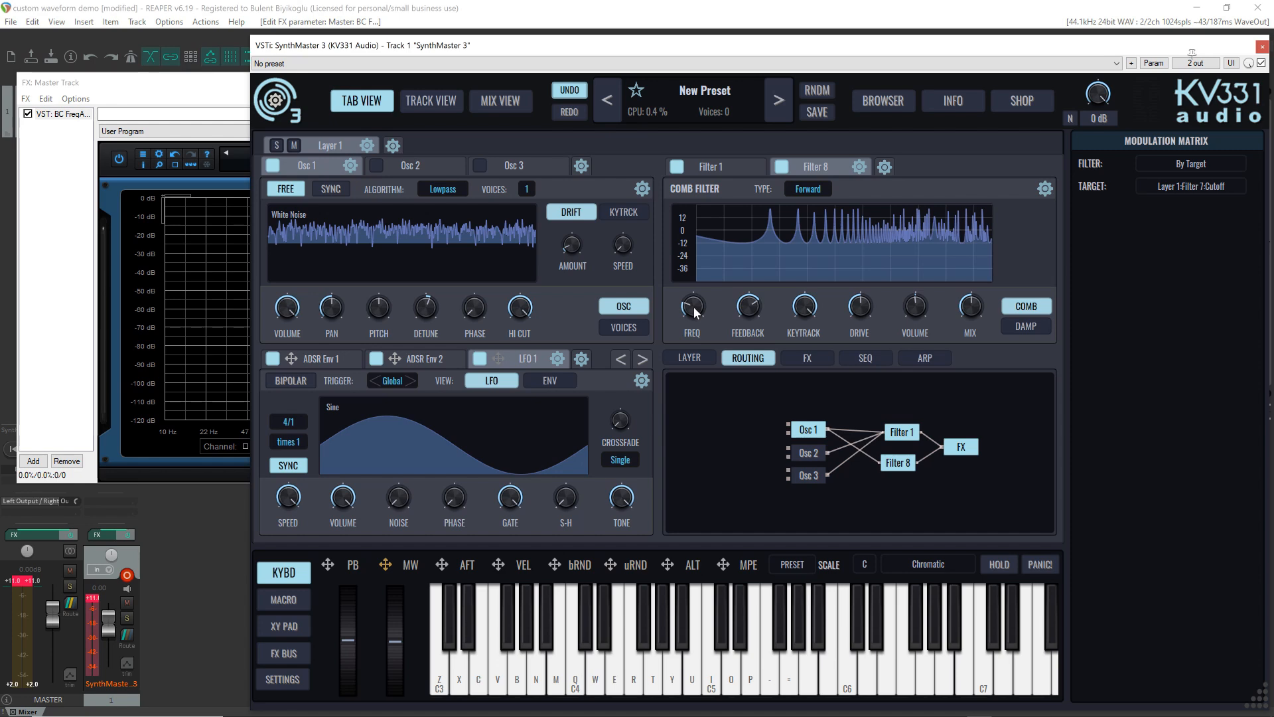
pyautogui.scroll(1, 694, 313)
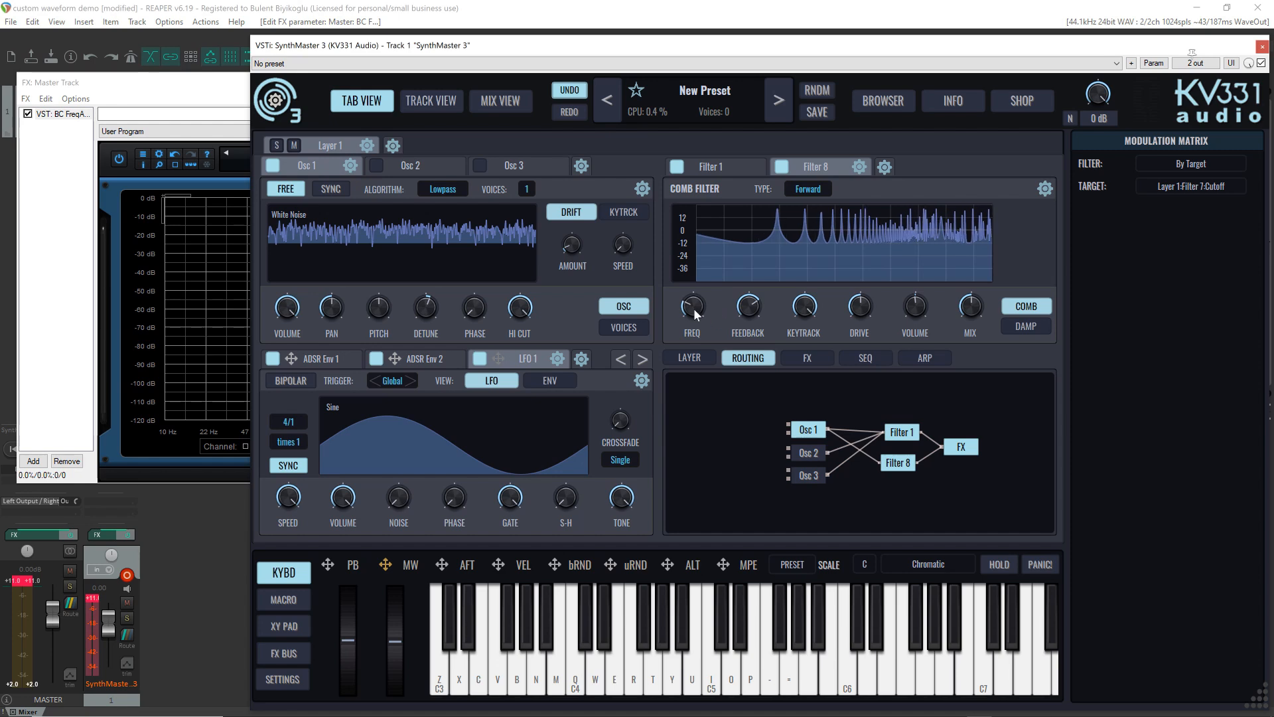
pyautogui.scroll(3, 694, 309)
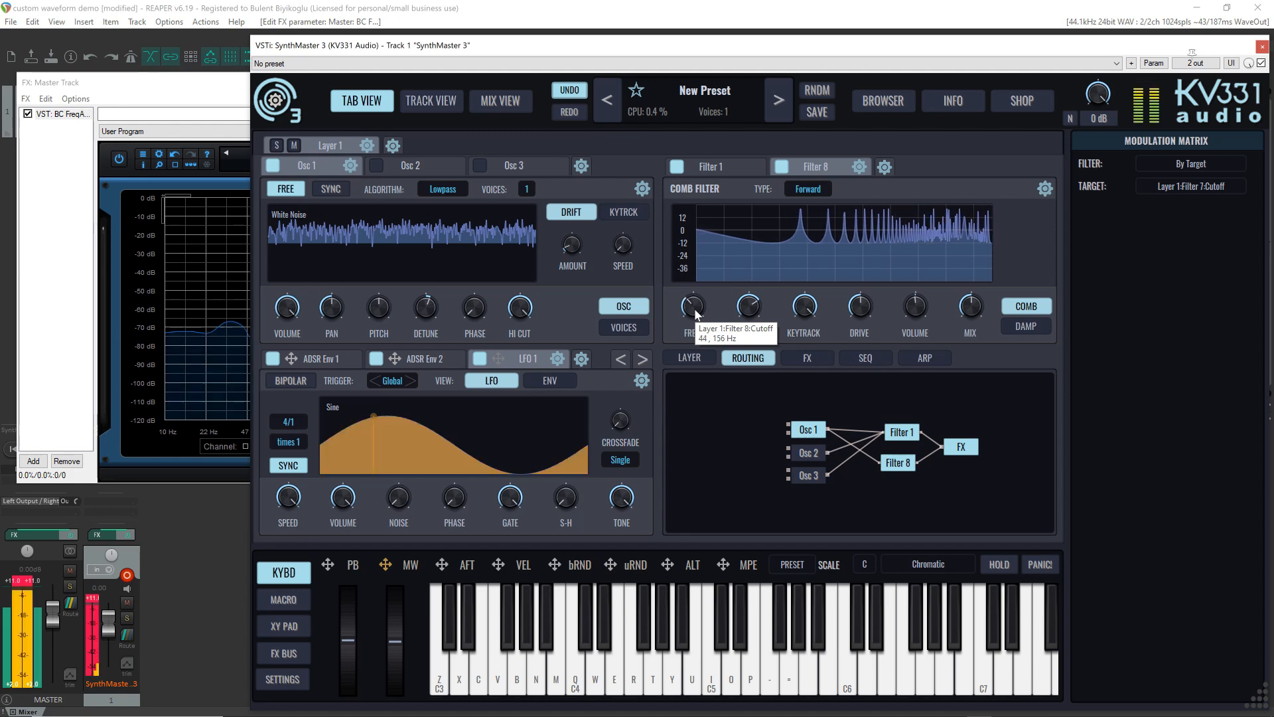
pyautogui.scroll(1, 696, 314)
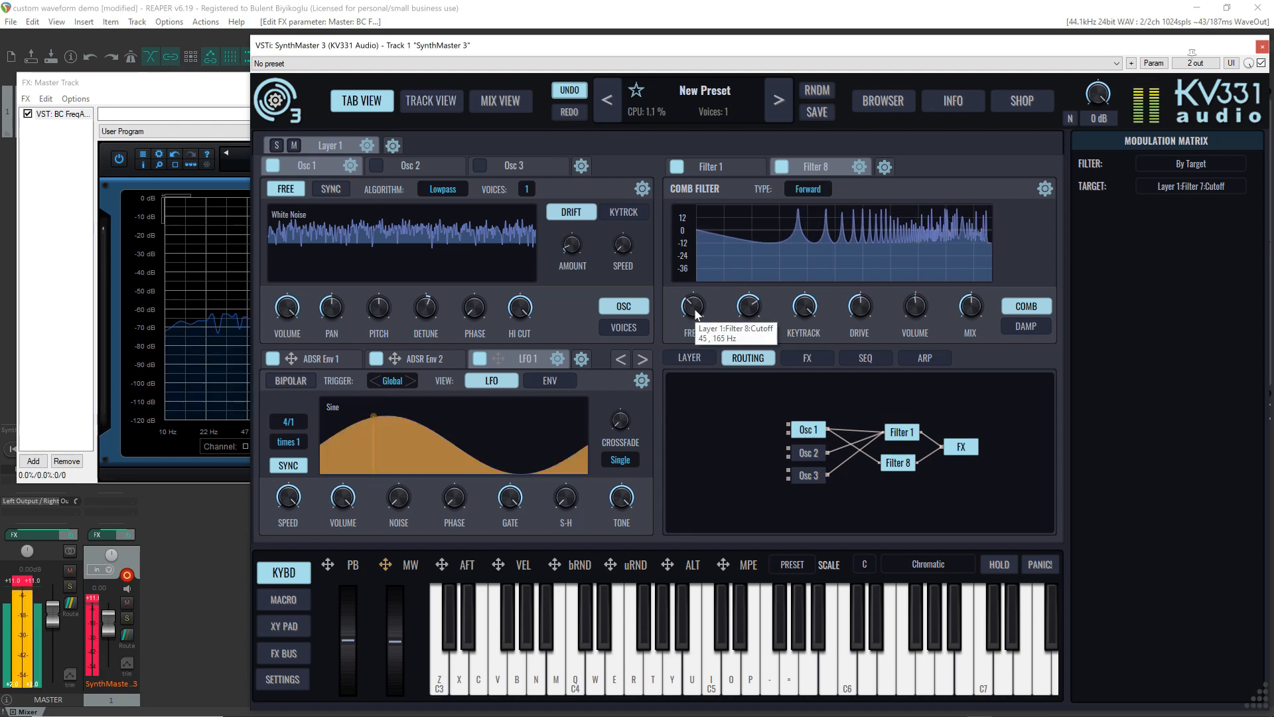
pyautogui.scroll(-1, 695, 314)
pyautogui.scroll(1, 695, 314)
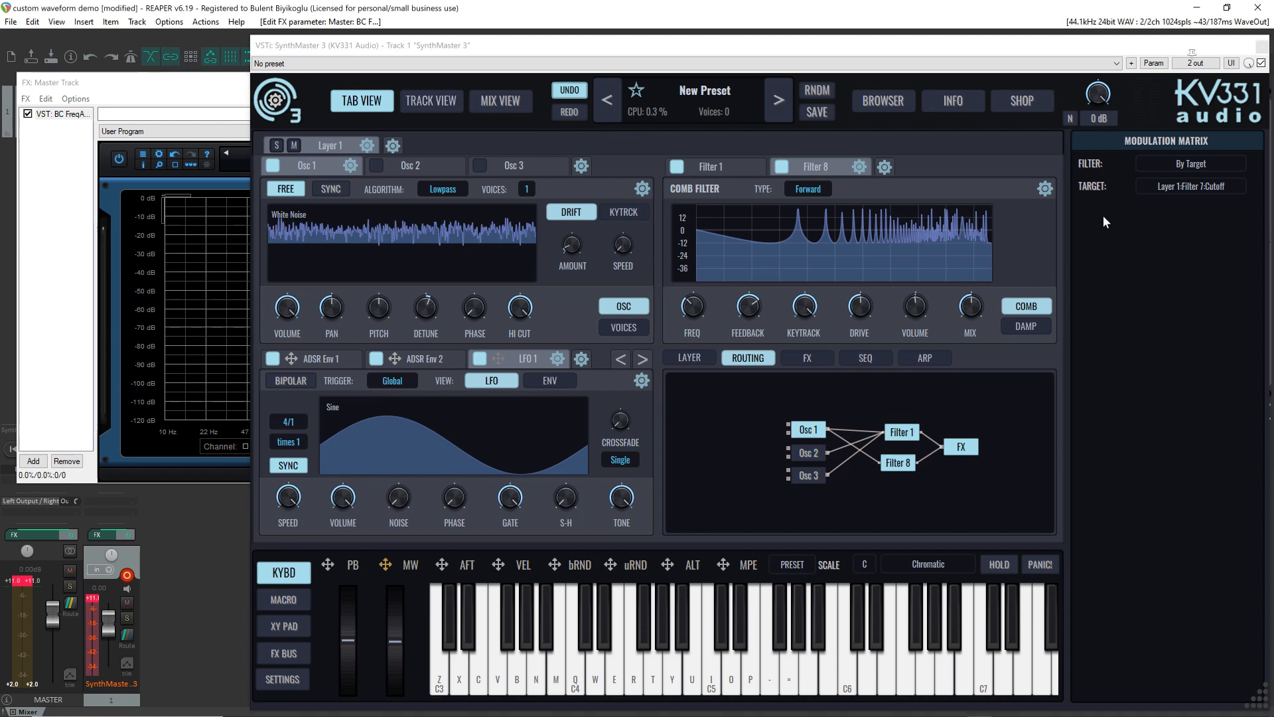
# Step: Initialize the preset and set Osc 1's waveform to Sawtooth
pyautogui.click(695, 94)
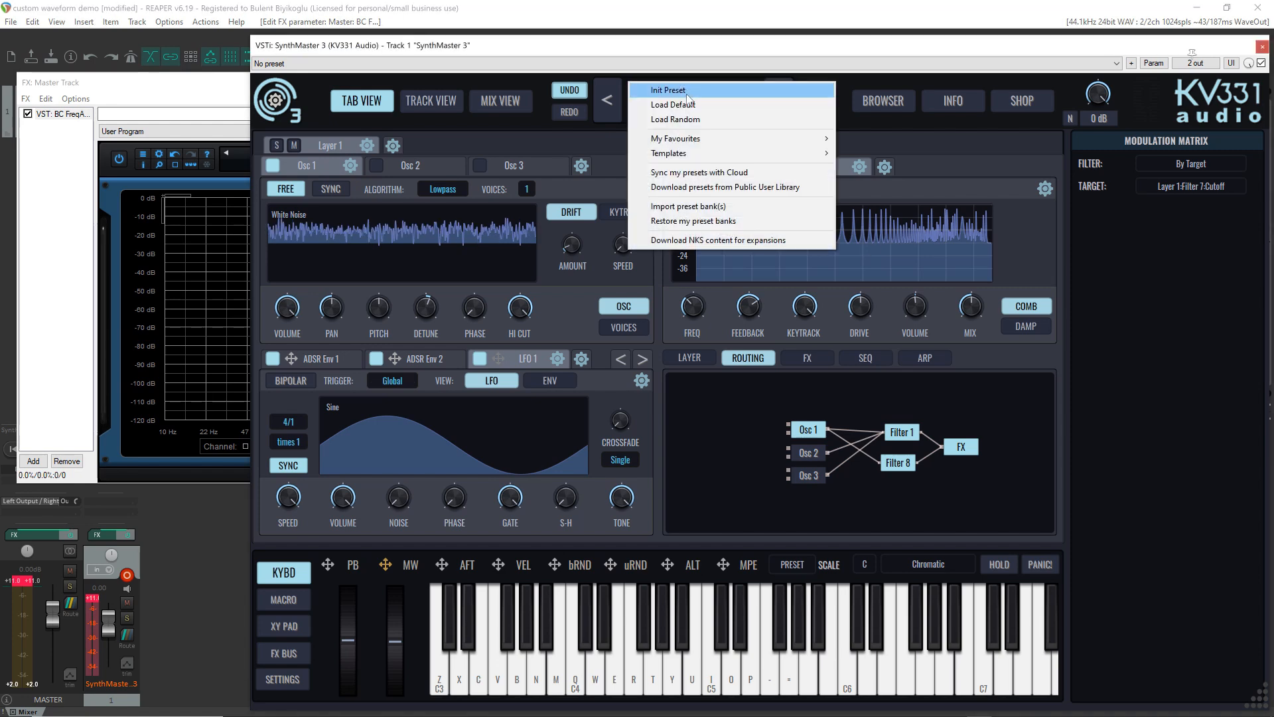
pyautogui.click(668, 90)
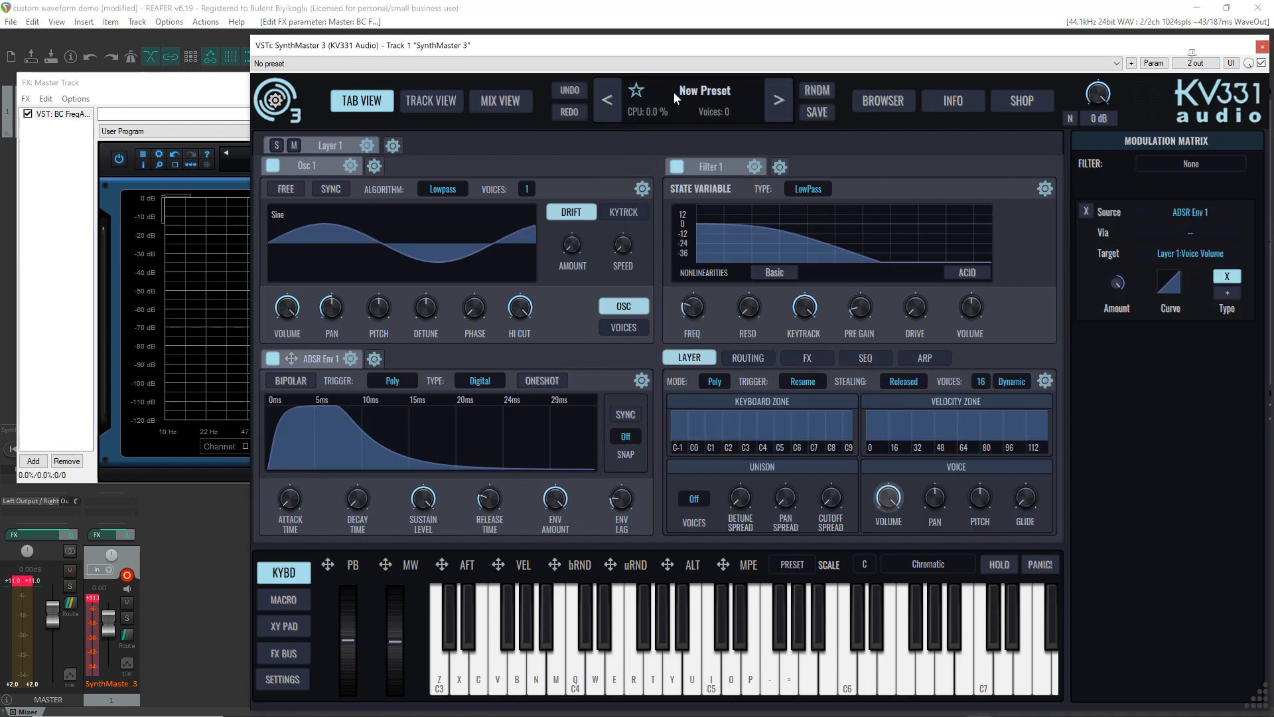
pyautogui.click(297, 247)
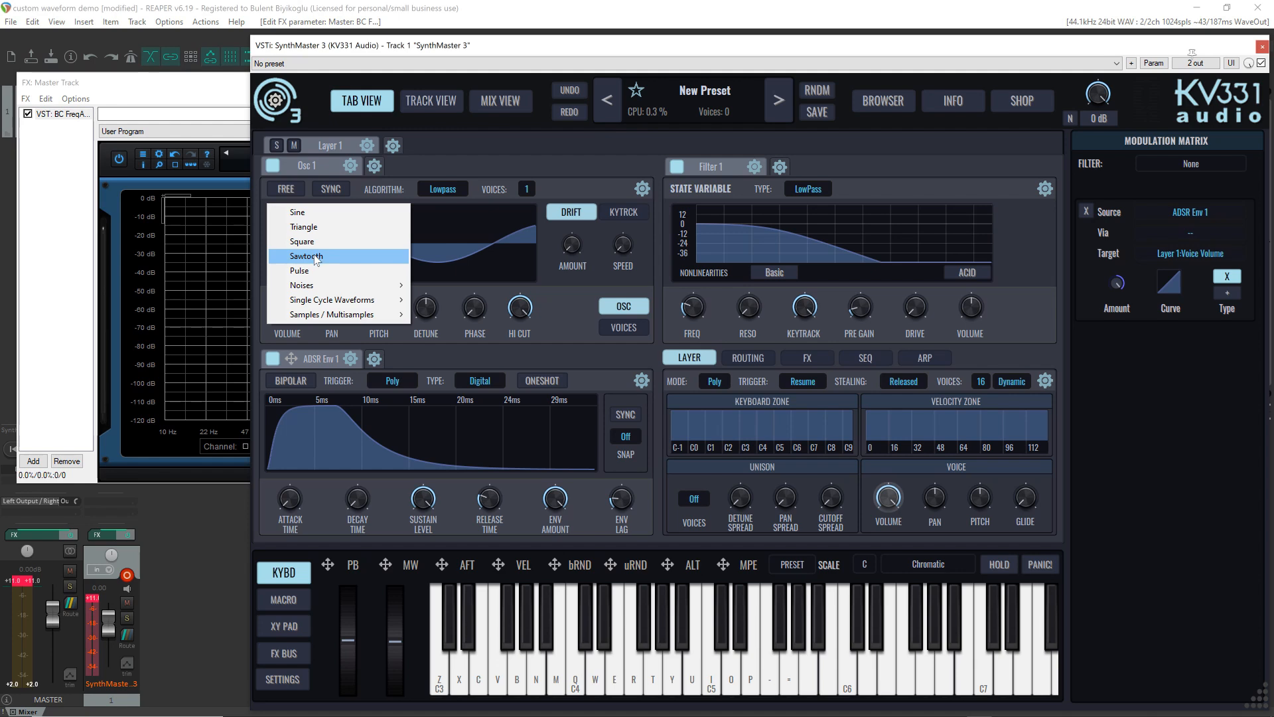
pyautogui.click(316, 260)
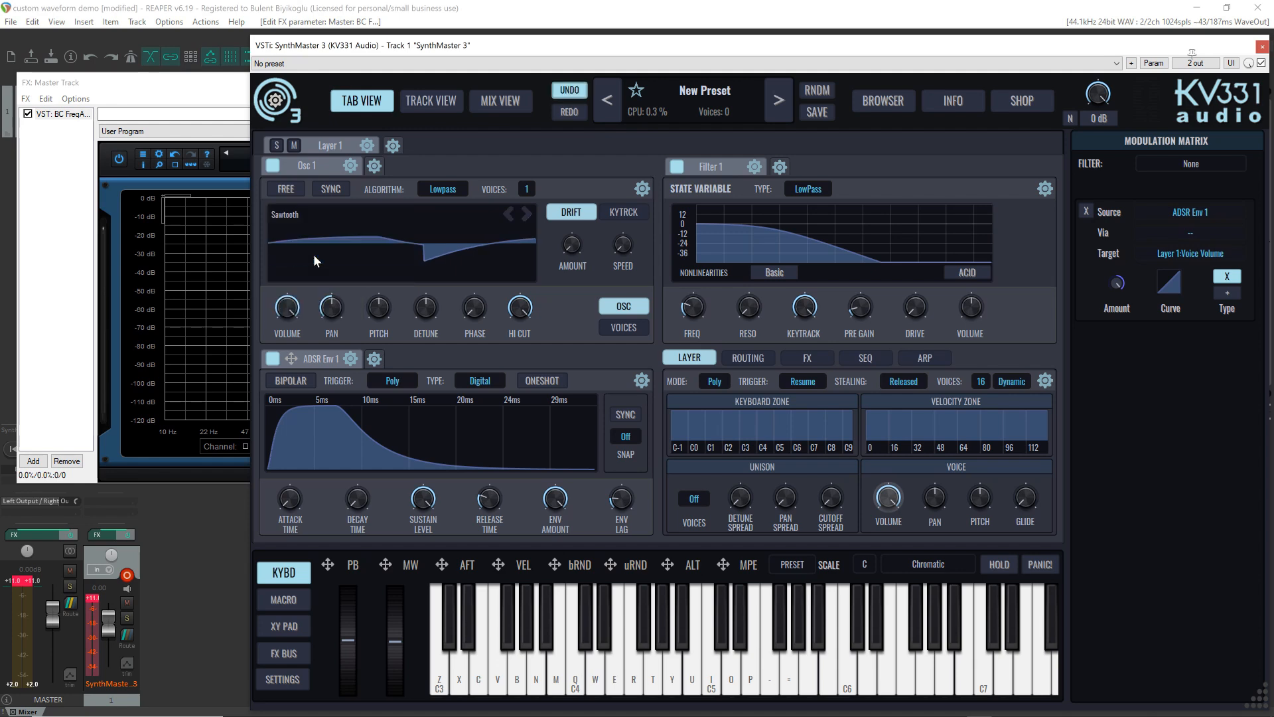
# Step: Play a note through Filter 1 and replace its State Variable filter with the Digital Filter
pyautogui.press('z')
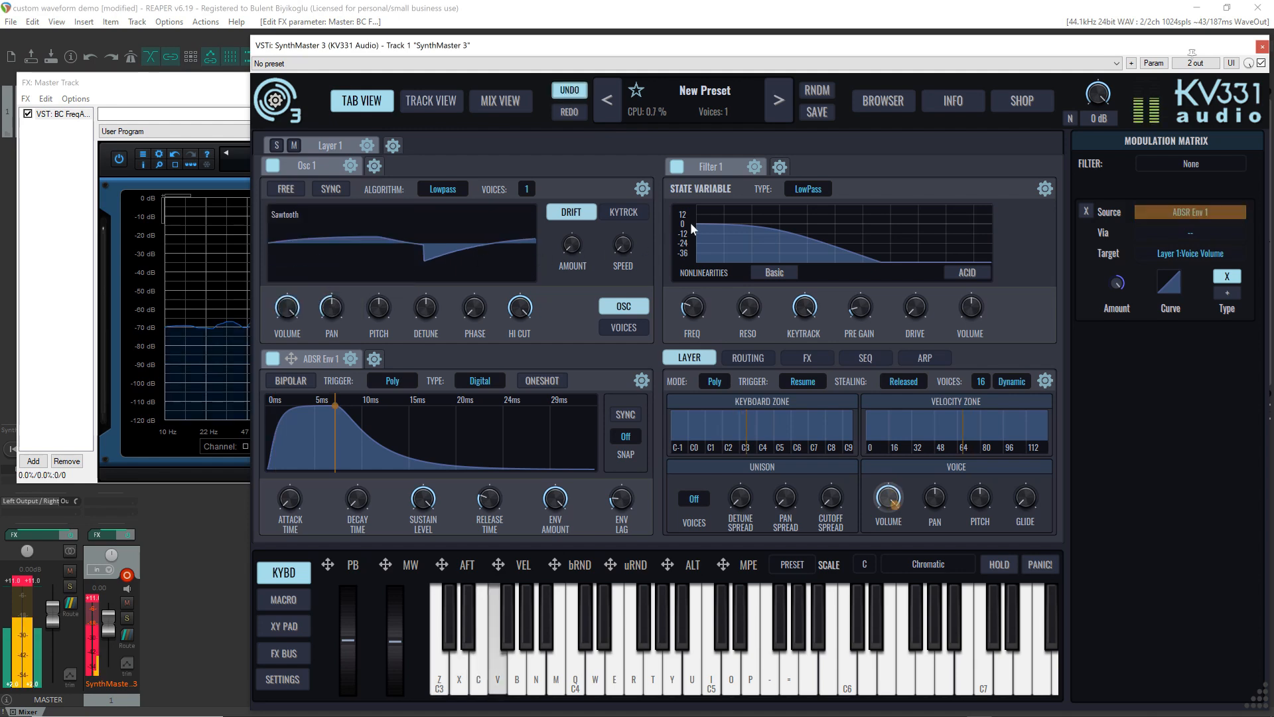
pyautogui.rightClick(747, 161)
pyautogui.moveTo(784, 245)
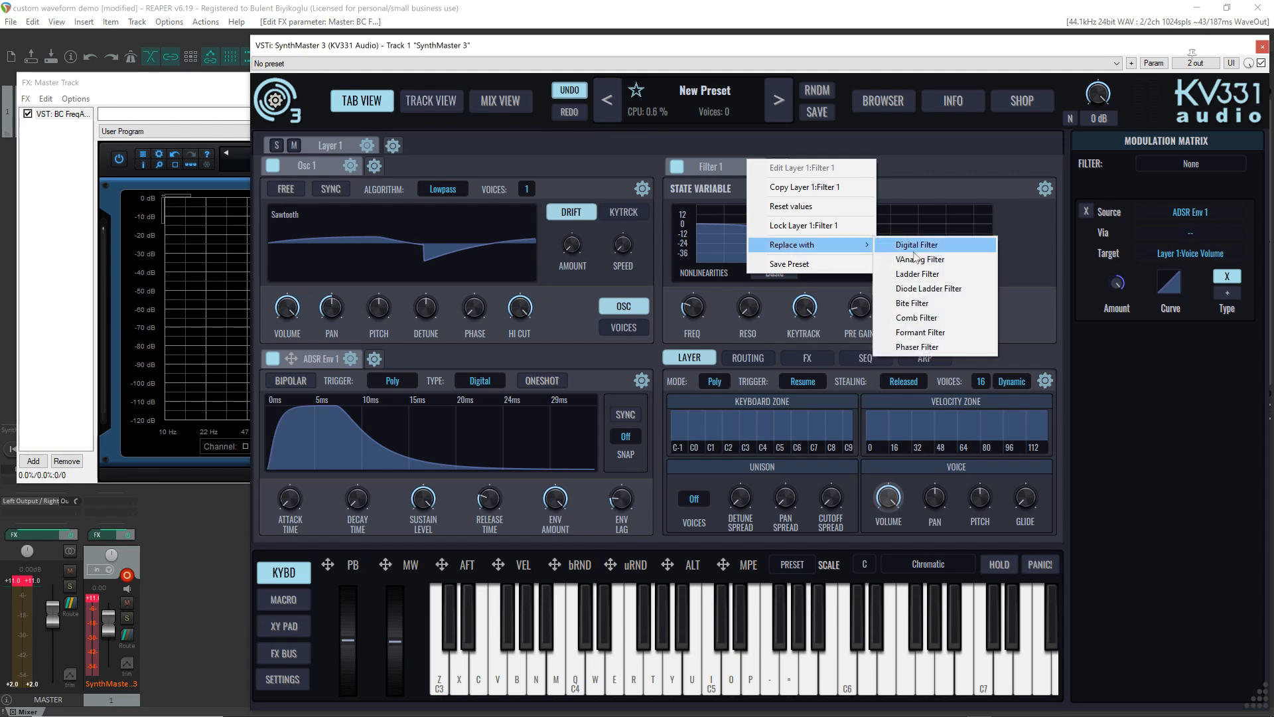
pyautogui.click(915, 250)
# Step: Play a short melody to hear the sawtooth through the Digital LowPass filter
pyautogui.press('z')
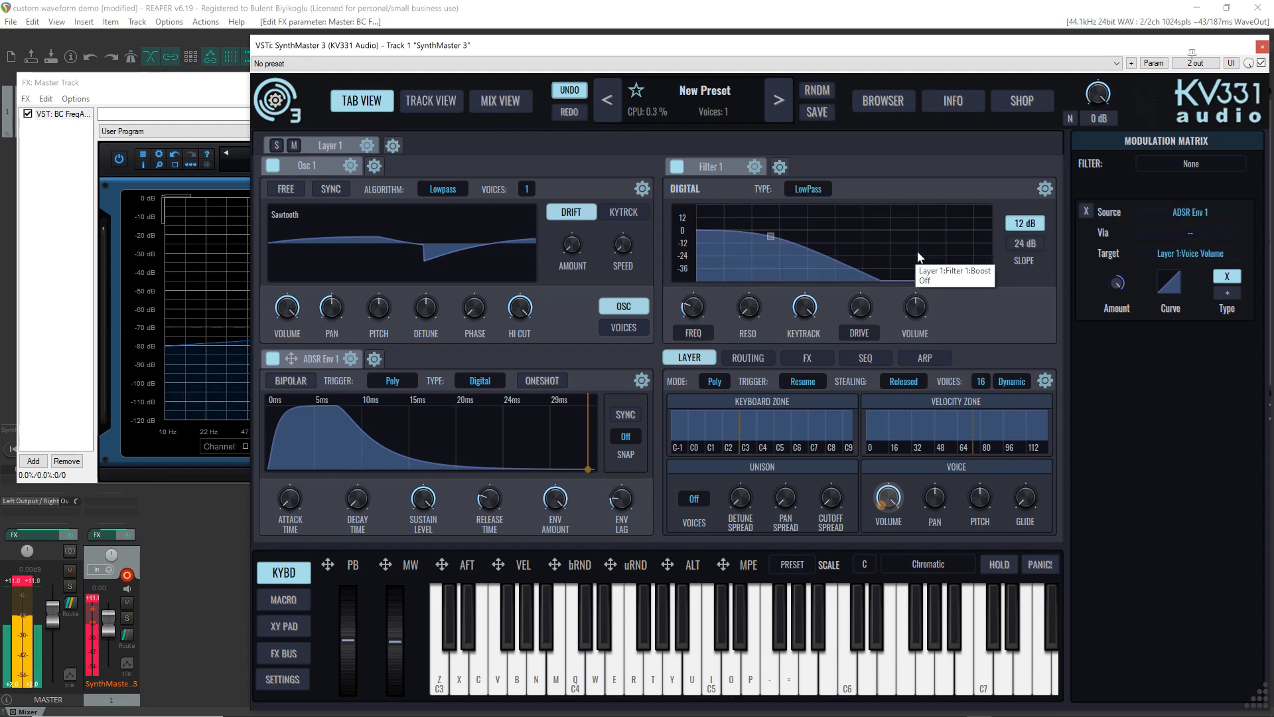
pyautogui.press('c')
pyautogui.press('v')
pyautogui.press('b')
pyautogui.press('v')
pyautogui.press('c')
pyautogui.press('x')
pyautogui.press('z')
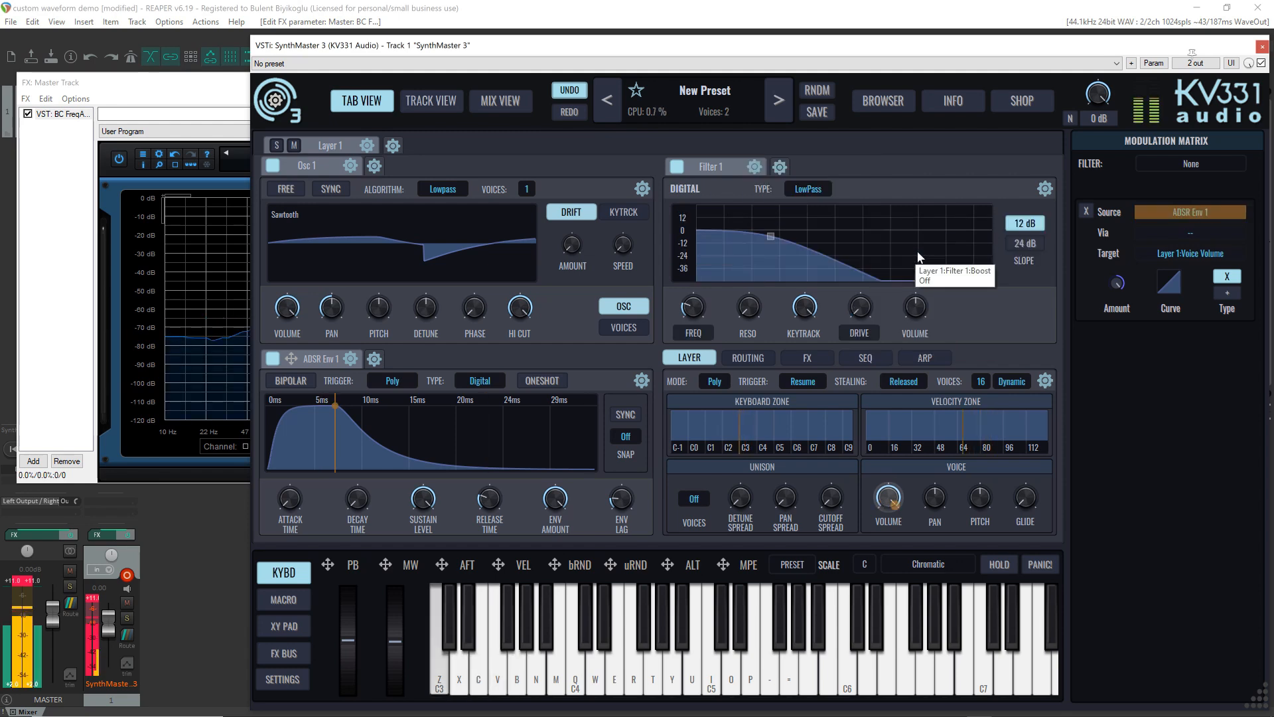
pyautogui.press('c')
pyautogui.press('b')
pyautogui.press('q')
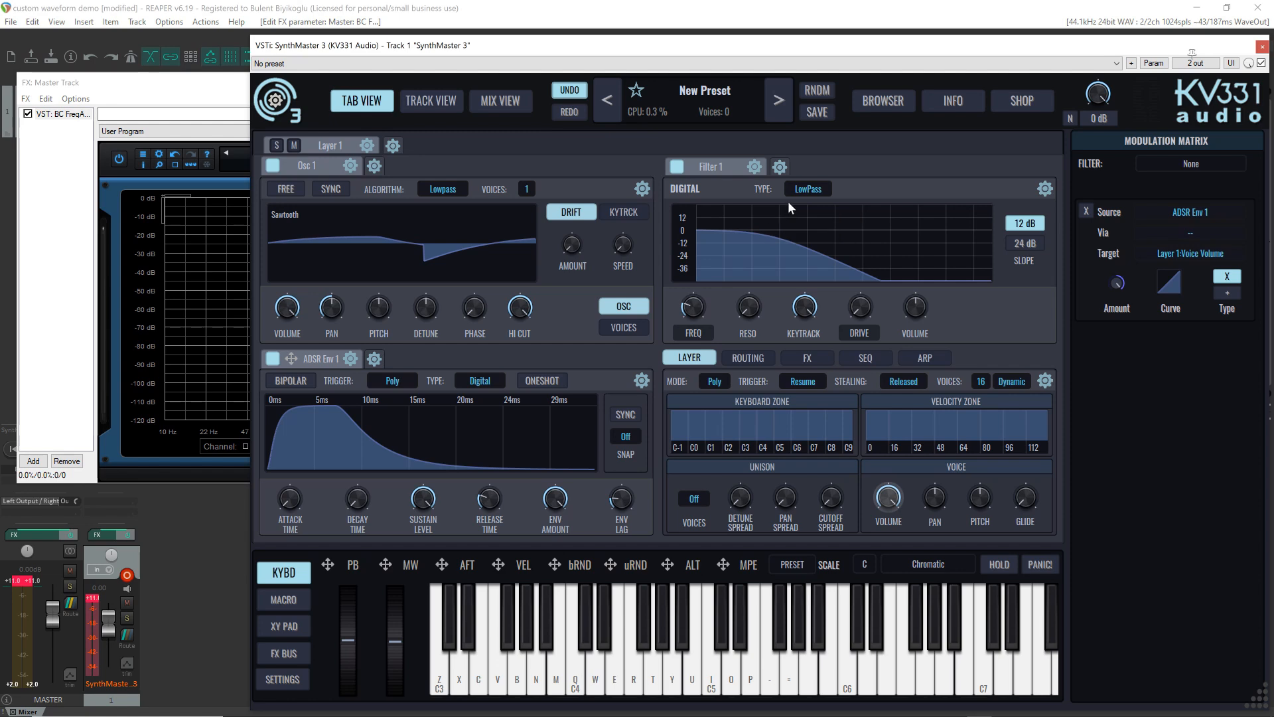
# Step: Raise Filter 1's resonance to 86 and assign the mod wheel to modulate its cutoff
pyautogui.moveTo(754, 309); pyautogui.dragTo(740, 252)
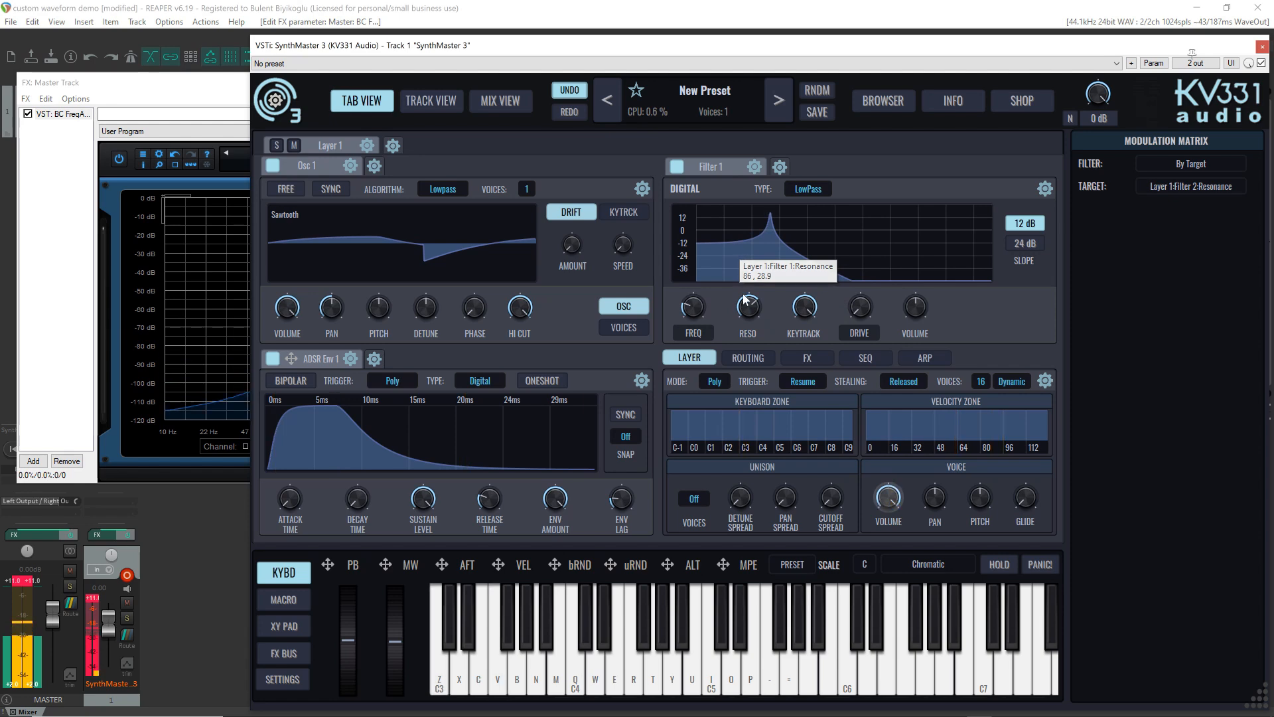
pyautogui.rightClick(691, 309)
pyautogui.moveTo(749, 360)
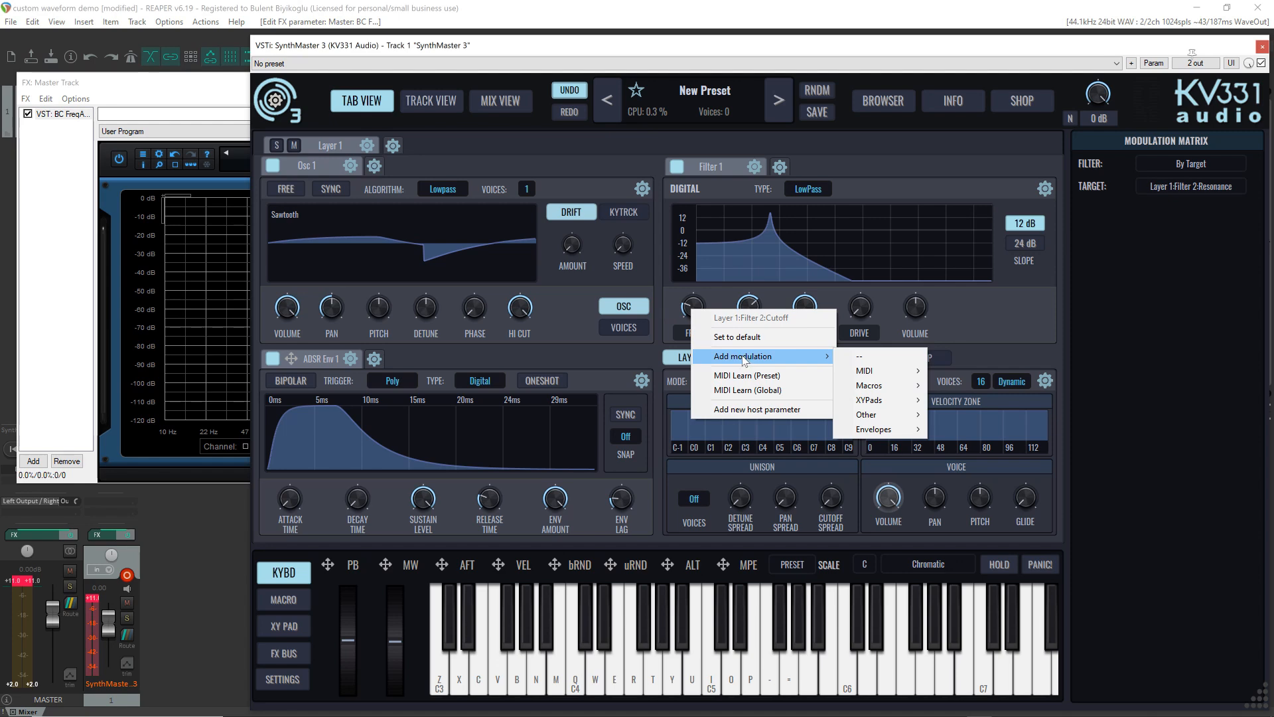
pyautogui.click(746, 376)
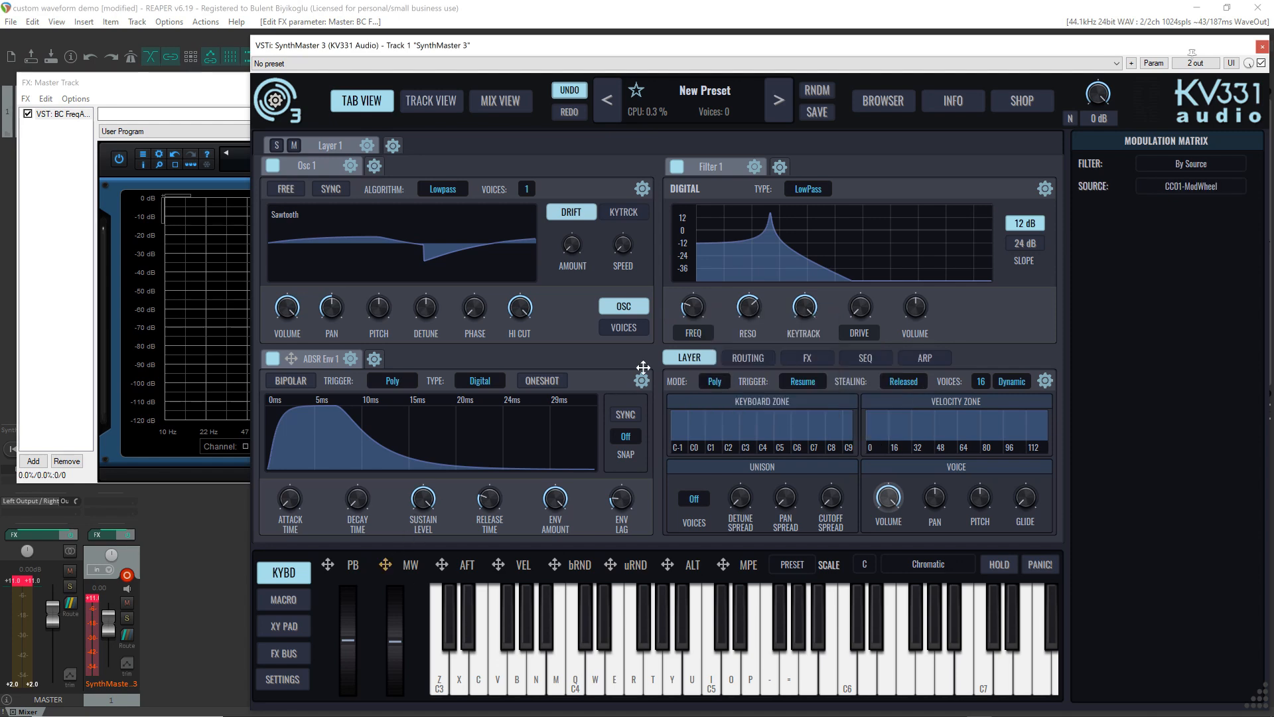
pyautogui.moveTo(702, 309); pyautogui.dragTo(699, 309)
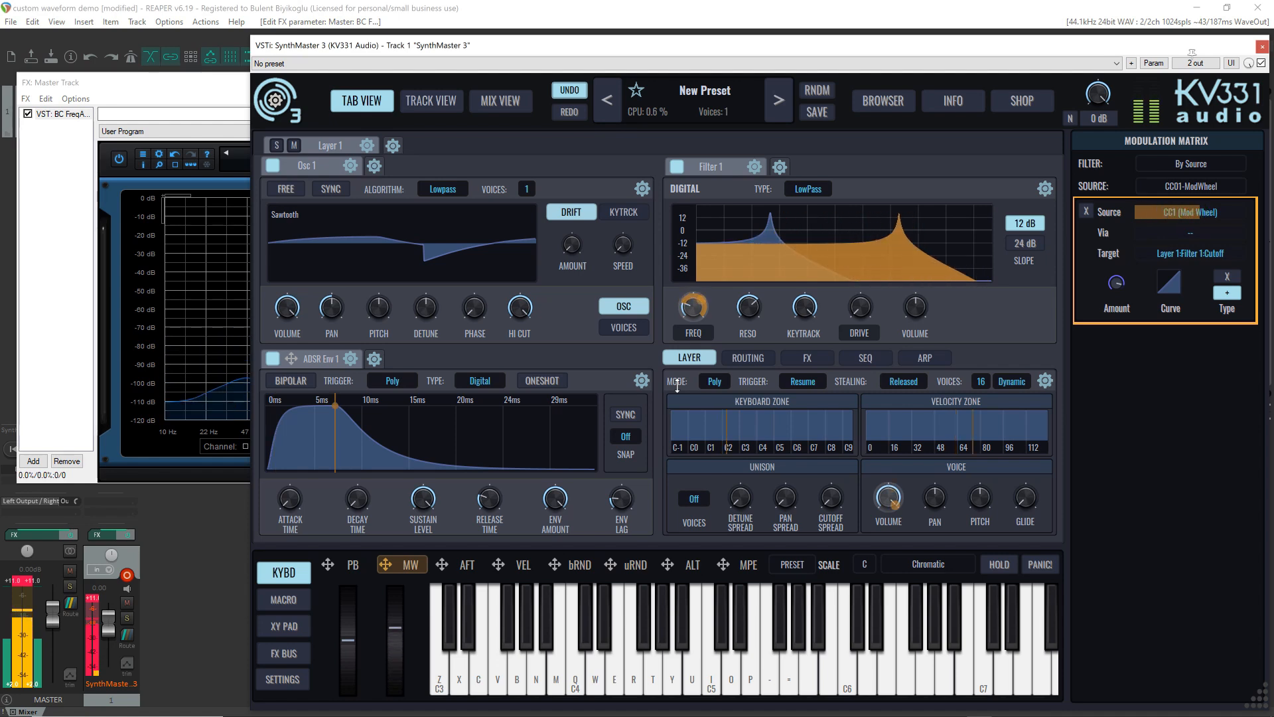
# Step: Raise Filter 1's resonance further with drive at about 65, and switch its slope to 24 dB
pyautogui.click(748, 308)
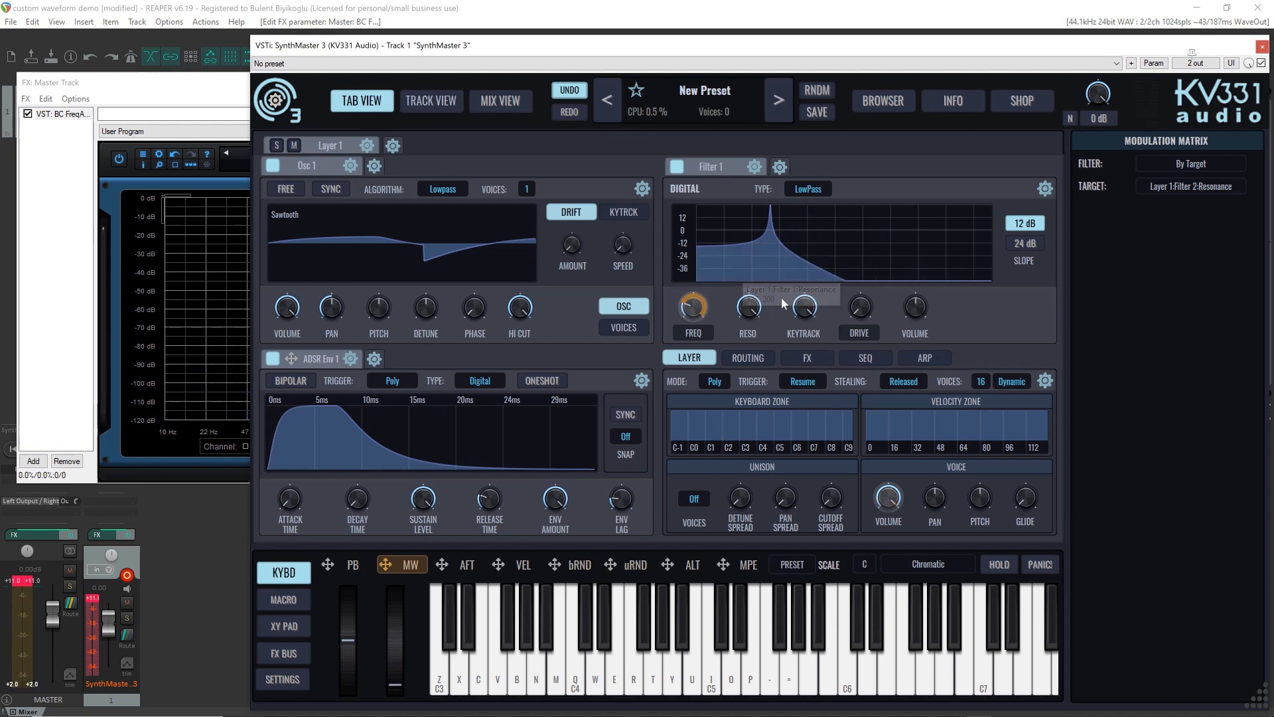
pyautogui.moveTo(862, 310)
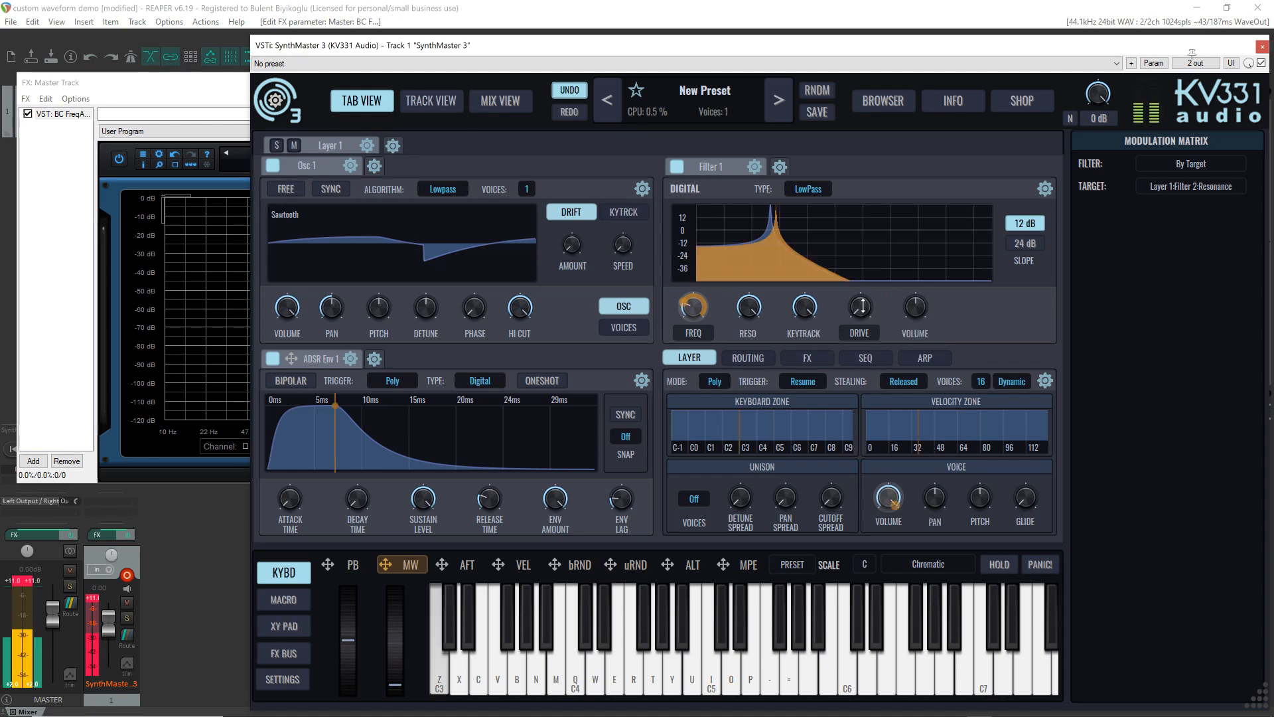
pyautogui.moveTo(861, 307); pyautogui.dragTo(856, 264)
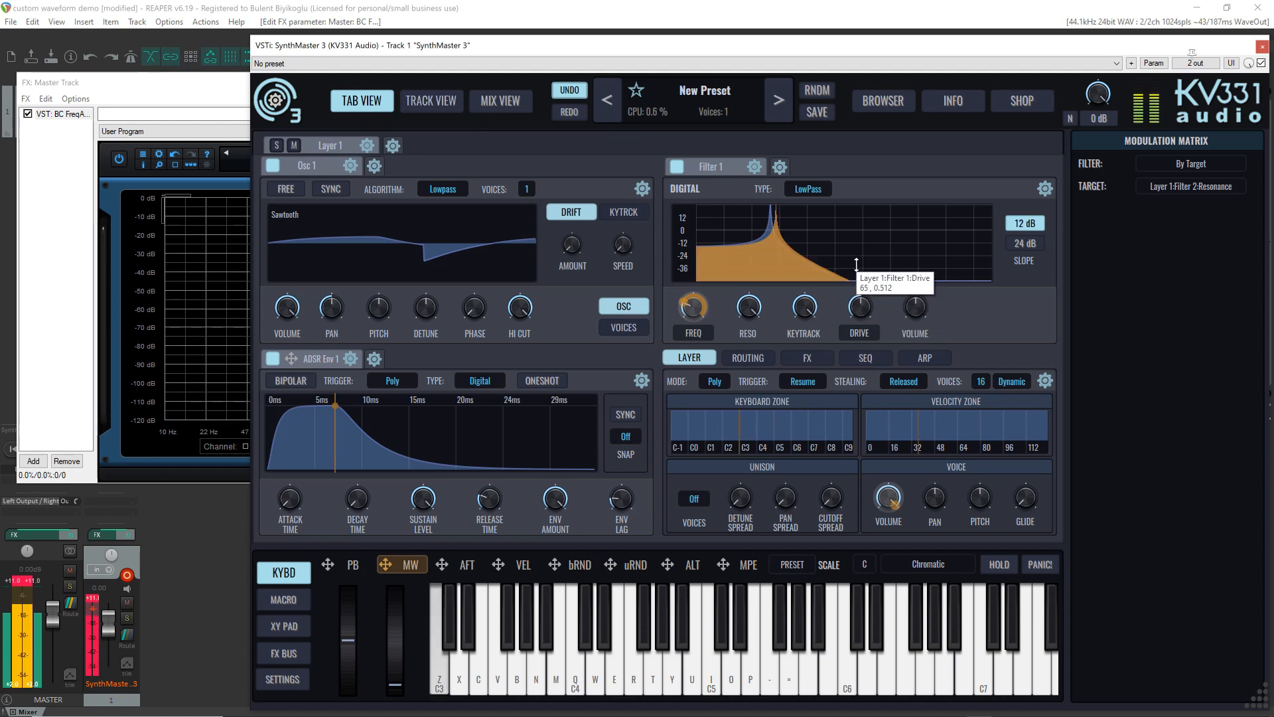
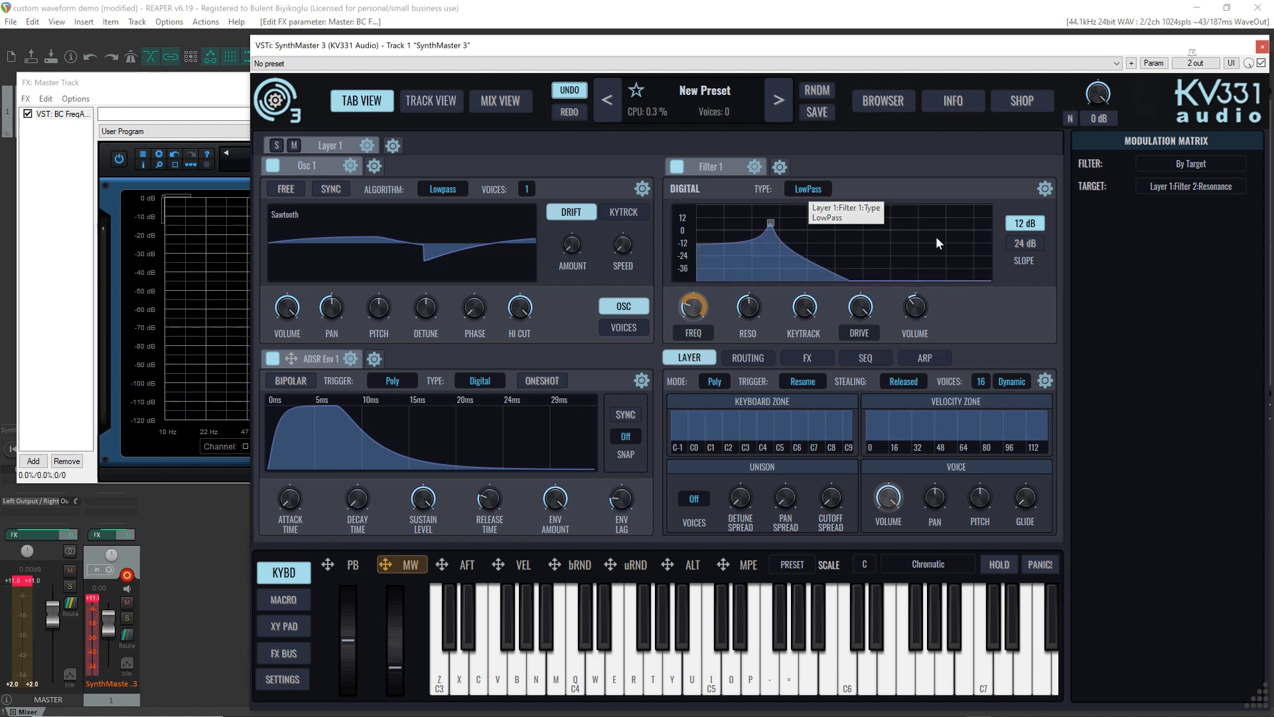
pyautogui.click(1033, 245)
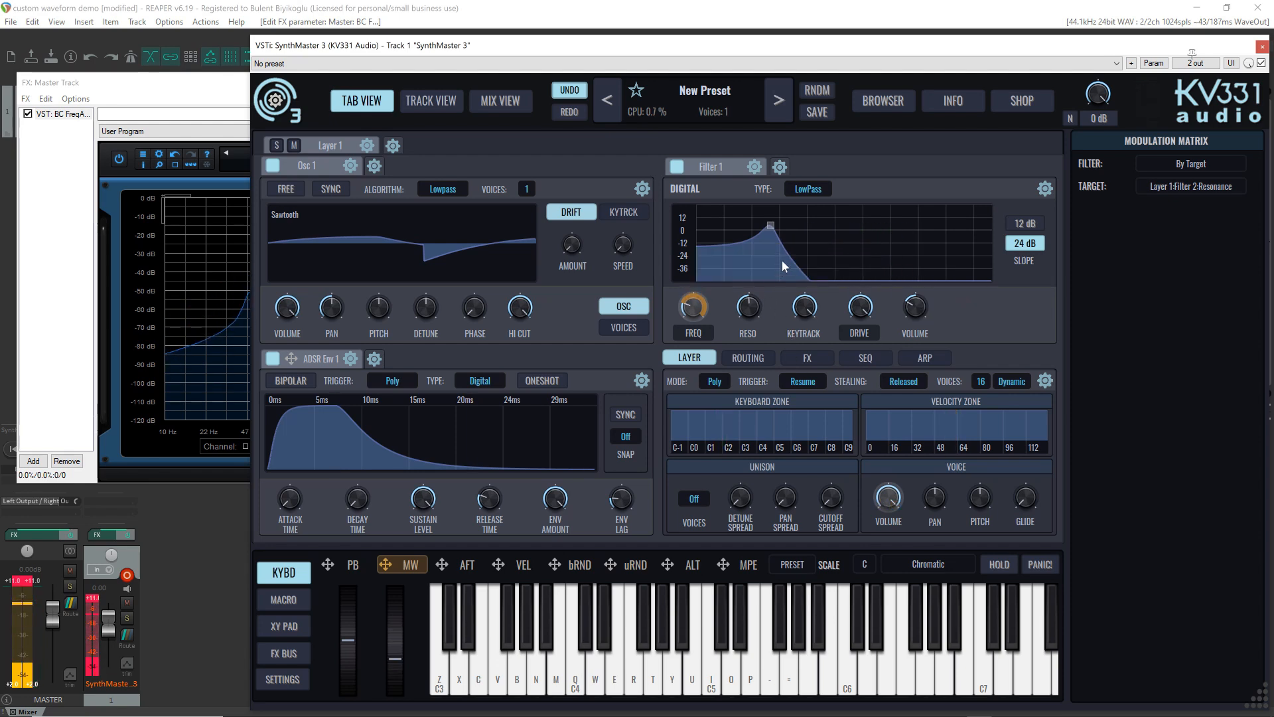
# Step: Change Filter 1's type to LowShelve, raising its boost and lowering its resonance while playing
pyautogui.click(804, 191)
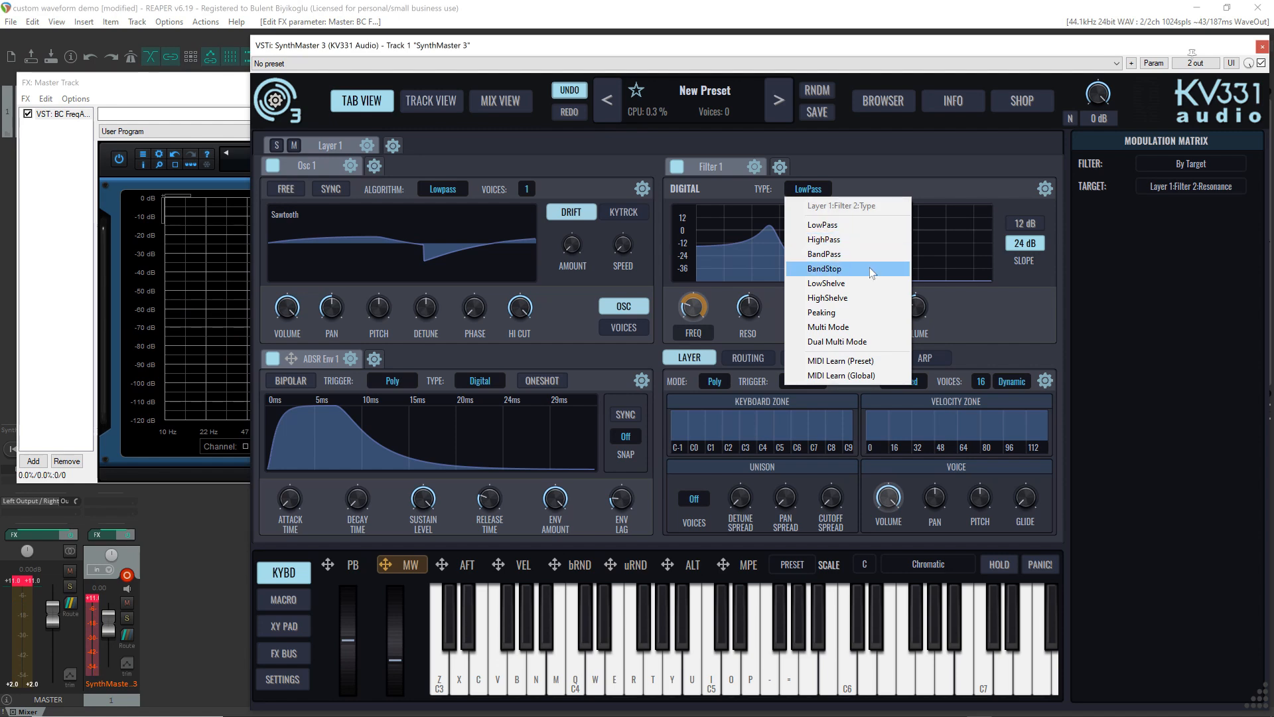
pyautogui.click(866, 284)
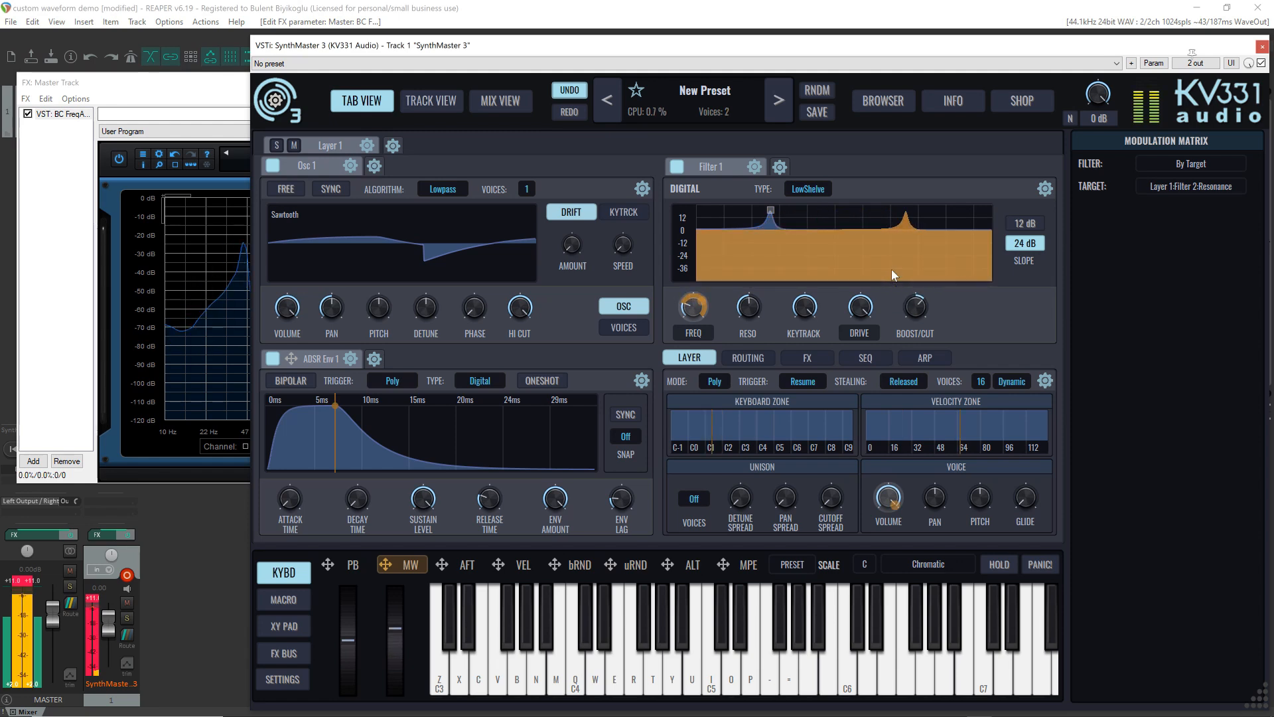
pyautogui.moveTo(923, 304); pyautogui.dragTo(911, 286)
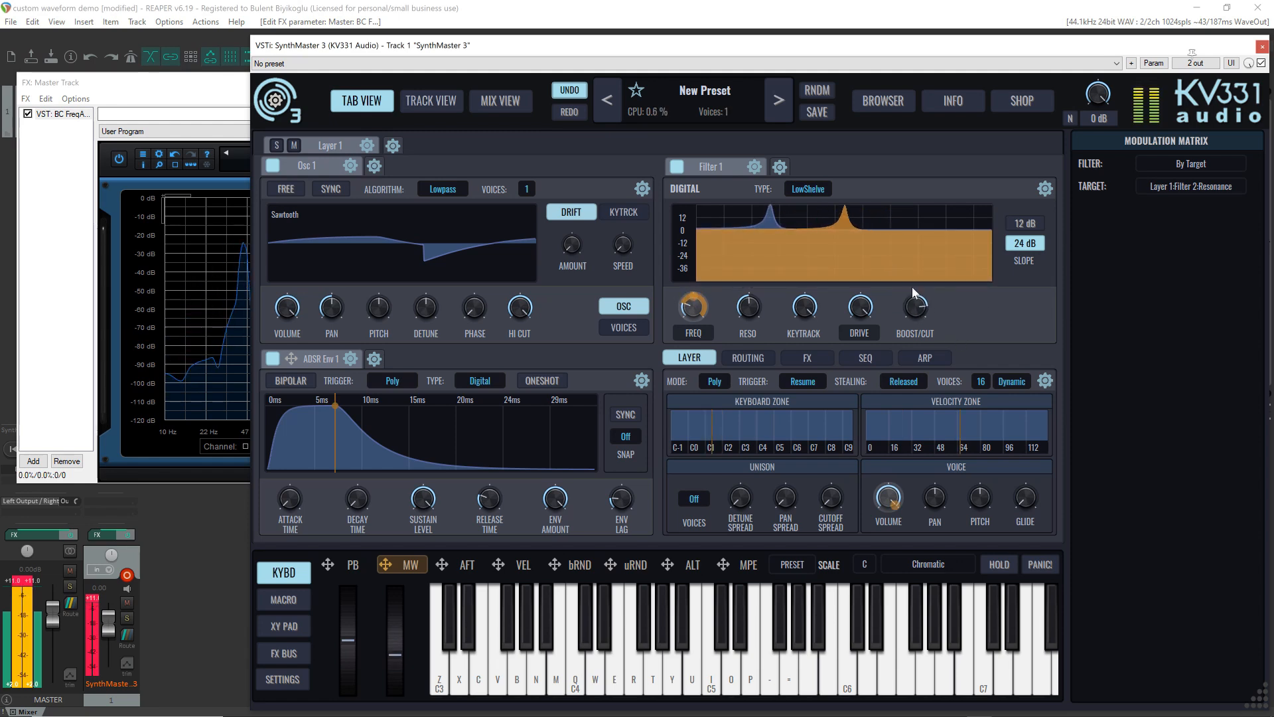
pyautogui.moveTo(766, 302); pyautogui.dragTo(757, 322)
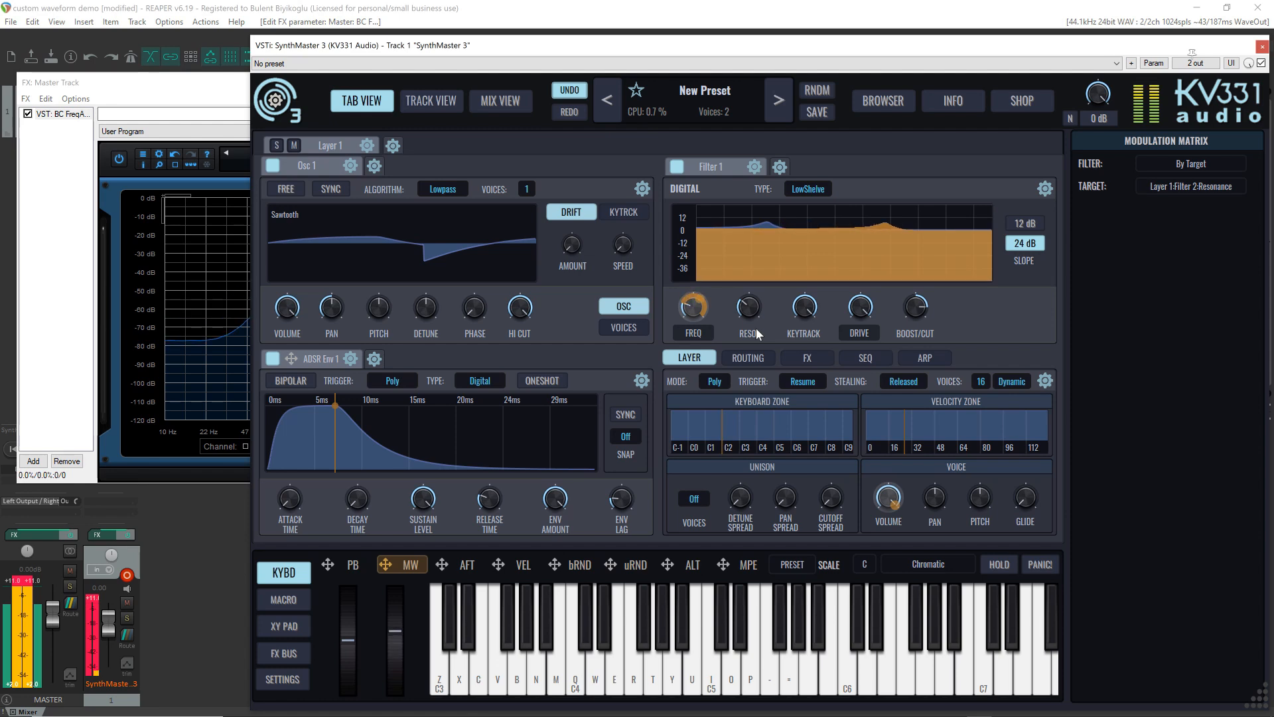
# Step: Change Filter 1's type to Peaking and lower its resonance while playing
pyautogui.click(823, 189)
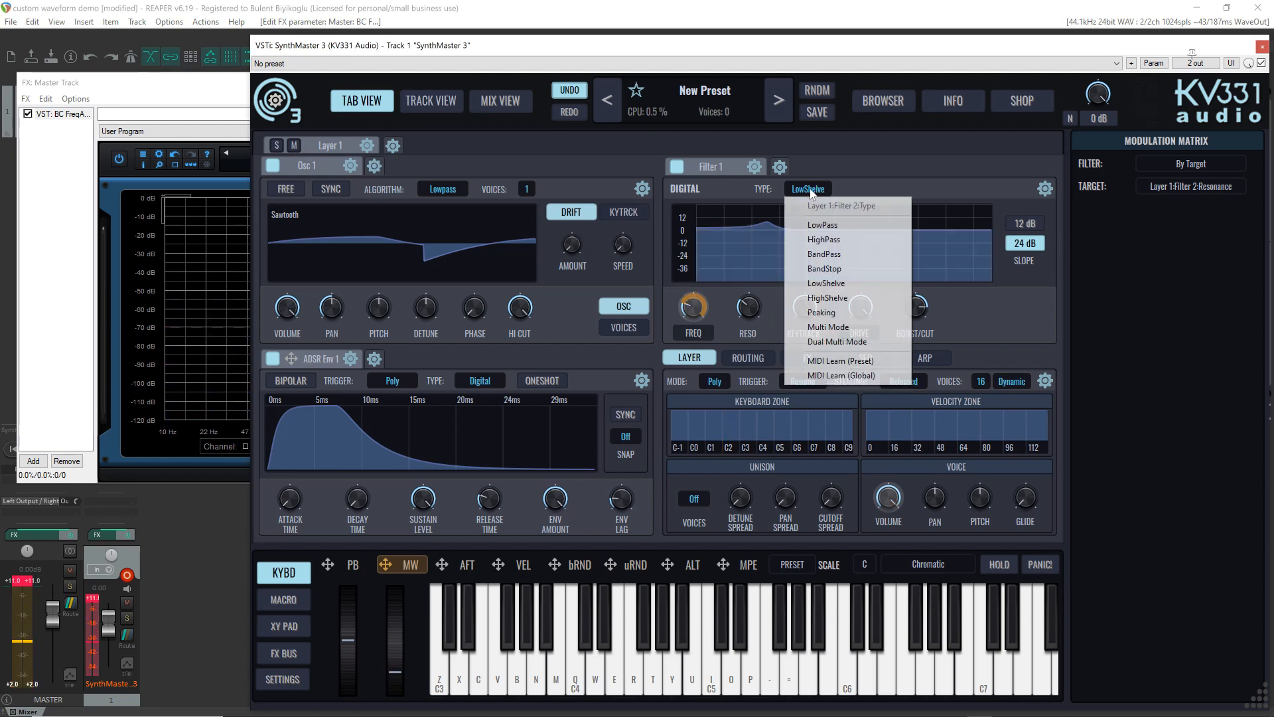
pyautogui.click(829, 313)
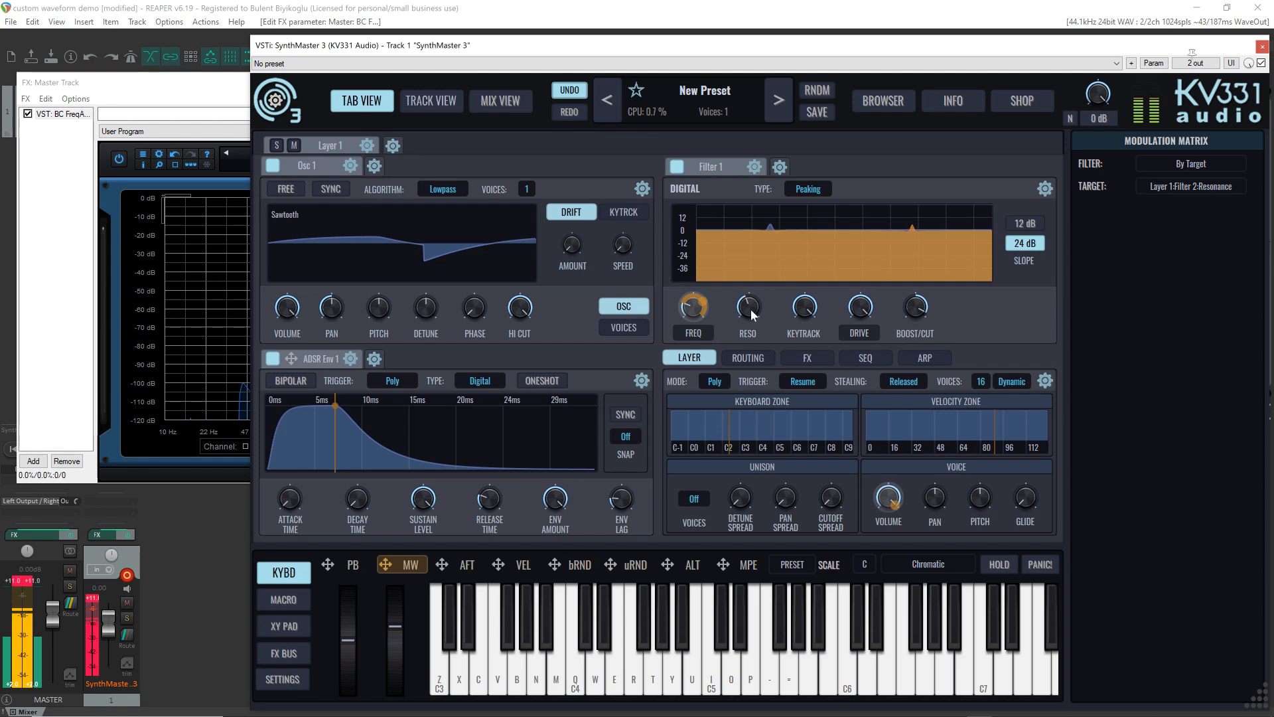
pyautogui.moveTo(751, 309); pyautogui.dragTo(755, 317)
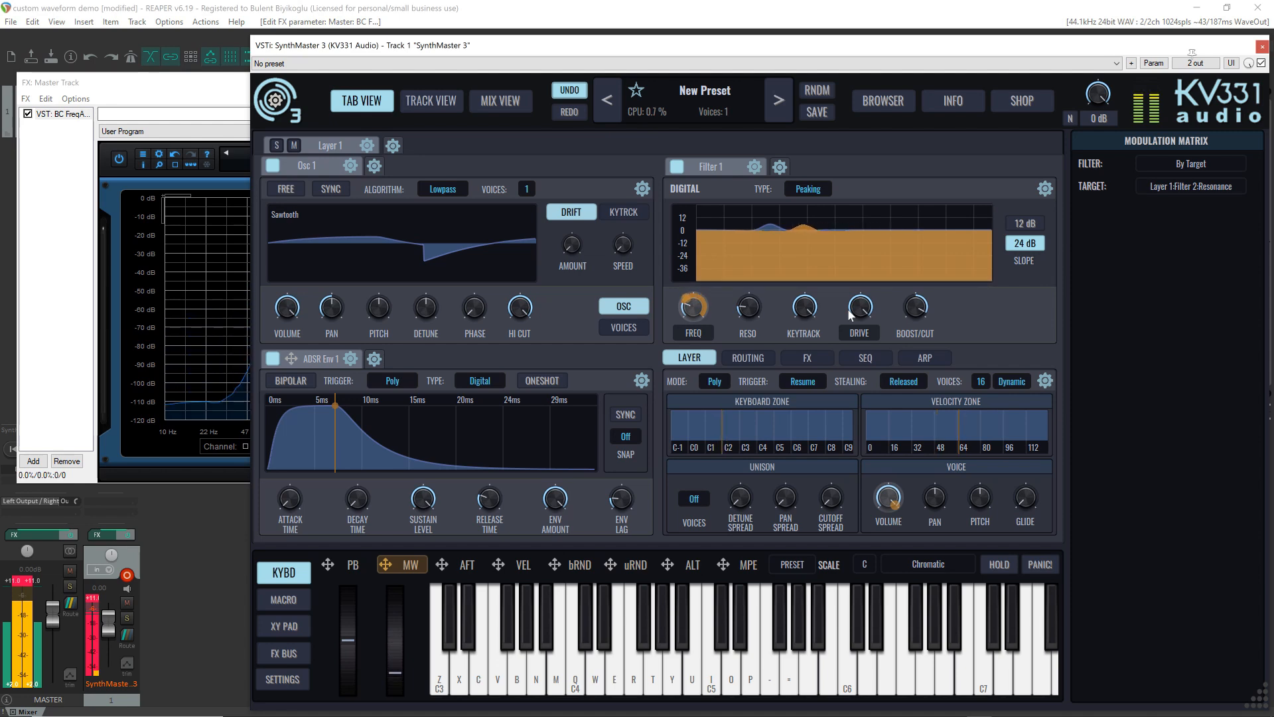
# Step: Try Filter 1 in Multi Mode, change its type to Dual Multi Mode, and raise the resonance
pyautogui.click(809, 189)
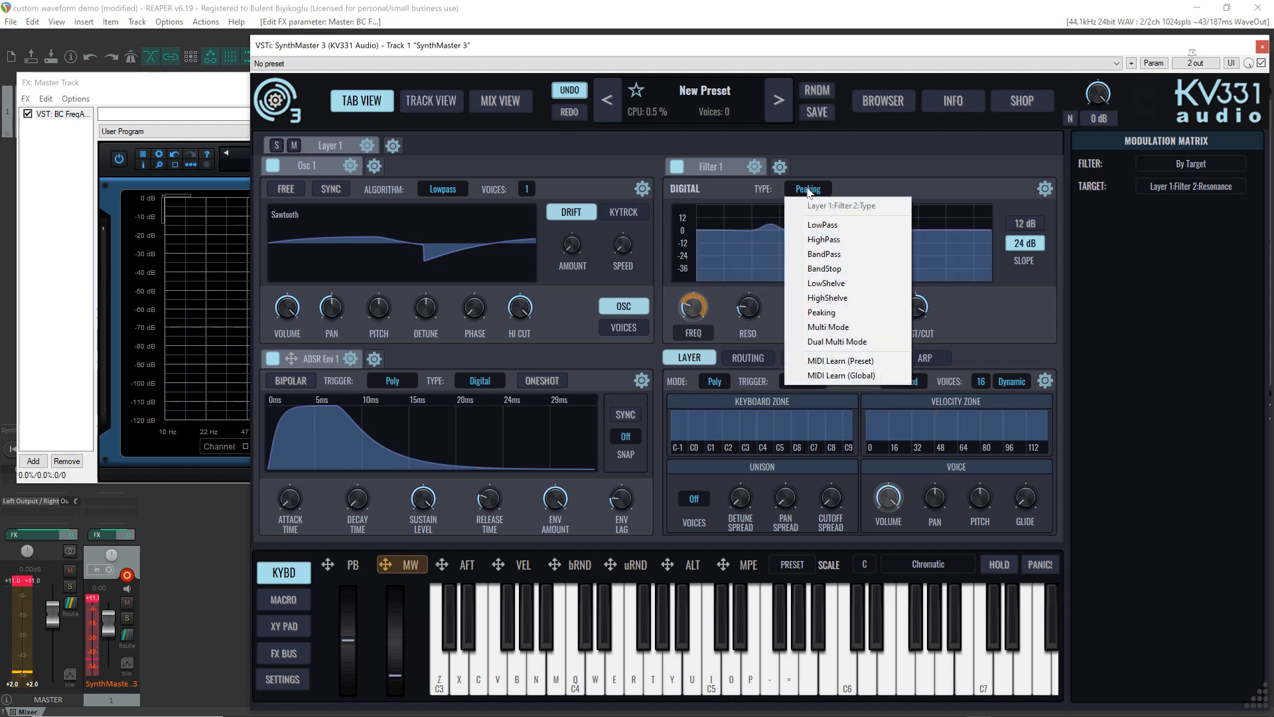
pyautogui.click(867, 328)
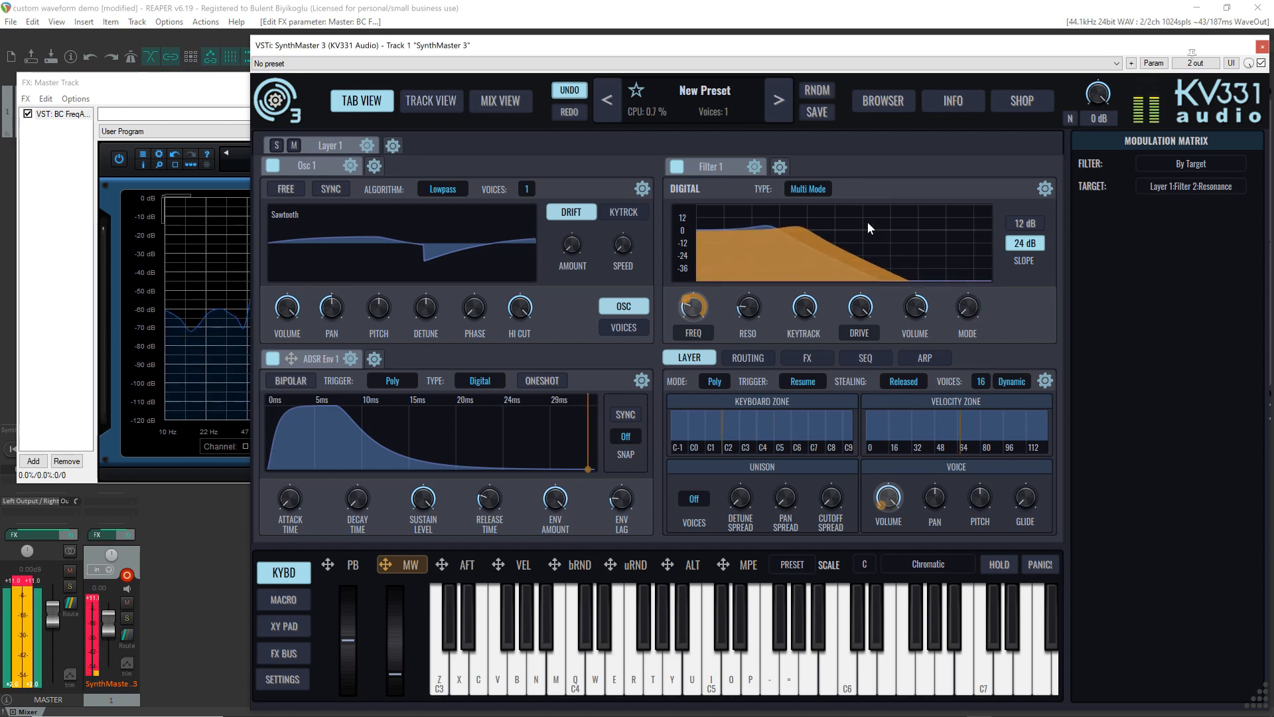
pyautogui.click(809, 188)
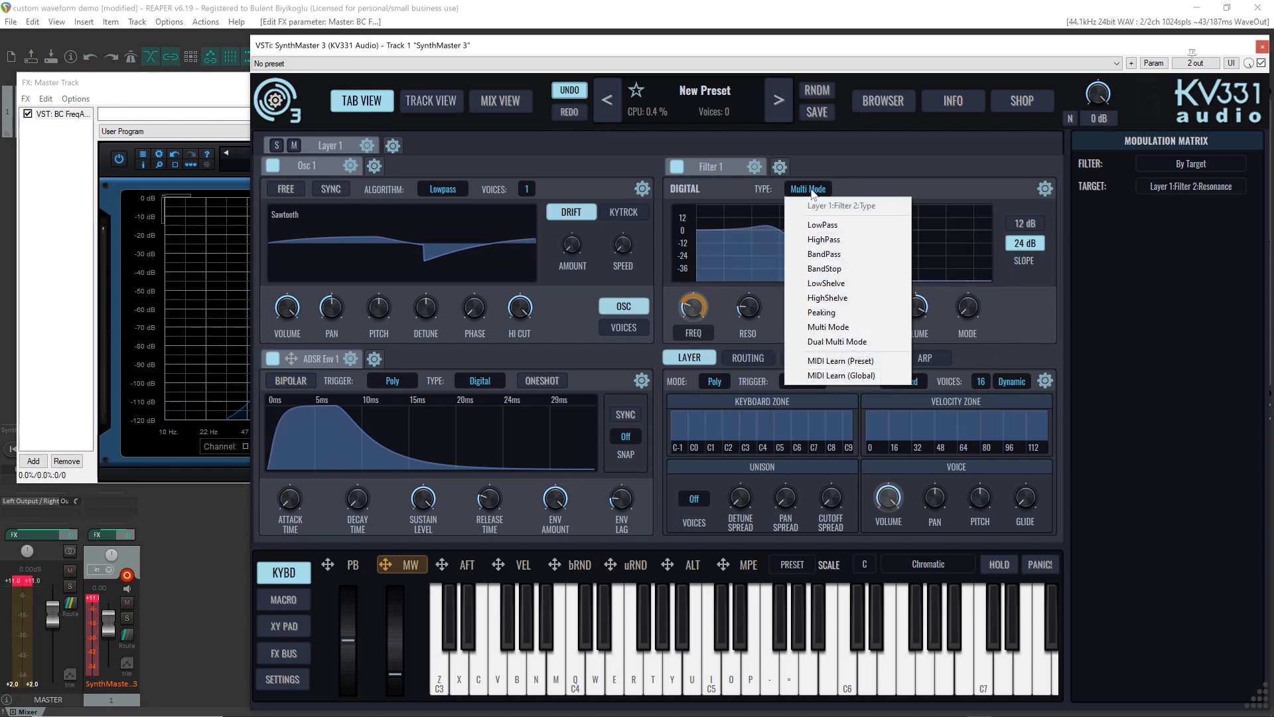
pyautogui.click(874, 338)
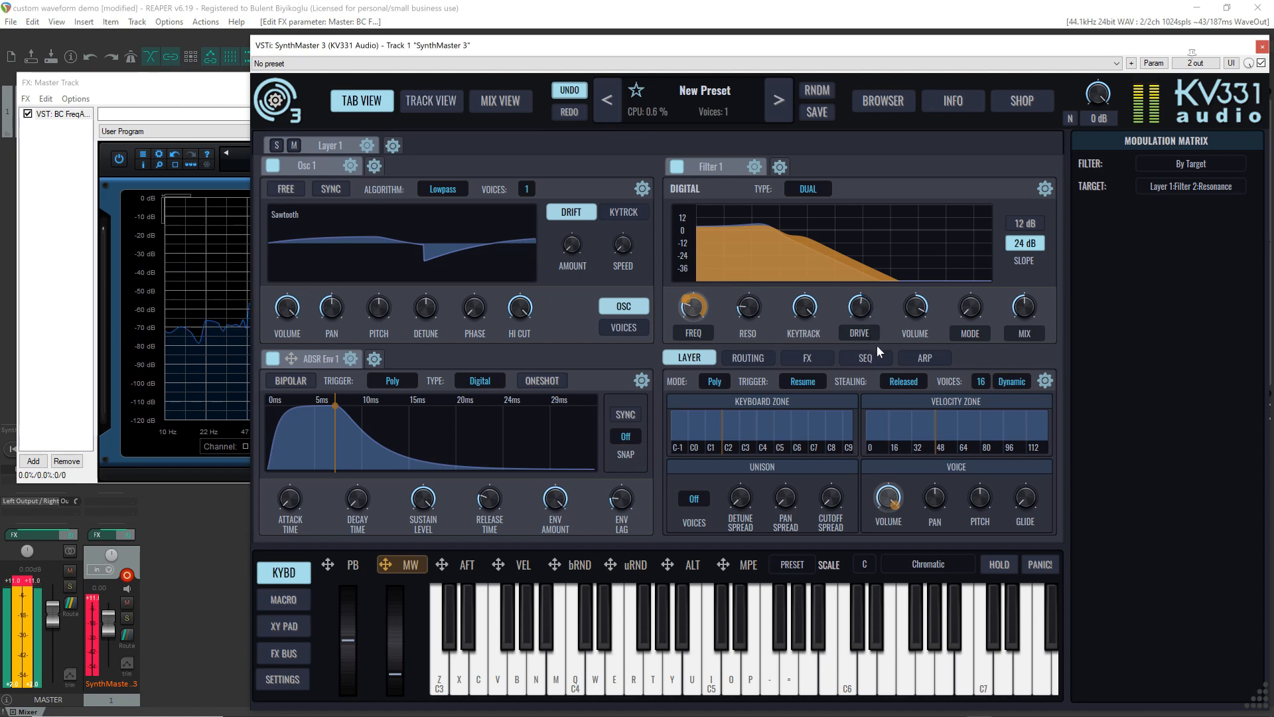
pyautogui.moveTo(756, 311); pyautogui.dragTo(744, 286)
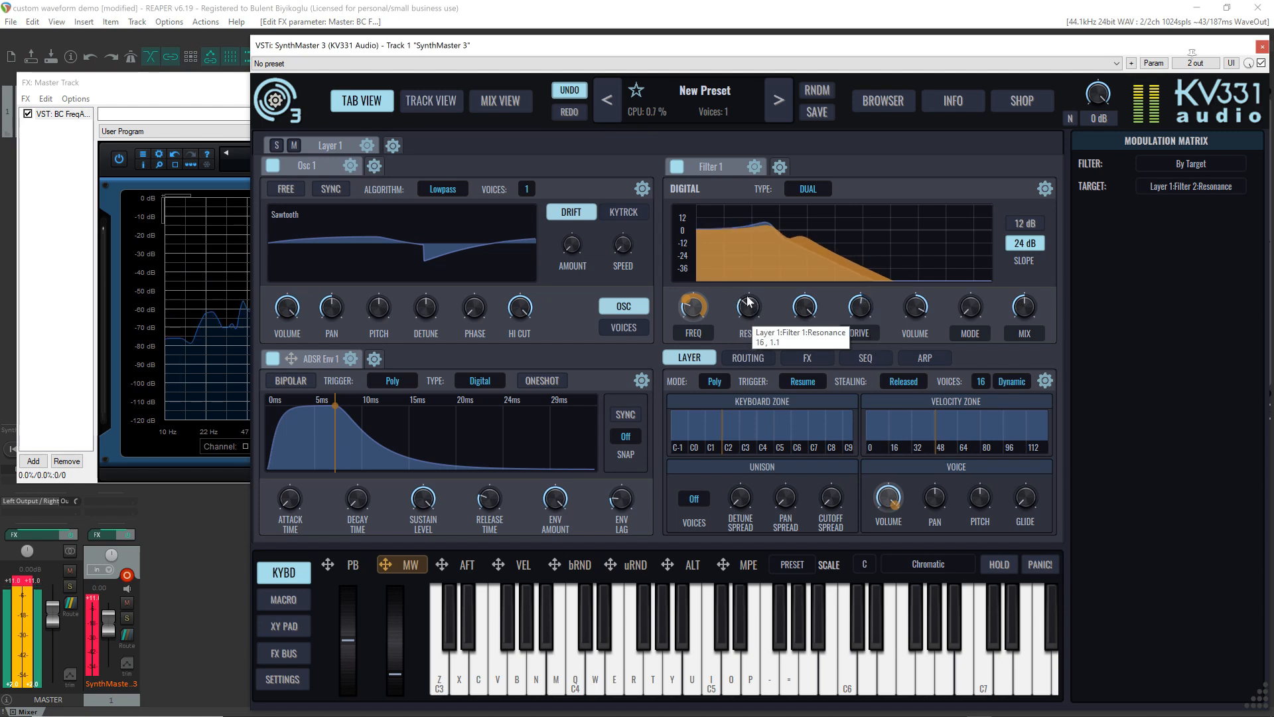
# Step: Switch Filter 1's frequency control to Freq 2 and assign the mod wheel to modulate Cutoff 2
pyautogui.rightClick(703, 332)
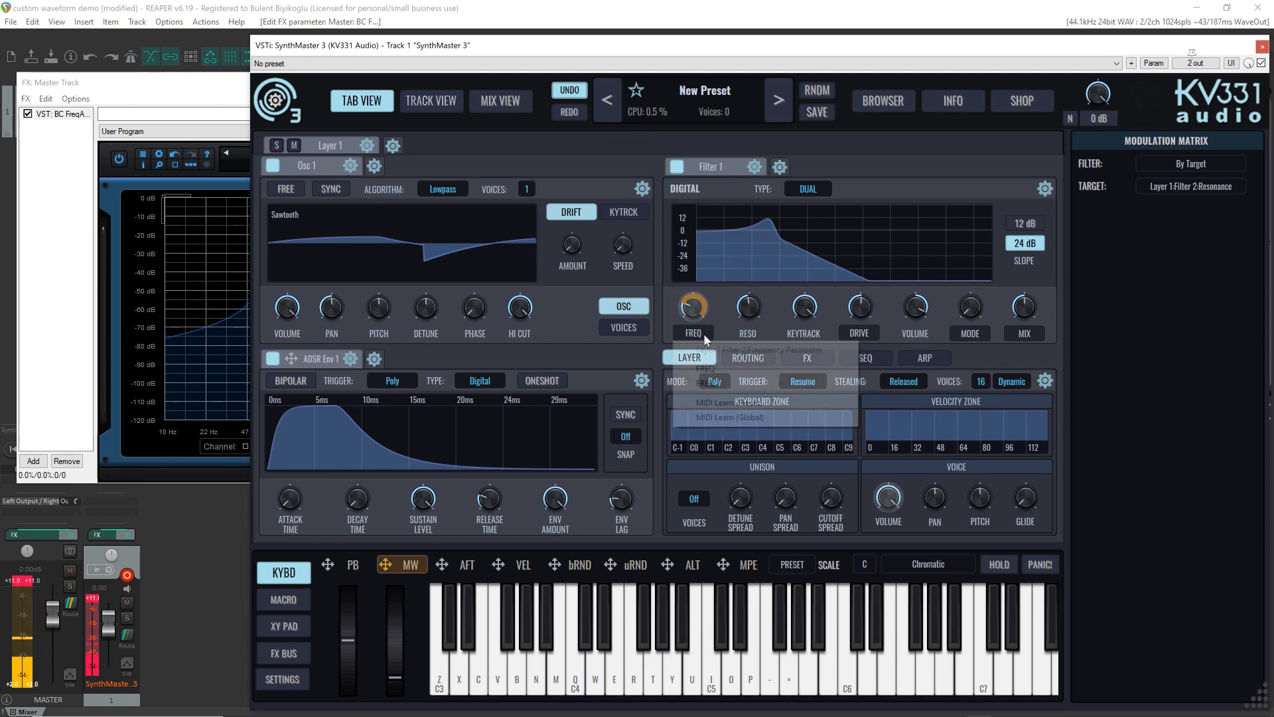
pyautogui.click(722, 383)
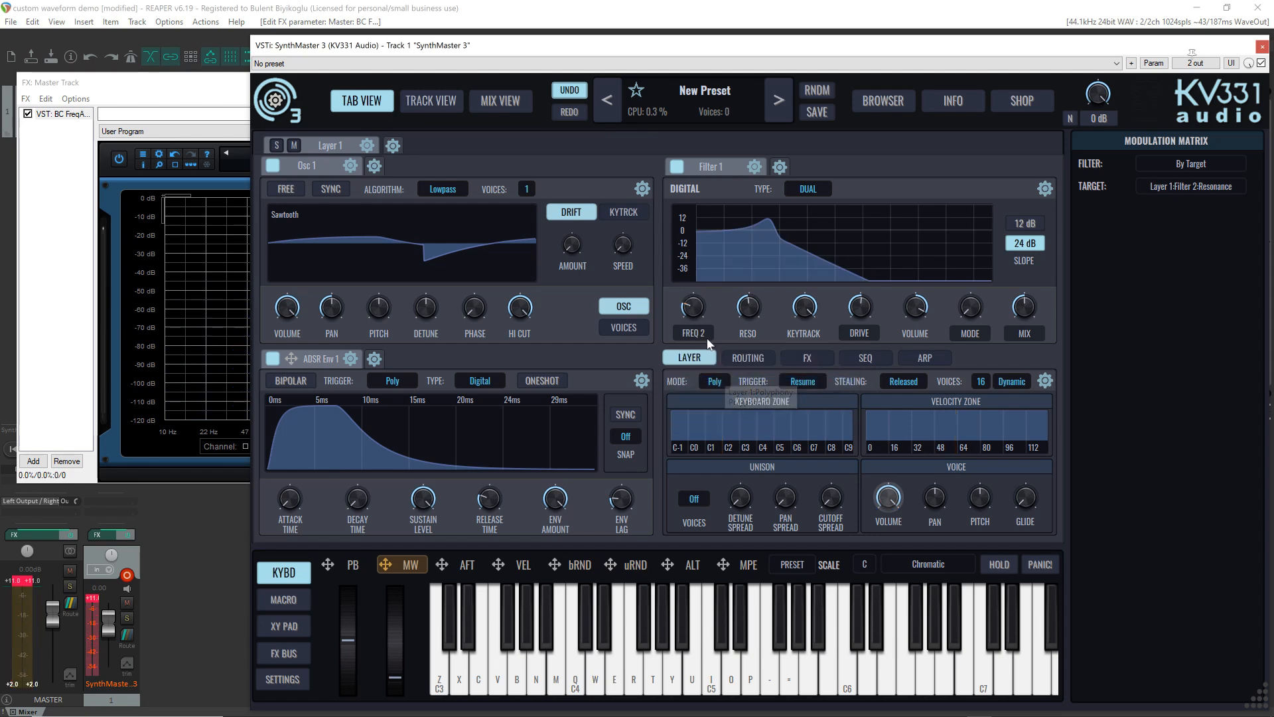
pyautogui.click(410, 566)
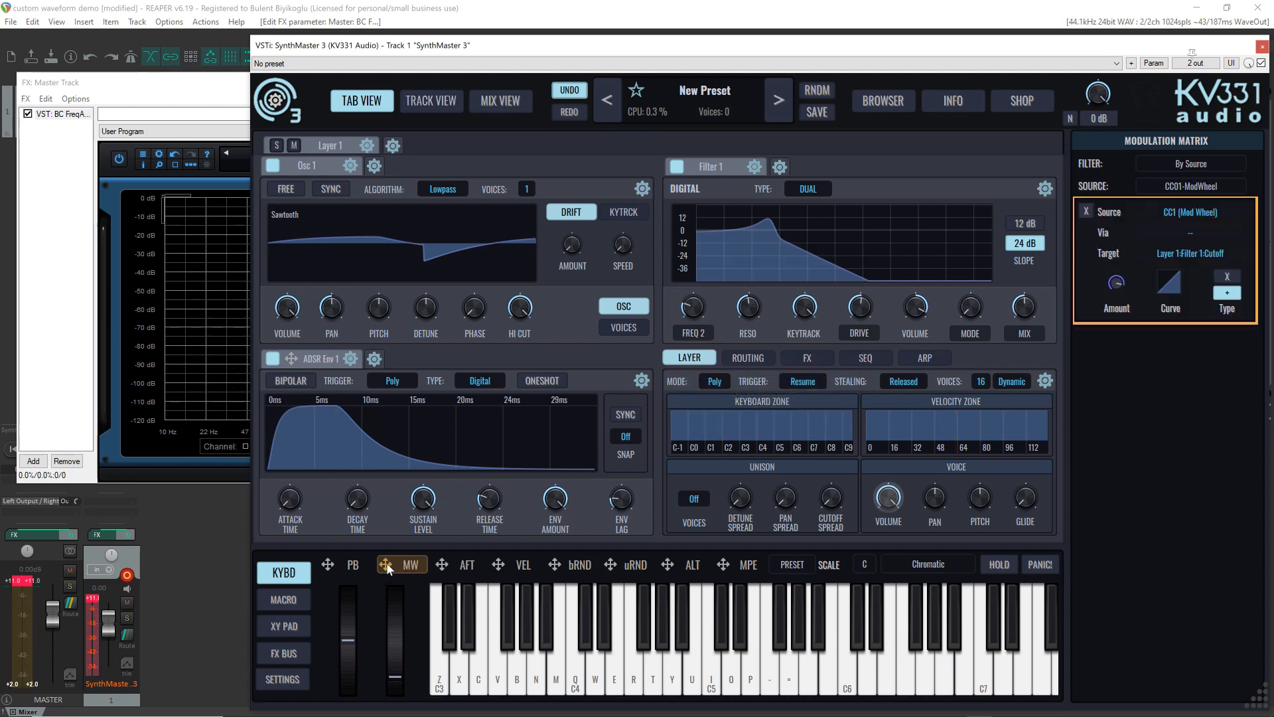
pyautogui.moveTo(698, 310); pyautogui.dragTo(684, 284)
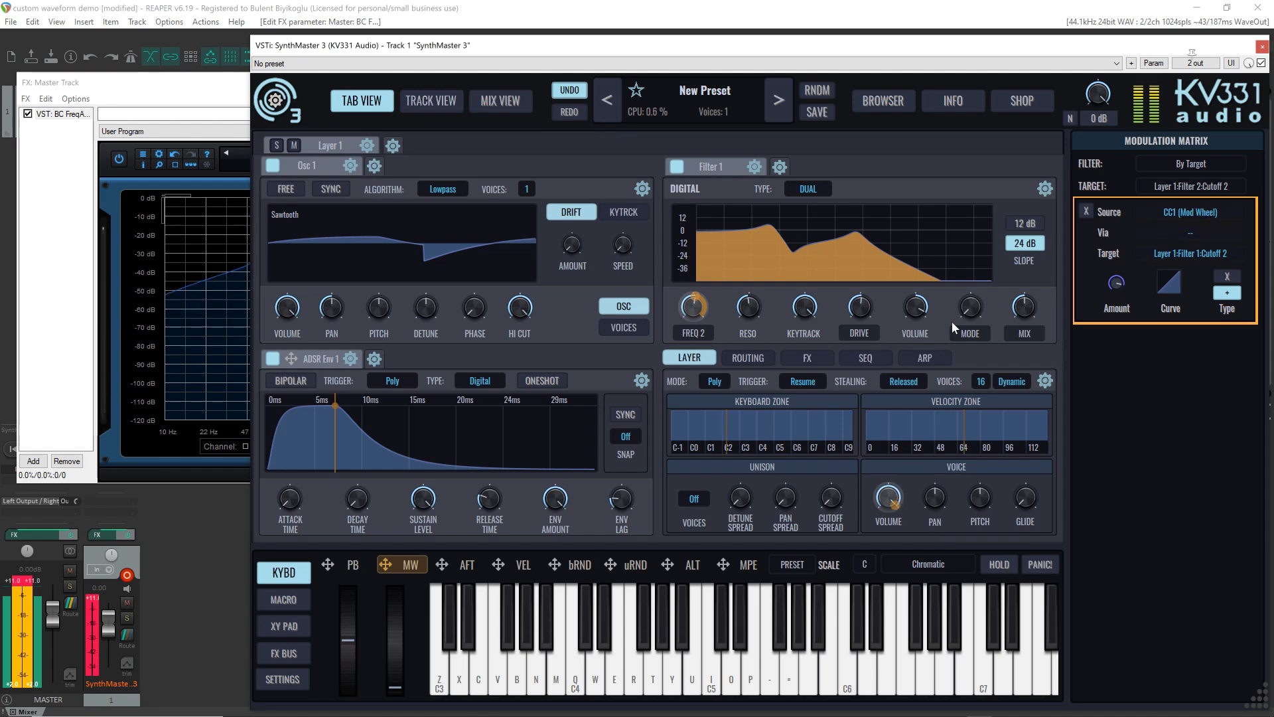
# Step: Set Filter 1's slope to 12 dB and raise its continuous mode setting from LowPass
pyautogui.click(1019, 225)
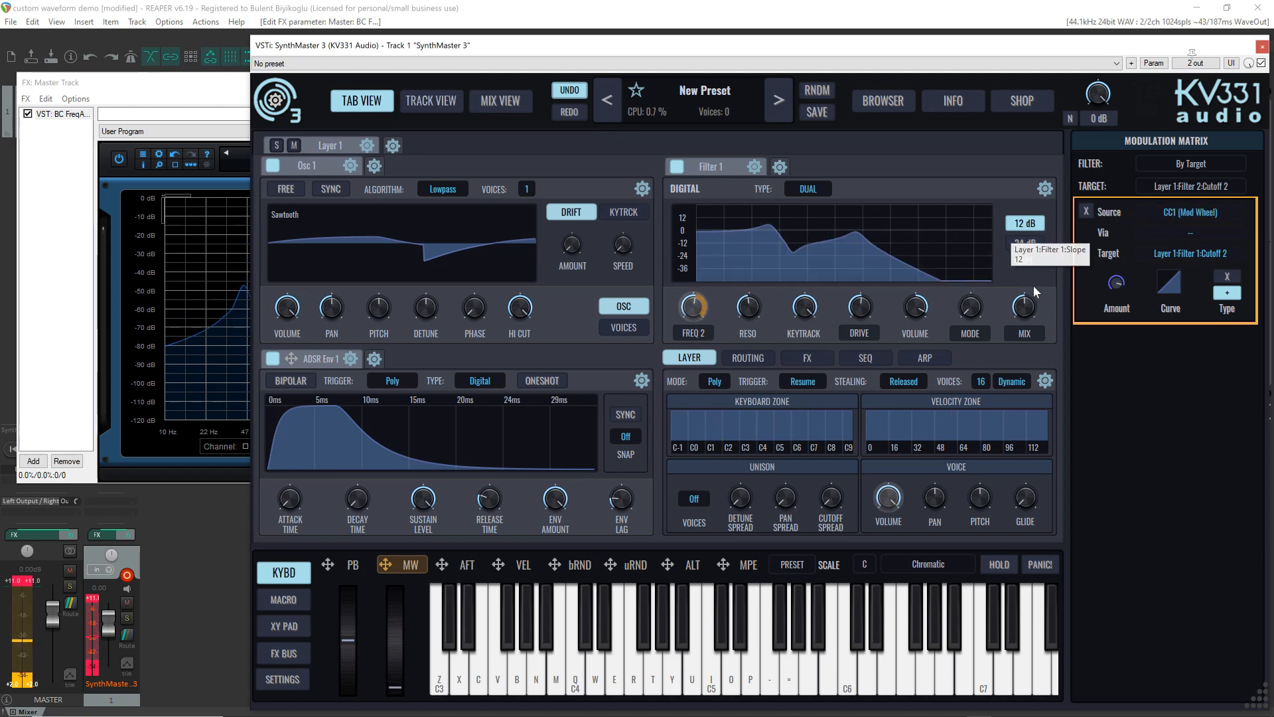
pyautogui.click(975, 303)
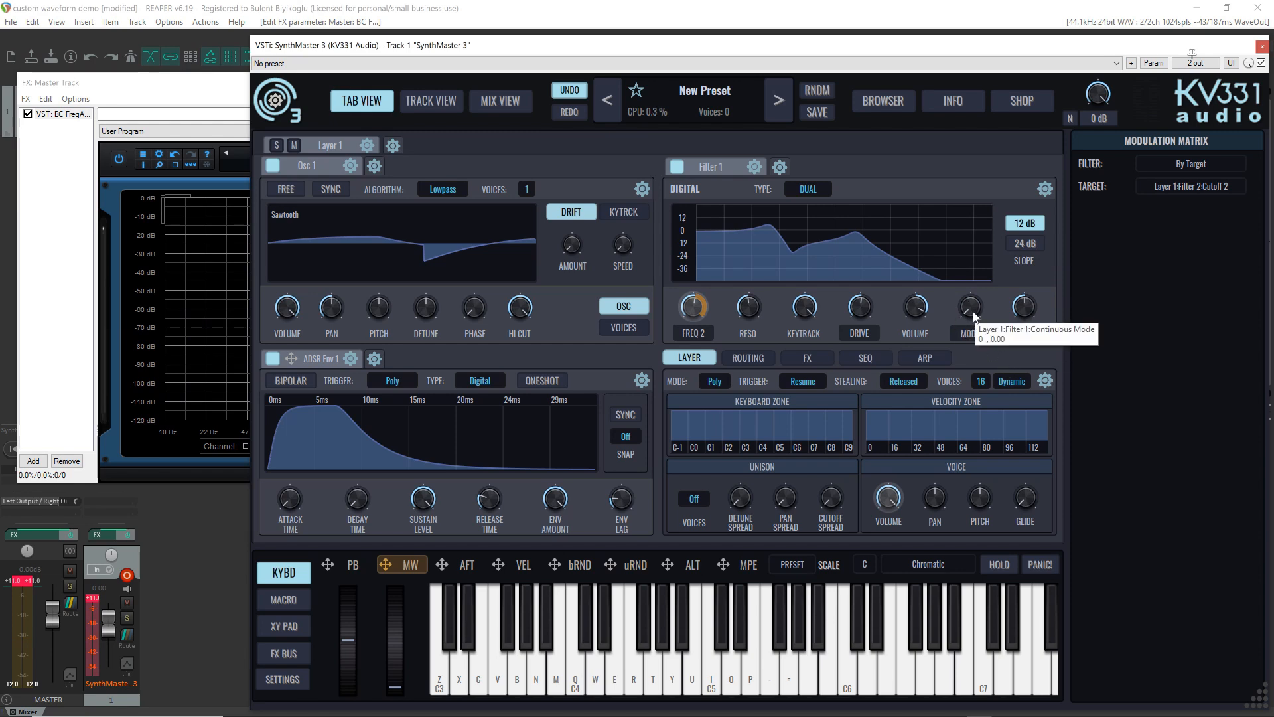
pyautogui.moveTo(974, 317); pyautogui.dragTo(973, 285)
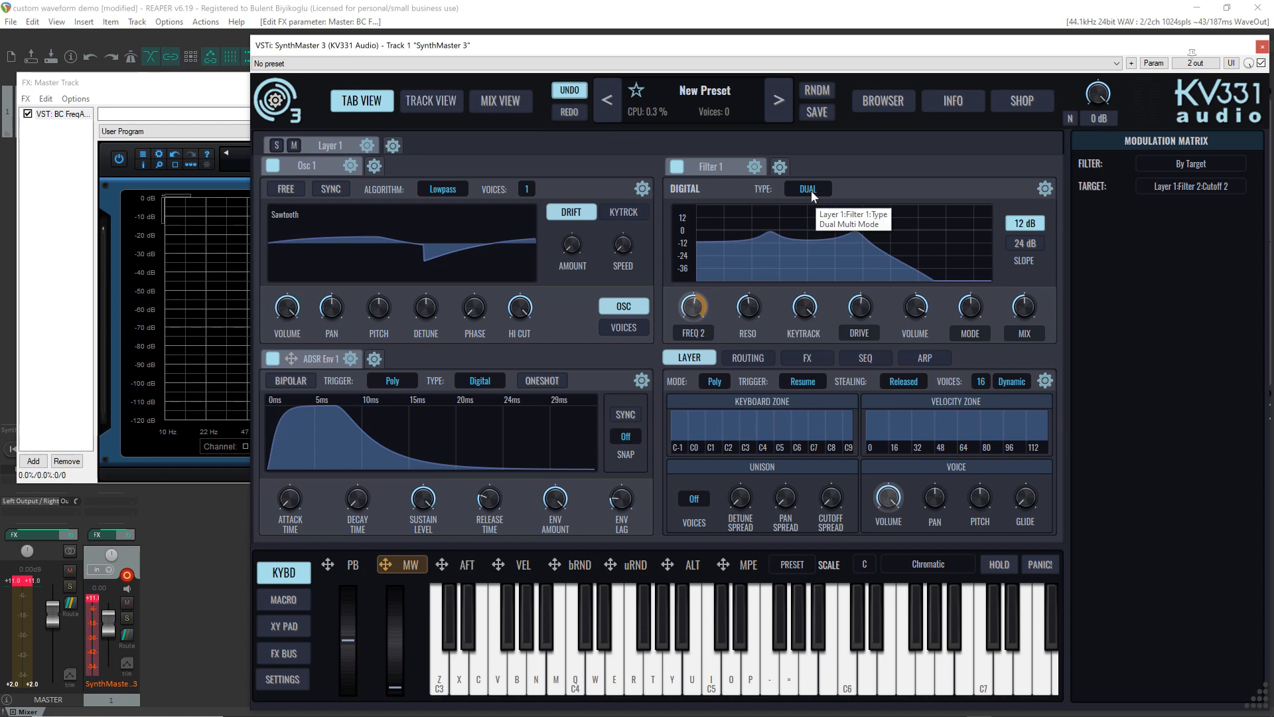
# Step: Replace Filter 1 with a VAnalog Filter and switch its frequency control from Freq 2 to Freq
pyautogui.rightClick(755, 166)
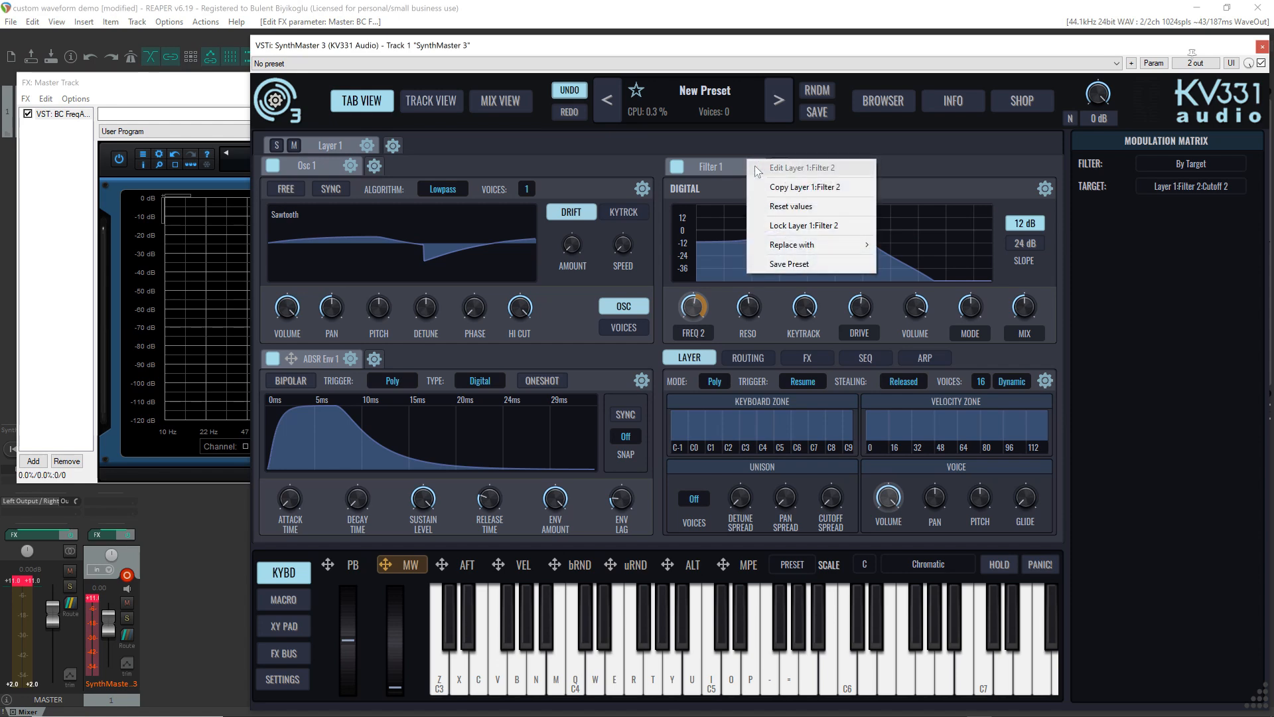
pyautogui.moveTo(819, 247)
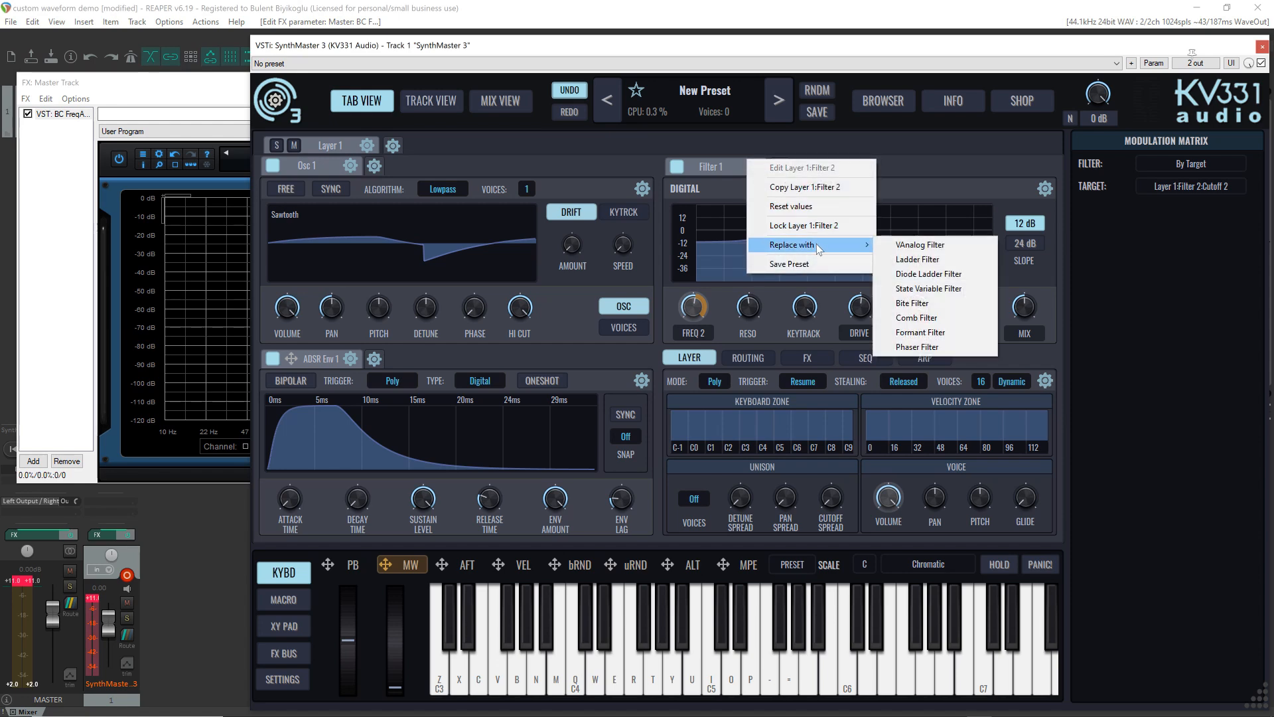
pyautogui.click(949, 245)
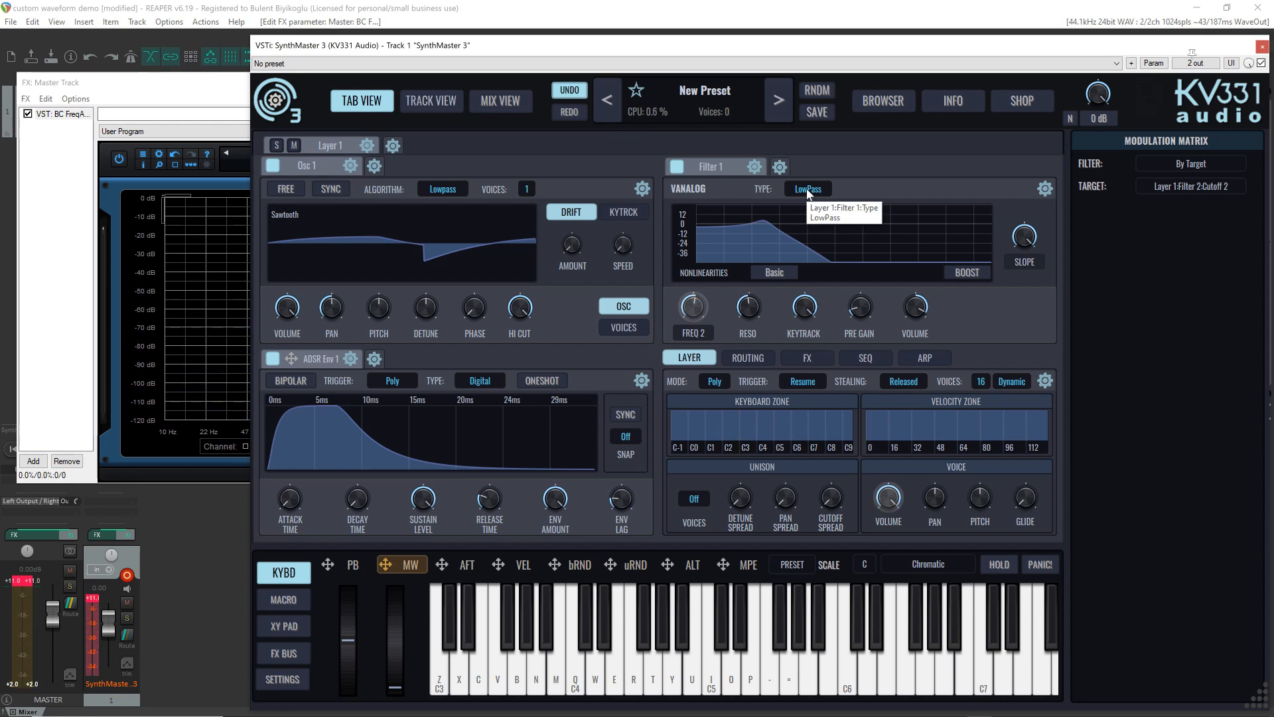
pyautogui.rightClick(697, 312)
pyautogui.click(714, 370)
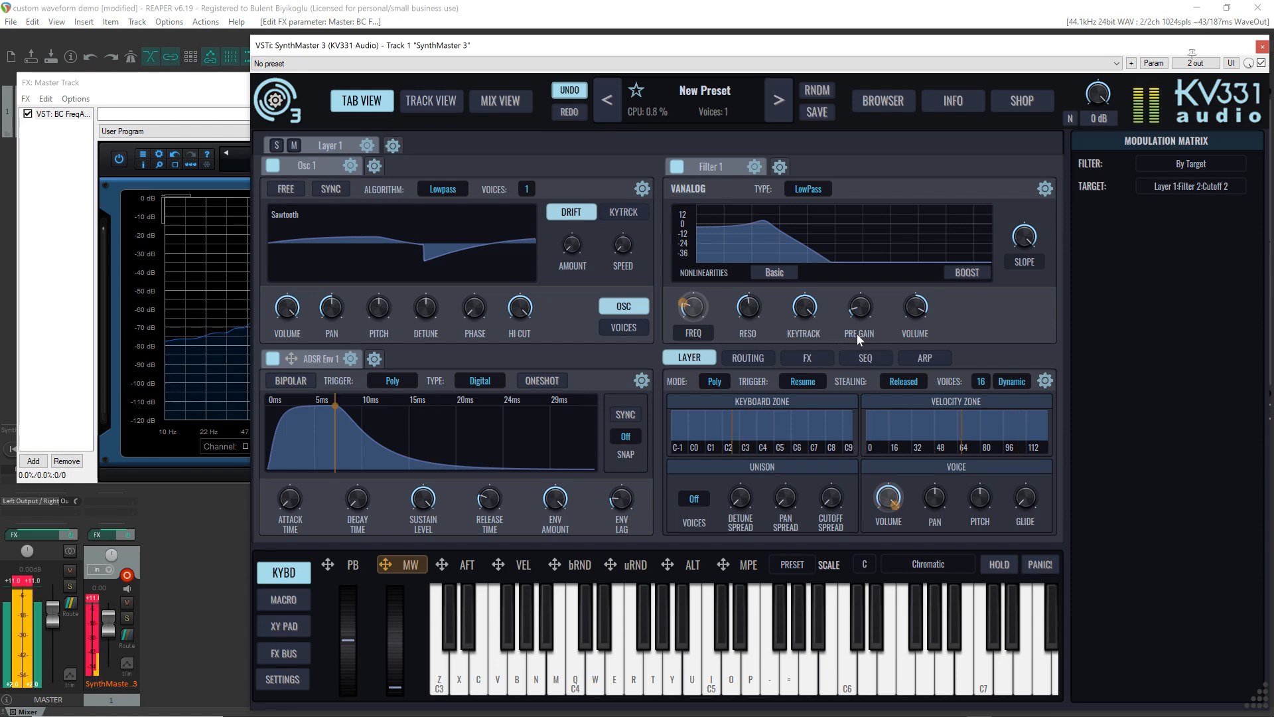
# Step: Lower the VAnalog filter's volume and raise its resonance with Boost enabled while playing
pyautogui.moveTo(914, 312); pyautogui.dragTo(930, 351)
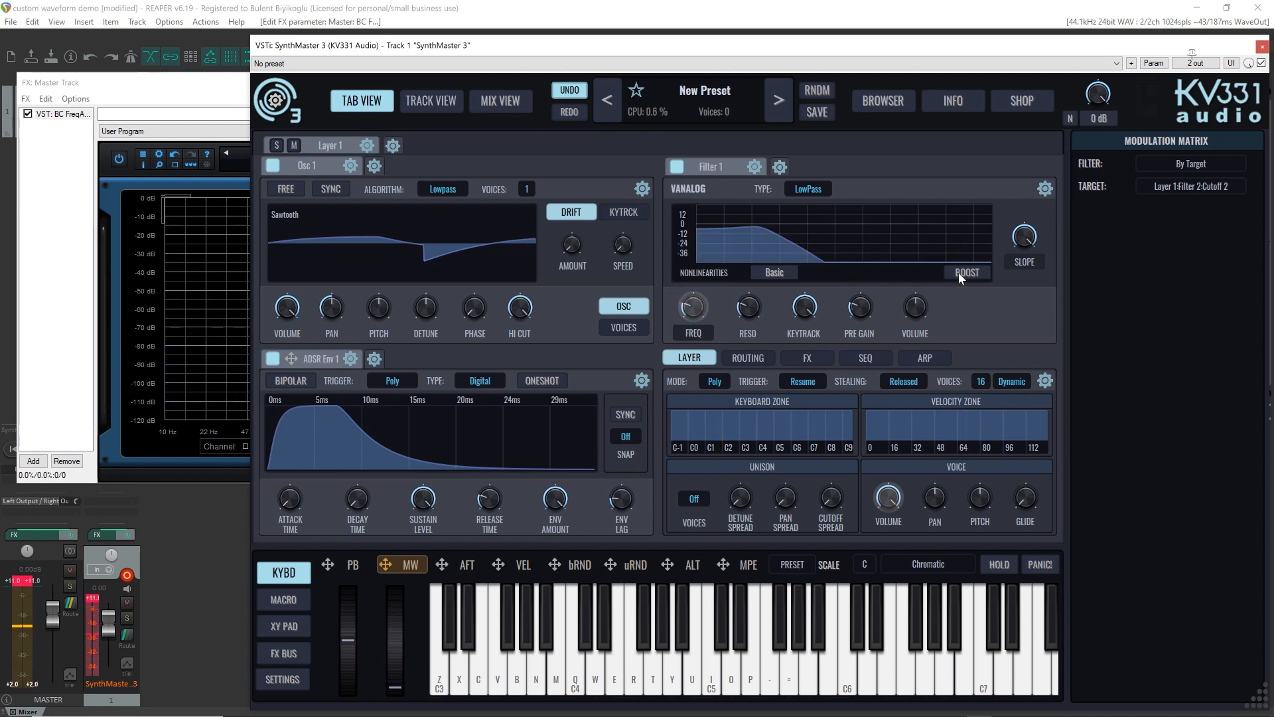
pyautogui.moveTo(753, 307); pyautogui.dragTo(758, 300)
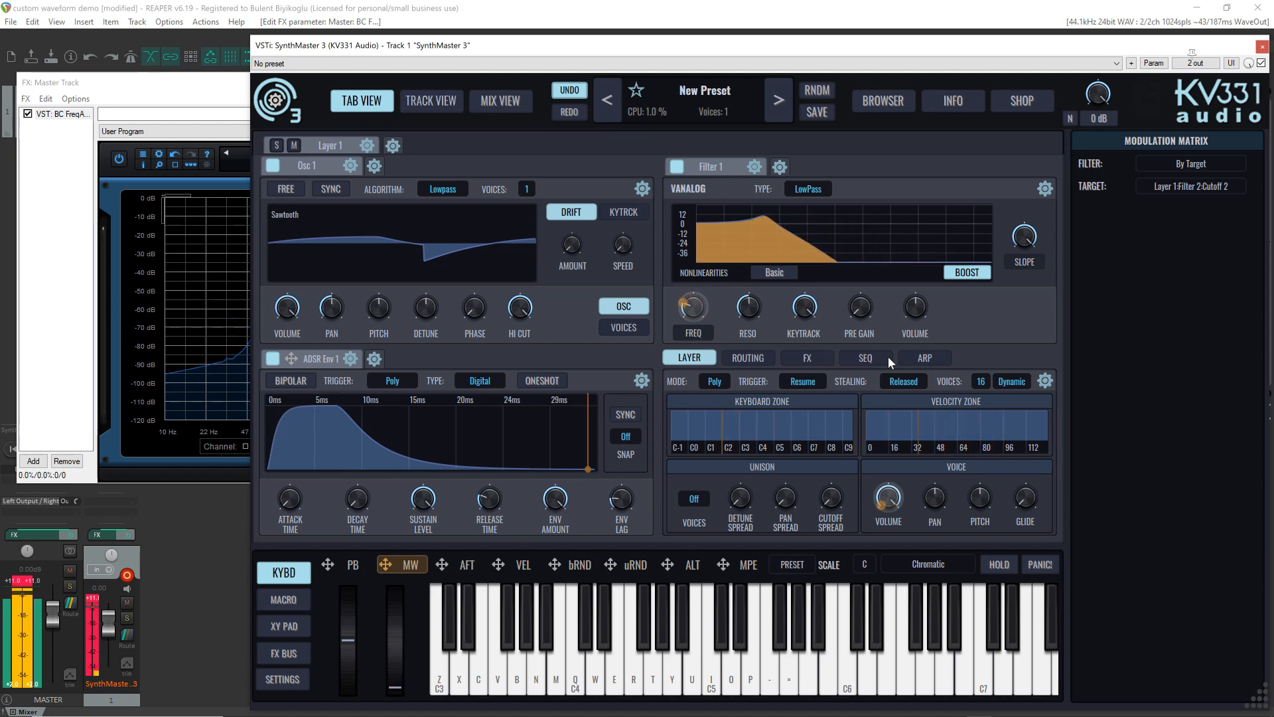
# Step: Try Filter 1 in Dual Multi Mode and in Multi Mode, raising the mode setting from low-pass to high-pass while playing
pyautogui.click(807, 192)
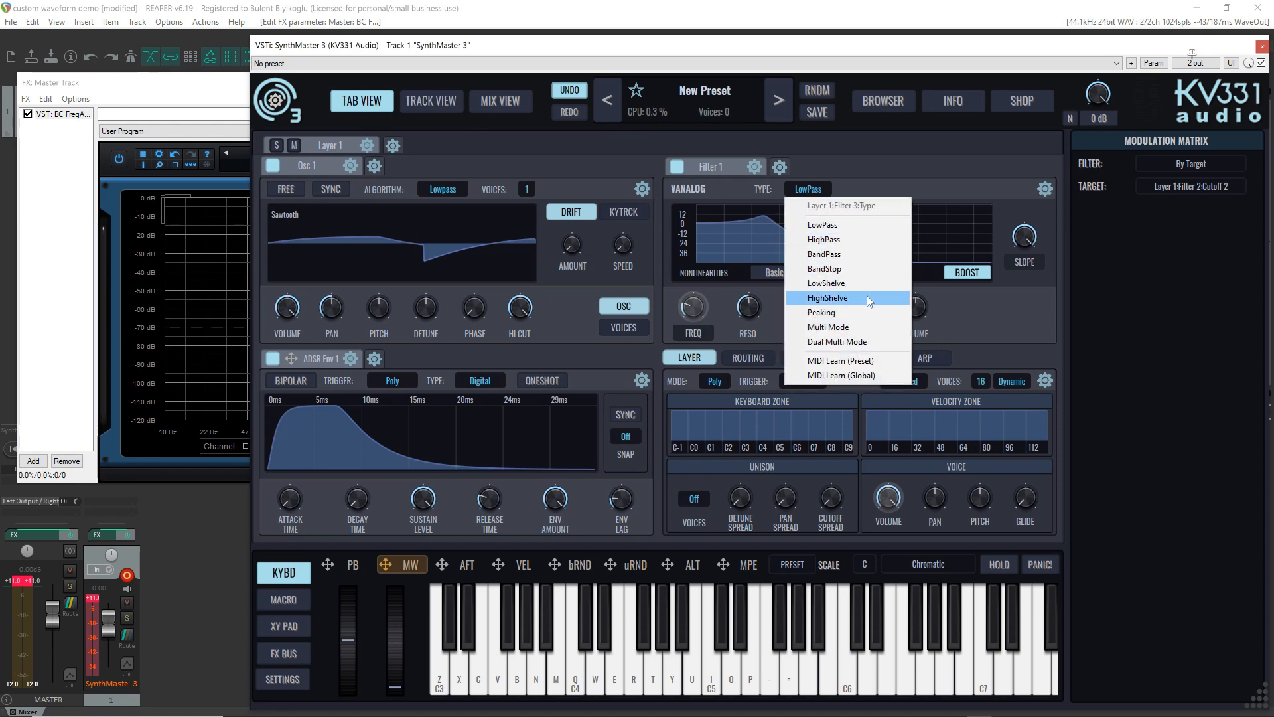
pyautogui.click(862, 342)
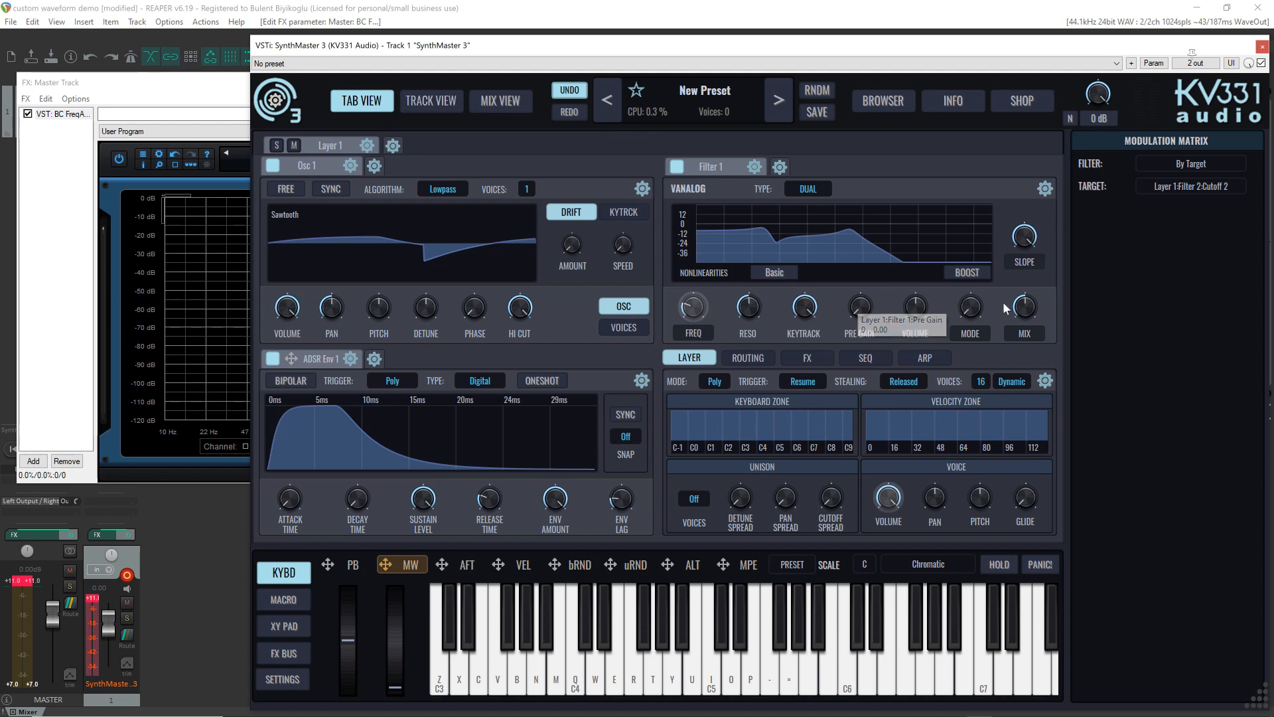
pyautogui.click(823, 191)
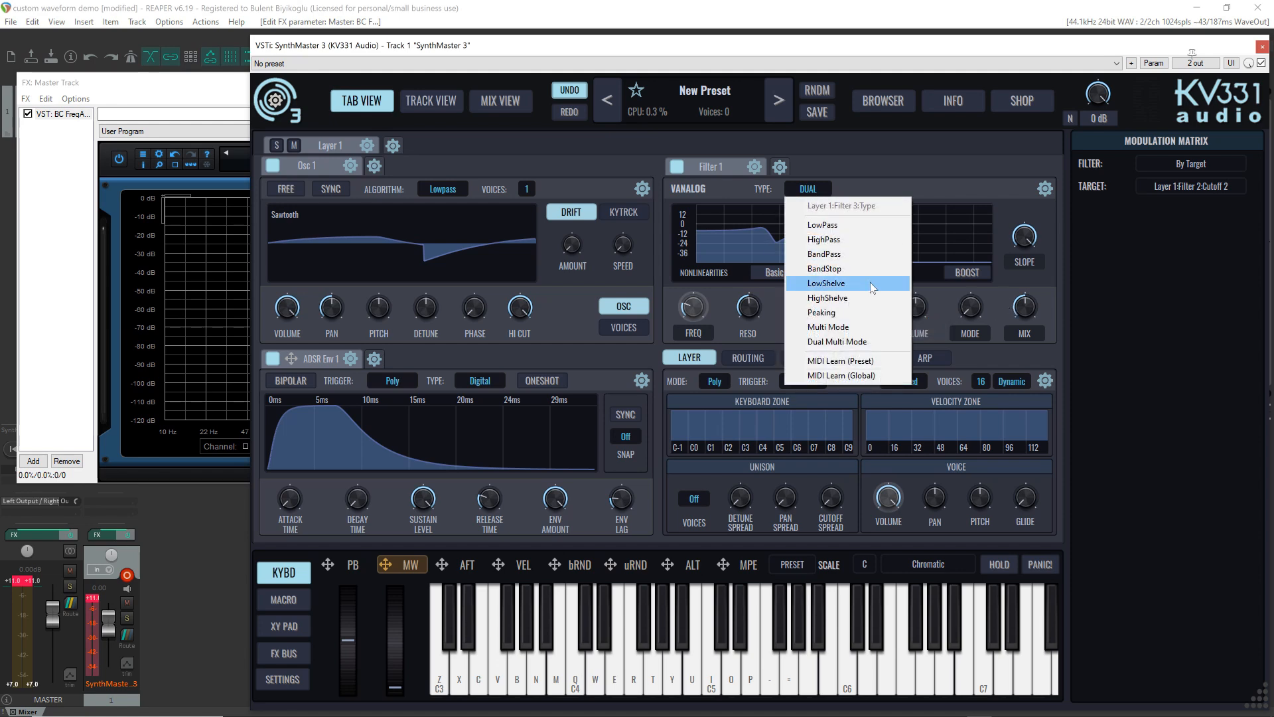
pyautogui.click(871, 326)
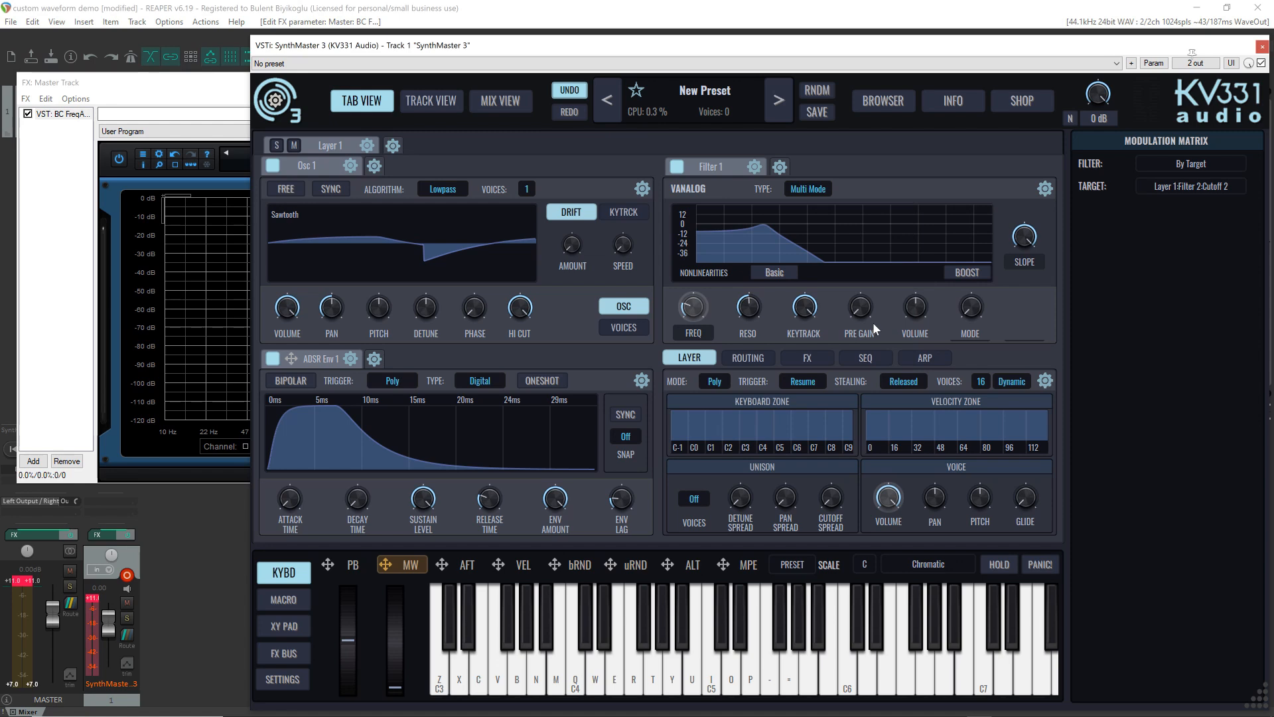
pyautogui.press('z')
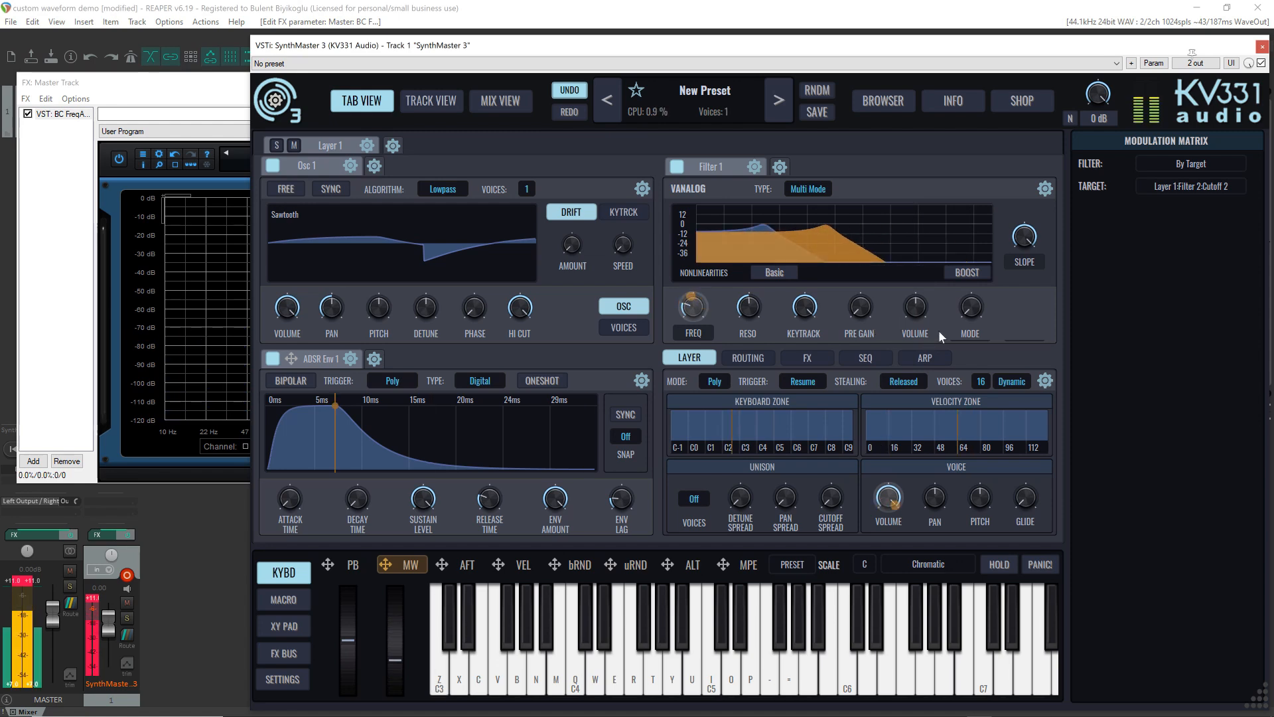
pyautogui.moveTo(969, 306); pyautogui.dragTo(969, 222)
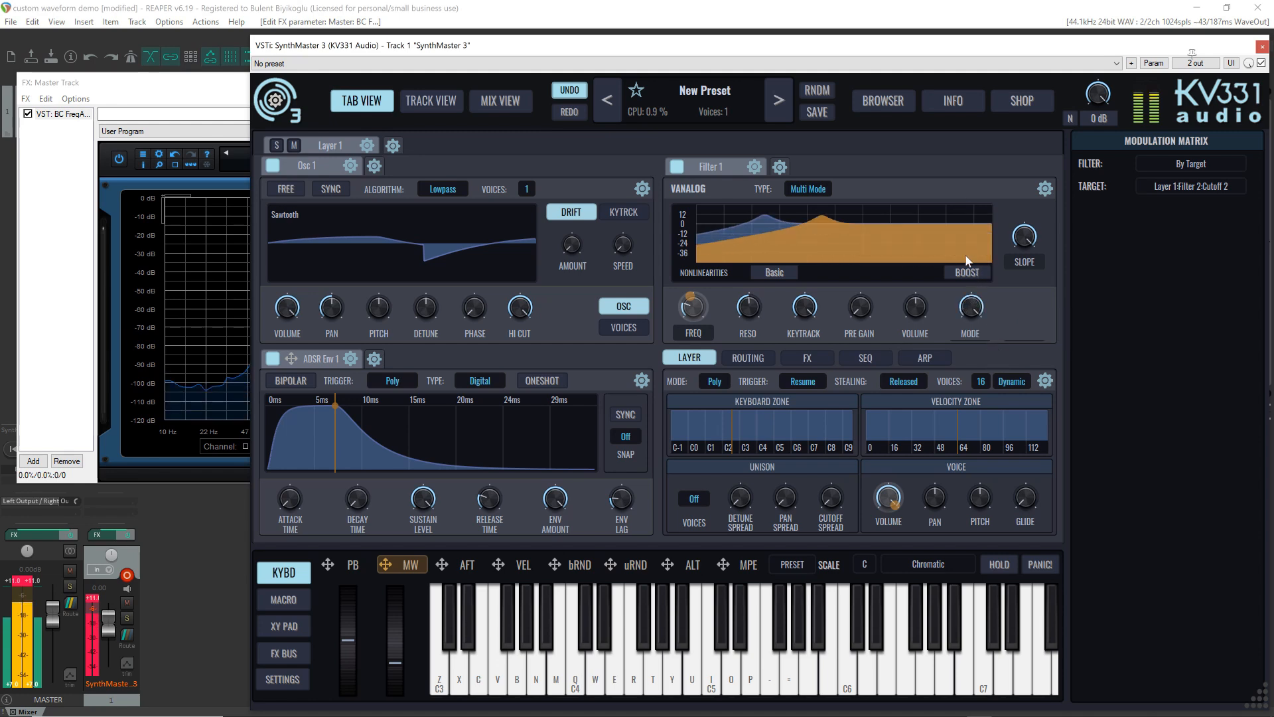
# Step: Try Filter 1 as LowShelve while playing and change its type to HighShelve
pyautogui.click(814, 190)
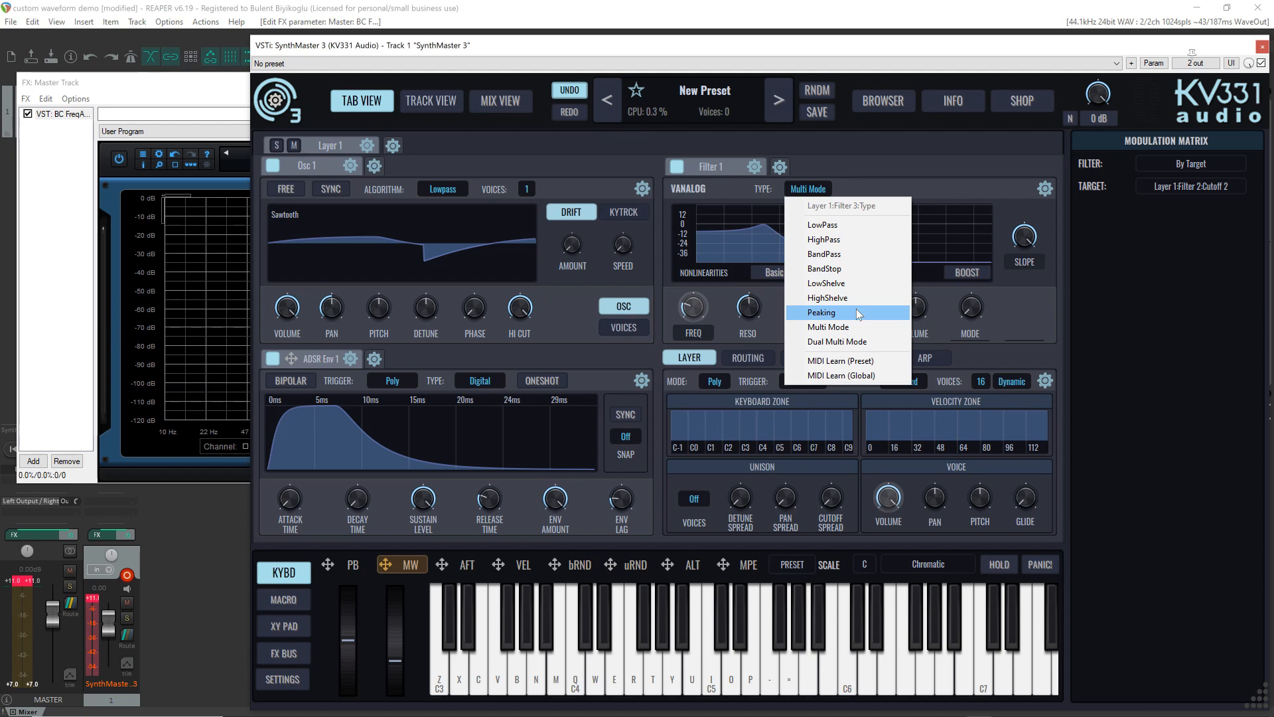
pyautogui.click(858, 283)
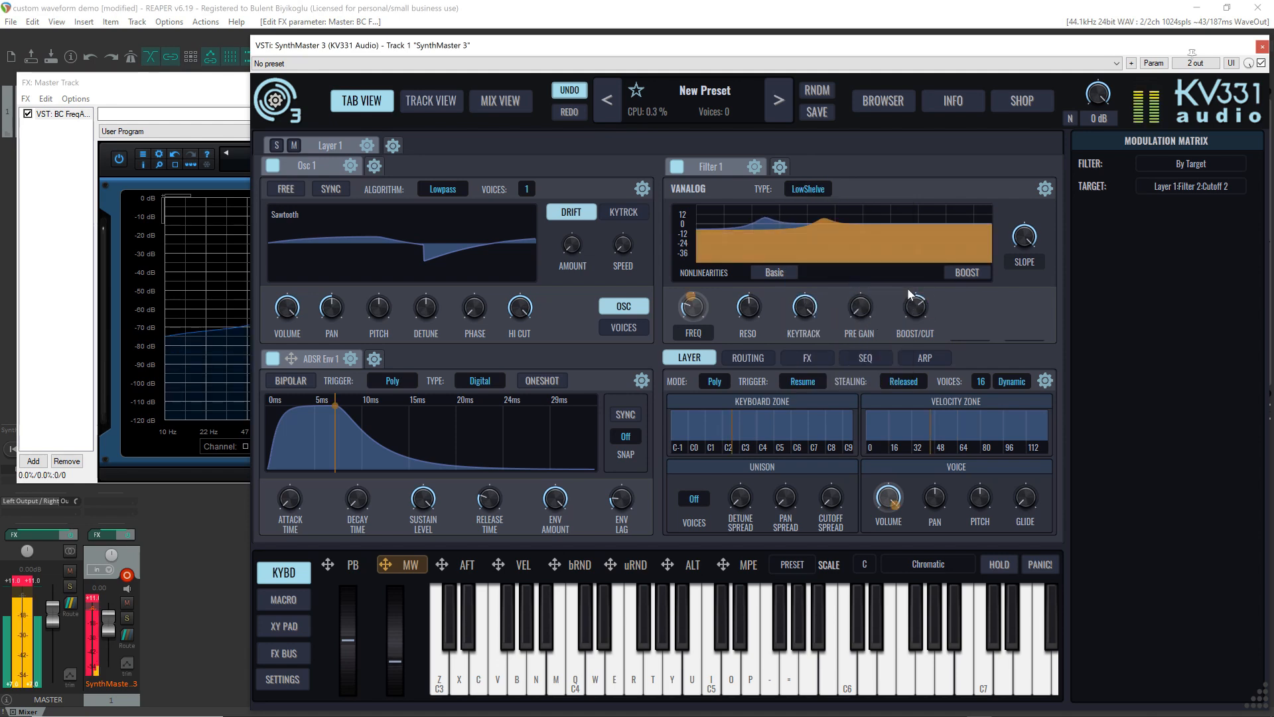
pyautogui.moveTo(912, 302)
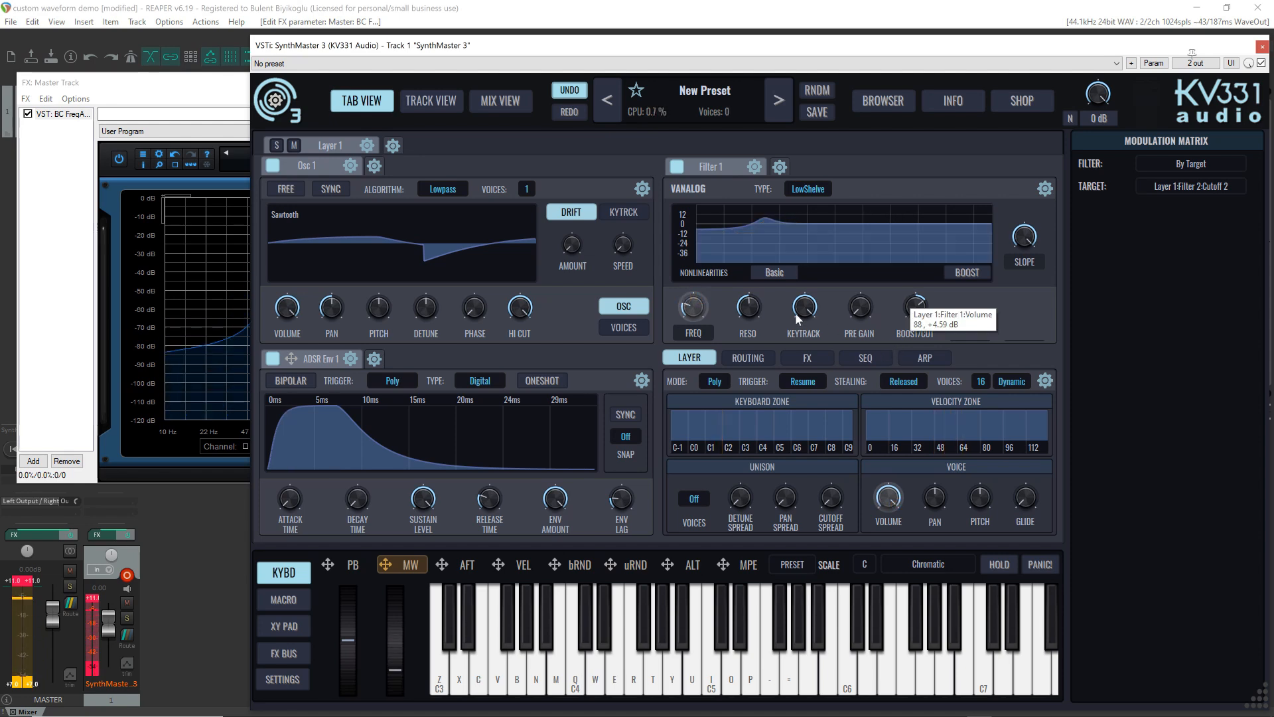
pyautogui.click(809, 189)
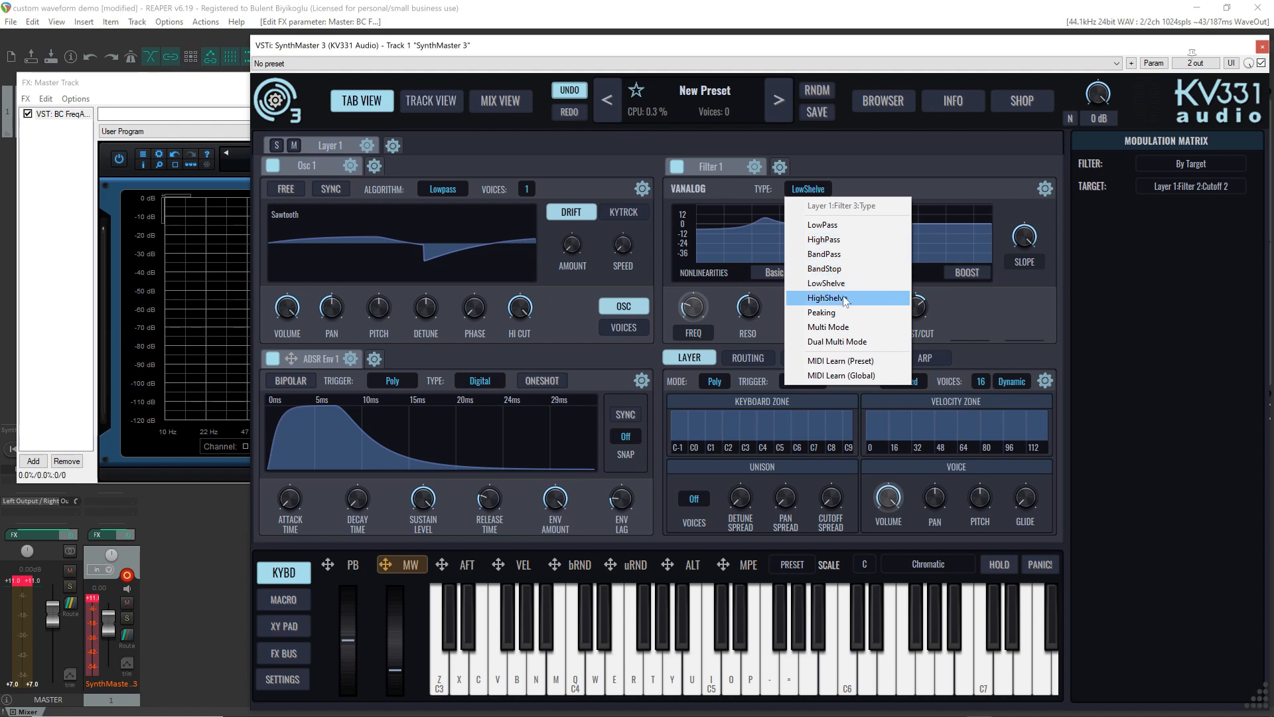
pyautogui.click(828, 297)
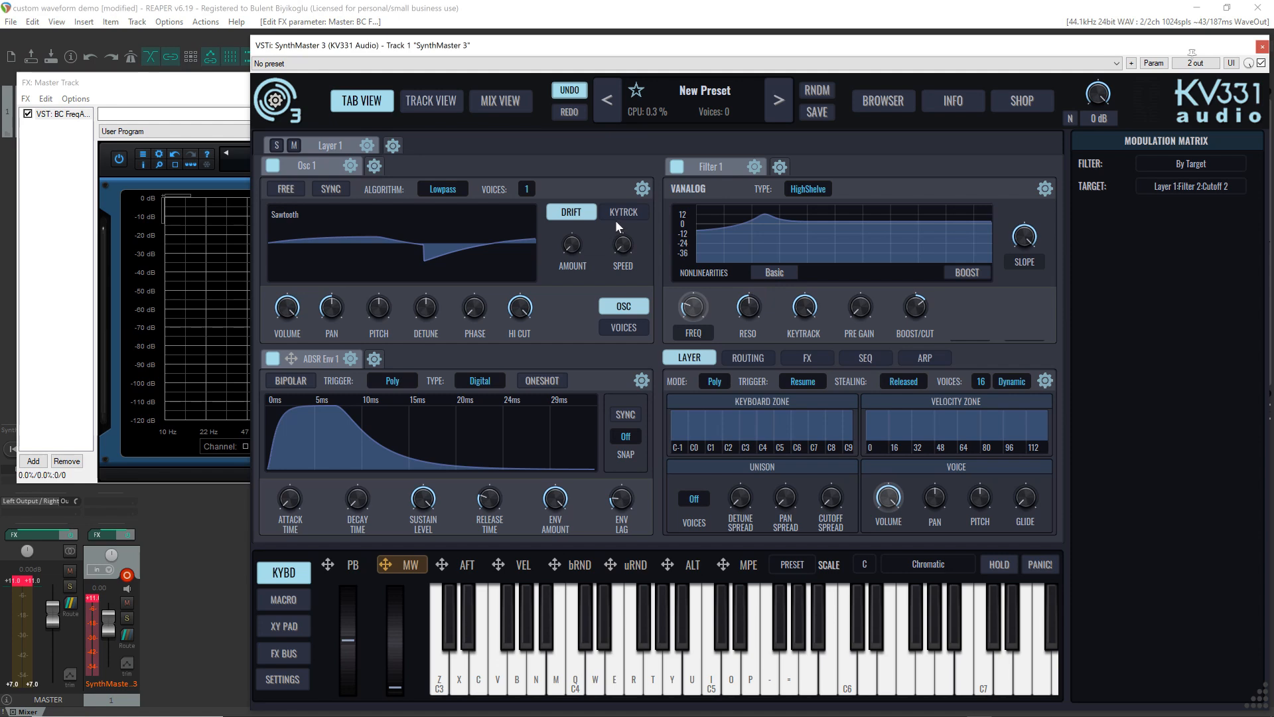
# Step: Replace the VAnalog model of Filter 1 with a State Variable Filter
pyautogui.rightClick(747, 161)
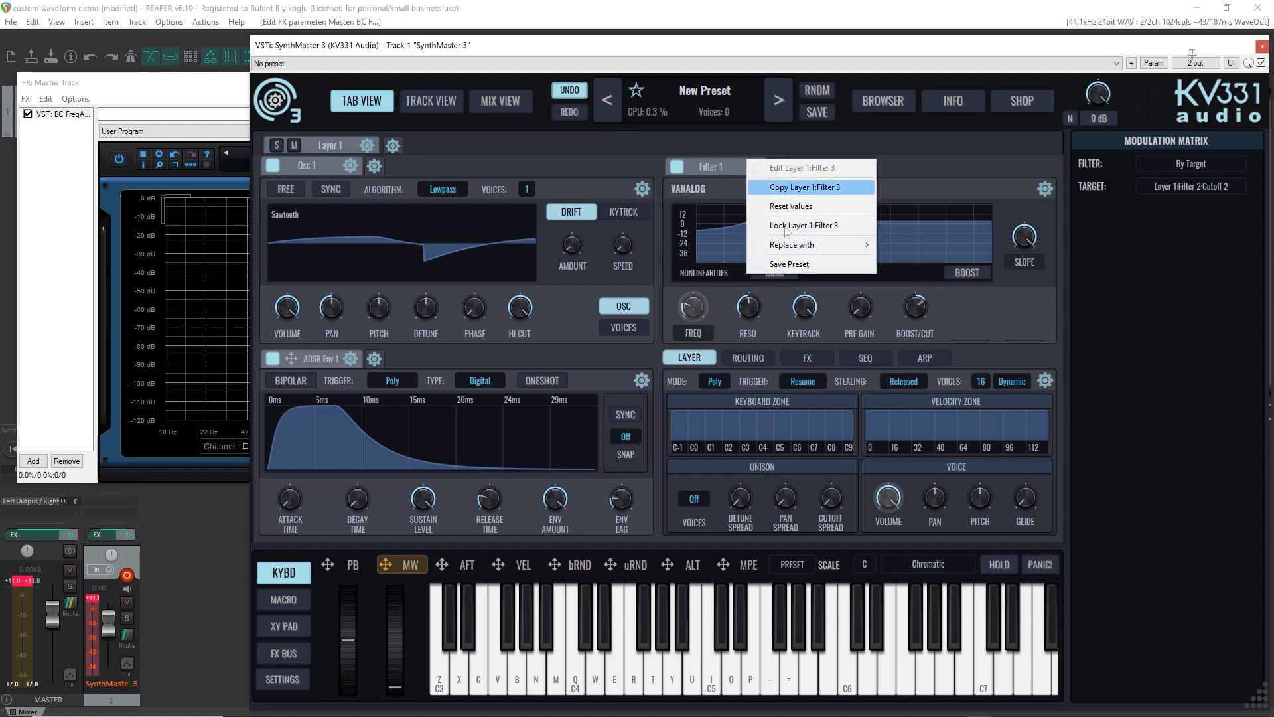
pyautogui.moveTo(793, 247)
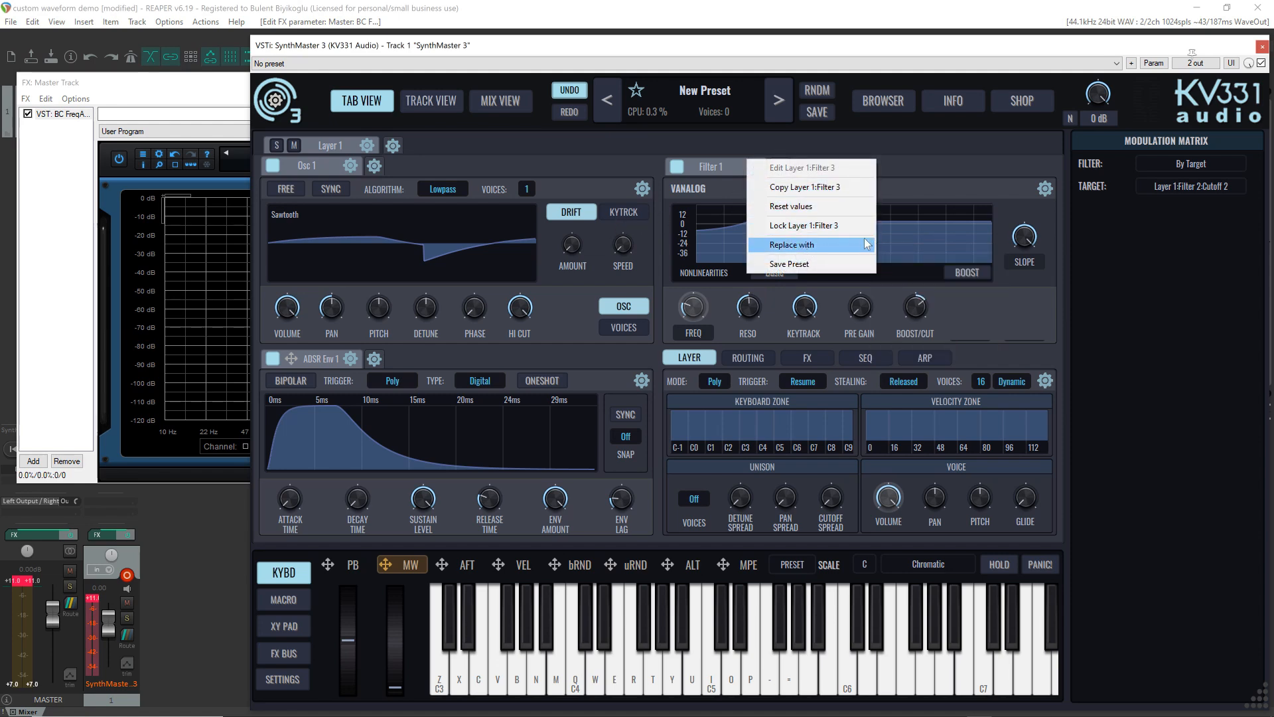
pyautogui.moveTo(866, 244)
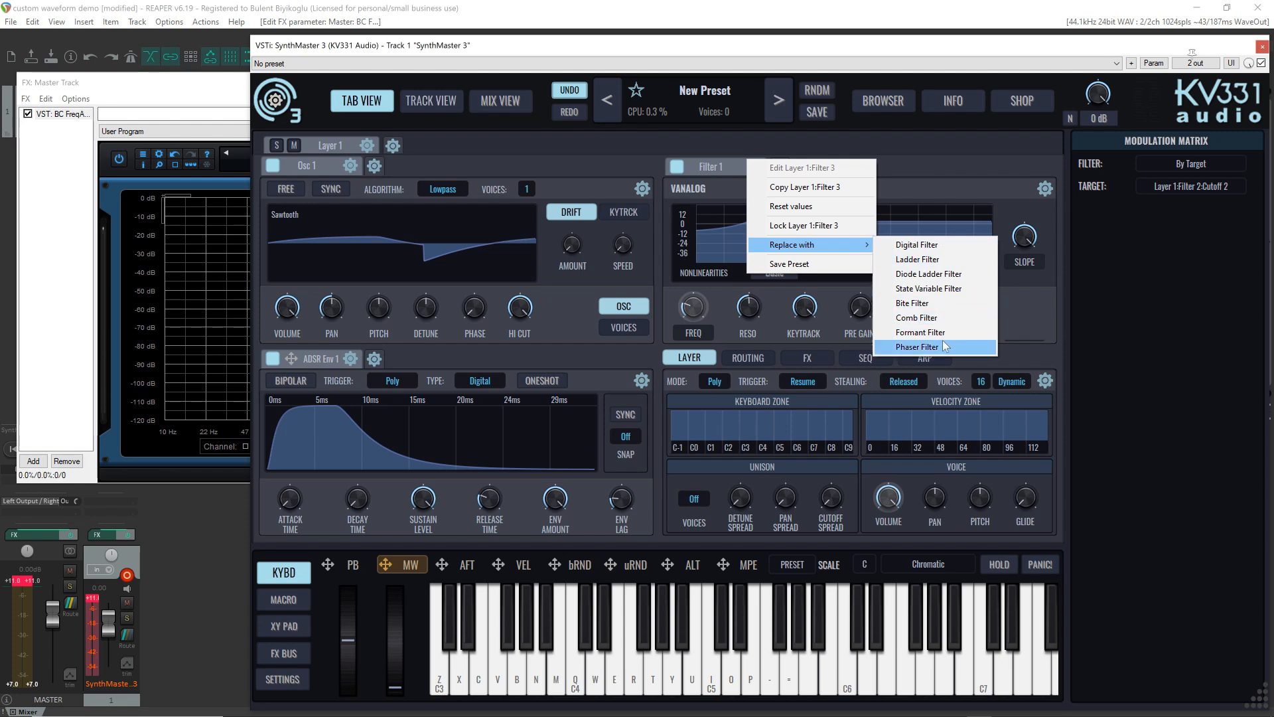
pyautogui.click(949, 289)
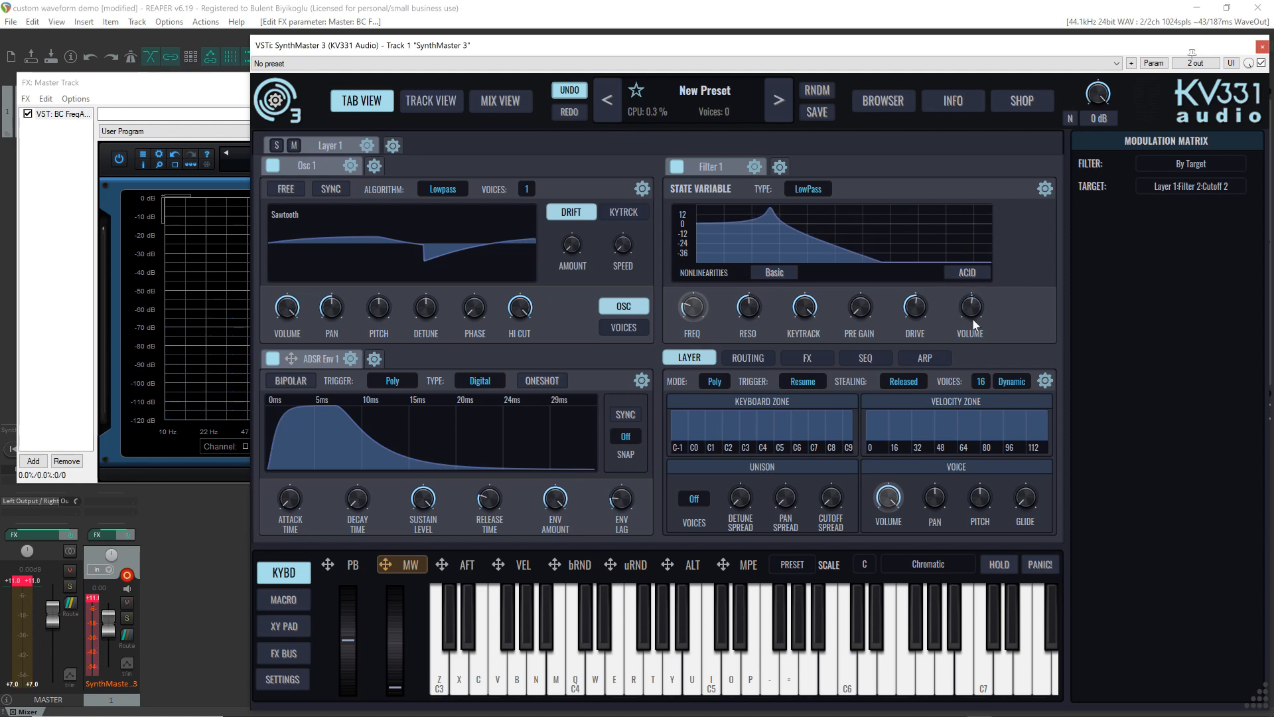
# Step: Add a Waveshaper to the layer and insert it between Osc 1 and Filter 1 in the routing
pyautogui.click(781, 167)
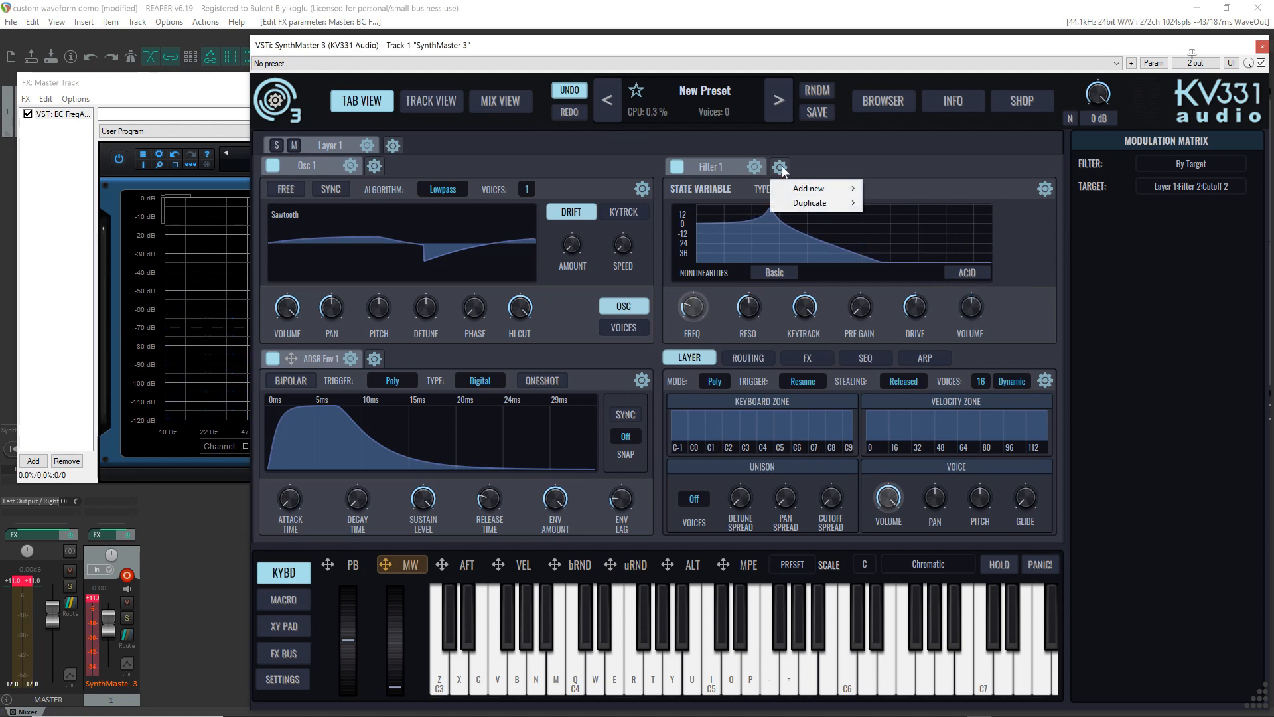
pyautogui.moveTo(818, 192)
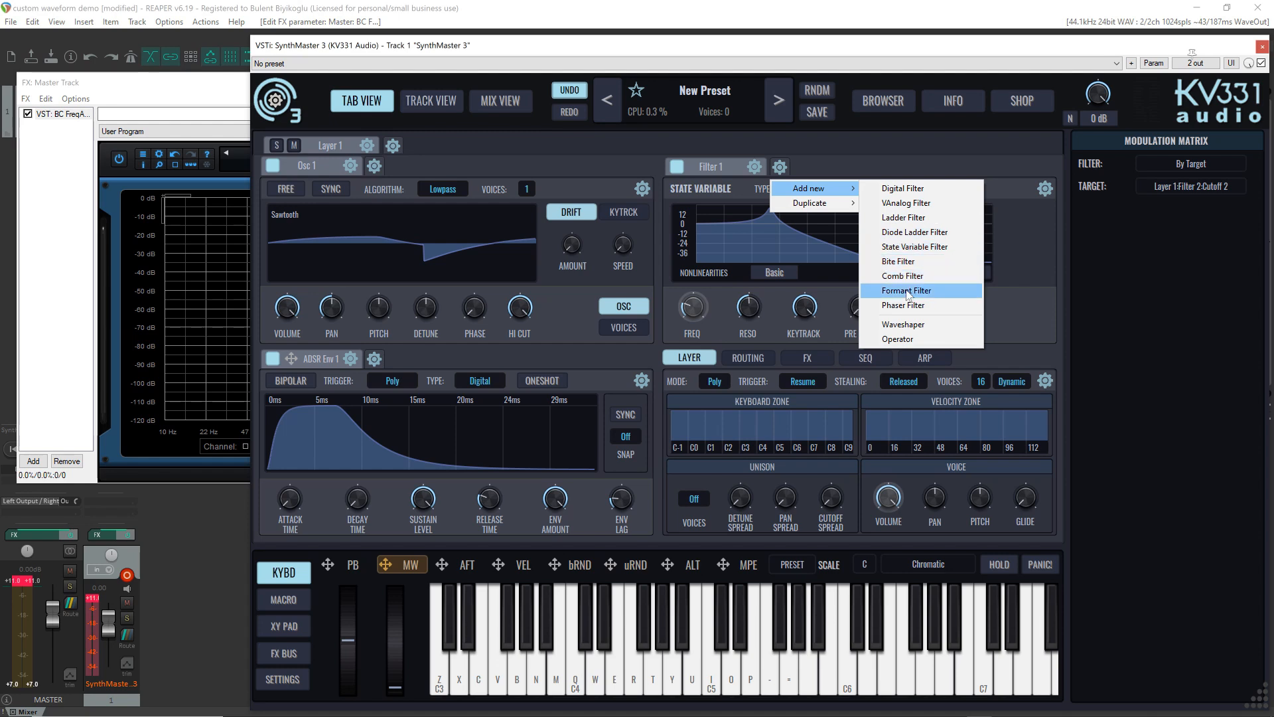
pyautogui.click(911, 324)
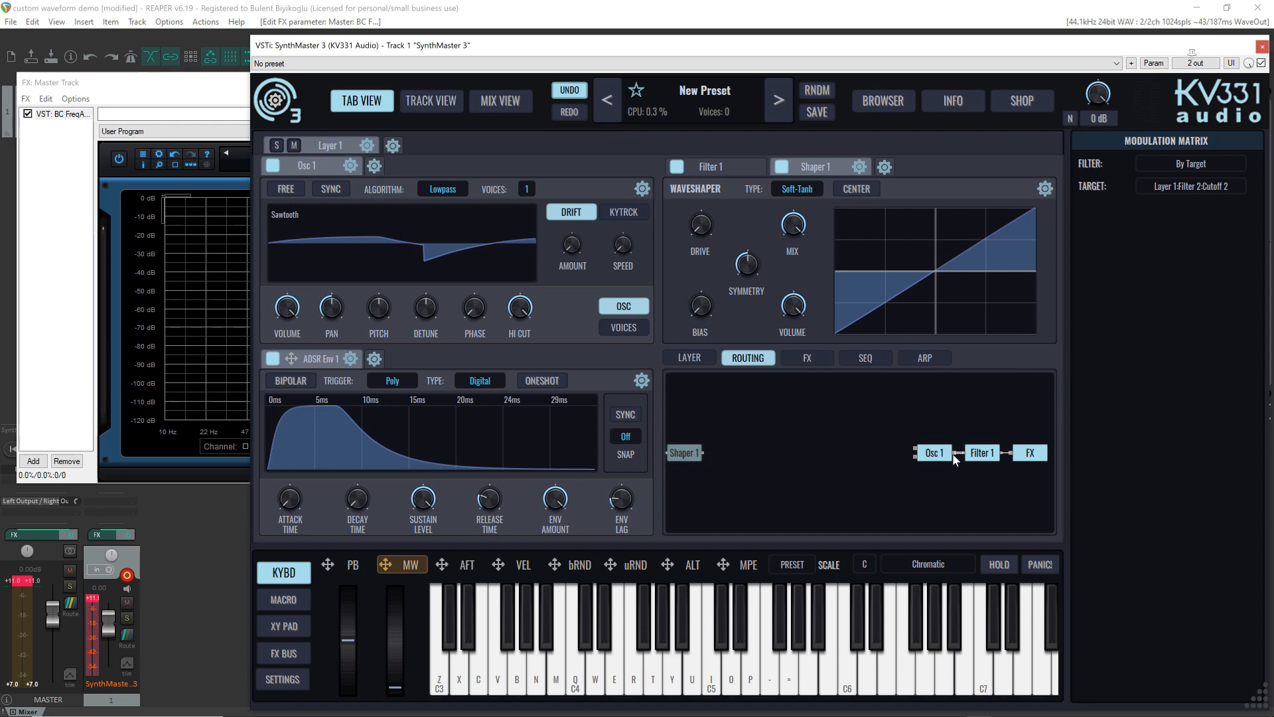
pyautogui.moveTo(936, 454); pyautogui.dragTo(838, 455)
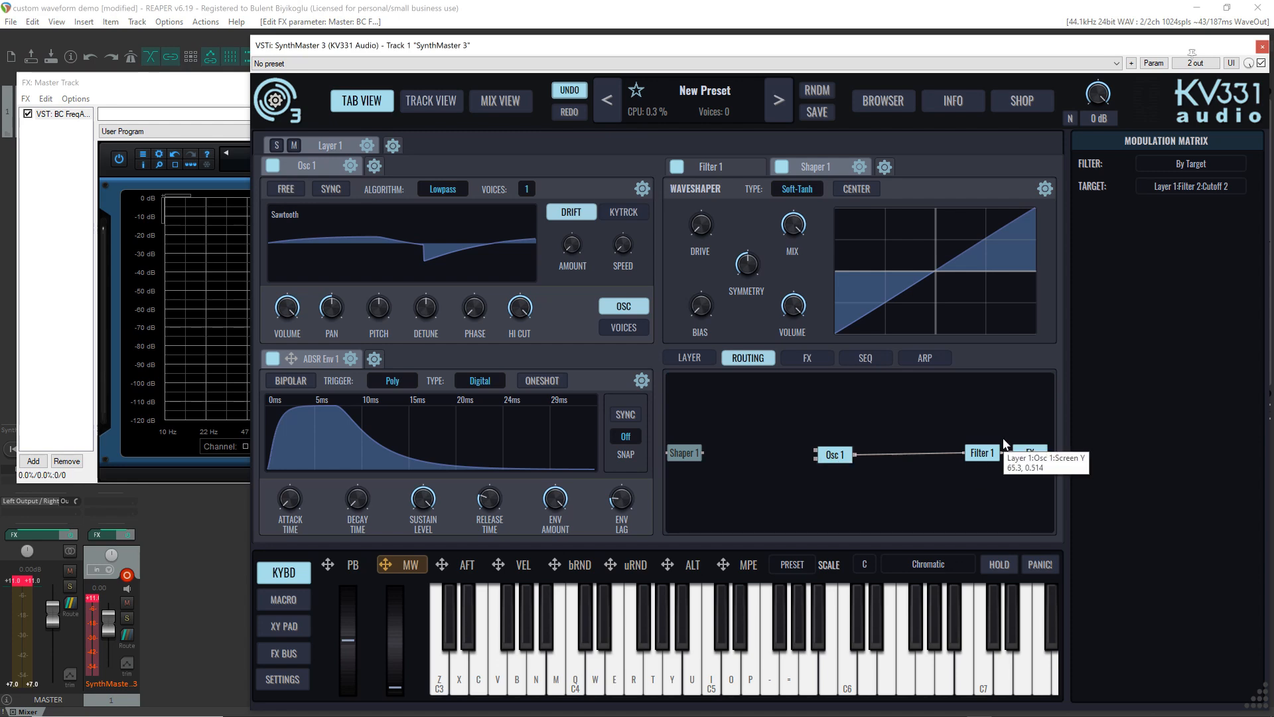
pyautogui.moveTo(984, 454); pyautogui.dragTo(945, 454)
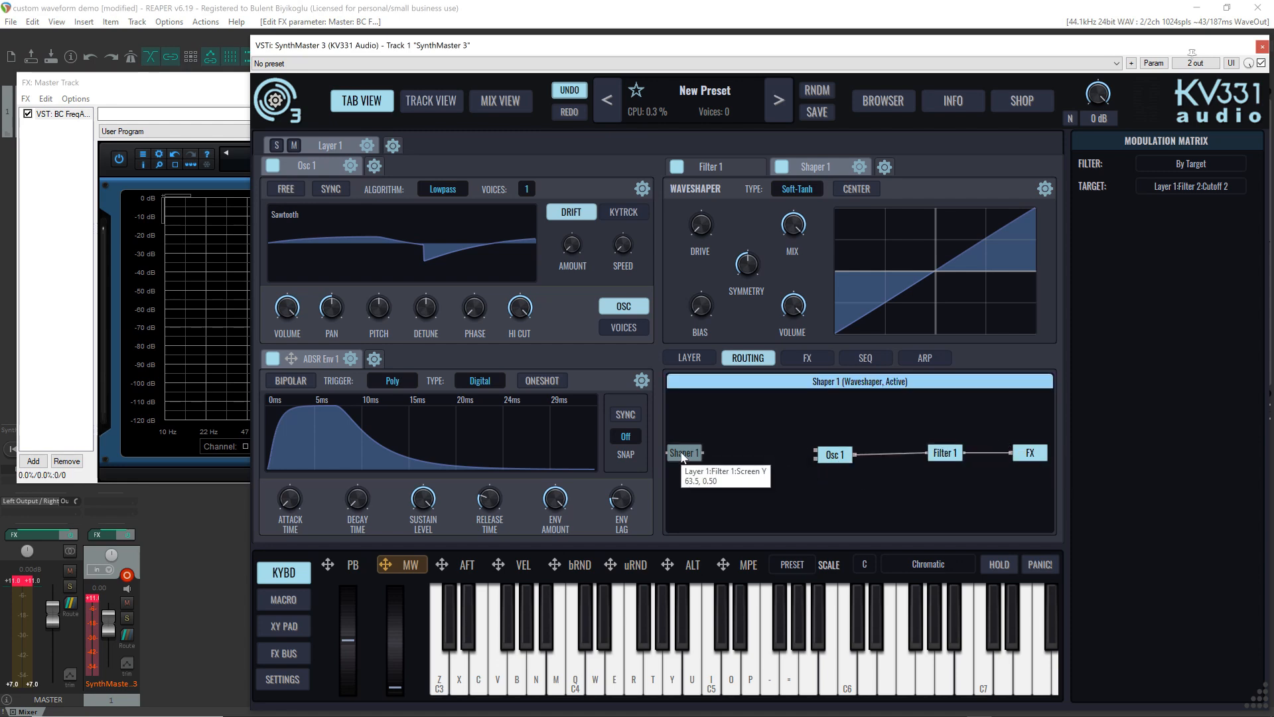
pyautogui.moveTo(684, 456); pyautogui.dragTo(894, 456)
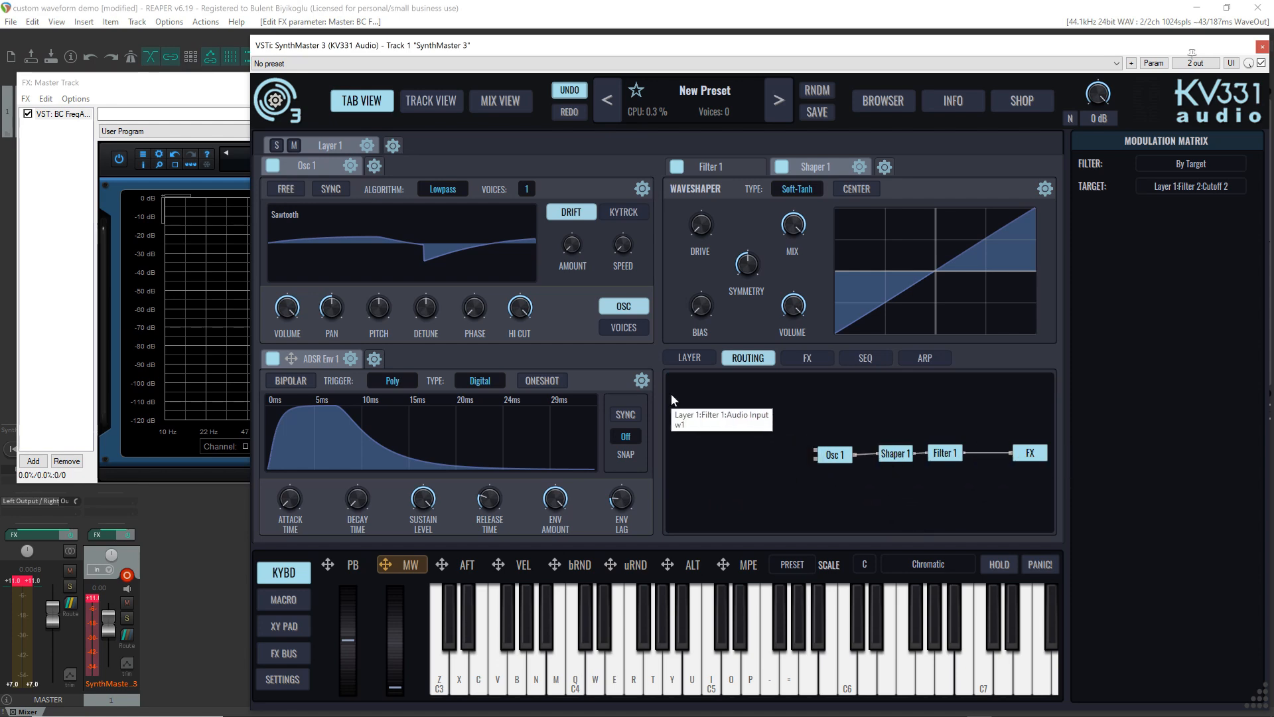
# Step: Add a second Waveshaper from the routing view and insert it between Filter 1 and FX
pyautogui.rightClick(700, 387)
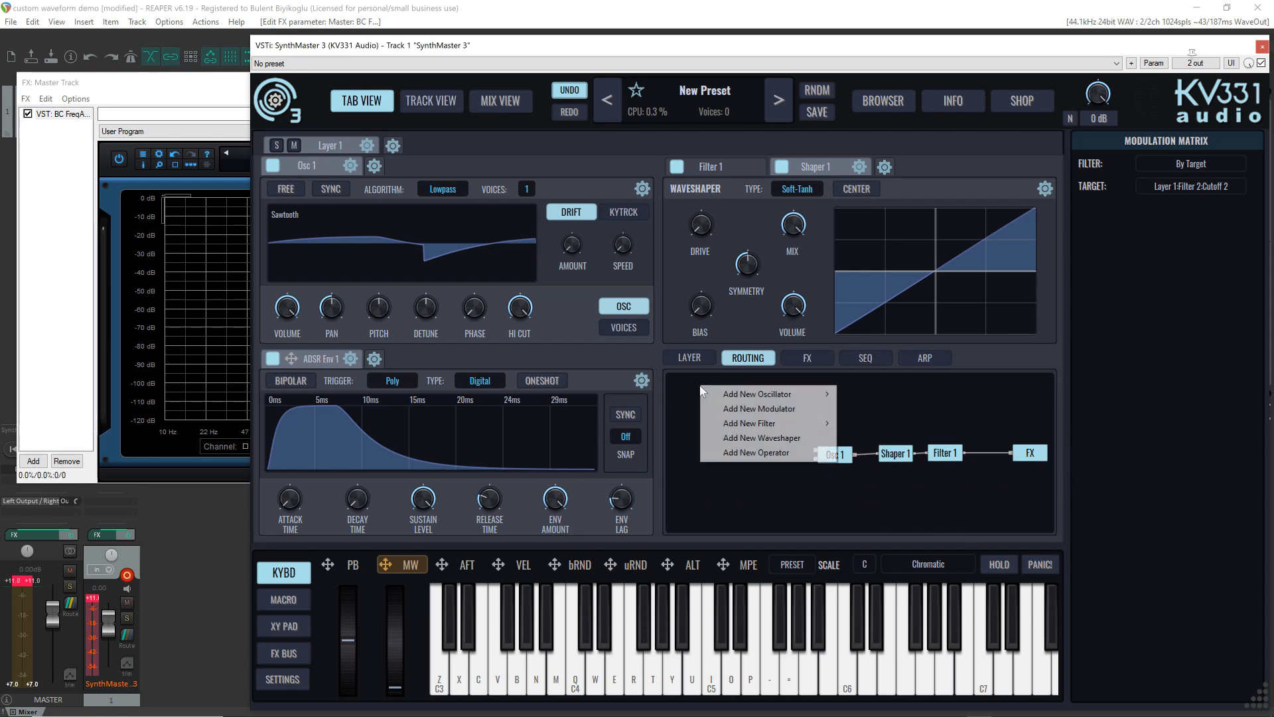
pyautogui.click(762, 437)
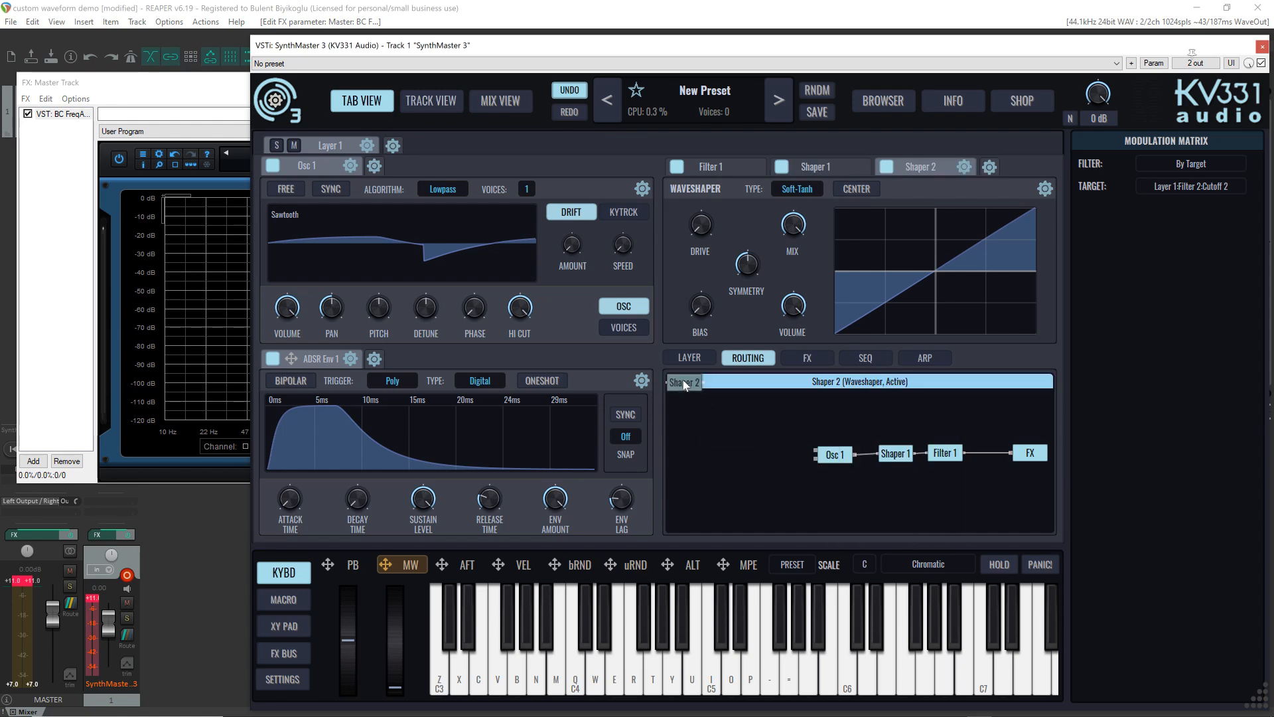
pyautogui.moveTo(699, 420); pyautogui.dragTo(990, 455)
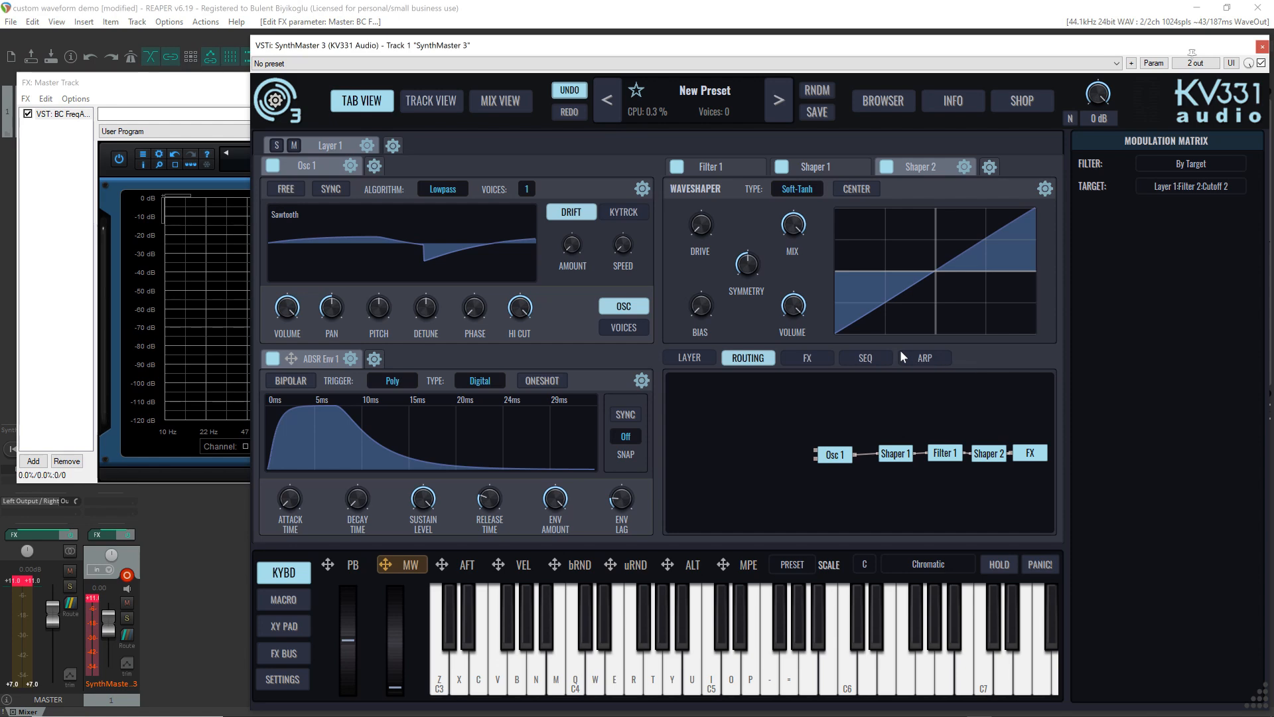
# Step: Show Filter 1's settings and space out Osc 1, Shaper 1, Filter 1, Shaper 2 and FX in the routing chain
pyautogui.click(719, 166)
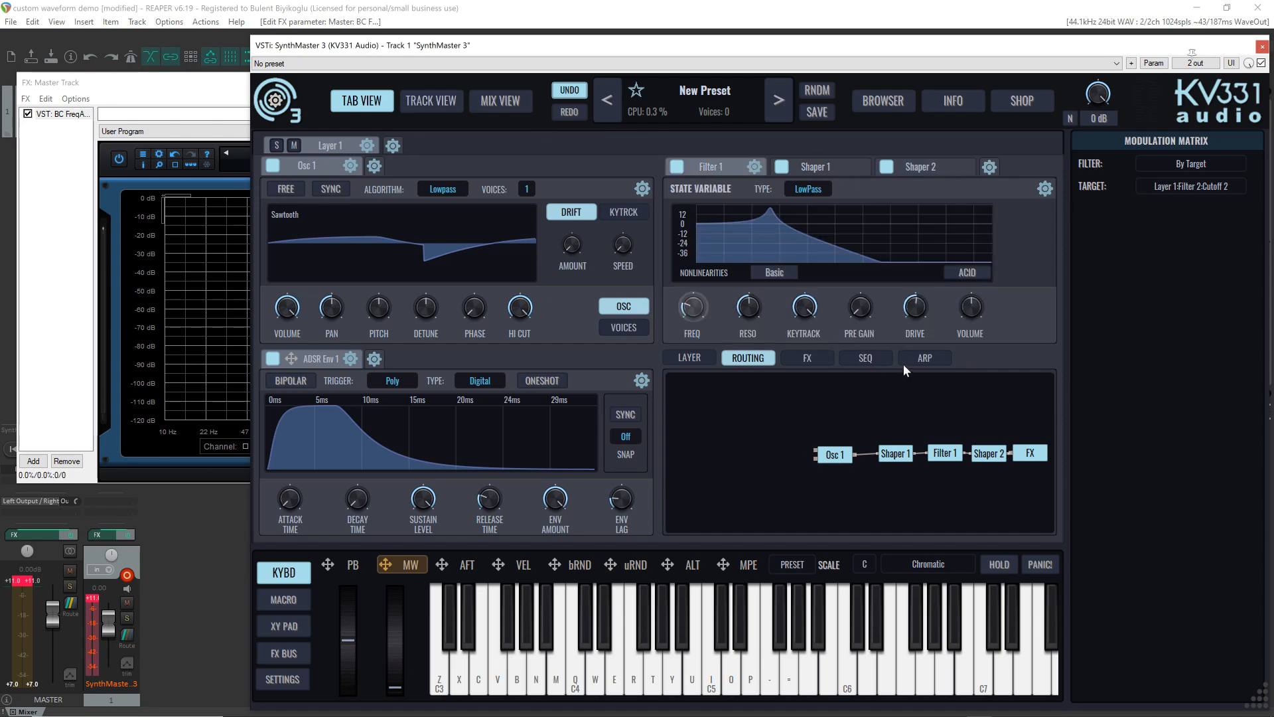
pyautogui.moveTo(823, 452); pyautogui.dragTo(772, 451)
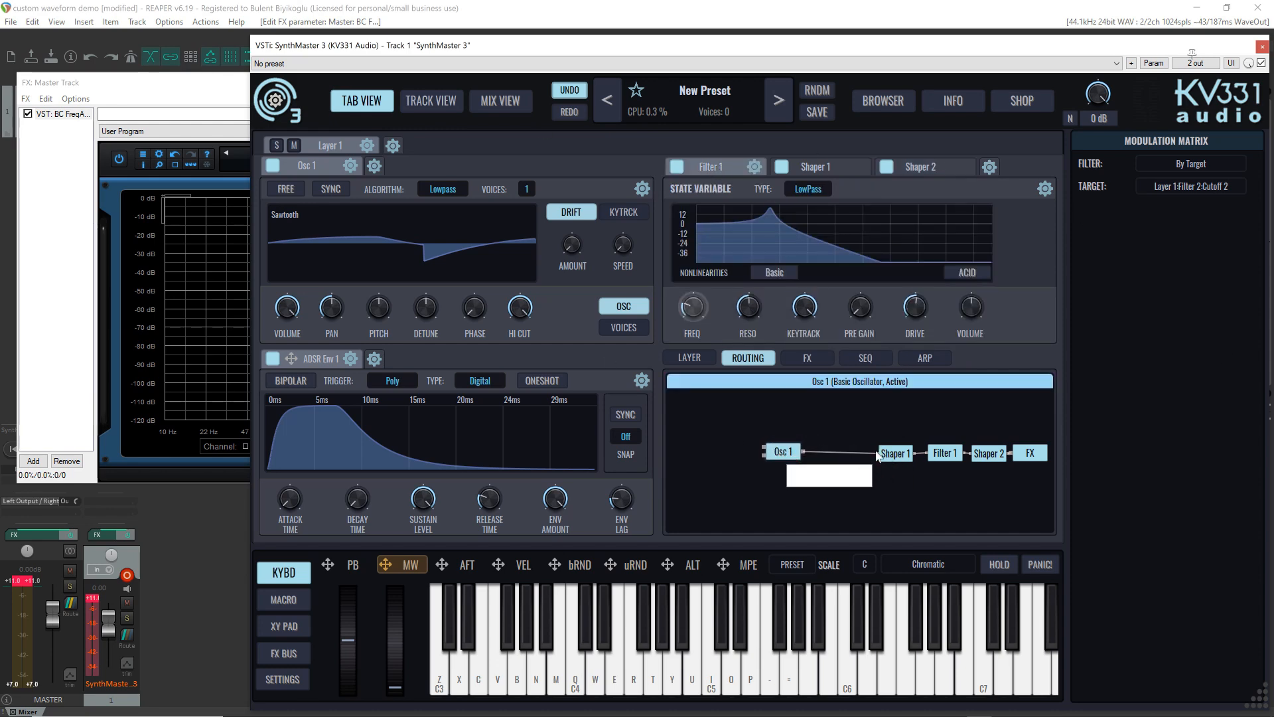
pyautogui.moveTo(892, 453); pyautogui.dragTo(856, 448)
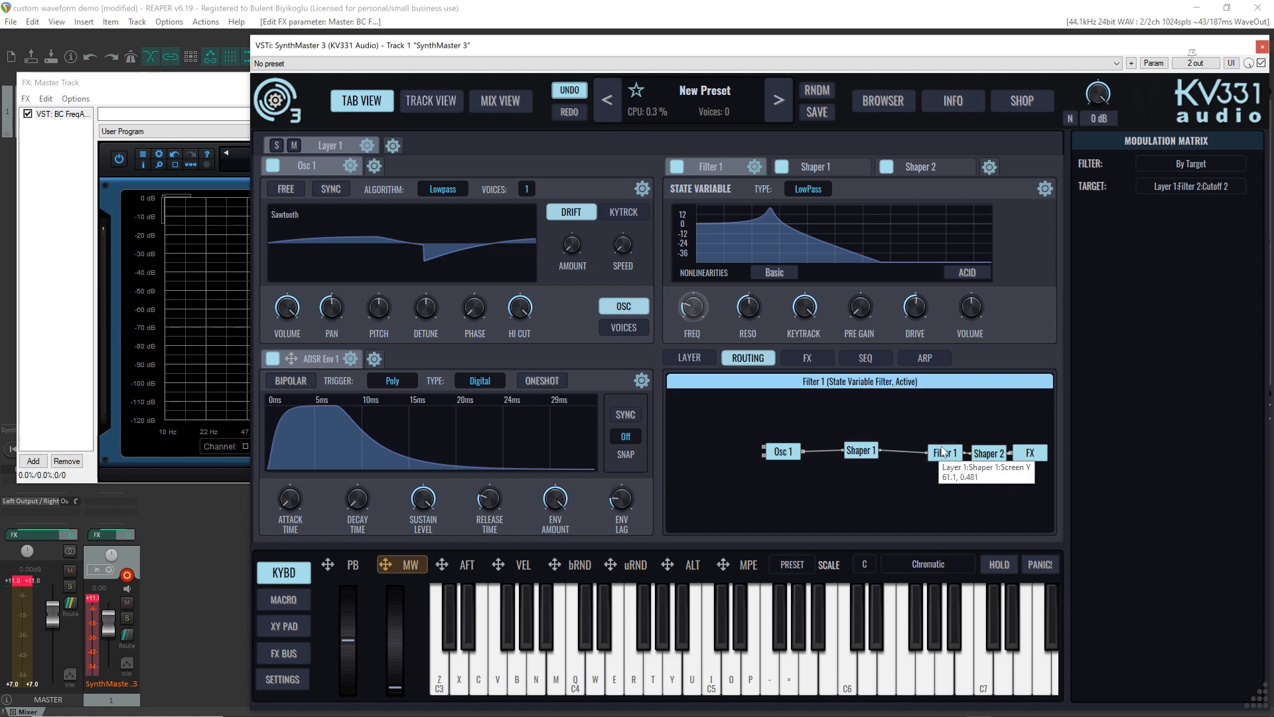
pyautogui.moveTo(944, 451); pyautogui.dragTo(981, 447)
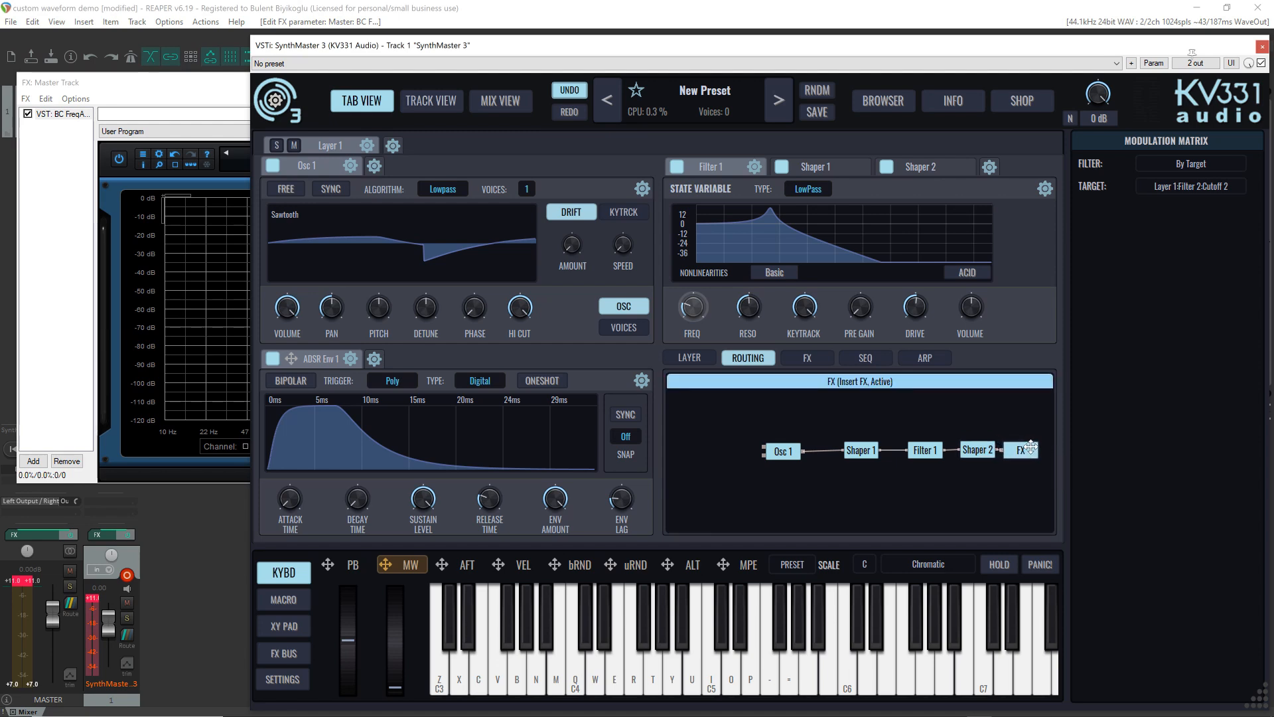
pyautogui.moveTo(865, 450); pyautogui.dragTo(892, 449)
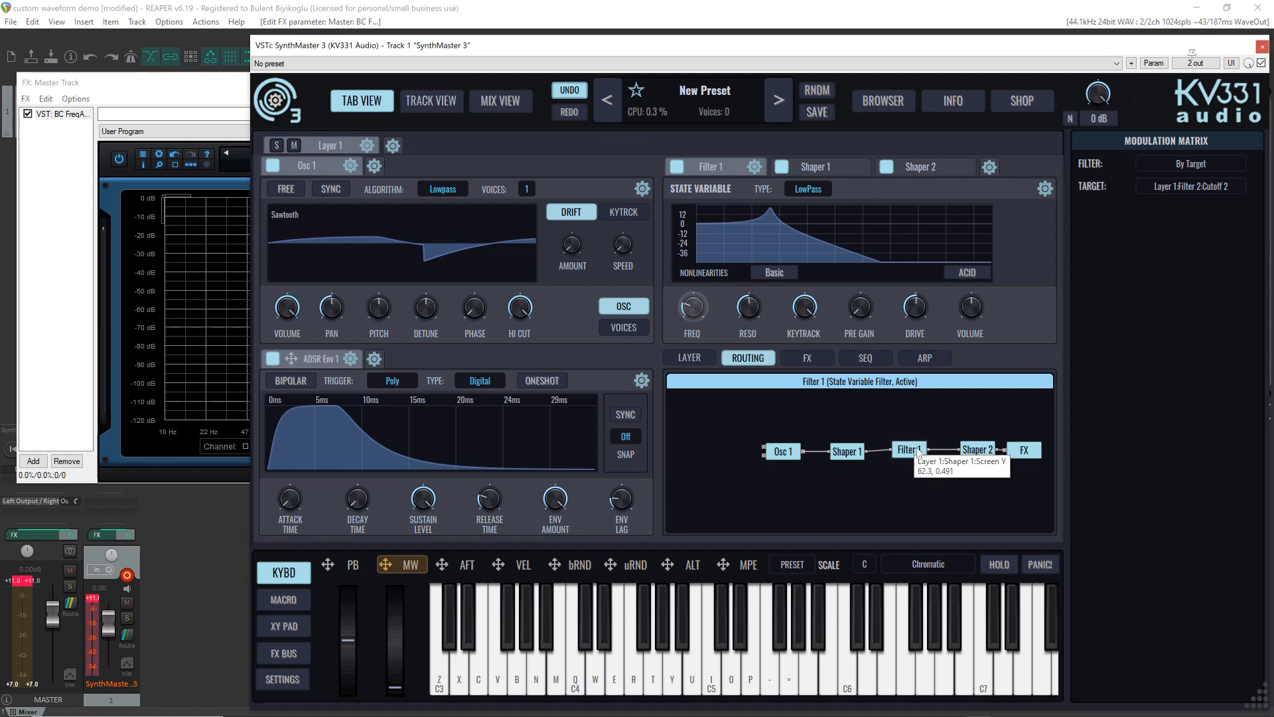
# Step: Reposition Shaper 2 and FX in the routing chain and bypass Shaper 2
pyautogui.moveTo(981, 453); pyautogui.dragTo(1019, 445)
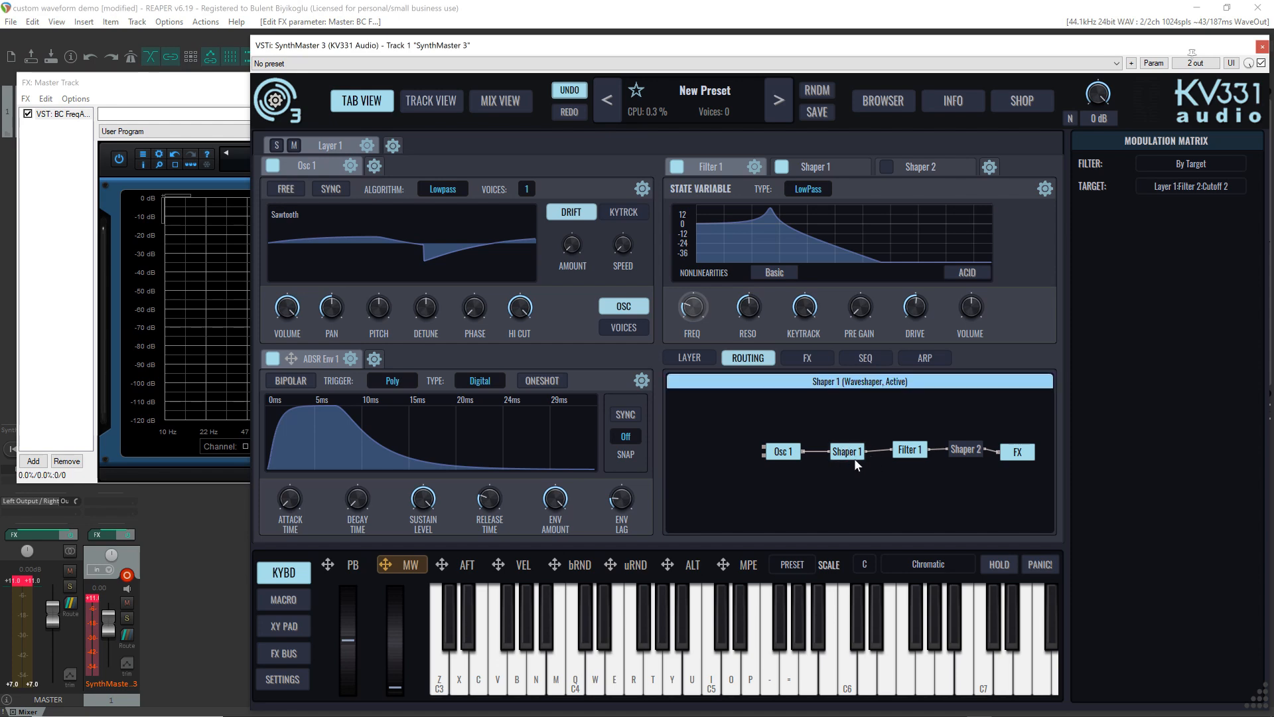
# Step: Give Osc 1 a new single-cycle waveform of type Freehand, drawn as a full-height rising ramp, and close the waveform editor
pyautogui.click(327, 224)
pyautogui.moveTo(353, 306)
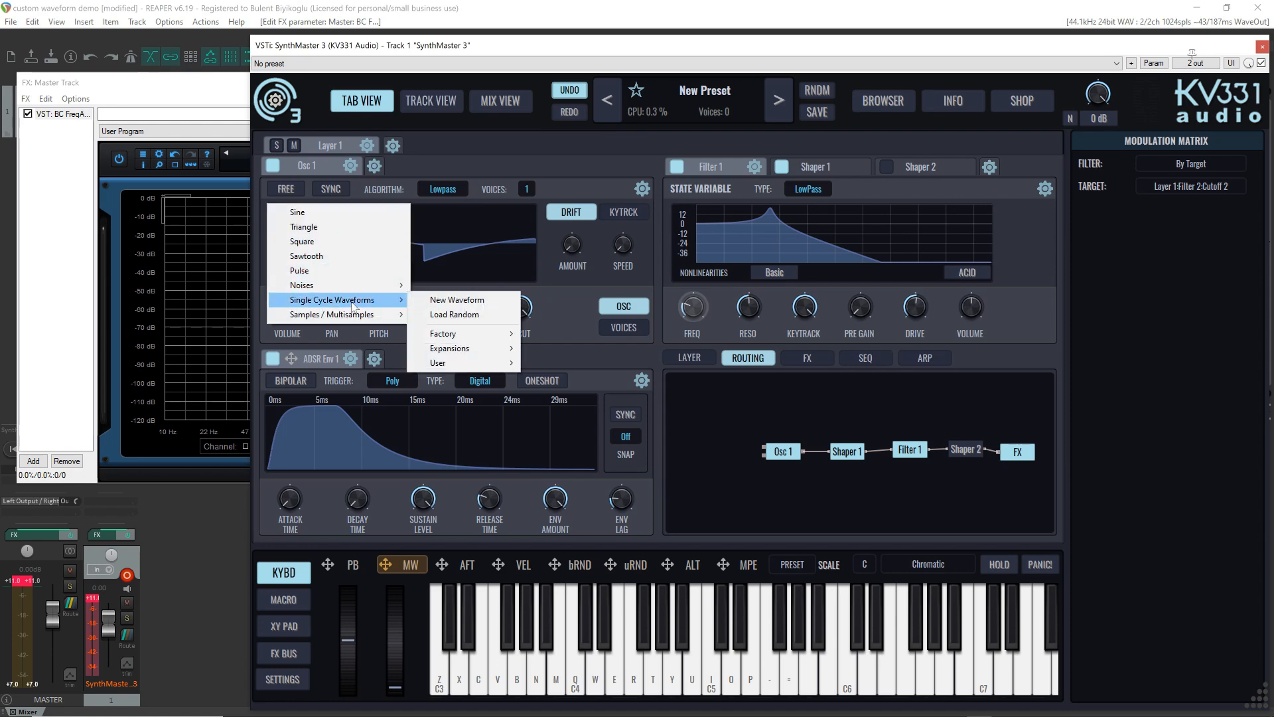
pyautogui.click(458, 299)
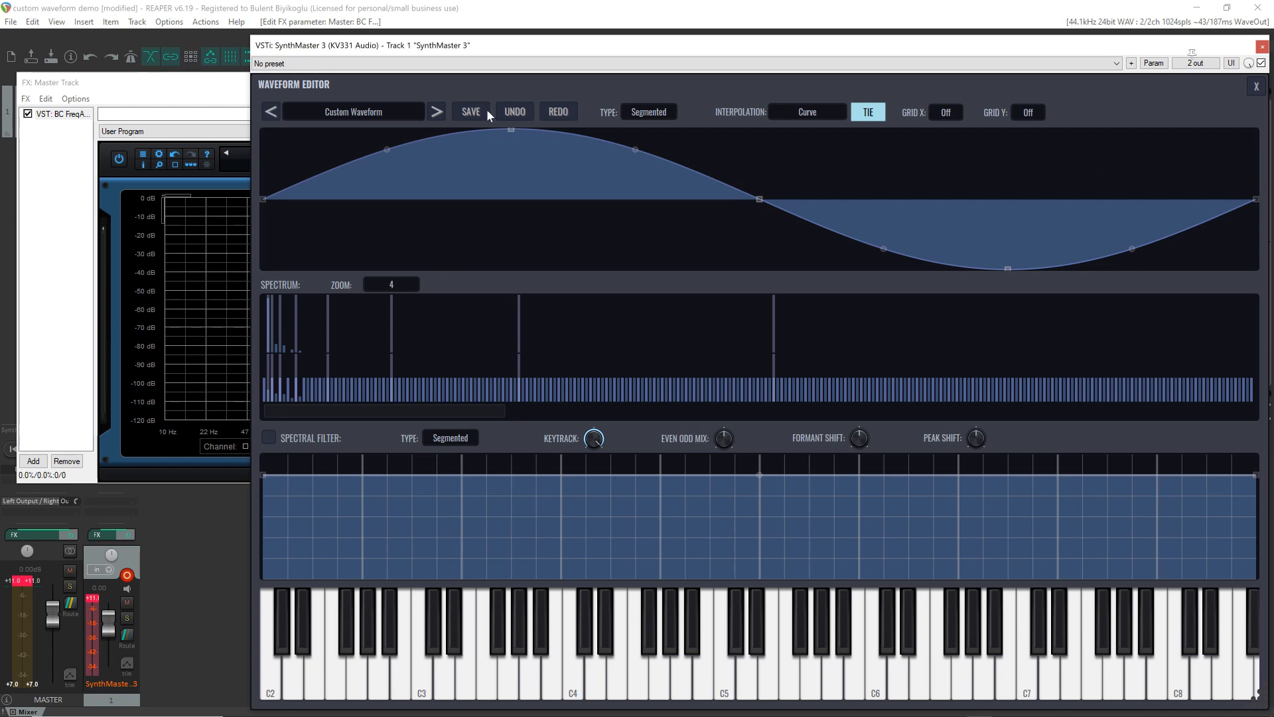
pyautogui.click(641, 110)
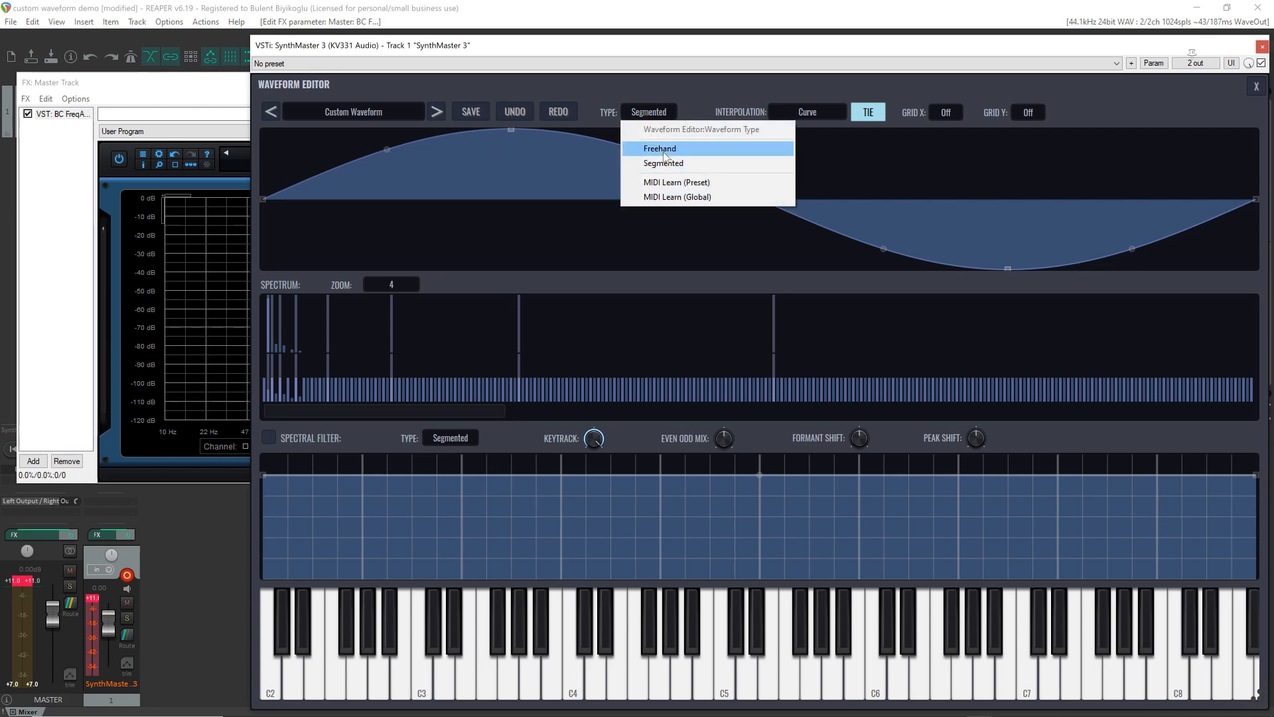
pyautogui.click(657, 146)
pyautogui.moveTo(264, 267); pyautogui.dragTo(1254, 131)
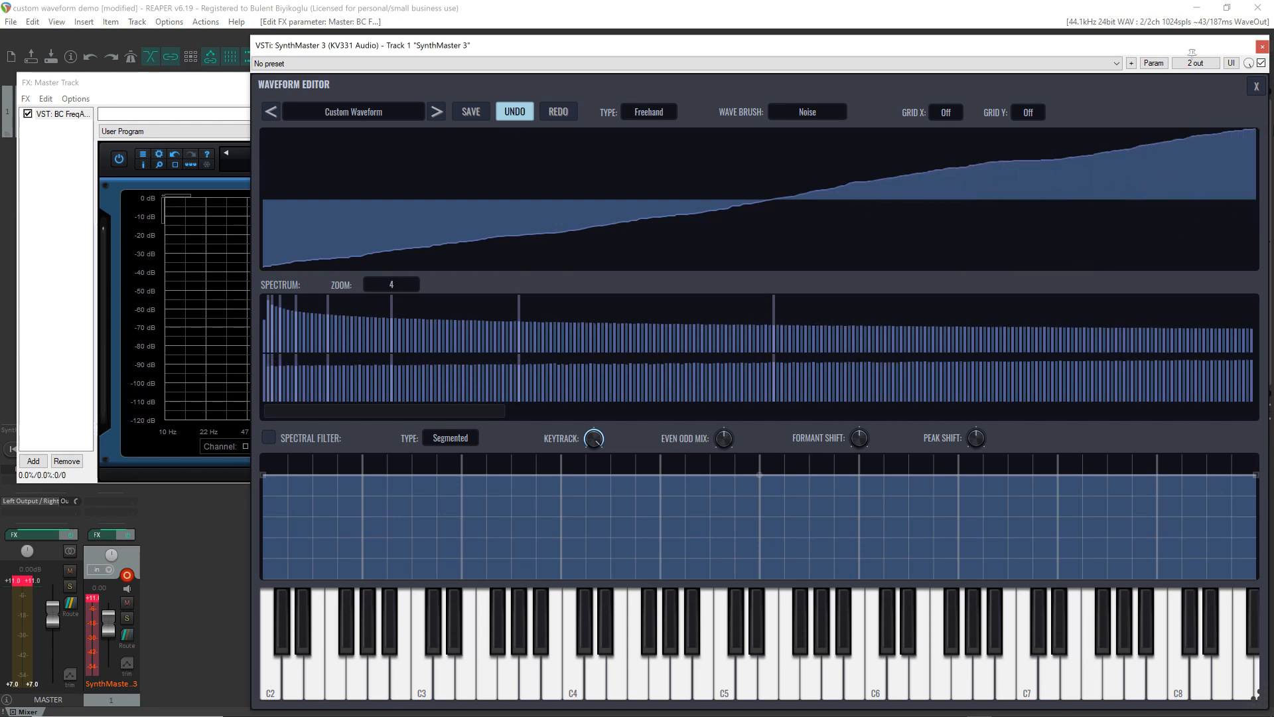
pyautogui.click(1257, 87)
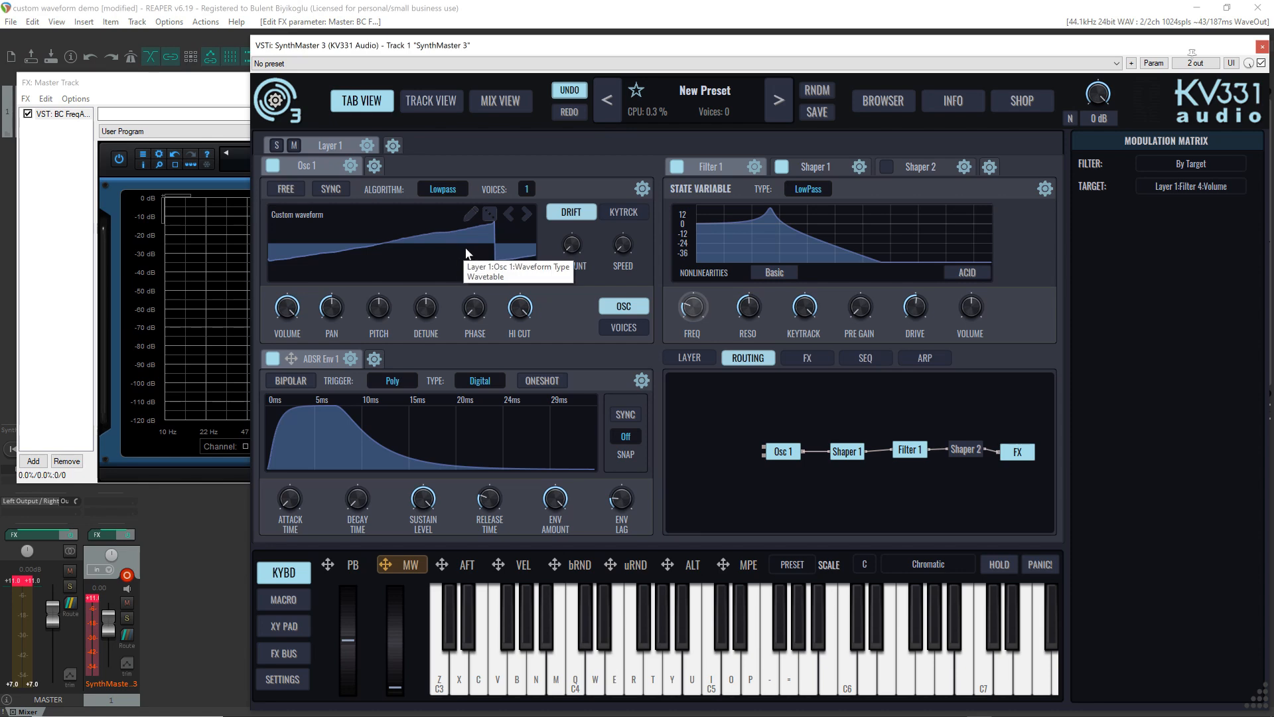
# Step: Show Shaper 1's settings and play notes to hear the custom waveform through the routing chain
pyautogui.press('z')
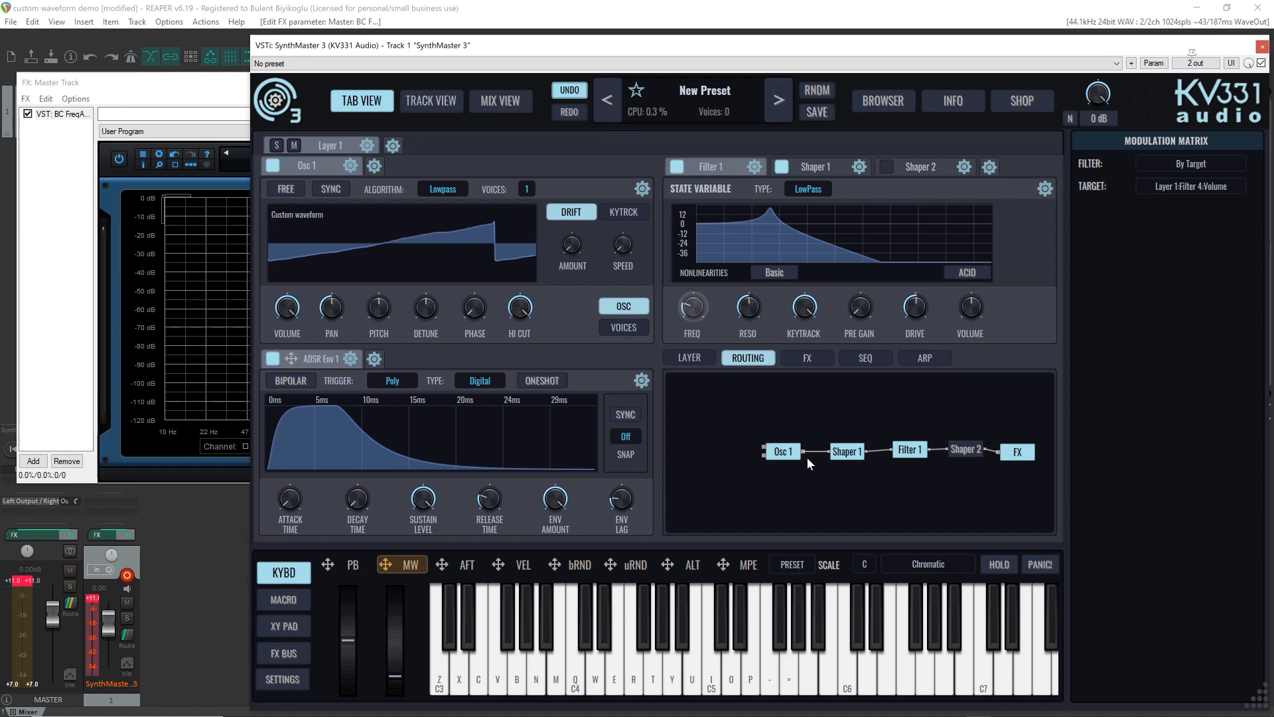
pyautogui.click(846, 455)
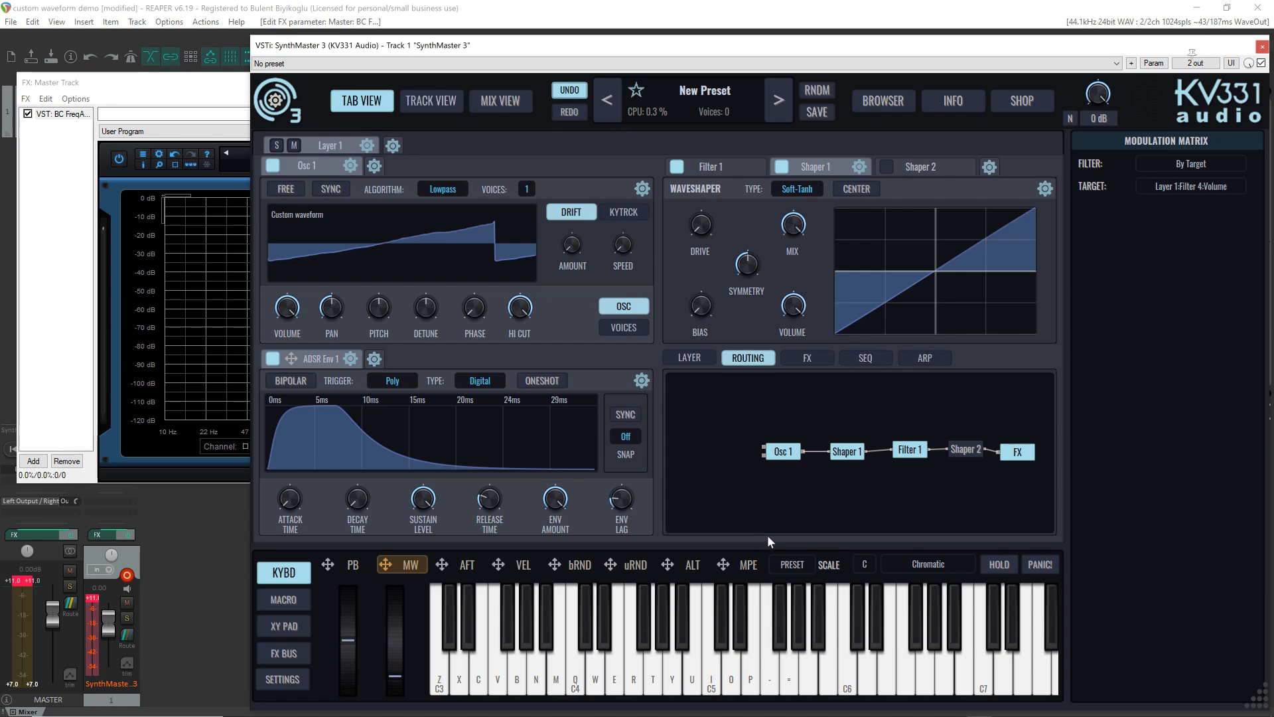
pyautogui.press('z')
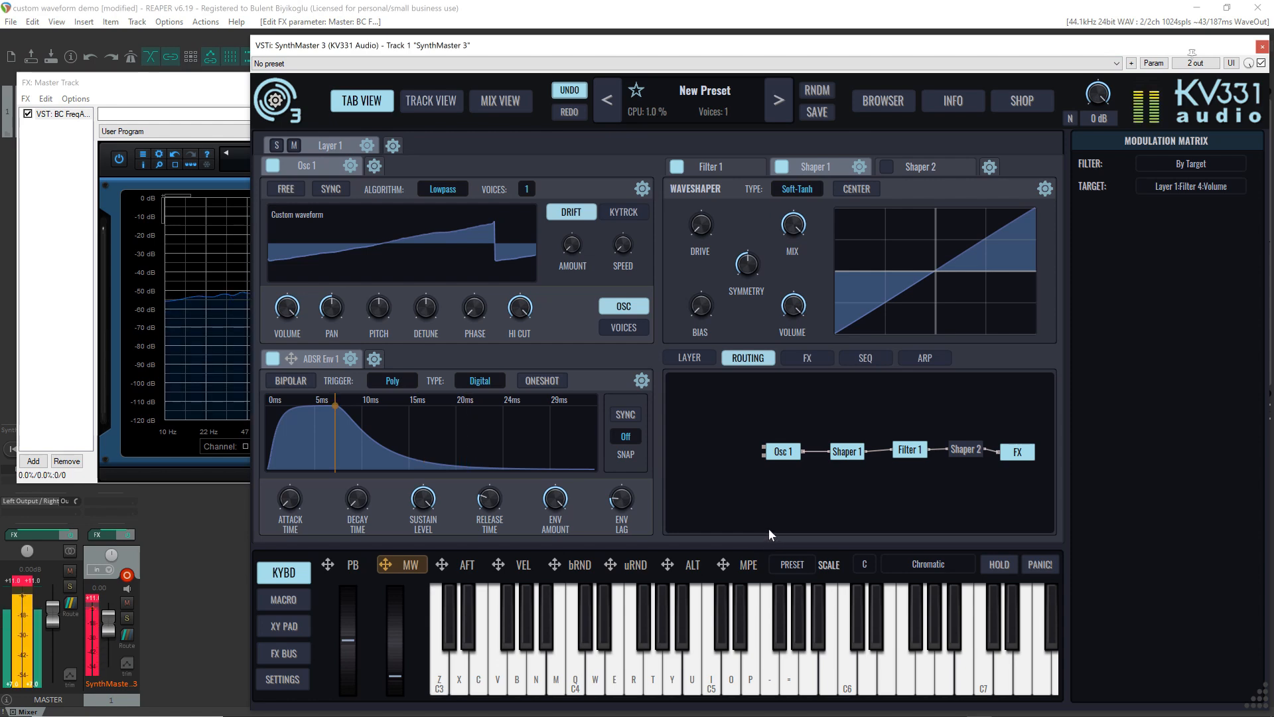
pyautogui.press('z')
pyautogui.press('v')
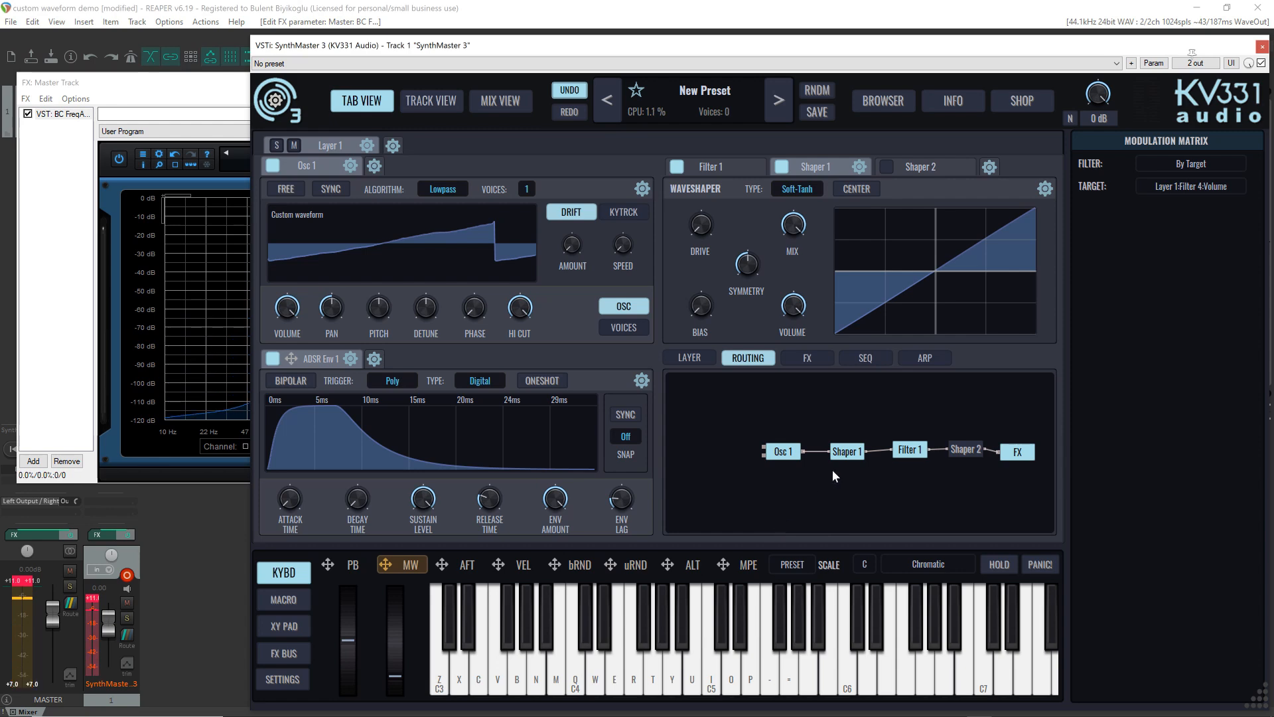
# Step: Bypass Filter 1 and toggle Shaper 1 off and back on, playing notes to hear the shaper alone
pyautogui.click(852, 454)
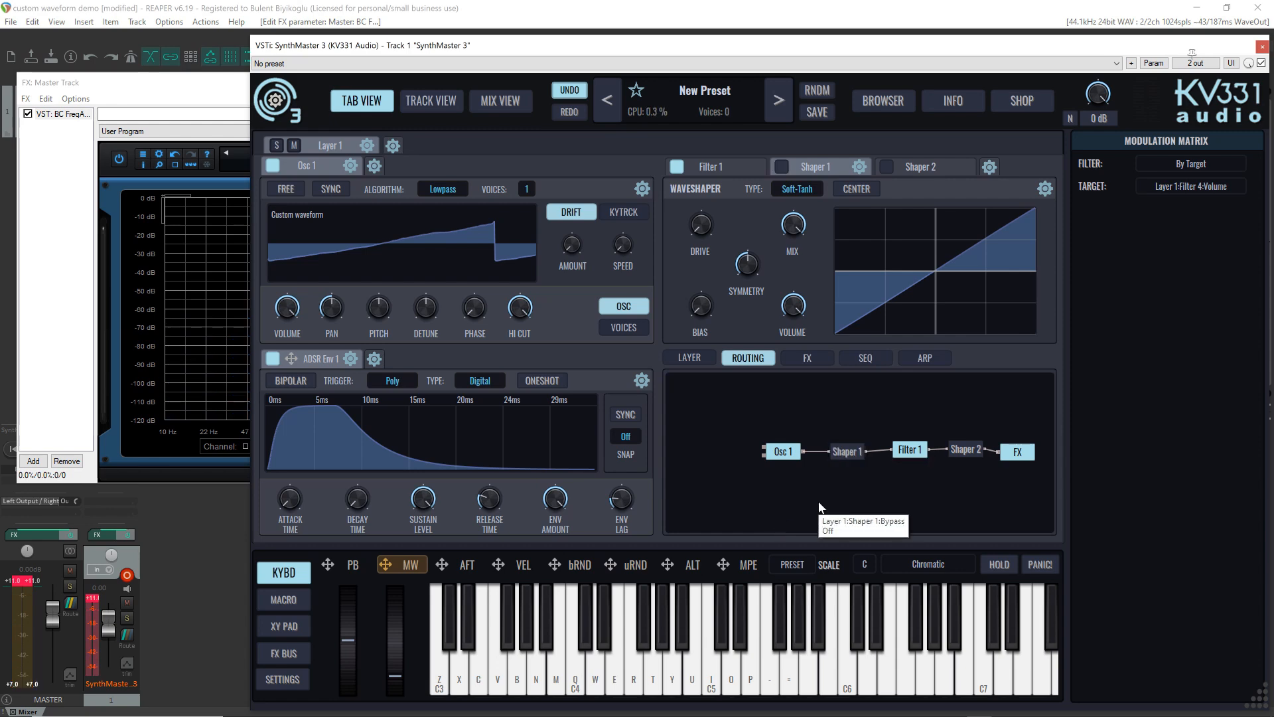
pyautogui.click(910, 451)
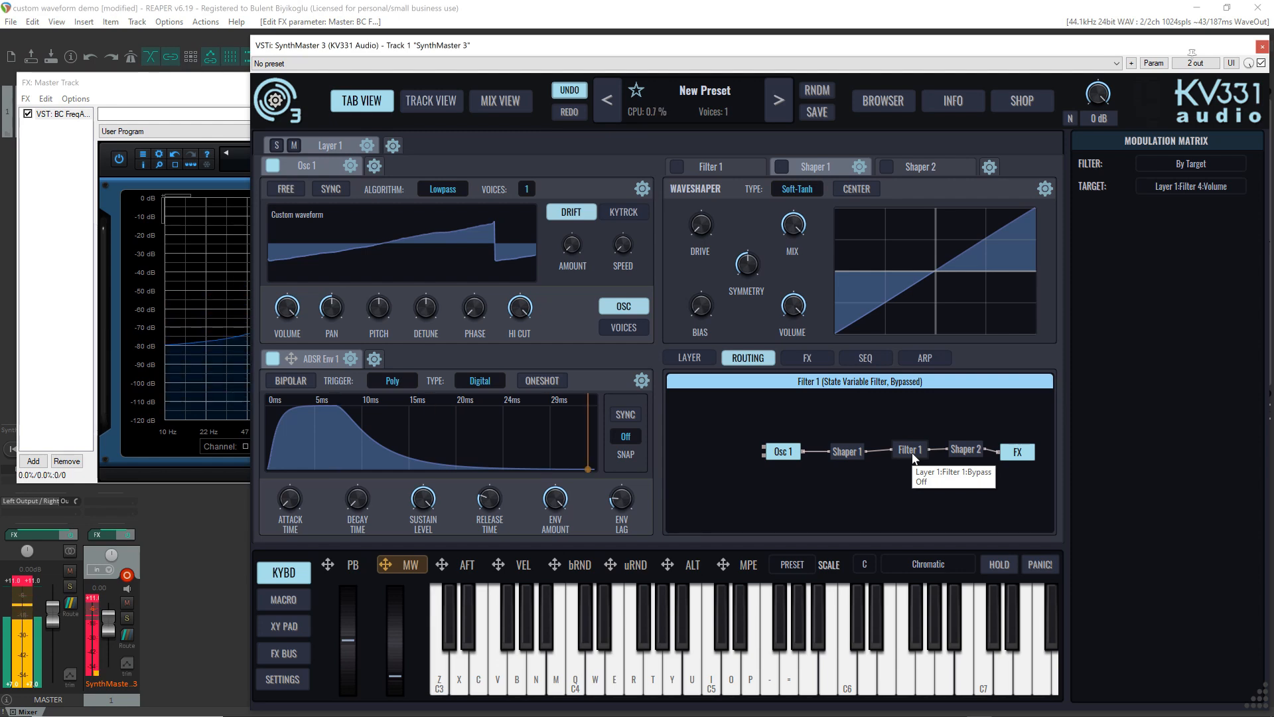
pyautogui.click(849, 448)
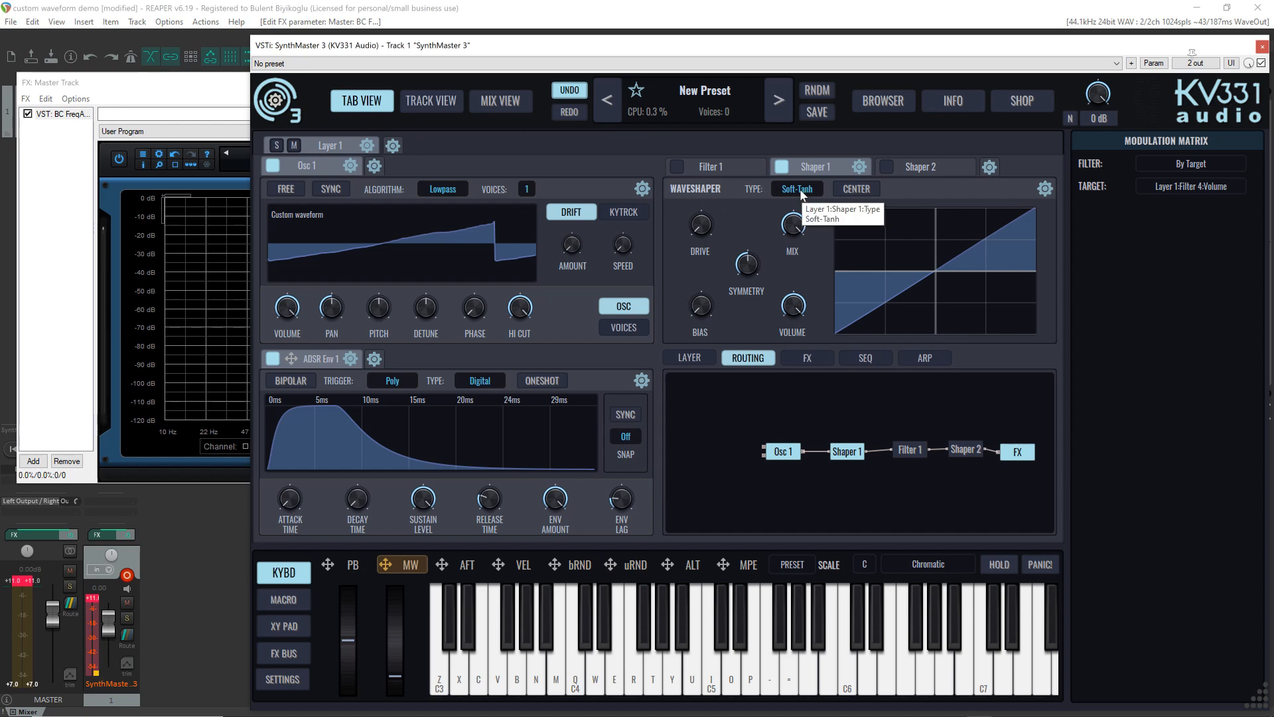
pyautogui.press('z')
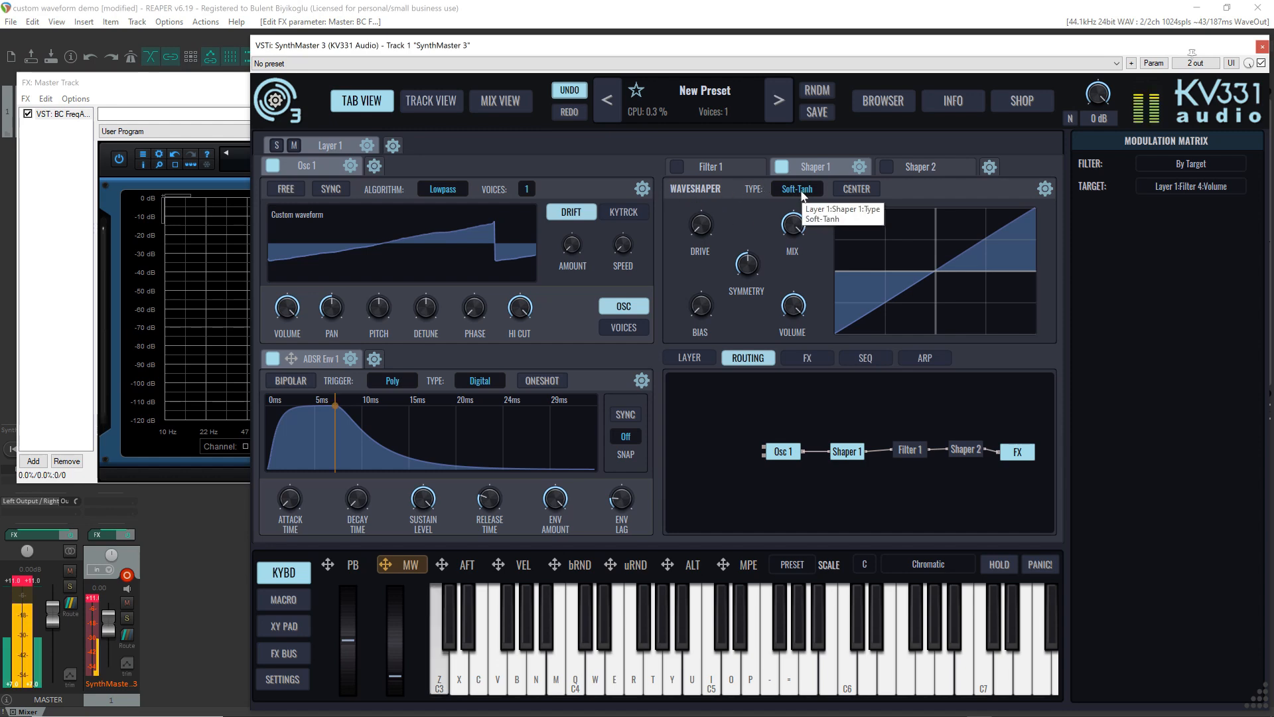
# Step: Assign the mod wheel as a modulation source for Shaper 1's Drive
pyautogui.click(411, 566)
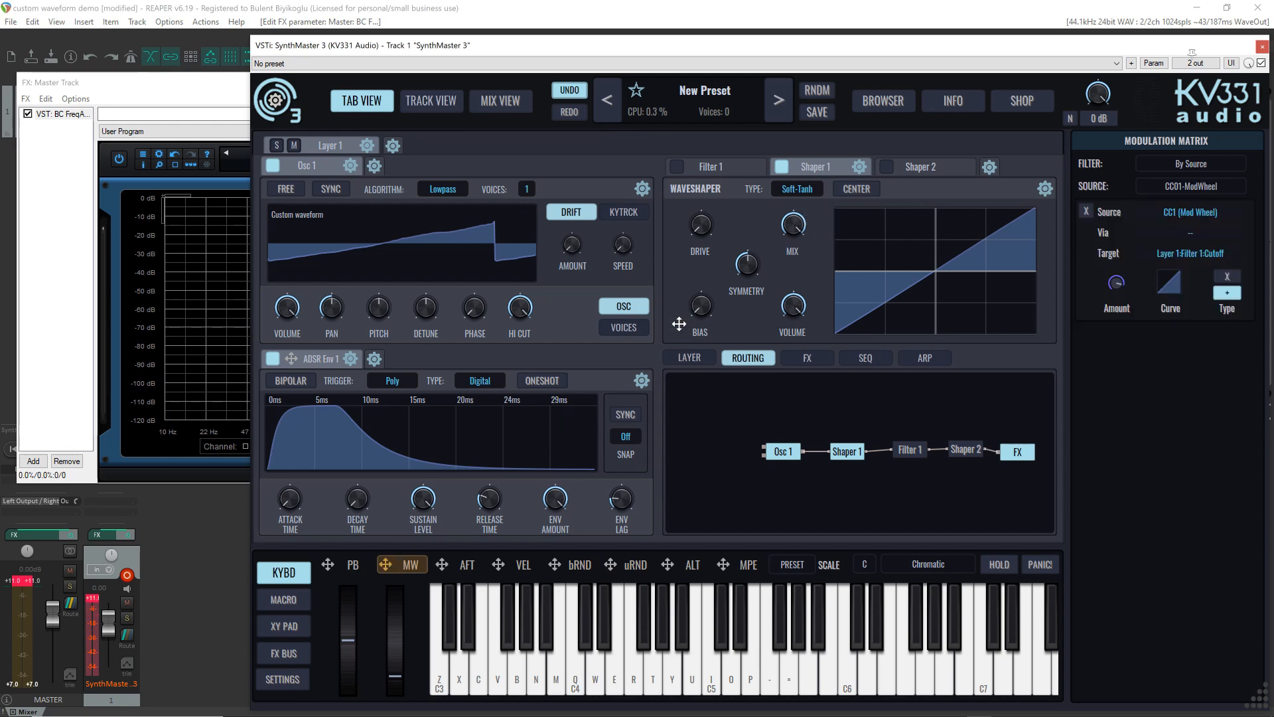
pyautogui.moveTo(700, 234); pyautogui.dragTo(700, 233)
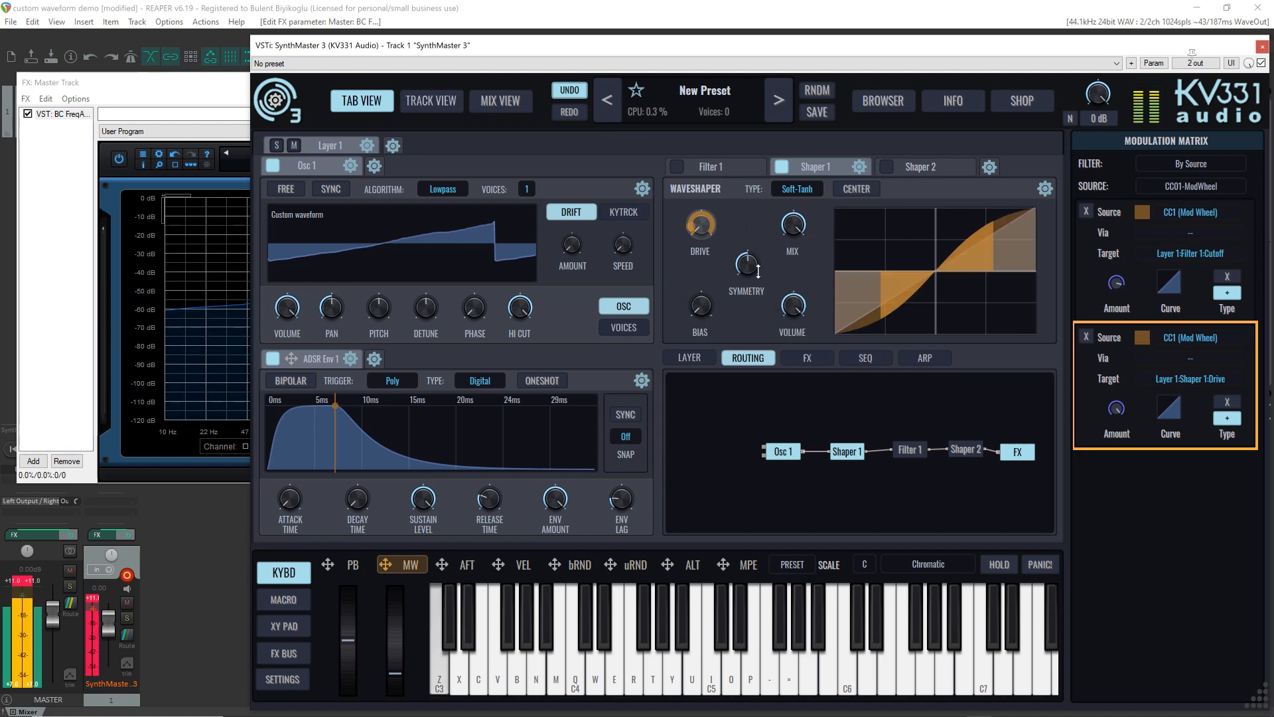
# Step: Try Shaper 1's Symmetry above and below centre while playing notes, and return it to centre
pyautogui.moveTo(745, 269); pyautogui.dragTo(775, 319)
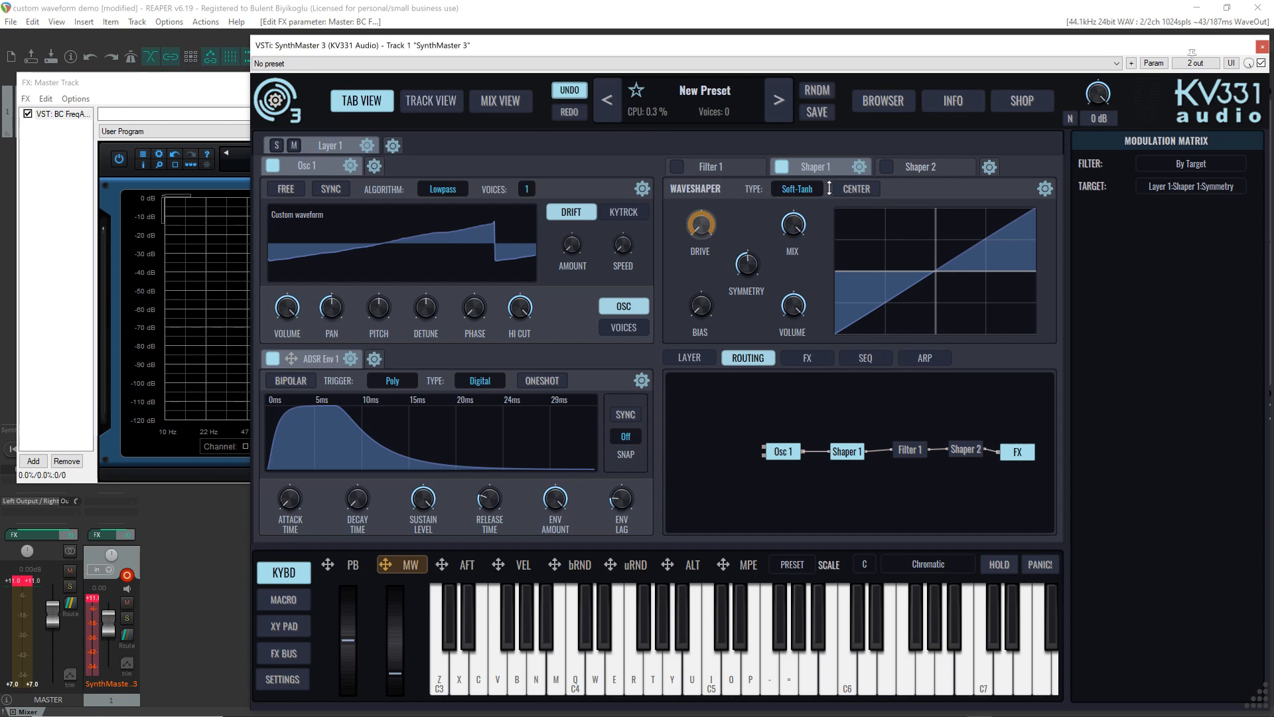
pyautogui.press('z')
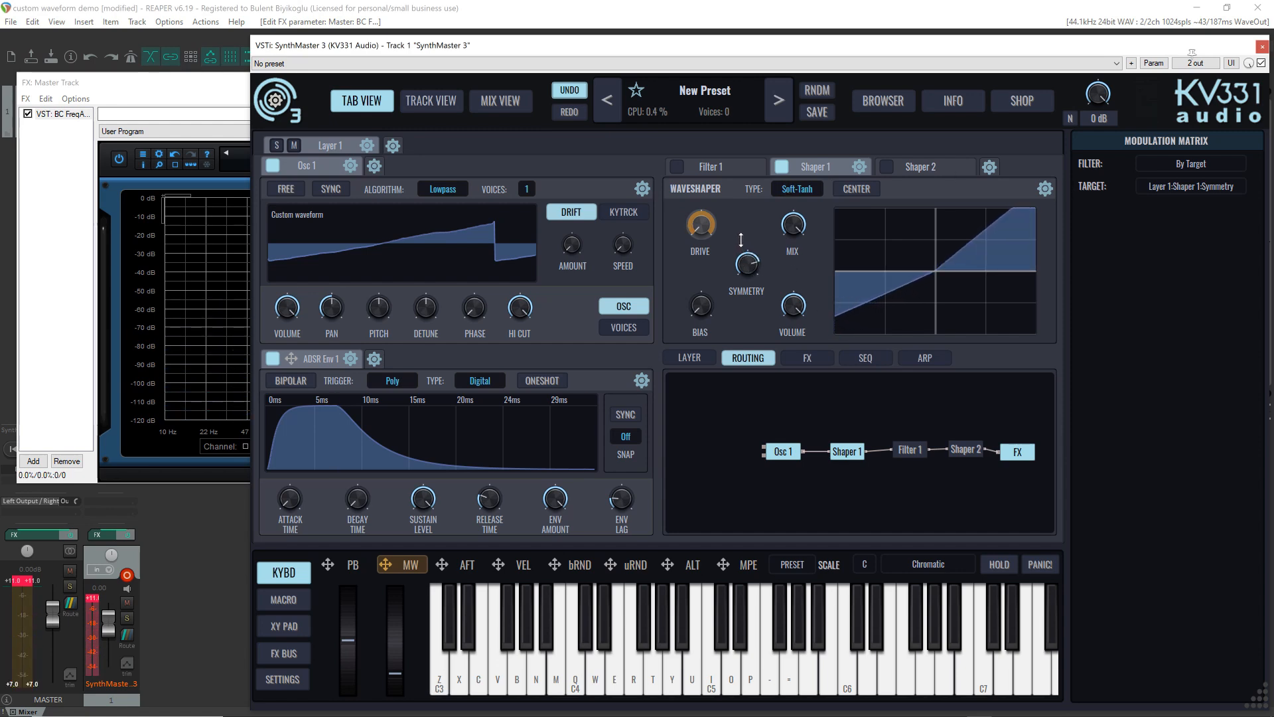
pyautogui.press('z')
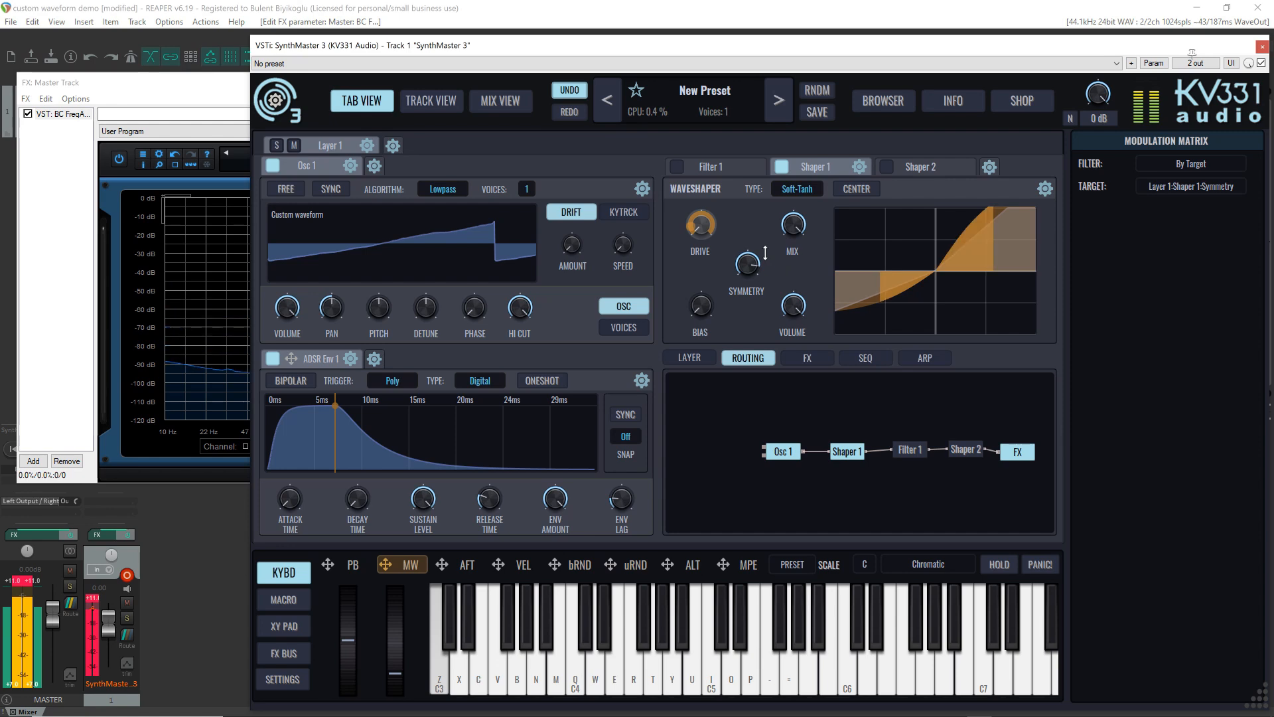
pyautogui.moveTo(747, 264); pyautogui.dragTo(763, 318)
pyautogui.press('z')
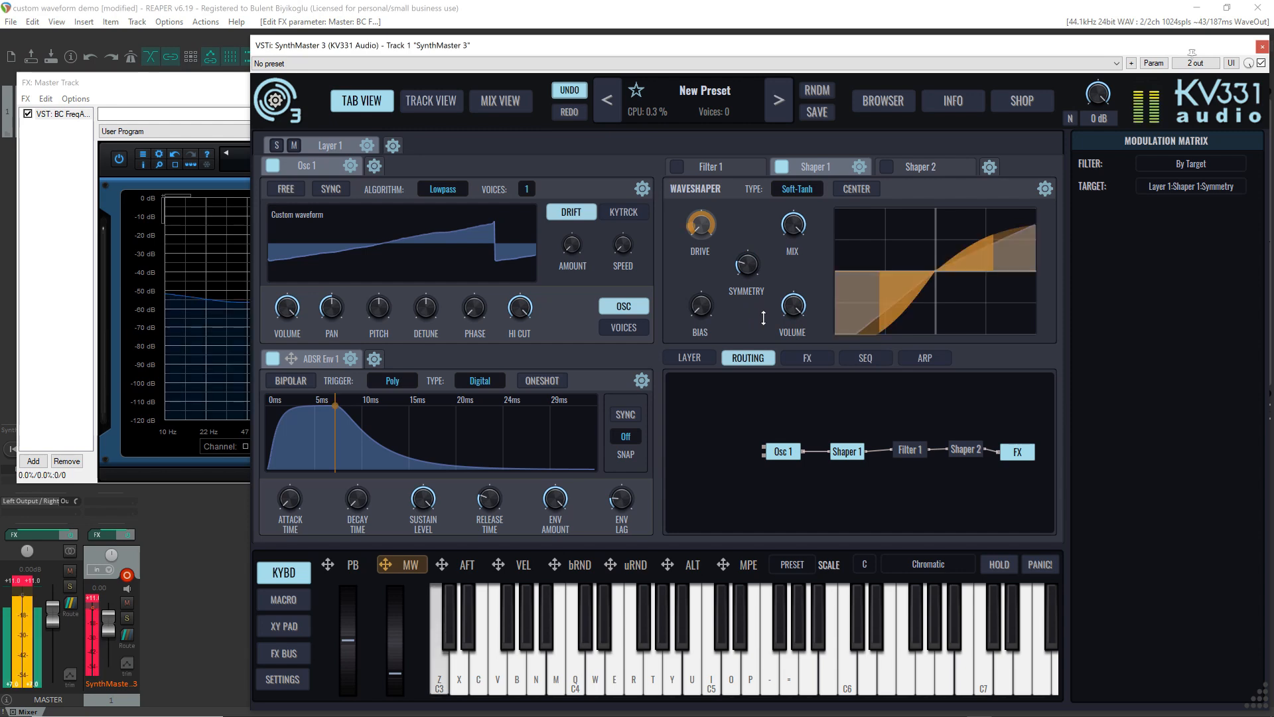
pyautogui.moveTo(747, 263); pyautogui.dragTo(734, 215)
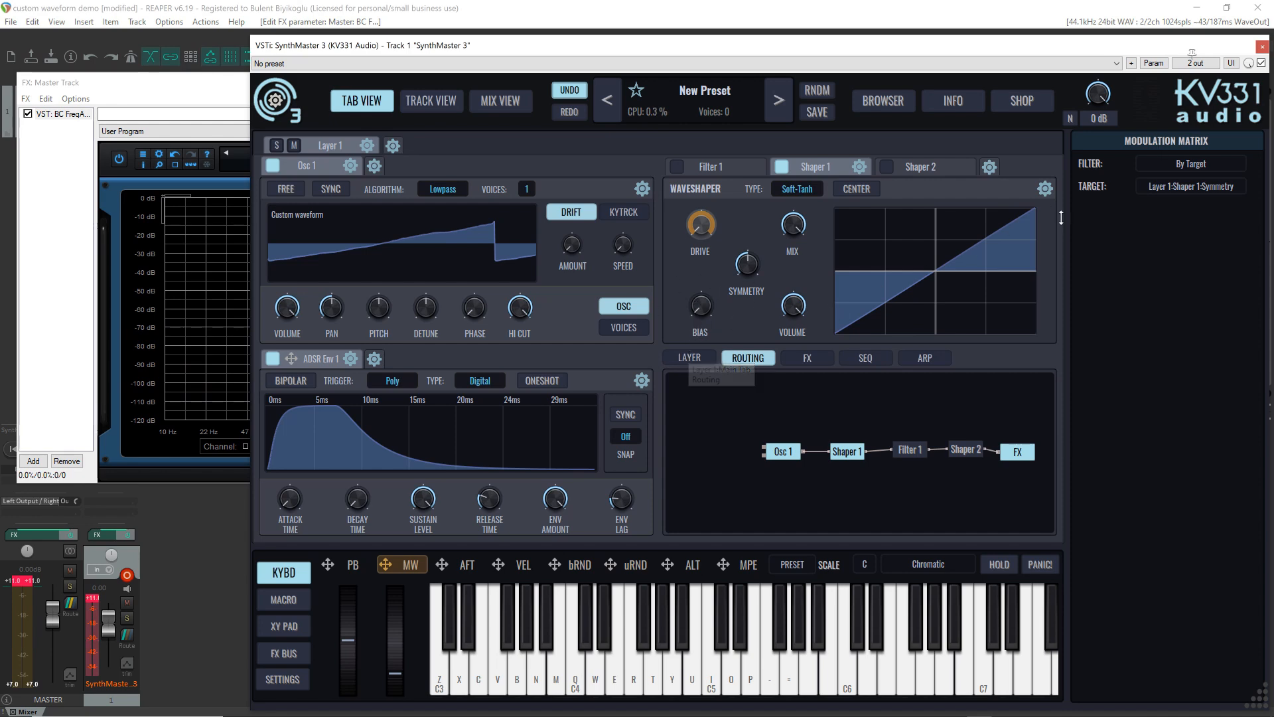
# Step: Raise Shaper 1's Bias slightly and play notes with the mod wheel about halfway up
pyautogui.press('z')
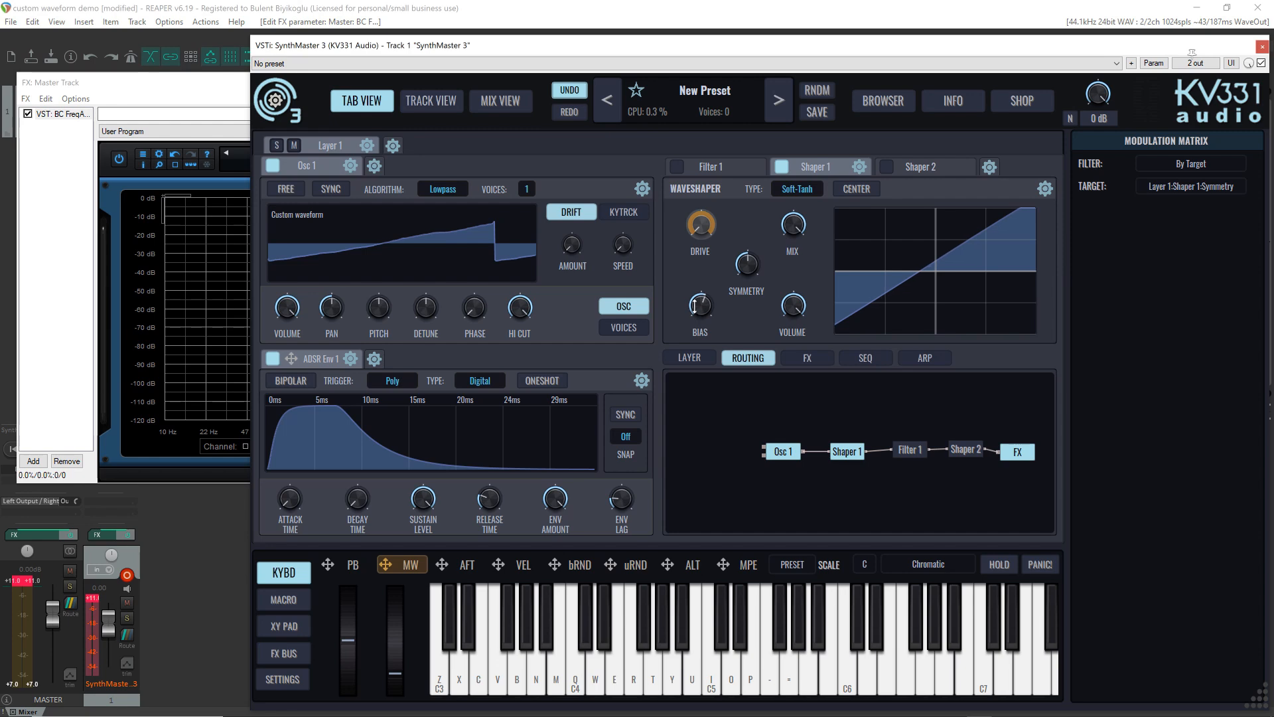
pyautogui.press('z')
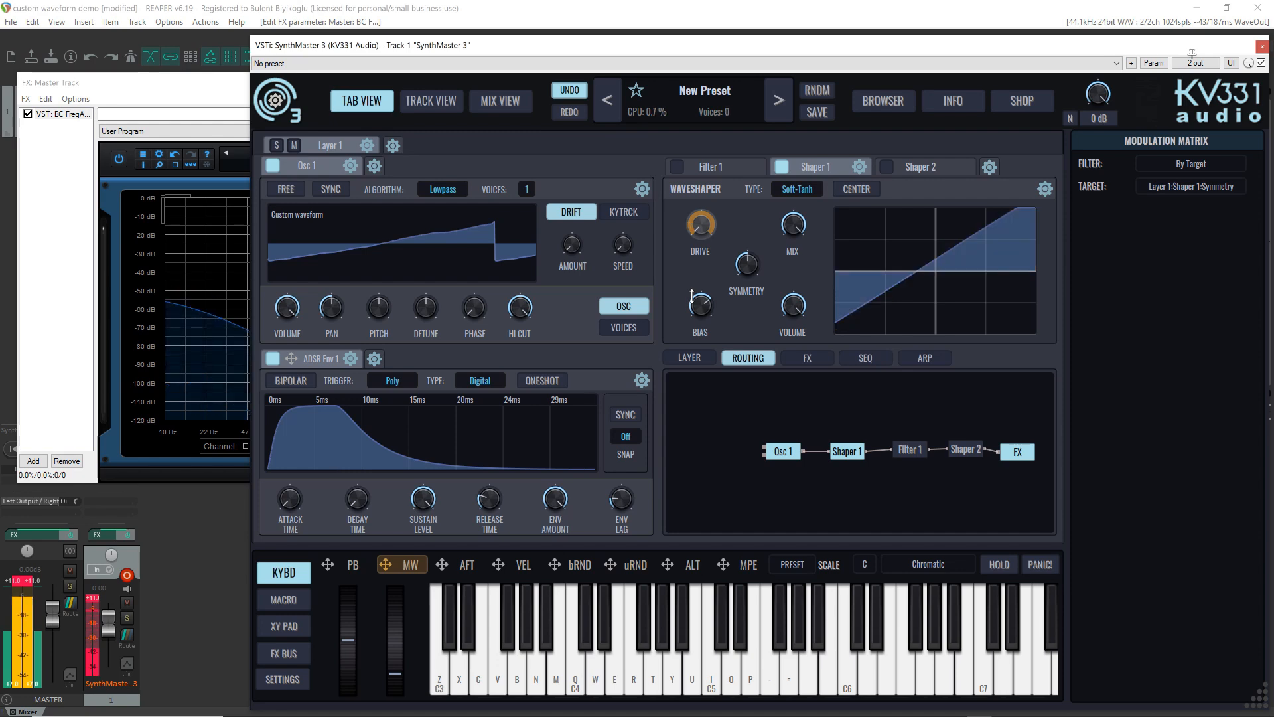
pyautogui.press('z')
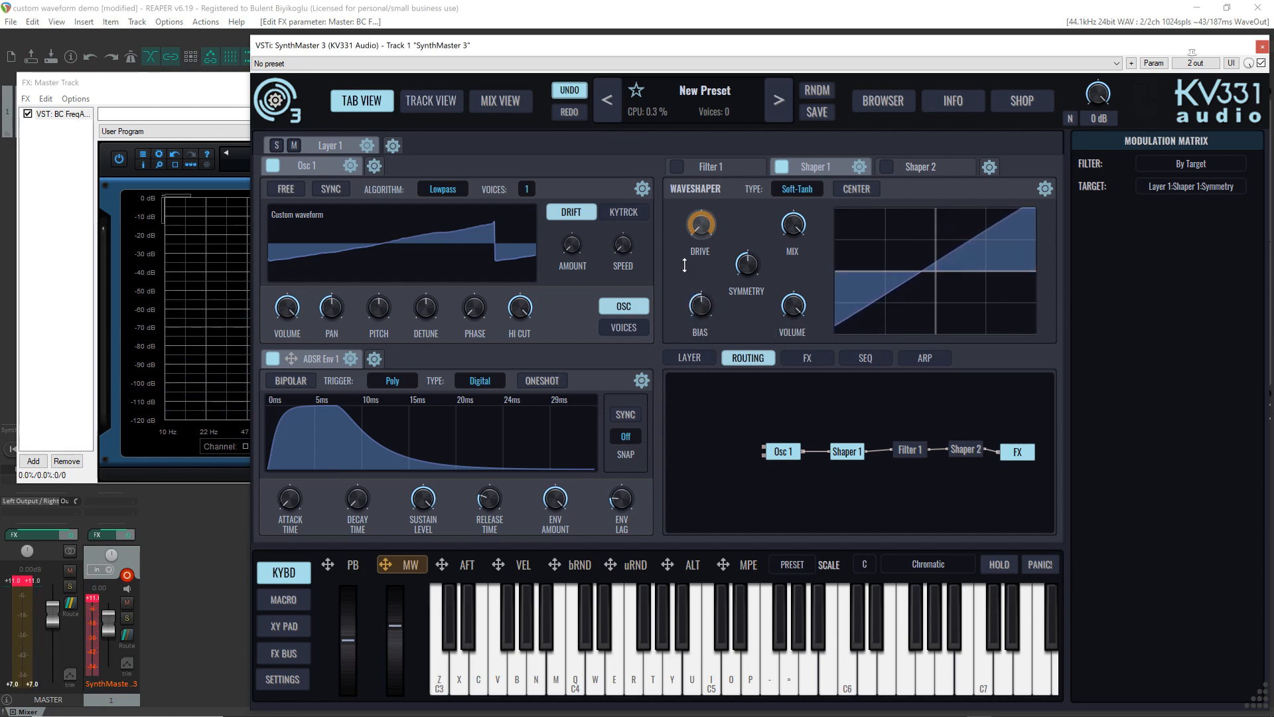
pyautogui.press('z')
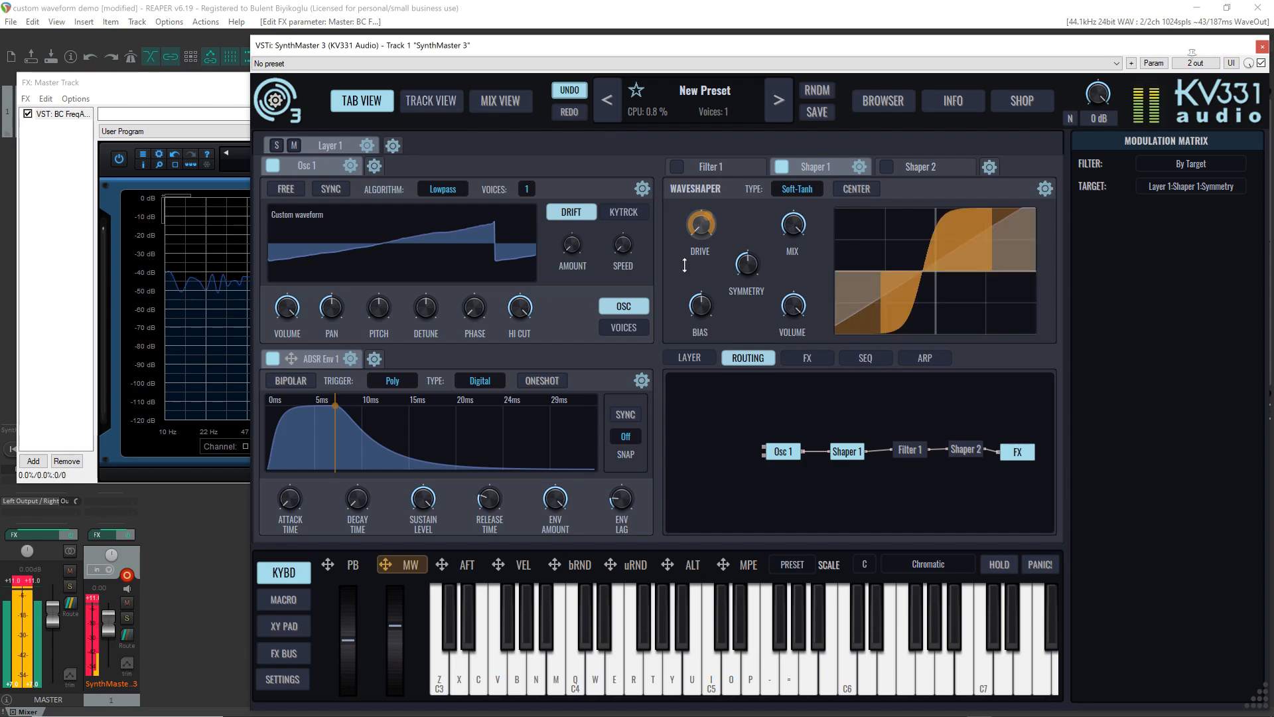
# Step: Raise Shaper 1's Symmetry above centre and compare full and reduced Mix while playing notes
pyautogui.moveTo(739, 266)
pyautogui.mouseDown()
pyautogui.moveTo(739, 252)
pyautogui.moveTo(807, 270)
pyautogui.mouseUp()
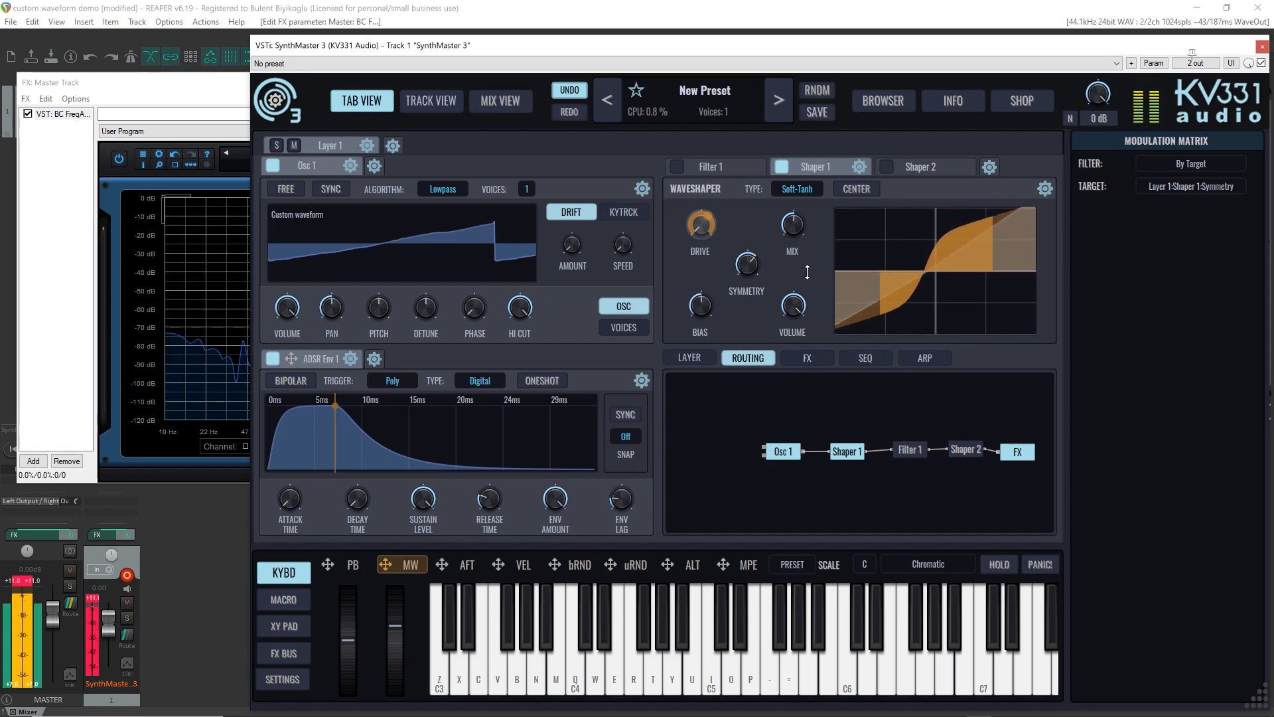
pyautogui.press('z')
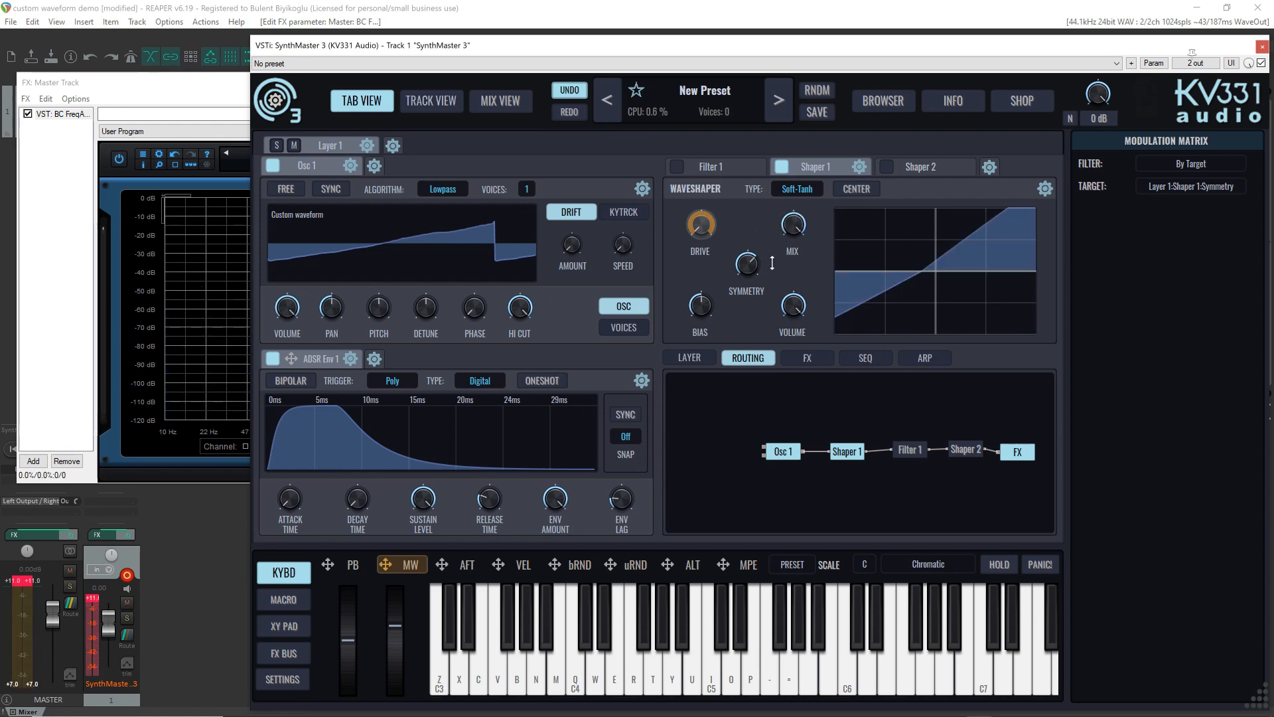
pyautogui.moveTo(796, 229); pyautogui.dragTo(807, 266)
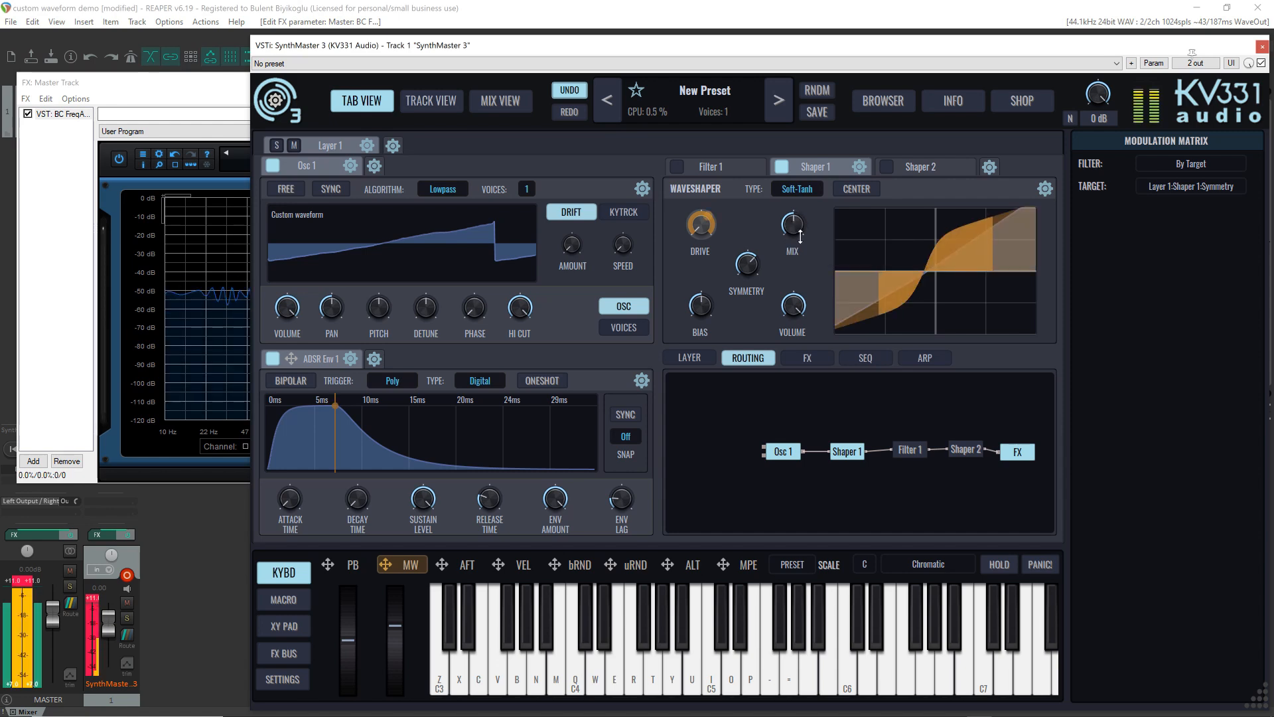
# Step: Lower Shaper 1's Volume while playing a note and turn on its Center option
pyautogui.moveTo(800, 306)
pyautogui.mouseDown()
pyautogui.moveTo(802, 393)
pyautogui.moveTo(794, 312)
pyautogui.mouseUp()
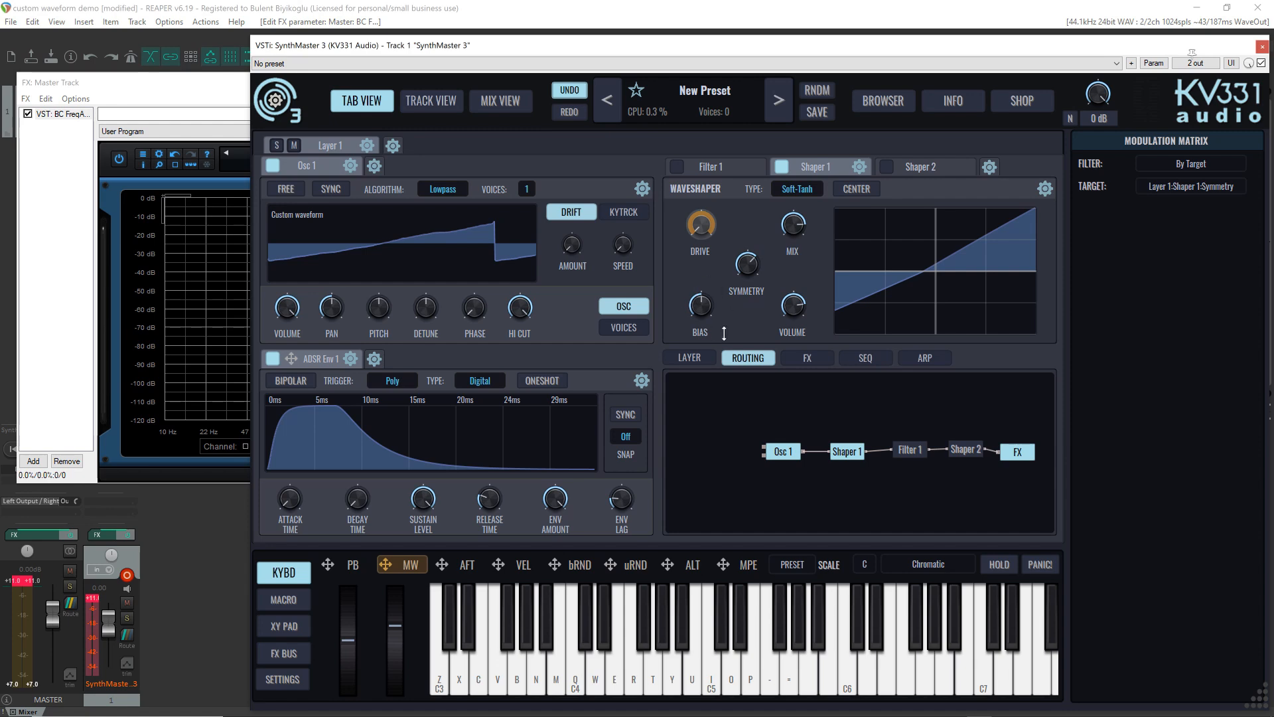
pyautogui.press('z')
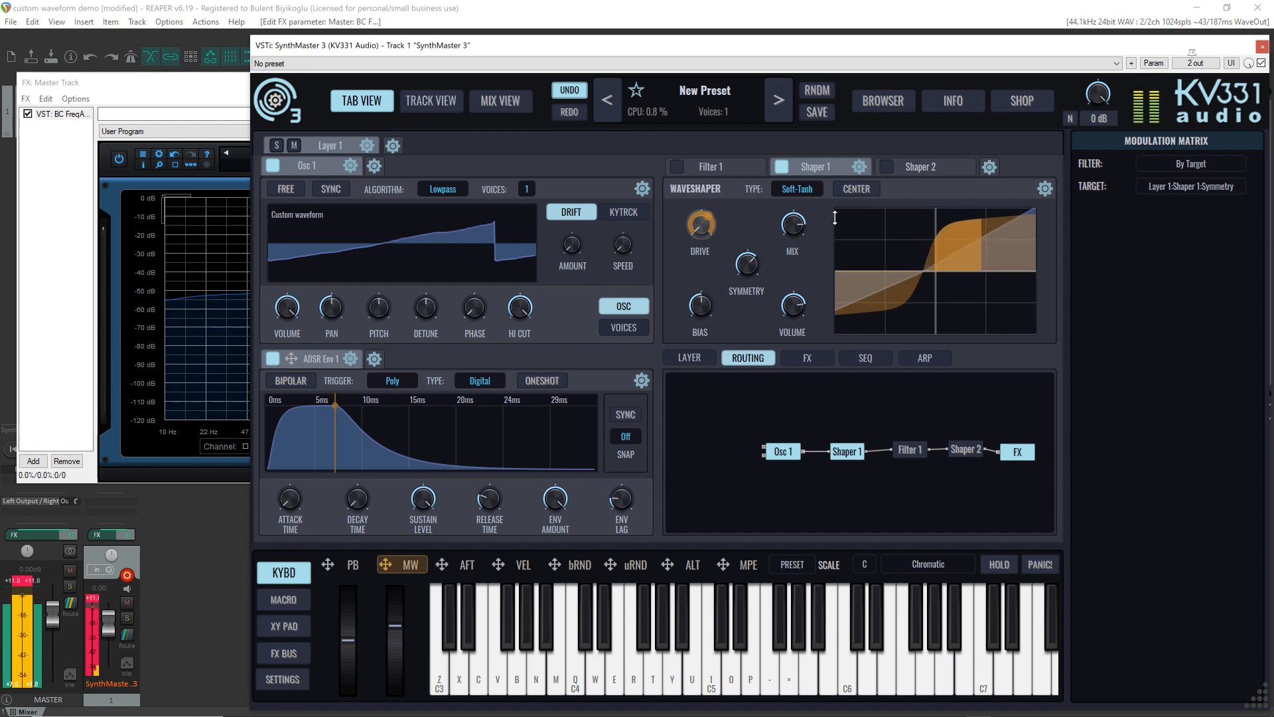
pyautogui.click(855, 189)
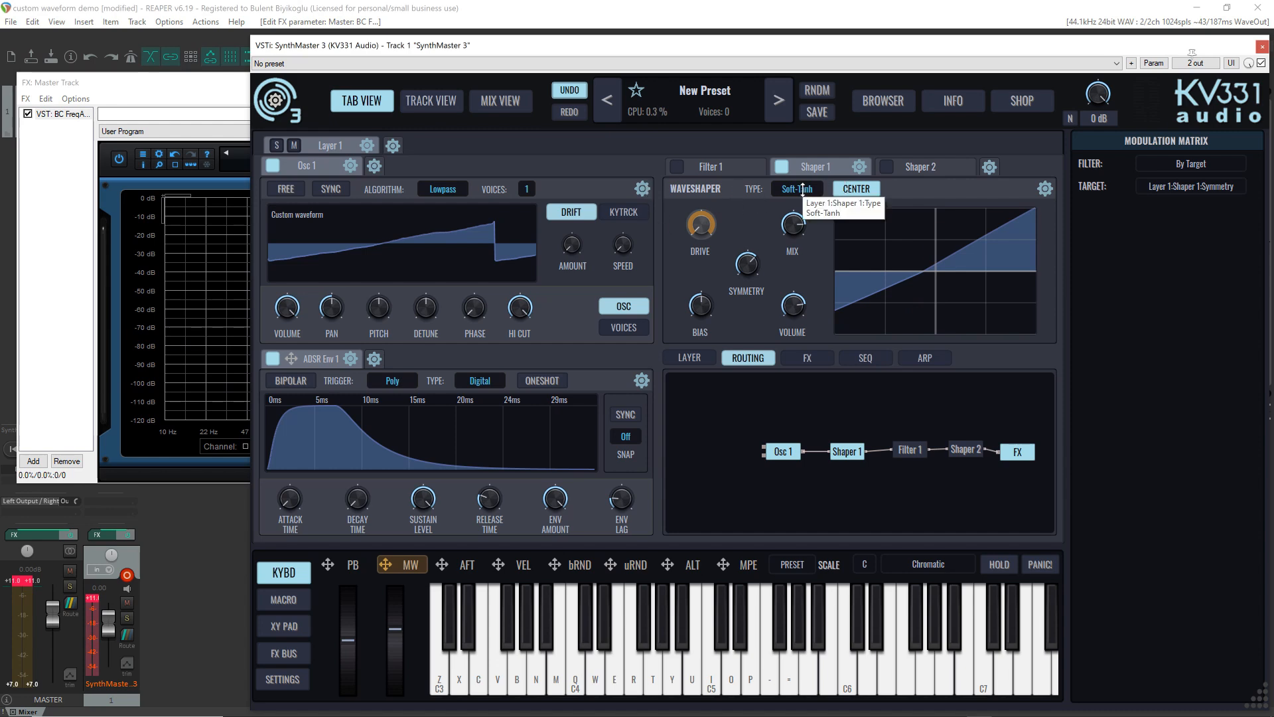
# Step: Switch Shaper 1's type to Soft-ATan and on to Heavy, playing notes to compare the two curves
pyautogui.press('z')
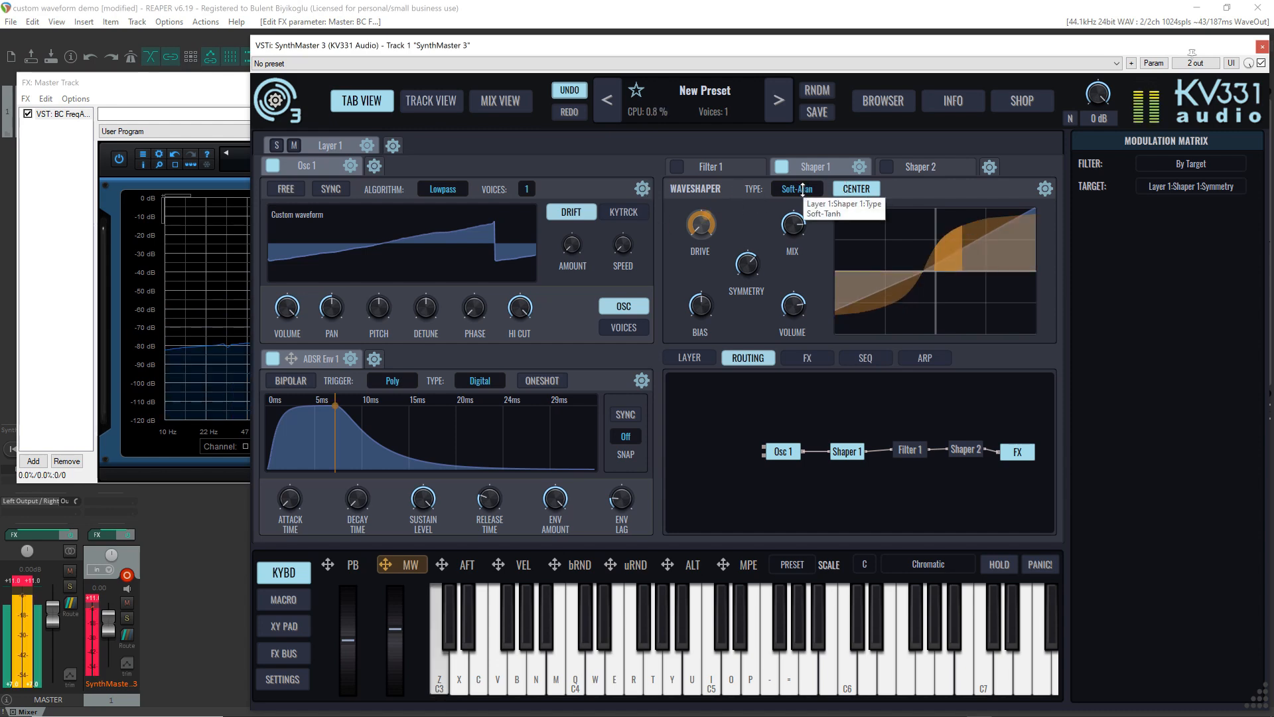
pyautogui.click(817, 193)
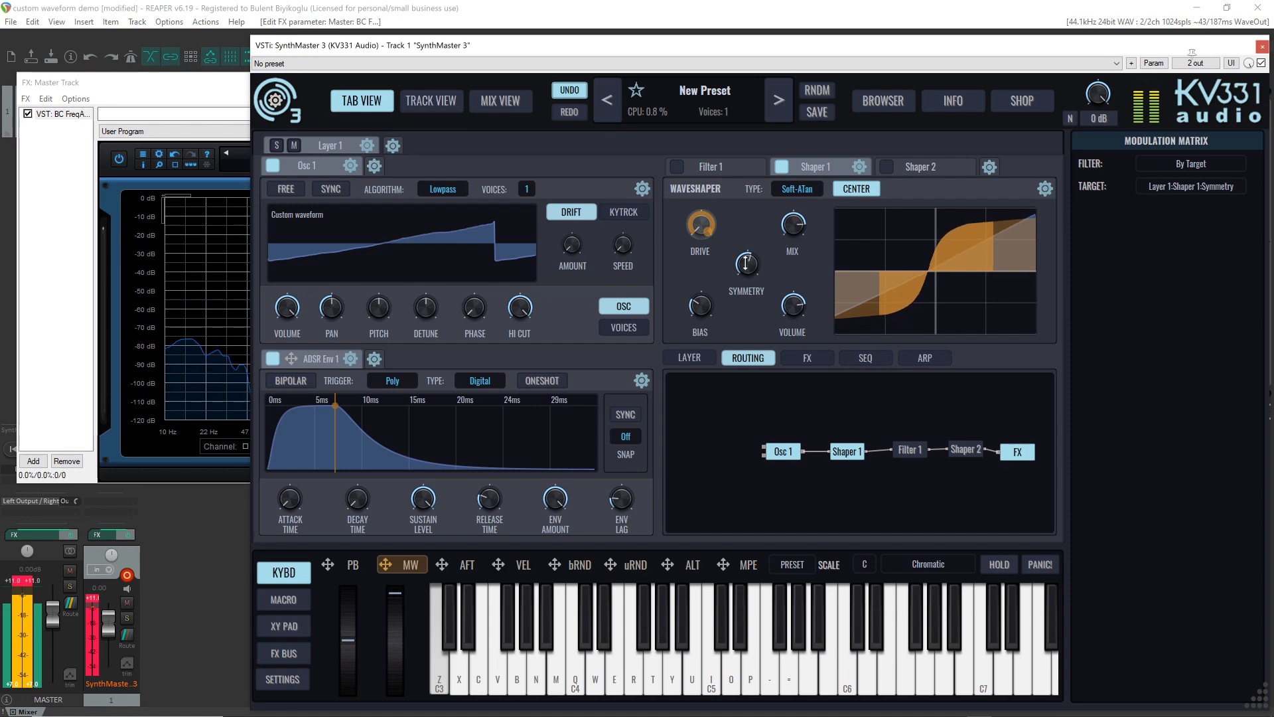
pyautogui.click(798, 189)
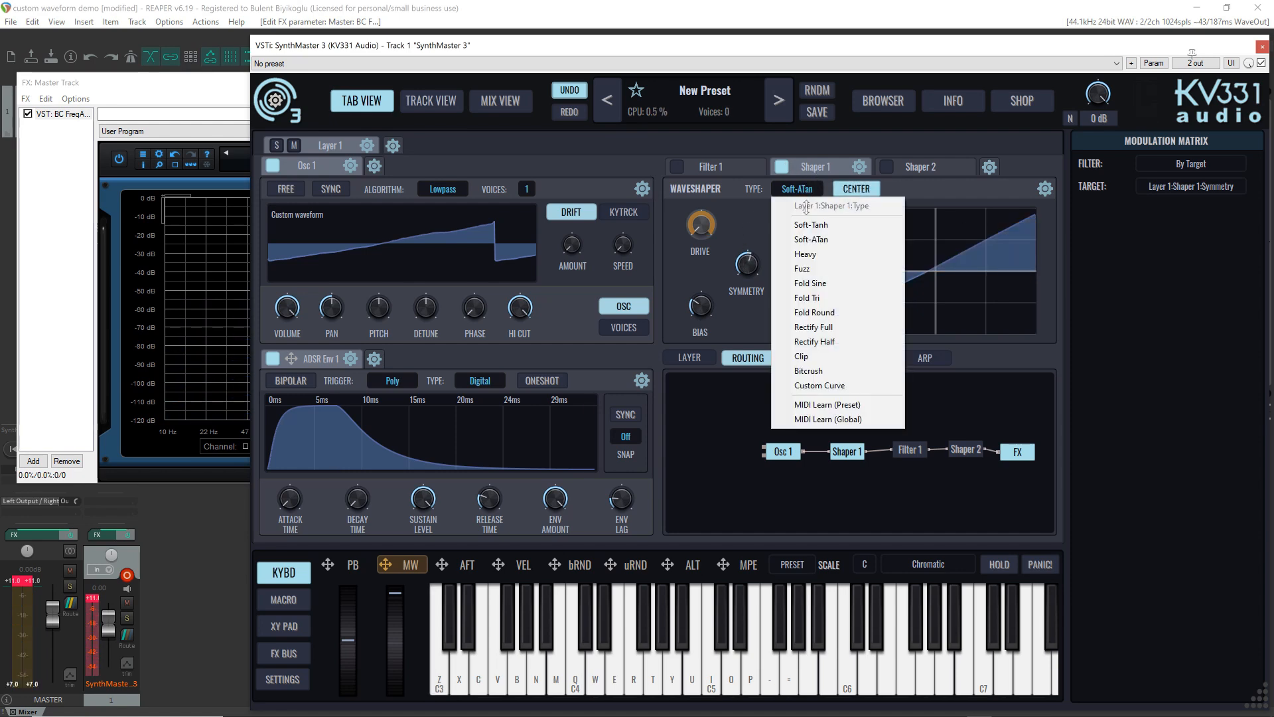
pyautogui.click(812, 254)
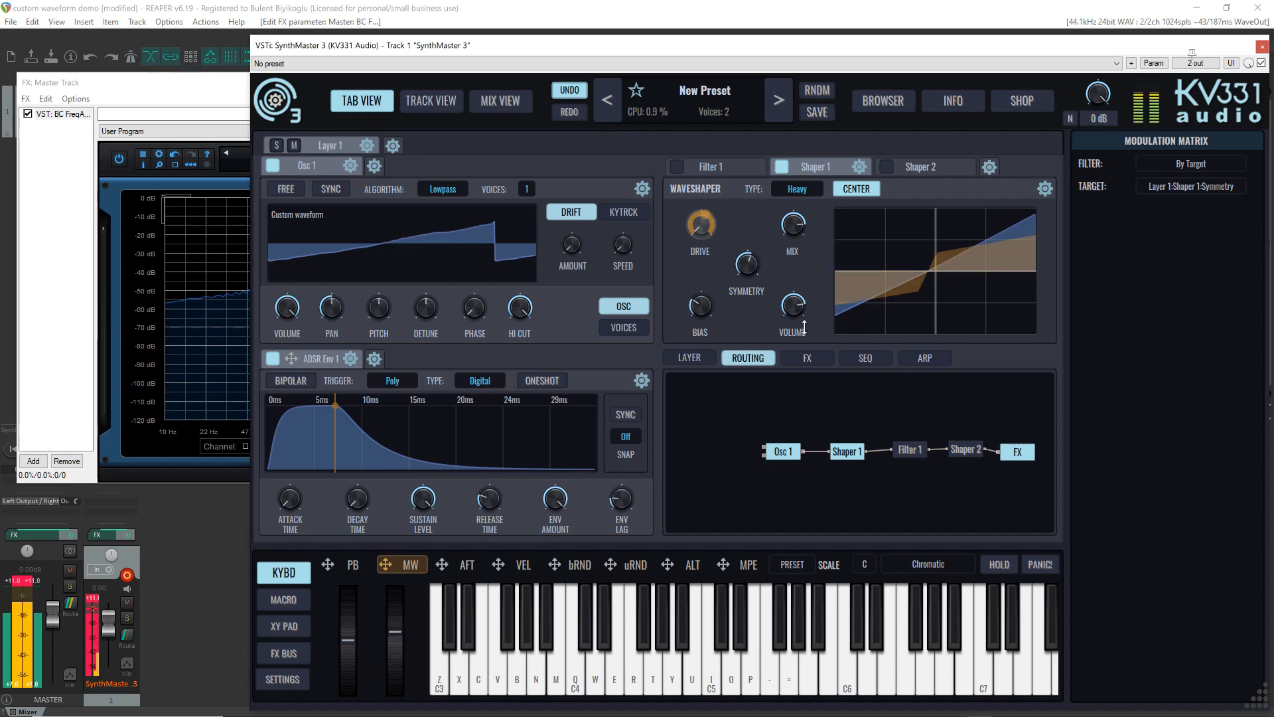
# Step: Switch Shaper 1's type to Fuzz and play notes while sweeping the mod wheel down
pyautogui.click(795, 198)
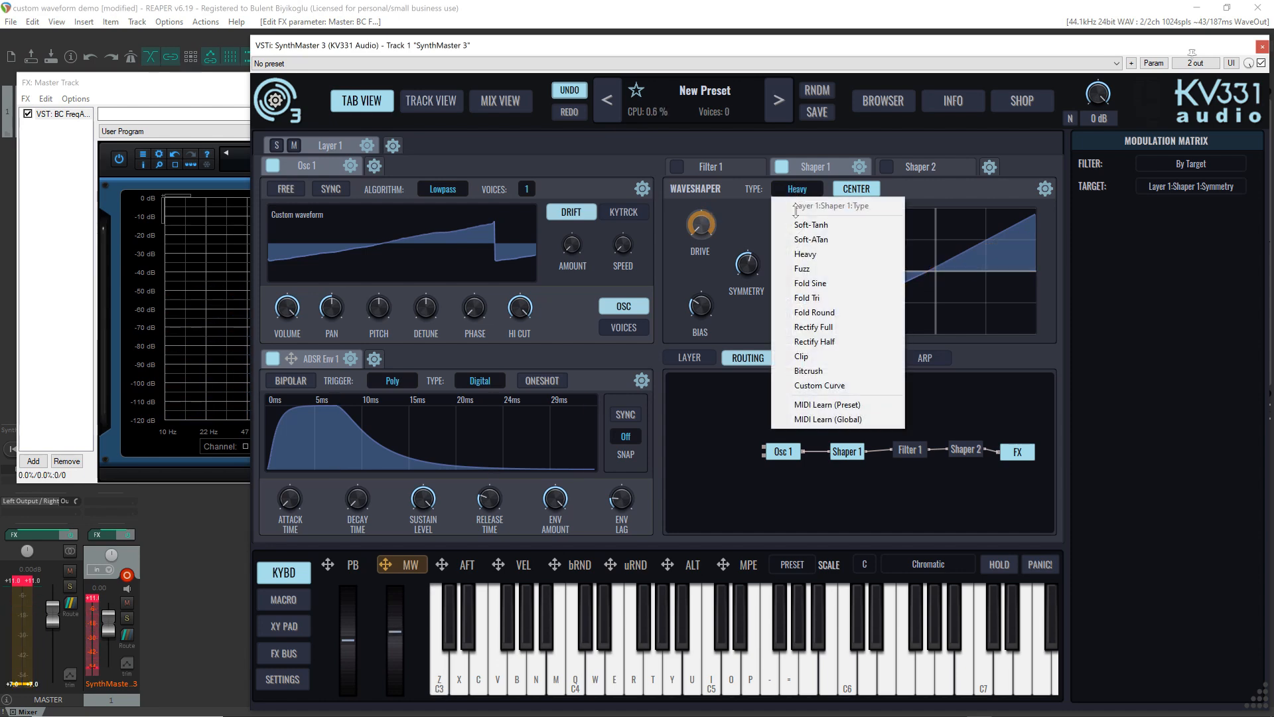
pyautogui.click(834, 269)
pyautogui.press('z')
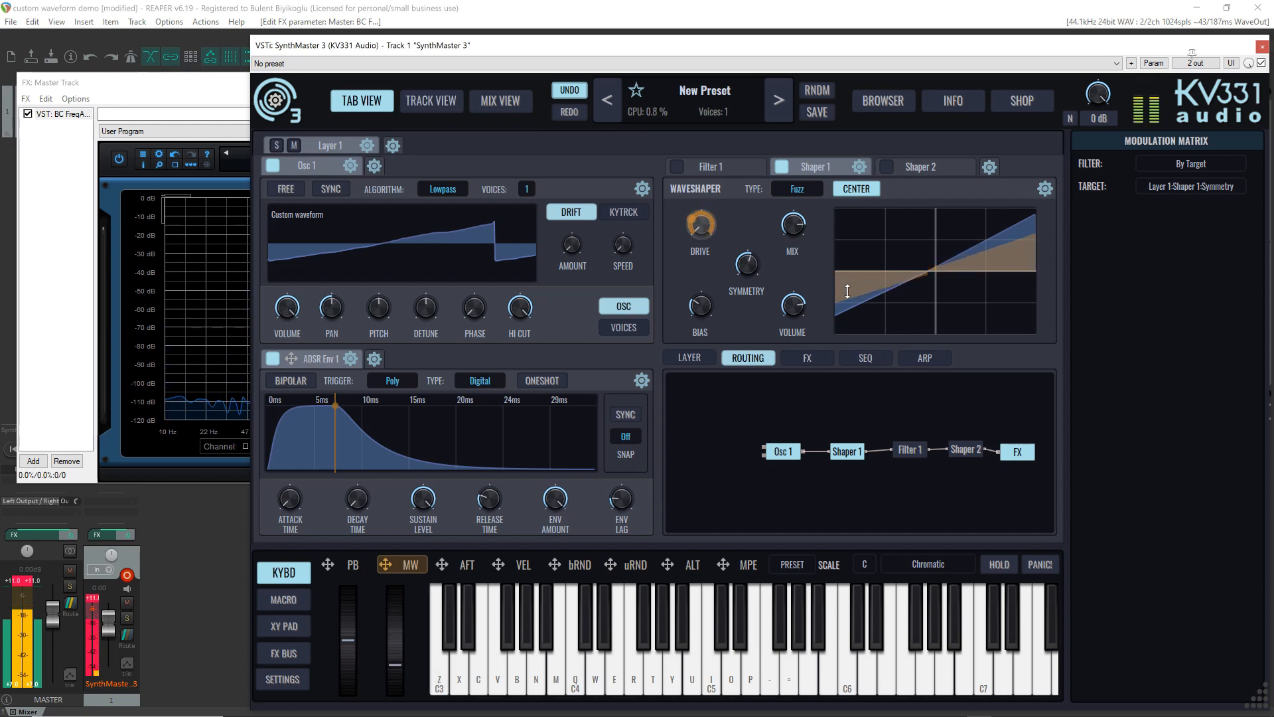
pyautogui.press('z')
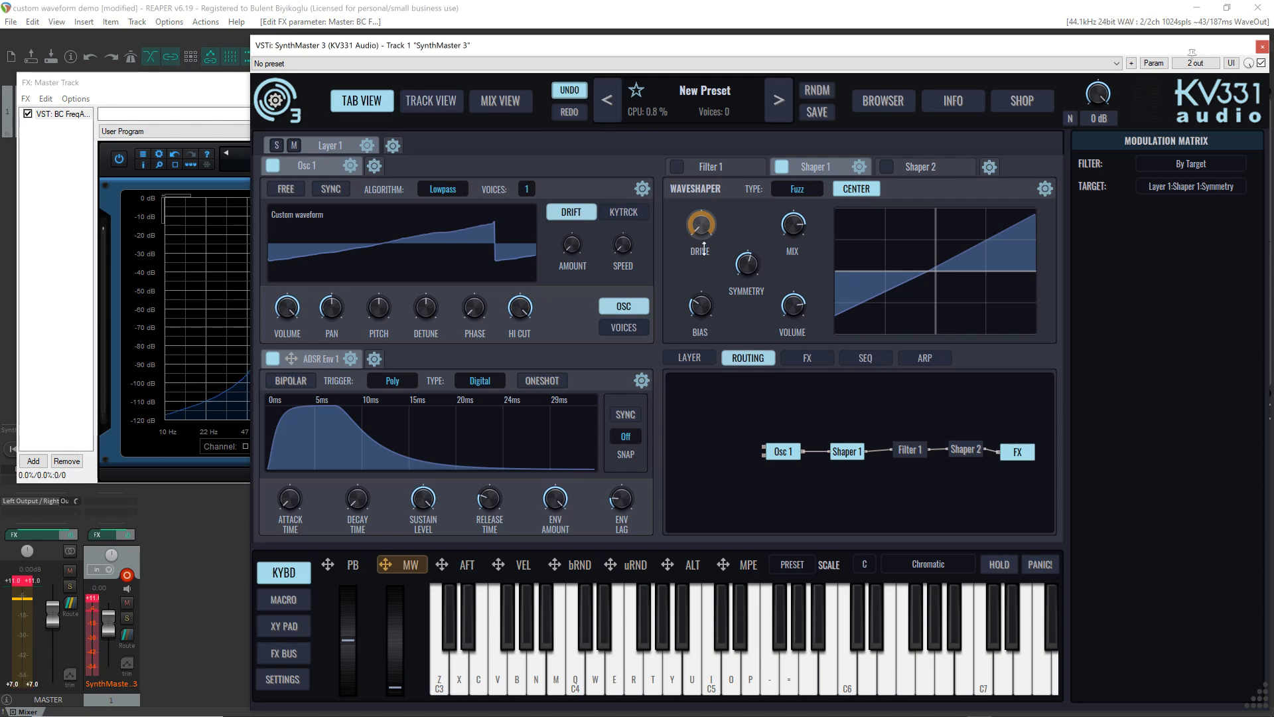
# Step: Switch Shaper 1's type to Fold Sine and play notes, returning Symmetry to centre and Bias to its minimum
pyautogui.click(804, 189)
pyautogui.click(835, 282)
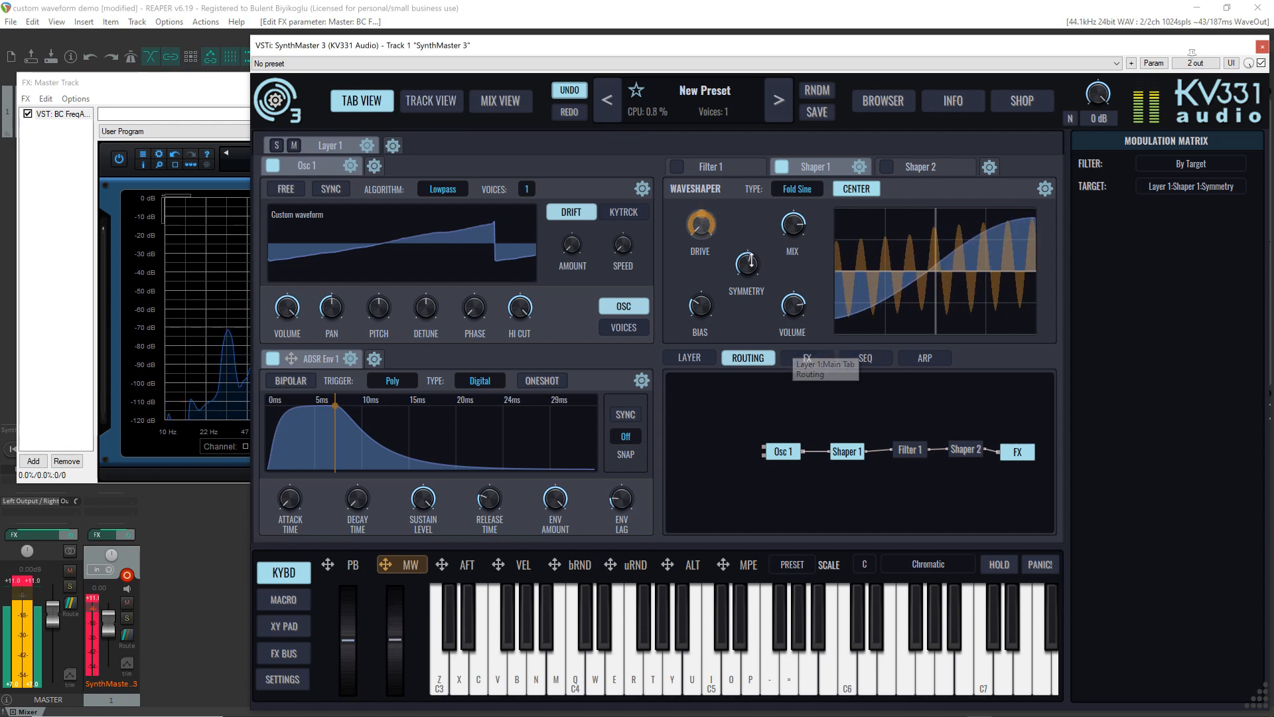
pyautogui.scroll(-5, 697, 310)
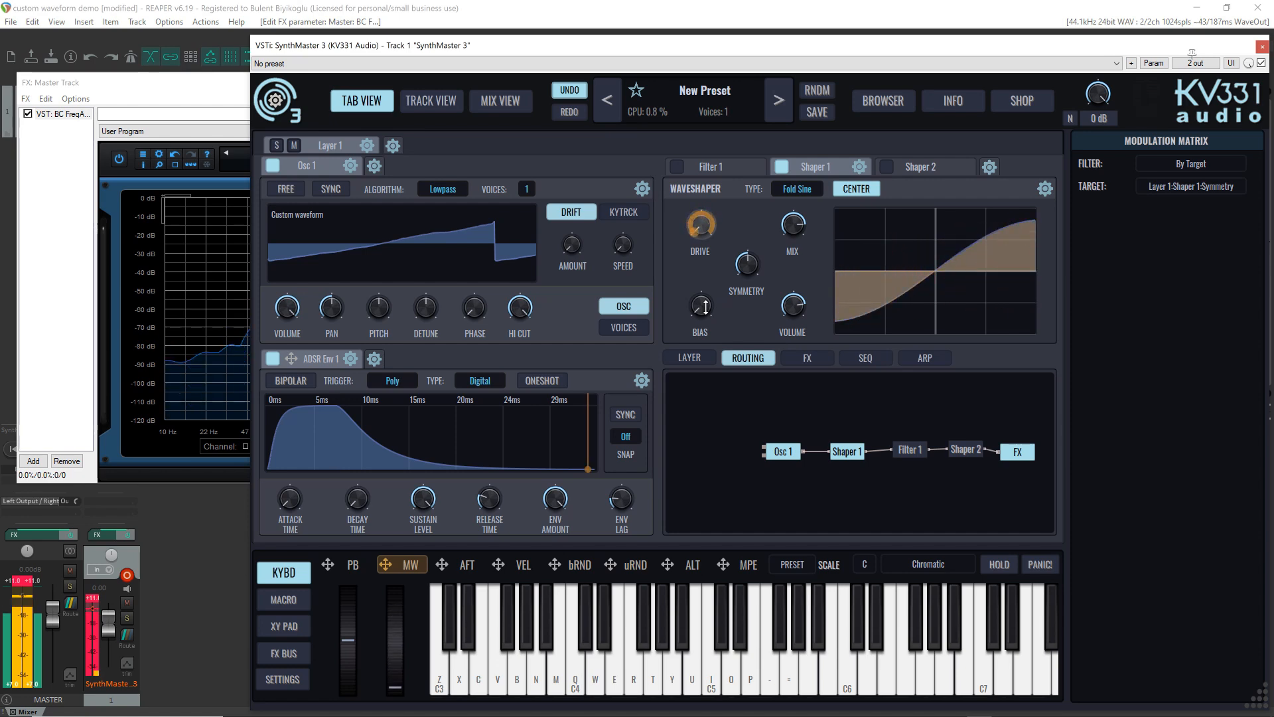
# Step: Switch Shaper 1's type to Fold Tri and on to Fold Round, playing notes with each
pyautogui.click(800, 192)
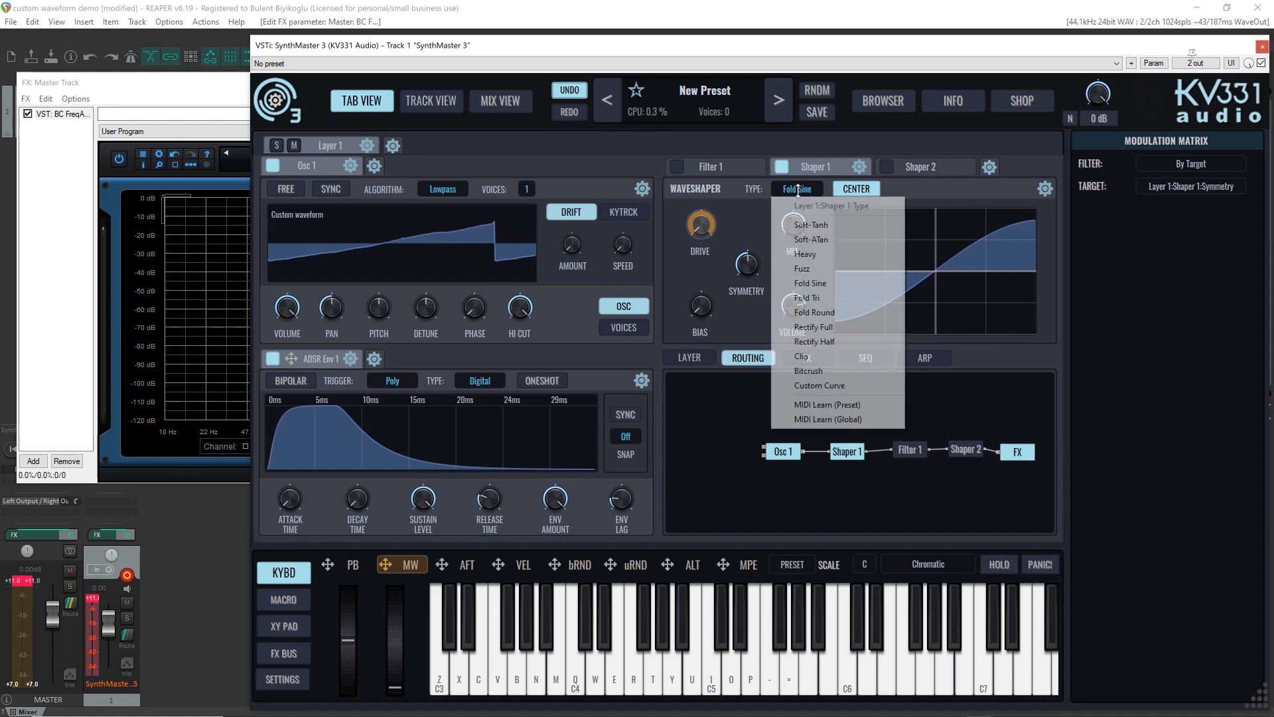
pyautogui.click(851, 298)
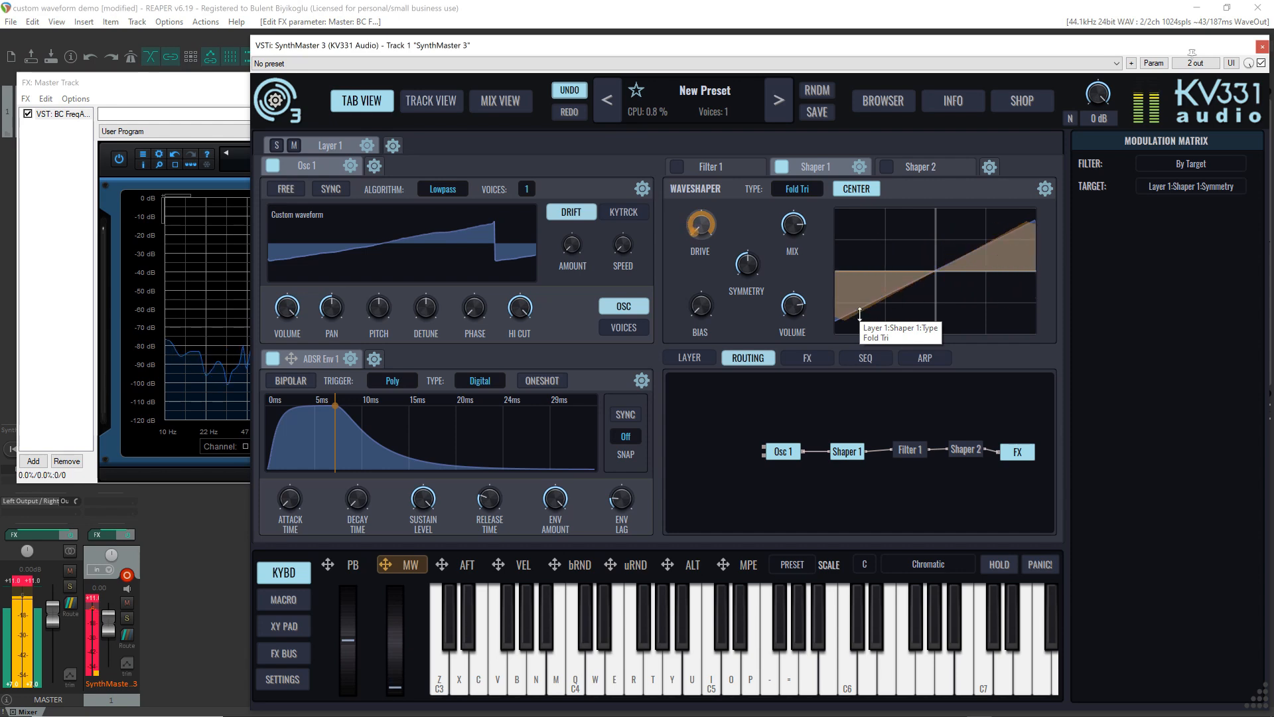
pyautogui.click(803, 188)
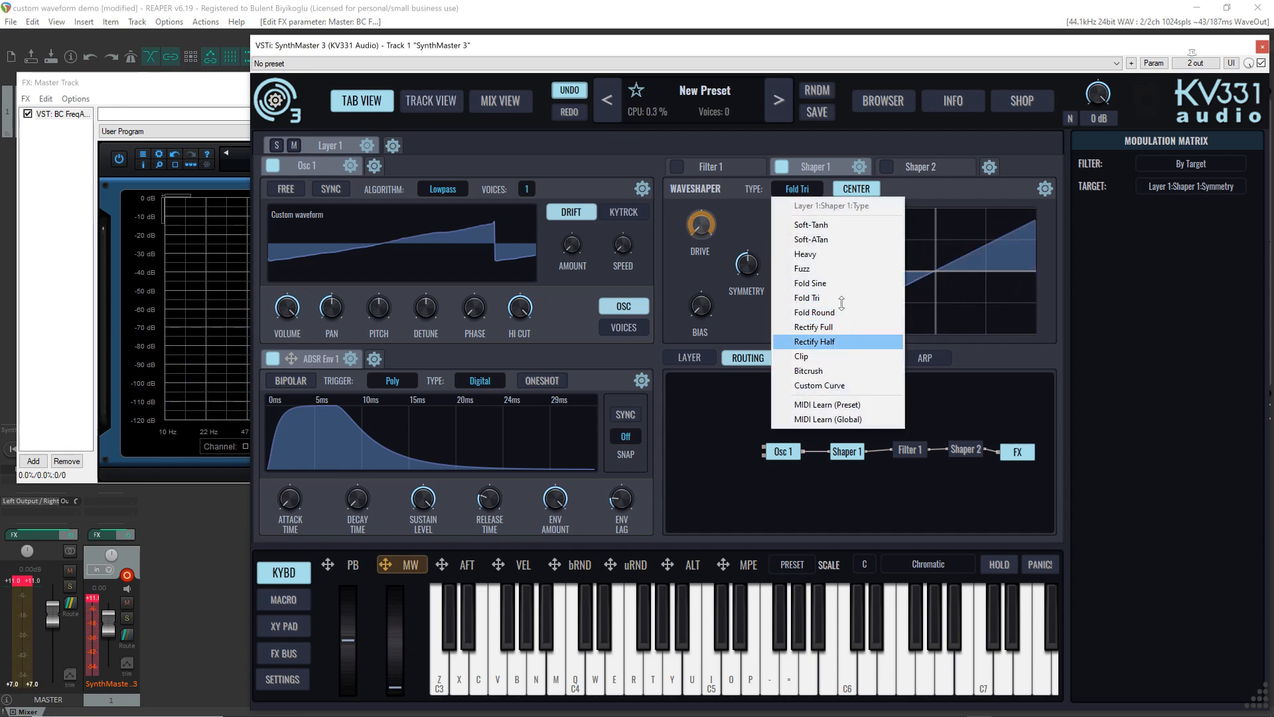
pyautogui.click(815, 312)
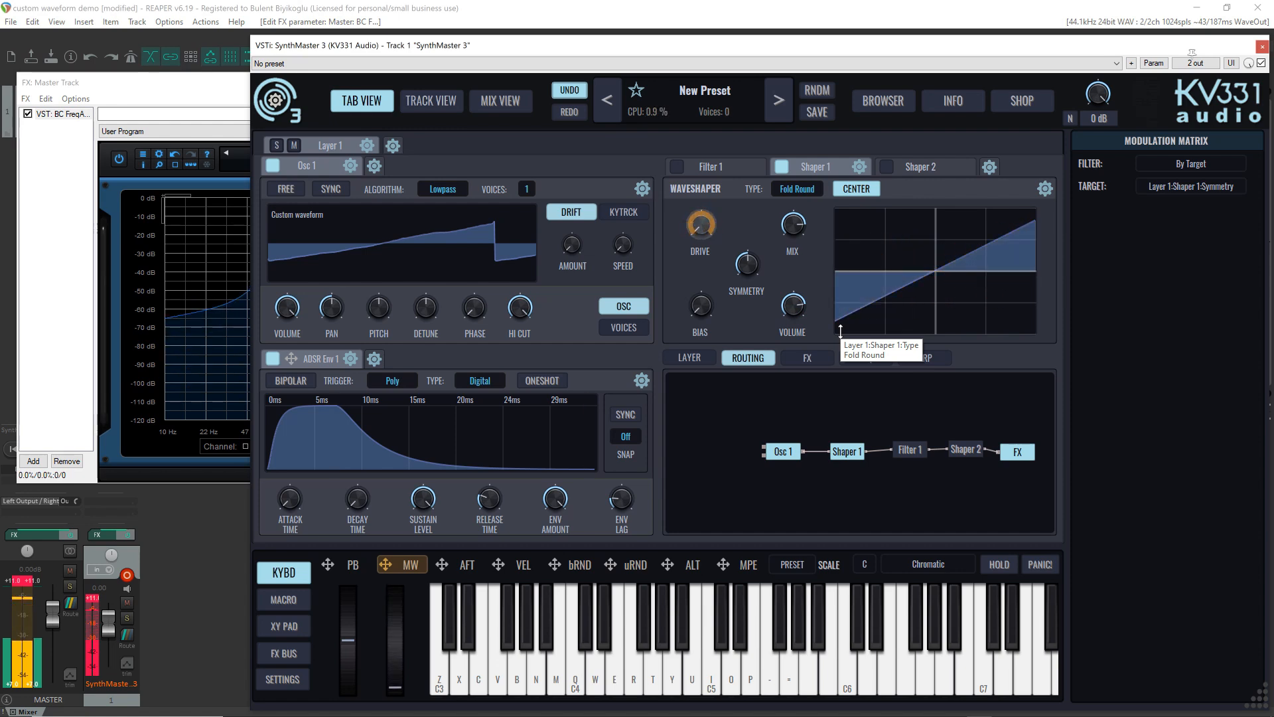
# Step: Switch Shaper 1's type to Rectify Full and lower its Mix to about halfway while playing notes
pyautogui.click(797, 189)
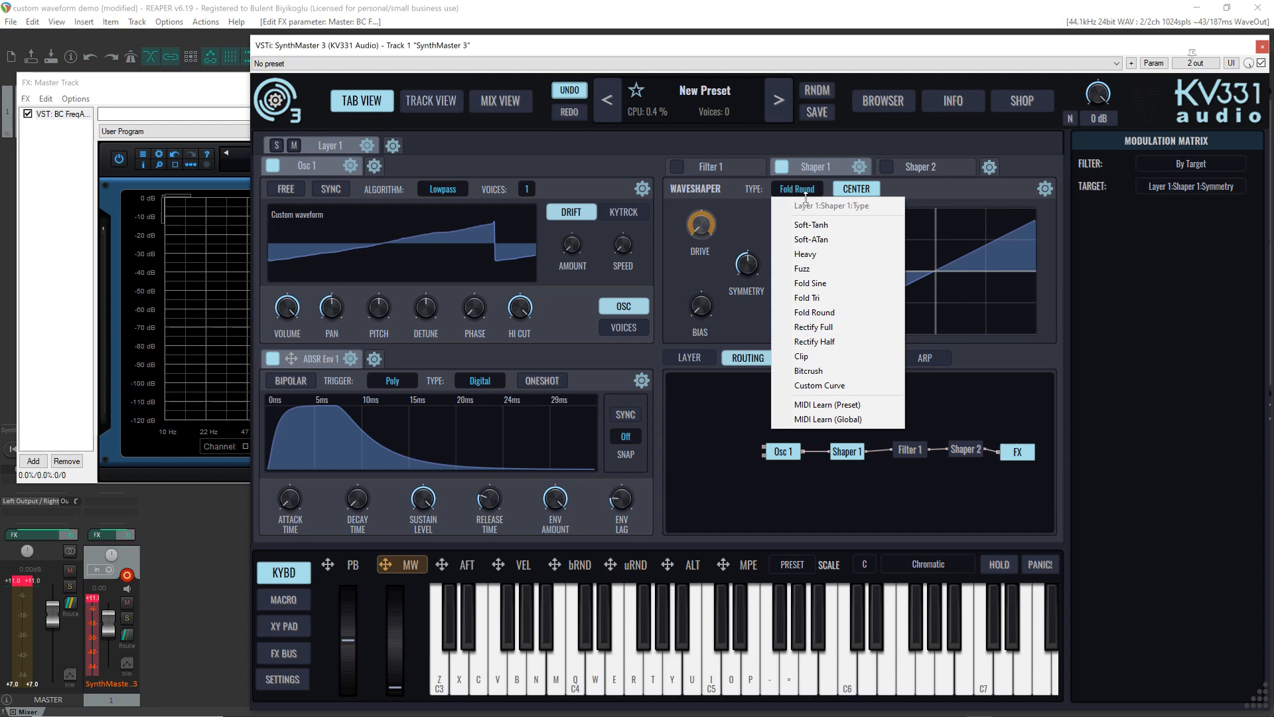
pyautogui.click(848, 328)
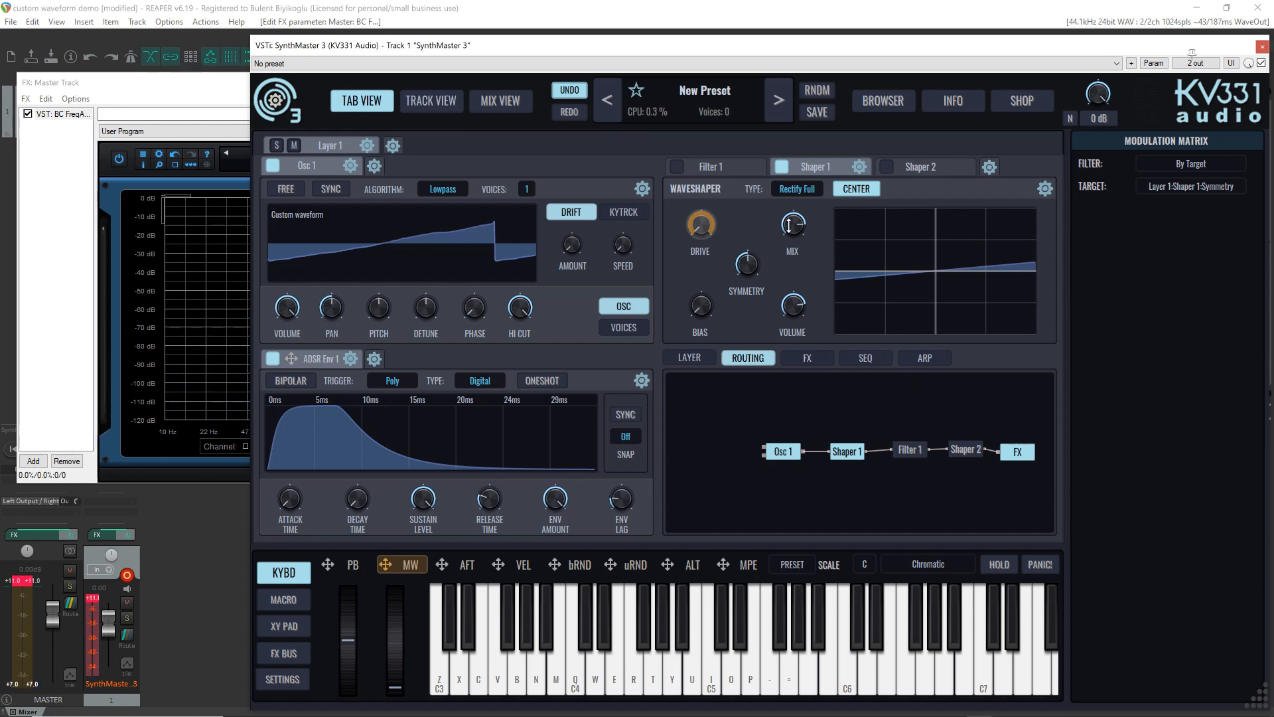
pyautogui.moveTo(789, 225); pyautogui.dragTo(802, 251)
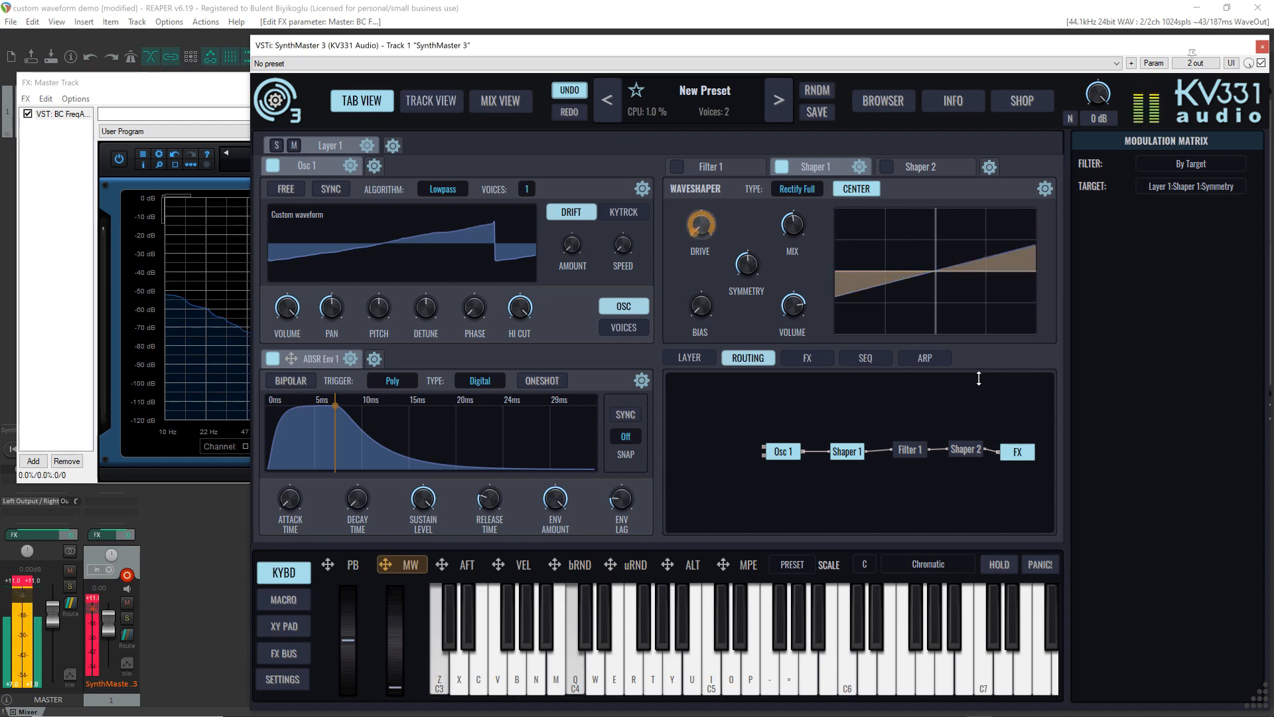
# Step: Audition Rectify Half, Clip and Bitcrush in turn as Shaper 1's type while playing notes
pyautogui.click(797, 190)
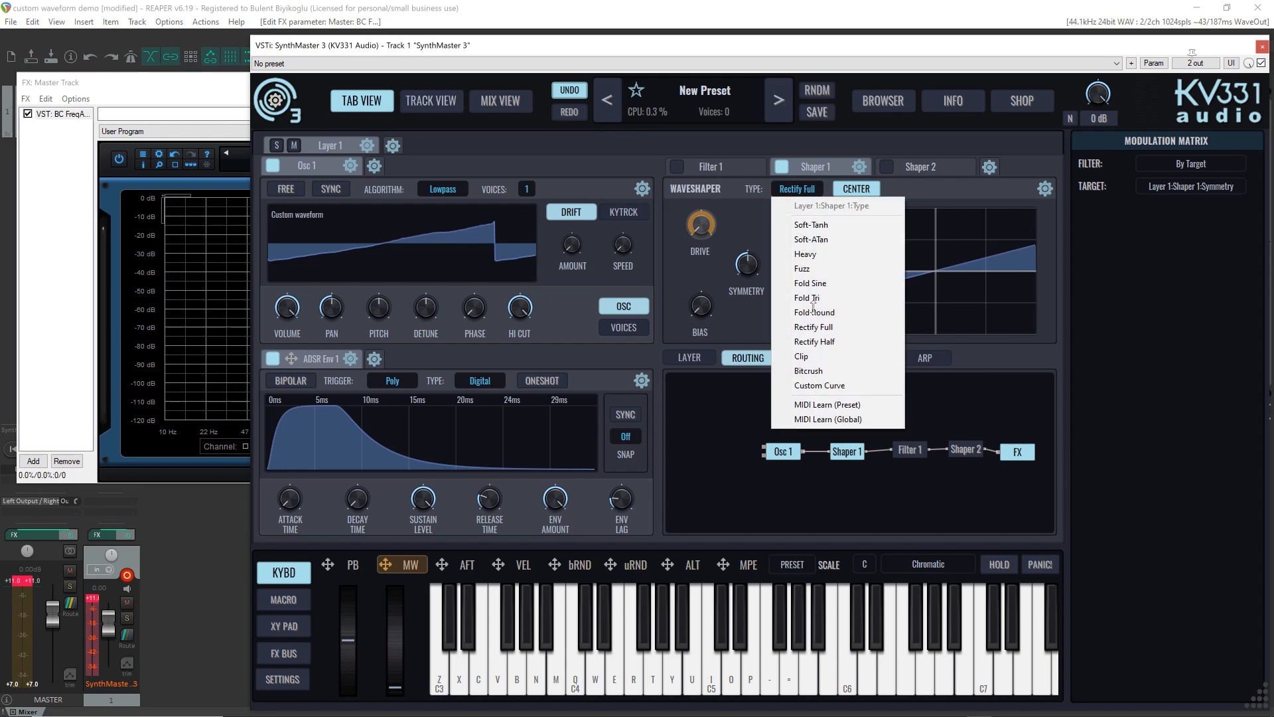
pyautogui.click(825, 342)
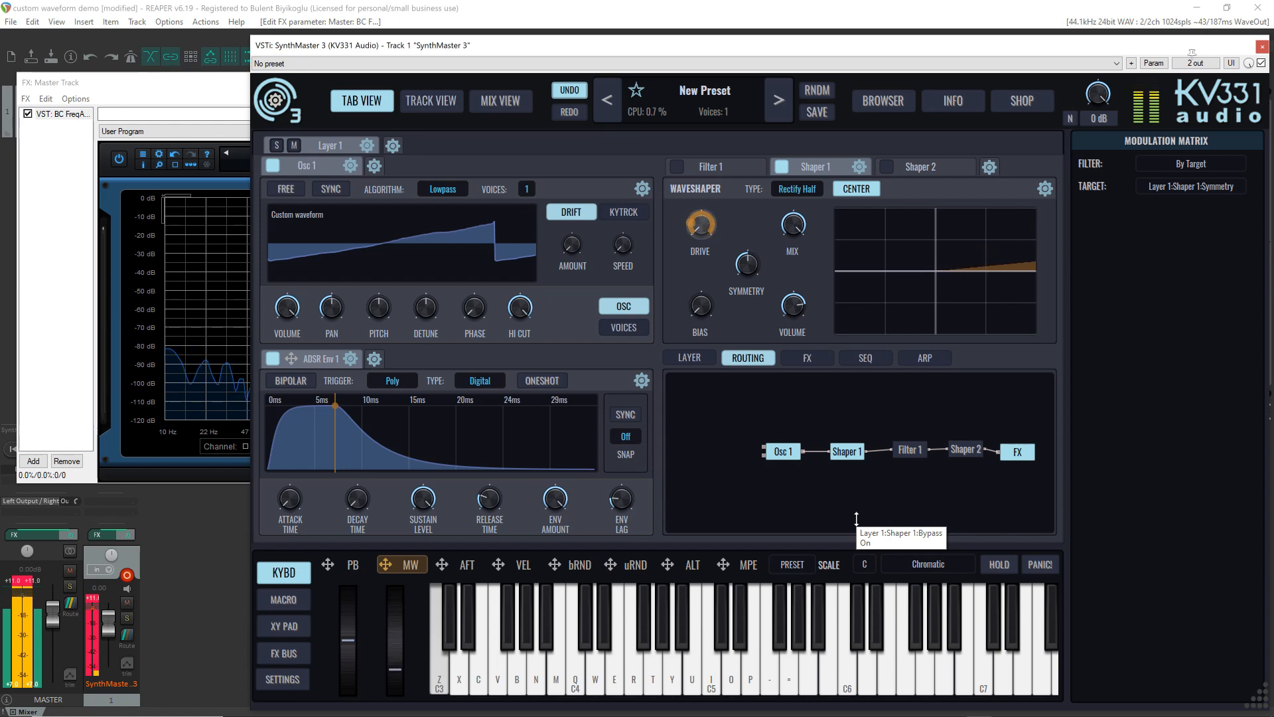
pyautogui.click(791, 190)
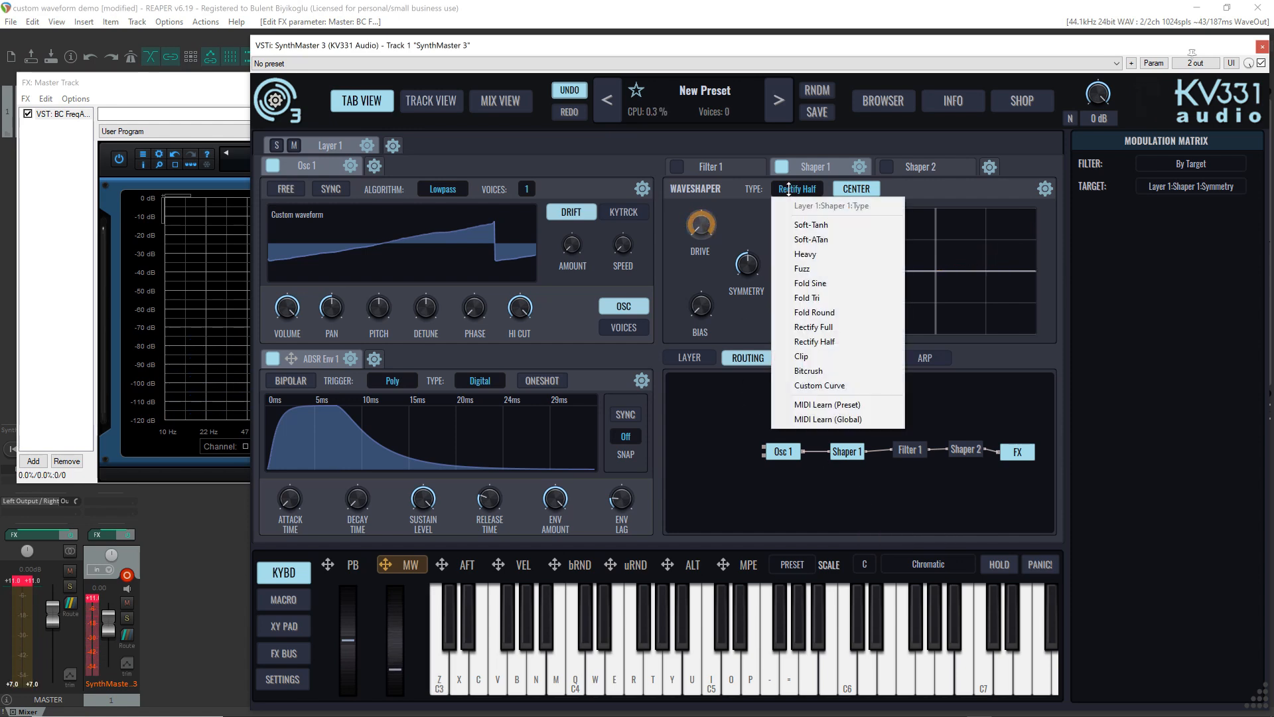
pyautogui.click(847, 357)
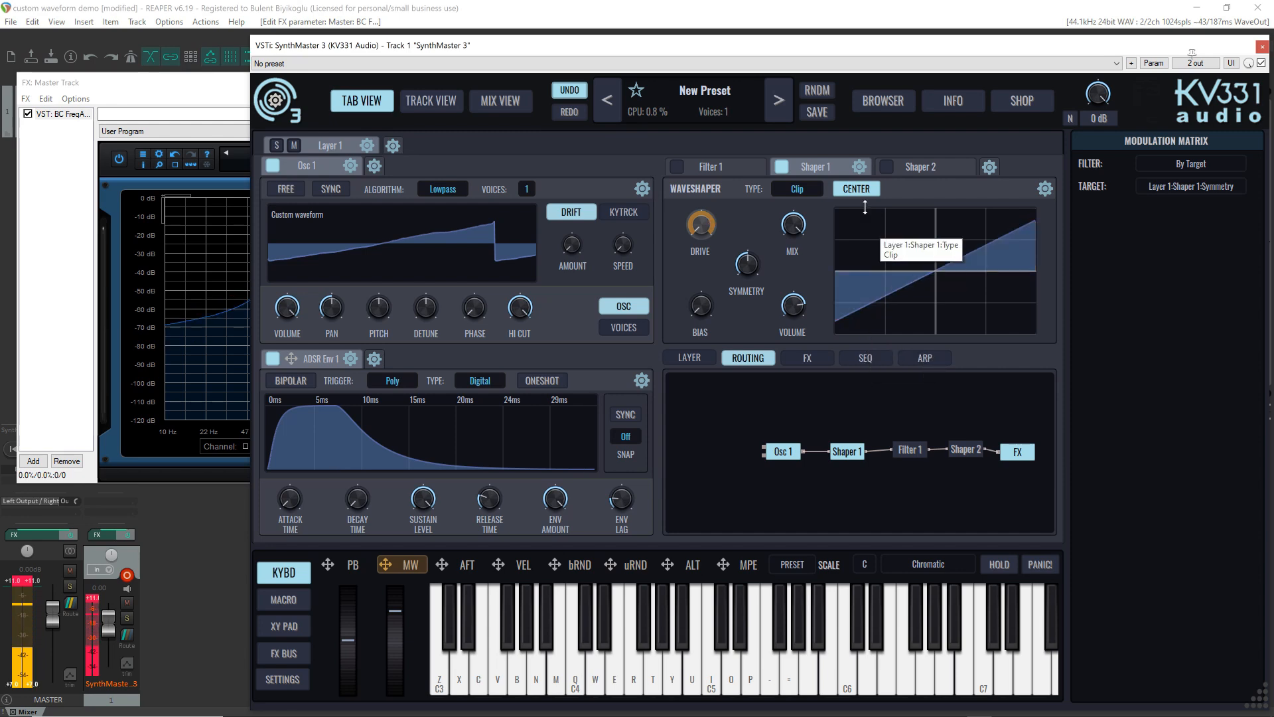
pyautogui.click(798, 189)
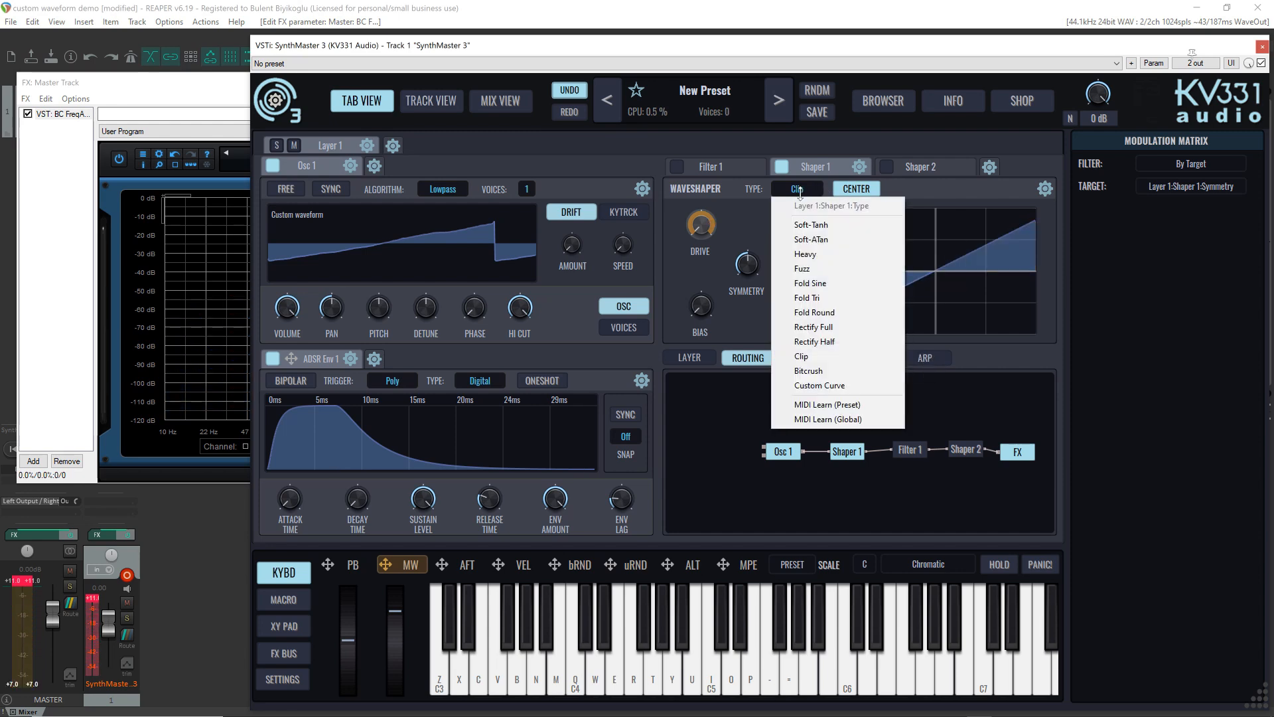
pyautogui.click(813, 370)
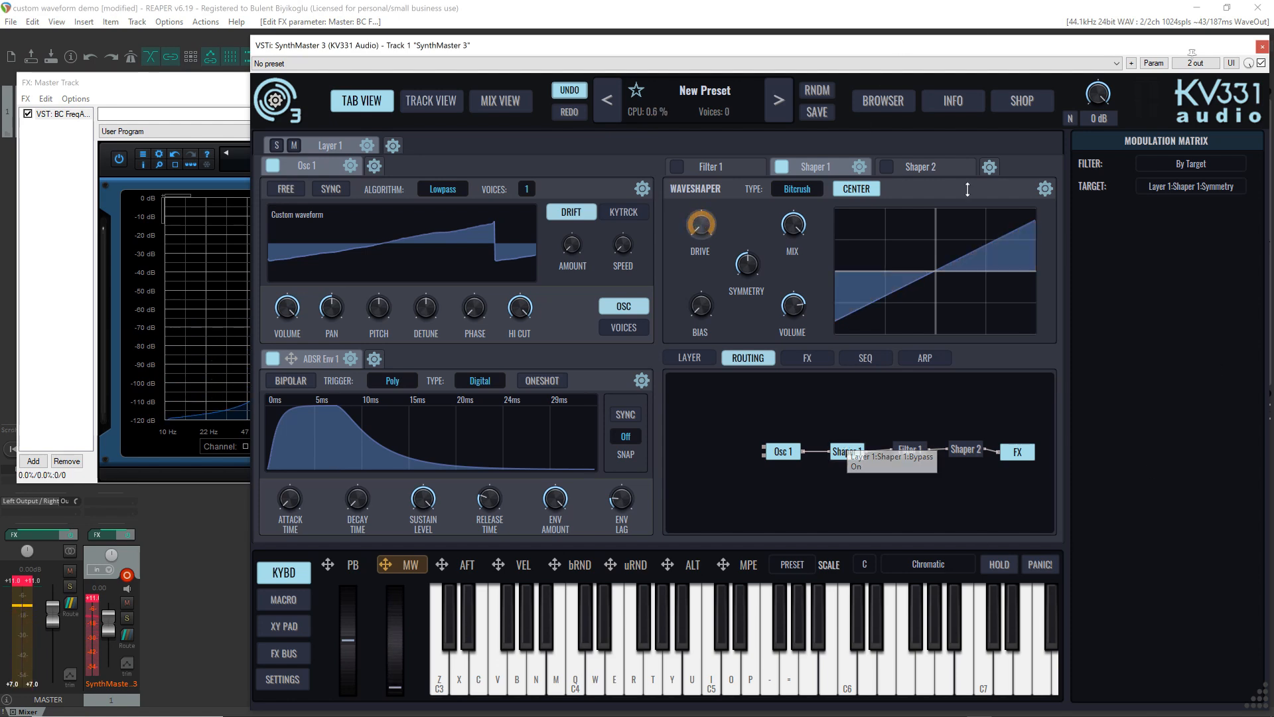
# Step: Look up Bit Crush among Osc 1's other algorithms and close the list without choosing it
pyautogui.rightClick(435, 191)
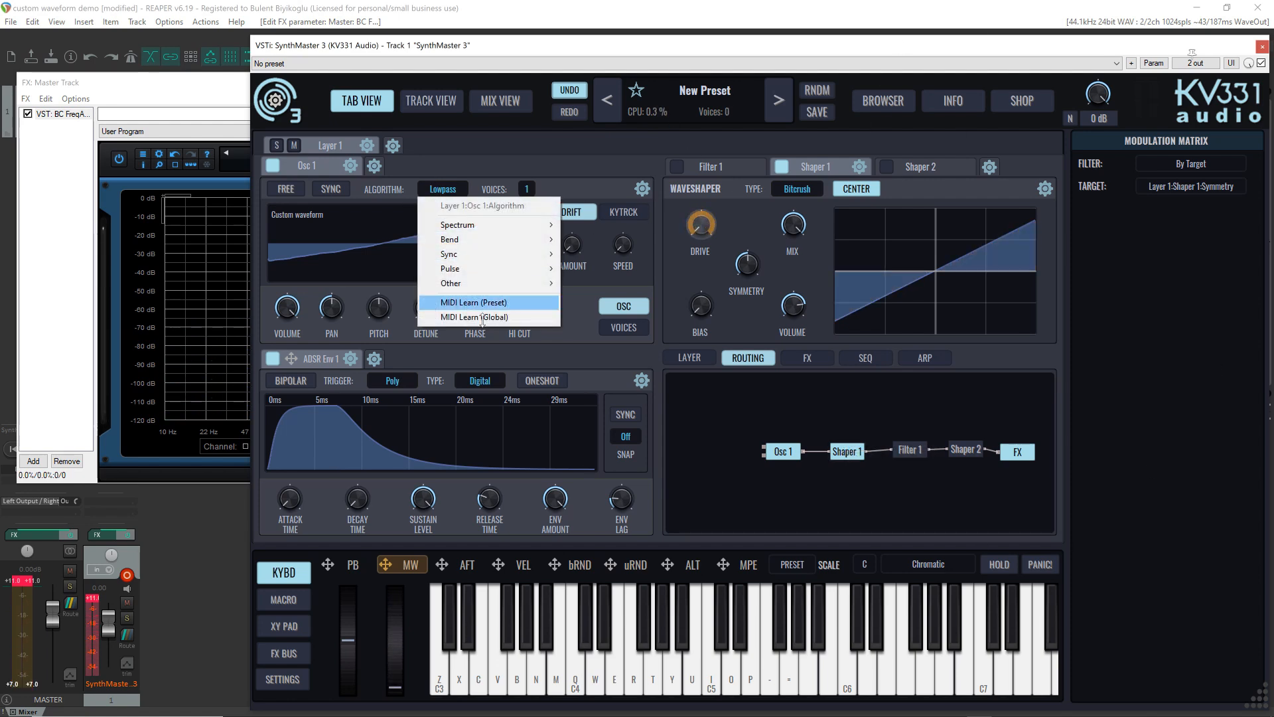
pyautogui.moveTo(498, 285)
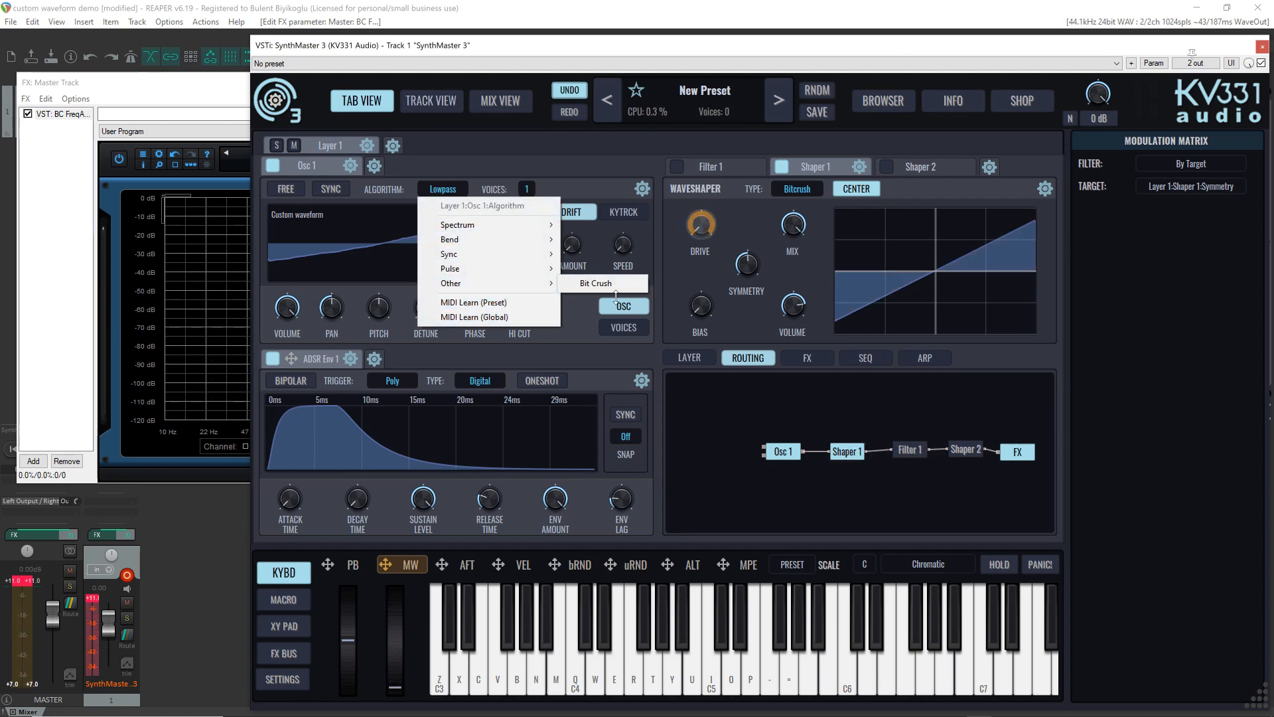
pyautogui.click(589, 158)
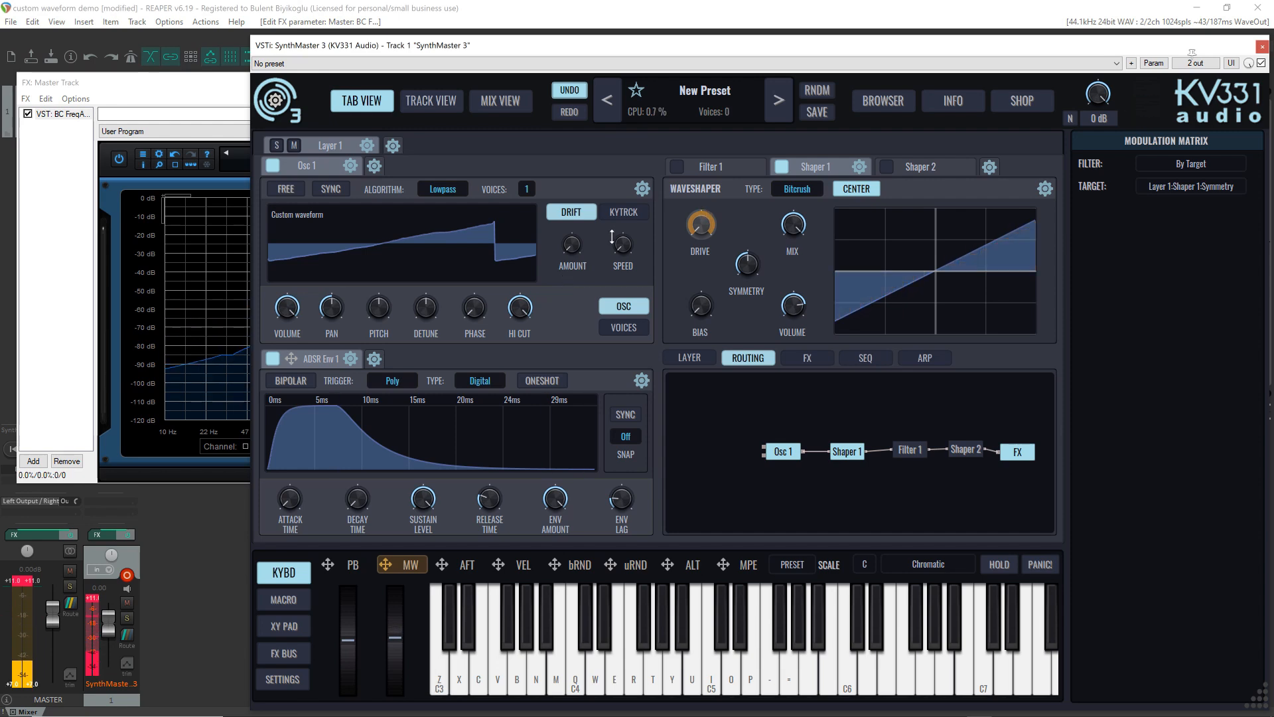
# Step: Switch Shaper 1's type to Custom Curve and toggle its graph to bipolar and back to unipolar
pyautogui.click(797, 189)
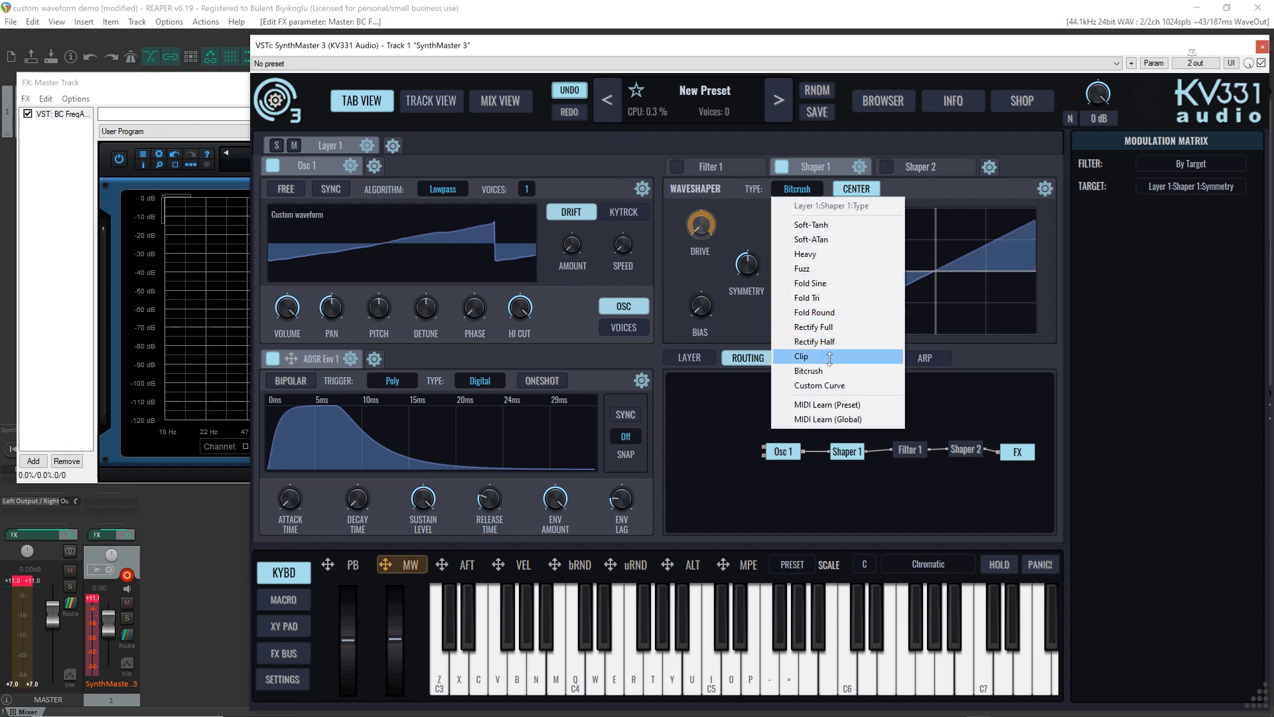
pyautogui.click(819, 385)
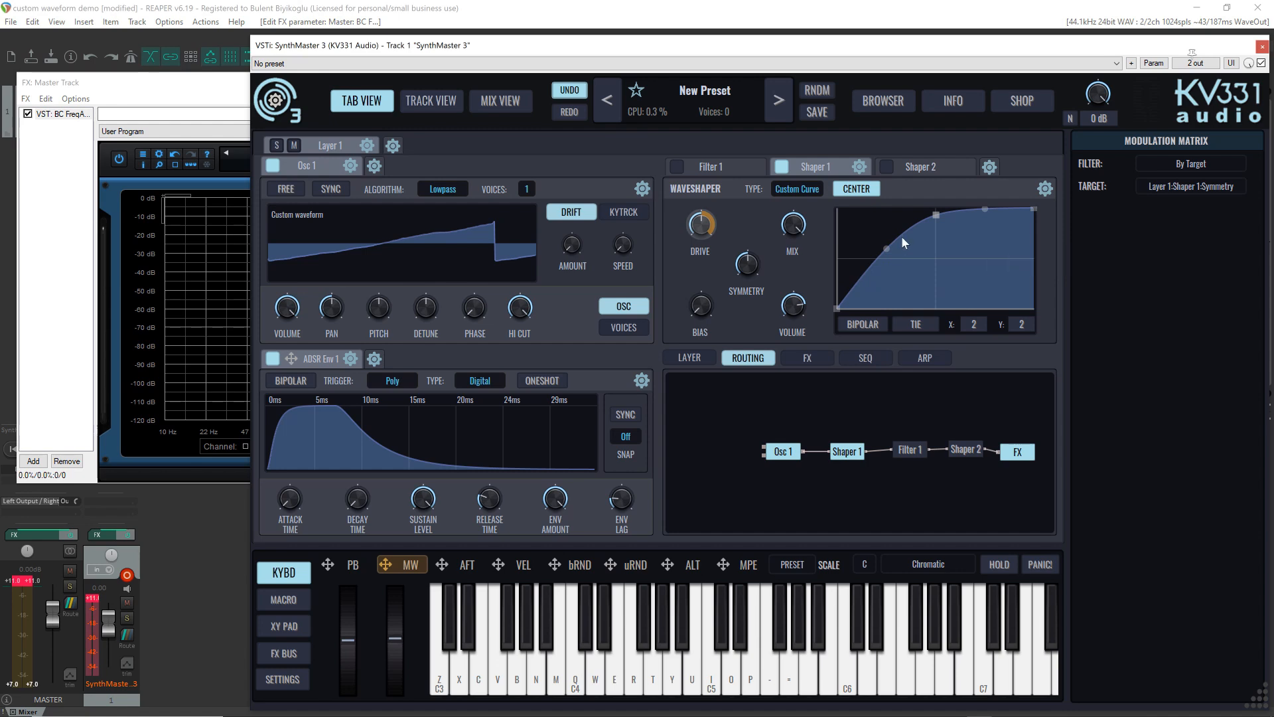
pyautogui.click(862, 325)
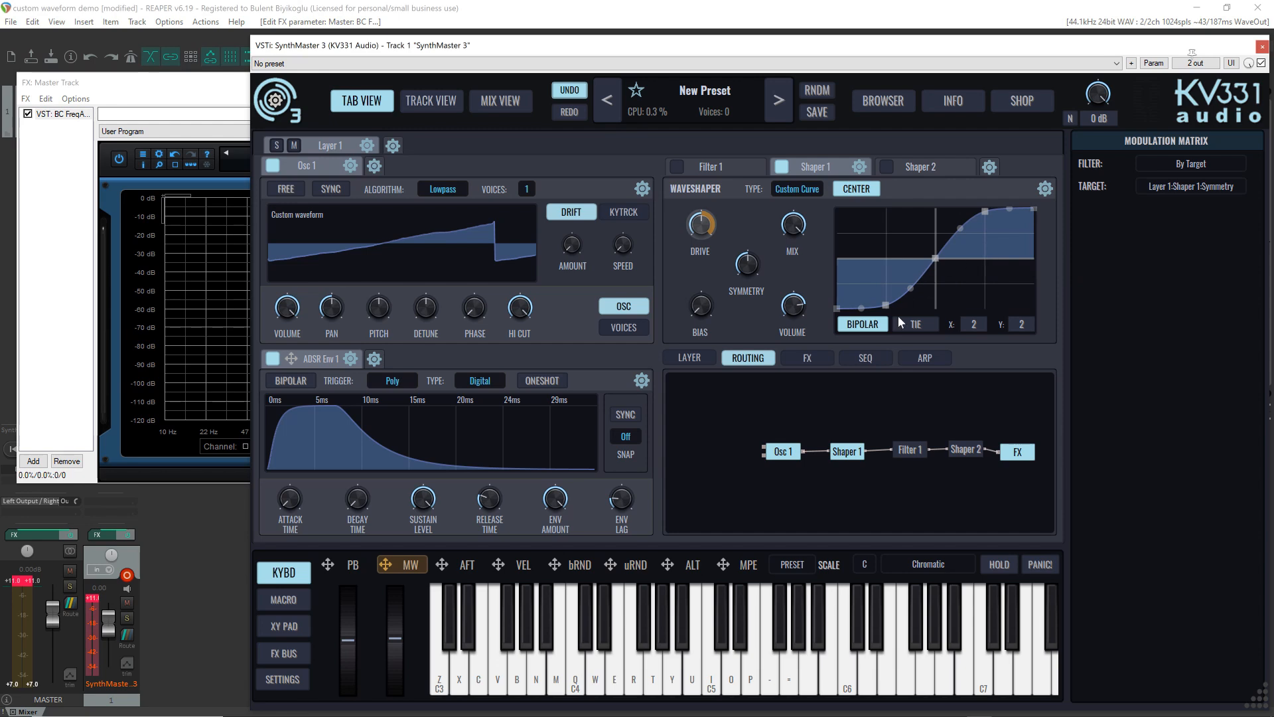
pyautogui.click(865, 324)
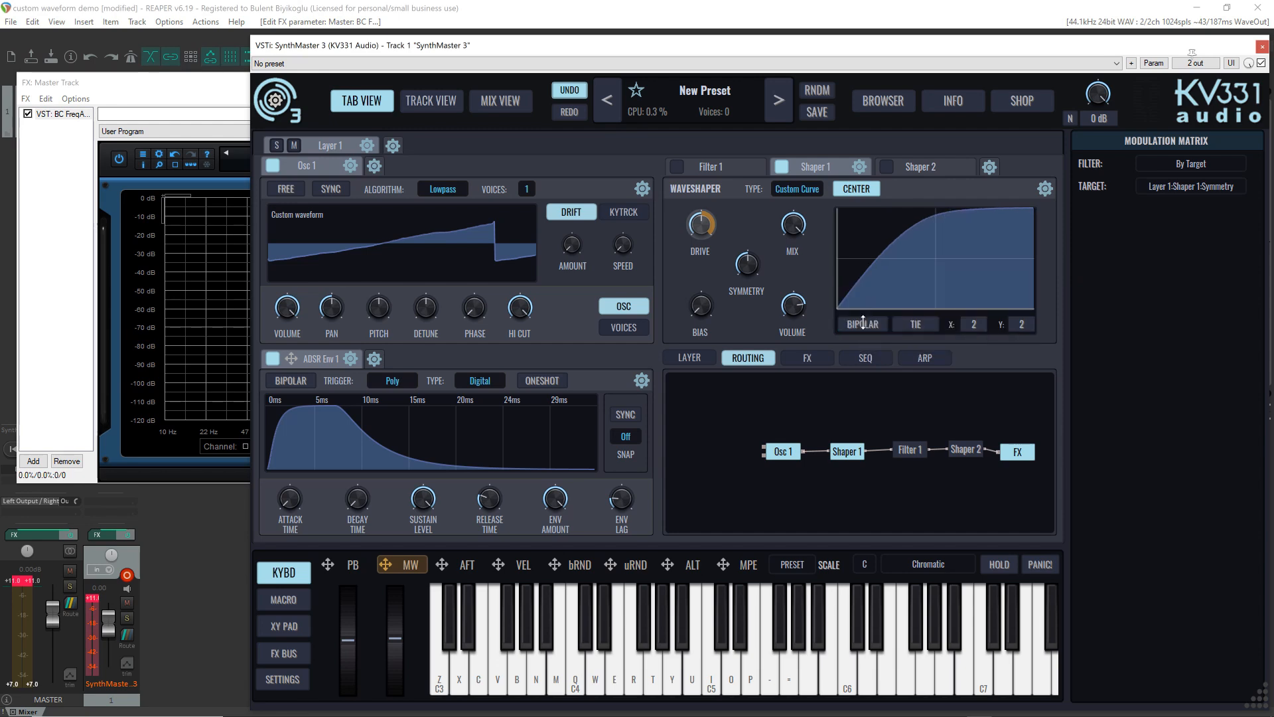
# Step: Bend the custom curve's first segment downward, then tie the segments and move their shared point to the graph's centre
pyautogui.moveTo(890, 248); pyautogui.dragTo(887, 295)
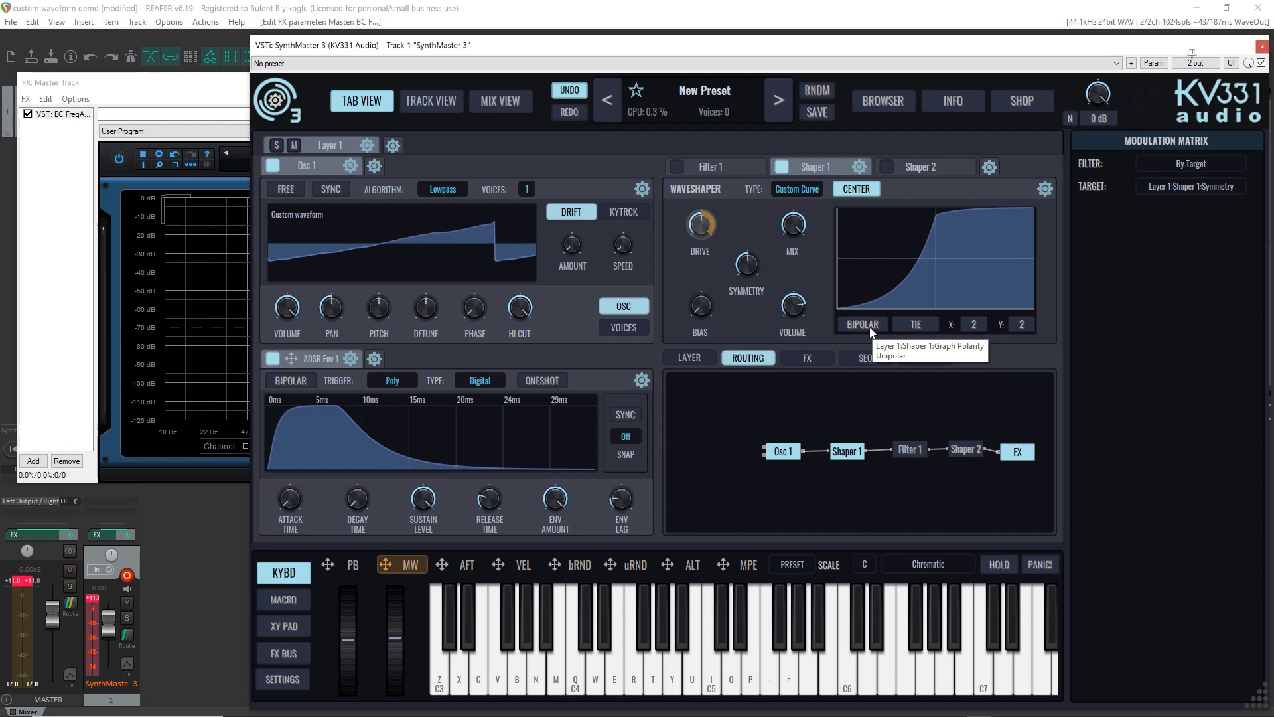
pyautogui.click(916, 324)
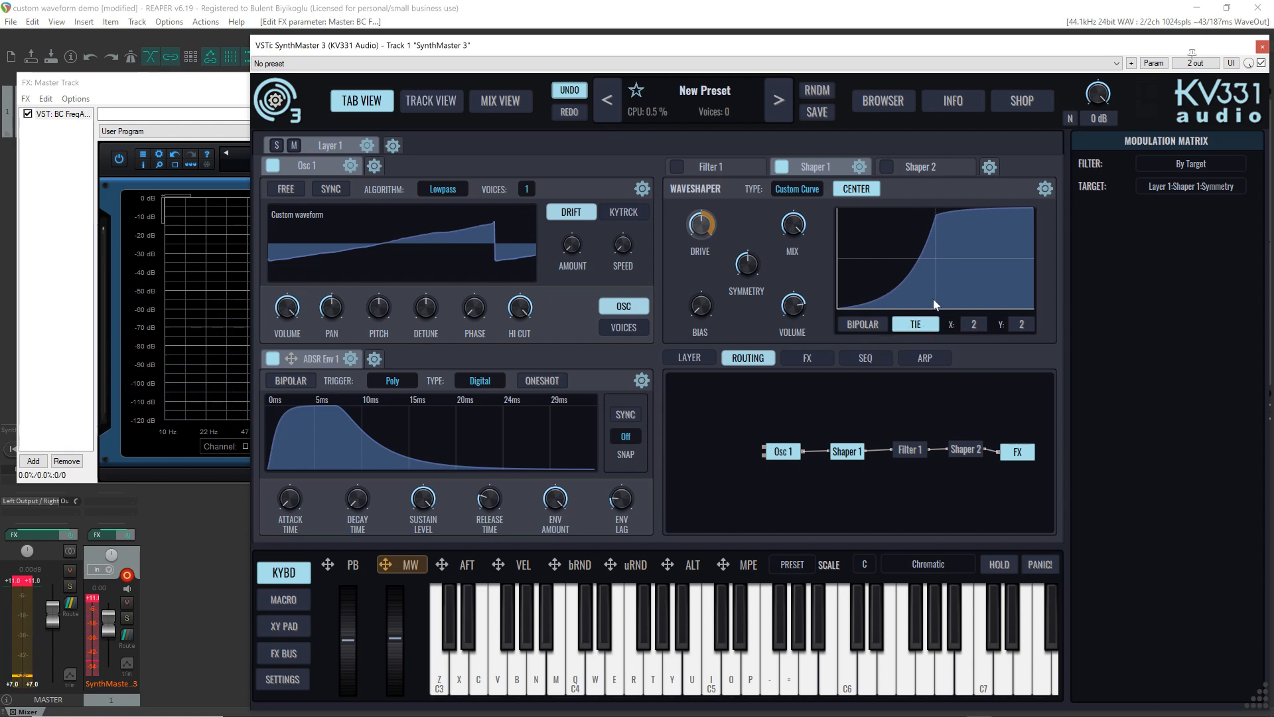
pyautogui.moveTo(937, 218); pyautogui.dragTo(941, 253)
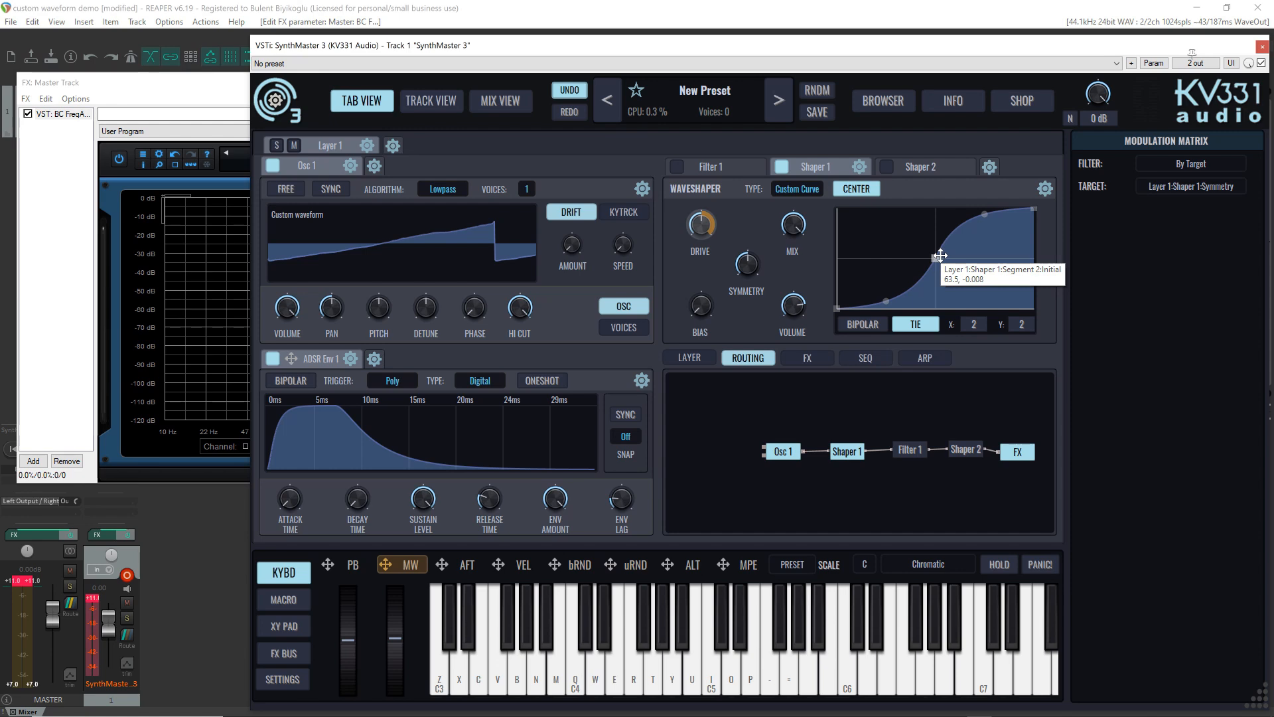
pyautogui.moveTo(940, 255)
pyautogui.mouseDown()
pyautogui.moveTo(936, 241)
pyautogui.moveTo(936, 256)
pyautogui.mouseUp()
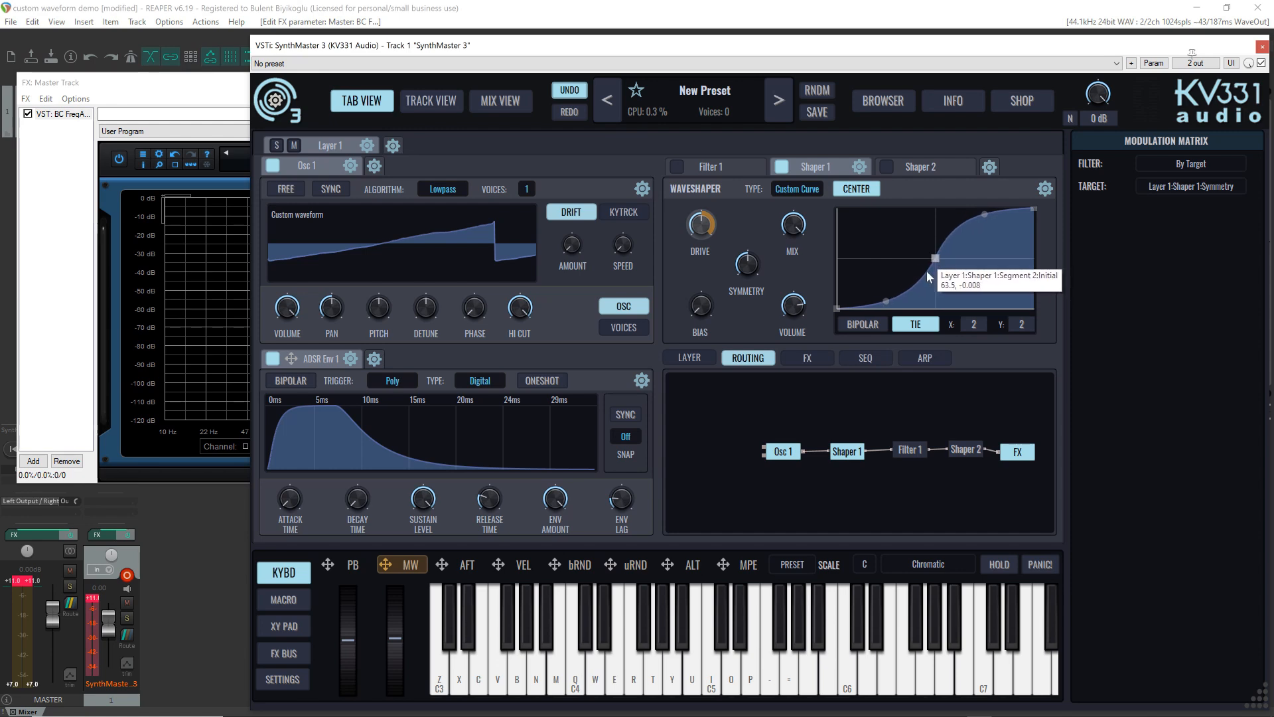
# Step: Untie the curve segments, raise only segment 2's start point, and tie them again so both meet at the centre
pyautogui.click(918, 324)
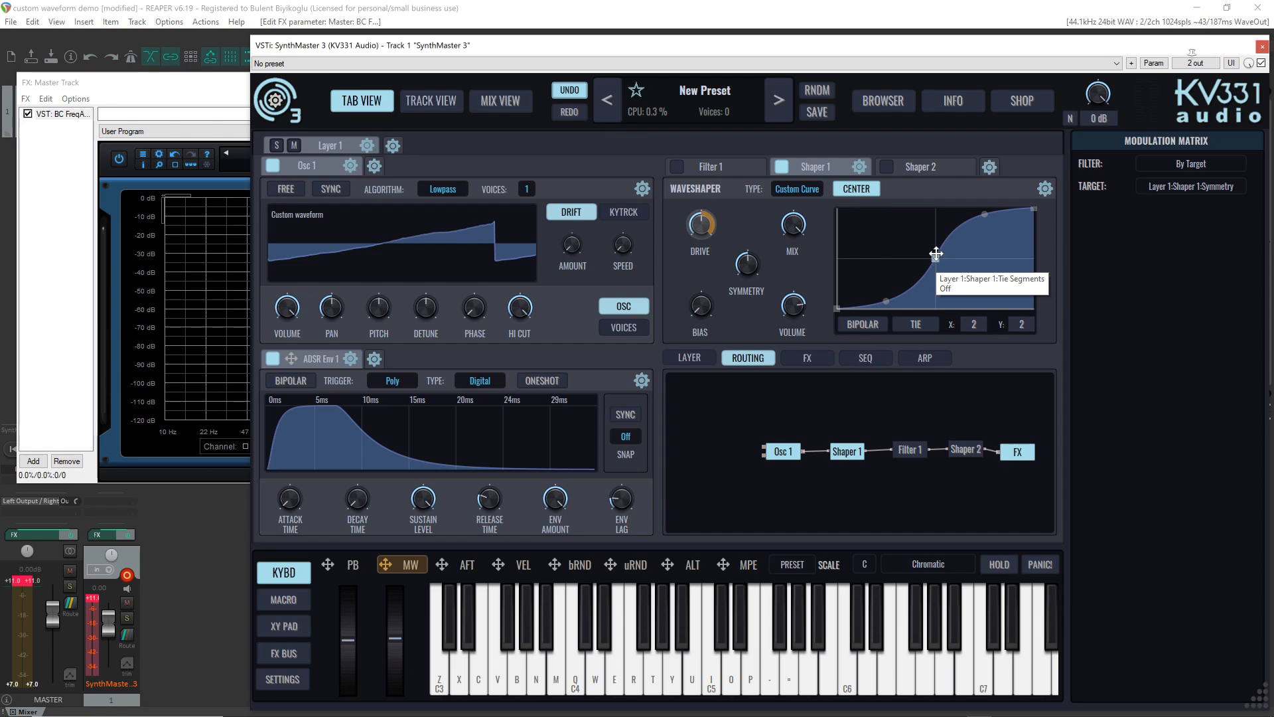
pyautogui.moveTo(936, 254); pyautogui.dragTo(938, 232)
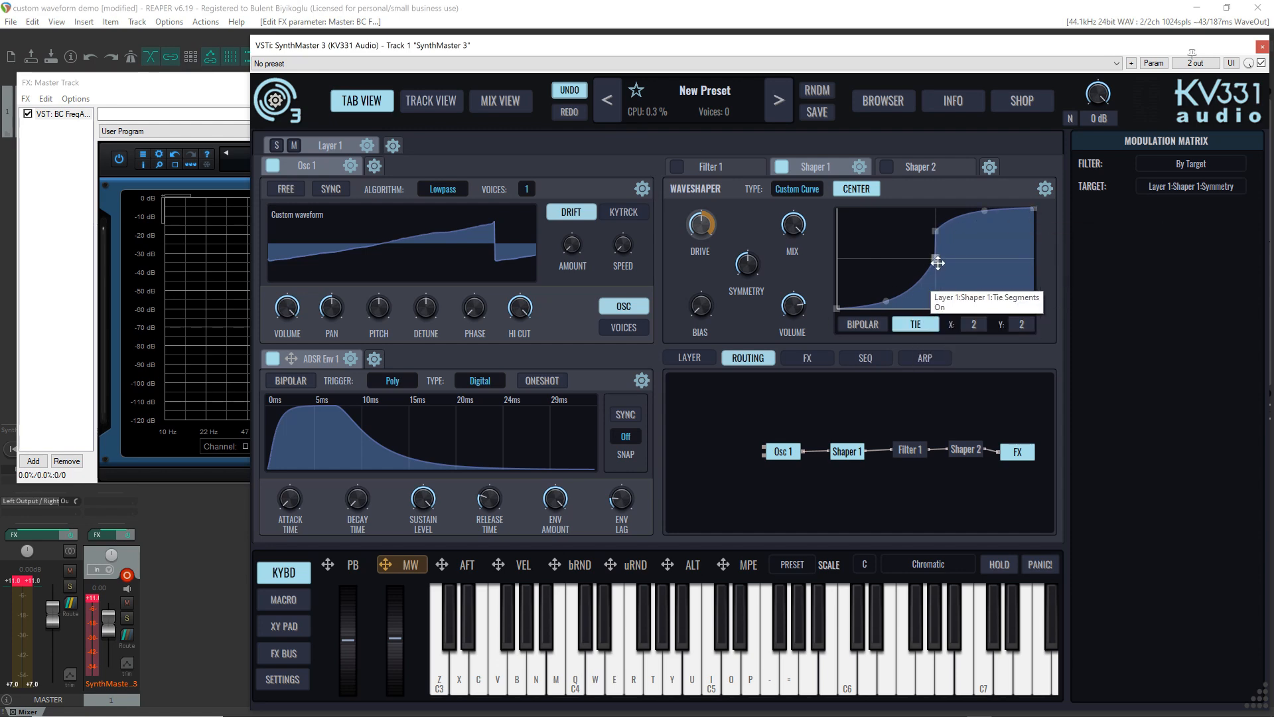
pyautogui.moveTo(938, 261)
pyautogui.mouseDown()
pyautogui.moveTo(938, 220)
pyautogui.moveTo(938, 255)
pyautogui.mouseUp()
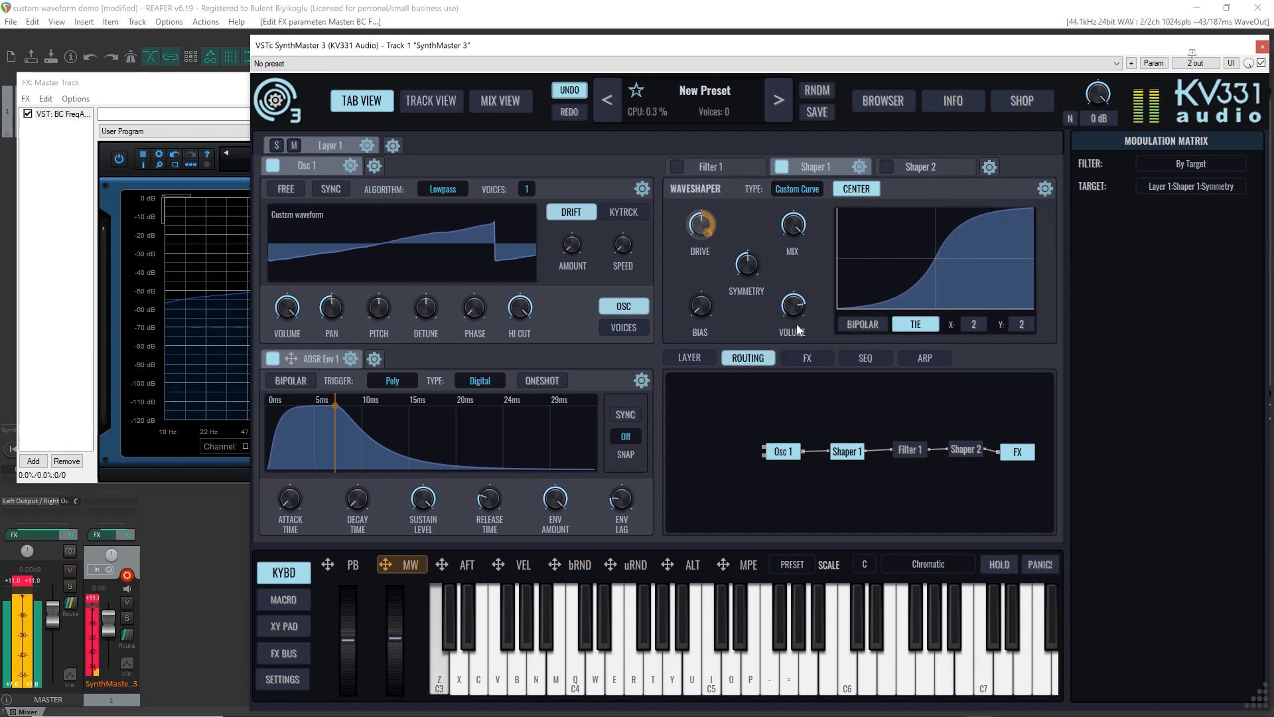
# Step: Lower Shaper 1's Drive and reshape segment 2's slope with the custom curve in bipolar mode while playing notes
pyautogui.moveTo(702, 234); pyautogui.dragTo(702, 229)
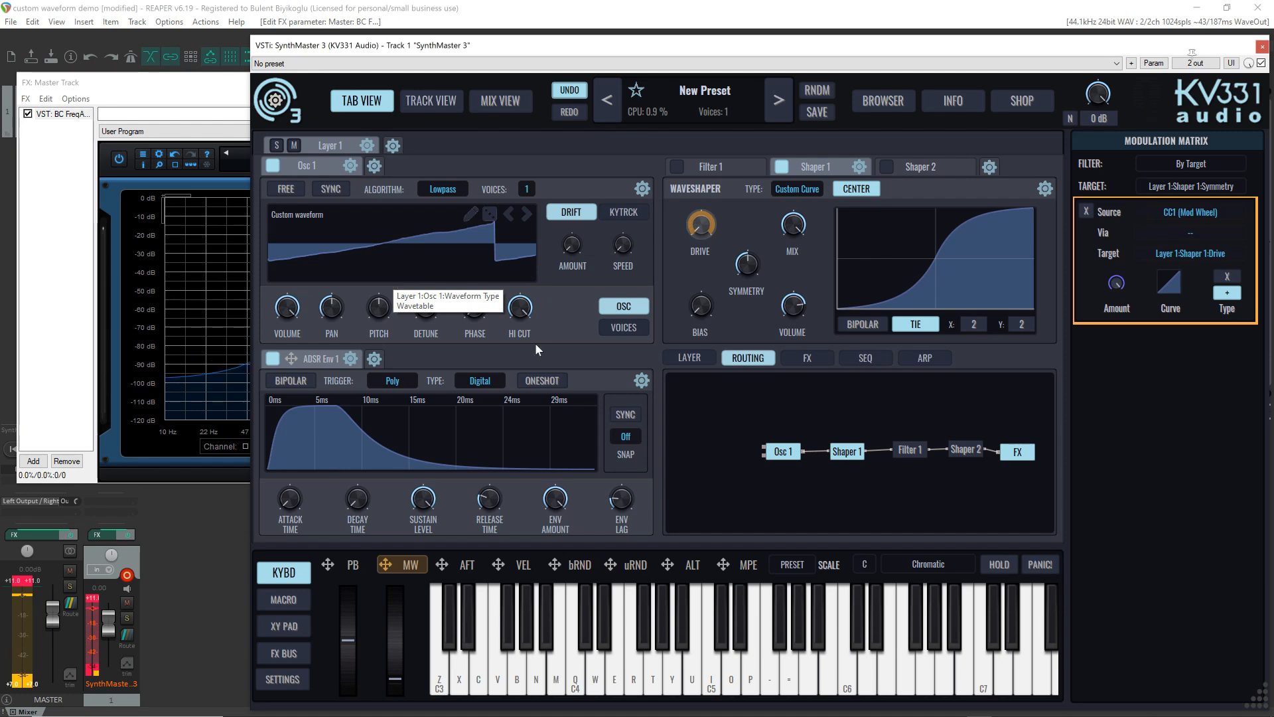
pyautogui.click(862, 330)
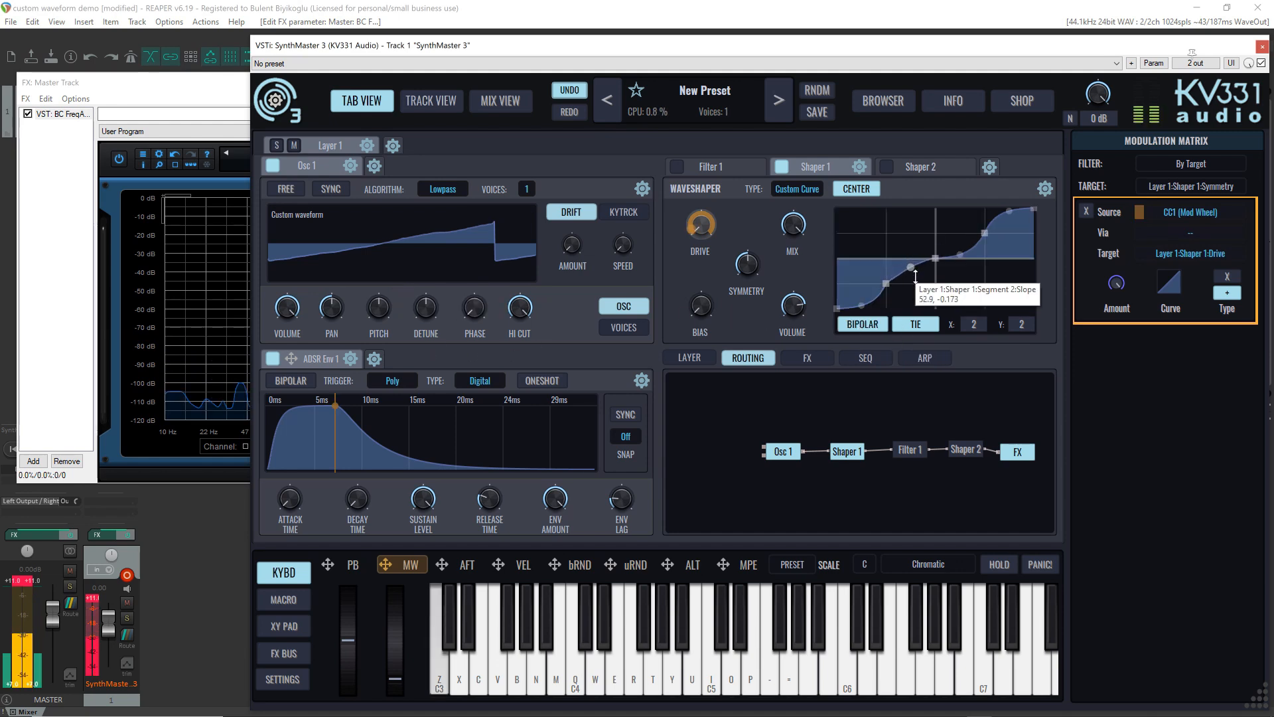
pyautogui.moveTo(916, 278); pyautogui.dragTo(922, 302)
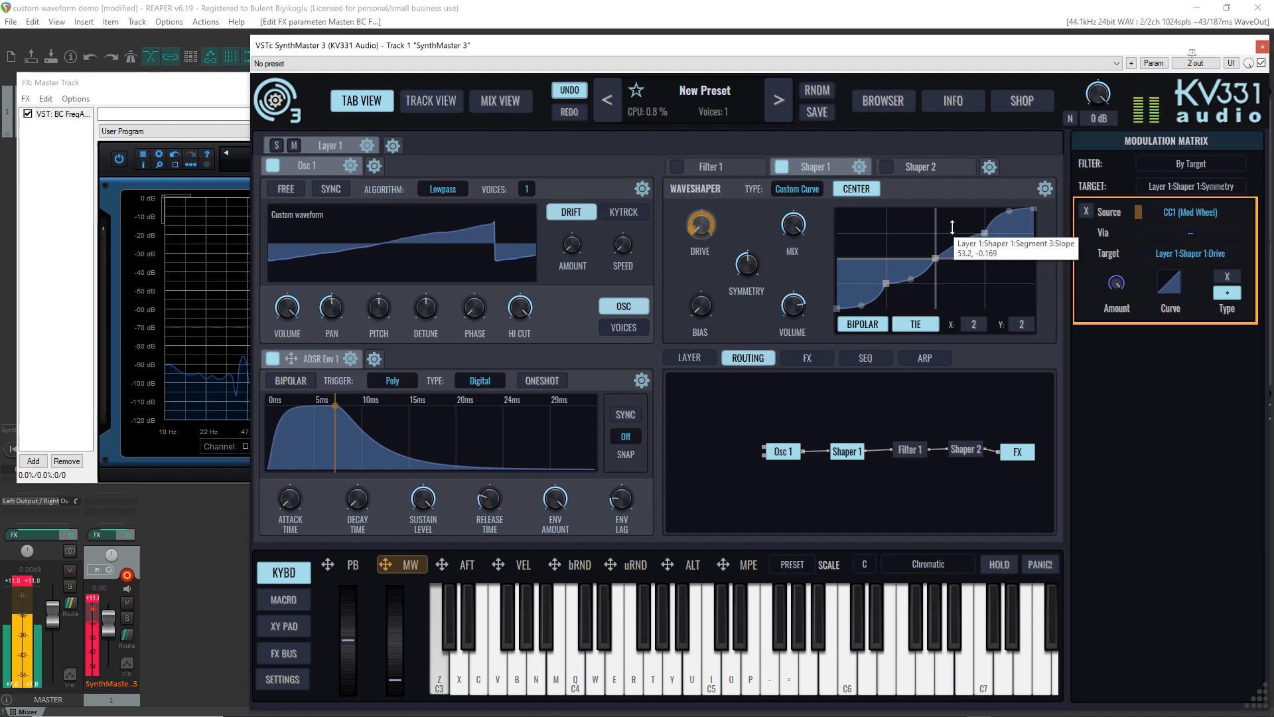
# Step: Reshape Shaper 1's custom curve by flattening the start of segment 4 and raising segment 1's slope
pyautogui.moveTo(1008, 212); pyautogui.dragTo(1026, 257)
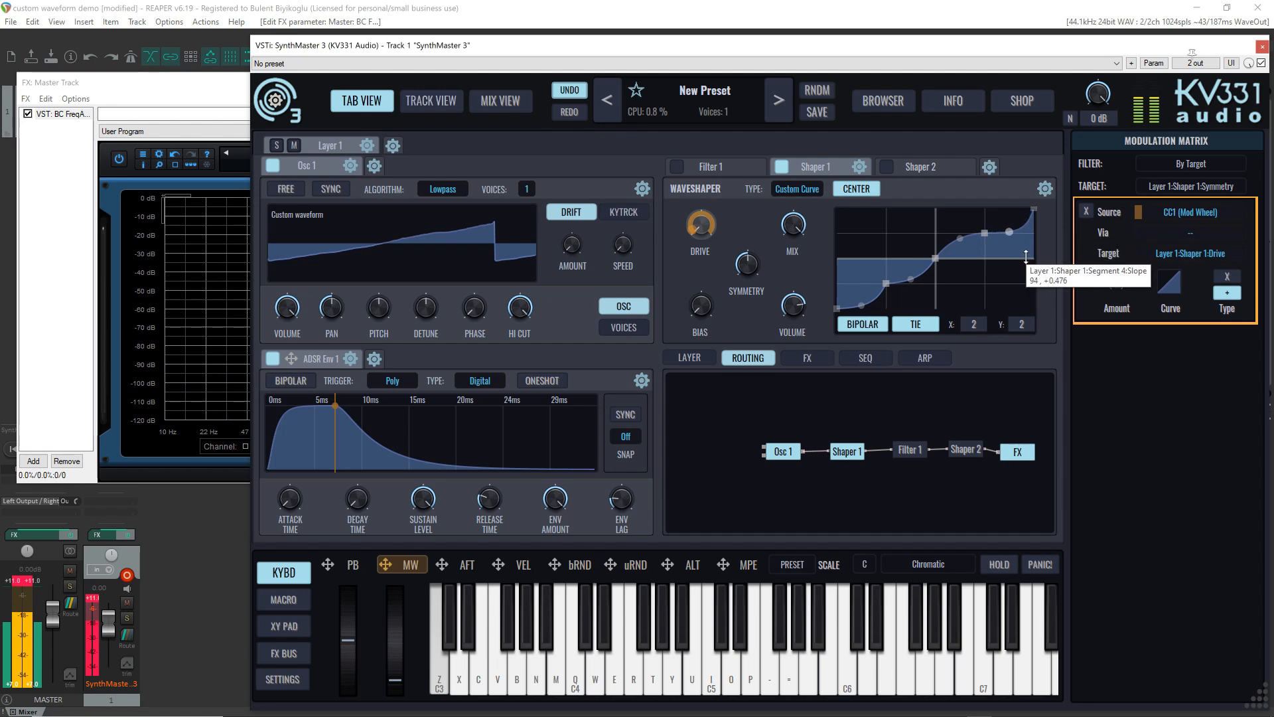
pyautogui.moveTo(861, 305); pyautogui.dragTo(861, 292)
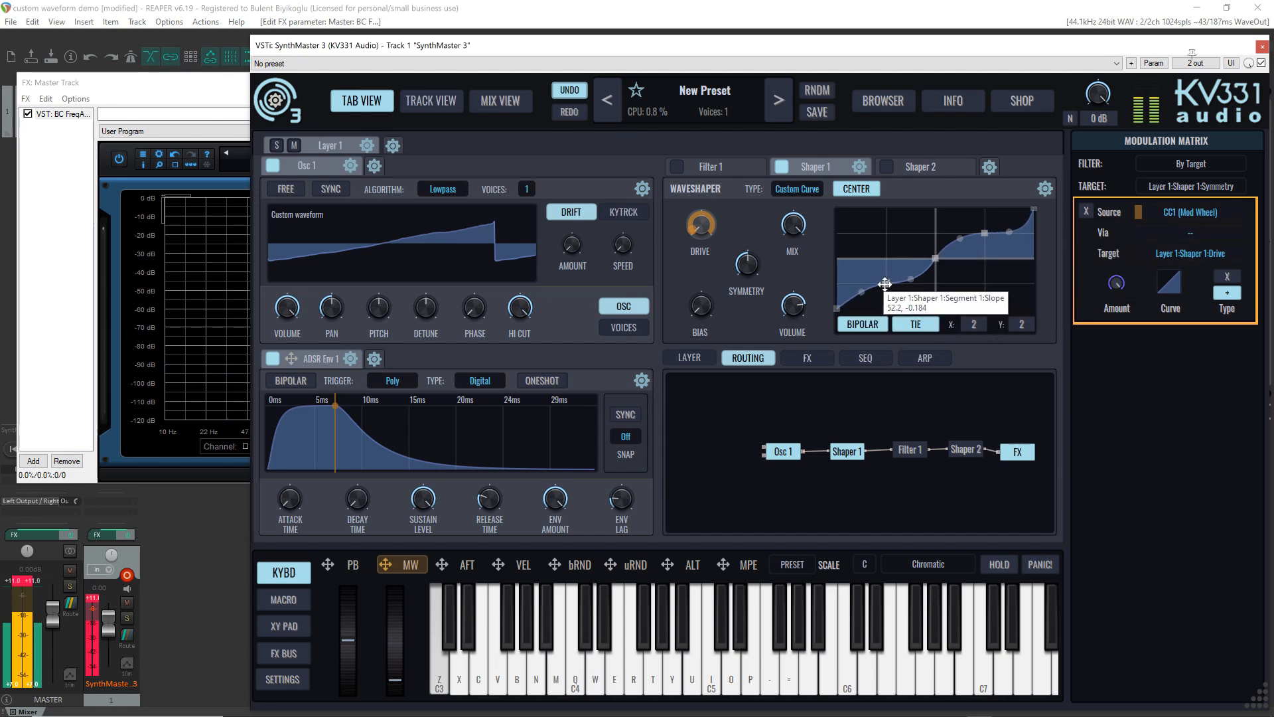
# Step: Set the custom curve's X and Y grids to 8 and bend segments 2 and 3 for a steeper transition around the centre
pyautogui.rightClick(973, 324)
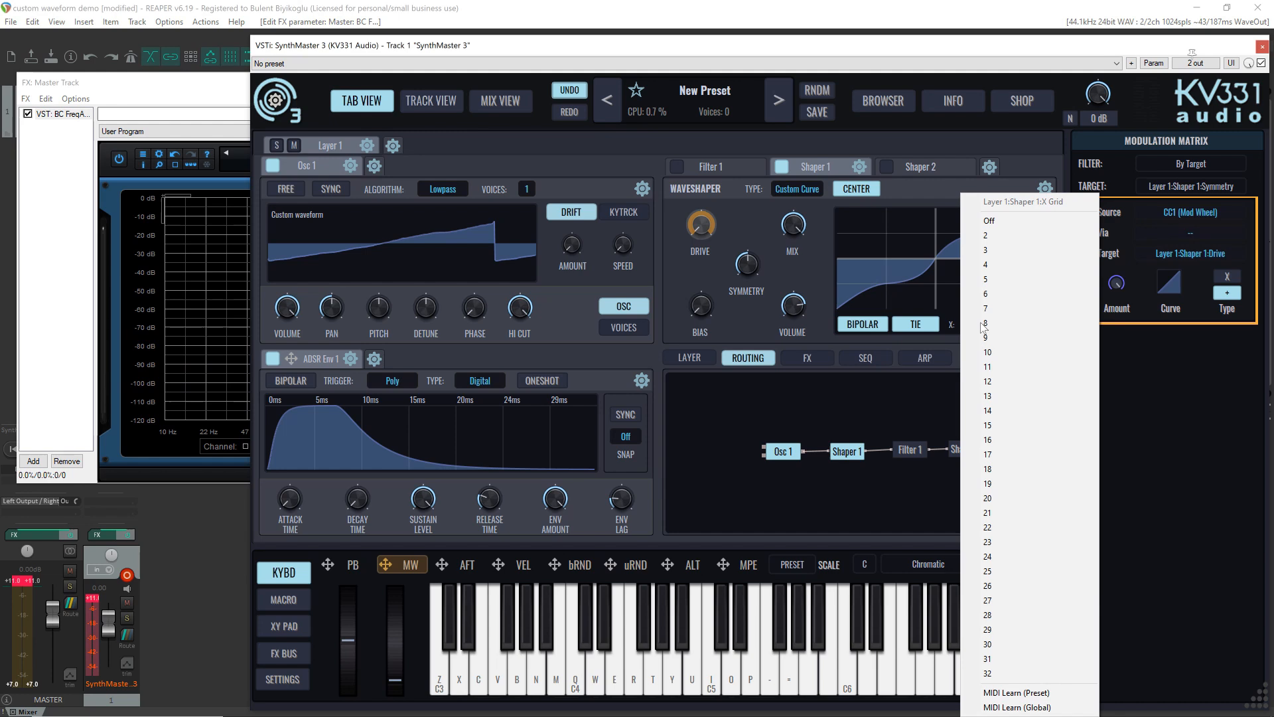
pyautogui.click(1017, 324)
pyautogui.rightClick(1027, 325)
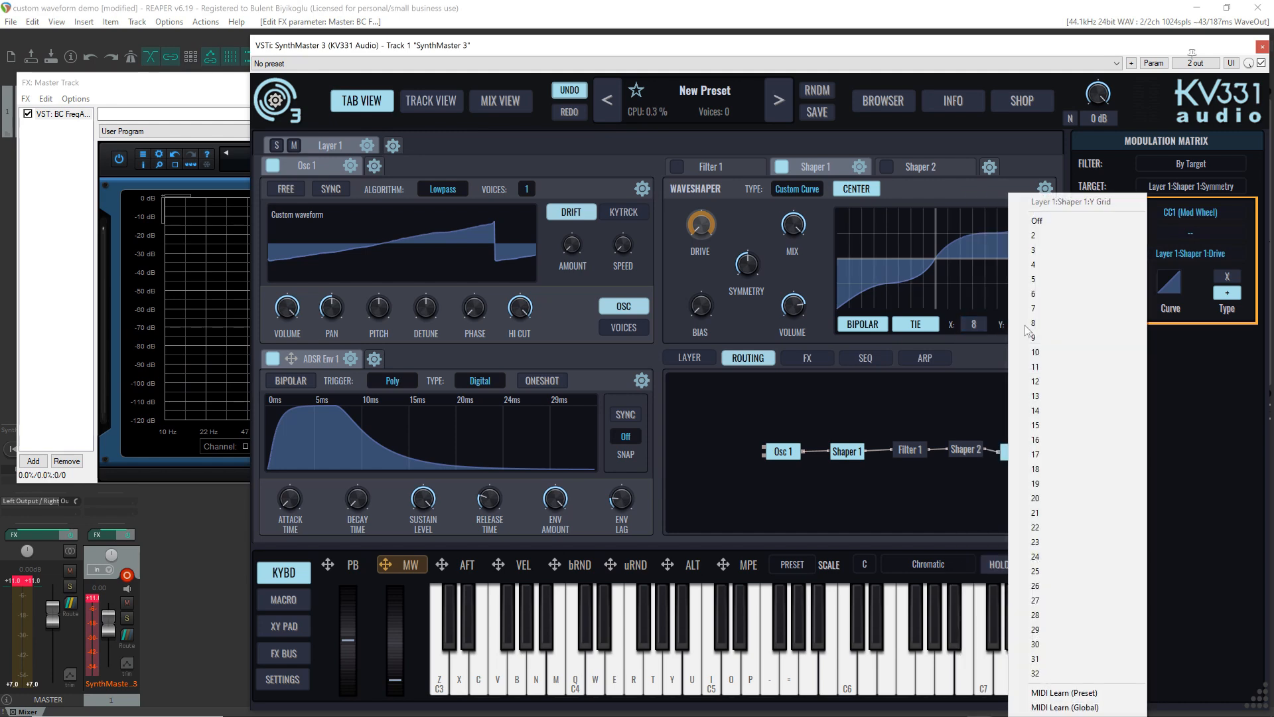
pyautogui.click(1055, 323)
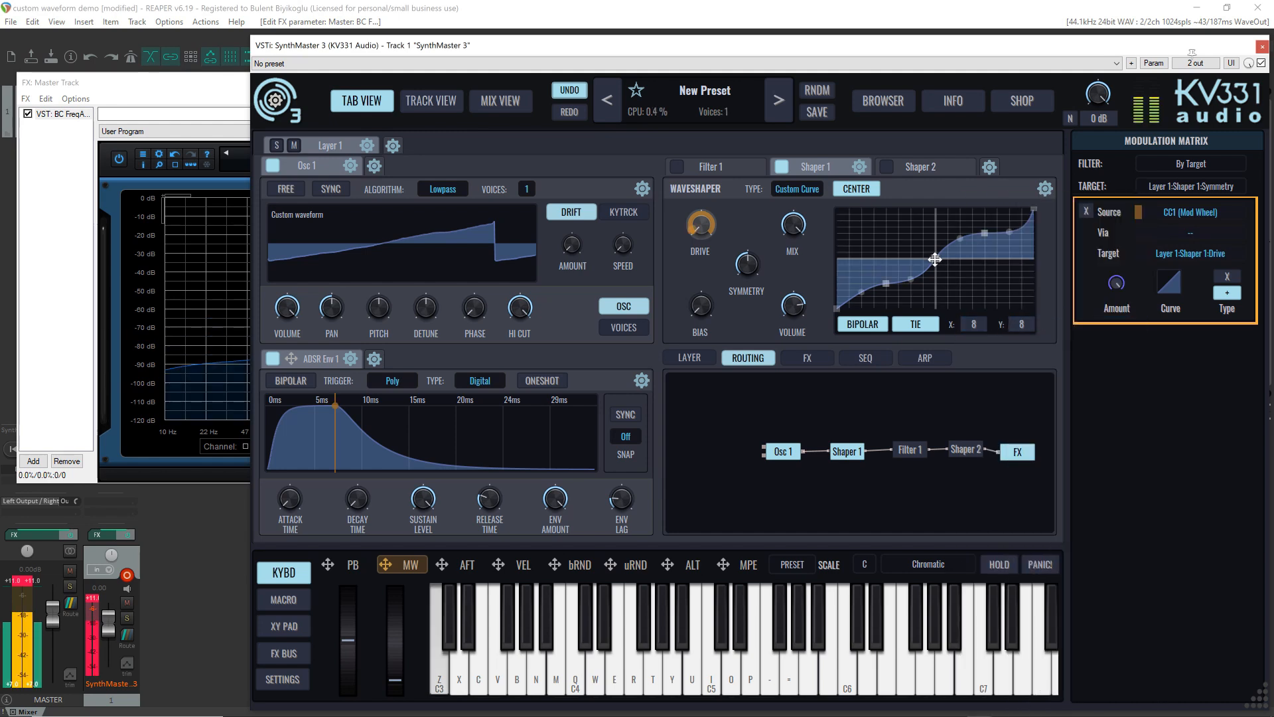
pyautogui.moveTo(935, 258); pyautogui.dragTo(910, 288)
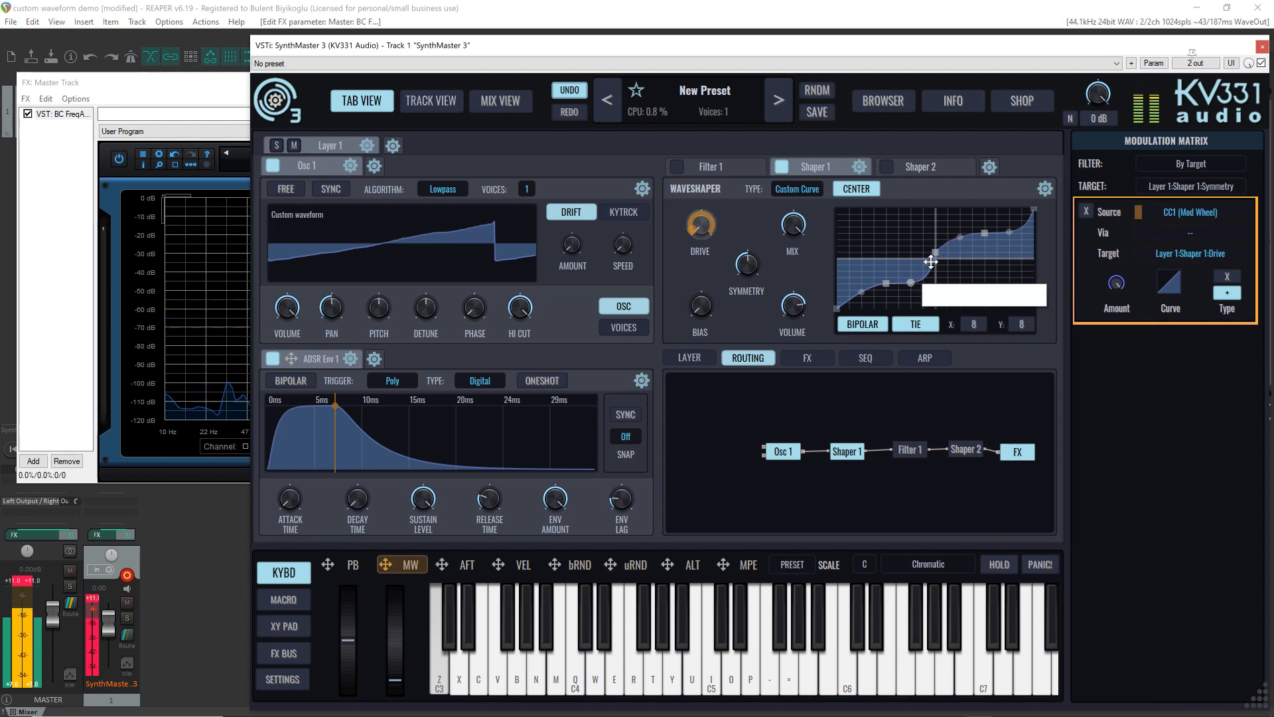
pyautogui.moveTo(960, 237); pyautogui.dragTo(958, 227)
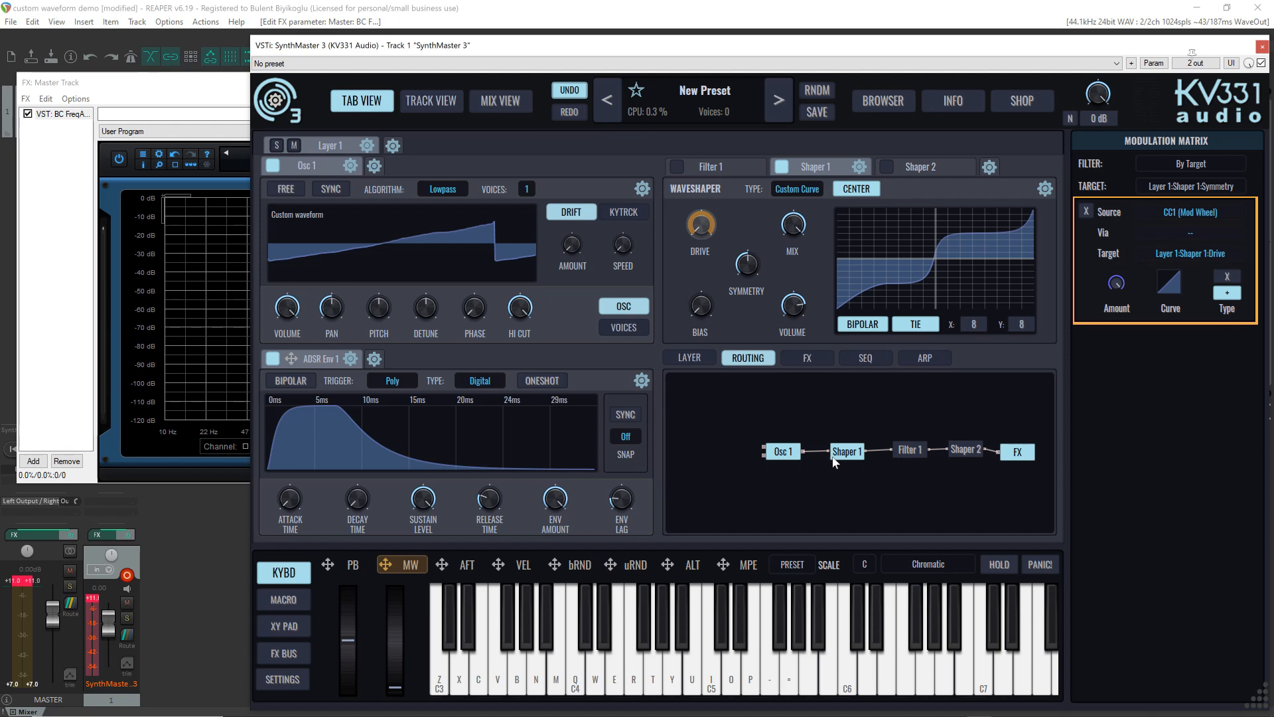
# Step: Copy Shaper 1 and paste its values and modulations onto Shaper 2
pyautogui.click(864, 171)
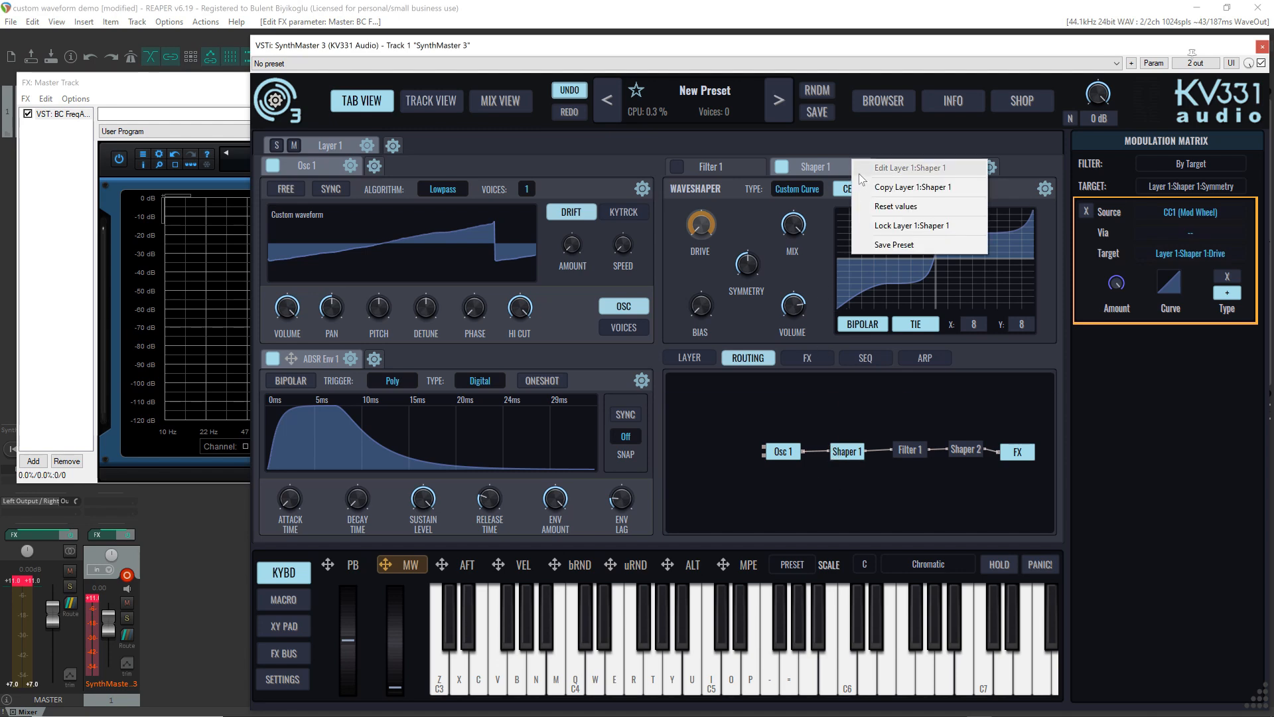
pyautogui.click(886, 191)
pyautogui.click(964, 167)
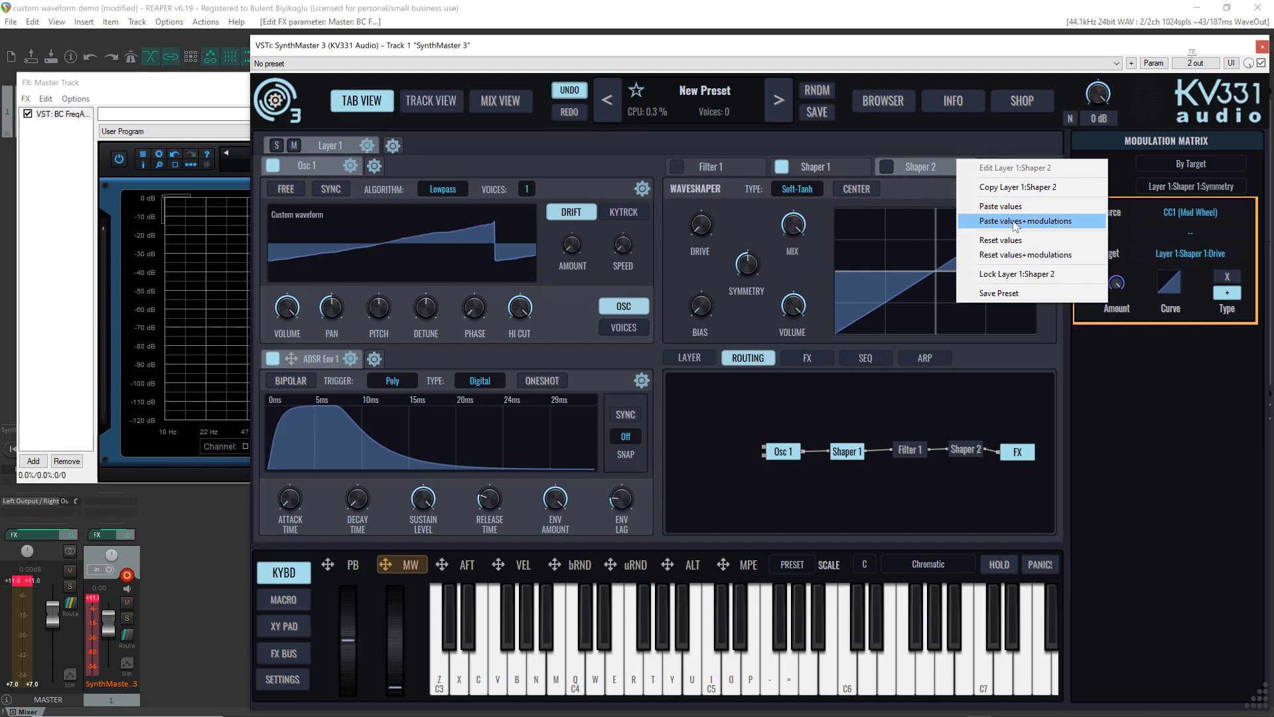
pyautogui.click(1014, 221)
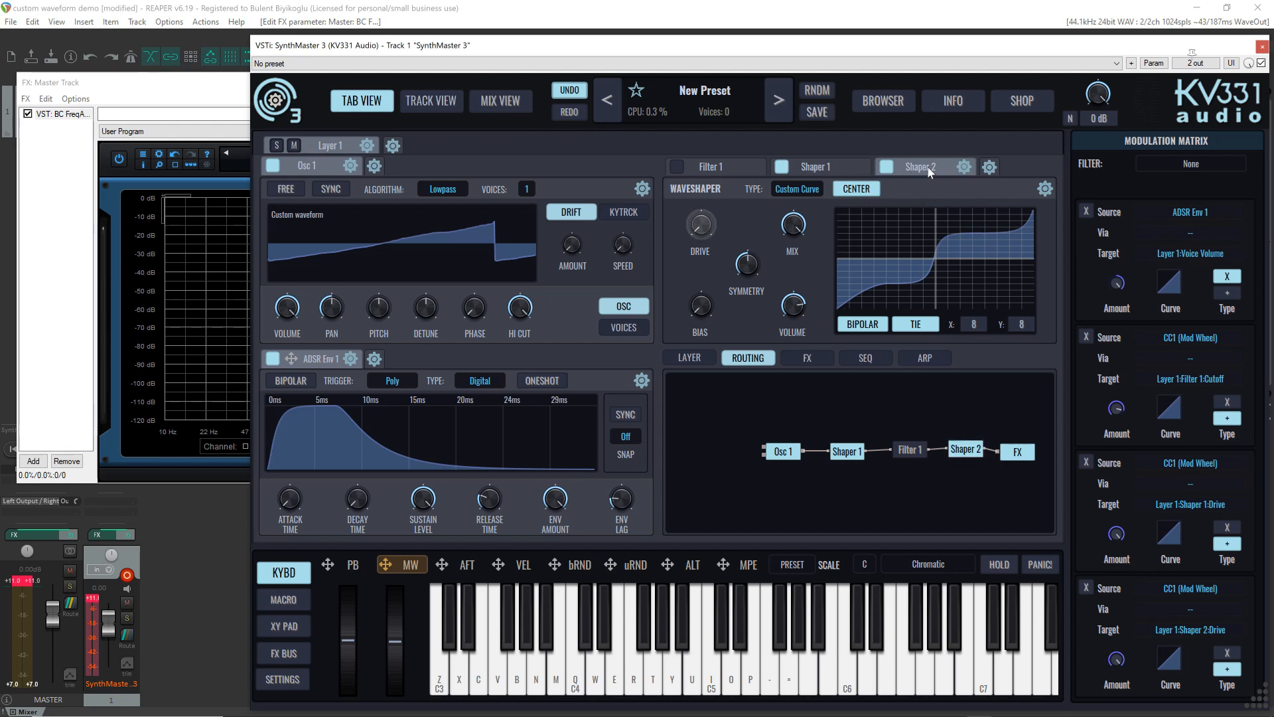
# Step: Filter the modulation matrix by the mod wheel source, compare both shapers, and set Shaper 2's type to Soft-ATan
pyautogui.click(406, 564)
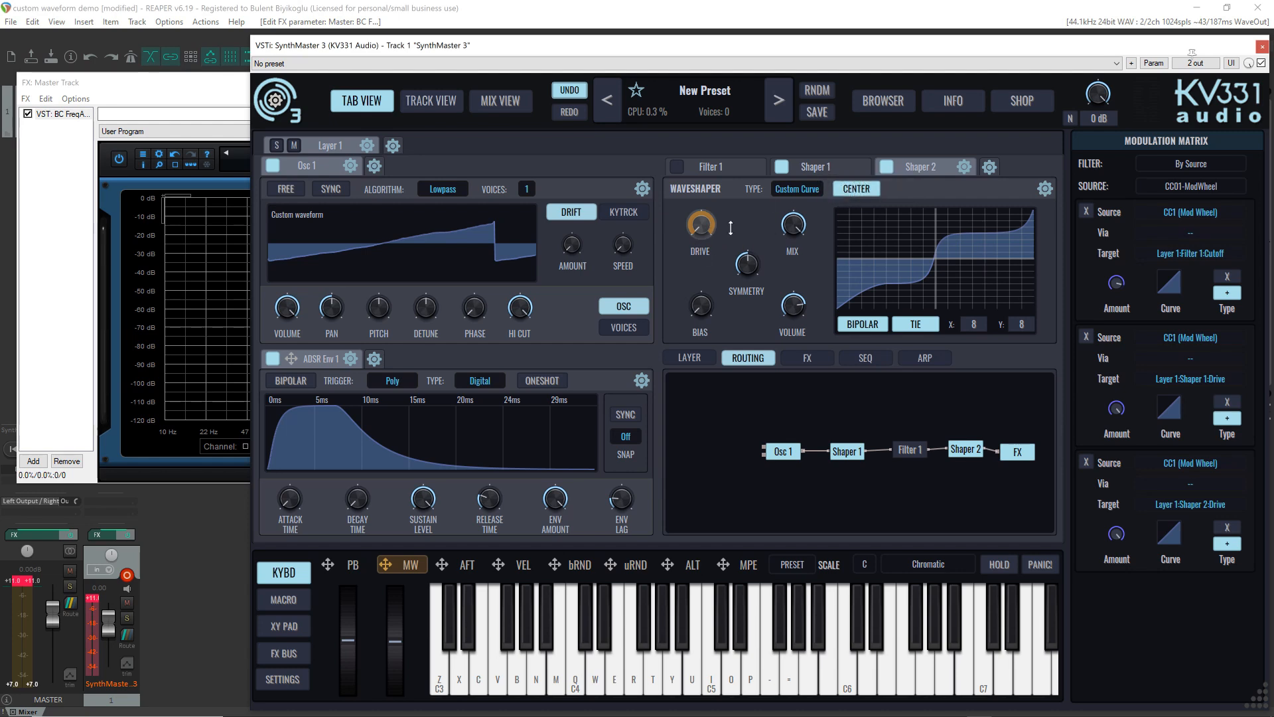
pyautogui.click(826, 168)
pyautogui.click(932, 166)
pyautogui.click(797, 189)
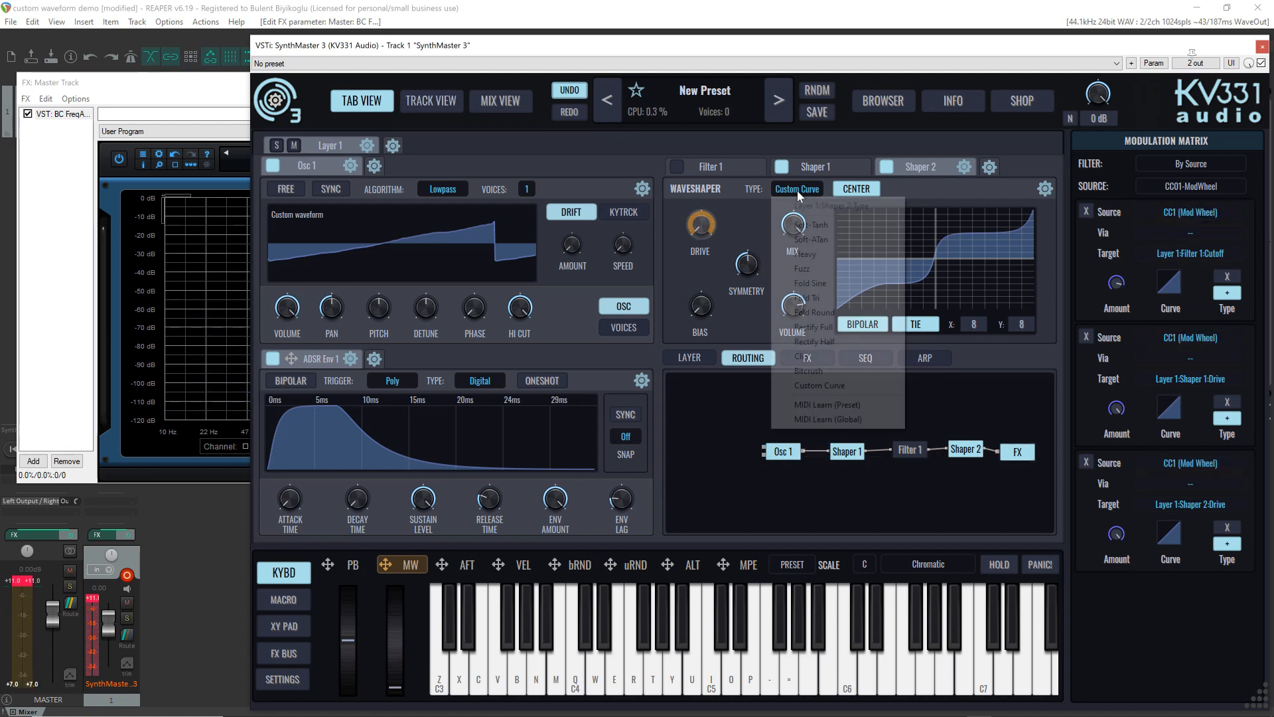
pyautogui.click(850, 240)
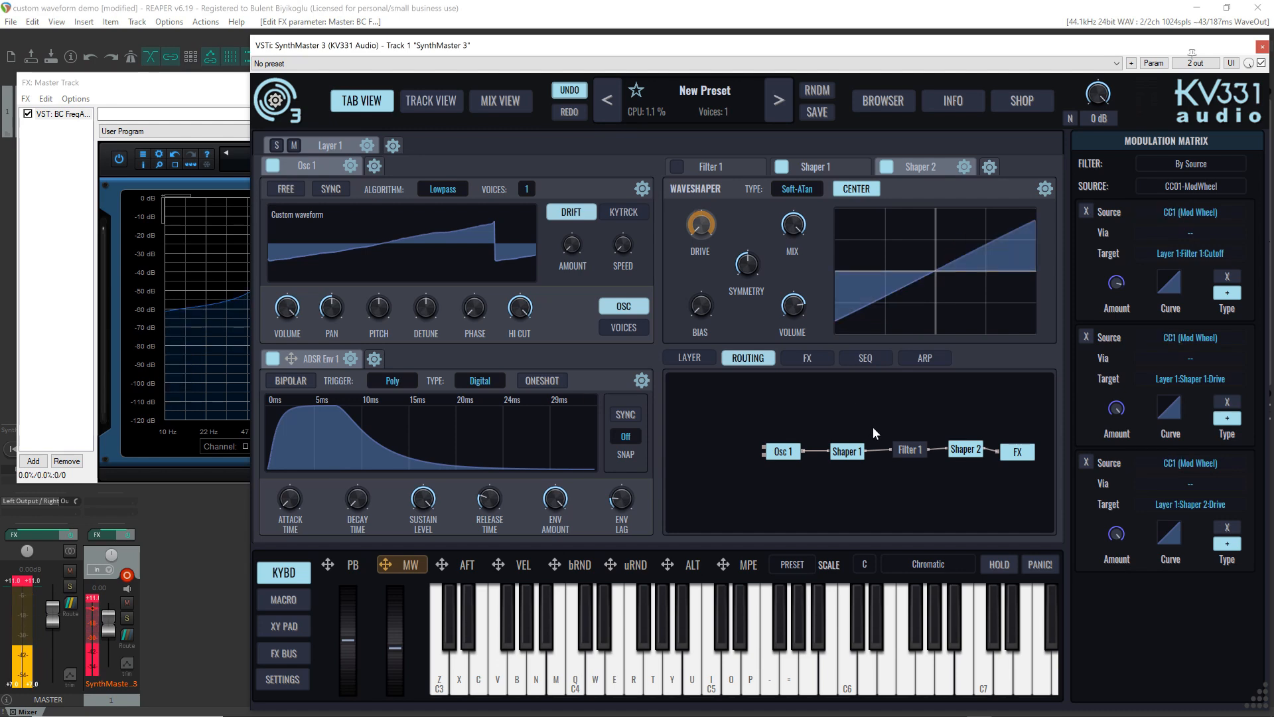
# Step: Enable Filter 1 between the two shapers and lower its cutoff frequency to 12 Hz
pyautogui.click(909, 450)
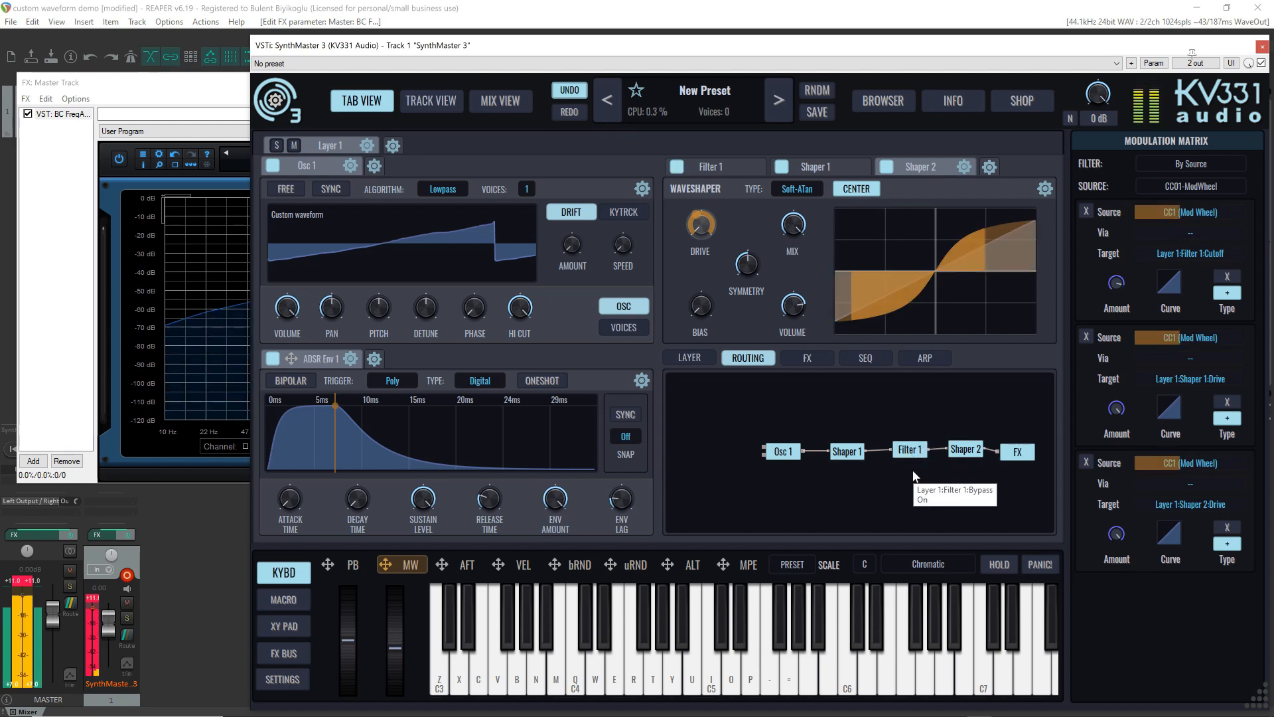
pyautogui.click(712, 166)
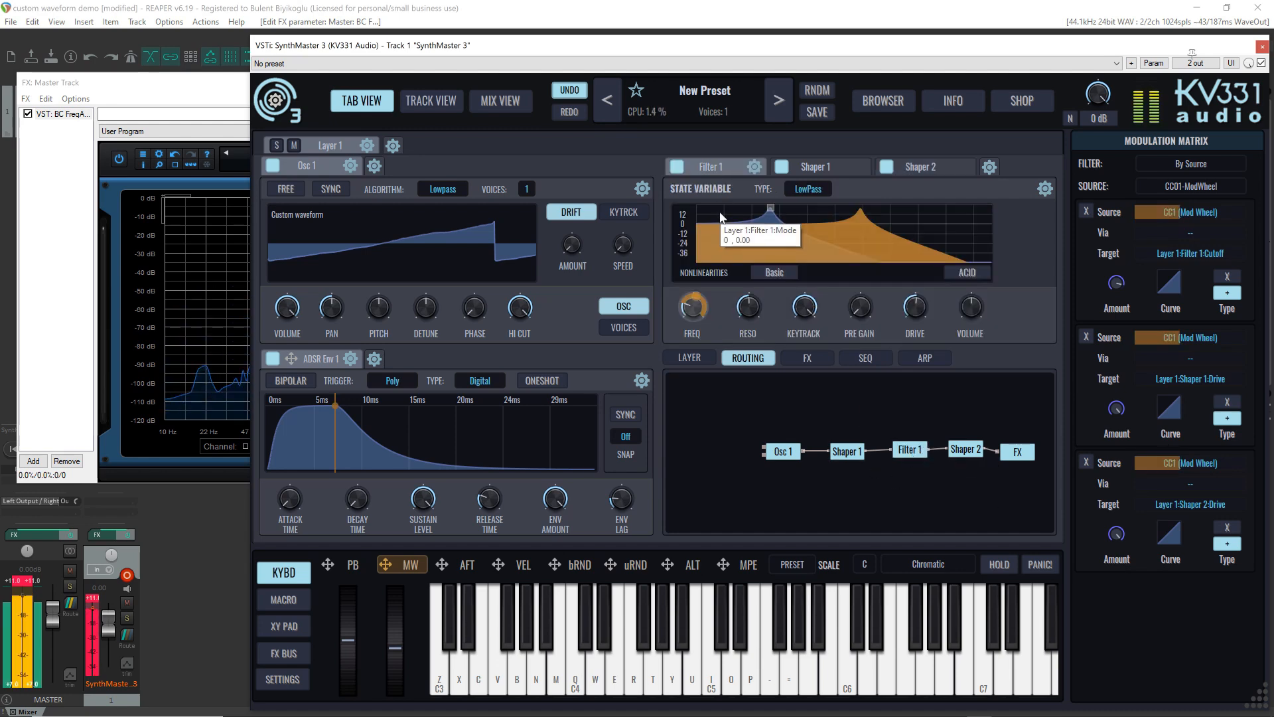
pyautogui.moveTo(689, 315); pyautogui.dragTo(698, 336)
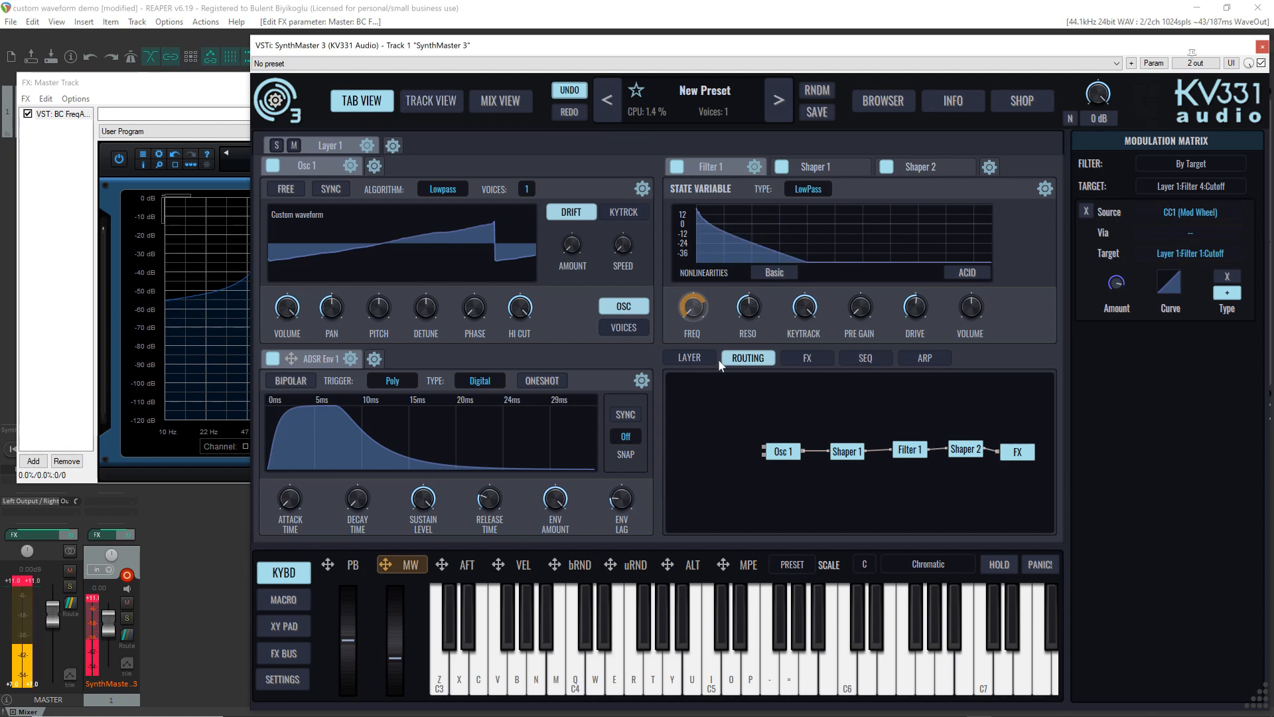
# Step: List the mod wheel's modulations and inspect its Filter 1 Cutoff, Shaper 1 Drive and Shaper 2 Drive targets
pyautogui.click(406, 565)
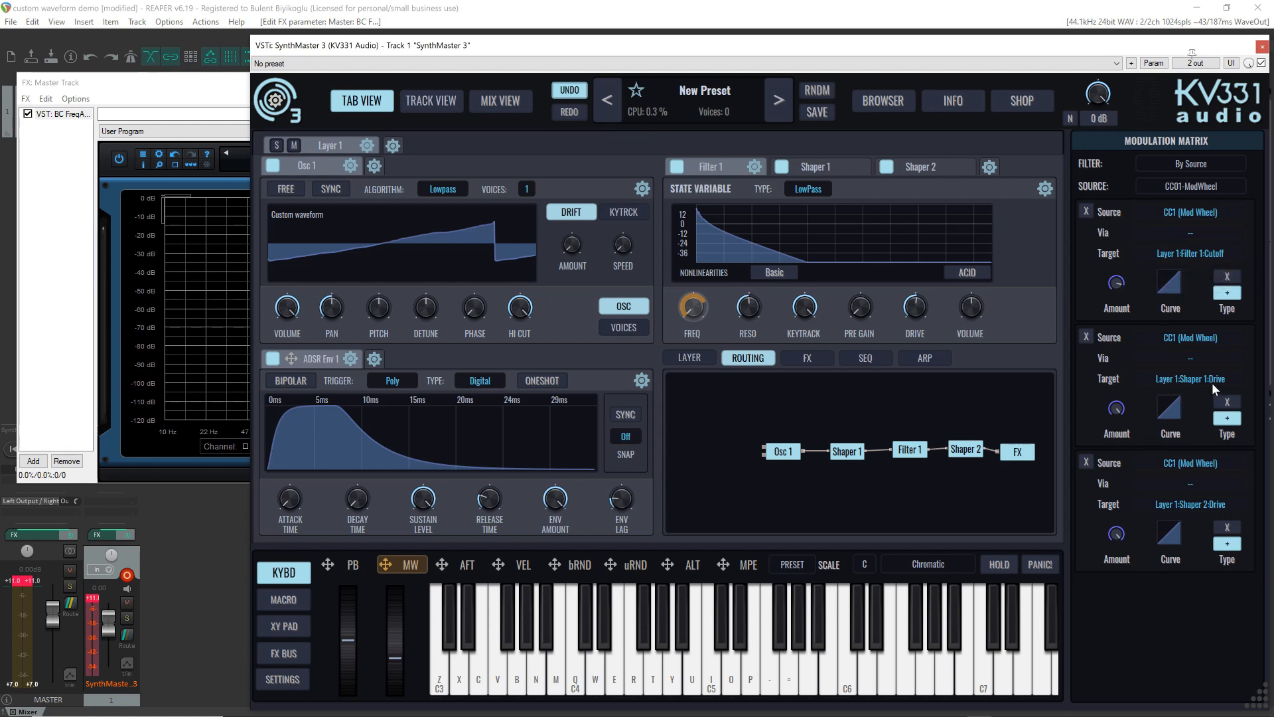
pyautogui.click(820, 169)
pyautogui.click(714, 170)
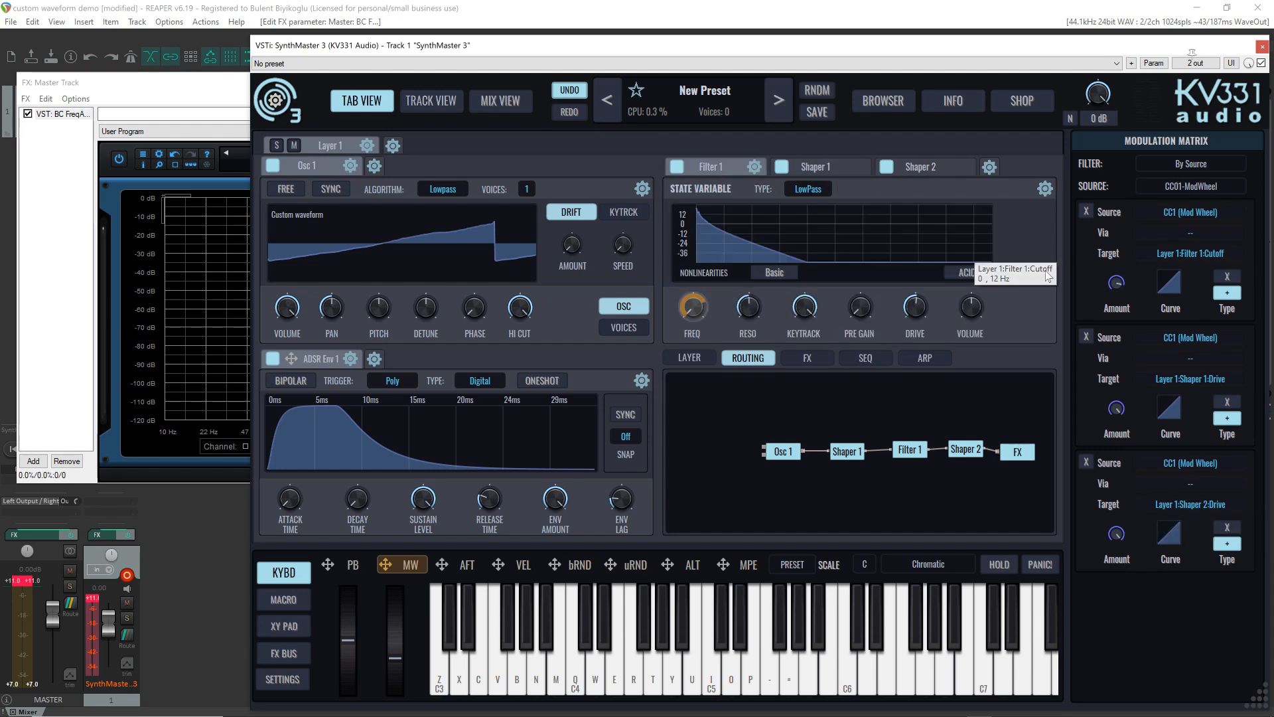
pyautogui.click(1137, 376)
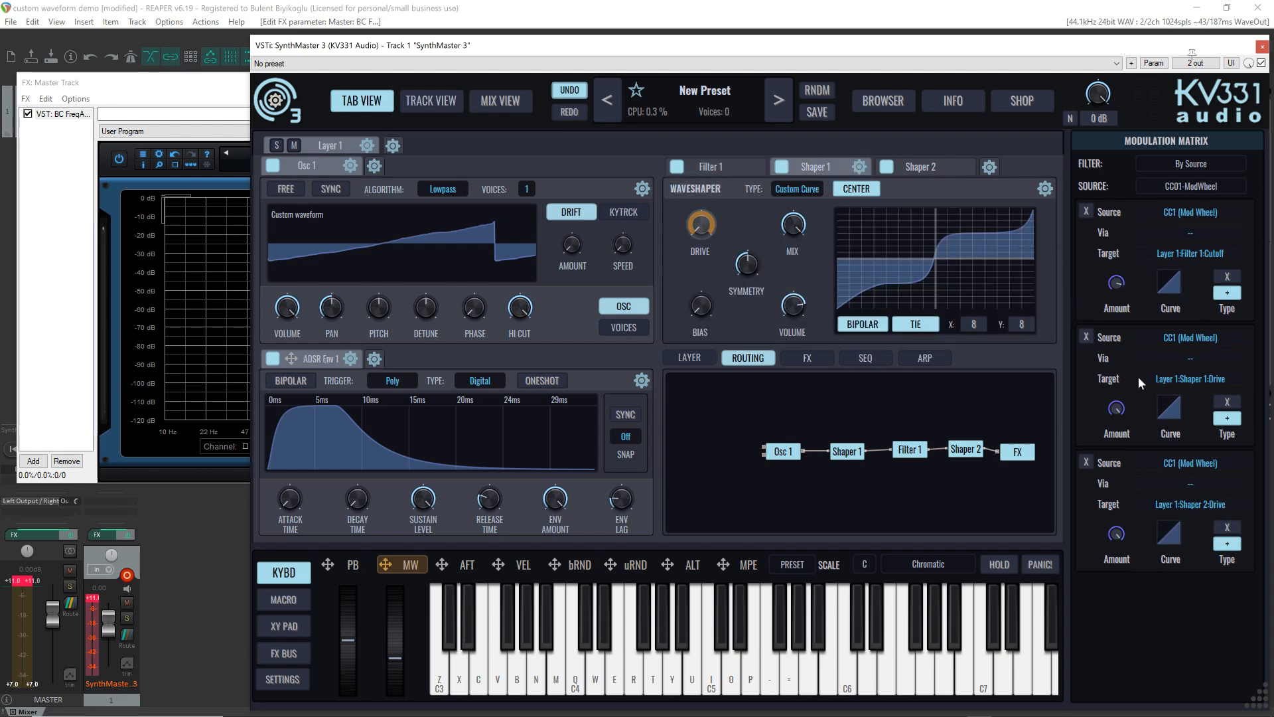
pyautogui.click(1145, 484)
pyautogui.click(1104, 487)
pyautogui.click(1092, 511)
pyautogui.click(1085, 397)
pyautogui.click(1081, 279)
pyautogui.press('space')
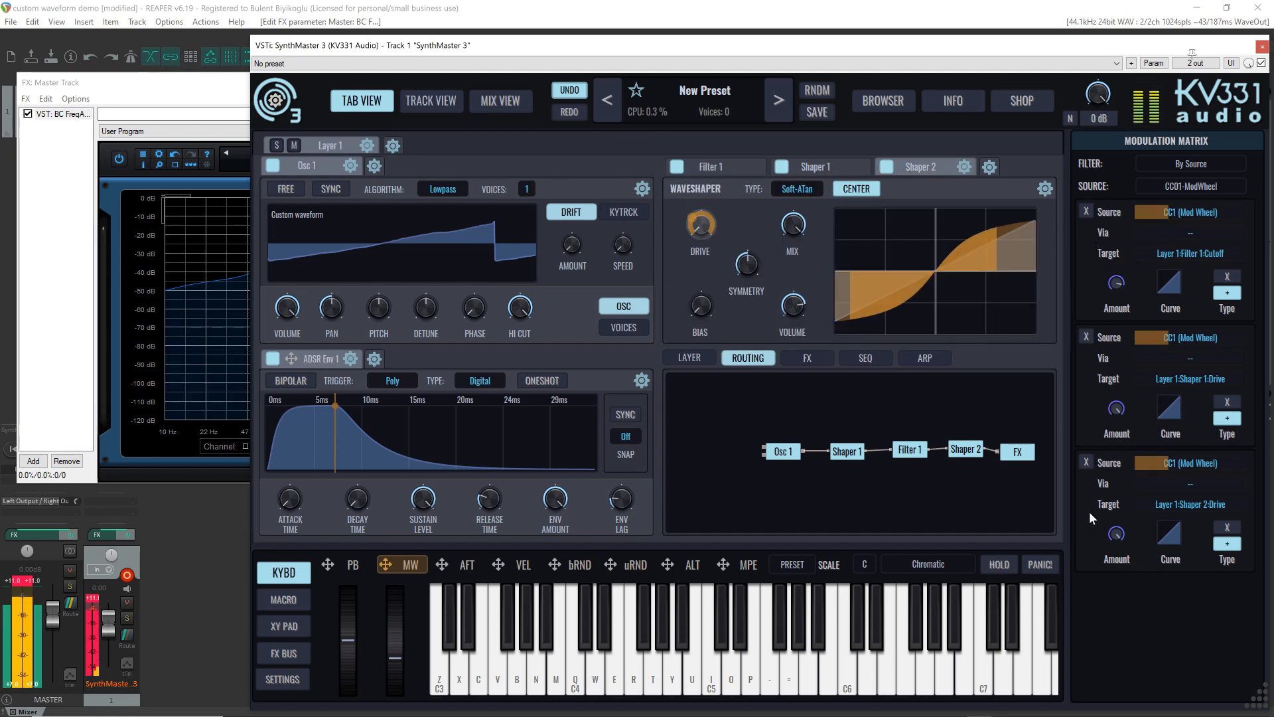